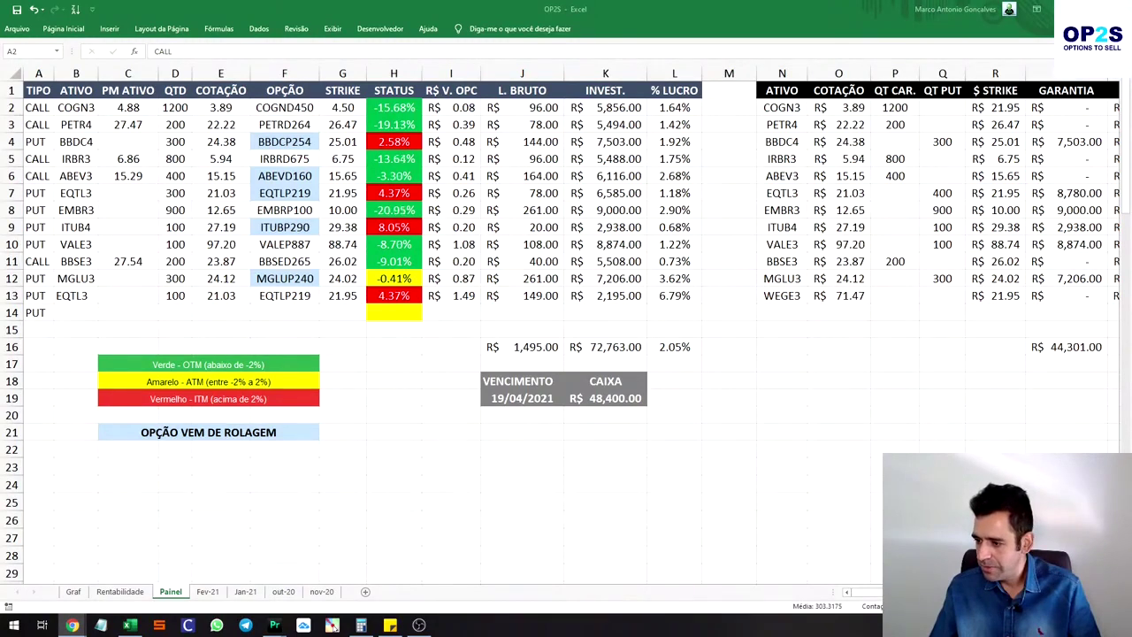
Maximize the Clear Pro browser window and choose the Call & Put strategy.
{"action": "left_click", "coordinate": [72, 625]}
{"action": "left_click_drag", "start_coordinate": [521, 202], "coordinate": [450, 130]}
{"action": "double_click", "coordinate": [450, 130]}
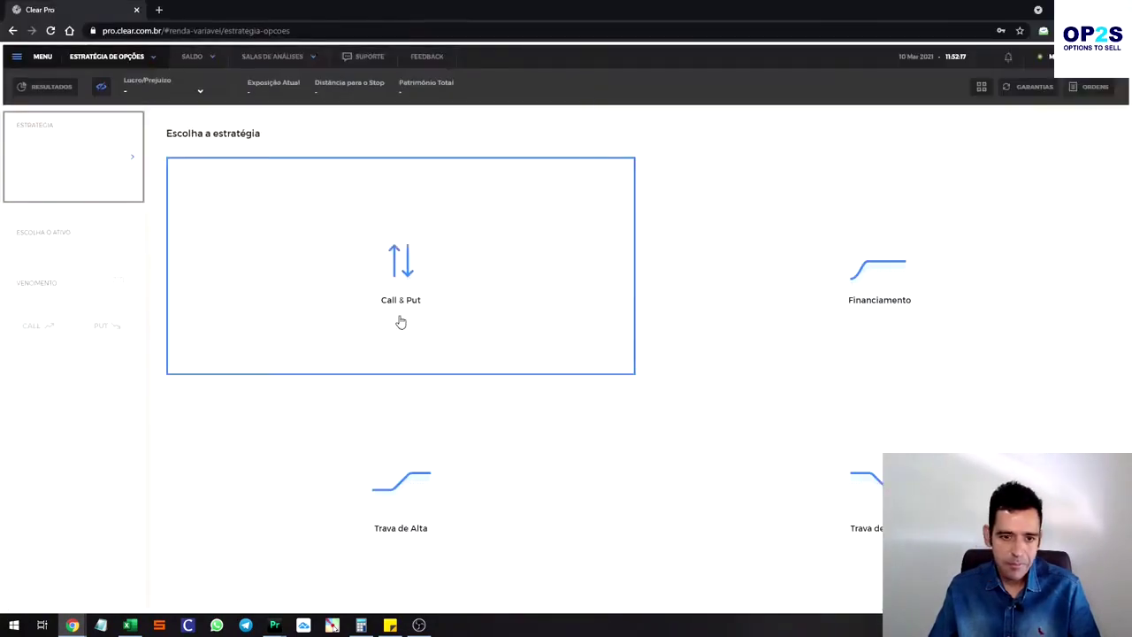
{"action": "left_click", "coordinate": [377, 257]}
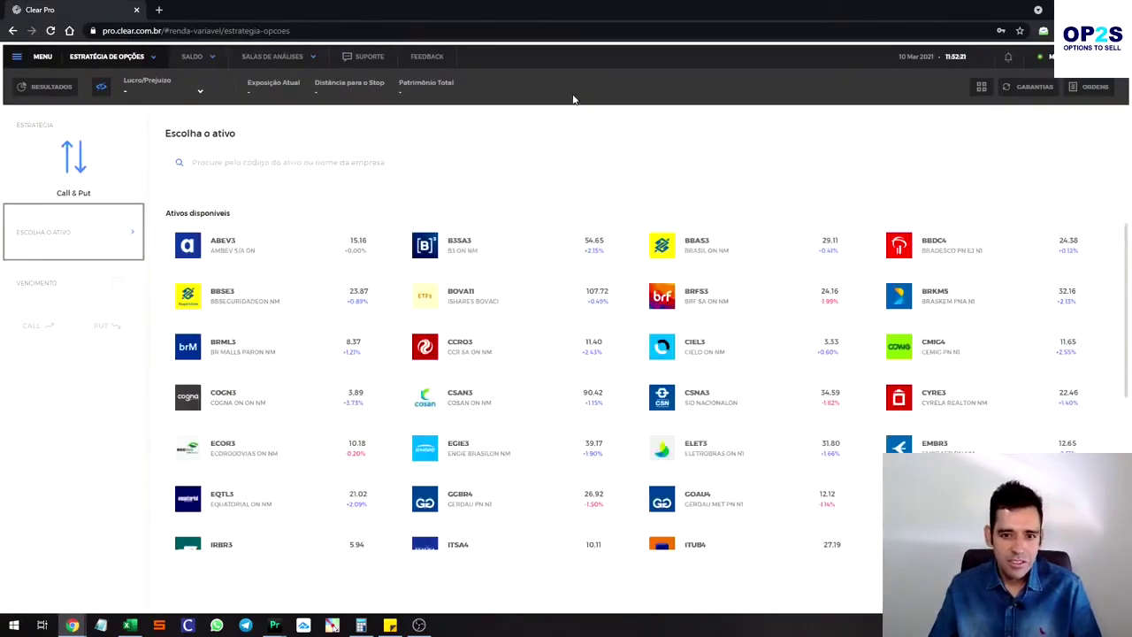
Snap the OP2S workbook to the right half of the screen and the browser to the left half.
{"action": "left_click", "coordinate": [130, 625]}
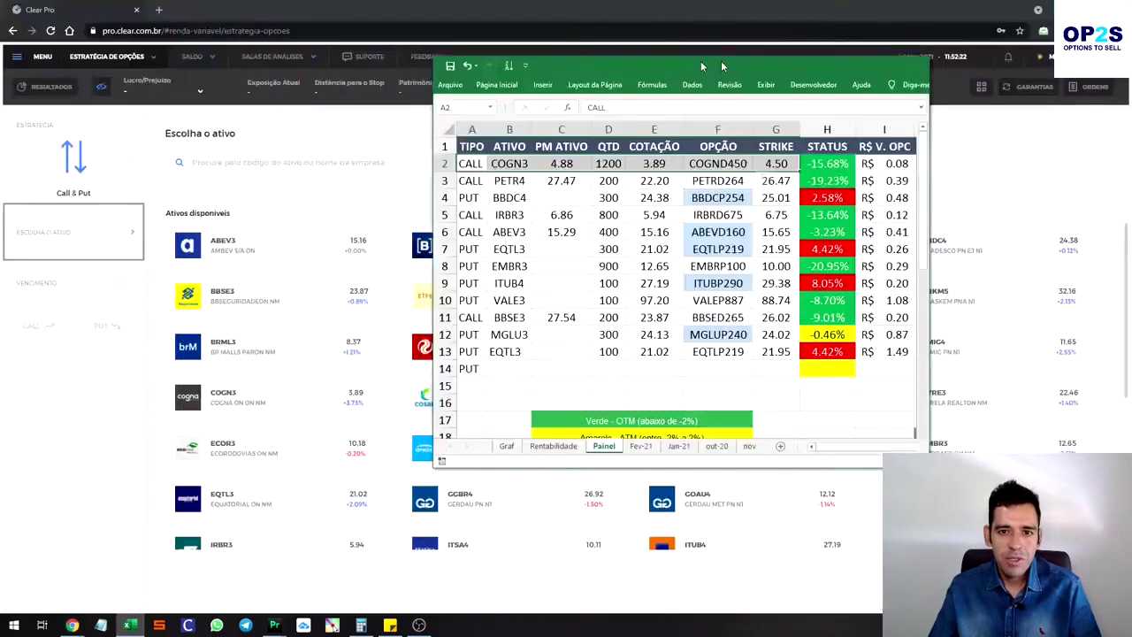
{"action": "left_click_drag", "start_coordinate": [431, 7], "coordinate": [1130, 76]}
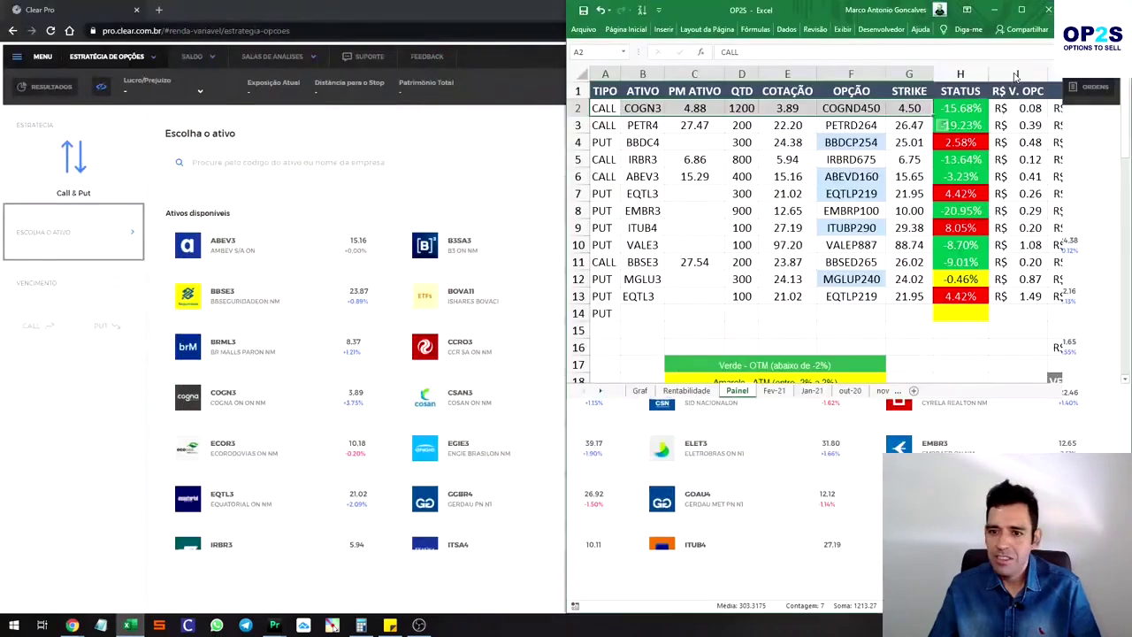
{"action": "left_click", "coordinate": [231, 156]}
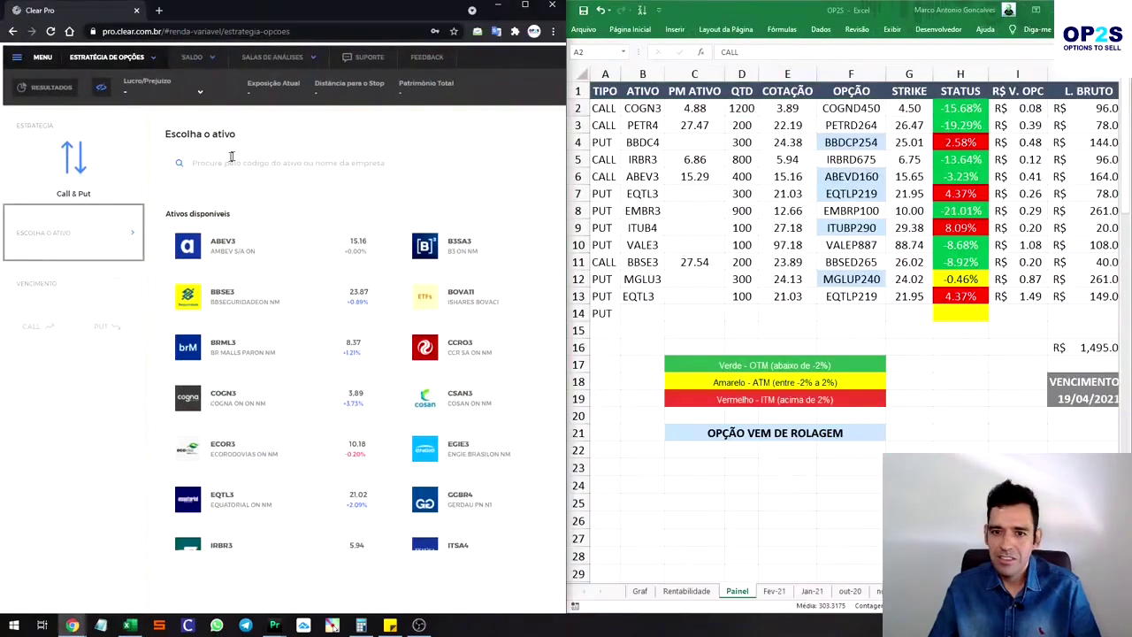
Pick underlying COGN3 with the 19 April 2021 expiry, then the COGND450 call at strike 4.50.
{"action": "left_click", "coordinate": [580, 108]}
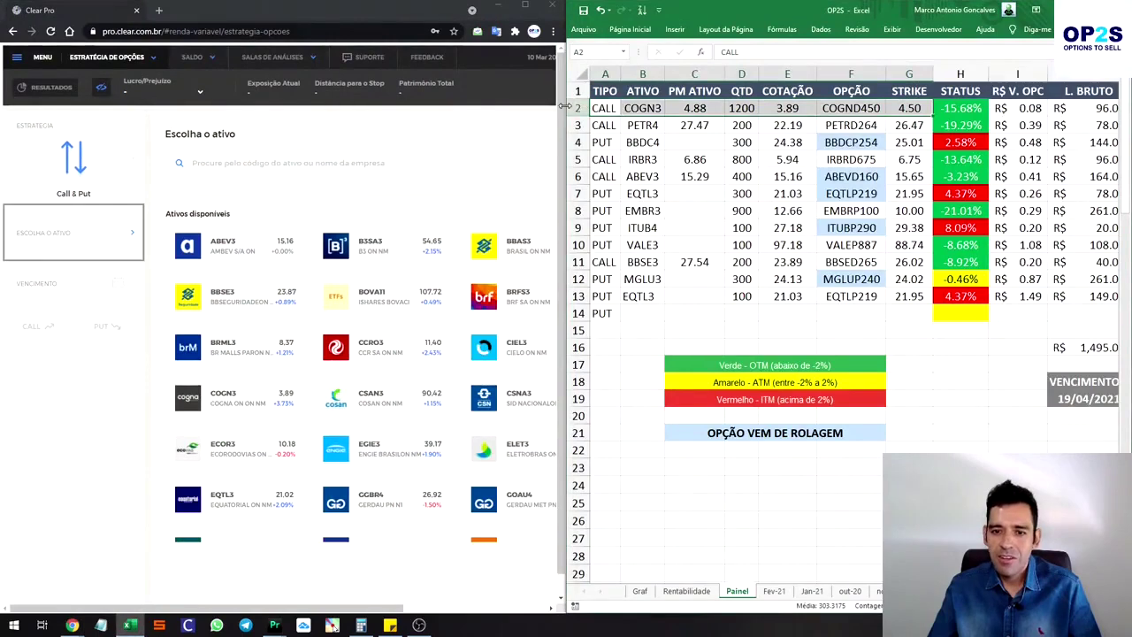
{"action": "left_click", "coordinate": [229, 163]}
{"action": "type", "text": "COGN"}
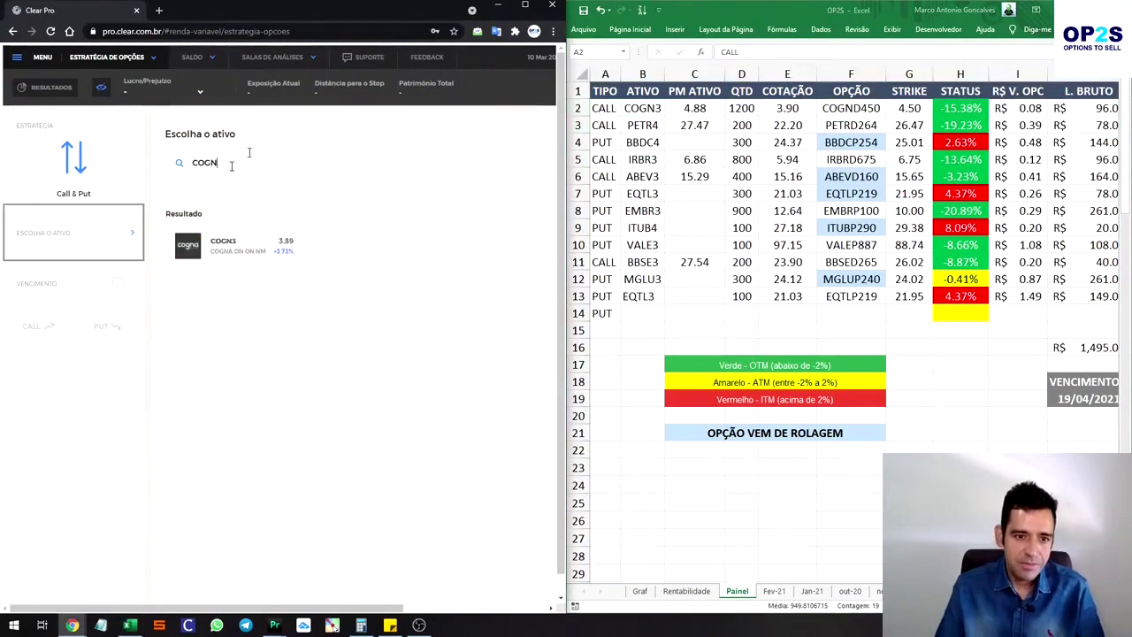
{"action": "left_click", "coordinate": [232, 249]}
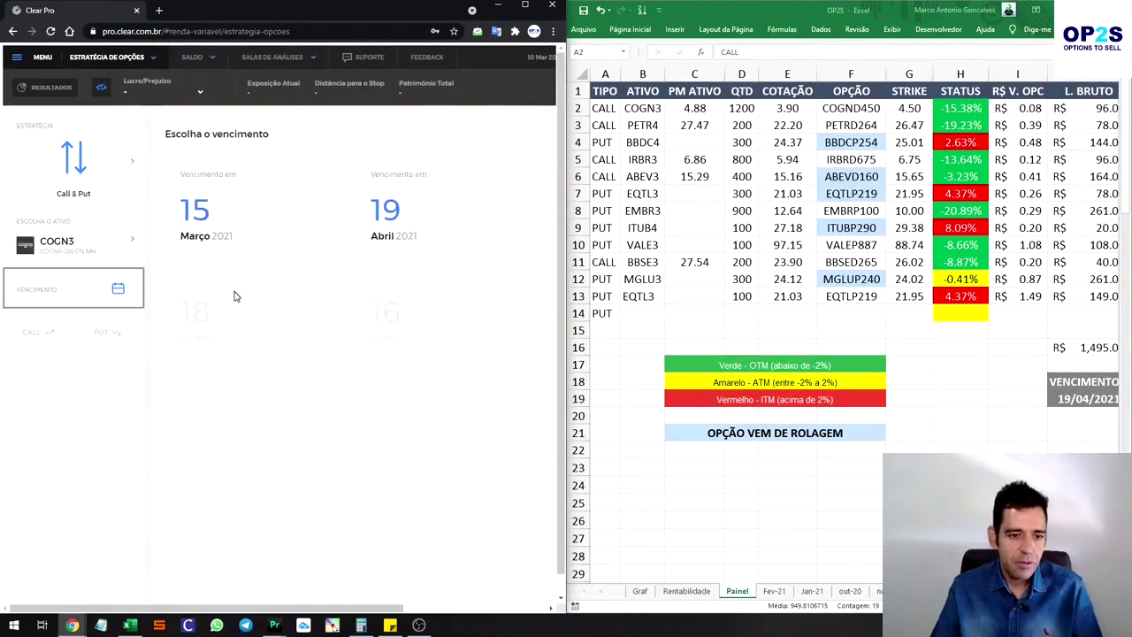
{"action": "left_click", "coordinate": [424, 220]}
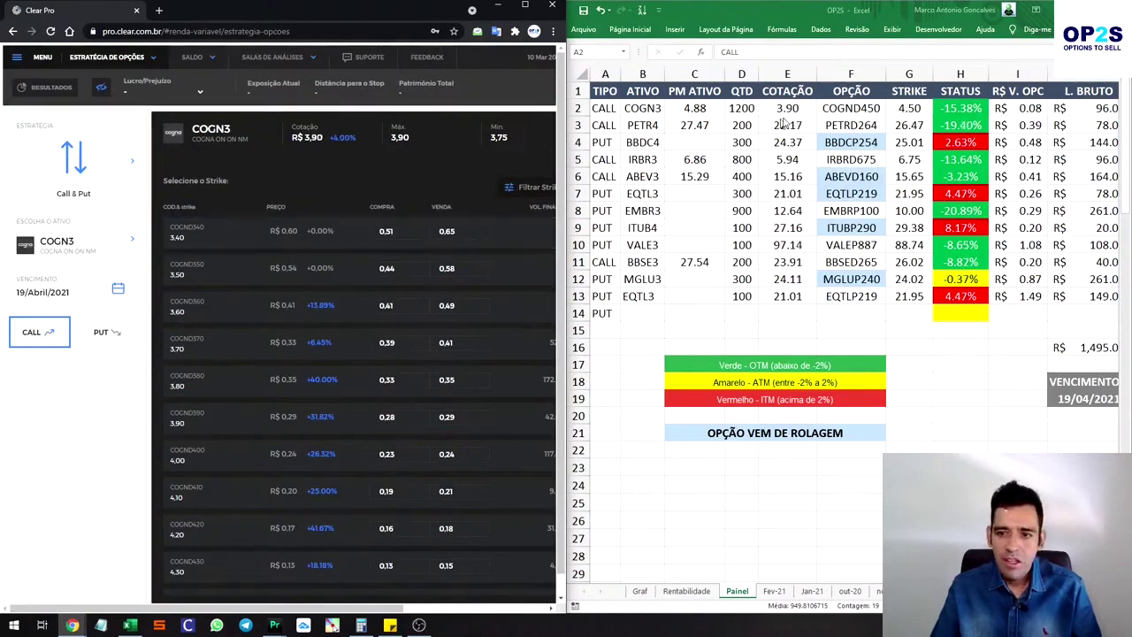
{"action": "scroll", "coordinate": [247, 372], "scroll_direction": "down", "scroll_amount": 1}
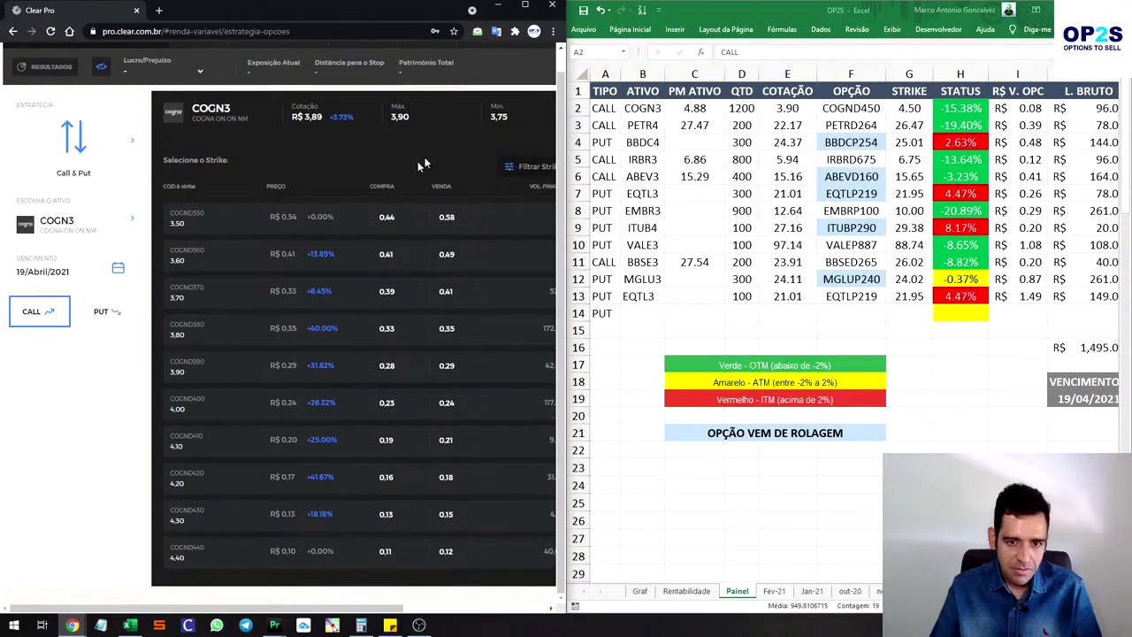
{"action": "left_click", "coordinate": [517, 167]}
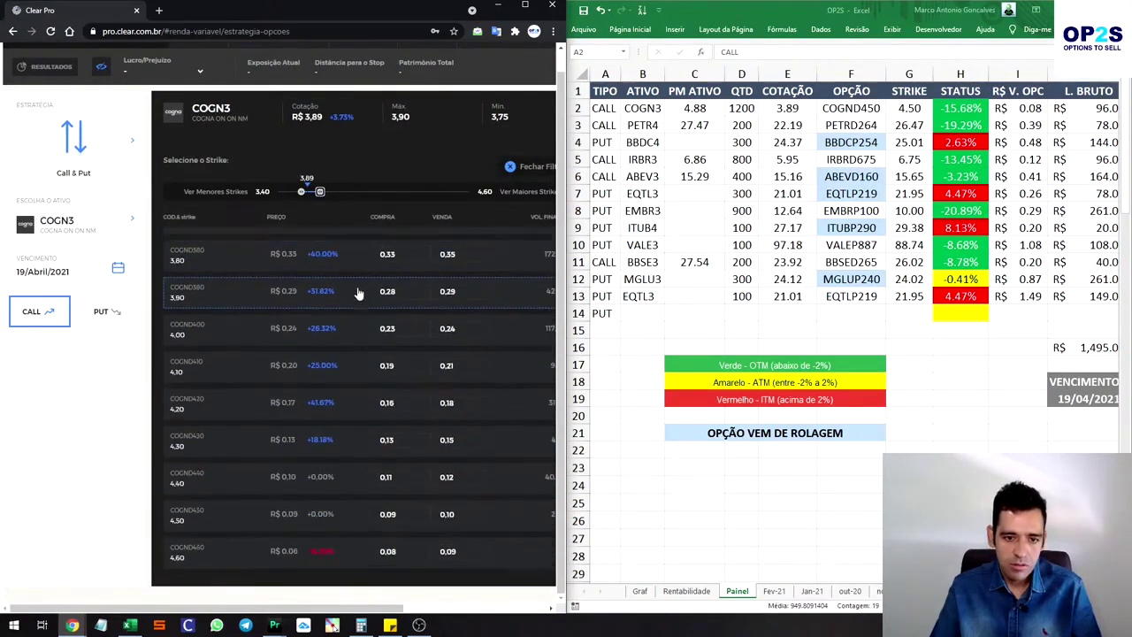
{"action": "left_click", "coordinate": [341, 506]}
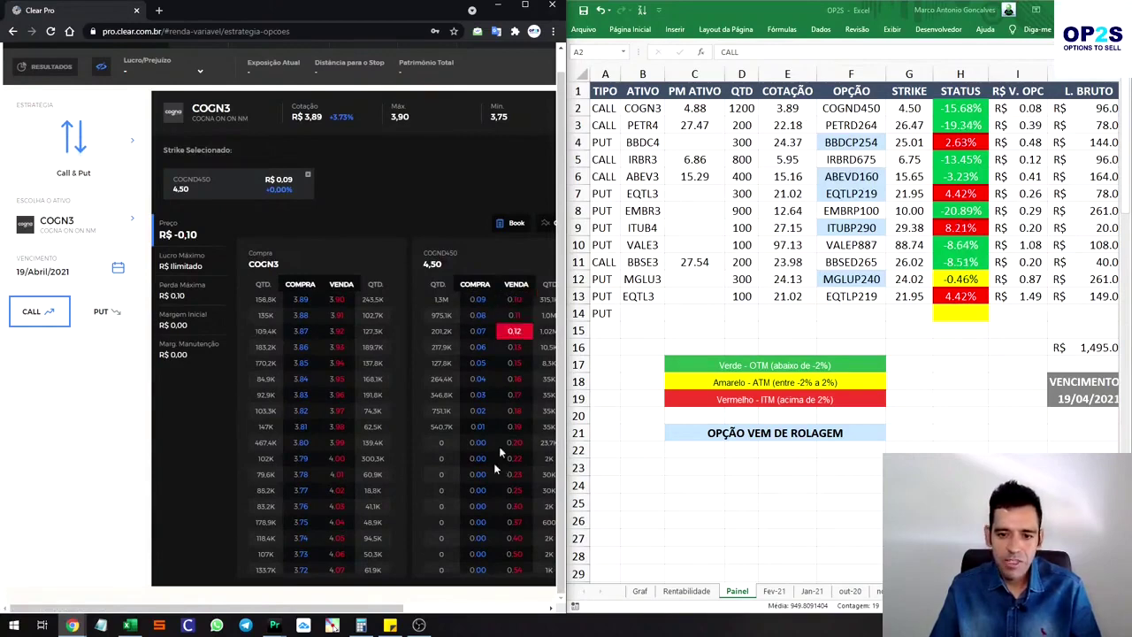
{"action": "left_click_drag", "start_coordinate": [389, 609], "coordinate": [550, 610]}
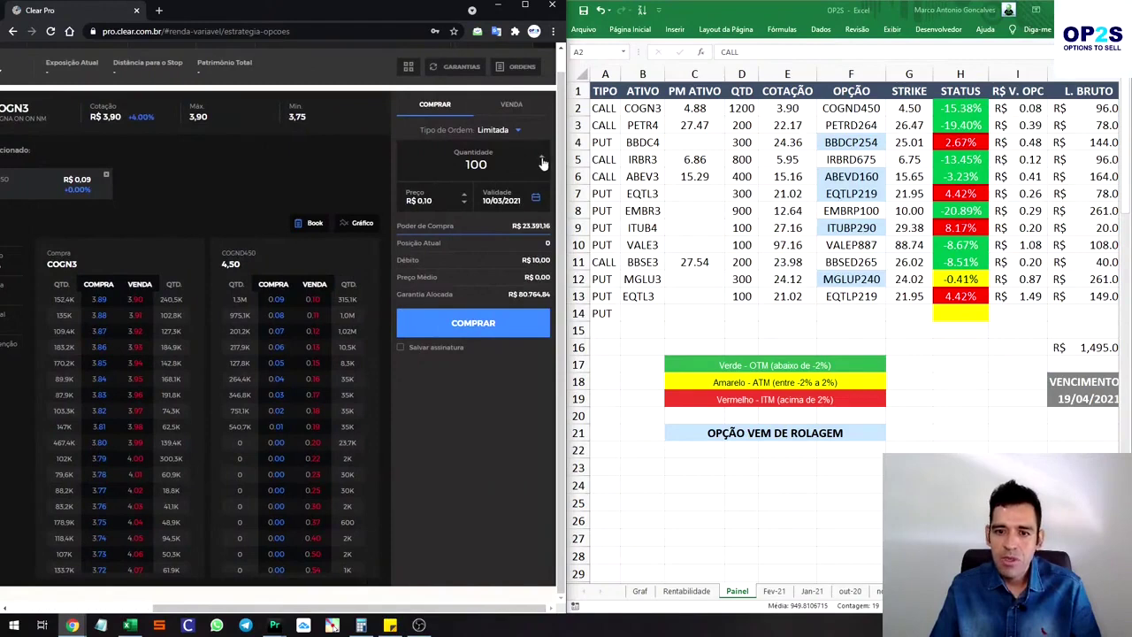
Sell 1,200 COGND450 calls at R$ 0.09, signing the order, then view the orders list.
{"action": "type", "text": "1200"}
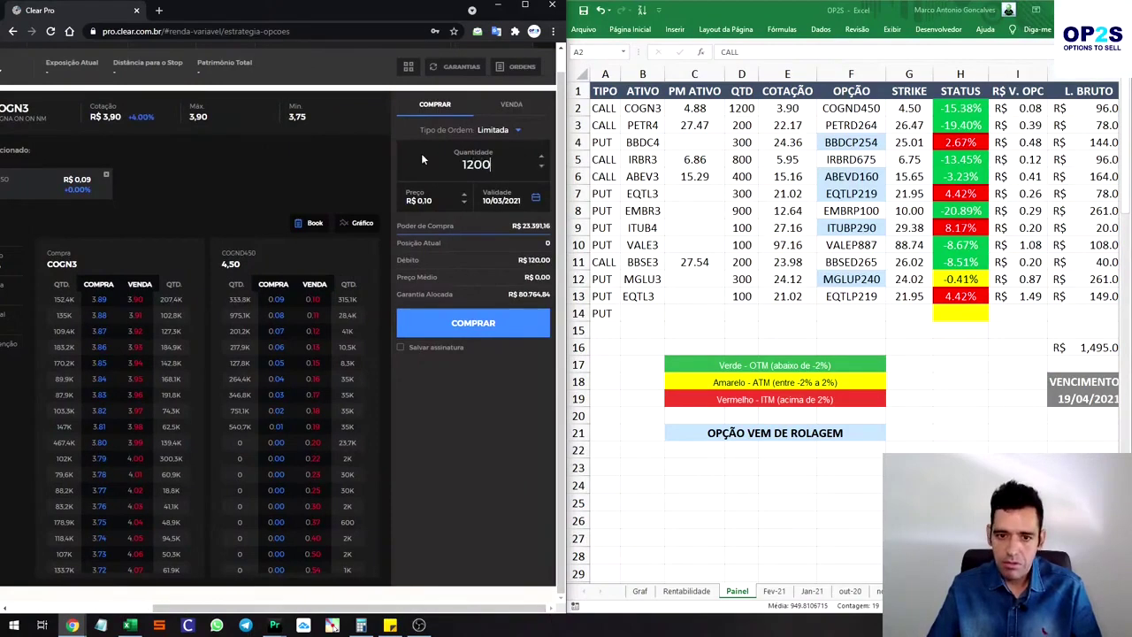
{"action": "left_click", "coordinate": [512, 107]}
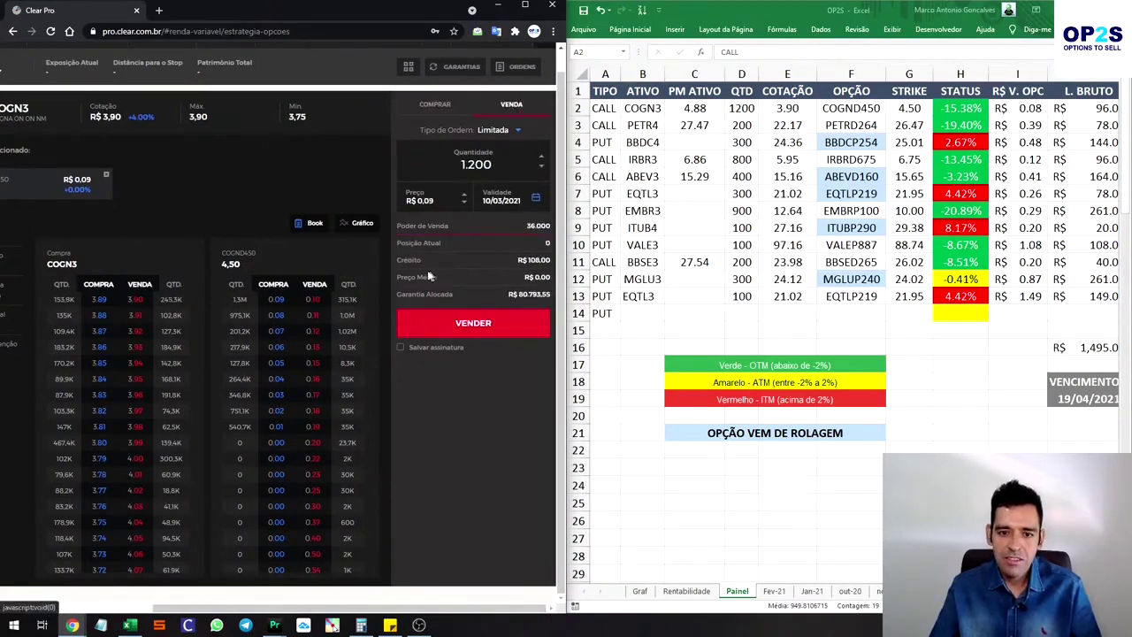
{"action": "left_click", "coordinate": [446, 321]}
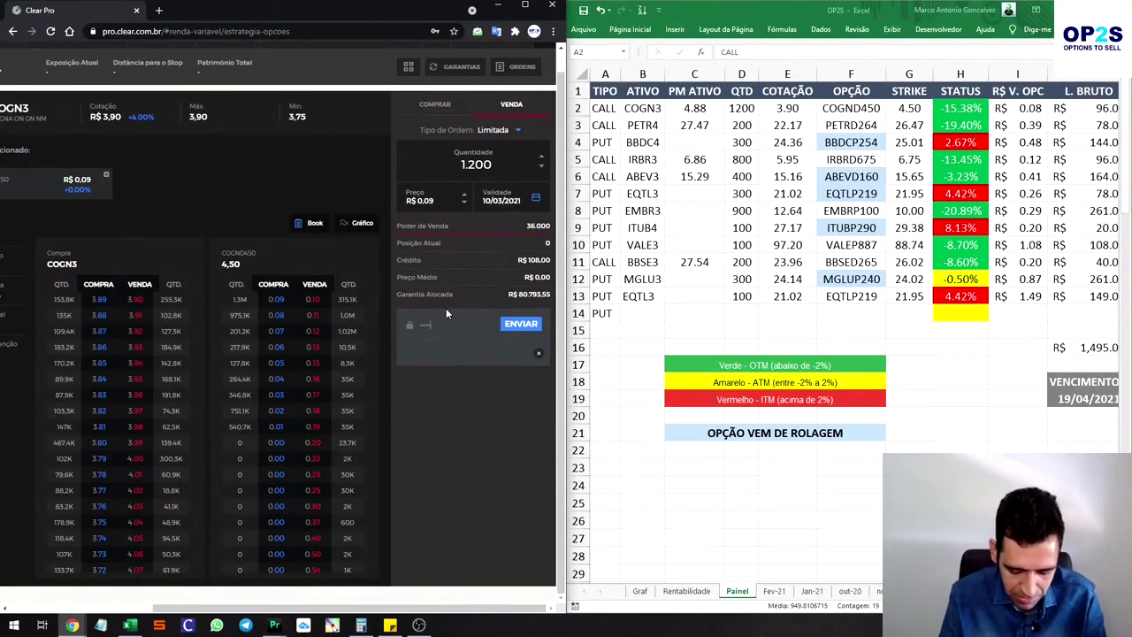
{"action": "type", "text": "****"}
{"action": "left_click", "coordinate": [520, 323]}
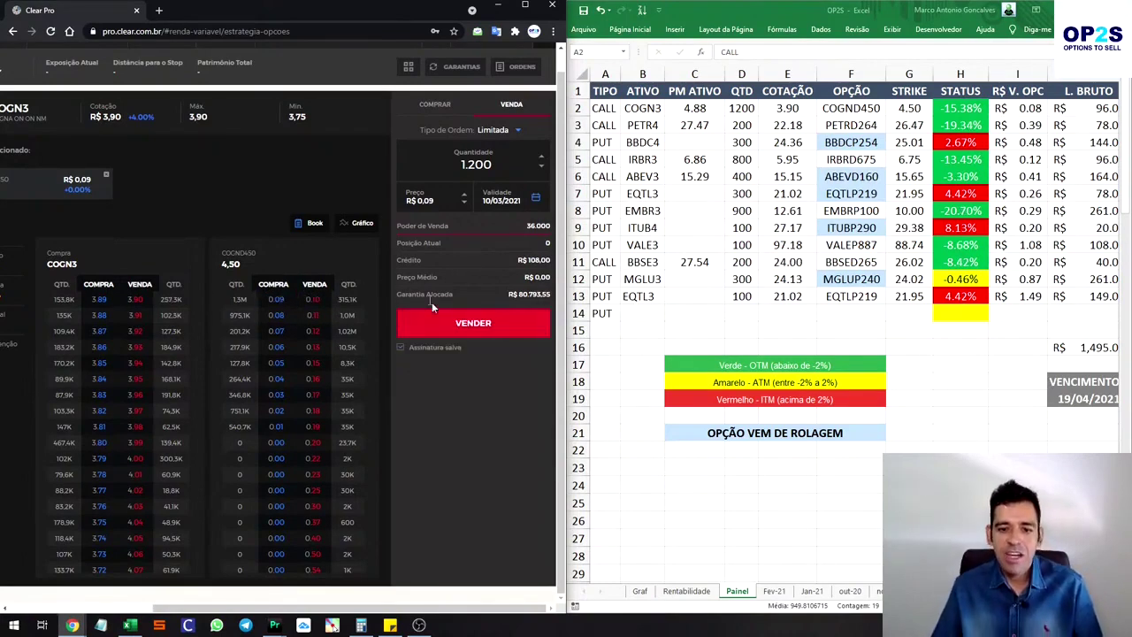
{"action": "left_click", "coordinate": [483, 324]}
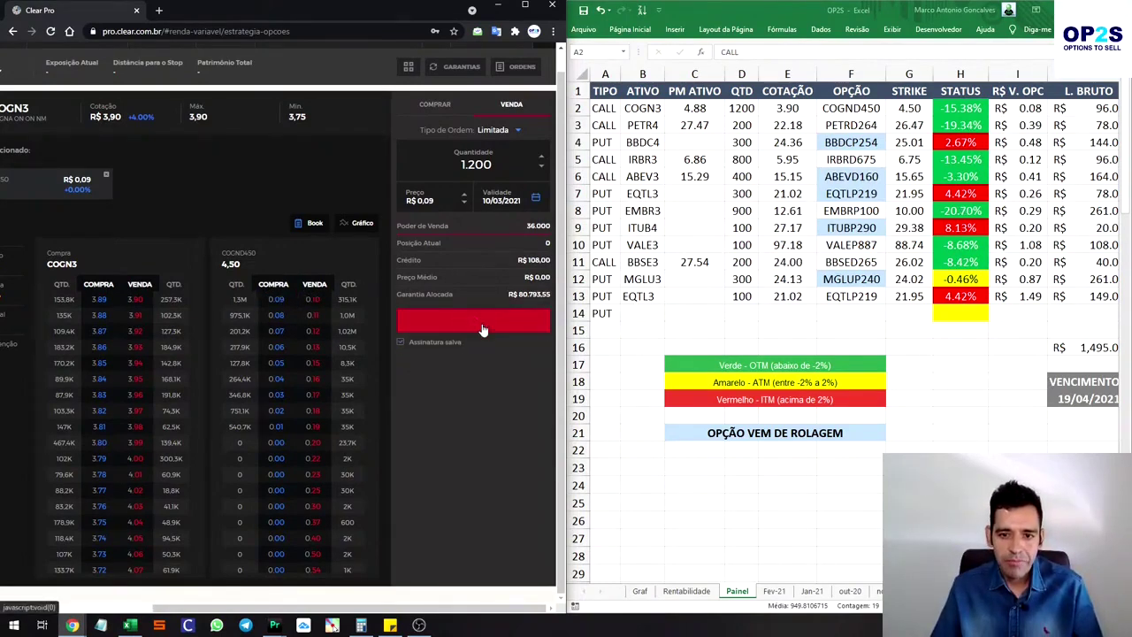
{"action": "left_click", "coordinate": [516, 67]}
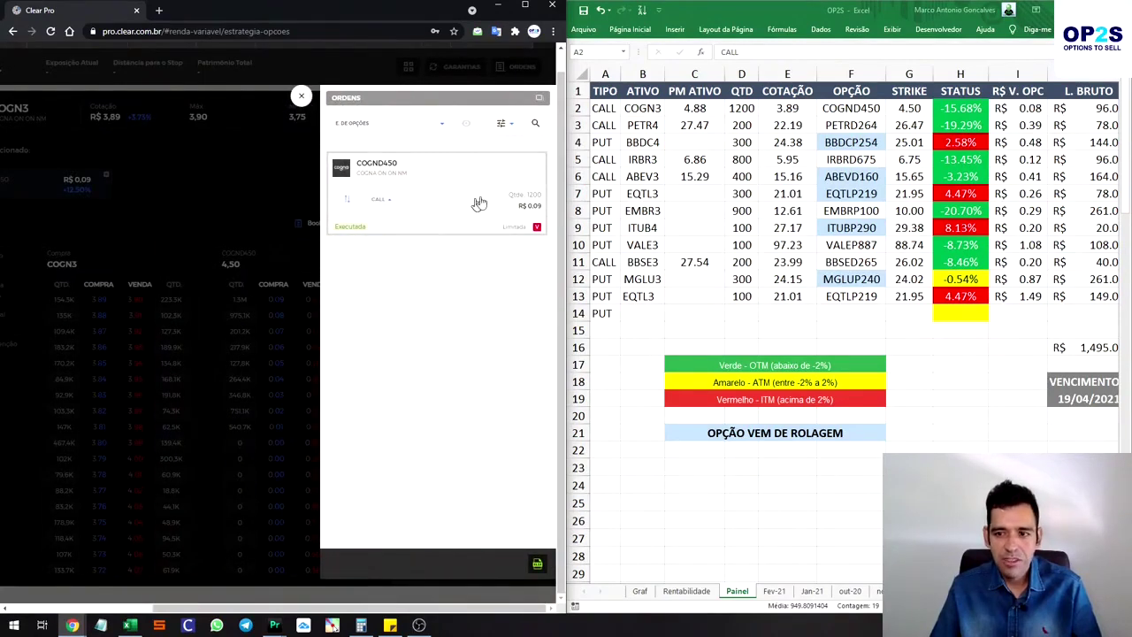
Enter 0.09 as the COGND450 option price in cell I2.
{"action": "left_click", "coordinate": [1024, 109]}
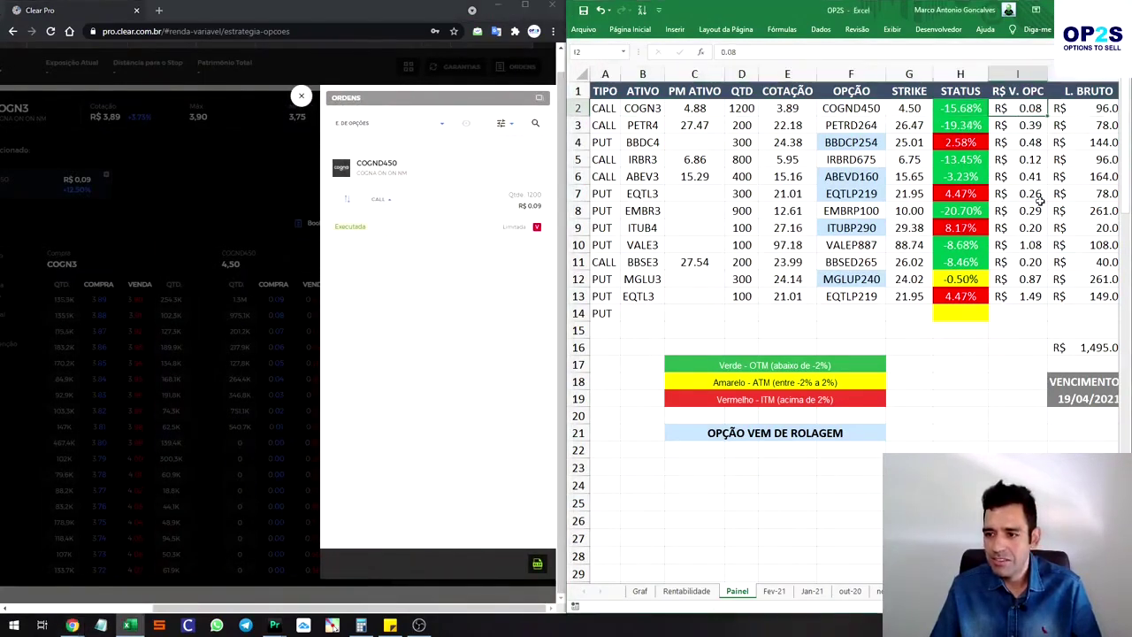
{"action": "type", "text": "0.09"}
{"action": "key", "text": "Return"}
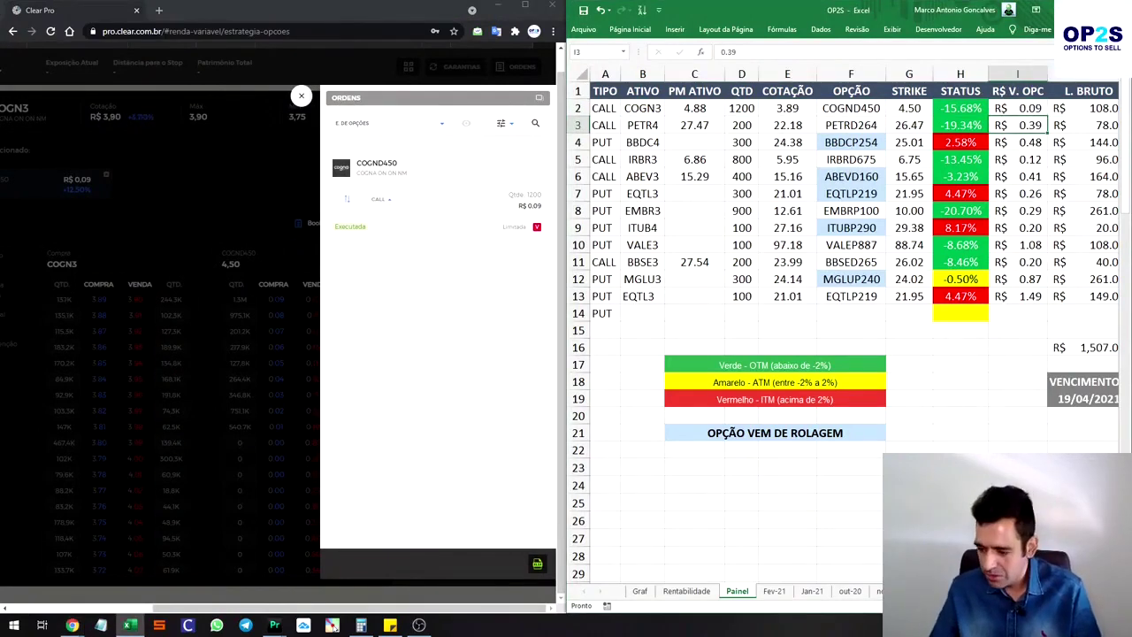
Close the Clear Pro orders list and select the PETR4 call row in the sheet.
{"action": "left_click", "coordinate": [72, 625]}
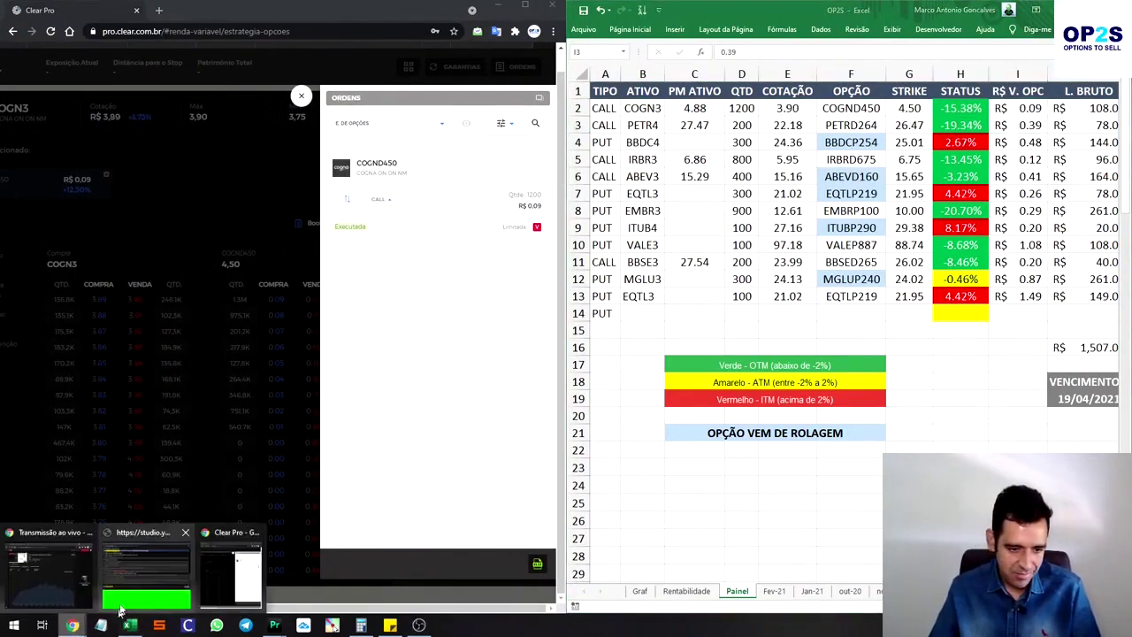
{"action": "left_click", "coordinate": [120, 611]}
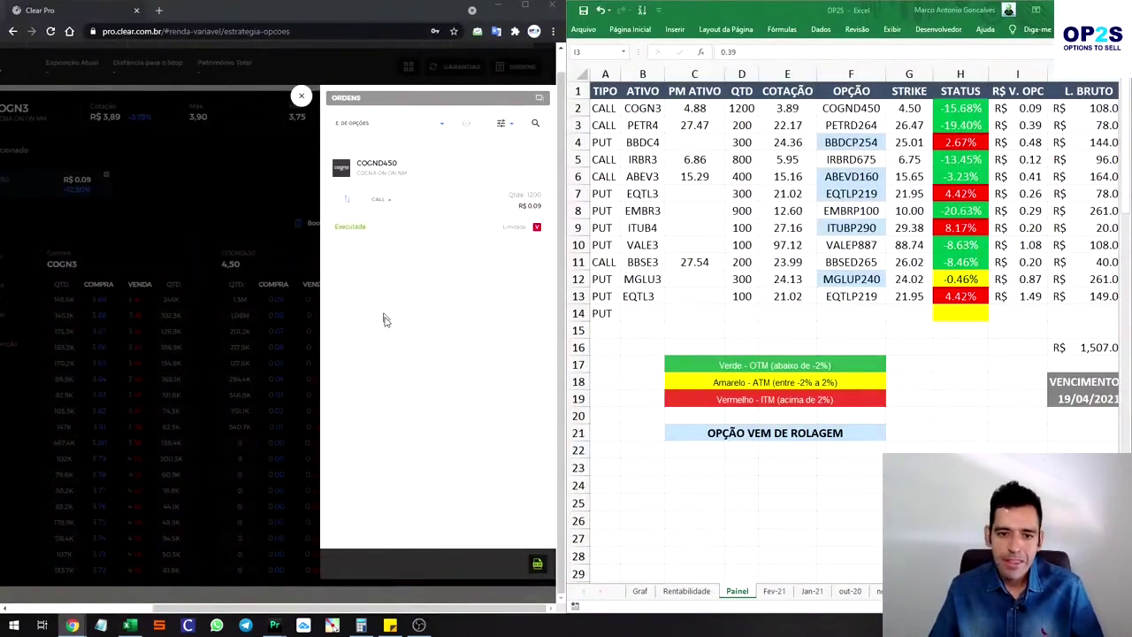
{"action": "left_click", "coordinate": [301, 95]}
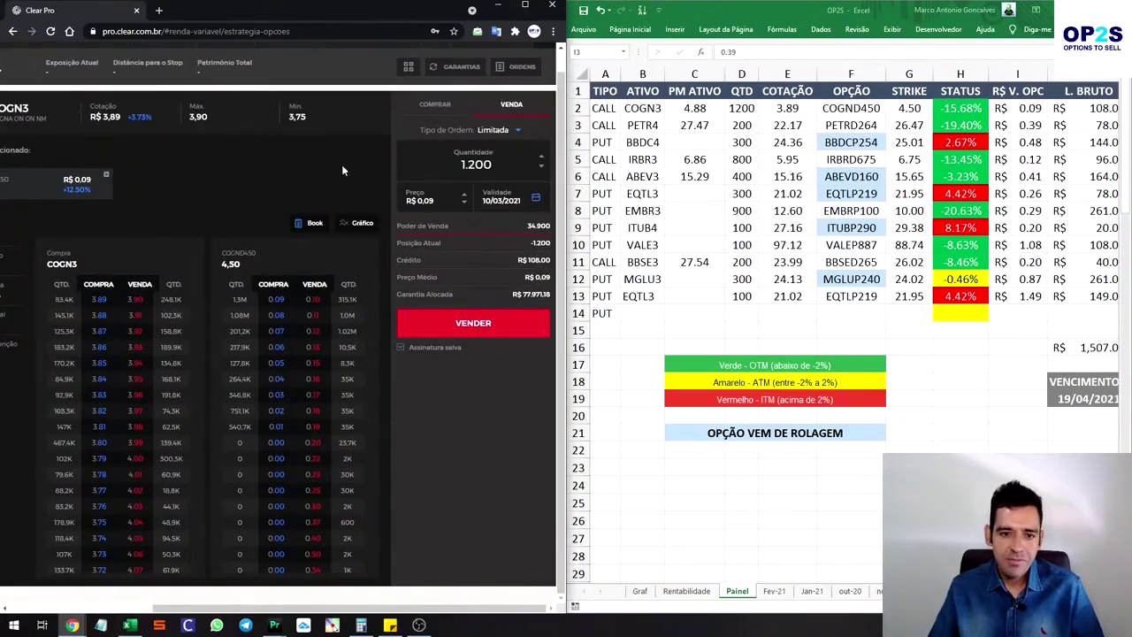
{"action": "left_click", "coordinate": [623, 135]}
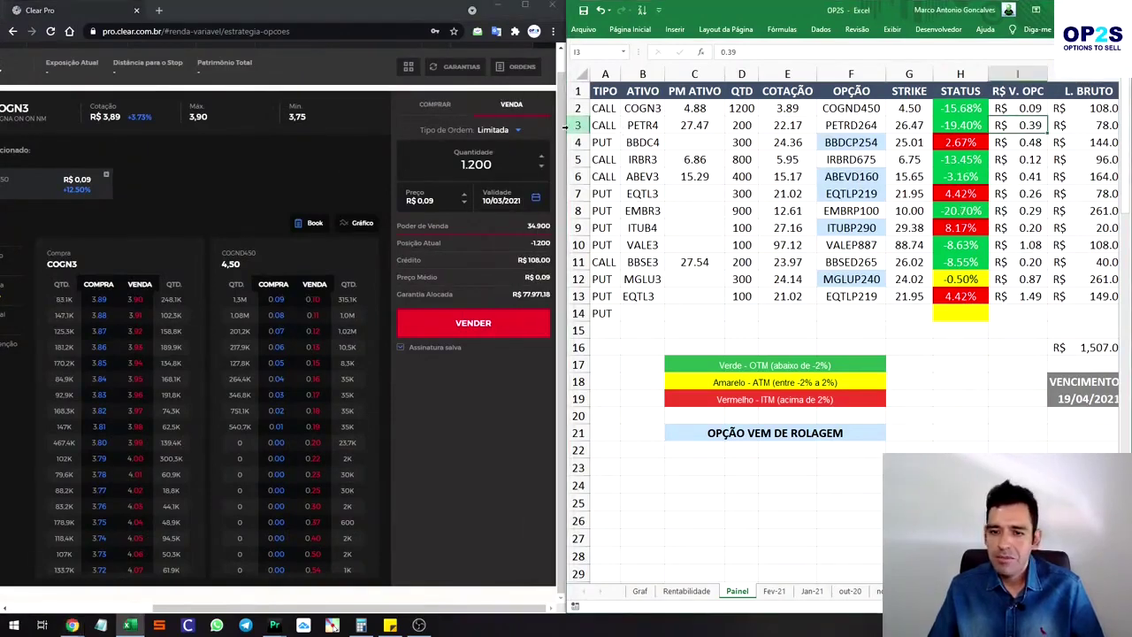
{"action": "left_click", "coordinate": [573, 126]}
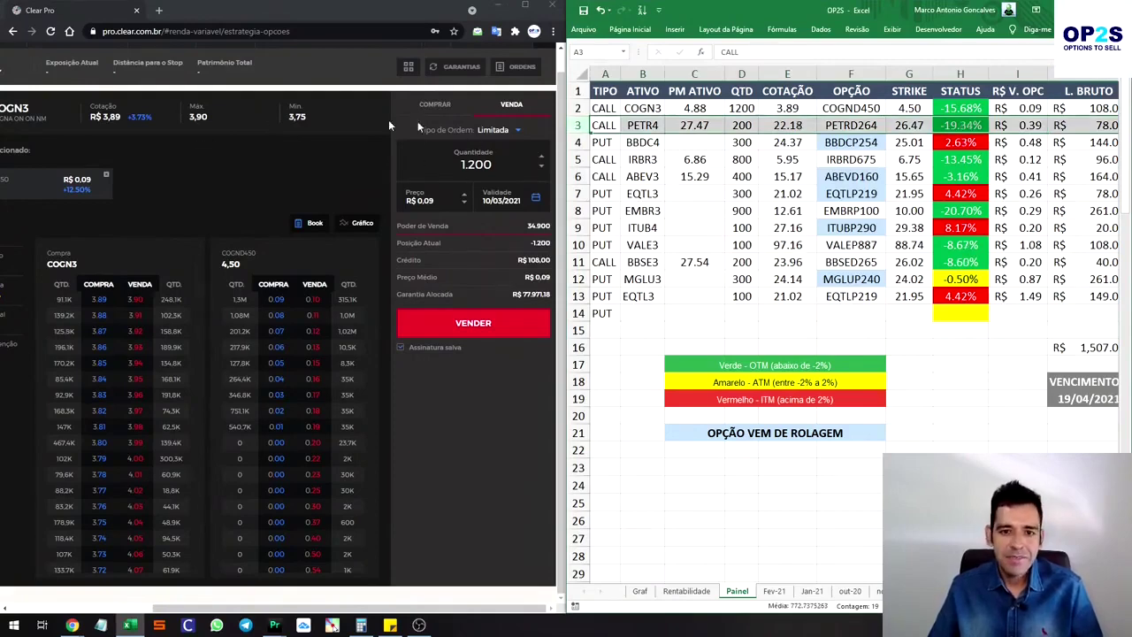
Switch the underlying asset to PETR4 and check the PETR264 strike in cell G3.
{"action": "left_click_drag", "start_coordinate": [163, 609], "coordinate": [15, 610]}
{"action": "left_click", "coordinate": [75, 229]}
{"action": "type", "text": "P"}
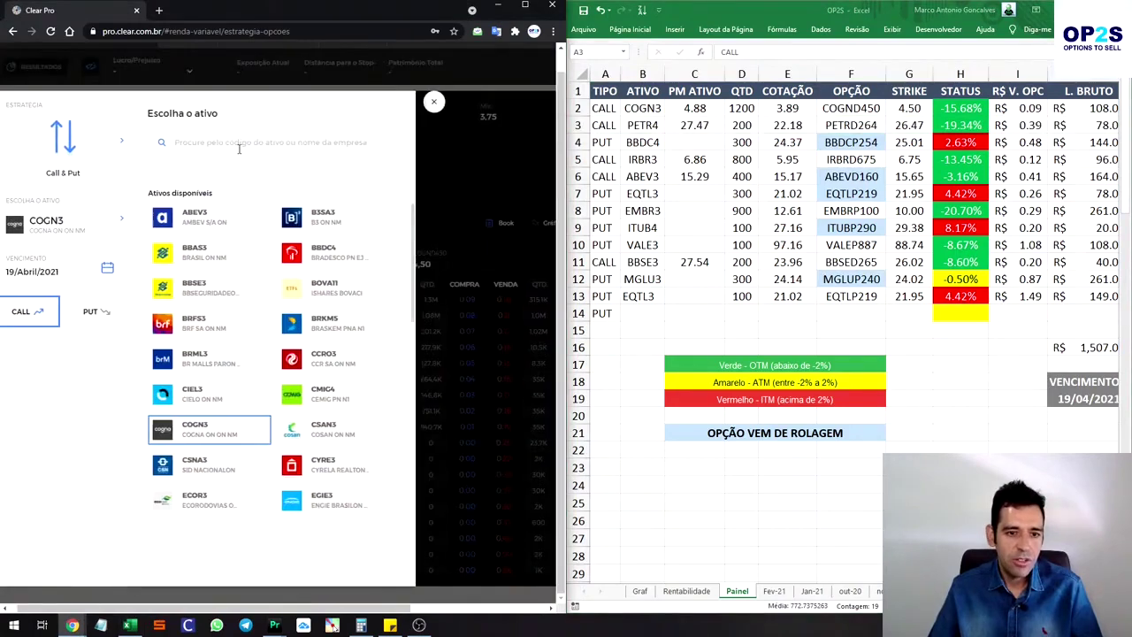
{"action": "type", "text": "ETR"}
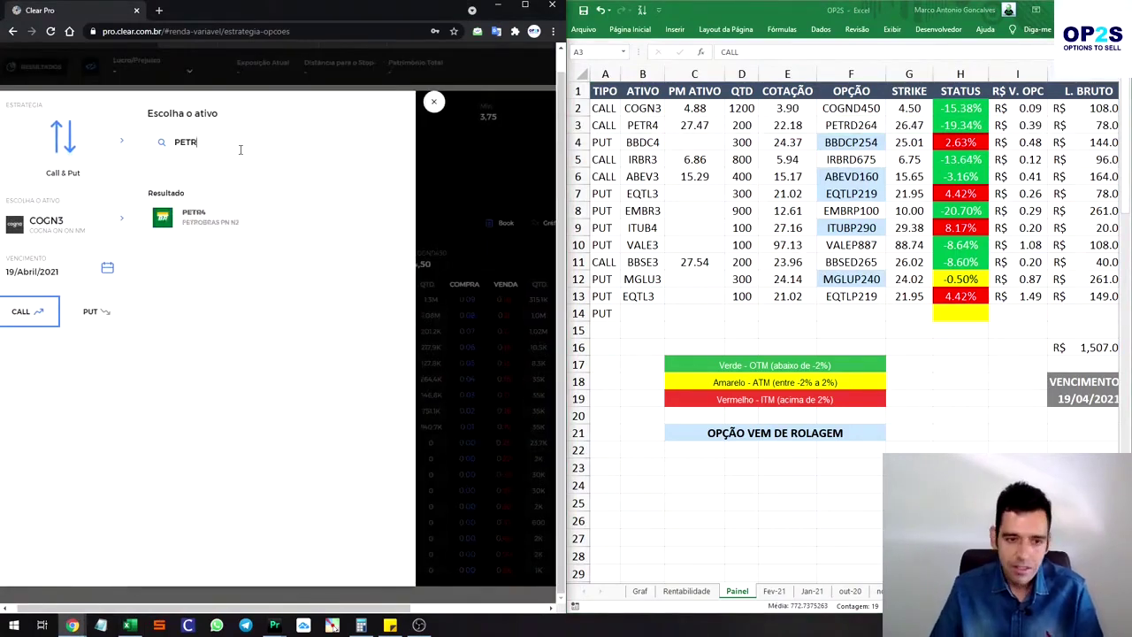
{"action": "left_click", "coordinate": [192, 217]}
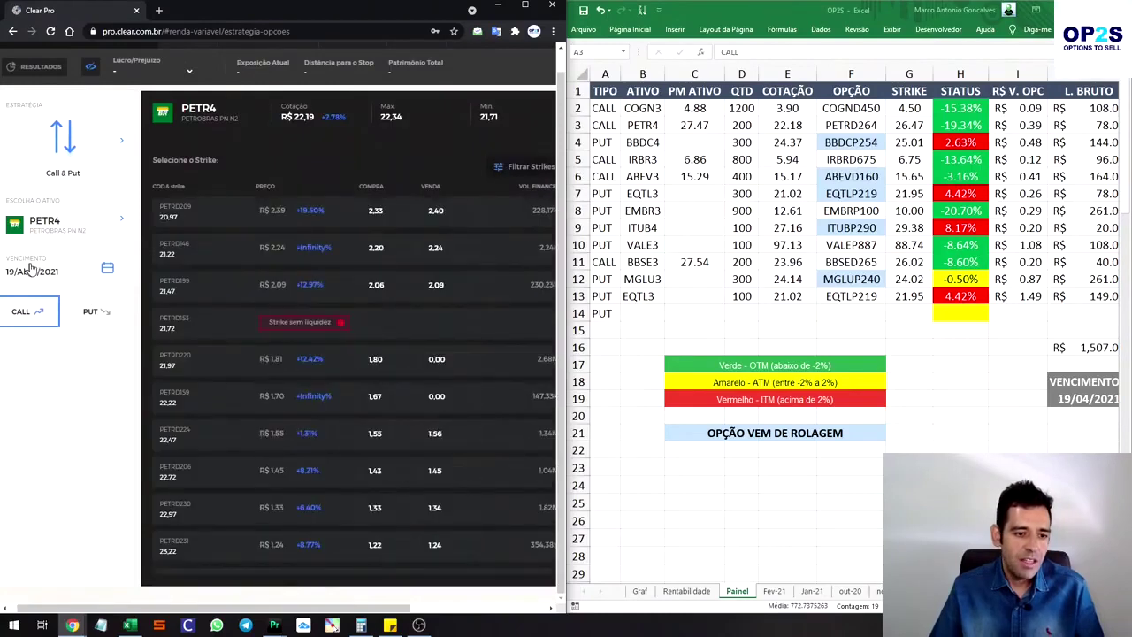
{"action": "left_click", "coordinate": [878, 125]}
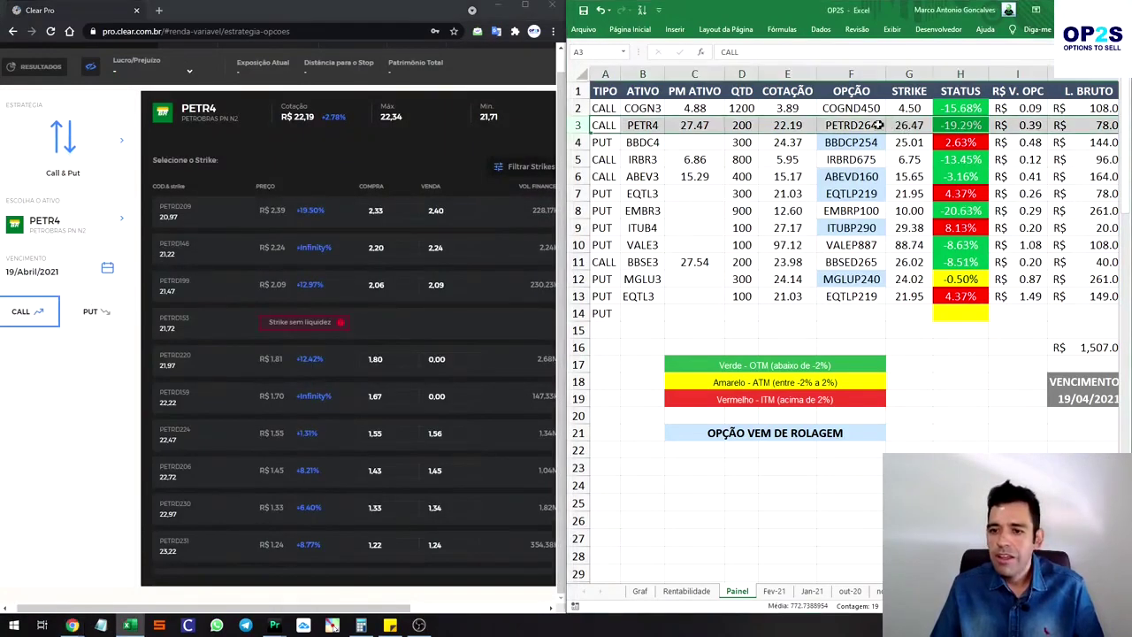
{"action": "left_click", "coordinate": [916, 126]}
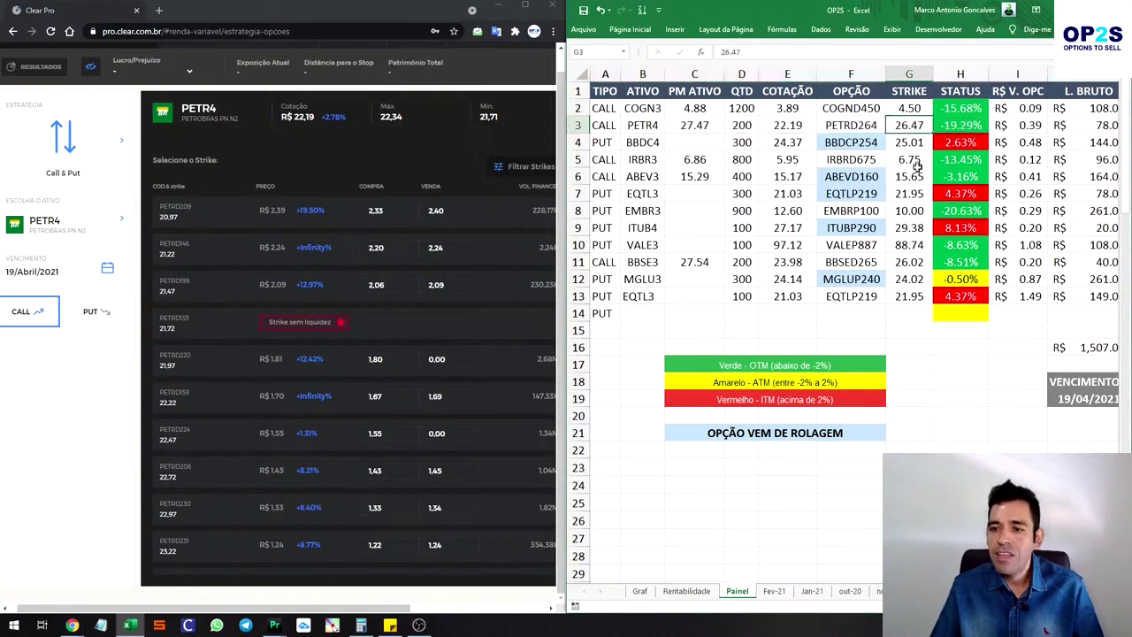
{"action": "scroll", "coordinate": [202, 421], "scroll_direction": "down", "scroll_amount": 1}
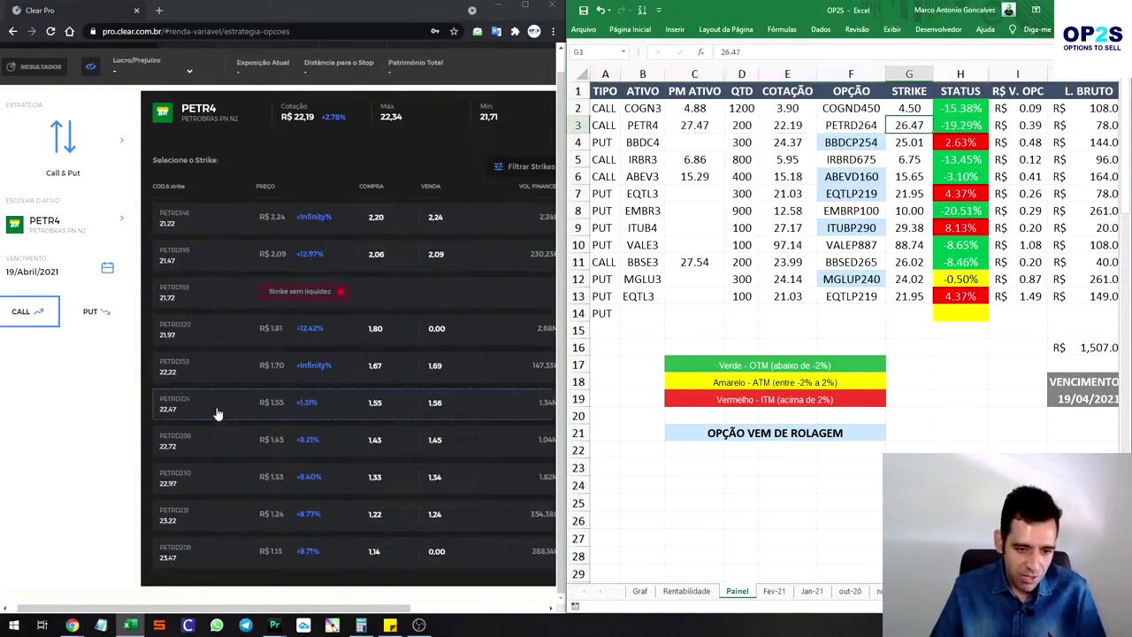
{"action": "scroll", "coordinate": [217, 414], "scroll_direction": "up", "scroll_amount": 1}
Widen the strike filter up to 27.22 and select the PETRD264 call at 26.47.
{"action": "left_click", "coordinate": [523, 187]}
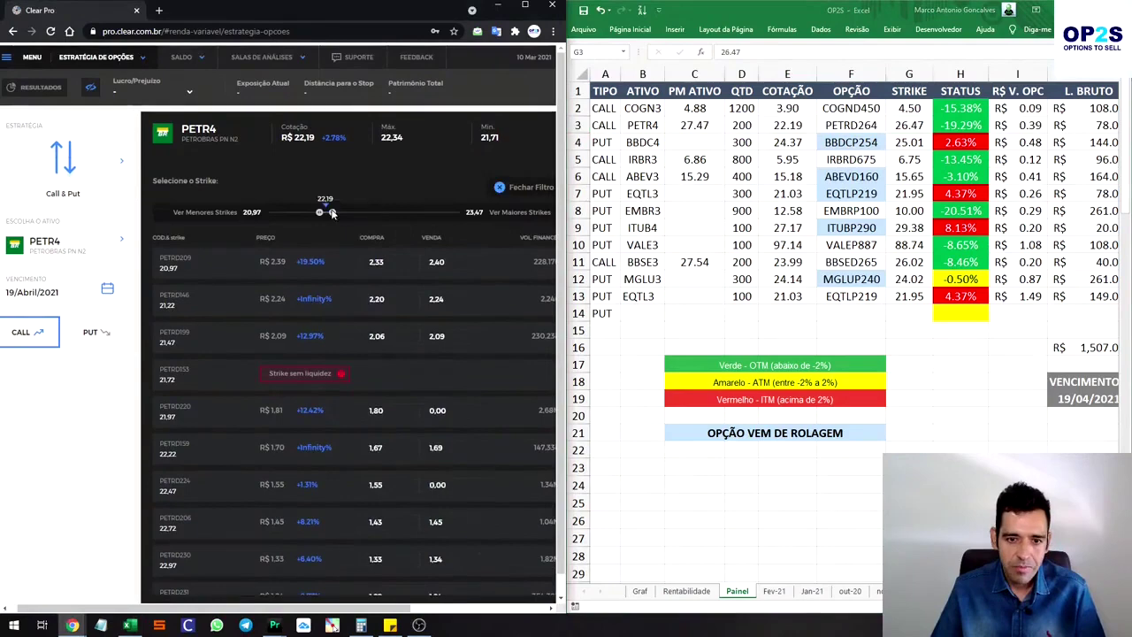
{"action": "left_click_drag", "start_coordinate": [331, 213], "coordinate": [351, 212]}
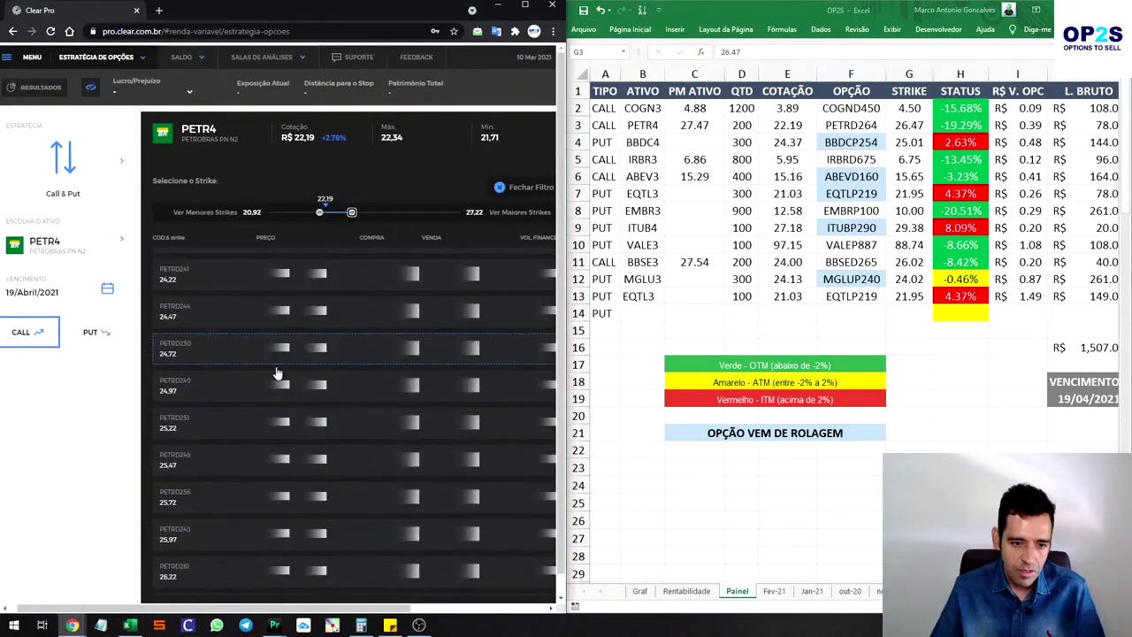
{"action": "left_click", "coordinate": [209, 440]}
{"action": "left_click_drag", "start_coordinate": [361, 610], "coordinate": [516, 610]}
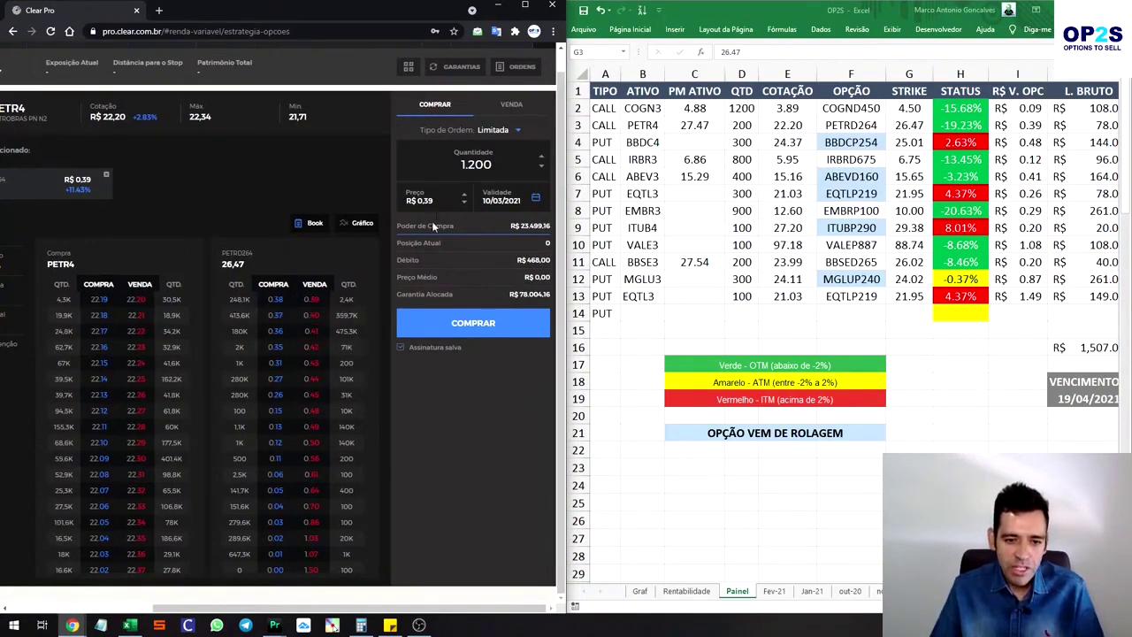
Sell 200 PETRD264 calls at R$ 0.39.
{"action": "left_click", "coordinate": [511, 105]}
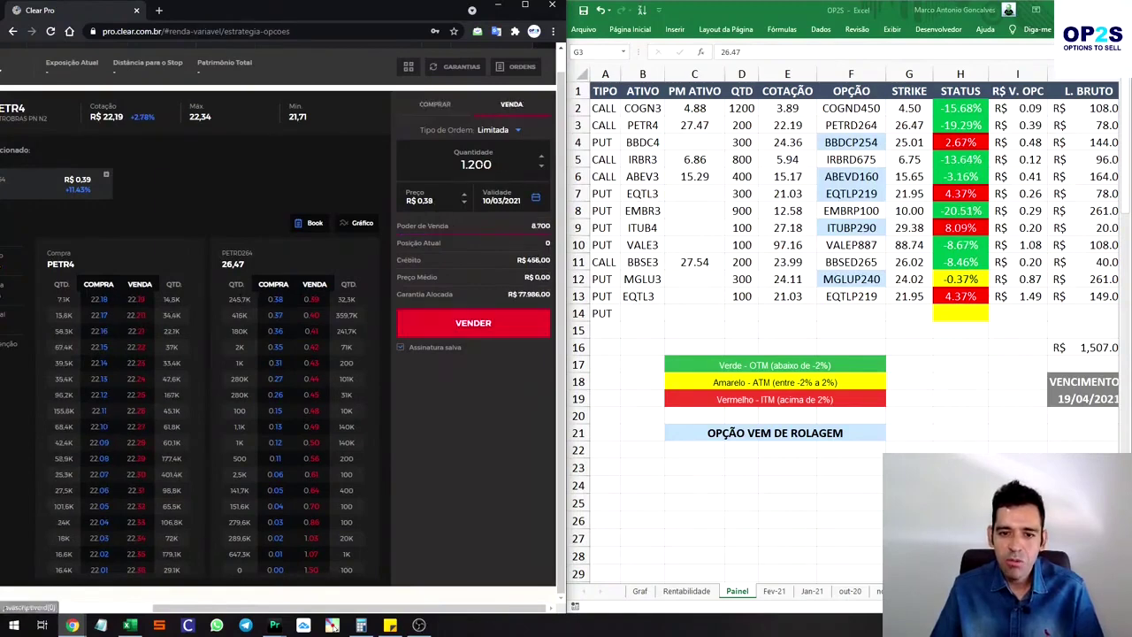
{"action": "double_click", "coordinate": [476, 164]}
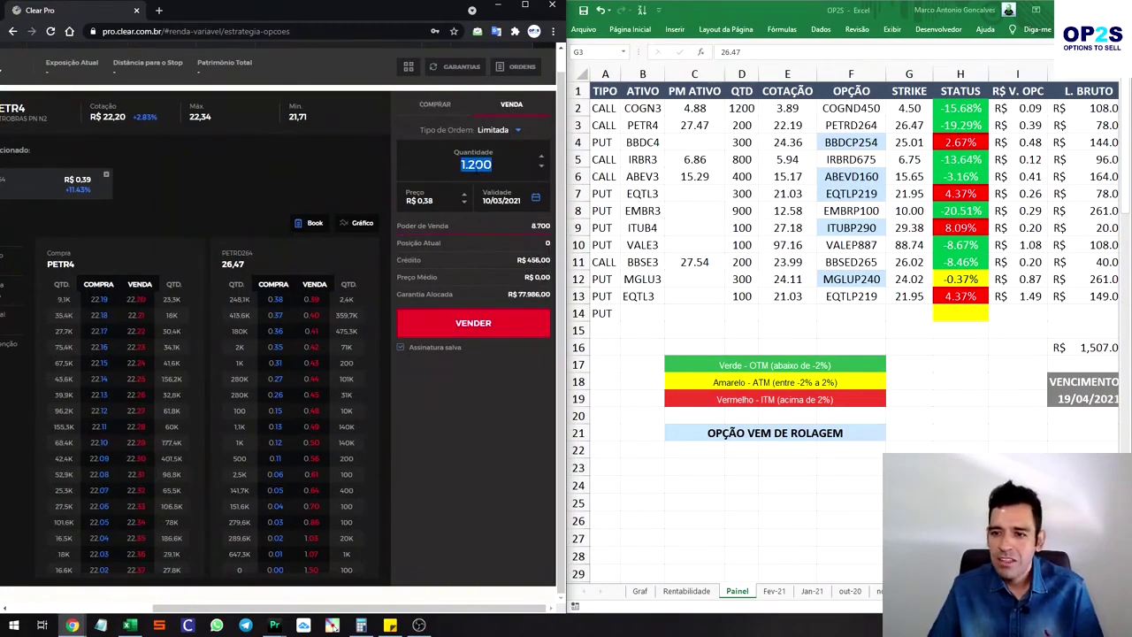
{"action": "type", "text": "2"}
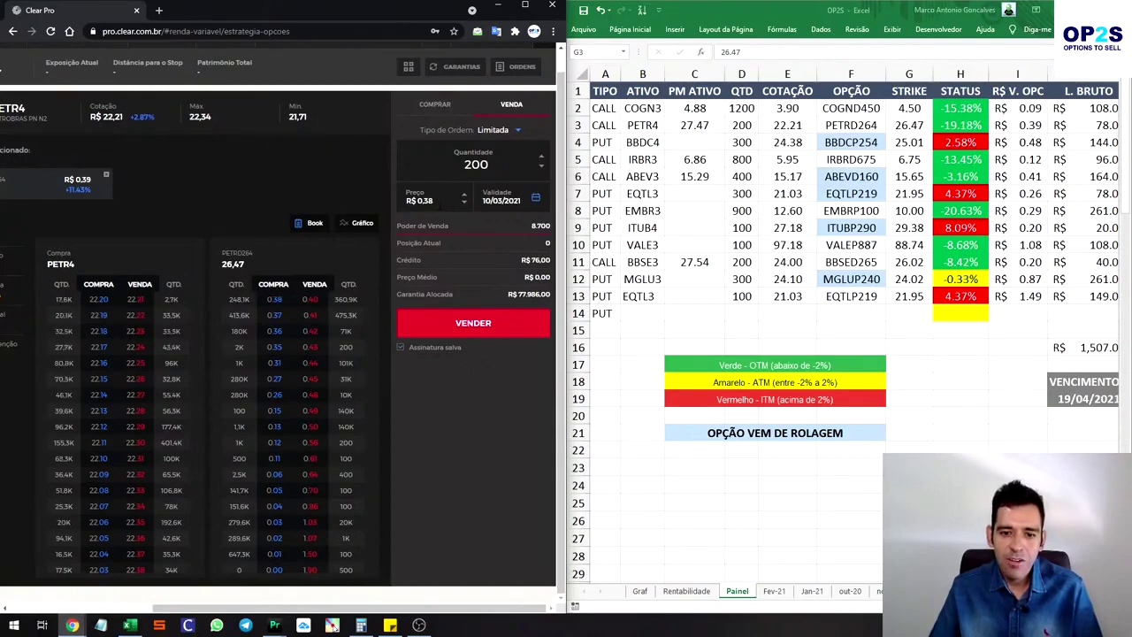
{"action": "left_click", "coordinate": [433, 201]}
{"action": "key", "text": "BackSpace"}
{"action": "type", "text": "9"}
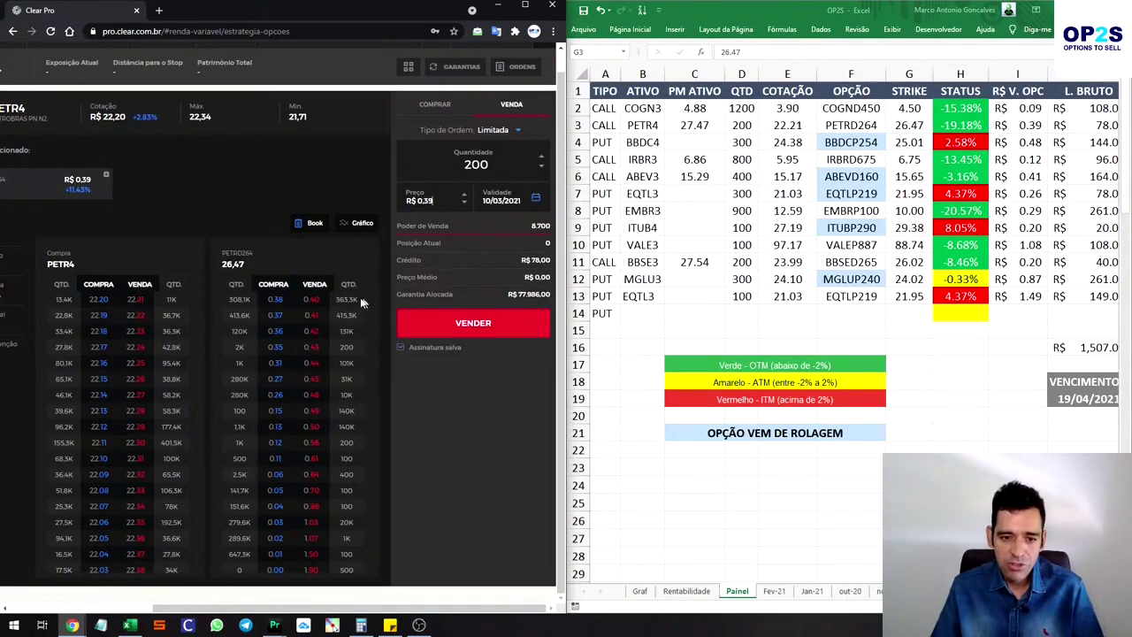
{"action": "left_click", "coordinate": [482, 328]}
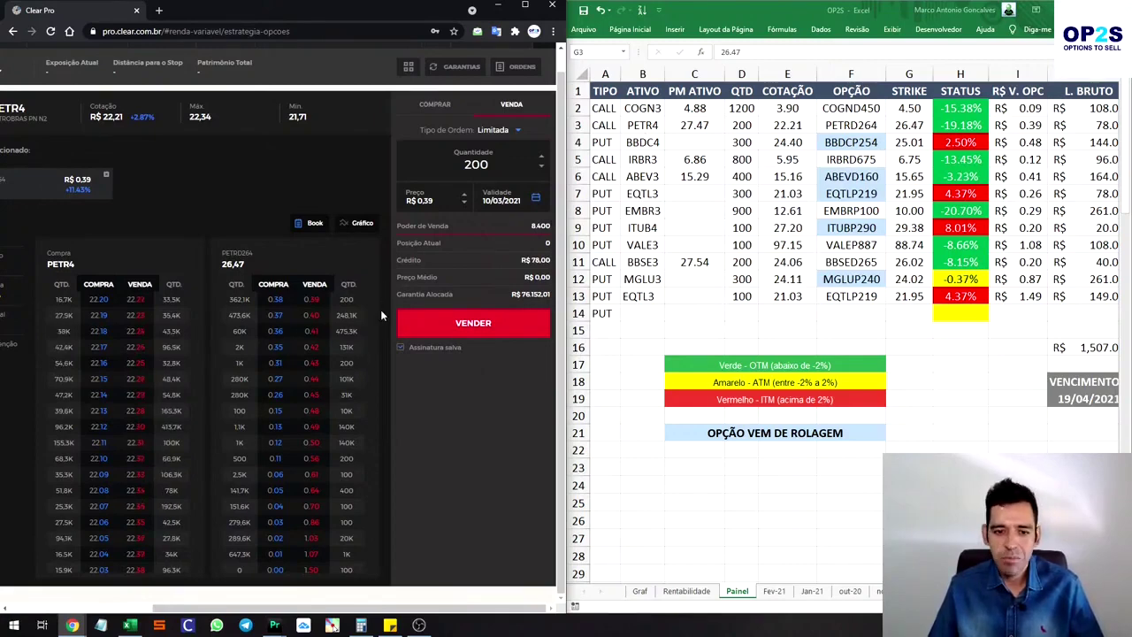
Confirm in the orders list that the PETRD264 sale executed, then select the IRBR3 row.
{"action": "left_click", "coordinate": [577, 143]}
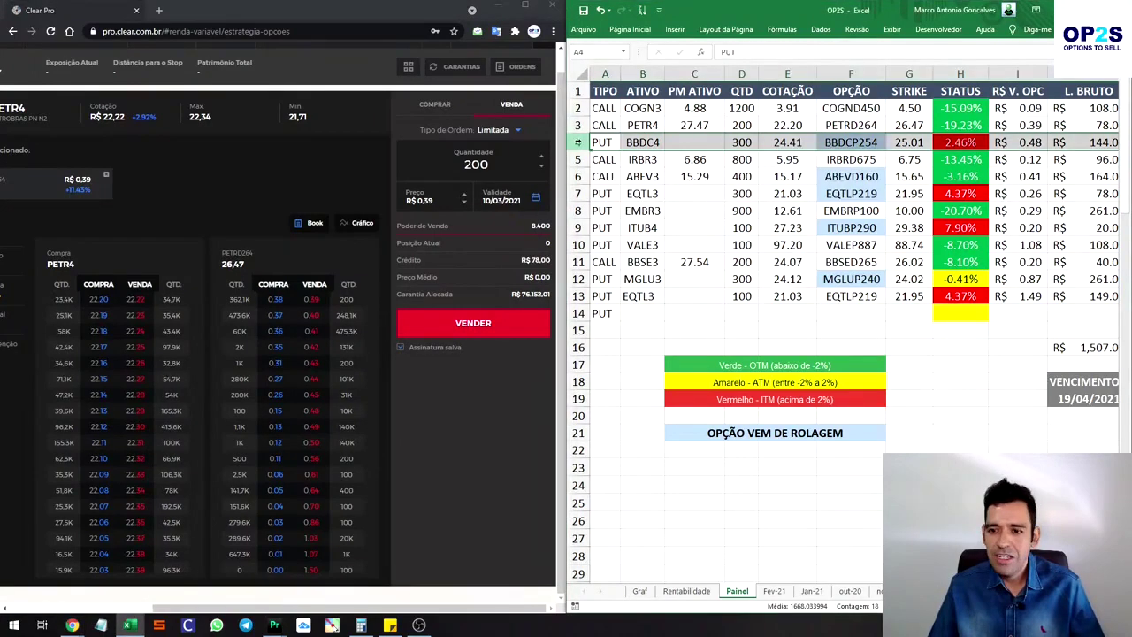
{"action": "left_click", "coordinate": [577, 159]}
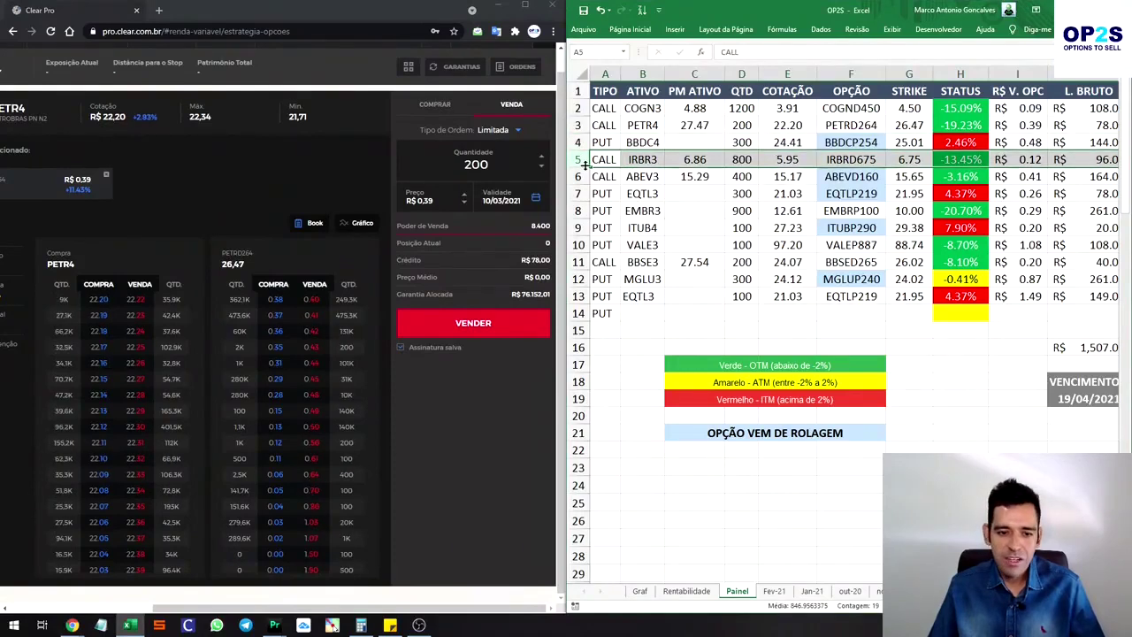
{"action": "left_click", "coordinate": [522, 68]}
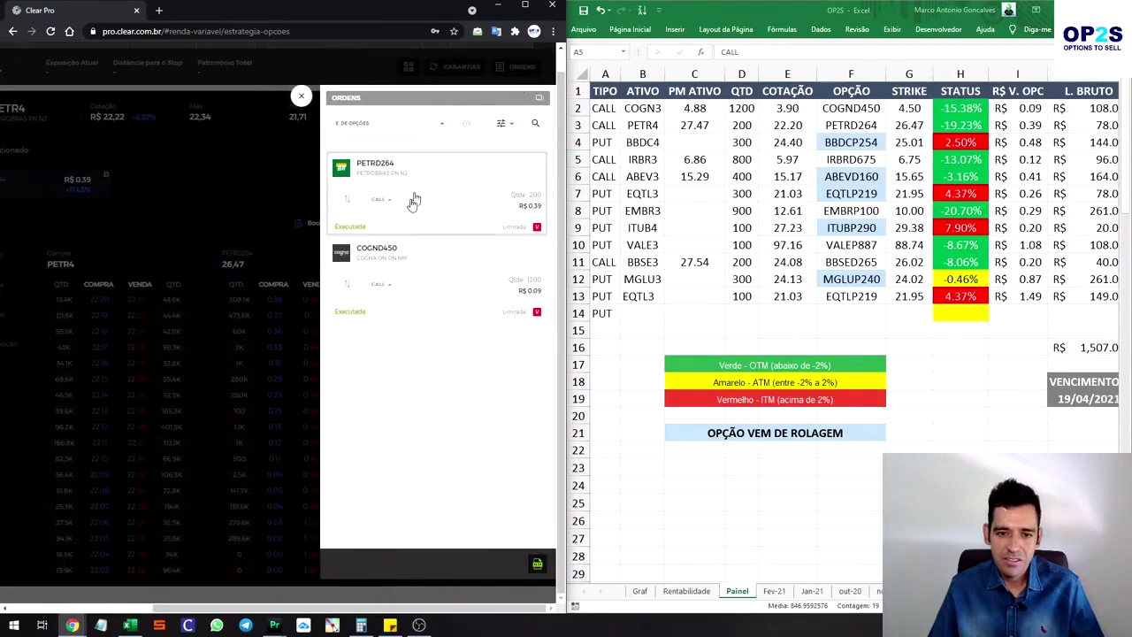
{"action": "left_click", "coordinate": [1033, 125]}
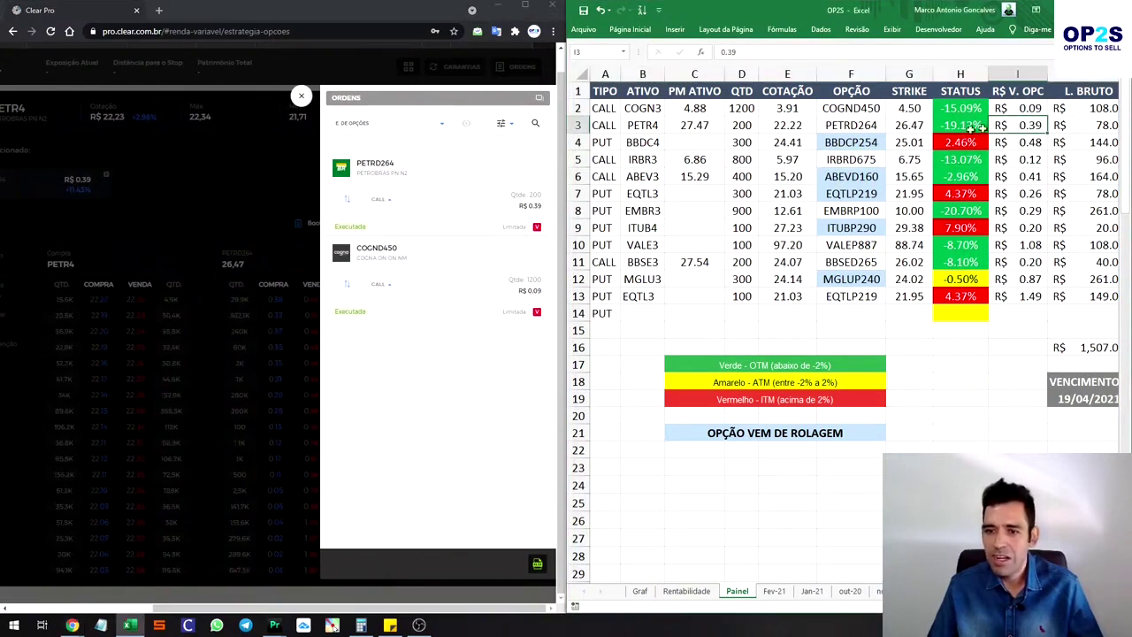
{"action": "left_click", "coordinate": [301, 95]}
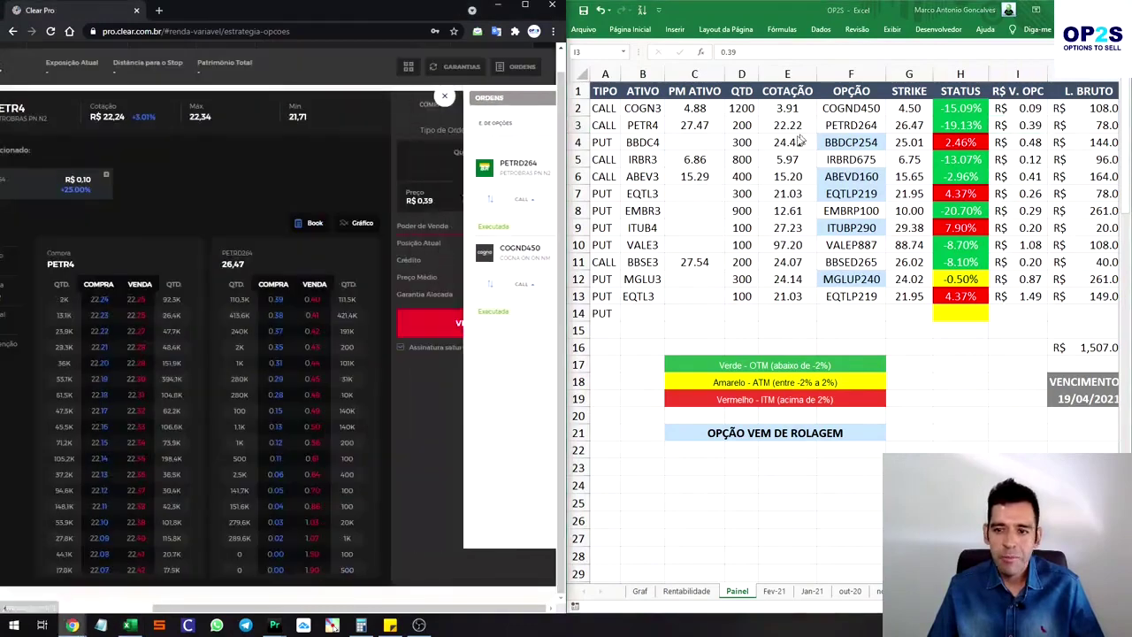
{"action": "left_click", "coordinate": [577, 159]}
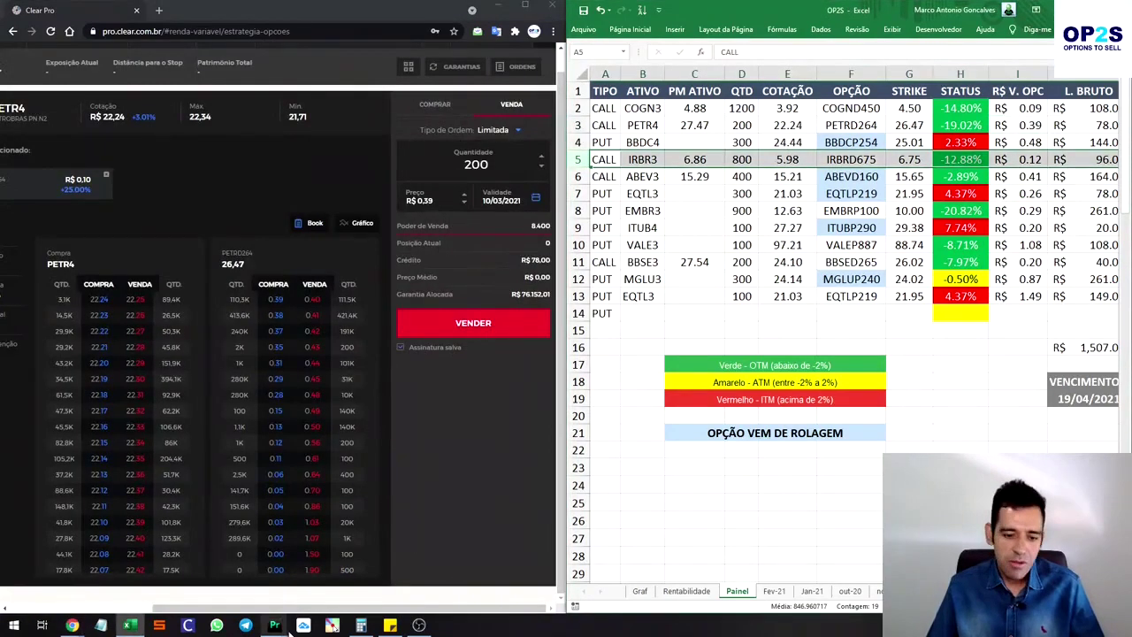
Switch the underlying asset to IRBR3 and check its strike in cell G5.
{"action": "left_click", "coordinate": [18, 108]}
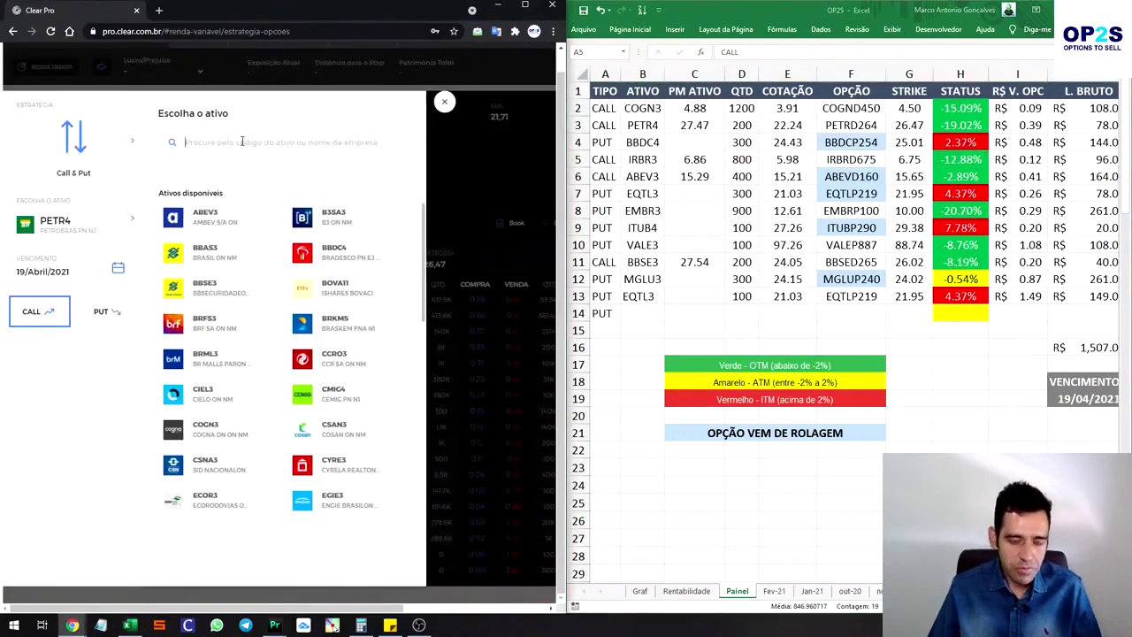
{"action": "type", "text": "IRBR"}
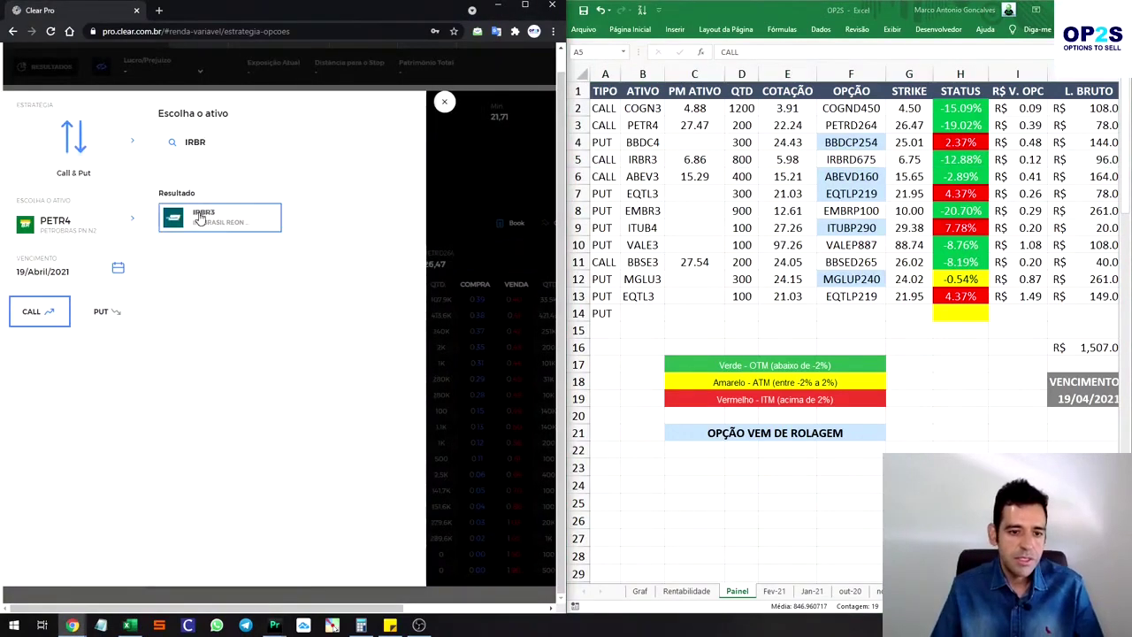
{"action": "left_click", "coordinate": [195, 217]}
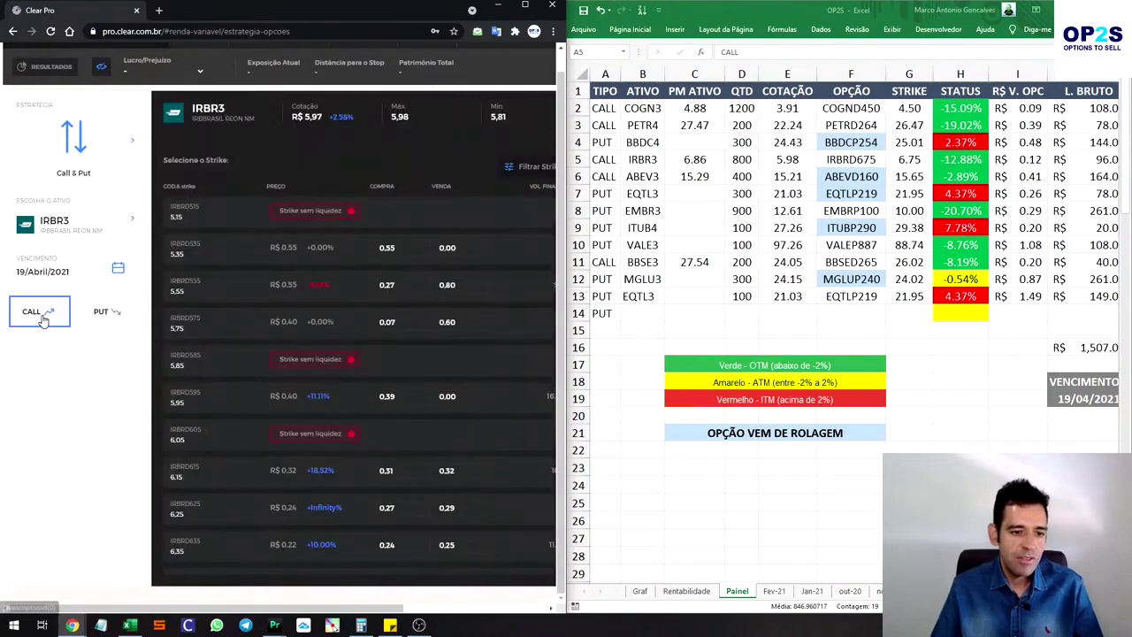
{"action": "left_click", "coordinate": [912, 159]}
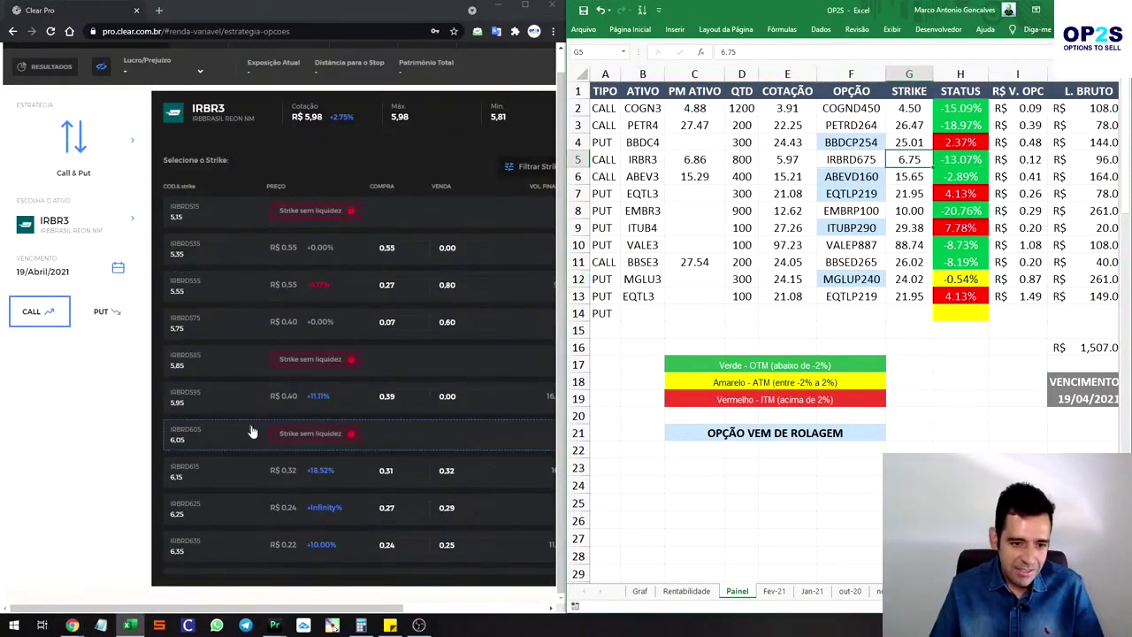
{"action": "scroll", "coordinate": [252, 460], "scroll_direction": "down", "scroll_amount": 1}
Extend the strike filter up to 7.65 and select the IRBRD675 call at 6.75.
{"action": "left_click", "coordinate": [529, 167]}
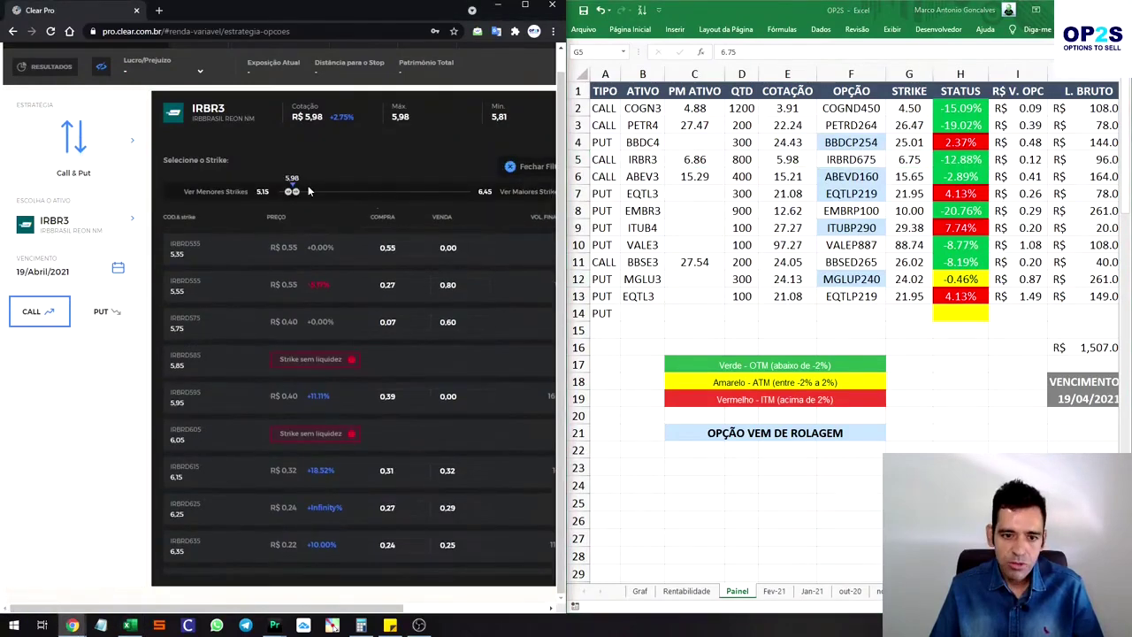
{"action": "left_click", "coordinate": [308, 190]}
{"action": "scroll", "coordinate": [256, 442], "scroll_direction": "down", "scroll_amount": 5}
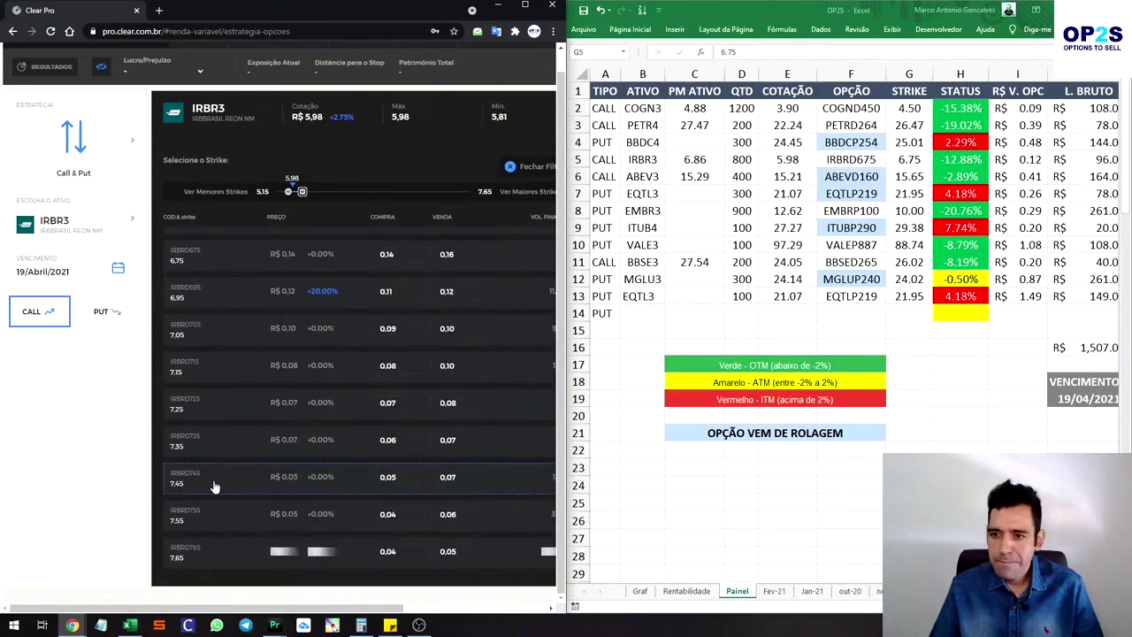
{"action": "scroll", "coordinate": [220, 328], "scroll_direction": "up", "scroll_amount": 1}
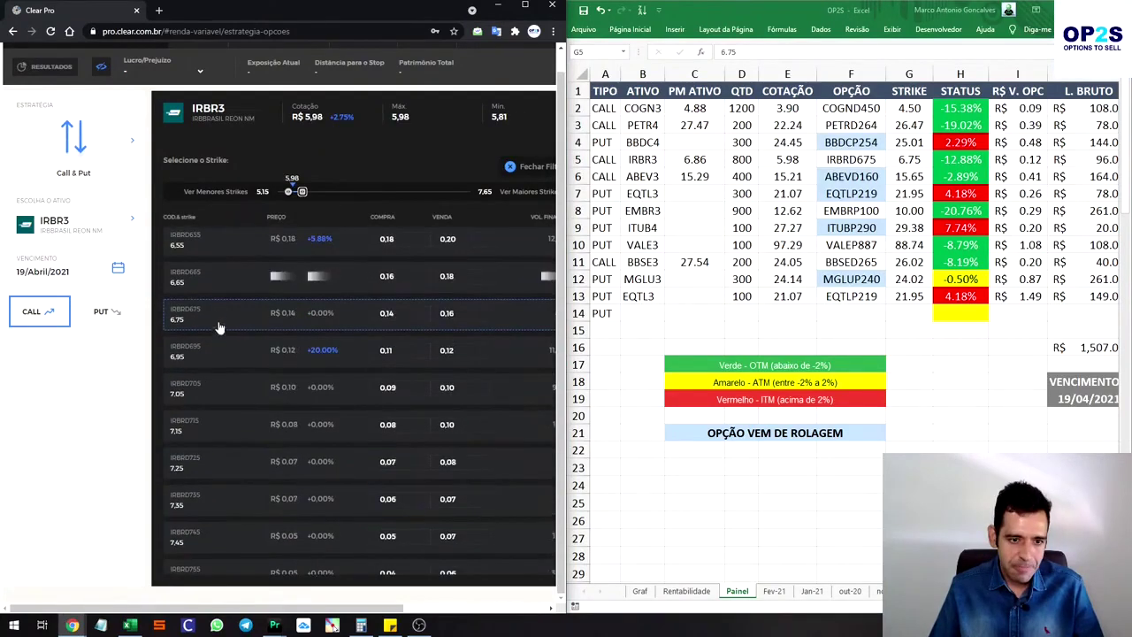
{"action": "left_click", "coordinate": [210, 320]}
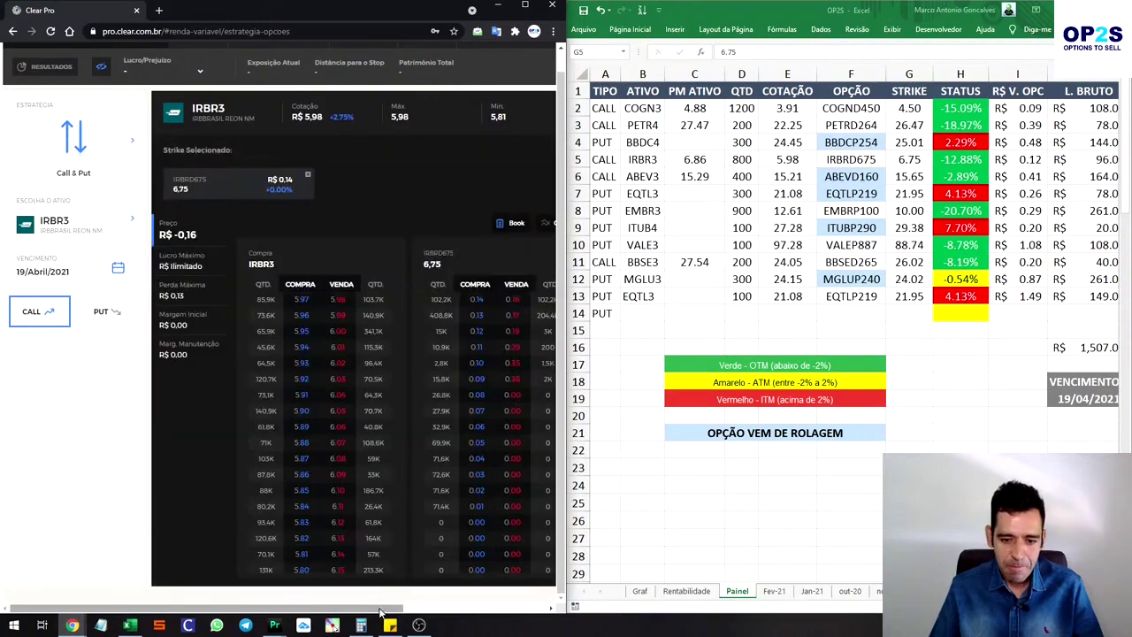
{"action": "mouse_move", "coordinate": [380, 610]}
{"action": "left_mouse_down"}
{"action": "mouse_move", "coordinate": [473, 608]}
{"action": "mouse_move", "coordinate": [991, 170]}
{"action": "left_mouse_up"}
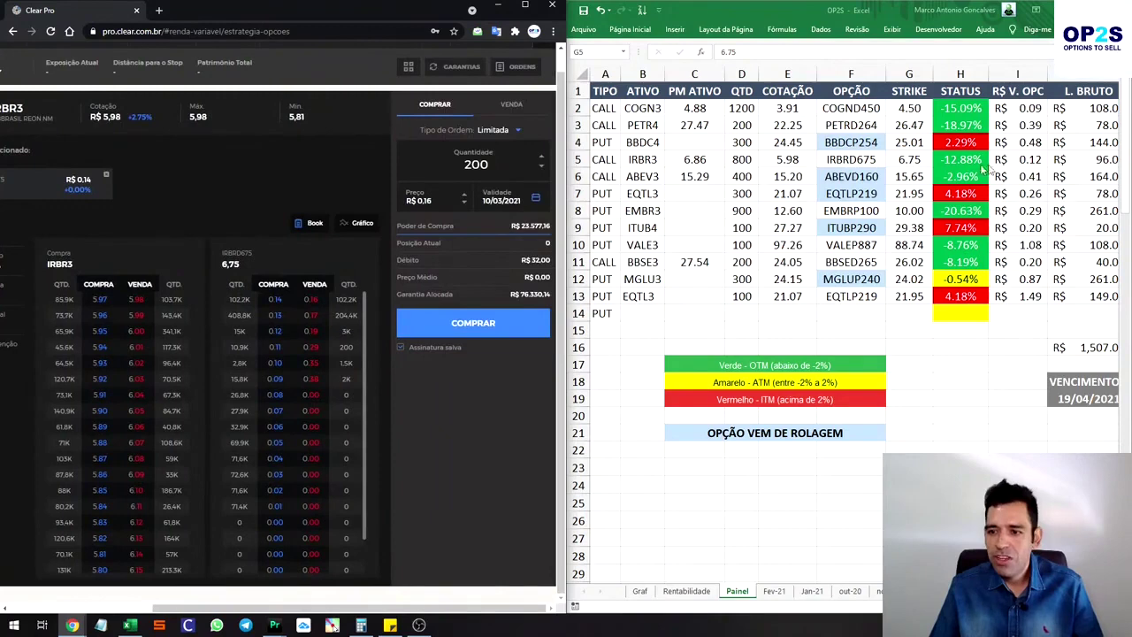
Check cell I5, then sell 800 IRBRD675 calls at R$ 0.15.
{"action": "left_click", "coordinate": [1030, 160]}
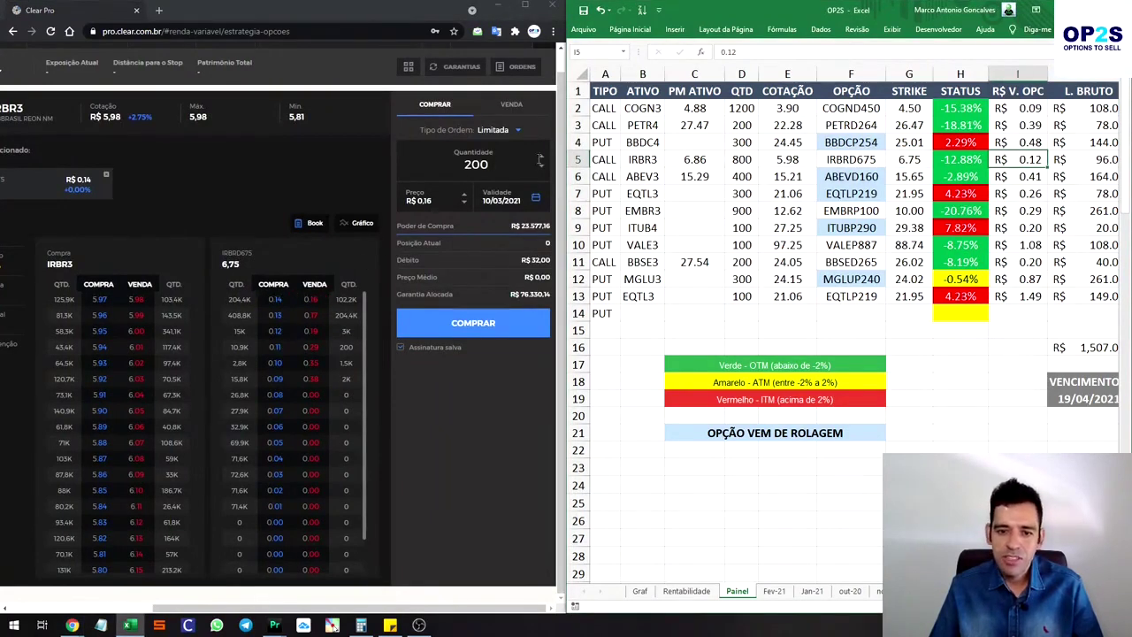
{"action": "left_click", "coordinate": [512, 105]}
{"action": "type", "text": "5"}
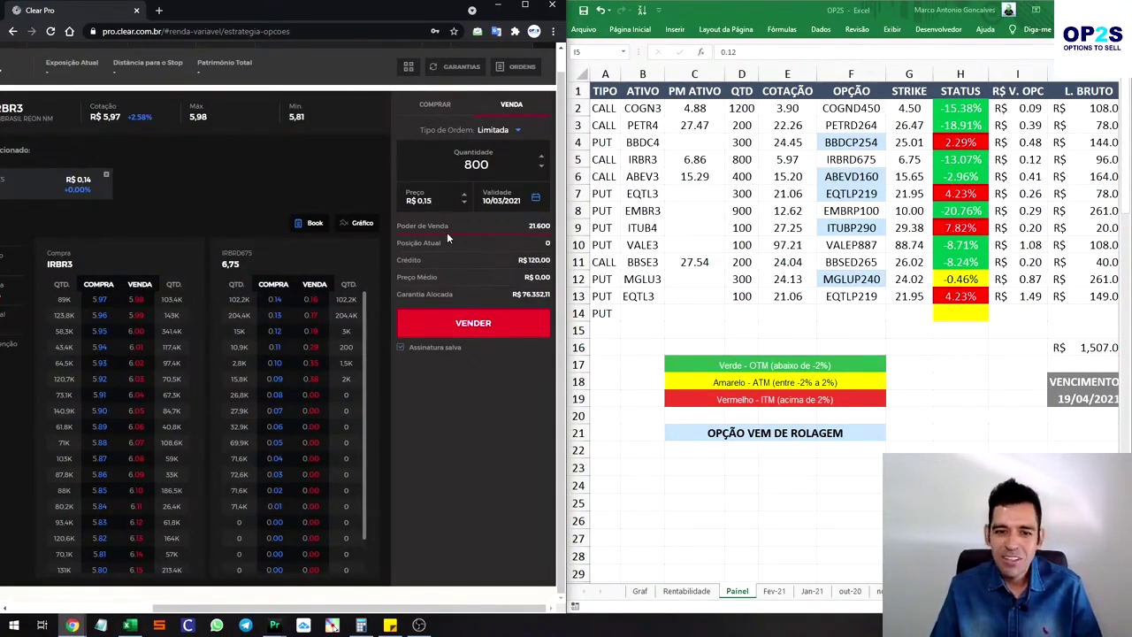
{"action": "left_click", "coordinate": [471, 323]}
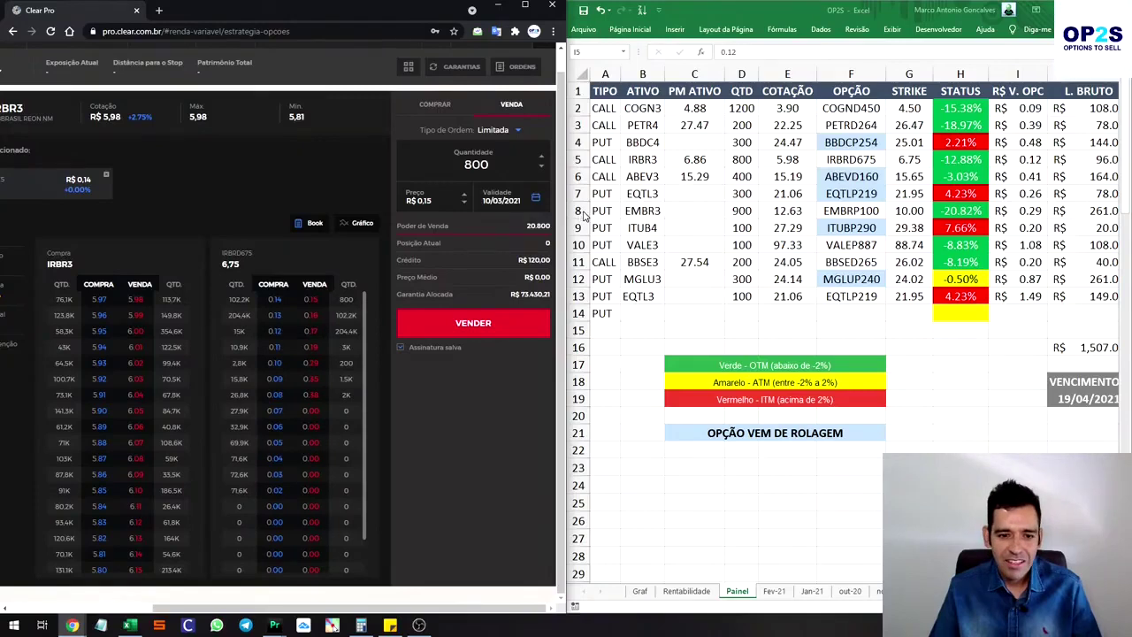
Set the underlying to EMBR3 and list its puts from EMBRP100 (10.00) beside the order panel.
{"action": "left_click", "coordinate": [579, 213]}
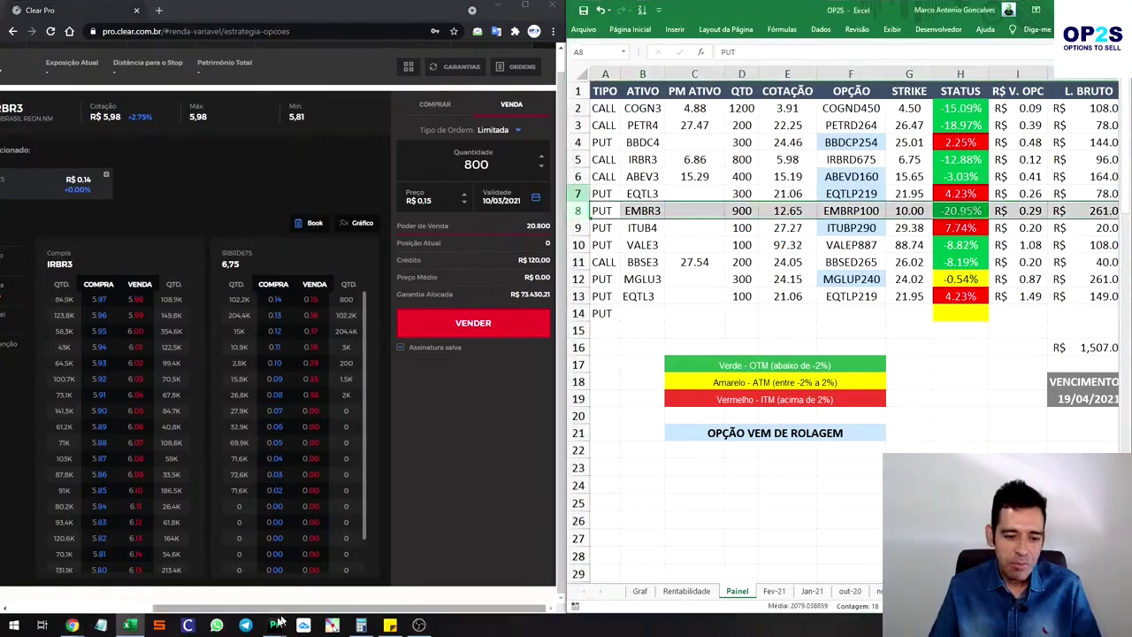
{"action": "left_click_drag", "start_coordinate": [262, 608], "coordinate": [119, 609]}
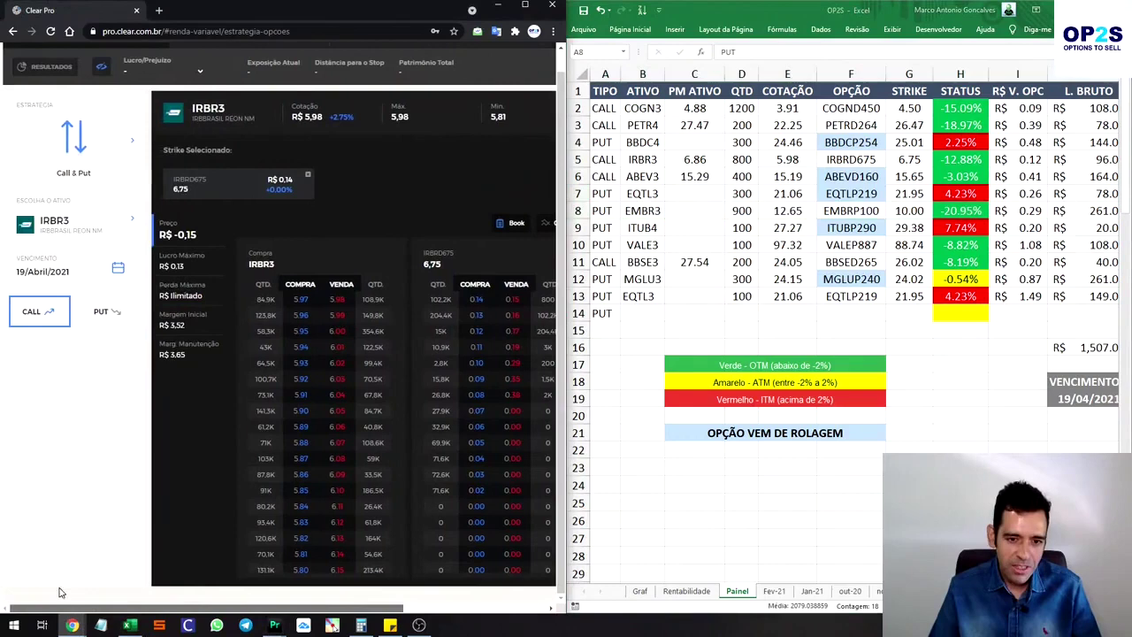
{"action": "left_click", "coordinate": [123, 221]}
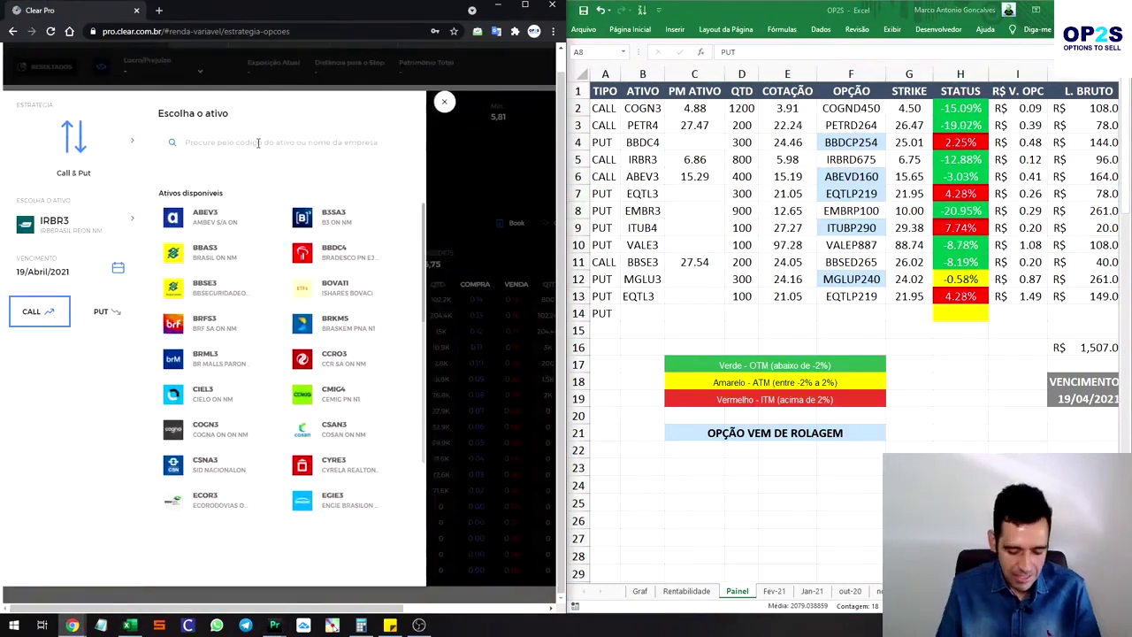
{"action": "type", "text": "EMBR3"}
{"action": "left_click", "coordinate": [205, 221]}
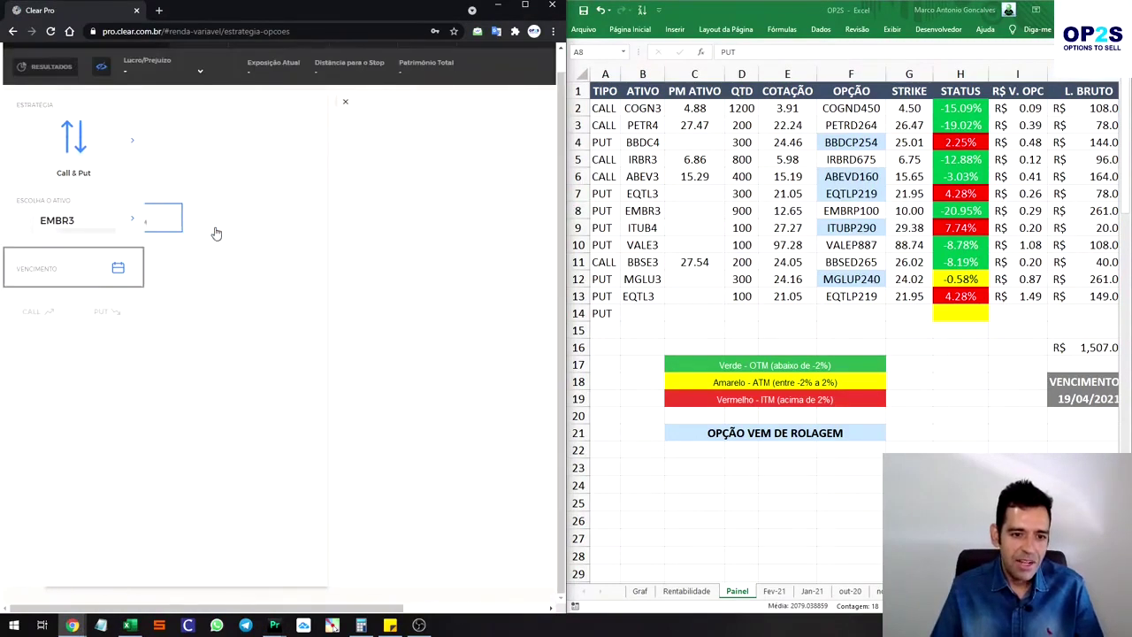
{"action": "left_click", "coordinate": [105, 311]}
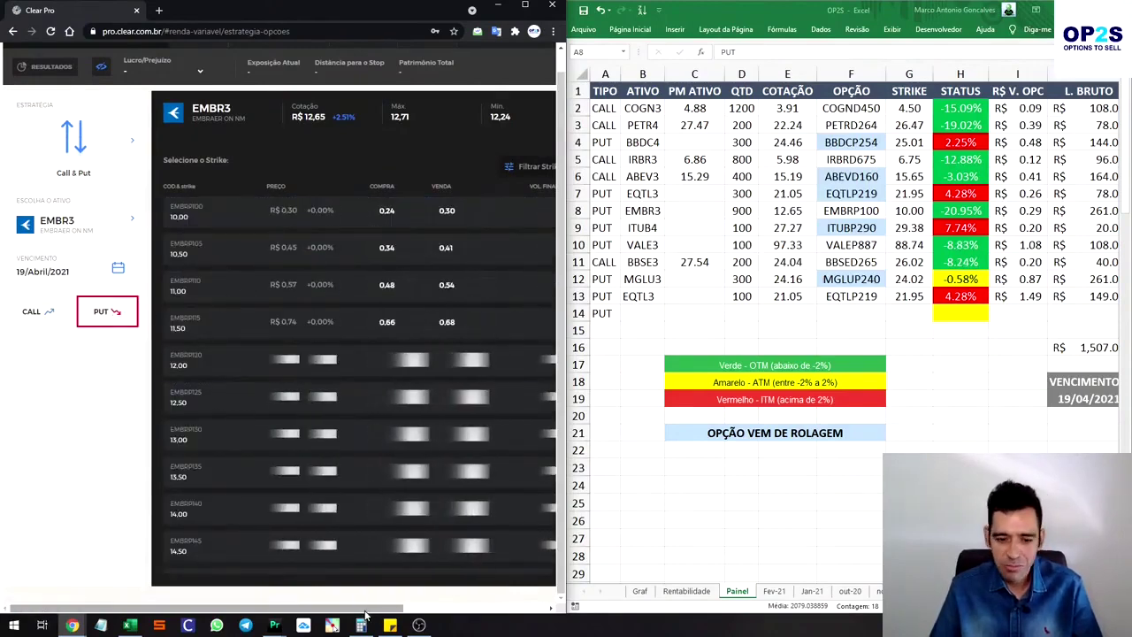
{"action": "scroll", "coordinate": [172, 378], "scroll_direction": "right", "scroll_amount": 1}
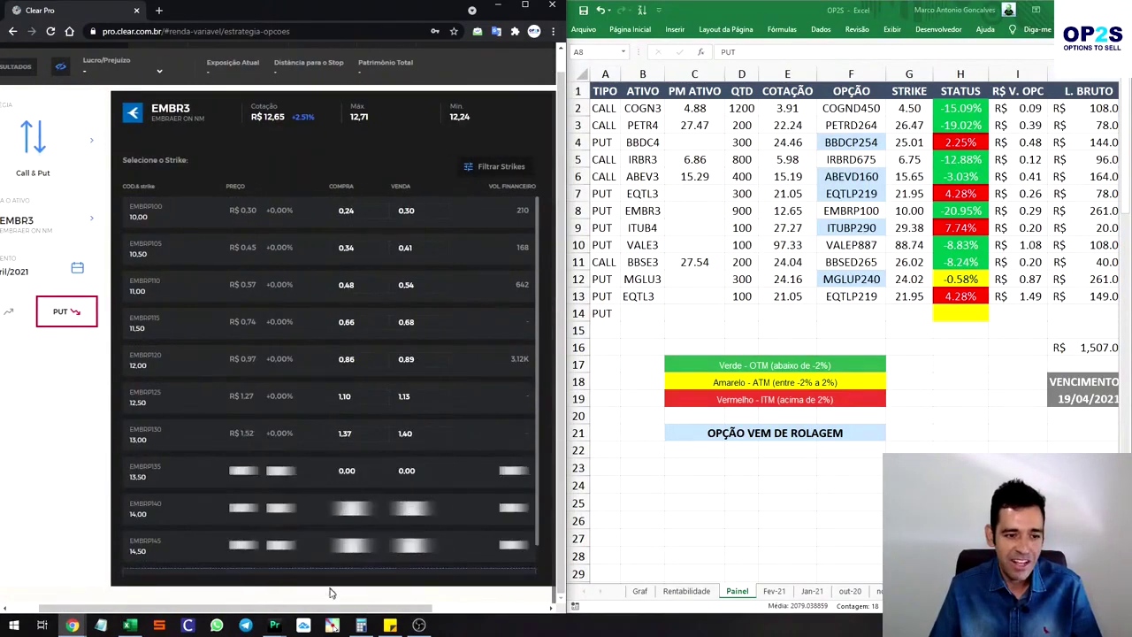
{"action": "left_click_drag", "start_coordinate": [354, 608], "coordinate": [435, 608]}
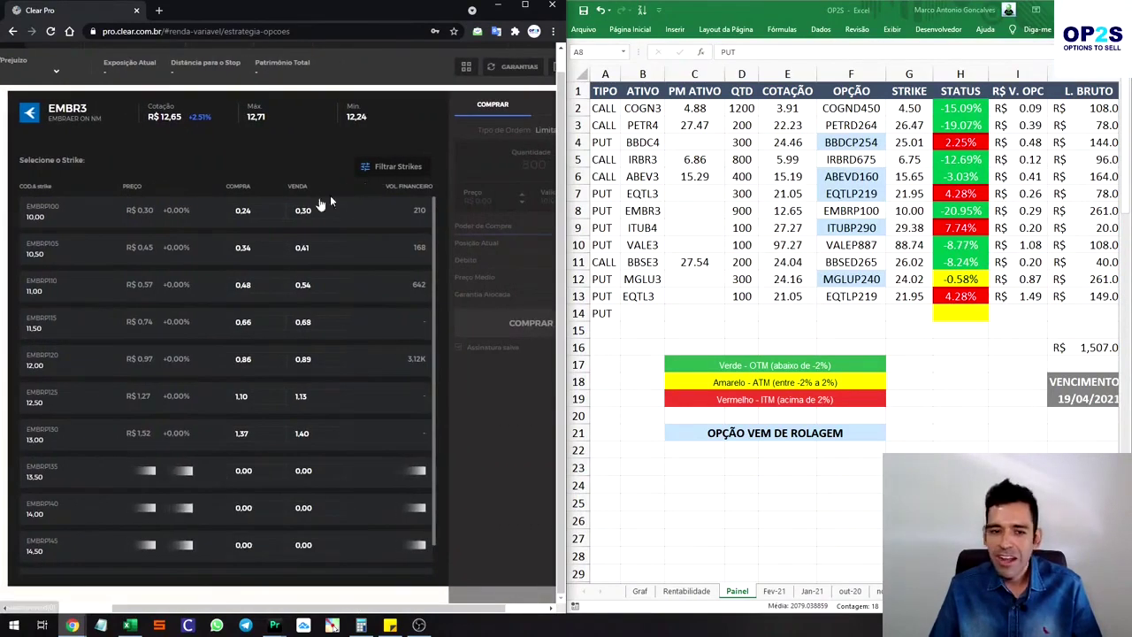
Place a sell of 900 EMBRP100 puts (strike 10.00) at R$ 0.29 and check the orders list.
{"action": "left_click", "coordinate": [199, 212]}
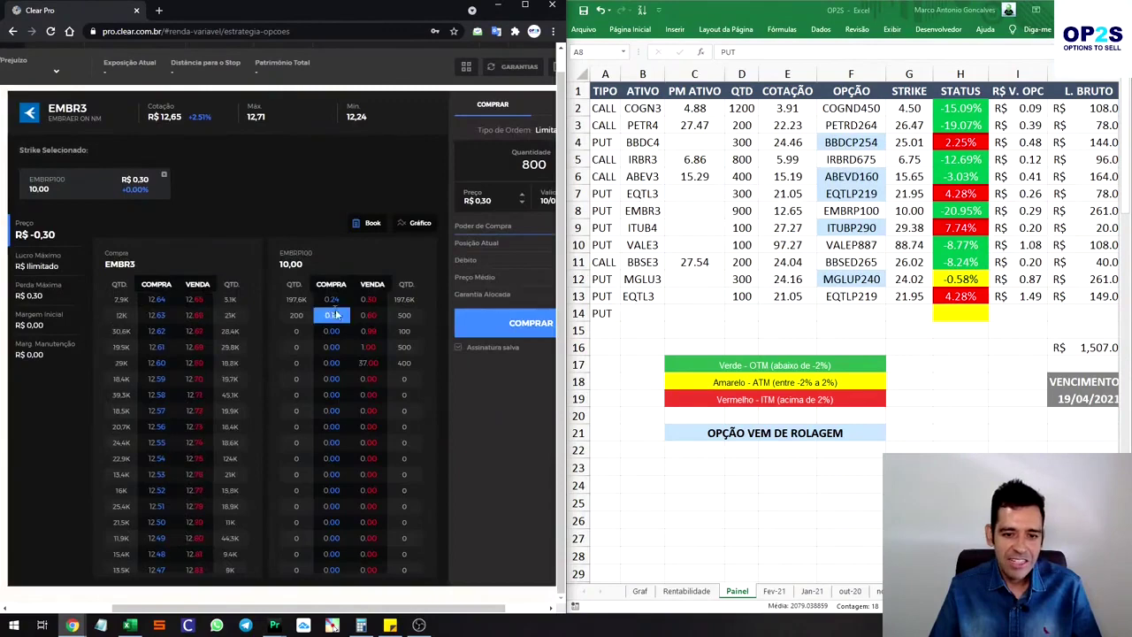
{"action": "mouse_move", "coordinate": [444, 608]}
{"action": "left_mouse_down"}
{"action": "mouse_move", "coordinate": [504, 610]}
{"action": "mouse_move", "coordinate": [835, 292]}
{"action": "left_mouse_up"}
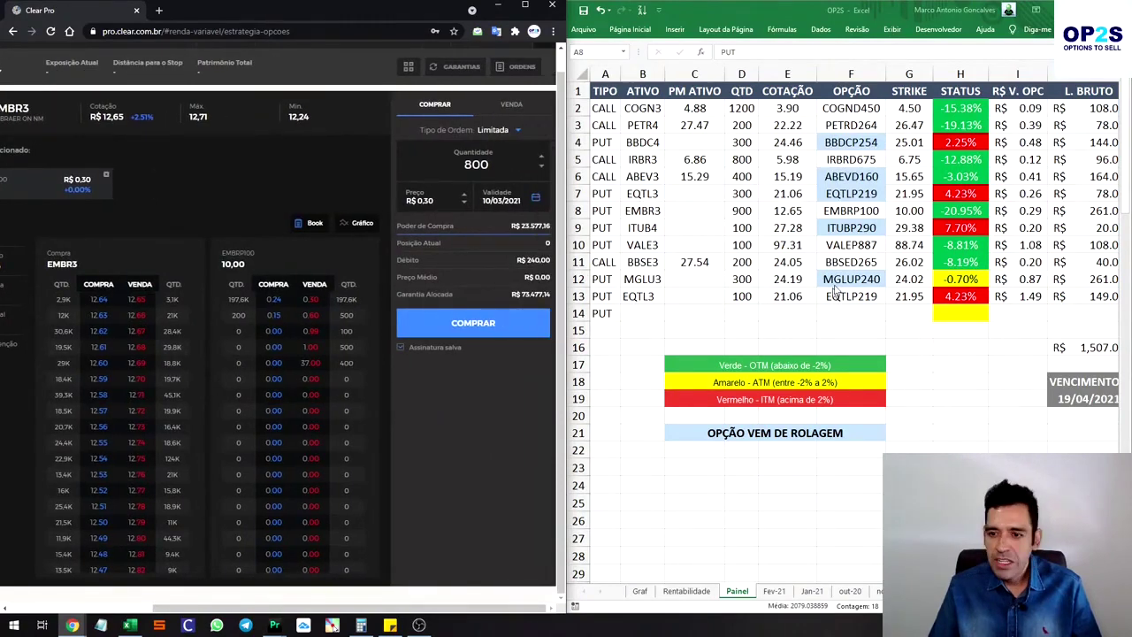
{"action": "left_click", "coordinate": [542, 158]}
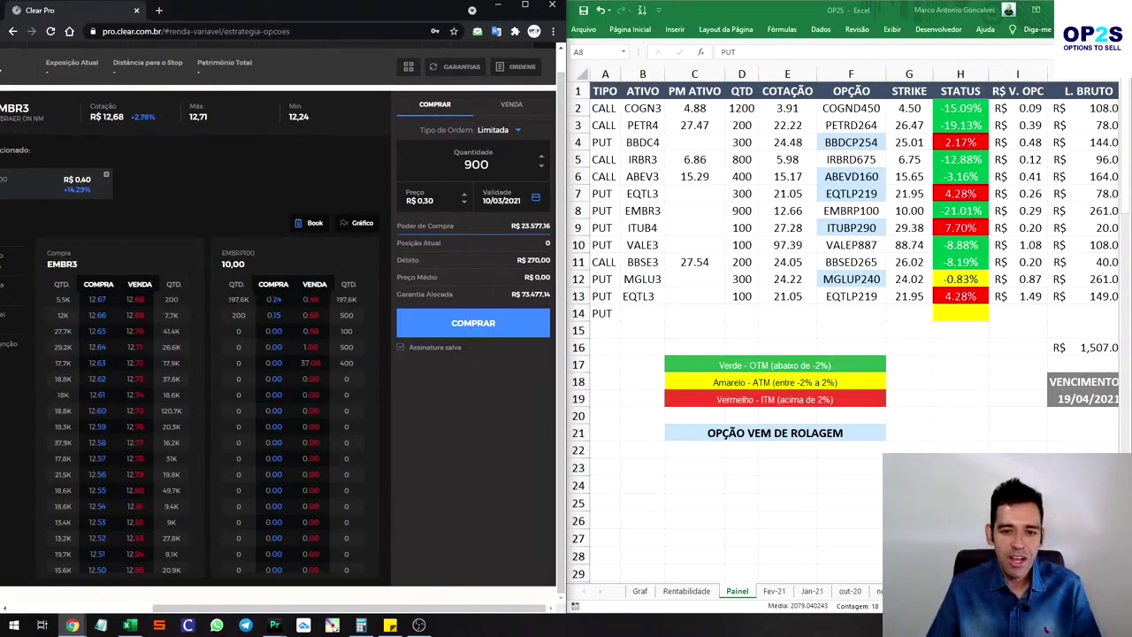
{"action": "left_click", "coordinate": [511, 104]}
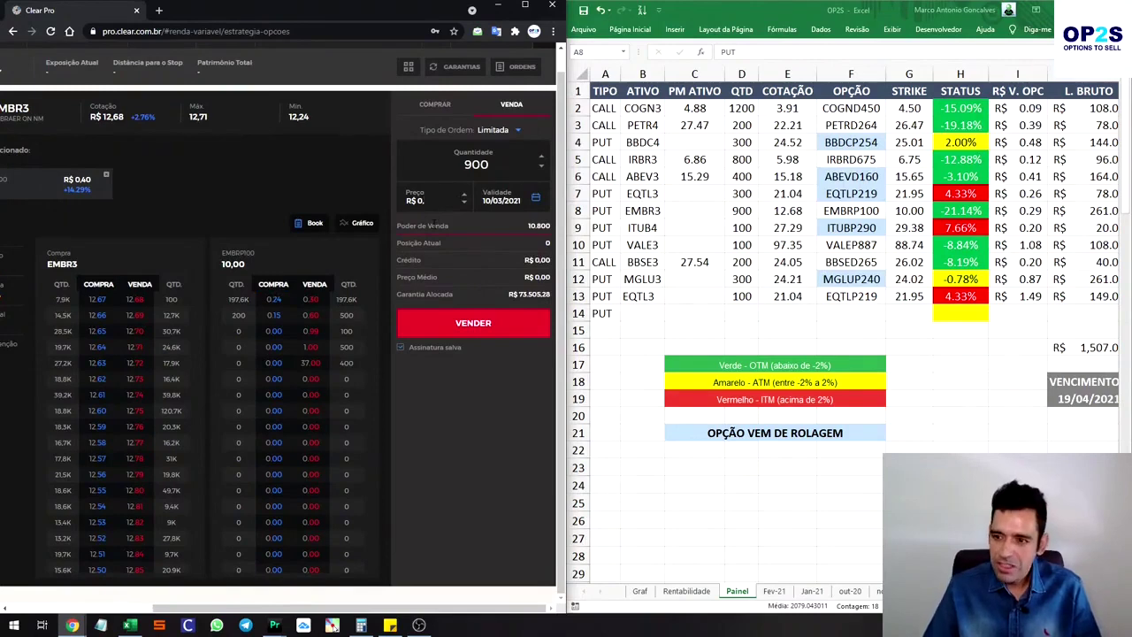
{"action": "type", "text": "25"}
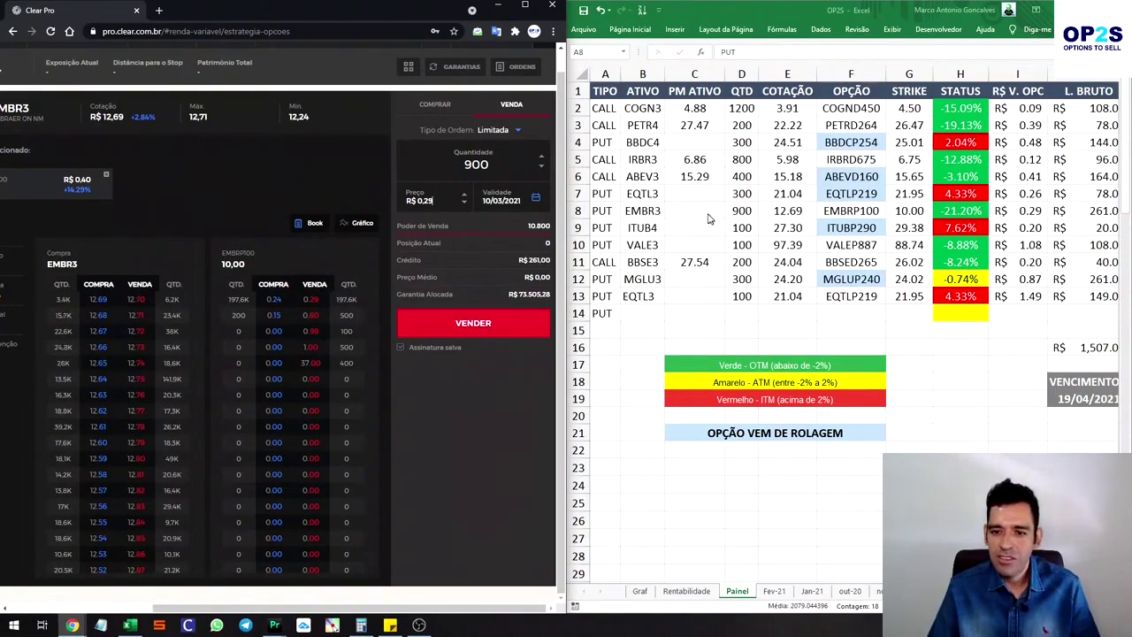
{"action": "left_click", "coordinate": [476, 323]}
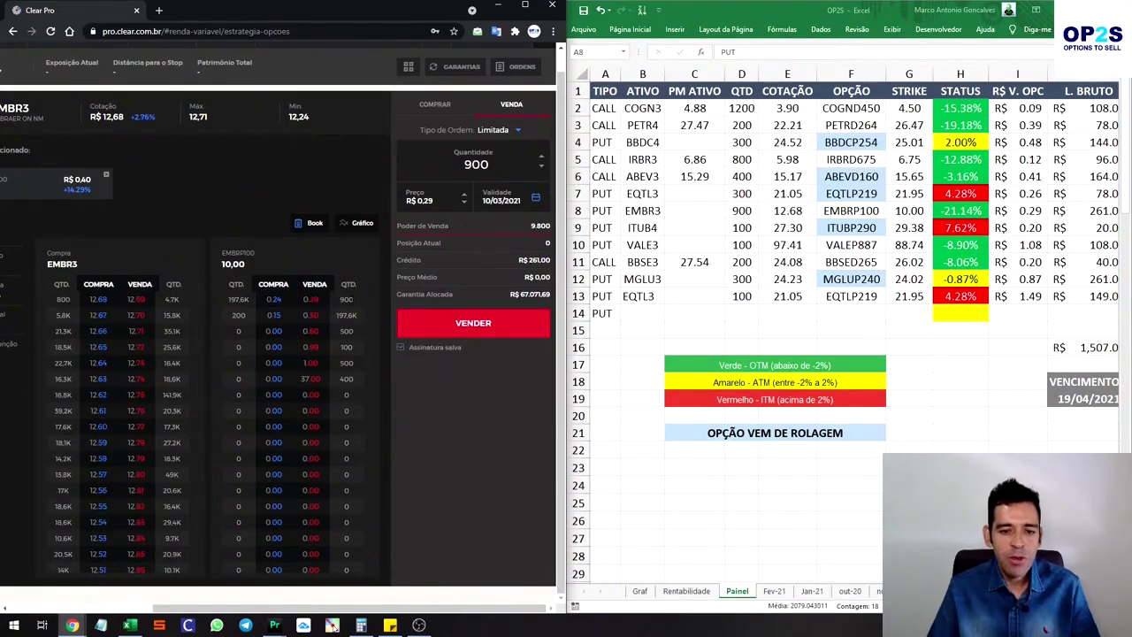
{"action": "left_click", "coordinate": [506, 67]}
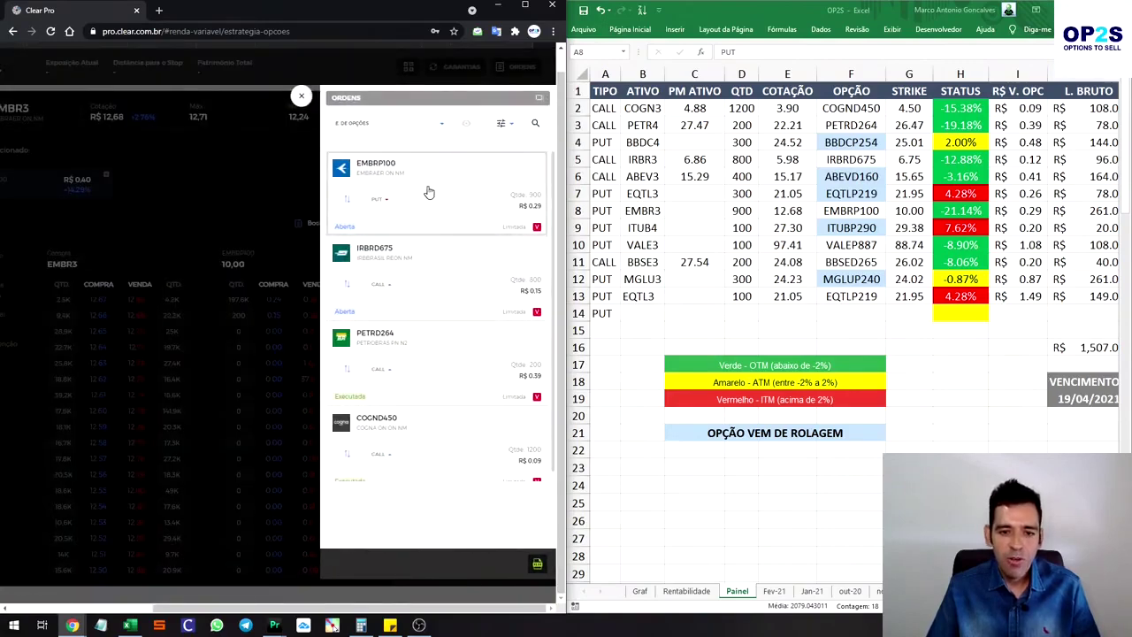
Cancel the unfilled EMBRP100 sell order at 0.29 and resend it at 0.28.
{"action": "left_click", "coordinate": [410, 215]}
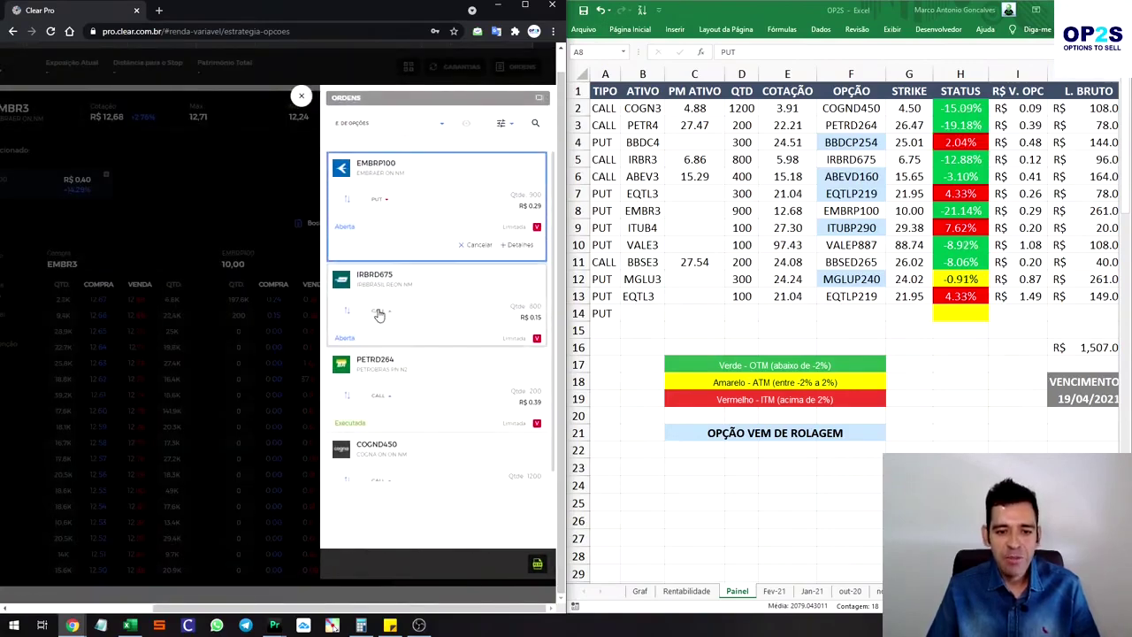
{"action": "left_click", "coordinate": [376, 198]}
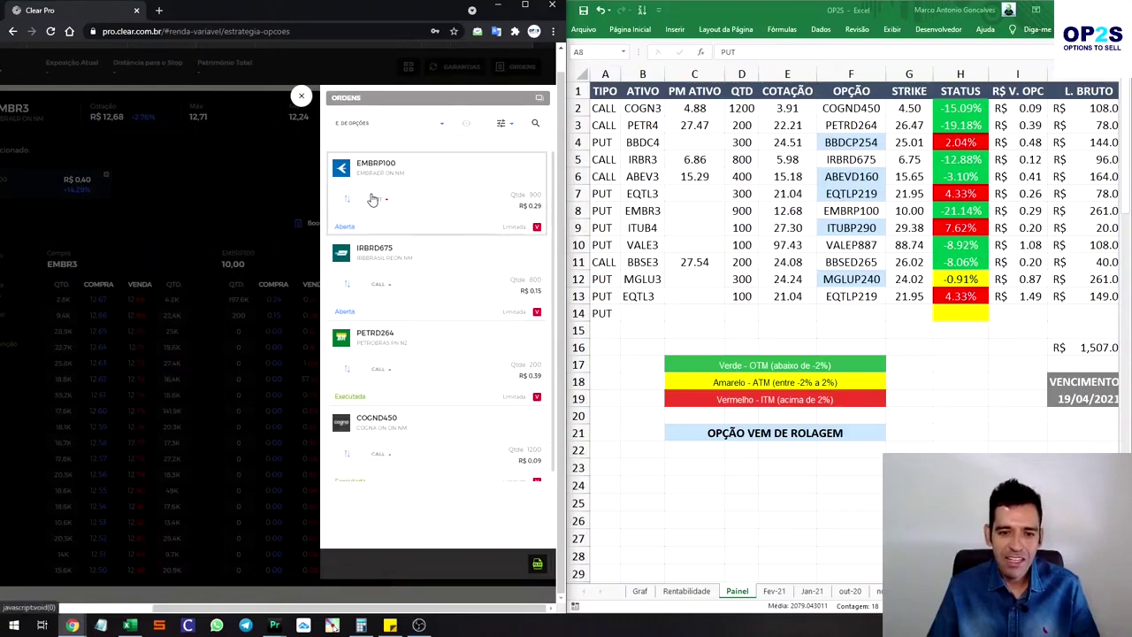
{"action": "left_click", "coordinate": [301, 96]}
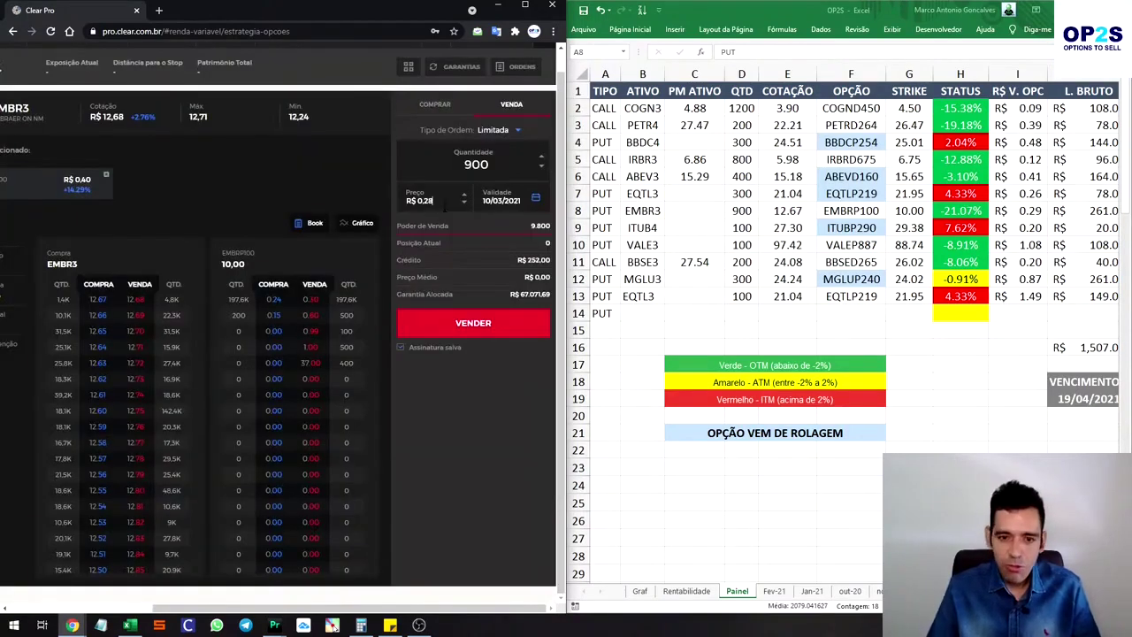
{"action": "left_click", "coordinate": [475, 329]}
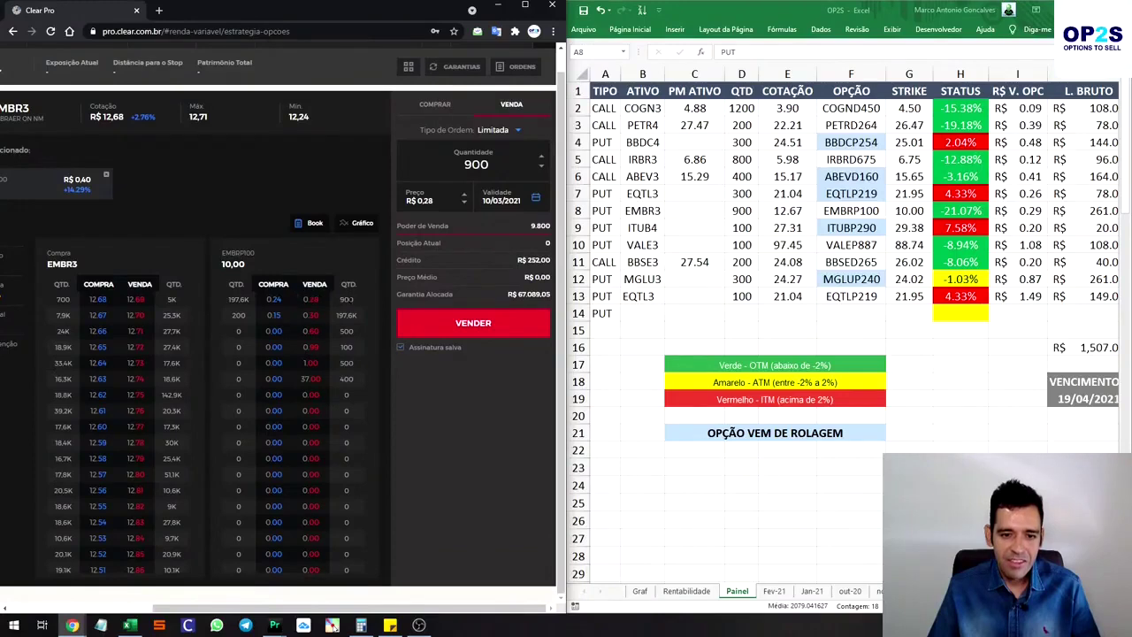
Cancel the unfilled 0.28 order and resend the sale at 0.27.
{"action": "left_click", "coordinate": [507, 73]}
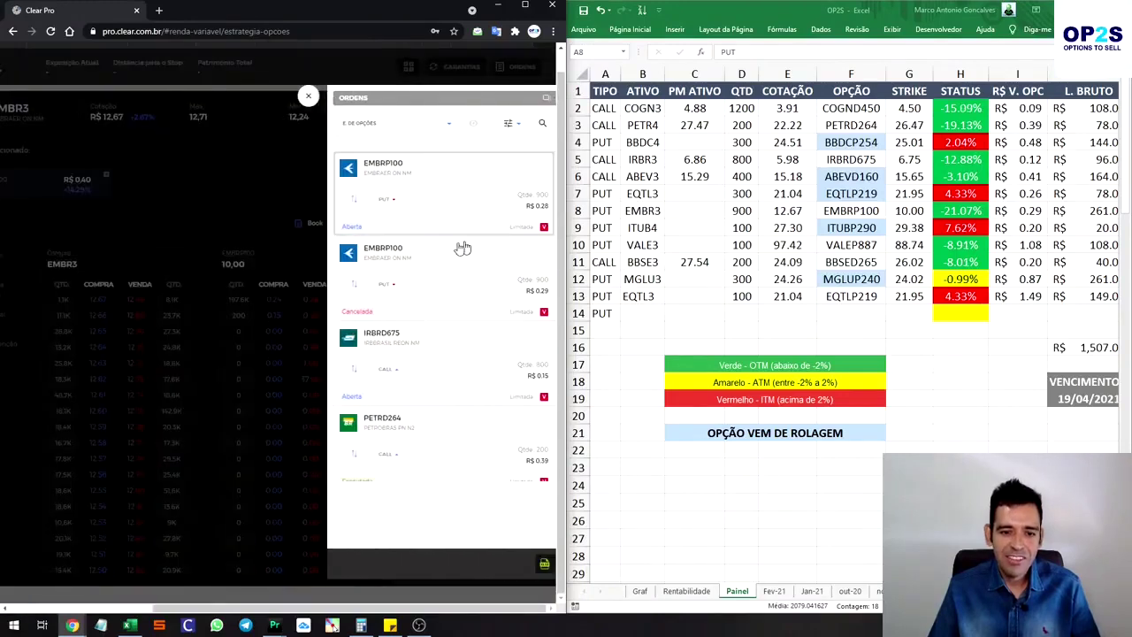
{"action": "left_click", "coordinate": [478, 244]}
{"action": "left_click", "coordinate": [476, 247]}
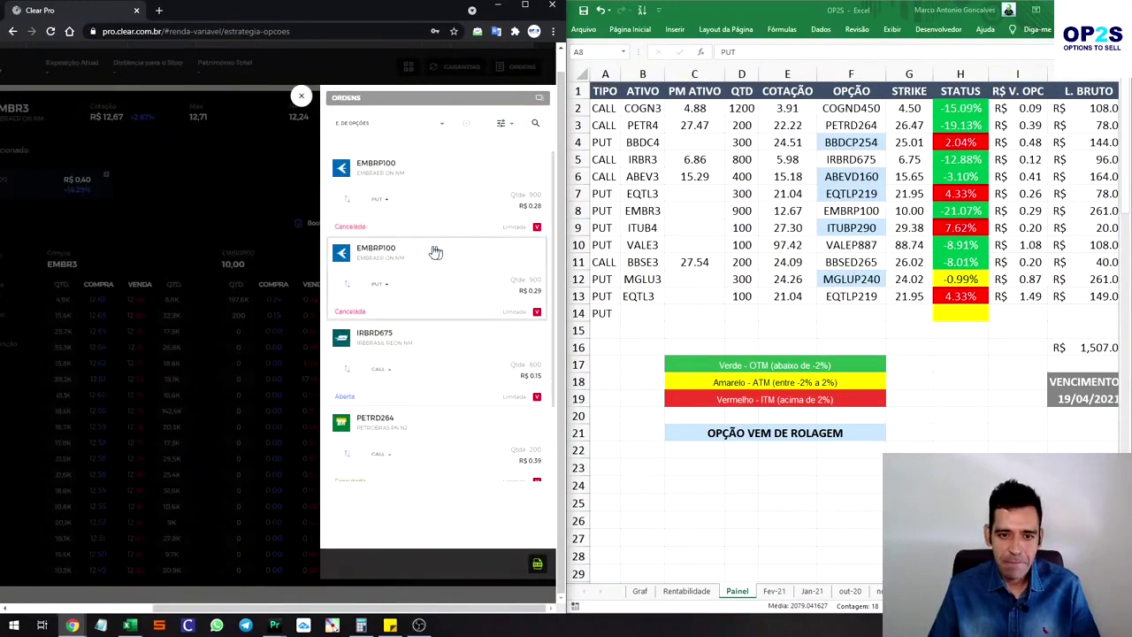
{"action": "left_click", "coordinate": [304, 96]}
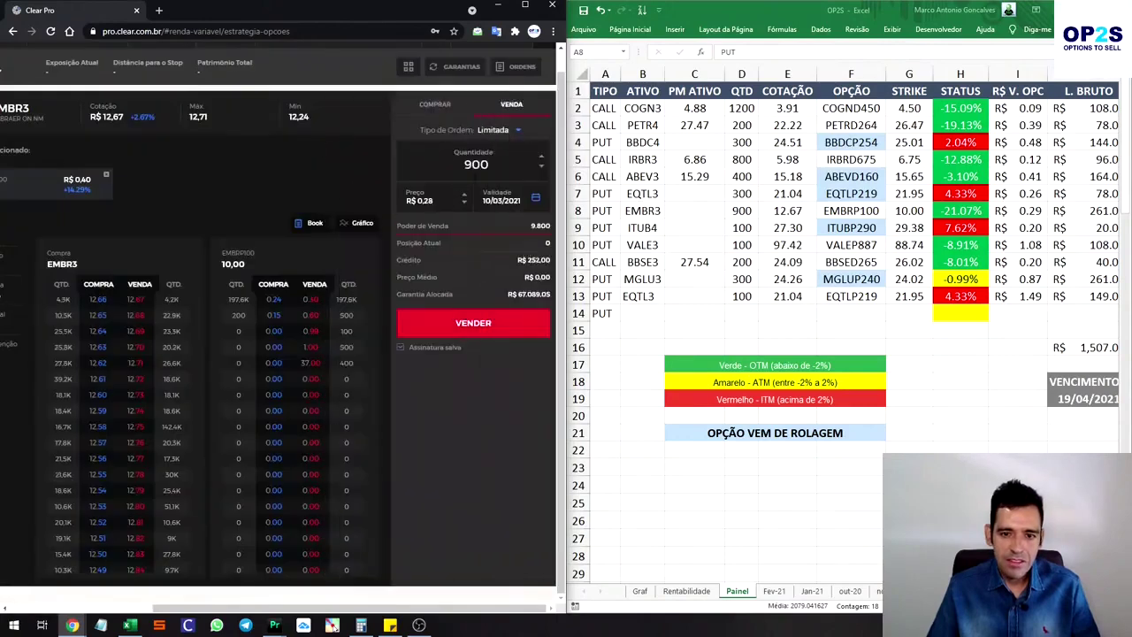
{"action": "key", "text": "Down"}
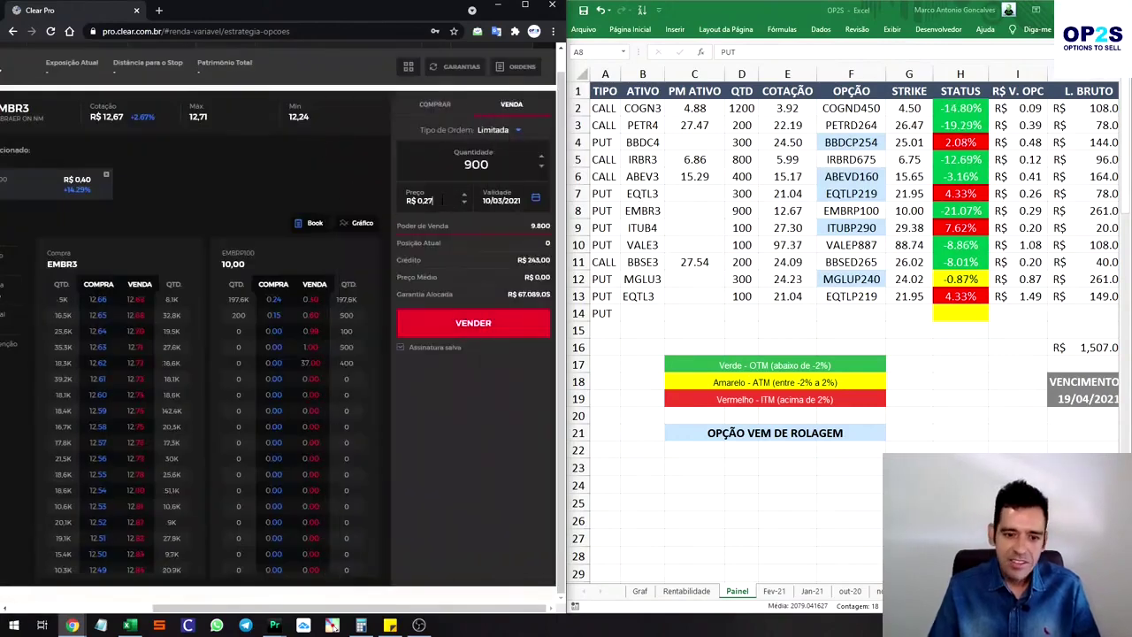
{"action": "left_click", "coordinate": [485, 324]}
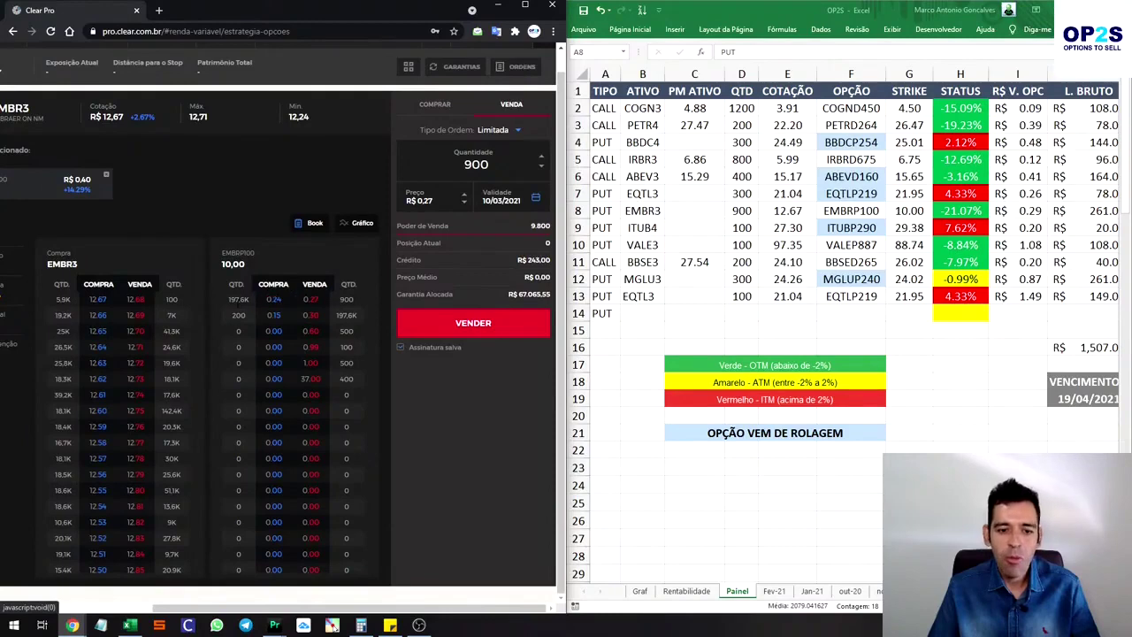
Resend the 900-put sale at 0.26 and confirm it executed.
{"action": "left_click", "coordinate": [513, 71]}
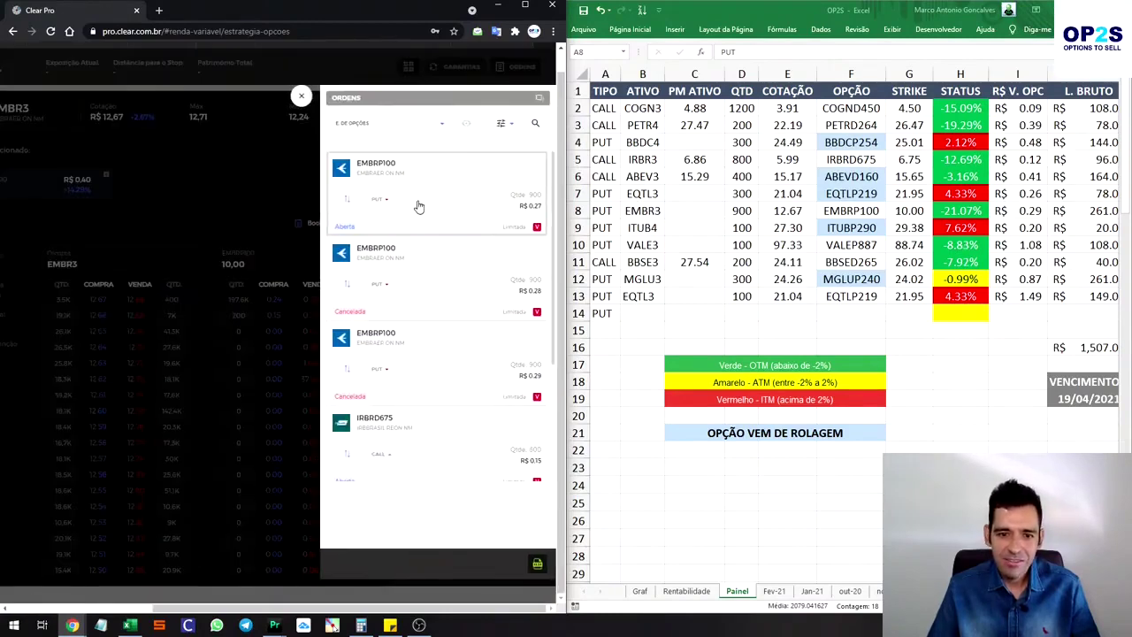
{"action": "left_click", "coordinate": [305, 97]}
{"action": "scroll", "coordinate": [442, 202], "scroll_direction": "down", "scroll_amount": 1}
{"action": "type", "text": "R$ 0,26"}
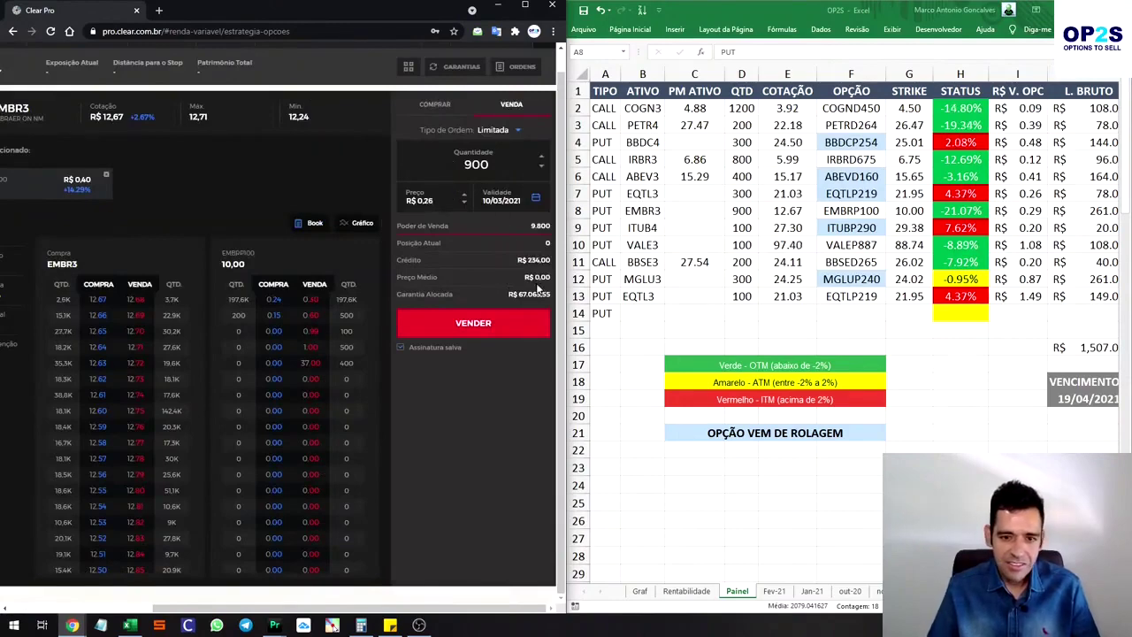
{"action": "left_click", "coordinate": [482, 323]}
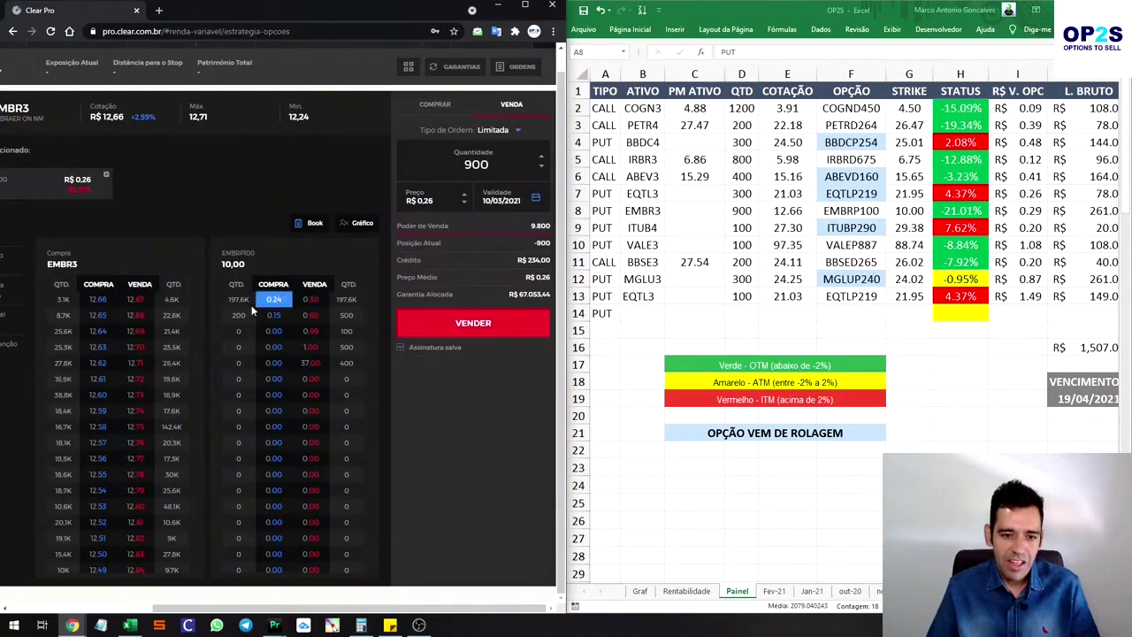
{"action": "left_click", "coordinate": [513, 71]}
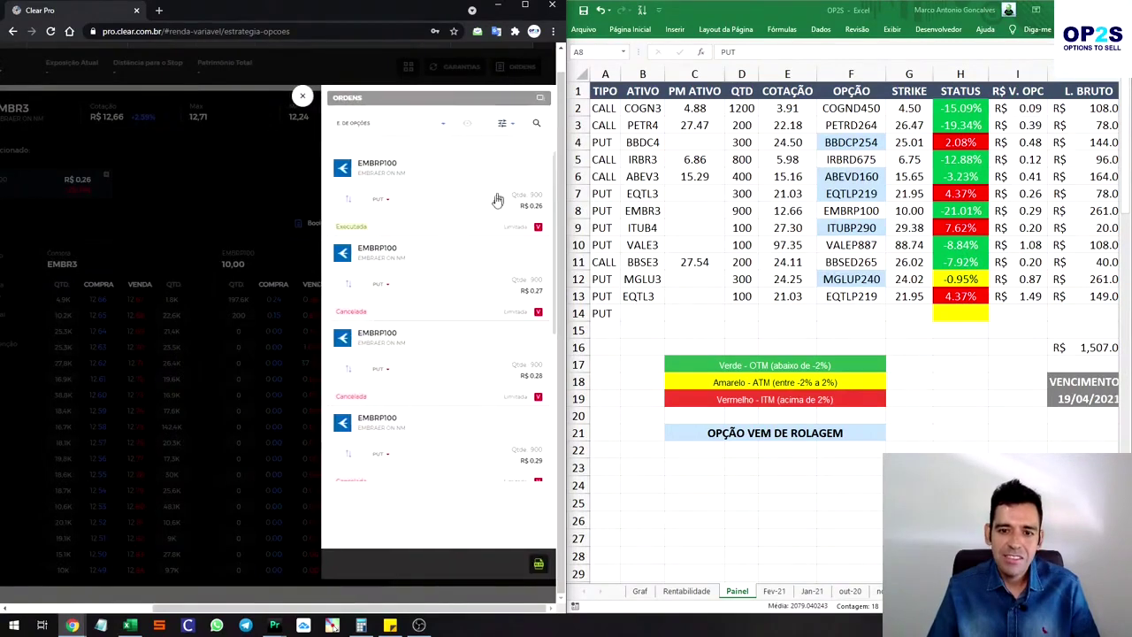
{"action": "left_click", "coordinate": [449, 200]}
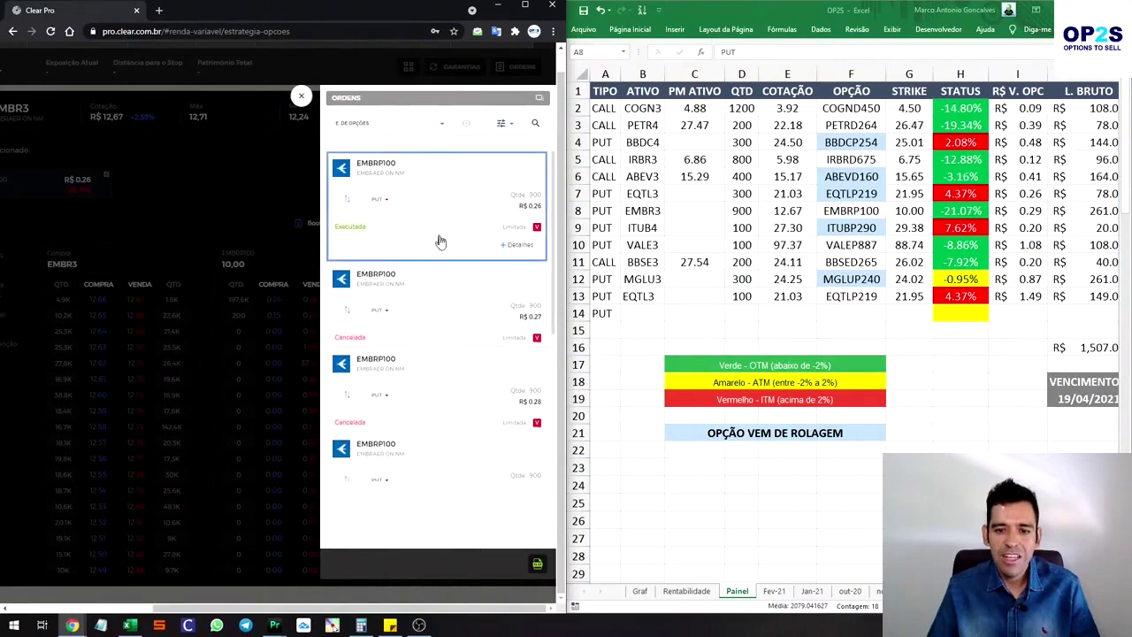
{"action": "left_click", "coordinate": [278, 96]}
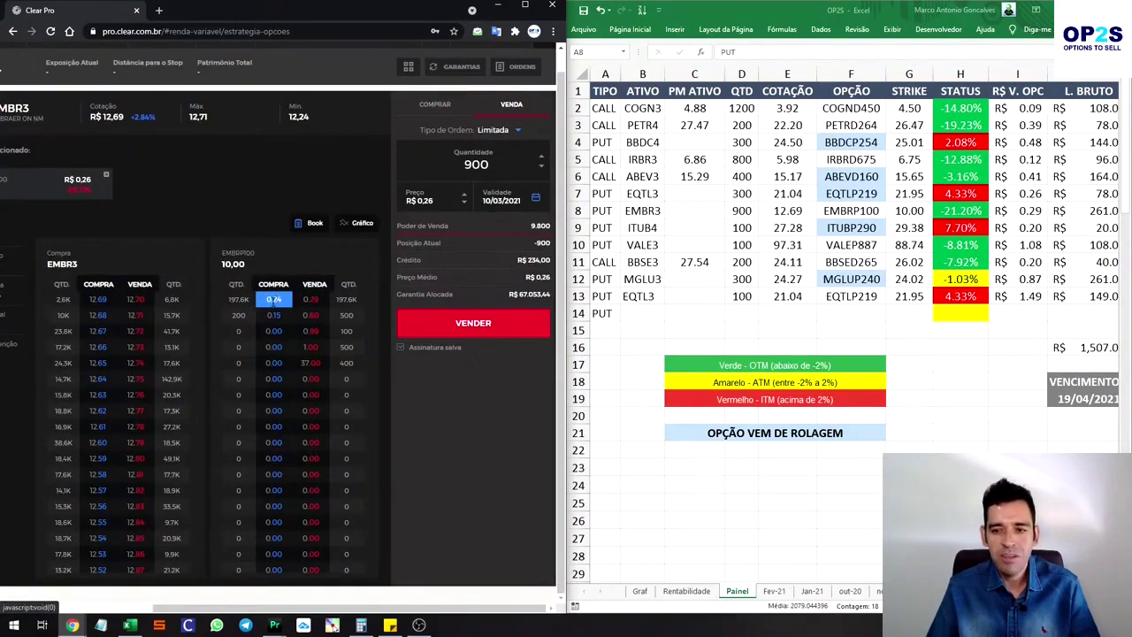
Enter 0.26 as the EMBR3 put price in cell I8 of the OP2S sheet.
{"action": "key", "text": "alt+Tab"}
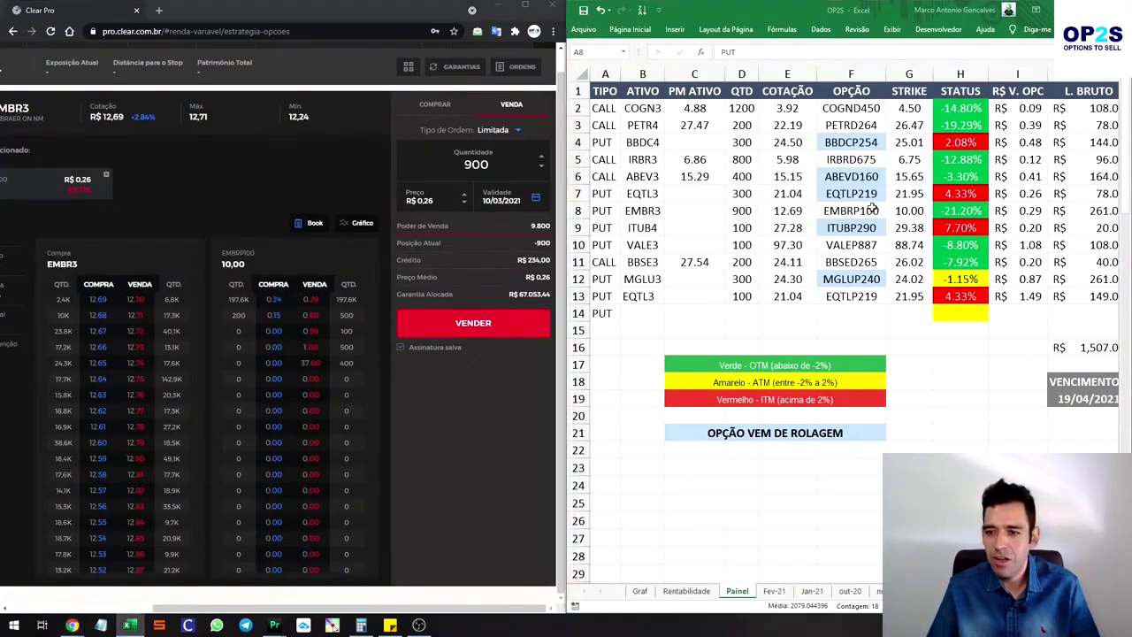
{"action": "left_click", "coordinate": [1024, 210]}
{"action": "type", "text": "0.26"}
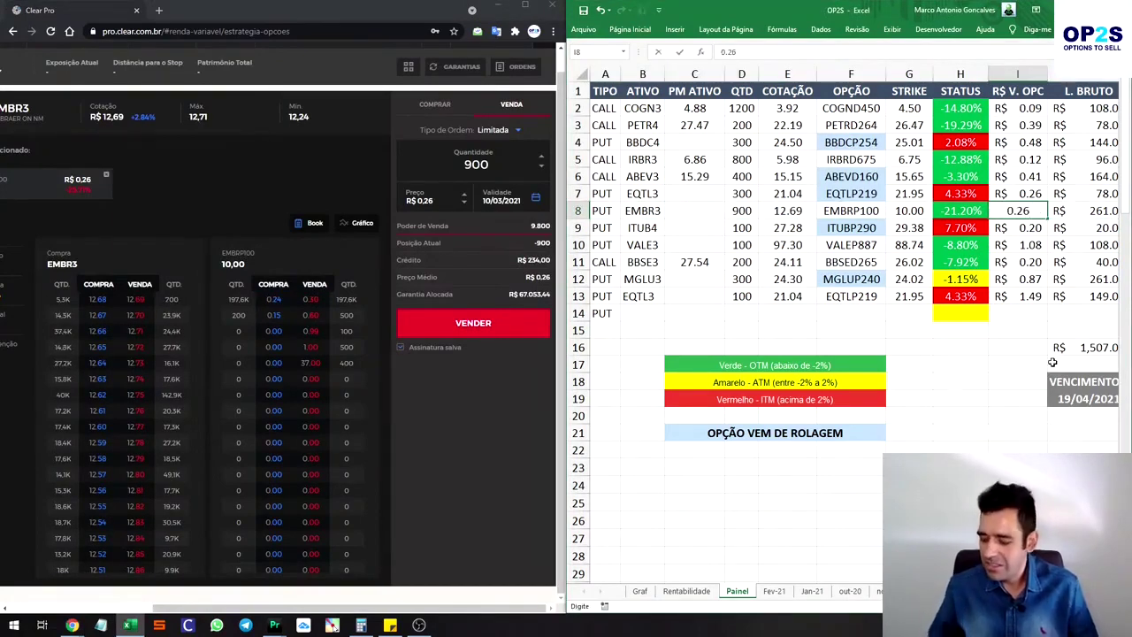
{"action": "key", "text": "Return"}
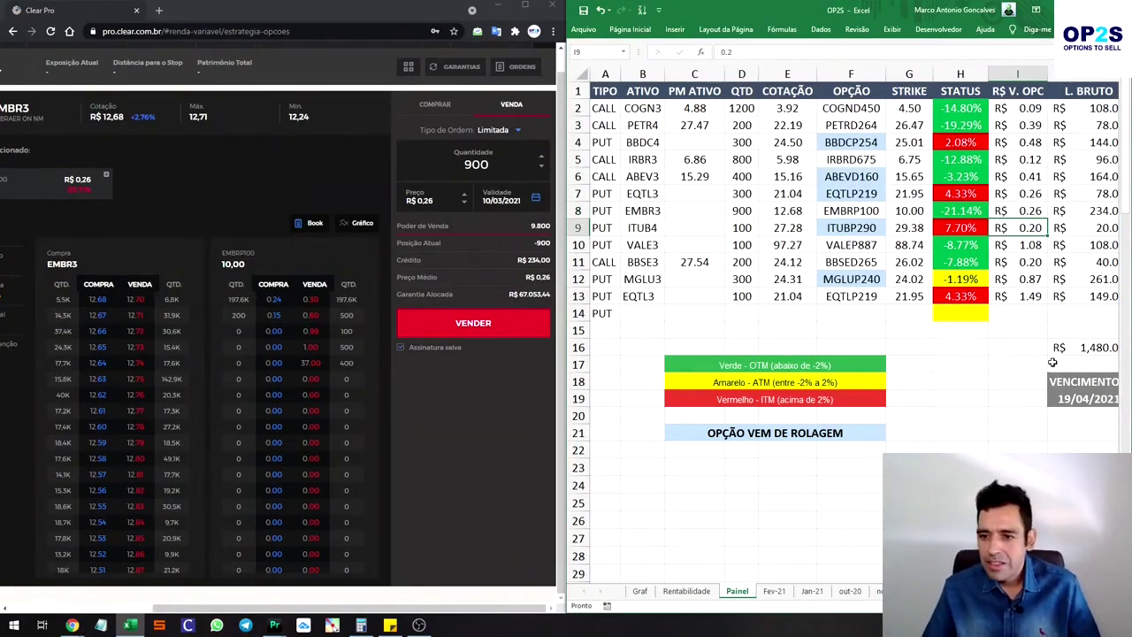
{"action": "key", "text": "Left"}
{"action": "key", "text": "Left"}
{"action": "key", "text": "Down"}
{"action": "key", "text": "Left"}
{"action": "key", "text": "Left"}
{"action": "key", "text": "Left"}
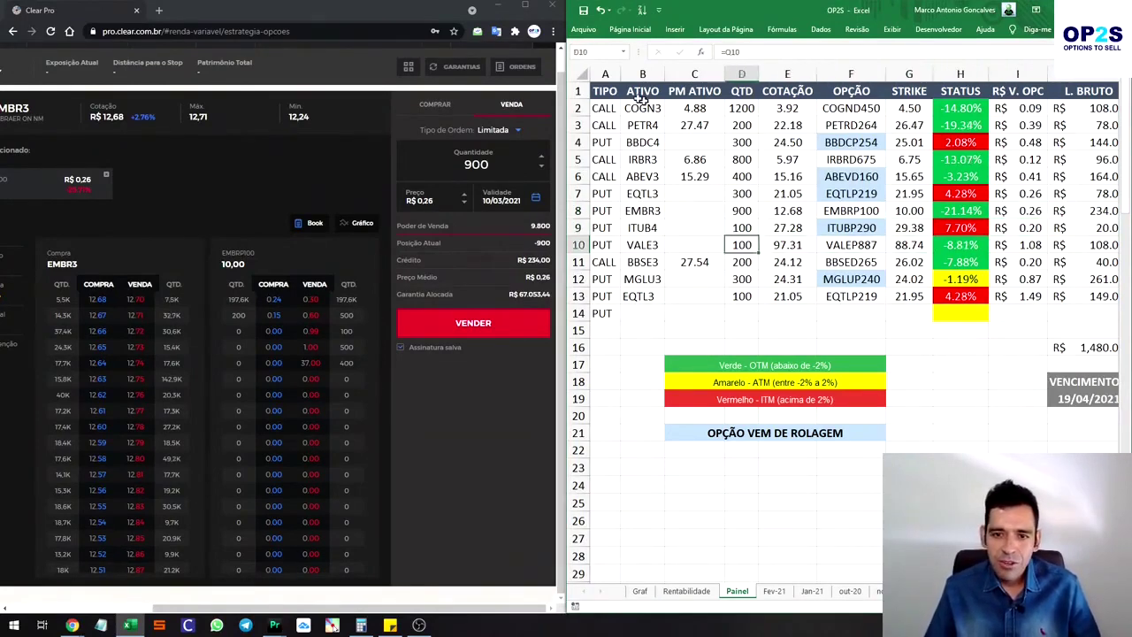
Review the Clear Pro orders list, then close it.
{"action": "left_click", "coordinate": [512, 68]}
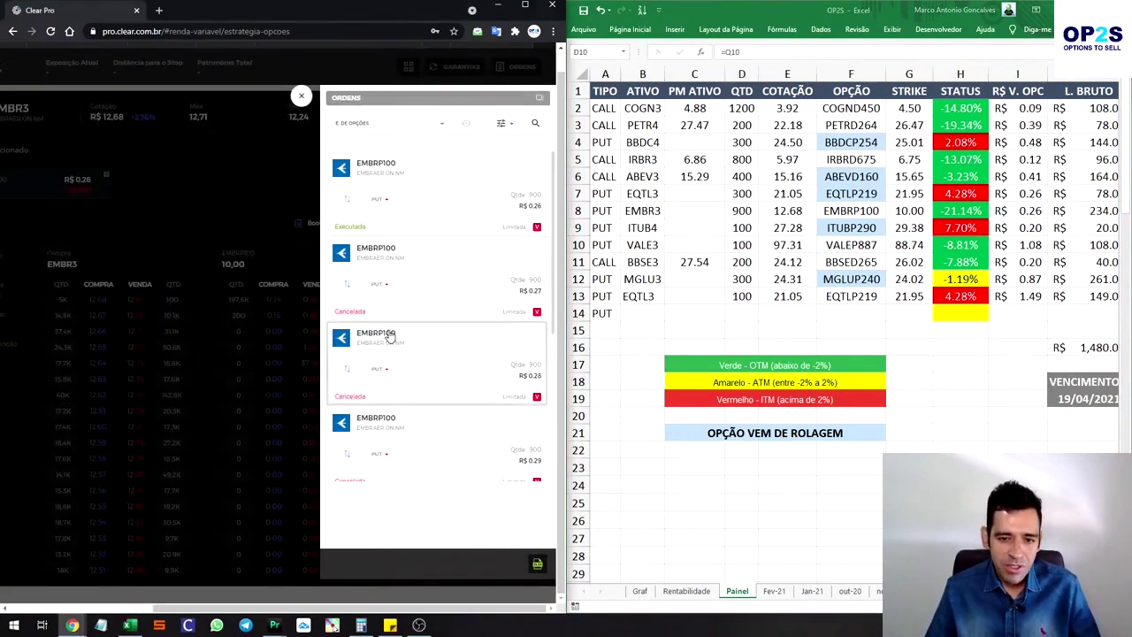
{"action": "scroll", "coordinate": [420, 256], "scroll_direction": "down", "scroll_amount": 3}
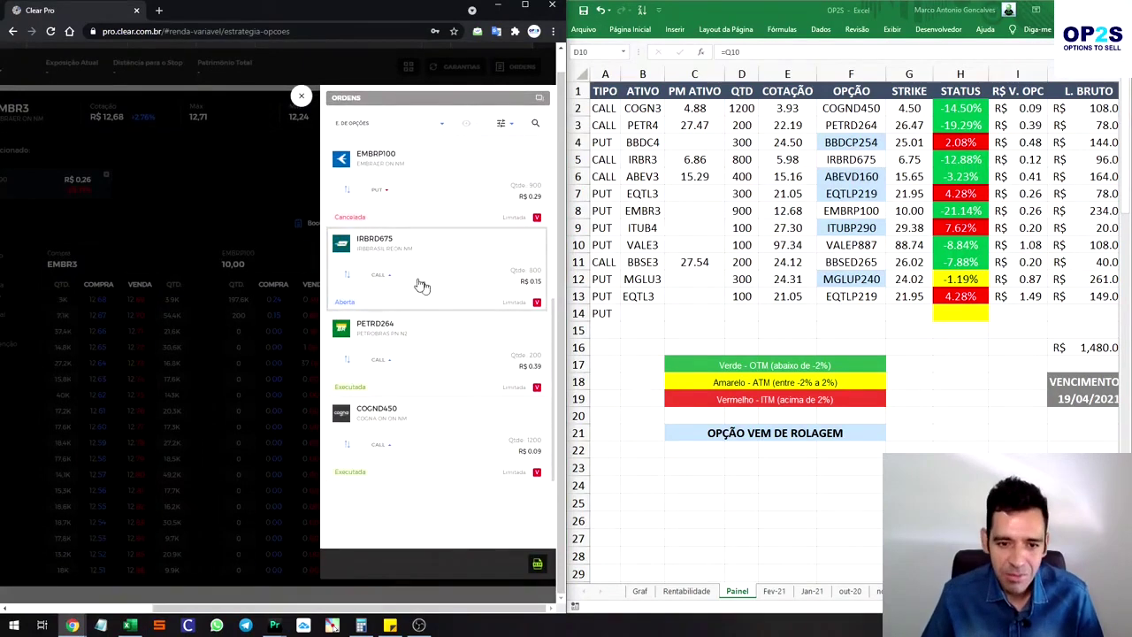
{"action": "scroll", "coordinate": [425, 274], "scroll_direction": "up", "scroll_amount": 5}
{"action": "left_click", "coordinate": [301, 116]}
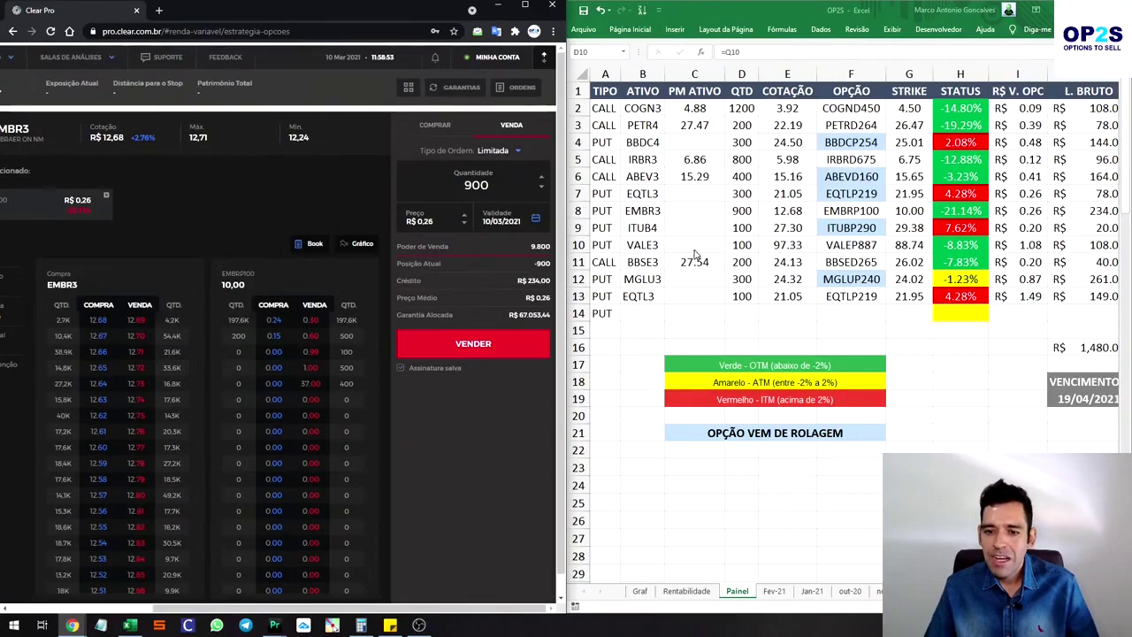
Change the put strategy's underlying asset to VALE3.
{"action": "left_click", "coordinate": [584, 247]}
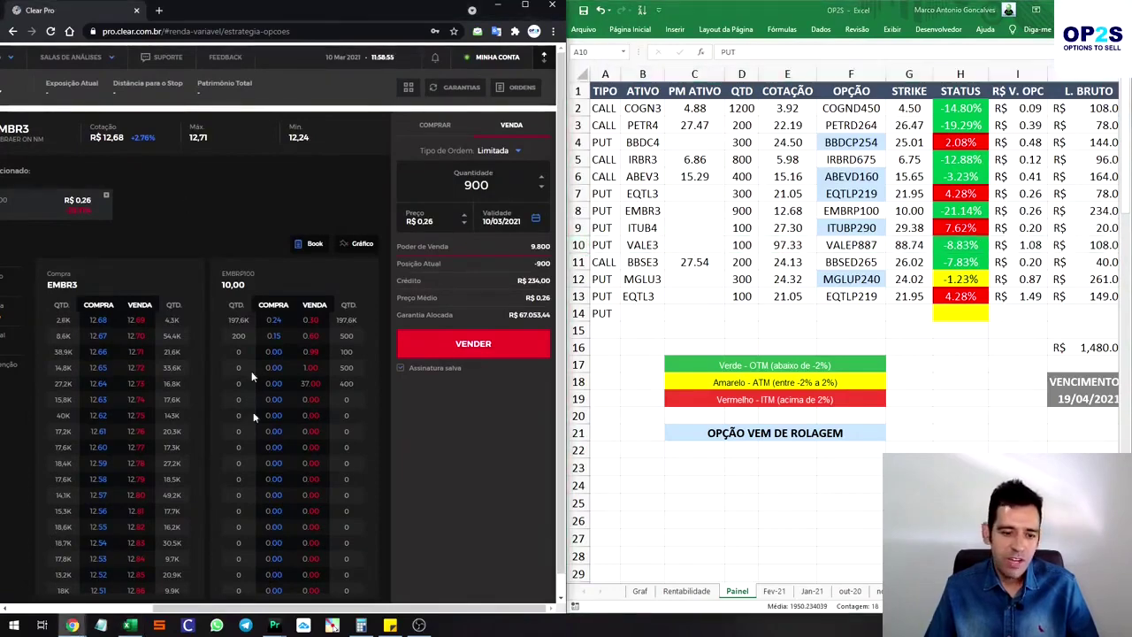
{"action": "scroll", "coordinate": [29, 593], "scroll_direction": "left", "scroll_amount": 5}
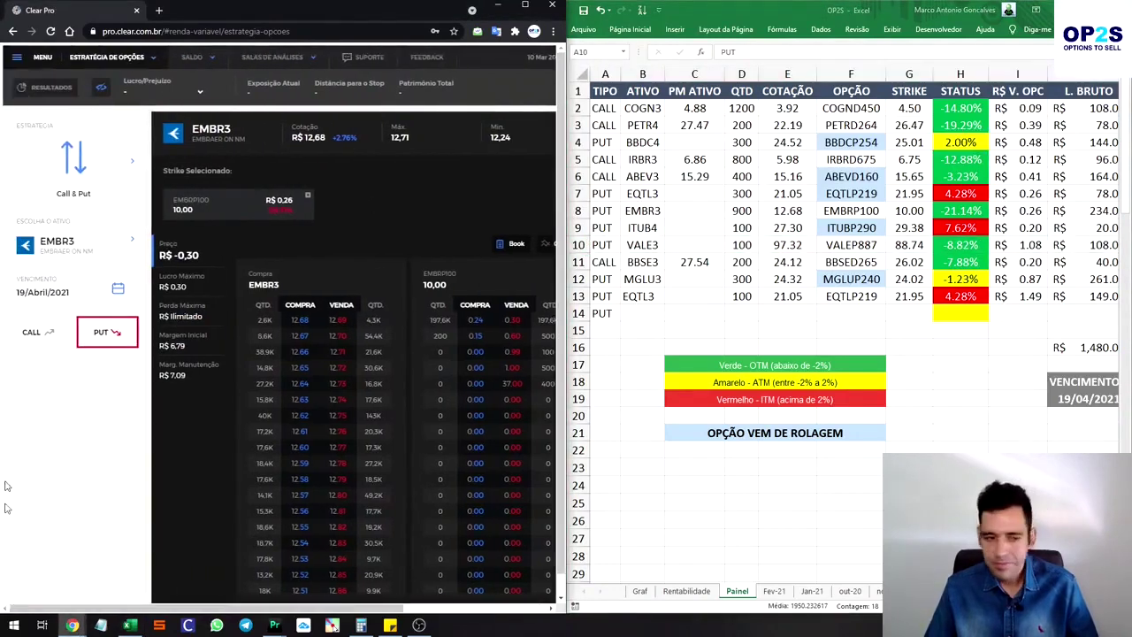
{"action": "left_click", "coordinate": [89, 241]}
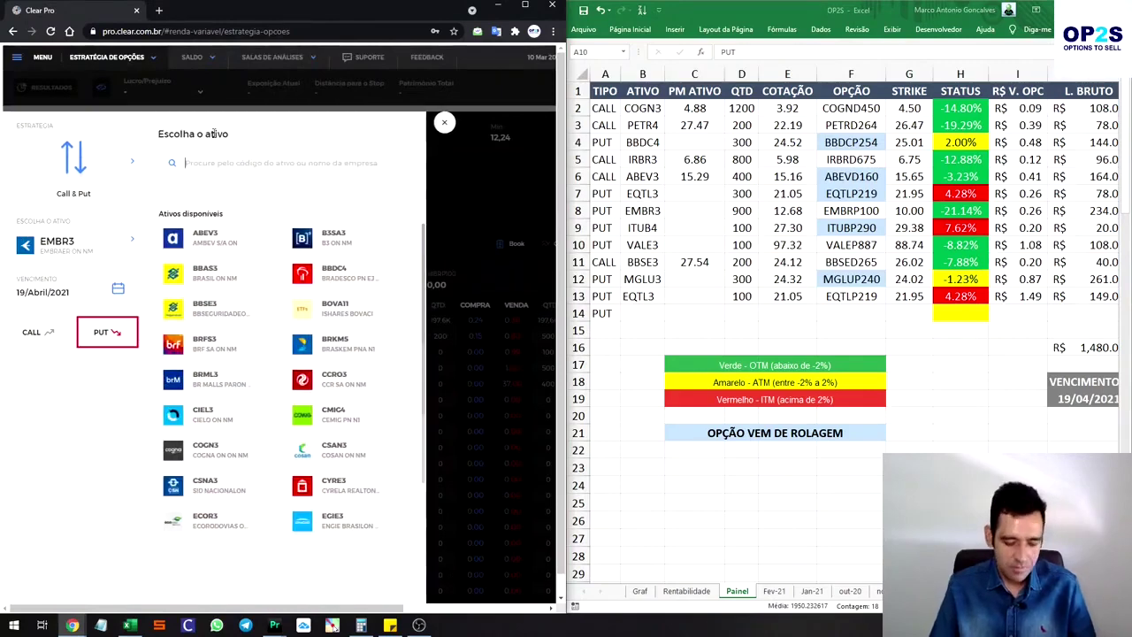
{"action": "type", "text": "VALE3"}
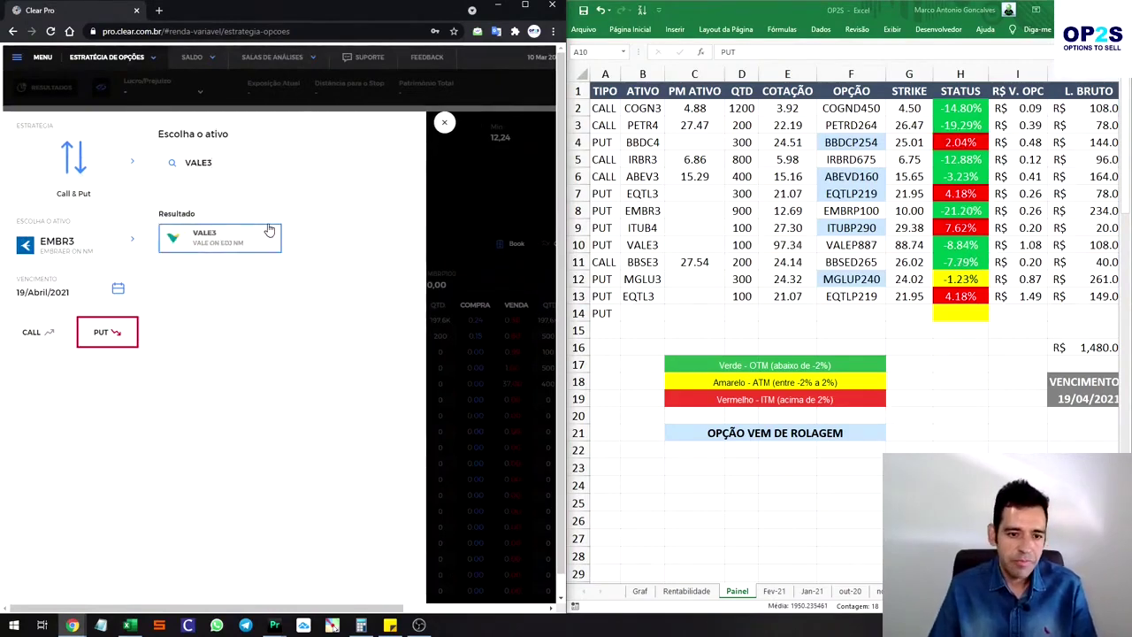
{"action": "left_click", "coordinate": [204, 235]}
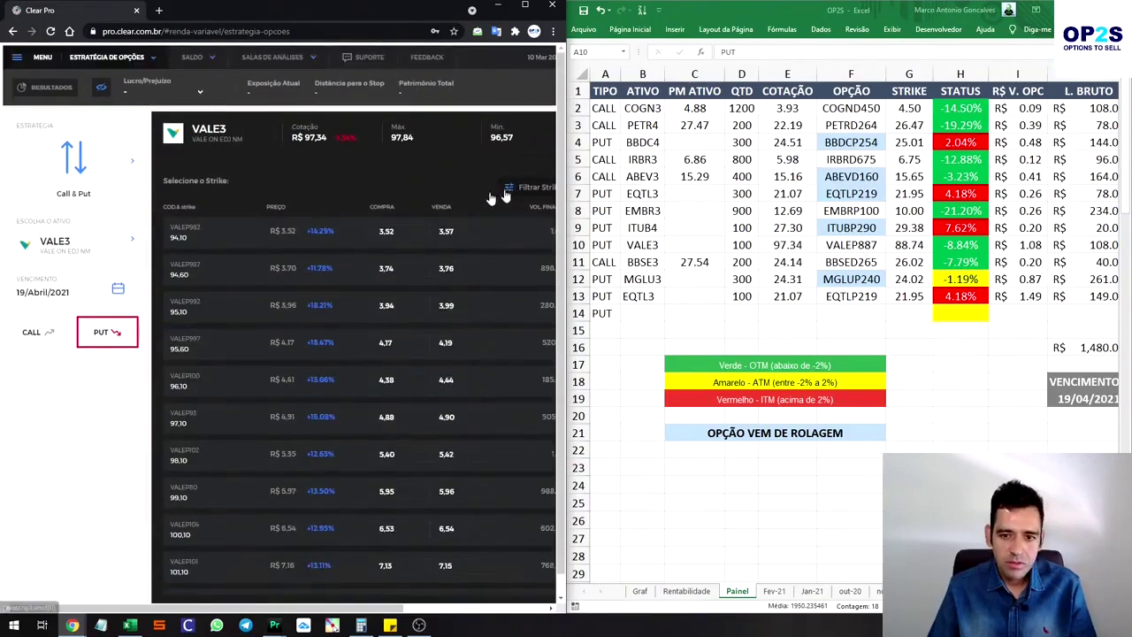
Widen the strike range lower and select the VALEP927 put at strike 88.60.
{"action": "left_click", "coordinate": [513, 187]}
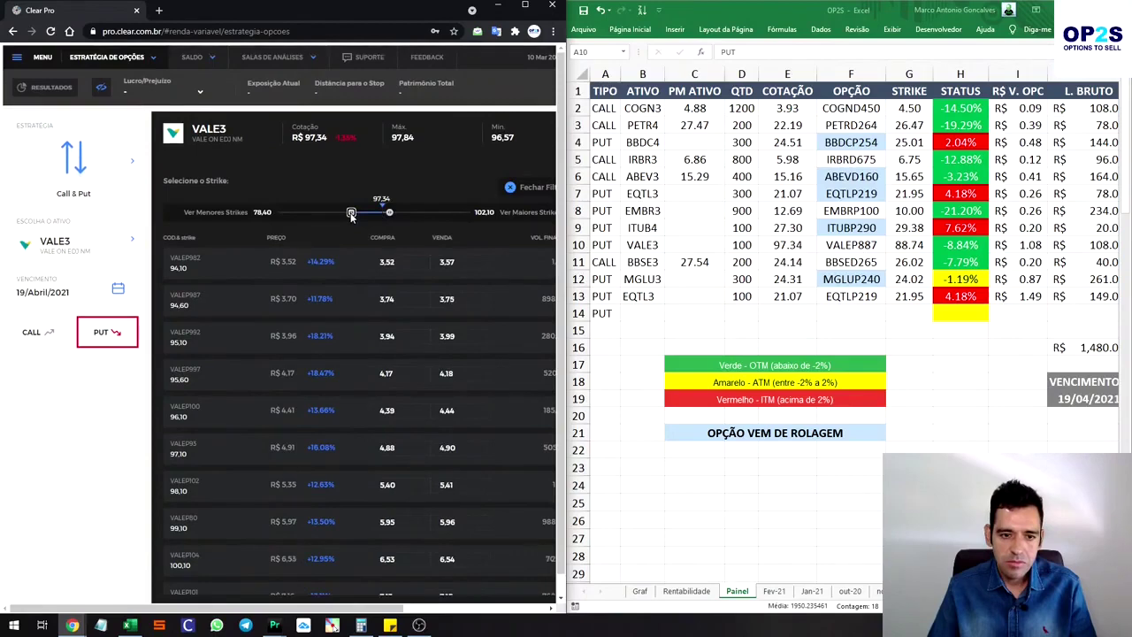
{"action": "left_click", "coordinate": [351, 213]}
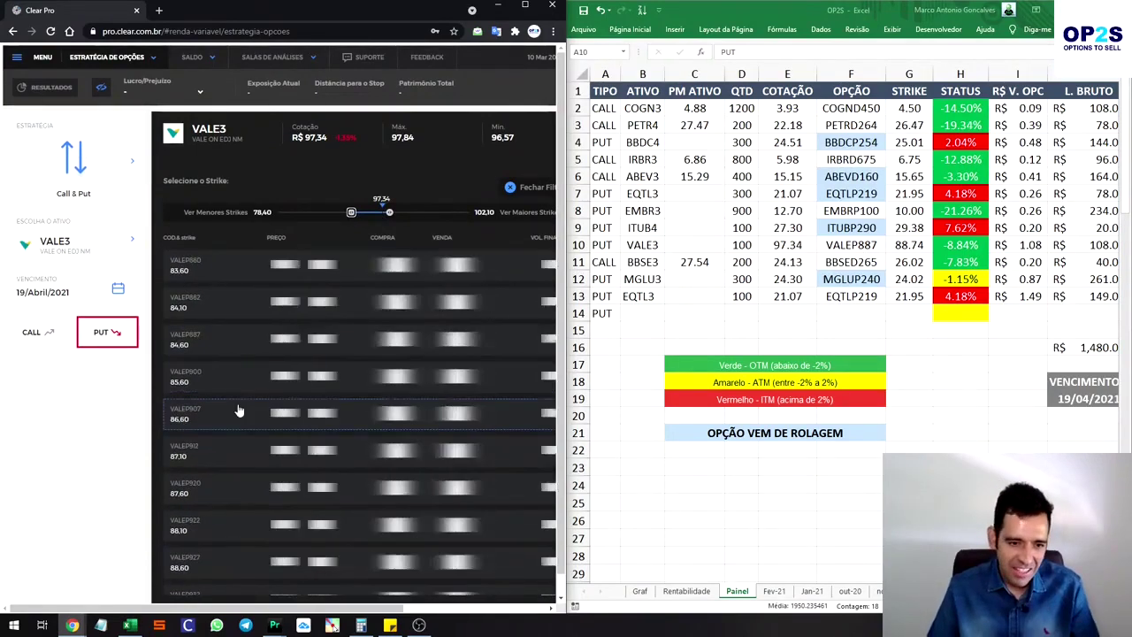
{"action": "scroll", "coordinate": [230, 447], "scroll_direction": "down", "scroll_amount": 1}
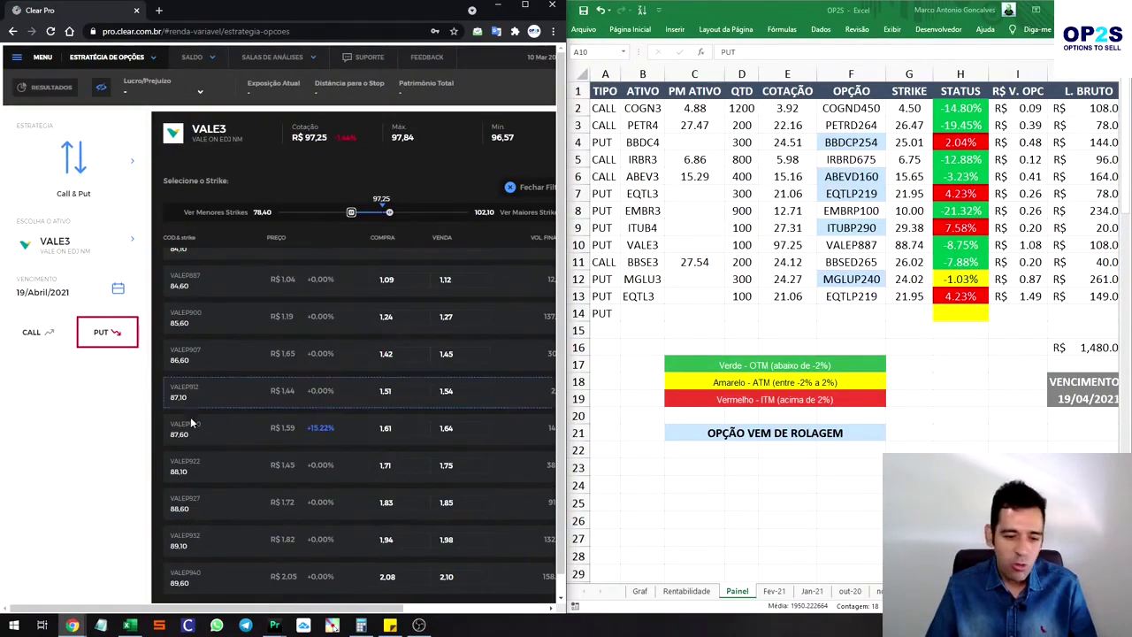
{"action": "scroll", "coordinate": [217, 498], "scroll_direction": "down", "scroll_amount": 1}
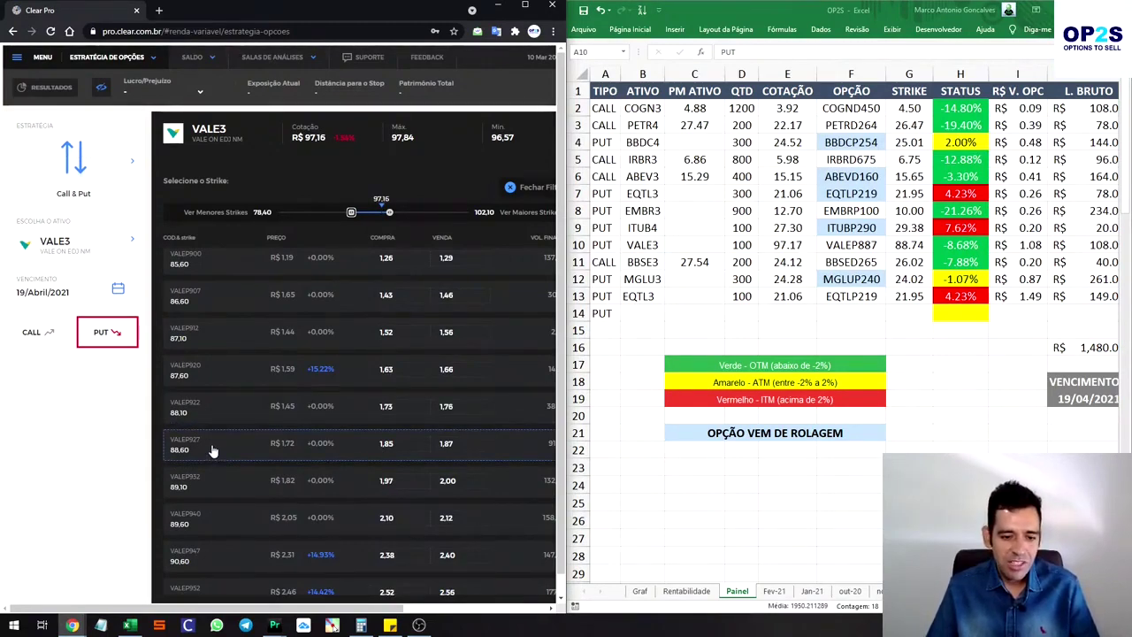
{"action": "left_click", "coordinate": [212, 451]}
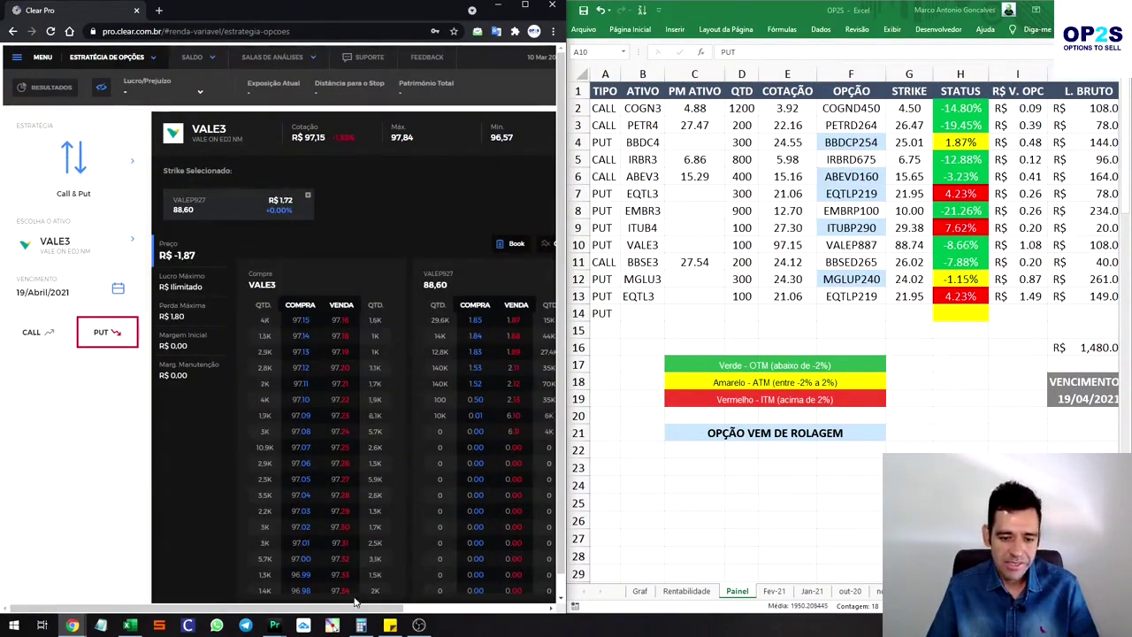
Enter strike 88.6, option code VALEP927 and premium 1.85 in the VALE3 row 10.
{"action": "mouse_move", "coordinate": [358, 610]}
{"action": "left_mouse_down"}
{"action": "mouse_move", "coordinate": [500, 624]}
{"action": "mouse_move", "coordinate": [480, 625]}
{"action": "left_mouse_up"}
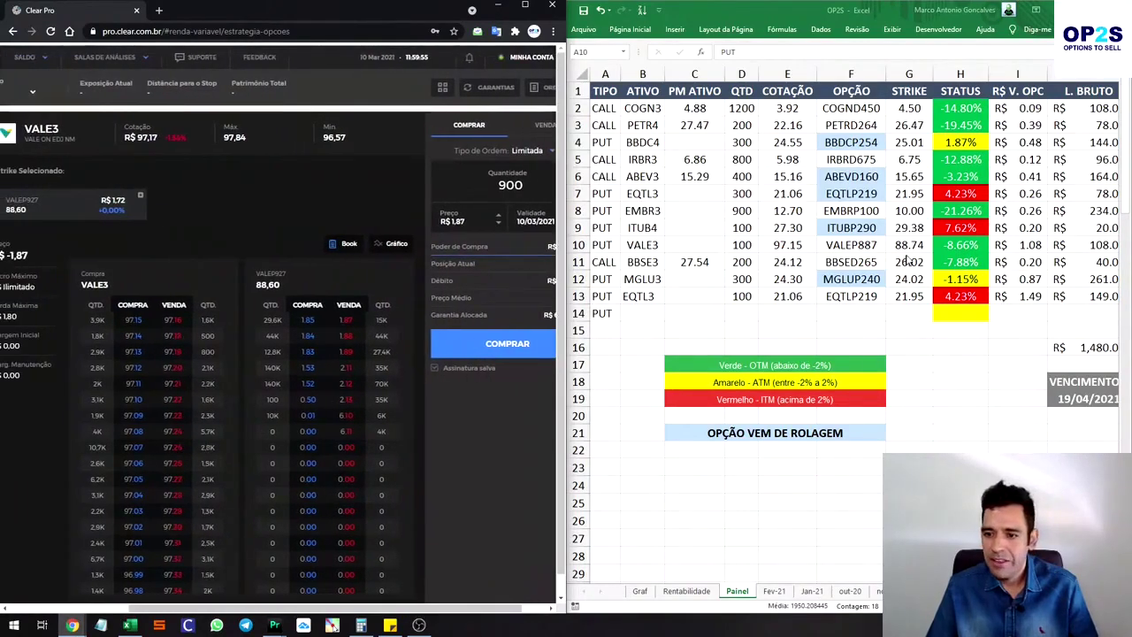
{"action": "left_click", "coordinate": [911, 248]}
{"action": "left_click", "coordinate": [911, 247]}
{"action": "type", "text": "88"}
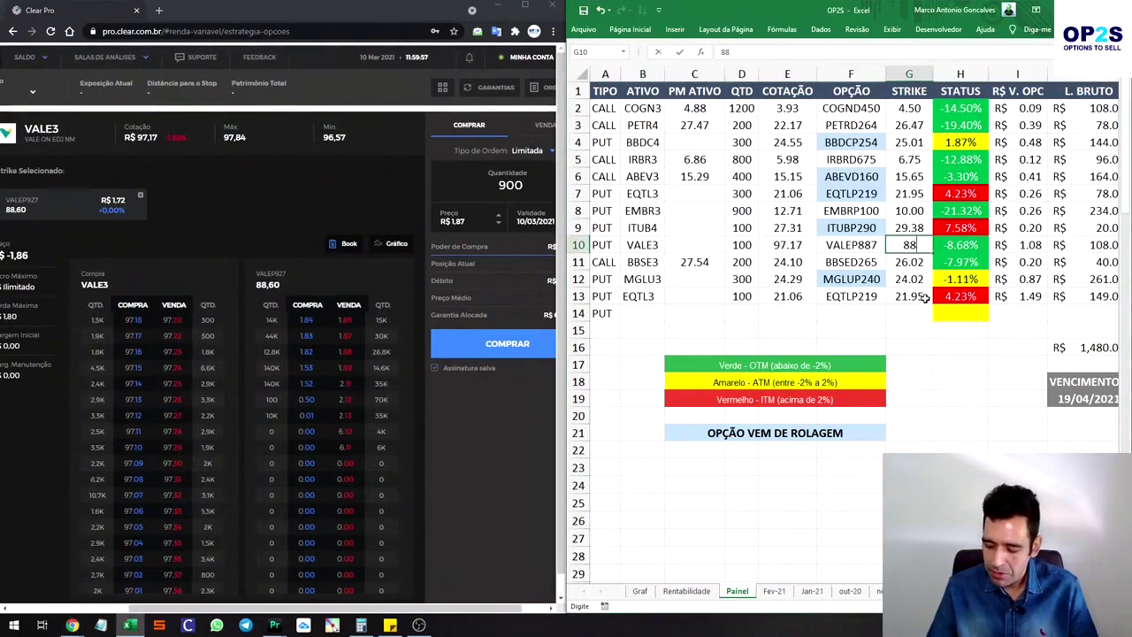
{"action": "key", "text": "Left"}
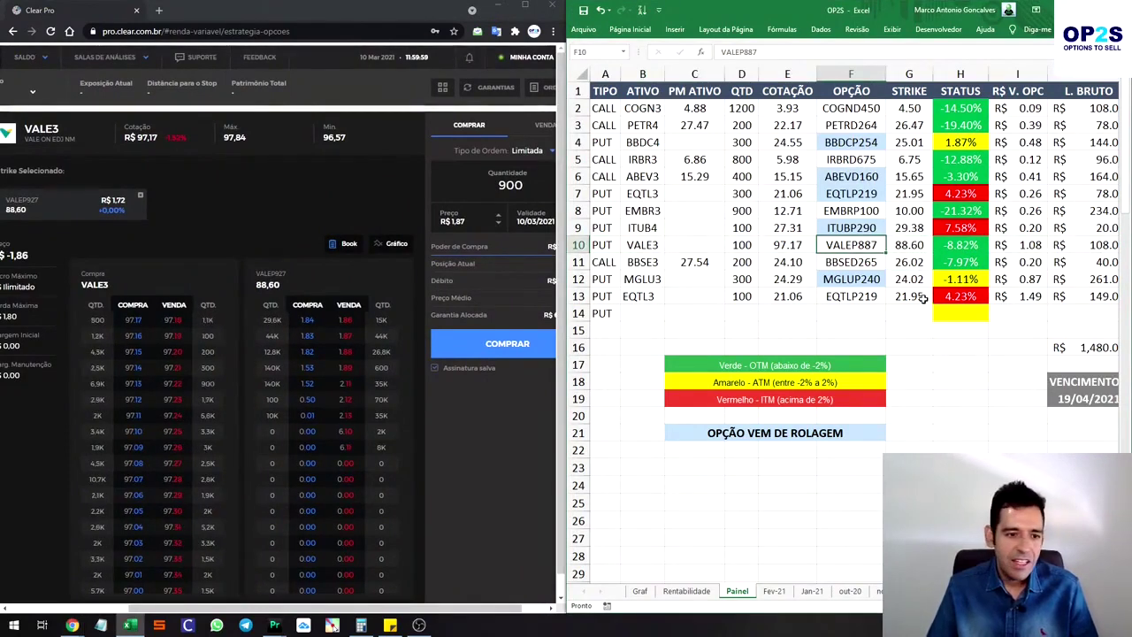
{"action": "type", "text": "v"}
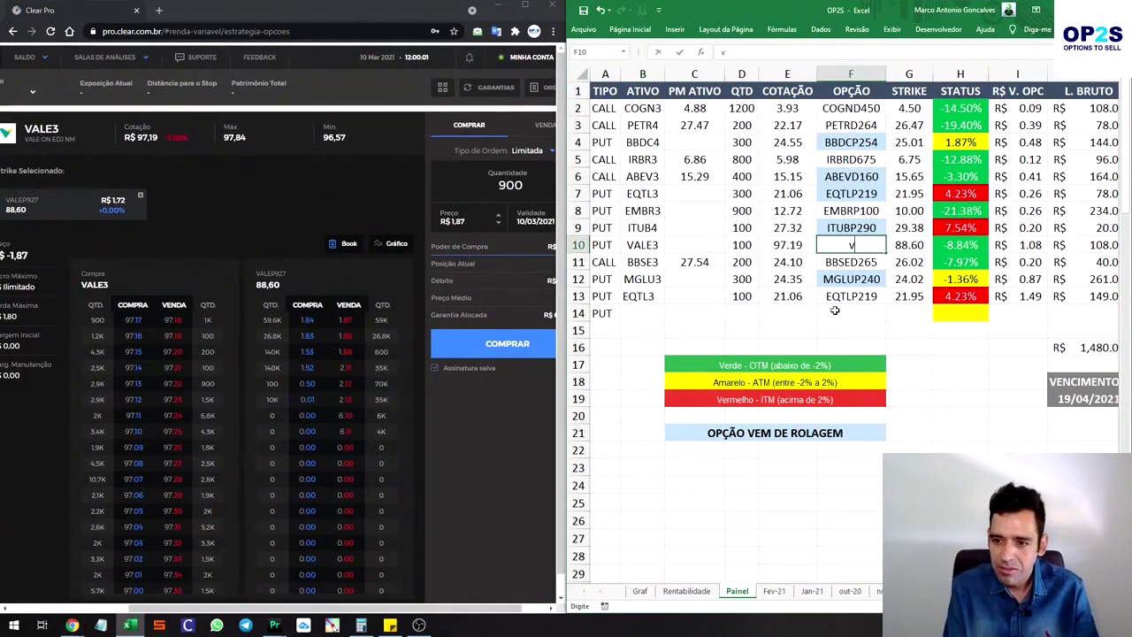
{"action": "key", "text": "BackSpace"}
{"action": "type", "text": "VALE"}
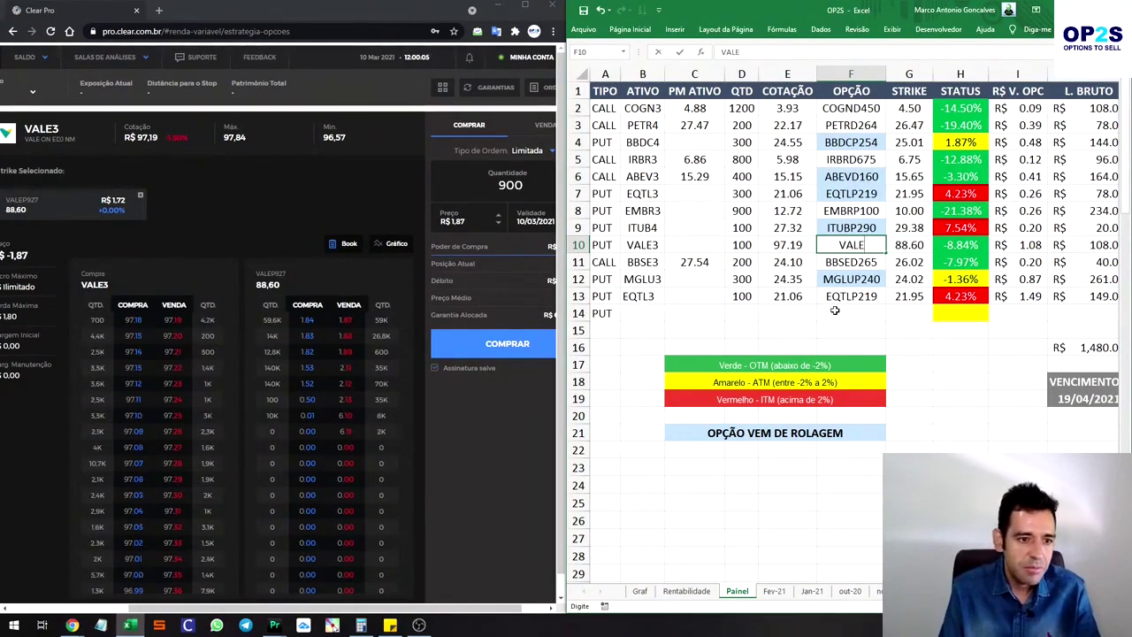
{"action": "type", "text": "P927"}
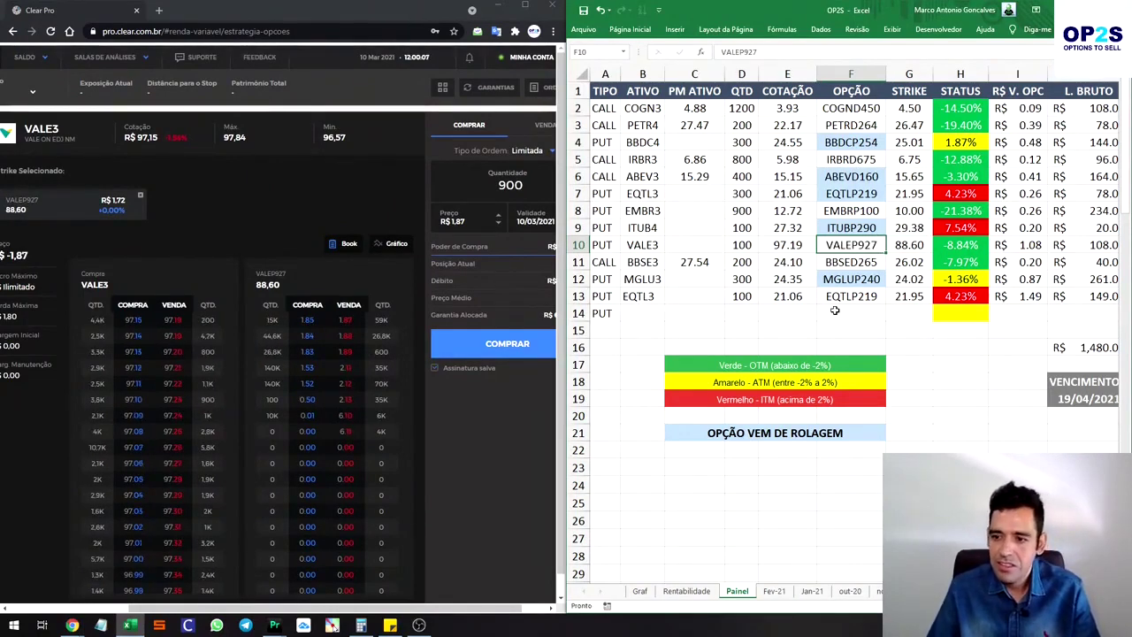
{"action": "key", "text": "Tab"}
{"action": "key", "text": "Tab"}
{"action": "key", "text": "Tab"}
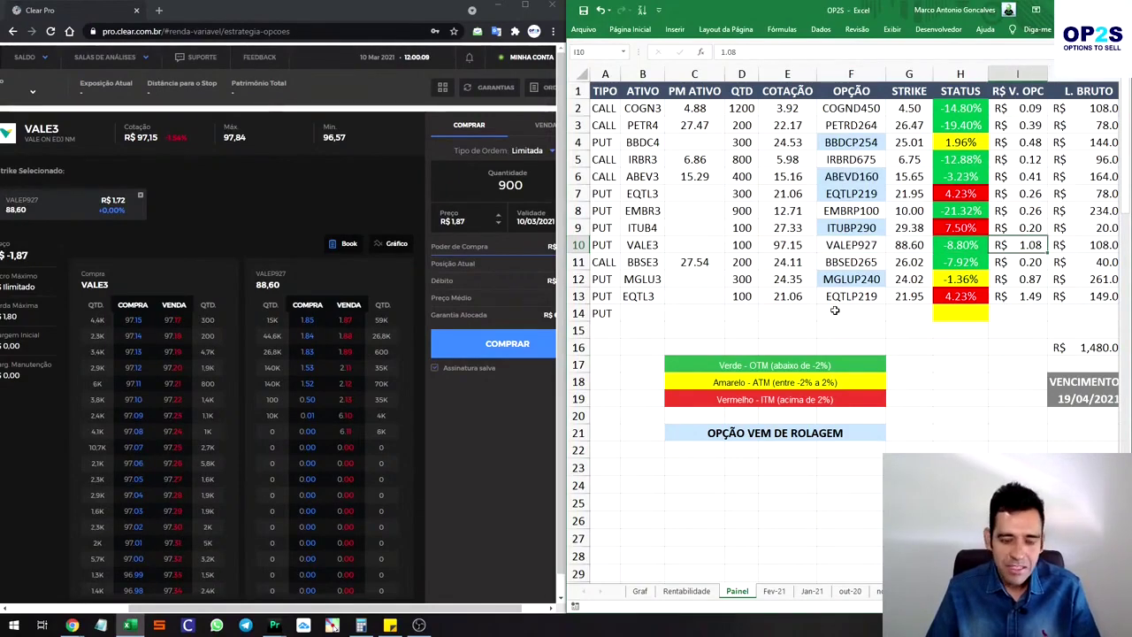
{"action": "type", "text": "1.85"}
{"action": "key", "text": "Return"}
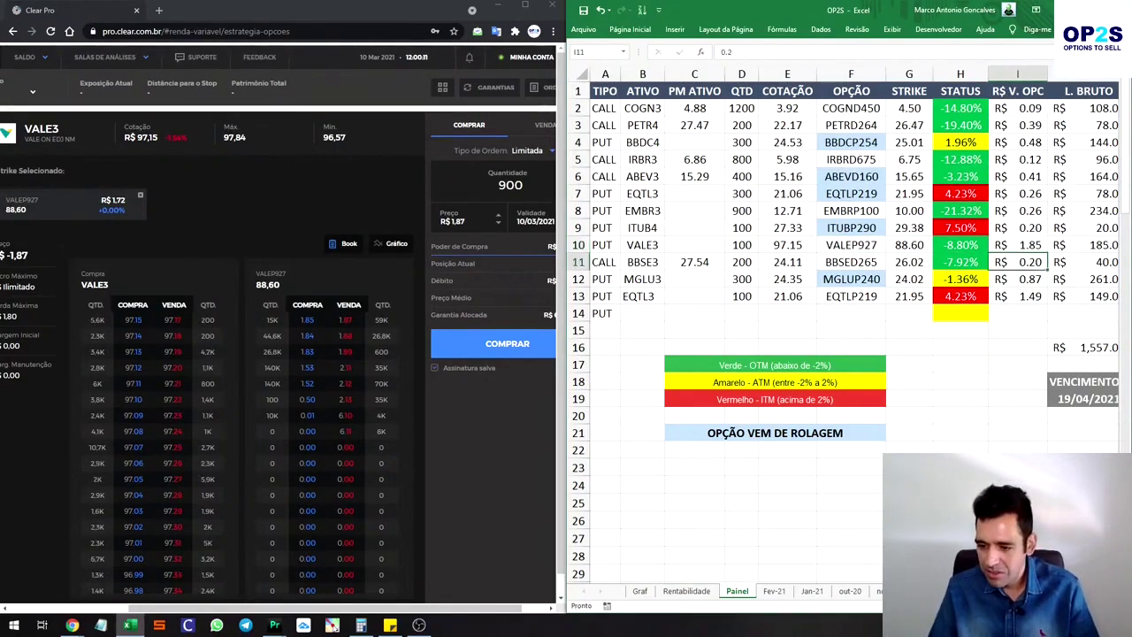
Check row 10's option code, strike, status and quantity formulas.
{"action": "scroll", "coordinate": [848, 265], "scroll_direction": "right", "scroll_amount": 2}
{"action": "scroll", "coordinate": [849, 266], "scroll_direction": "right", "scroll_amount": 5}
{"action": "scroll", "coordinate": [849, 266], "scroll_direction": "right", "scroll_amount": 1}
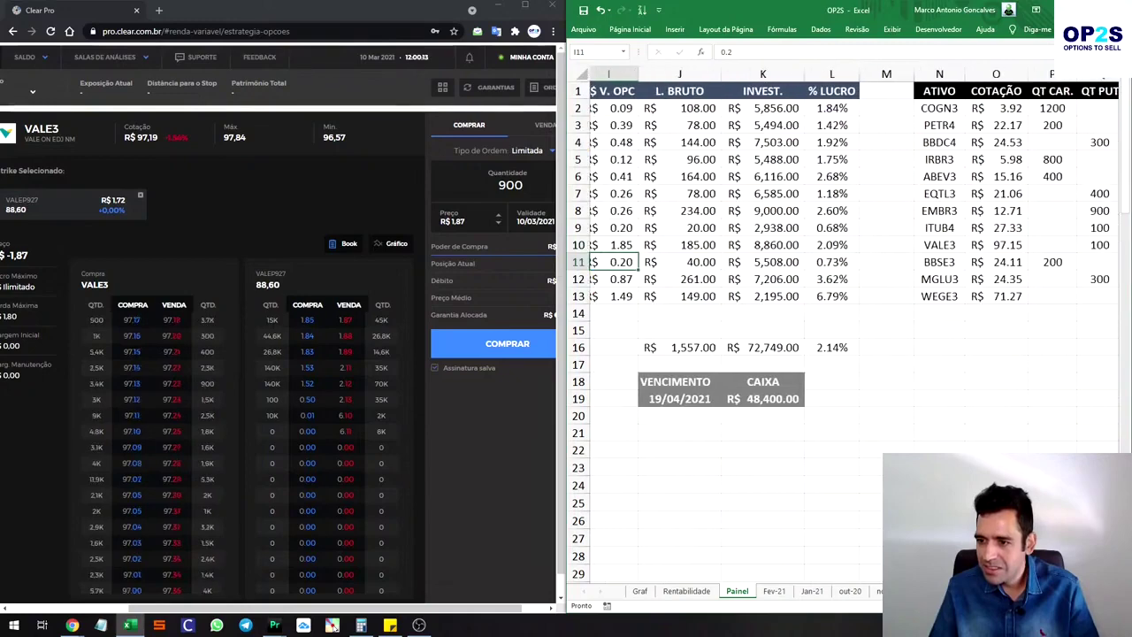
{"action": "scroll", "coordinate": [849, 265], "scroll_direction": "right", "scroll_amount": 1}
{"action": "scroll", "coordinate": [849, 327], "scroll_direction": "right", "scroll_amount": 1}
{"action": "scroll", "coordinate": [849, 327], "scroll_direction": "right", "scroll_amount": 1}
{"action": "scroll", "coordinate": [849, 328], "scroll_direction": "left", "scroll_amount": 2}
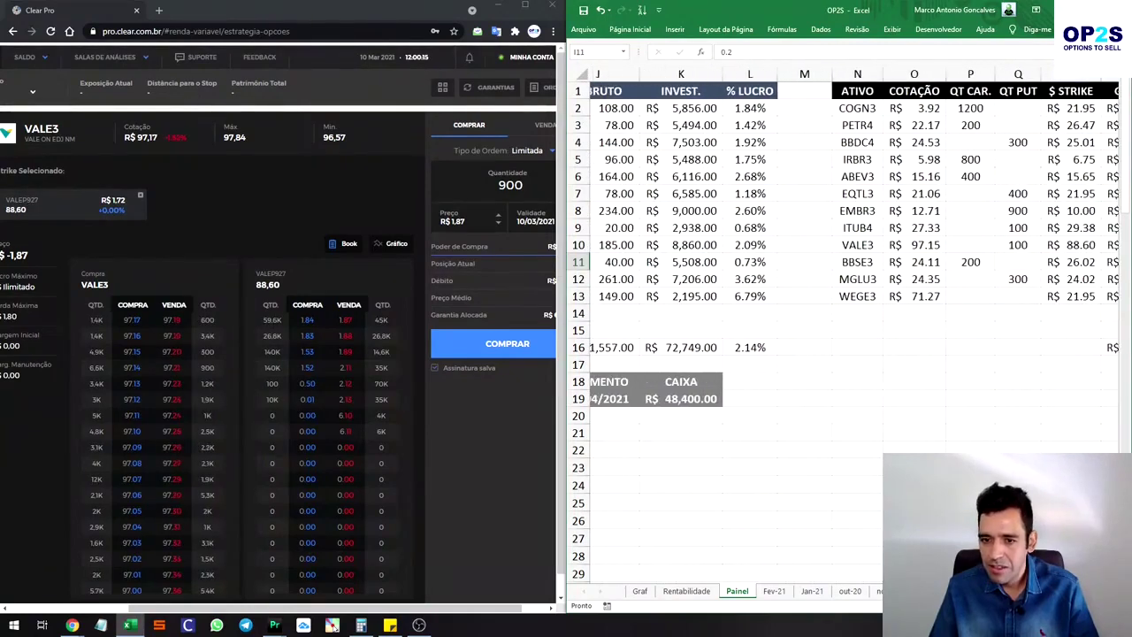
{"action": "scroll", "coordinate": [848, 327], "scroll_direction": "left", "scroll_amount": 9}
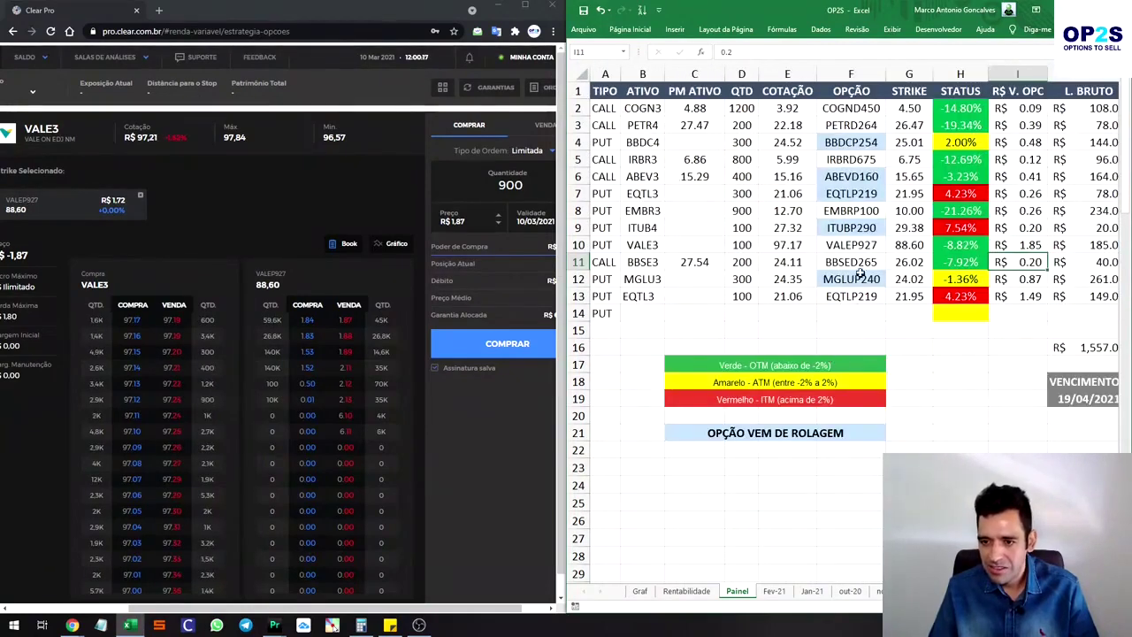
{"action": "left_click", "coordinate": [863, 246]}
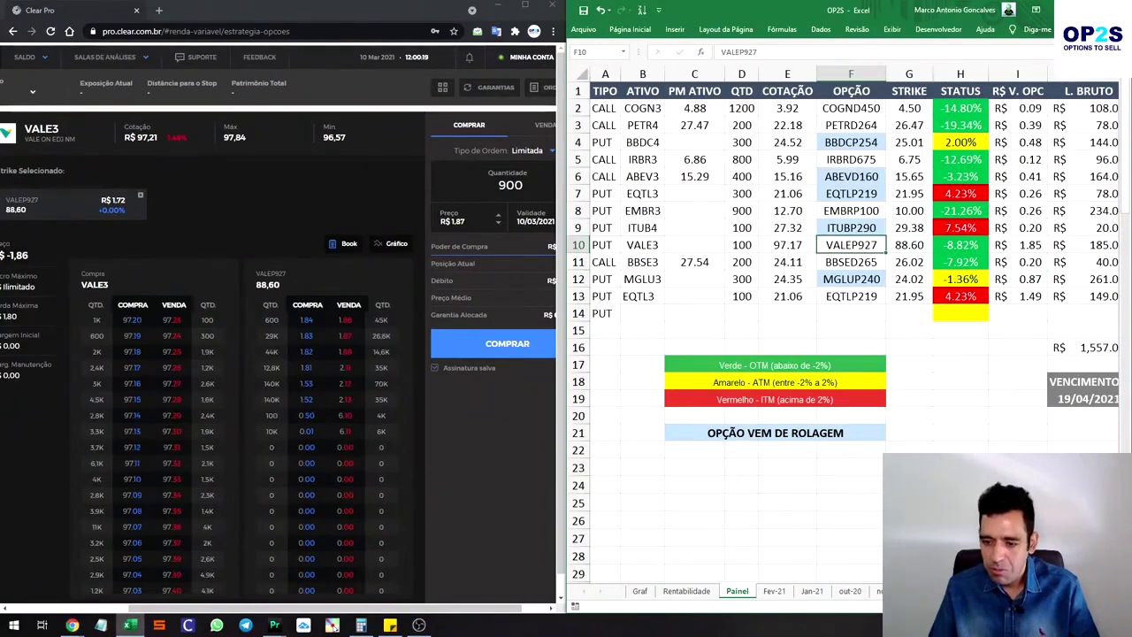
{"action": "key", "text": "Right"}
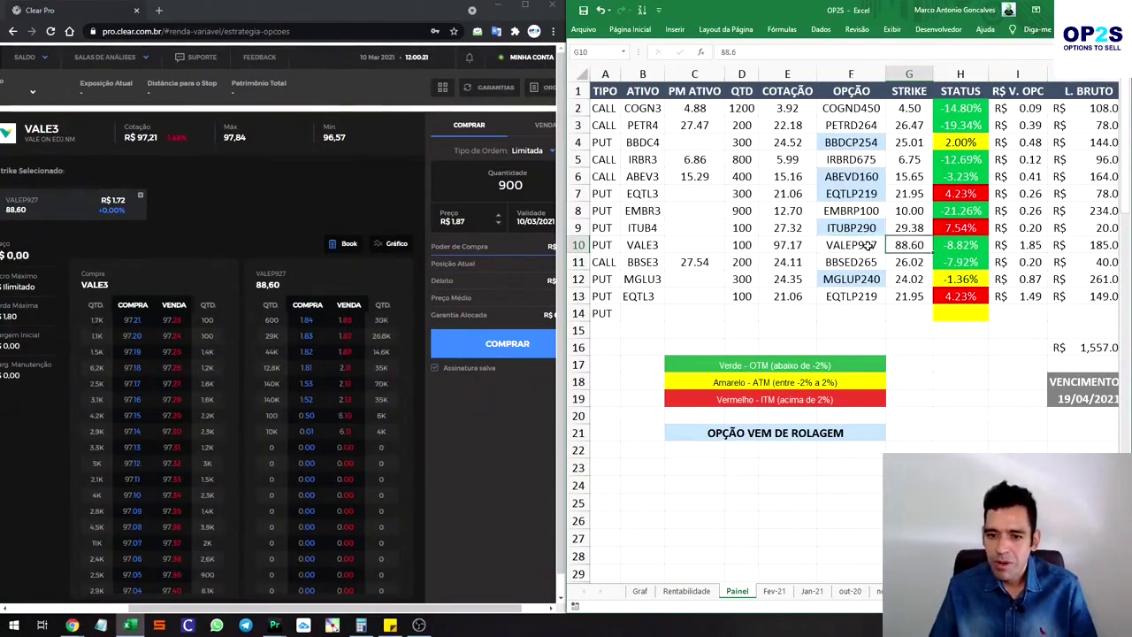
{"action": "left_click", "coordinate": [845, 250]}
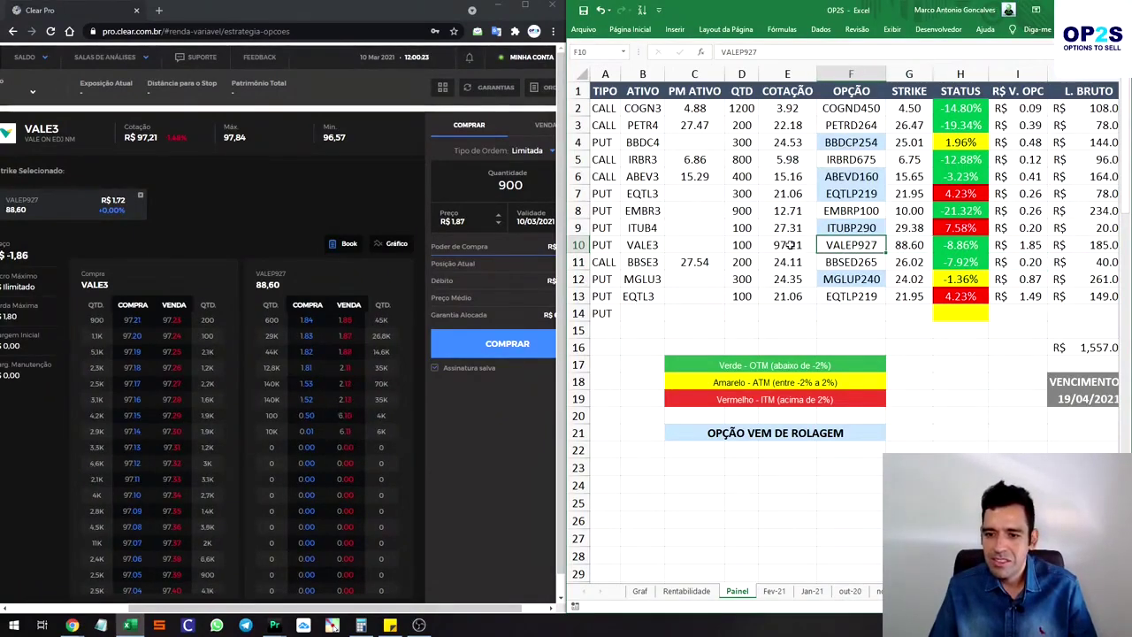
{"action": "left_click", "coordinate": [944, 245]}
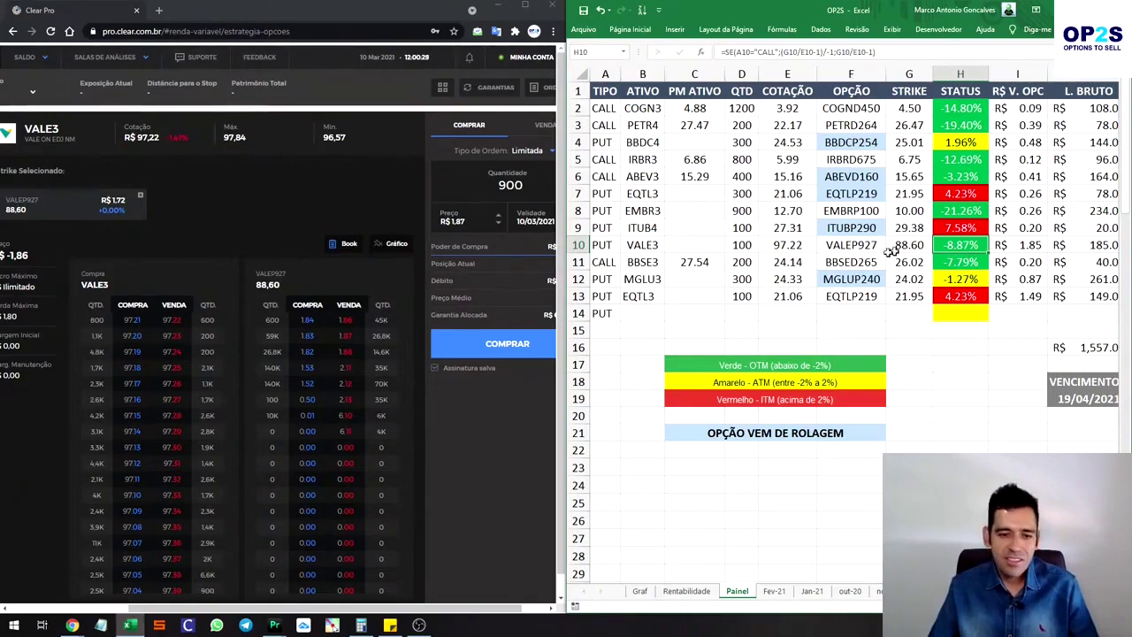
{"action": "left_click", "coordinate": [744, 247]}
Sell 100 VALEP927 puts at the R$ 1.85 bid and verify the 1.85 premium in I10.
{"action": "left_click_drag", "start_coordinate": [404, 607], "coordinate": [428, 607]}
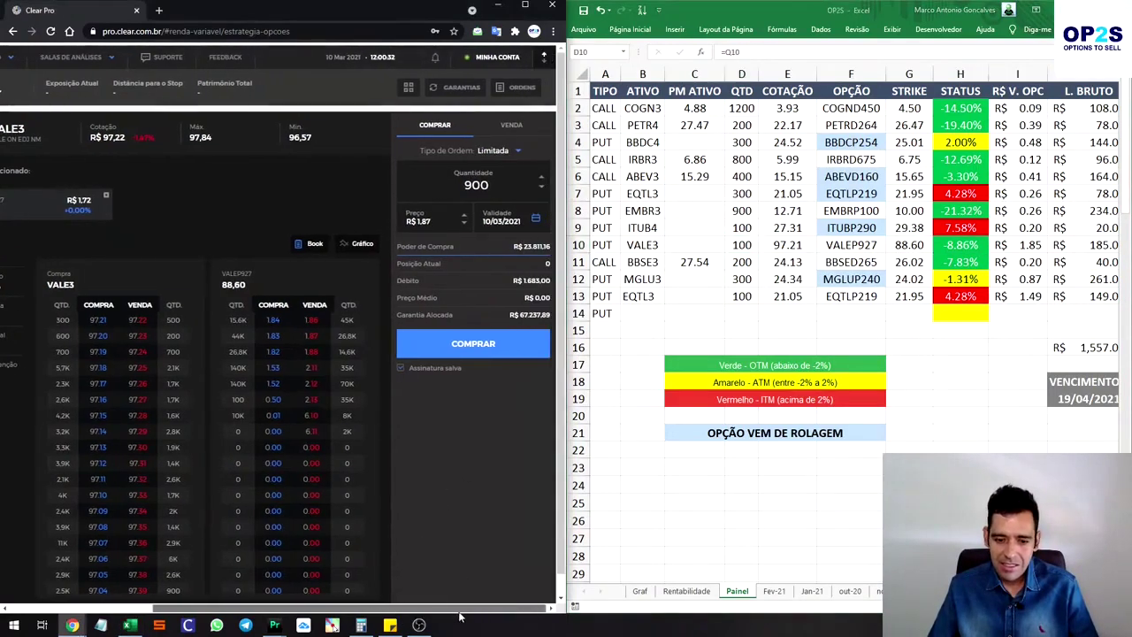
{"action": "left_click", "coordinate": [509, 126]}
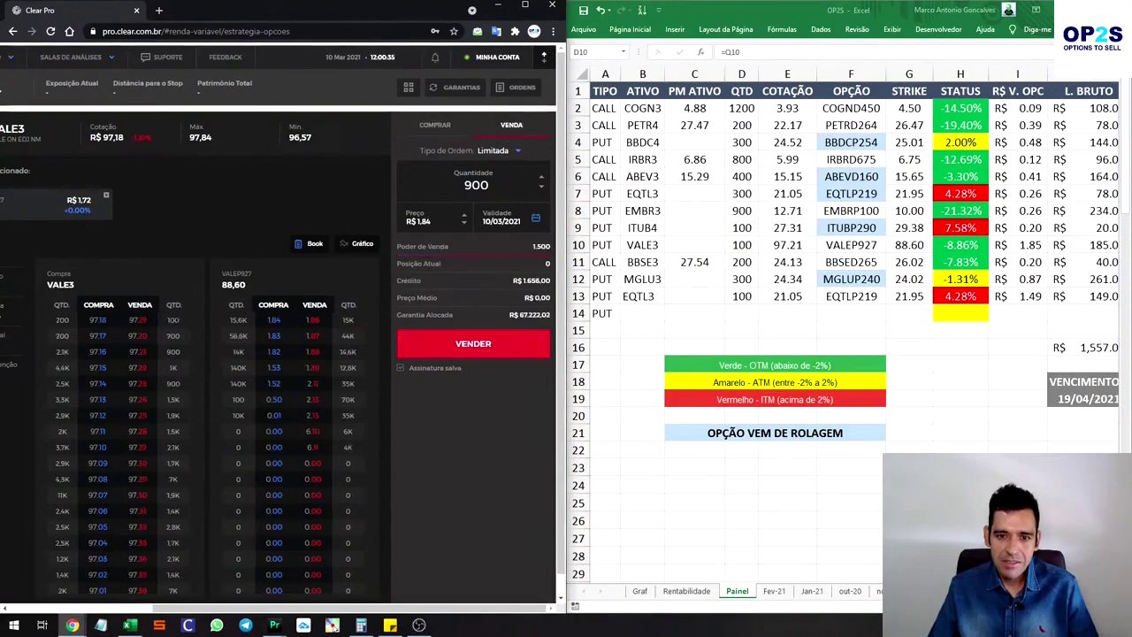
{"action": "double_click", "coordinate": [475, 185]}
{"action": "type", "text": "100"}
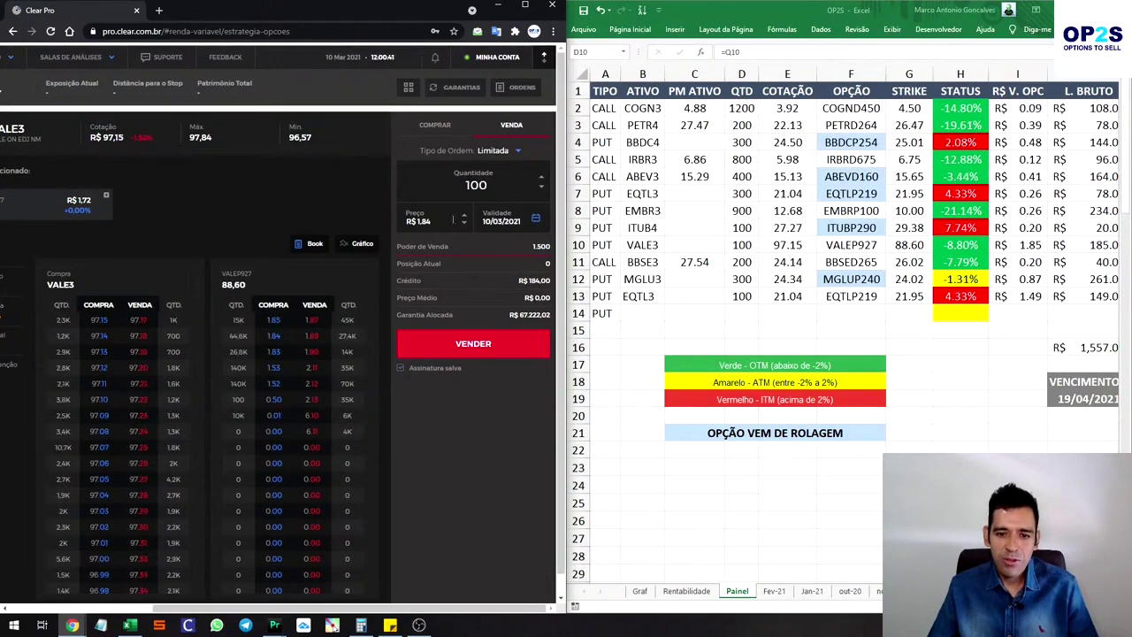
{"action": "left_click", "coordinate": [282, 321]}
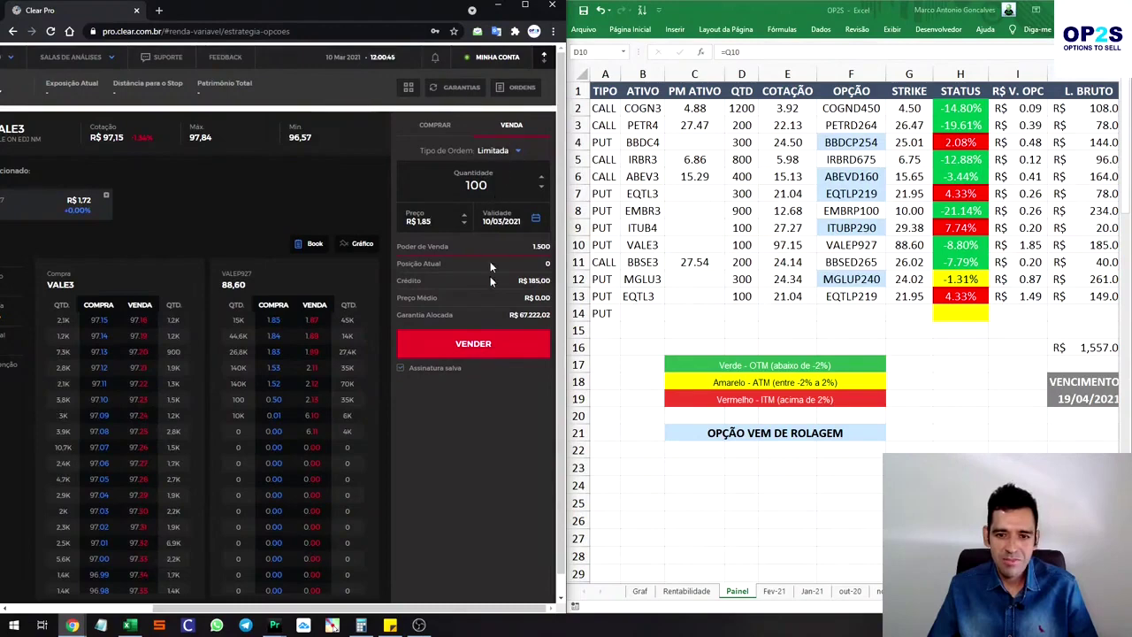
{"action": "left_click", "coordinate": [478, 345]}
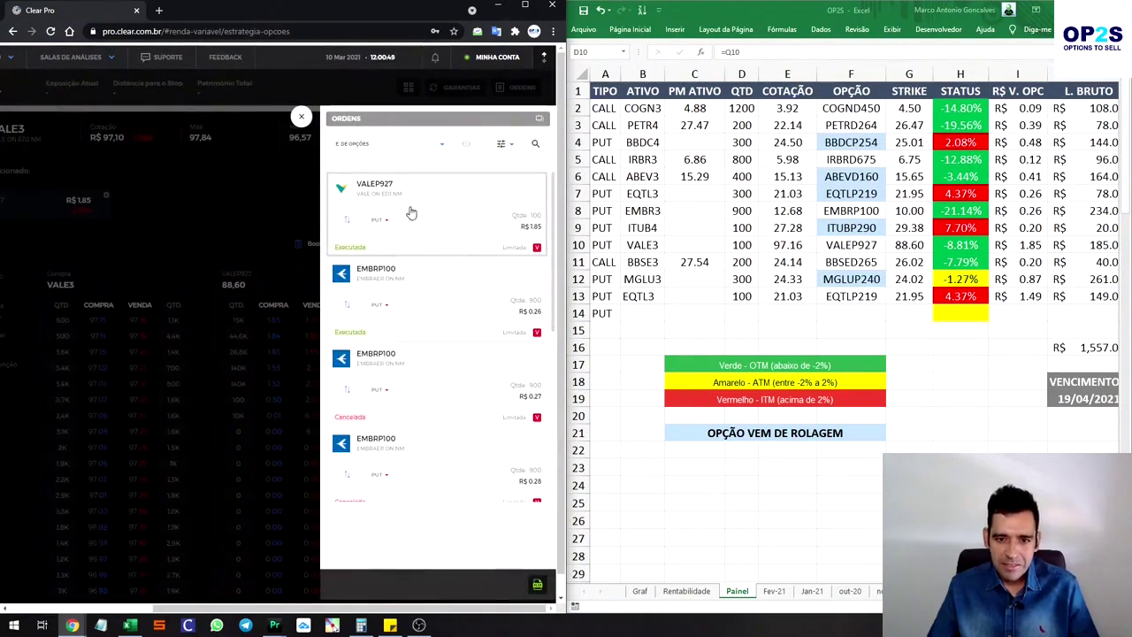
{"action": "left_click", "coordinate": [1033, 244]}
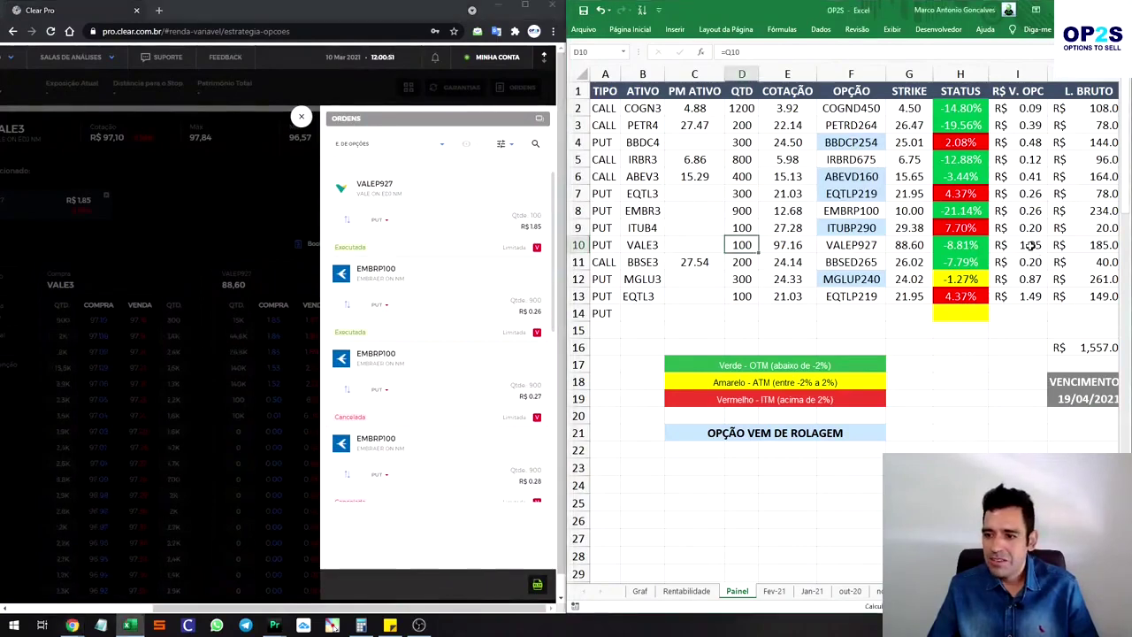
{"action": "left_click", "coordinate": [585, 262]}
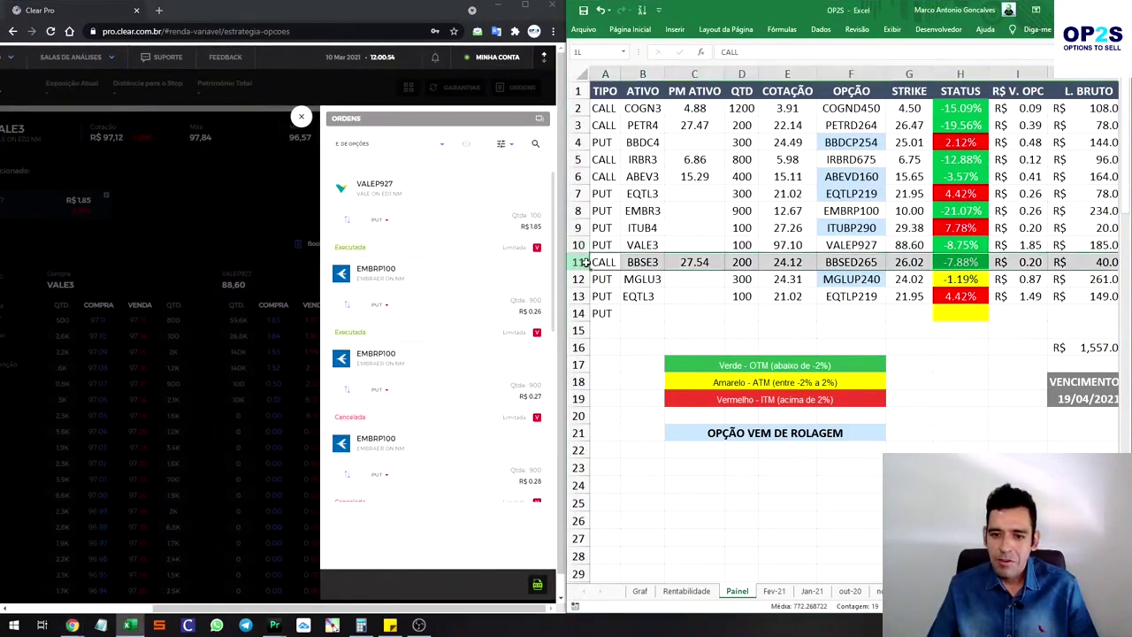
Switch the underlying to BBSE3 on the call side.
{"action": "left_click", "coordinate": [303, 117]}
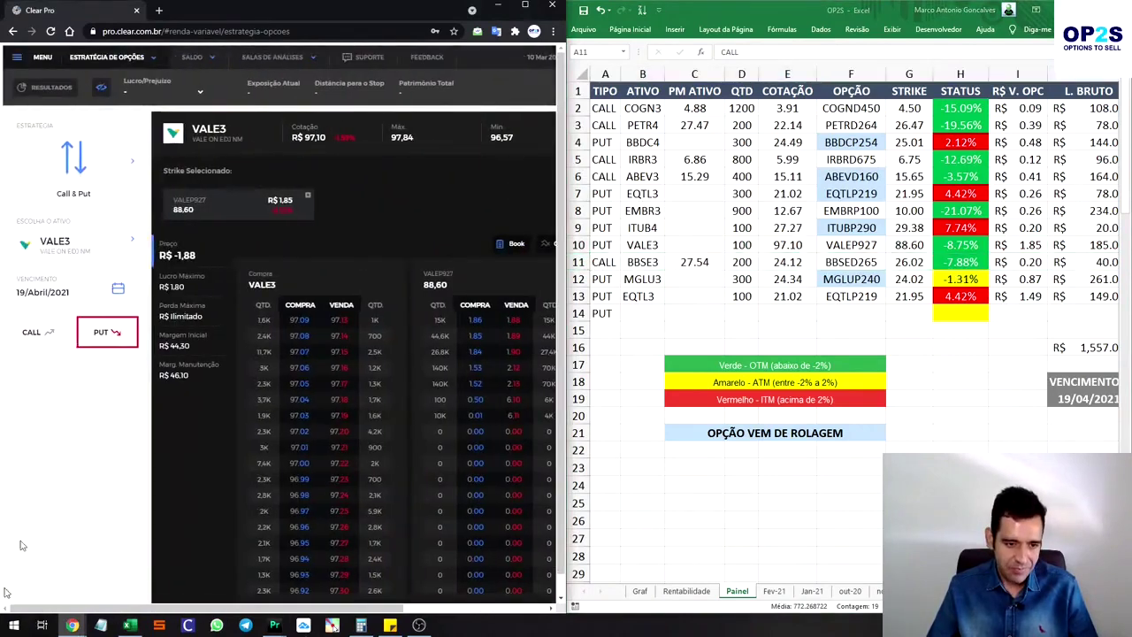
{"action": "left_click", "coordinate": [67, 241]}
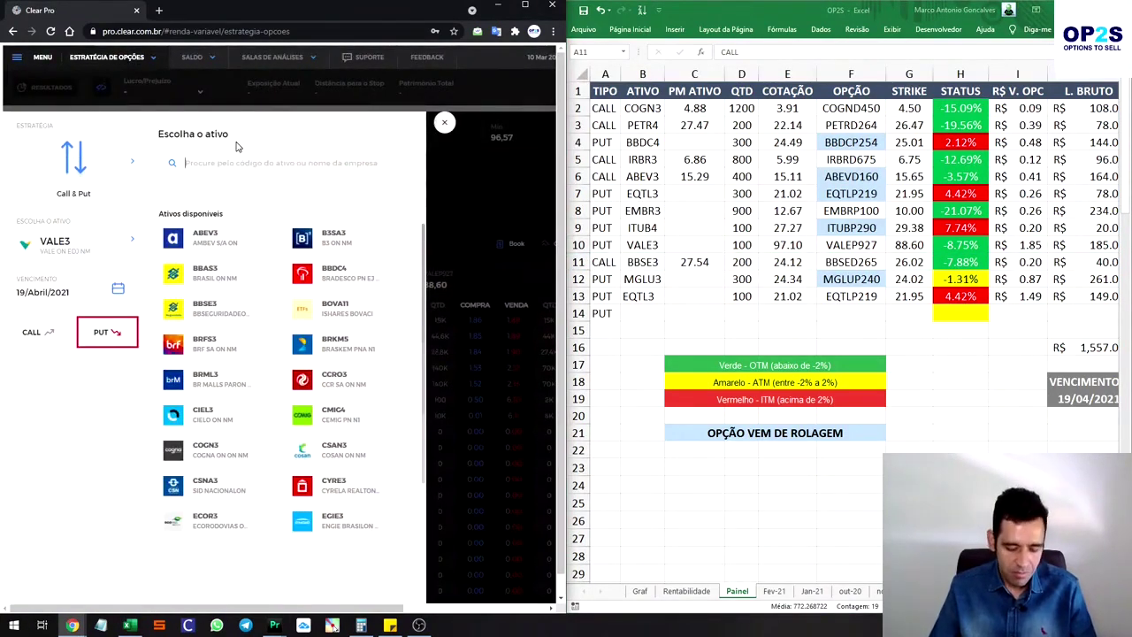
{"action": "type", "text": "bbse"}
{"action": "left_click", "coordinate": [190, 237]}
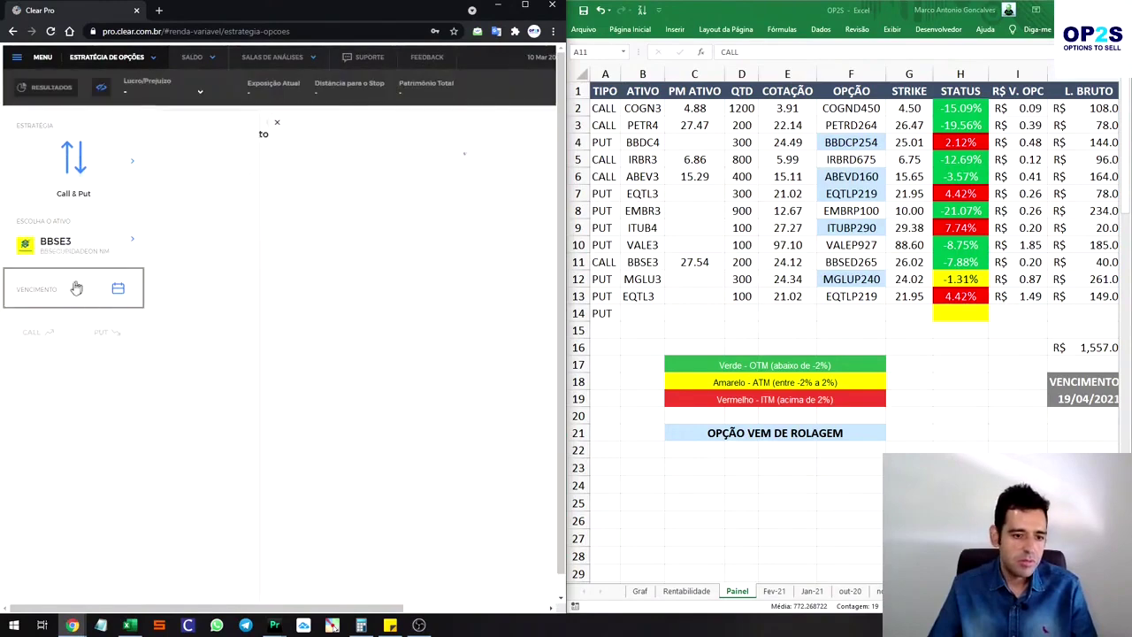
{"action": "left_click", "coordinate": [39, 332]}
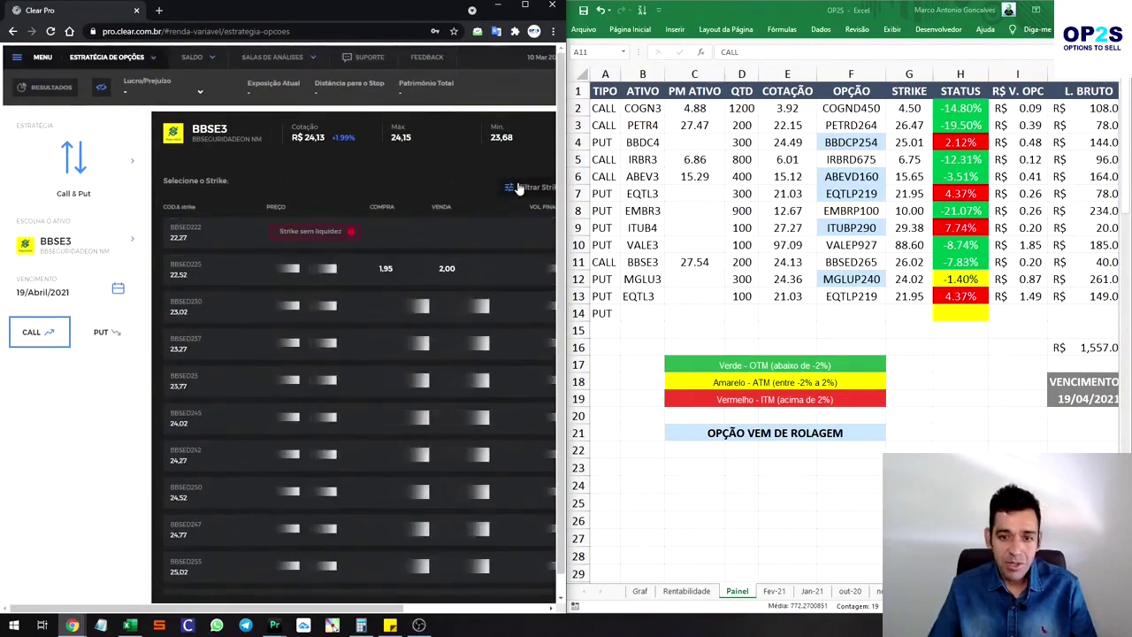
Widen the strike range and select the BBSED265 call at strike 26.02.
{"action": "left_click", "coordinate": [519, 189]}
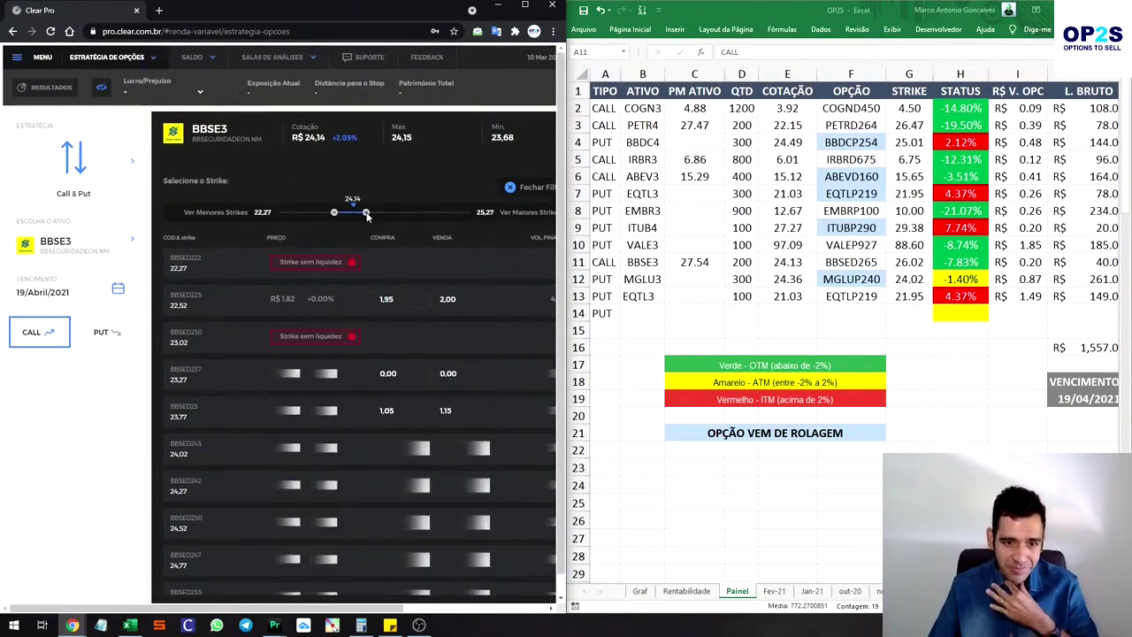
{"action": "left_click_drag", "start_coordinate": [367, 215], "coordinate": [375, 213]}
{"action": "scroll", "coordinate": [334, 372], "scroll_direction": "down", "scroll_amount": 3}
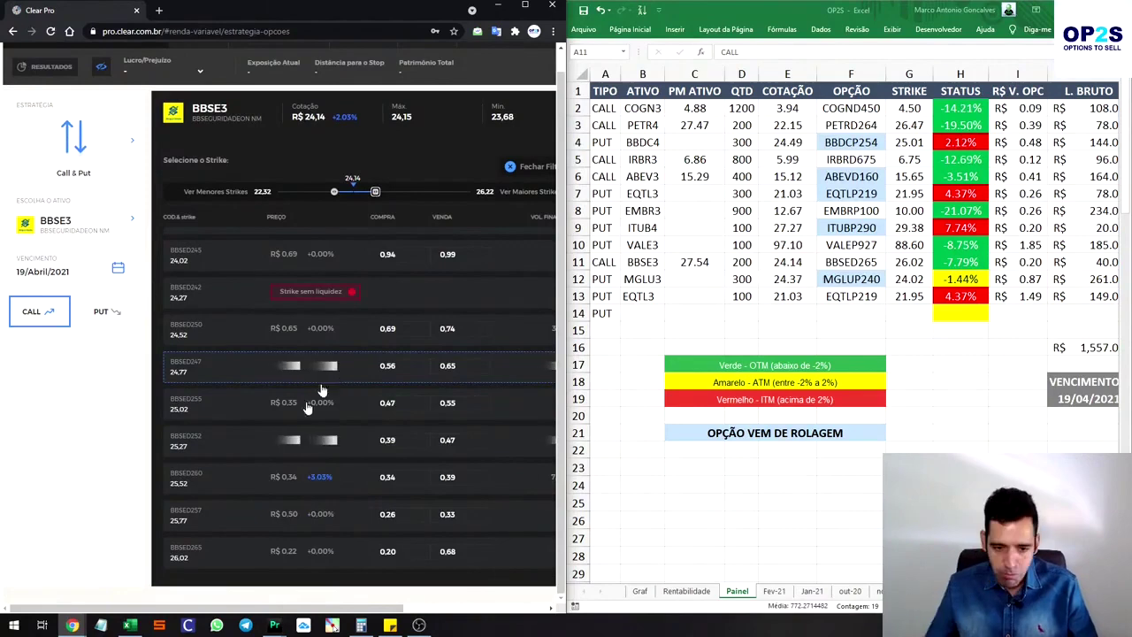
{"action": "left_click", "coordinate": [389, 553]}
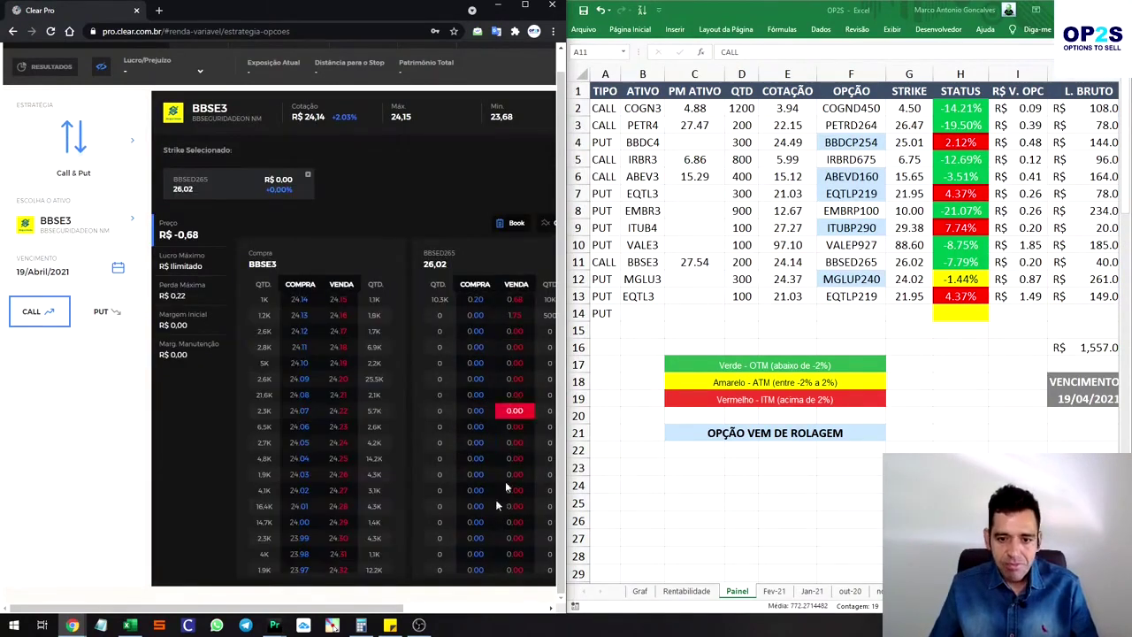
Set the BBSED265 ticket to sell 200 contracts at R$ 0.20.
{"action": "left_click_drag", "start_coordinate": [381, 608], "coordinate": [563, 610]}
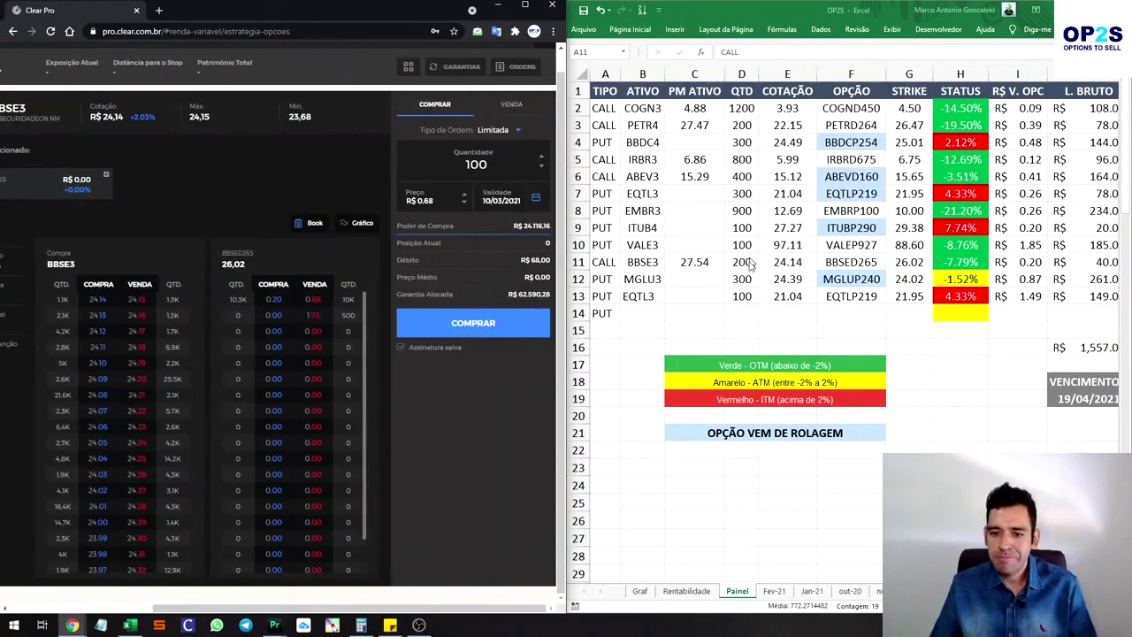
{"action": "key", "text": "alt+Tab"}
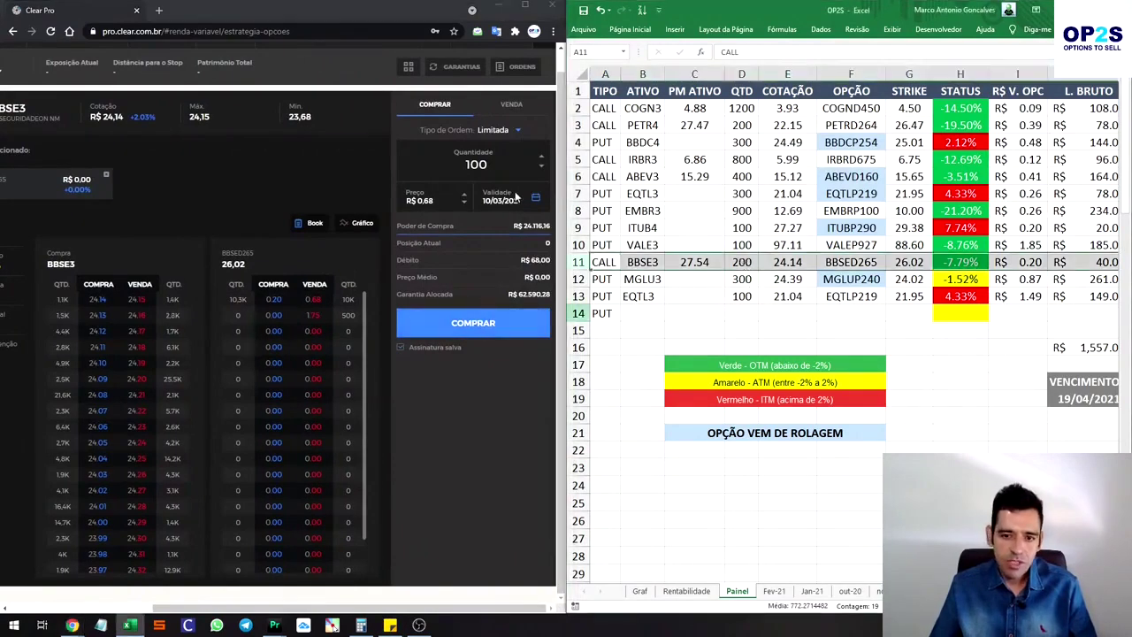
{"action": "left_click", "coordinate": [511, 104]}
{"action": "type", "text": "200"}
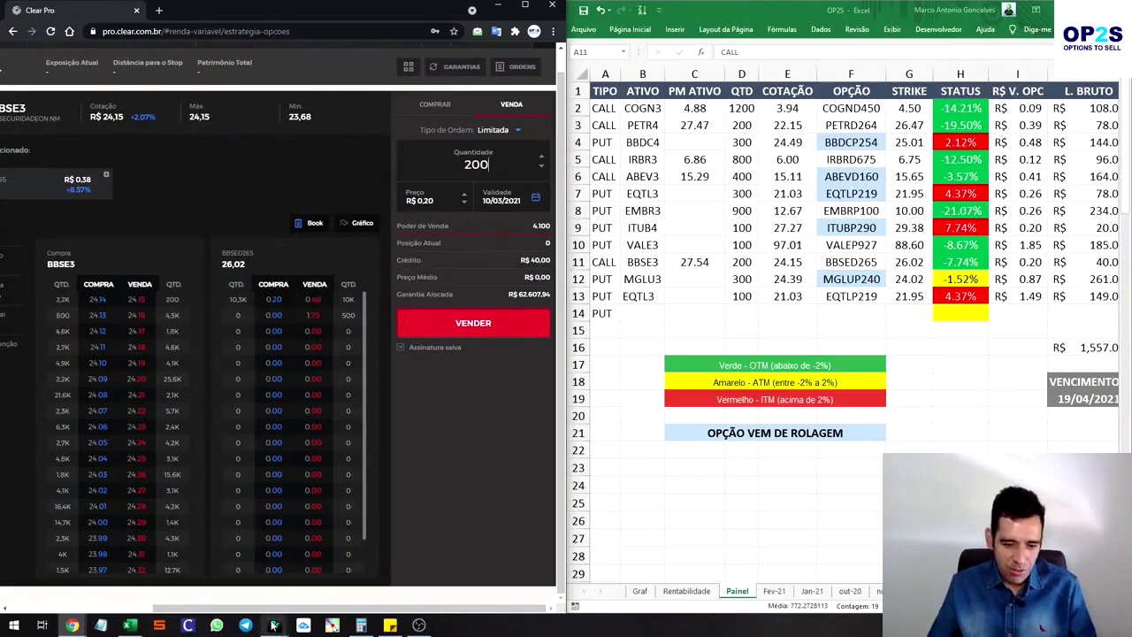
{"action": "mouse_move", "coordinate": [274, 624]}
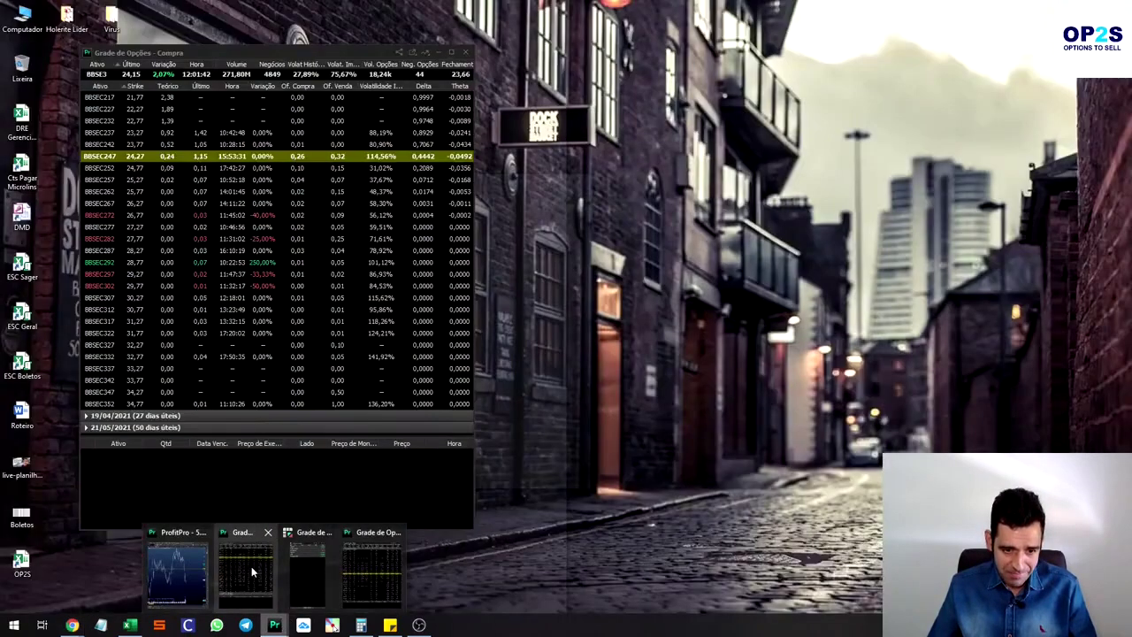
Review the 19/04/2021 BBSE3 option quotes in the Grade de Opções grid, then close it.
{"action": "left_click", "coordinate": [249, 566]}
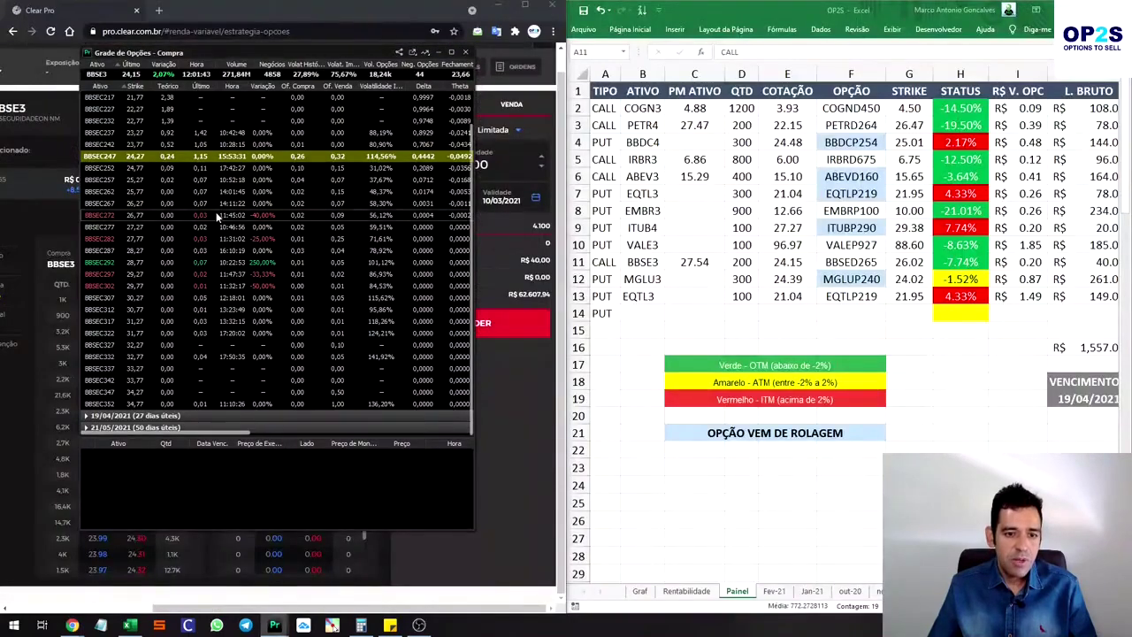
{"action": "scroll", "coordinate": [178, 197], "scroll_direction": "up", "scroll_amount": 1}
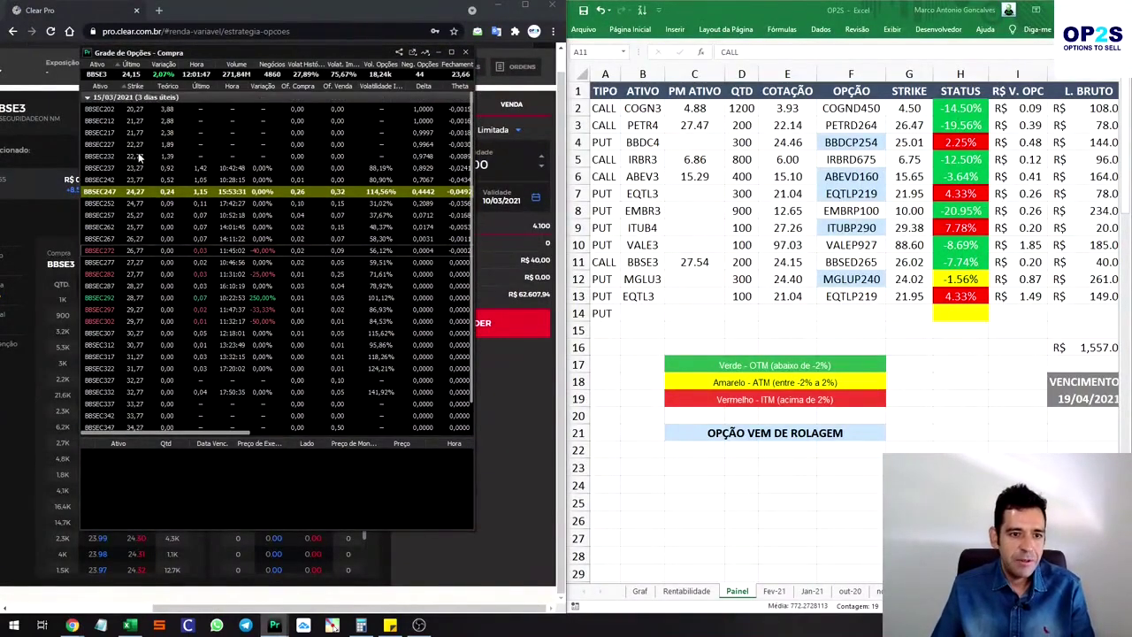
{"action": "left_click", "coordinate": [109, 103]}
{"action": "left_click", "coordinate": [112, 108]}
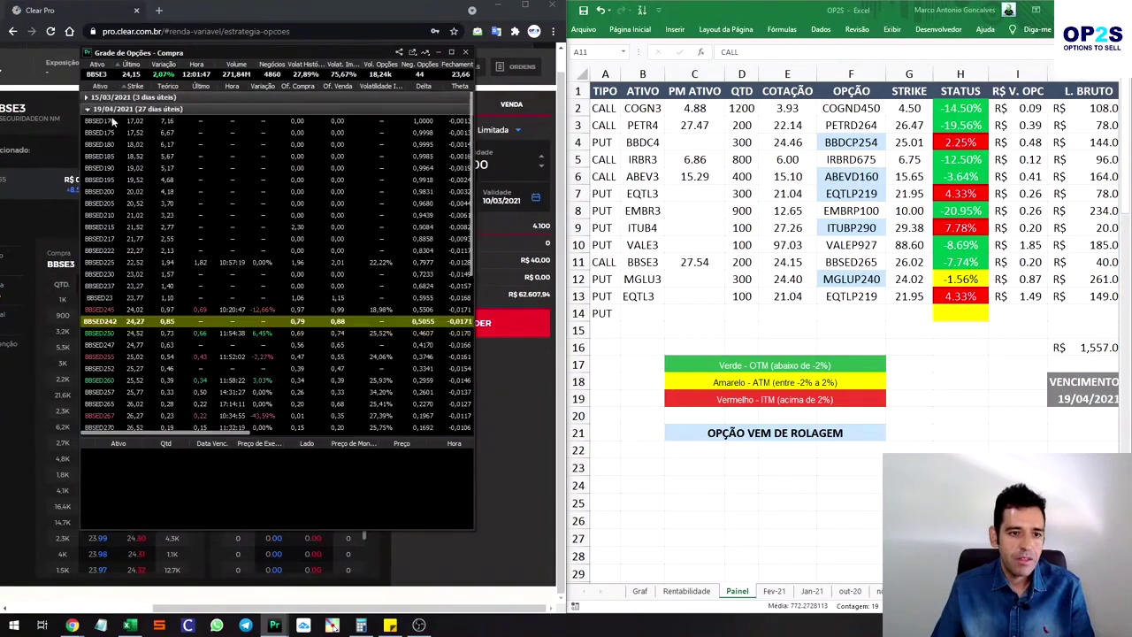
{"action": "scroll", "coordinate": [175, 294], "scroll_direction": "down", "scroll_amount": 1}
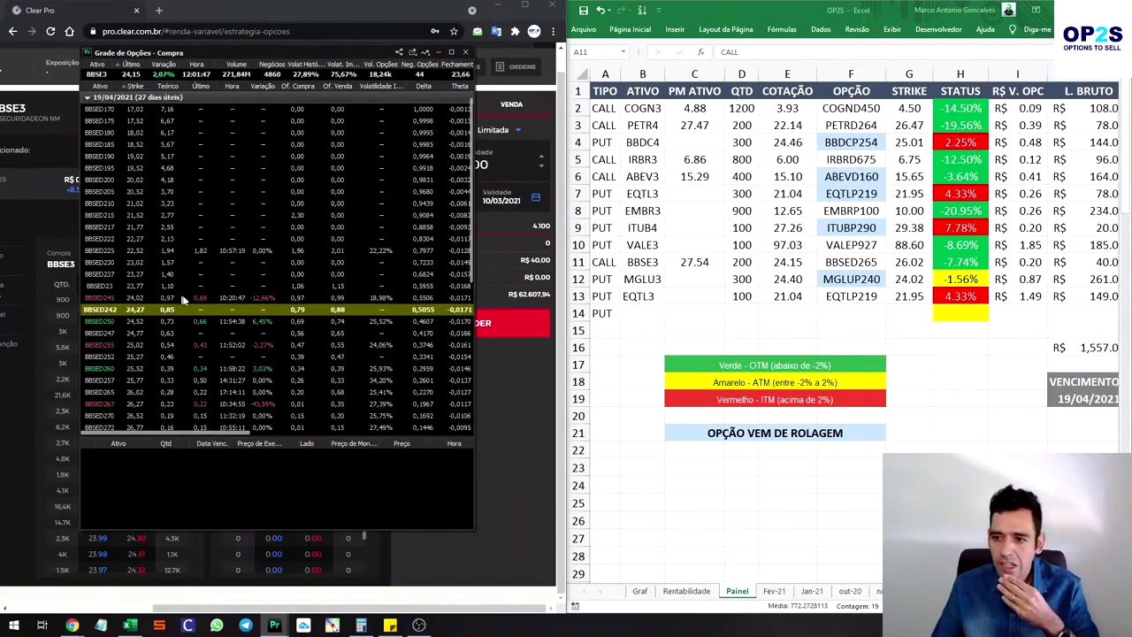
{"action": "scroll", "coordinate": [171, 323], "scroll_direction": "down", "scroll_amount": 2}
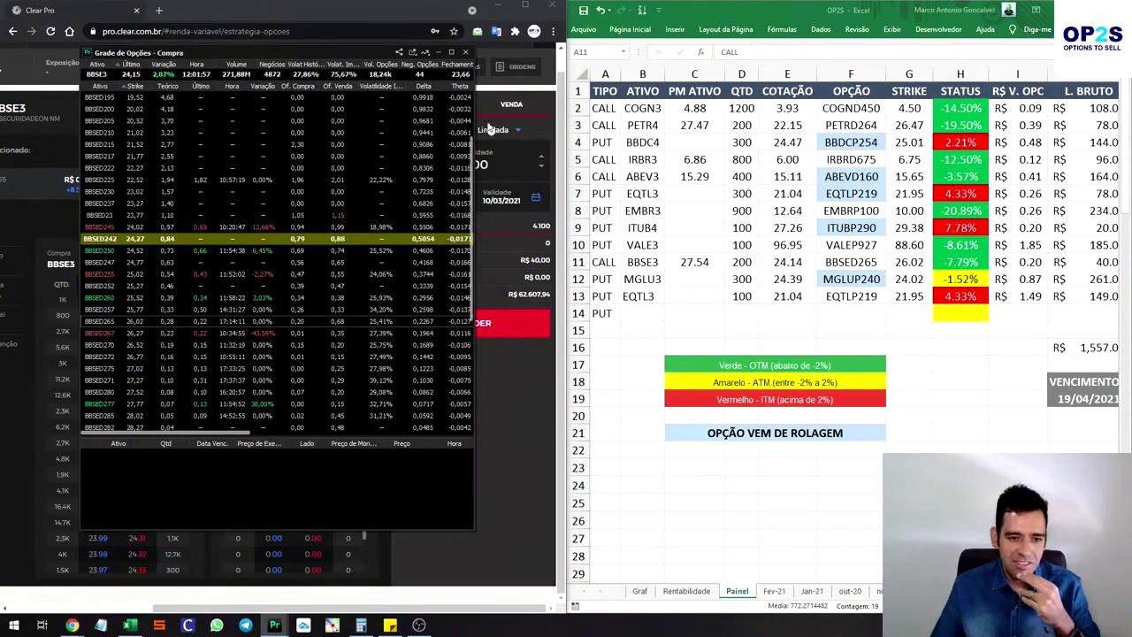
{"action": "left_click", "coordinate": [439, 52]}
{"action": "type", "text": "R$ 0,50"}
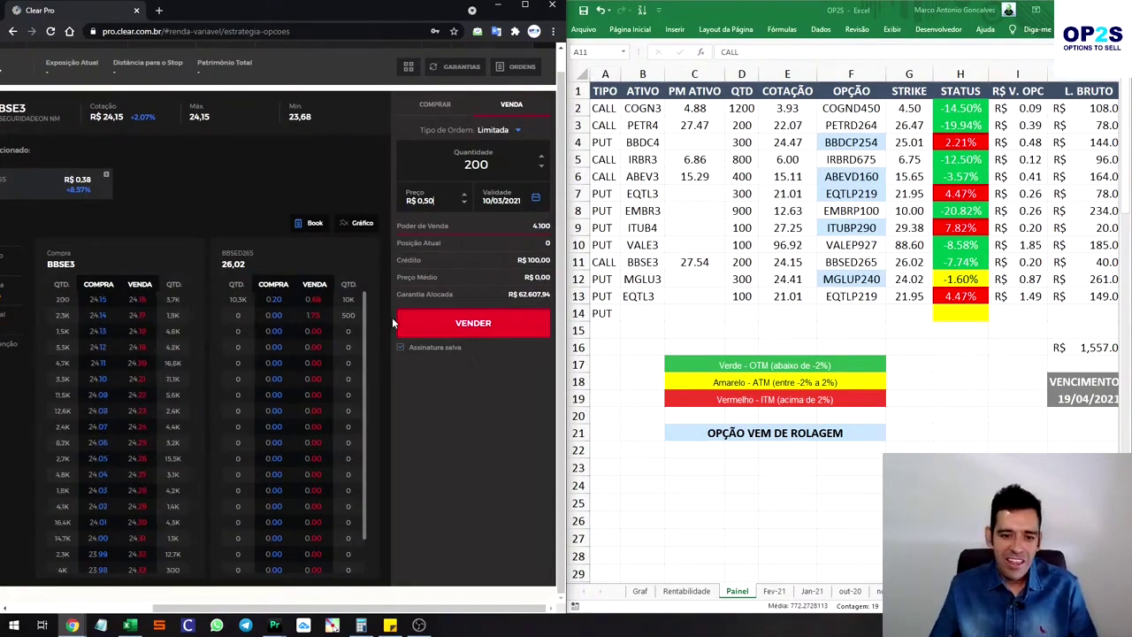
Send the 200-lot BBSED265 sale at R$ 0.50 and cancel it when unfilled.
{"action": "left_click", "coordinate": [451, 320]}
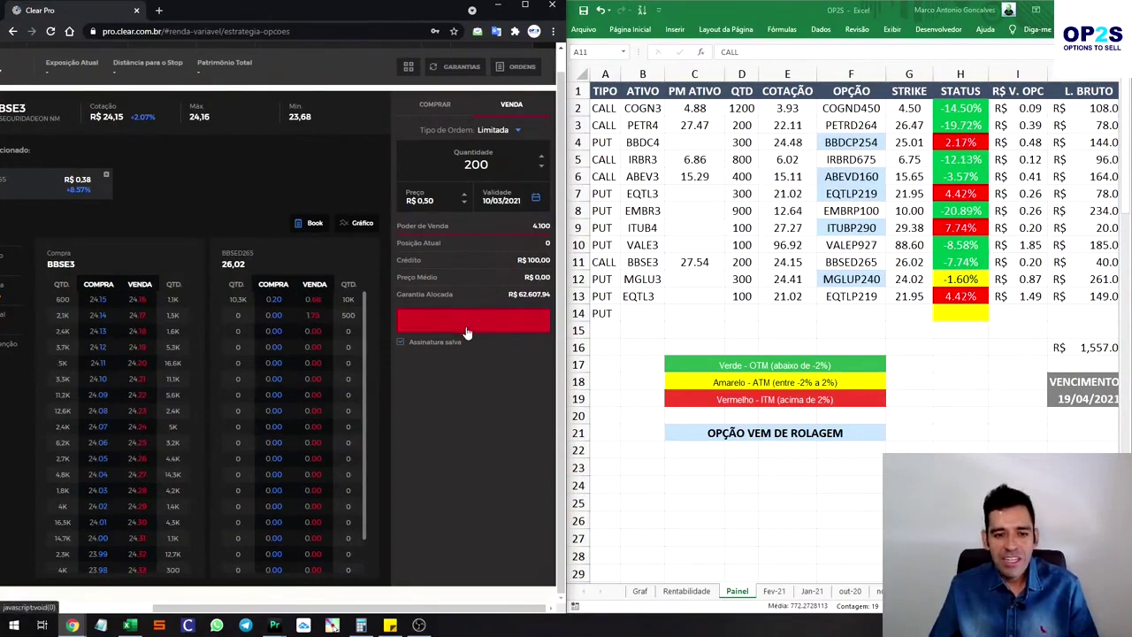
{"action": "left_click", "coordinate": [522, 67]}
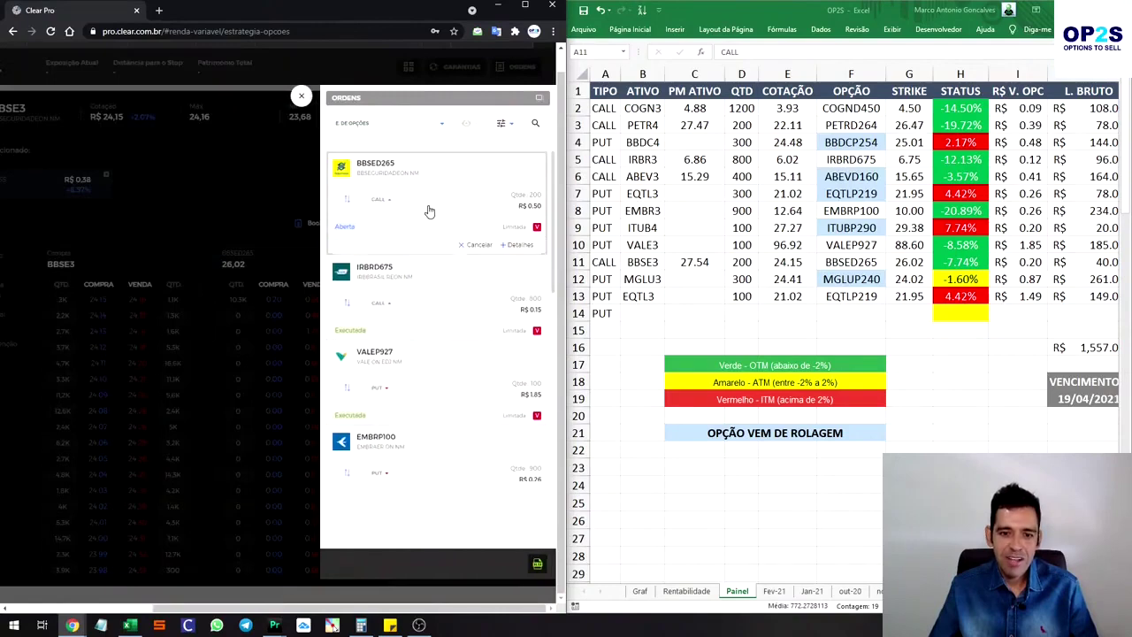
{"action": "left_click", "coordinate": [477, 244]}
{"action": "left_click", "coordinate": [485, 248]}
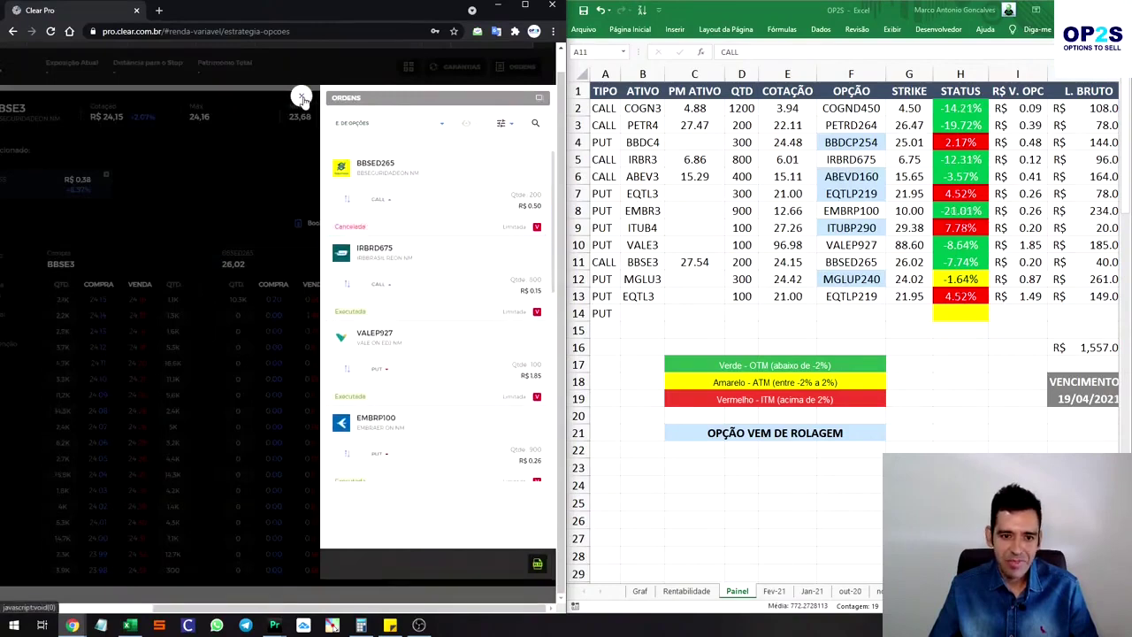
{"action": "left_click", "coordinate": [302, 97]}
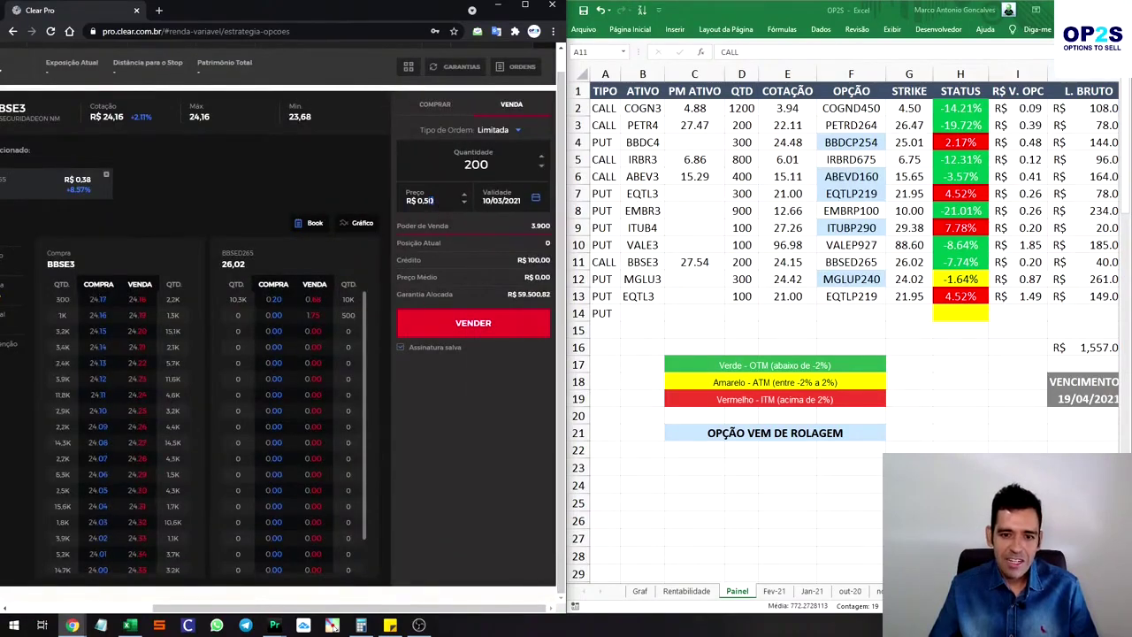
Resend the sale at R$ 0.40 and cancel that unfilled order.
{"action": "type", "text": "40"}
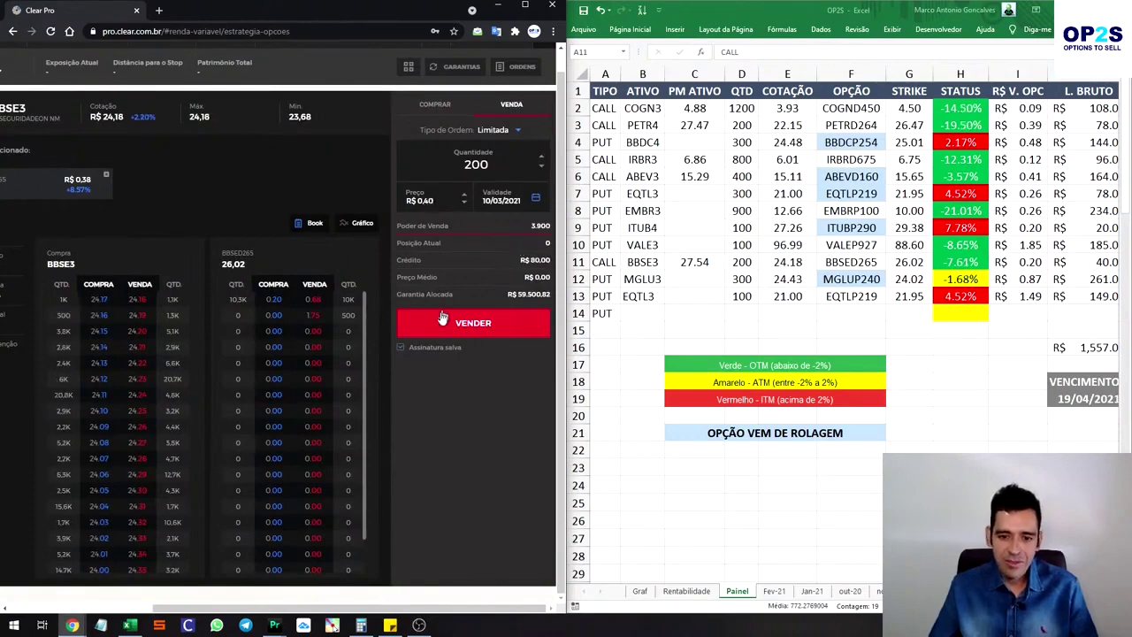
{"action": "left_click", "coordinate": [444, 323]}
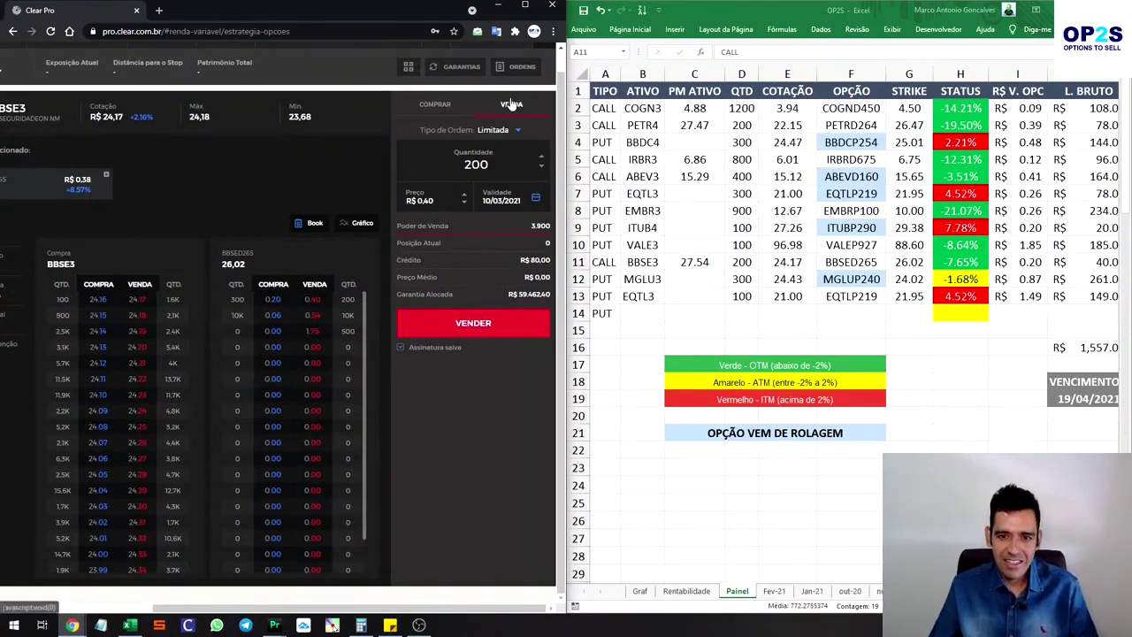
{"action": "left_click", "coordinate": [520, 67]}
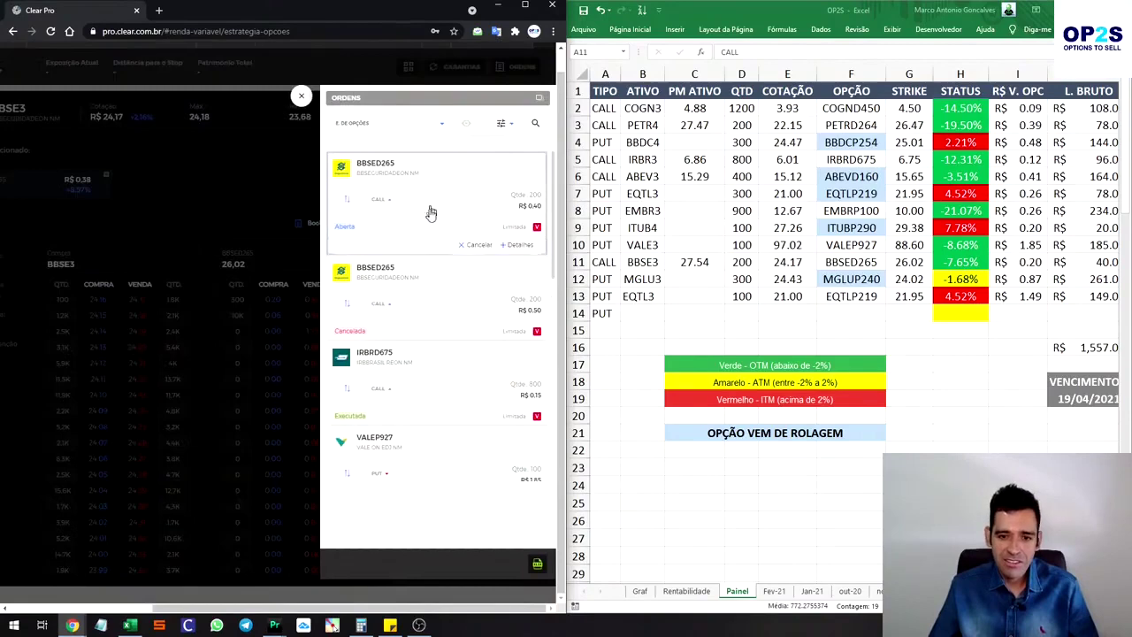
{"action": "left_click", "coordinate": [477, 250]}
{"action": "left_click", "coordinate": [299, 97]}
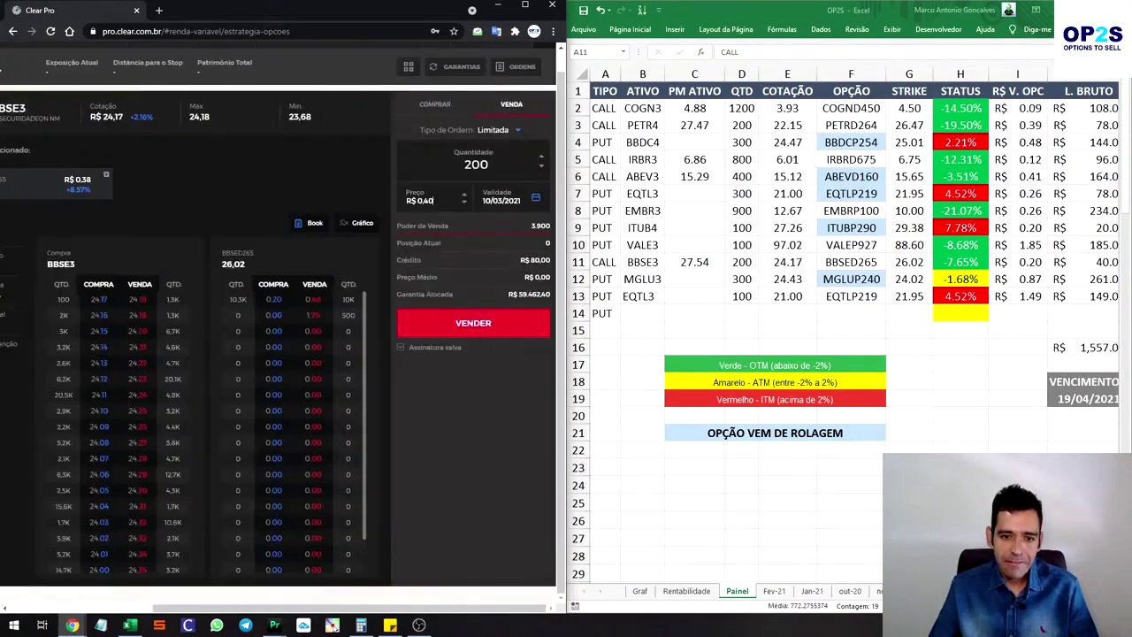
Resend at R$ 0.30, cancel it, then place the sale at R$ 0.29.
{"action": "type", "text": ","}
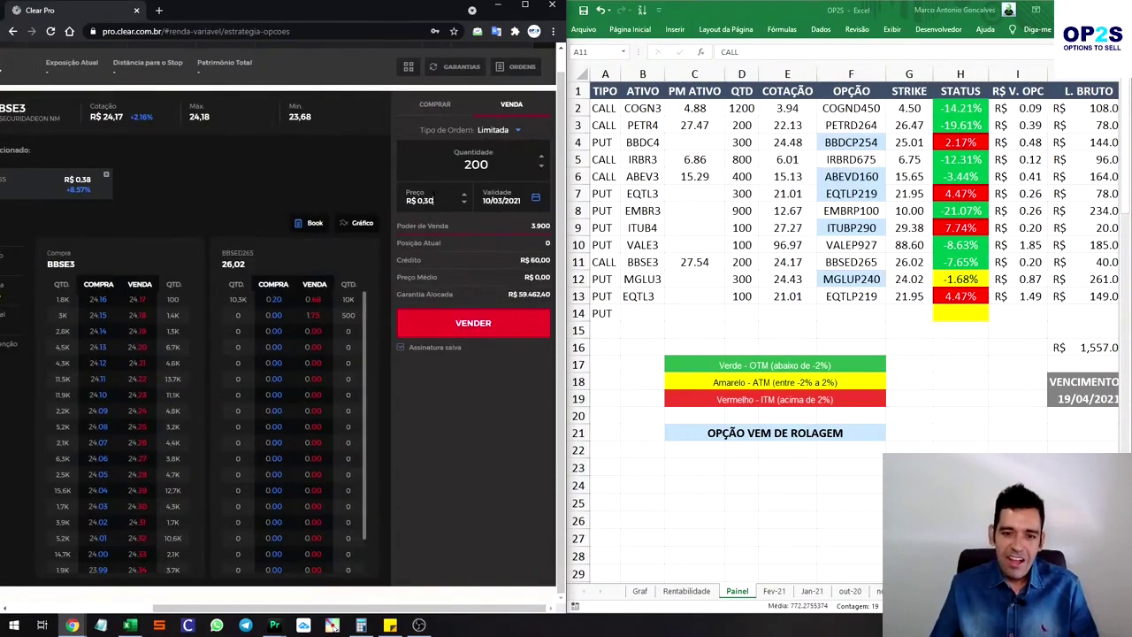
{"action": "left_click", "coordinate": [474, 323]}
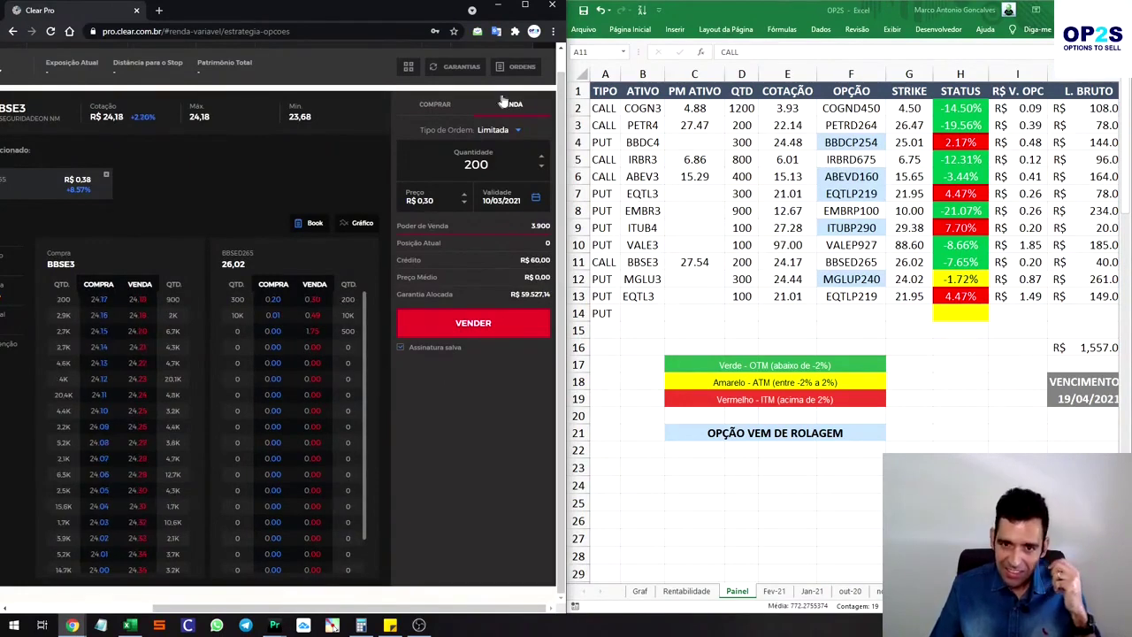
{"action": "left_click", "coordinate": [518, 66]}
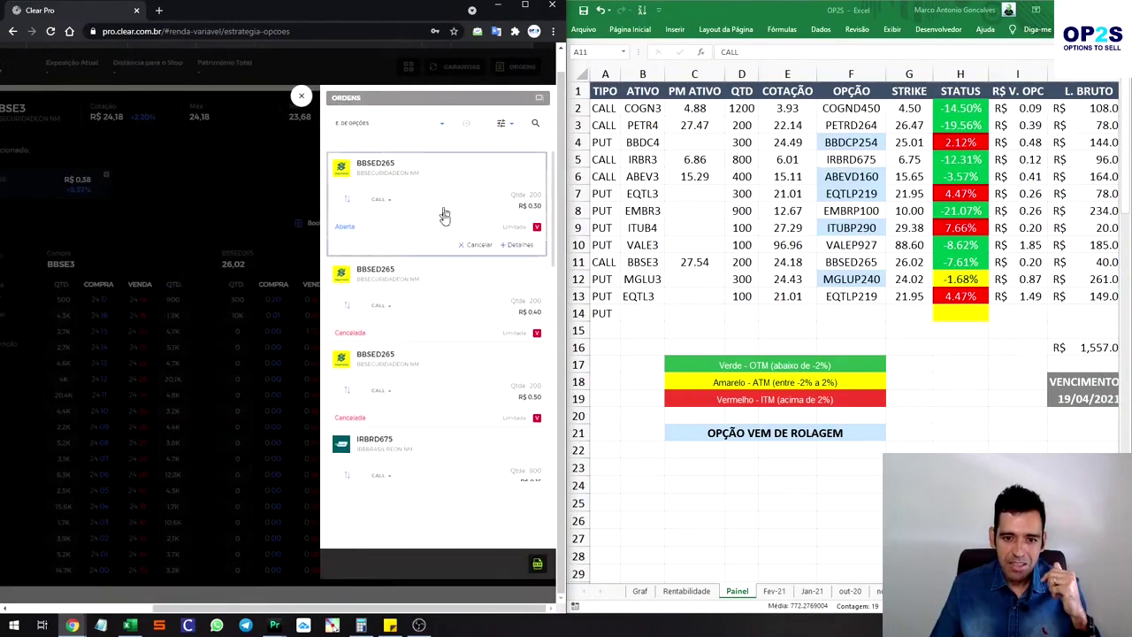
{"action": "left_click", "coordinate": [478, 244]}
{"action": "left_click", "coordinate": [300, 95]}
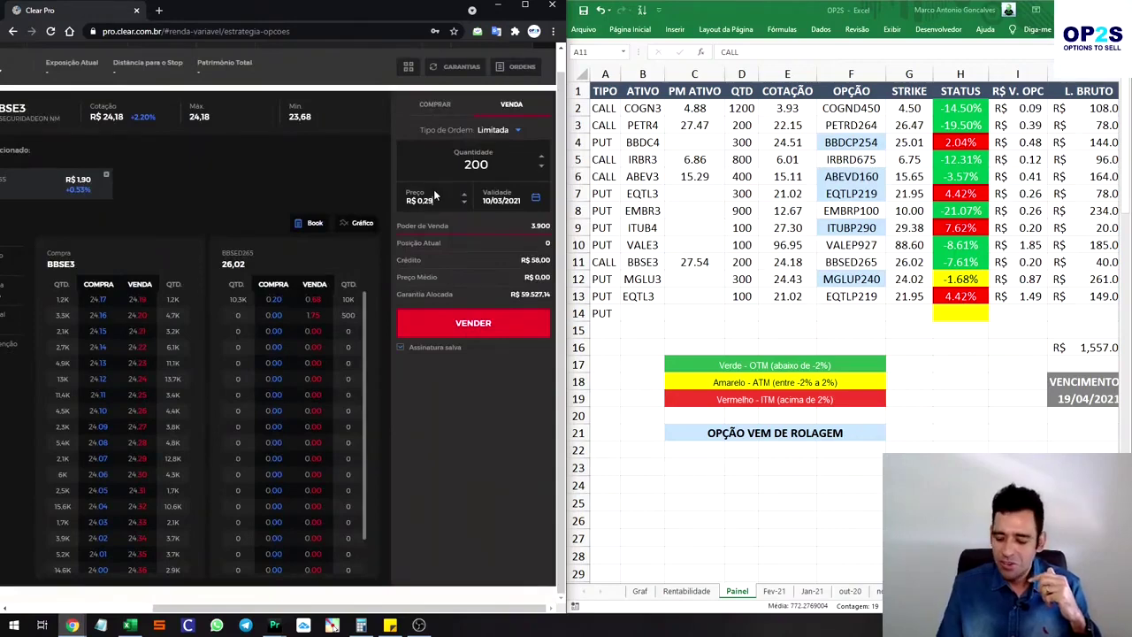
{"action": "left_click", "coordinate": [432, 328]}
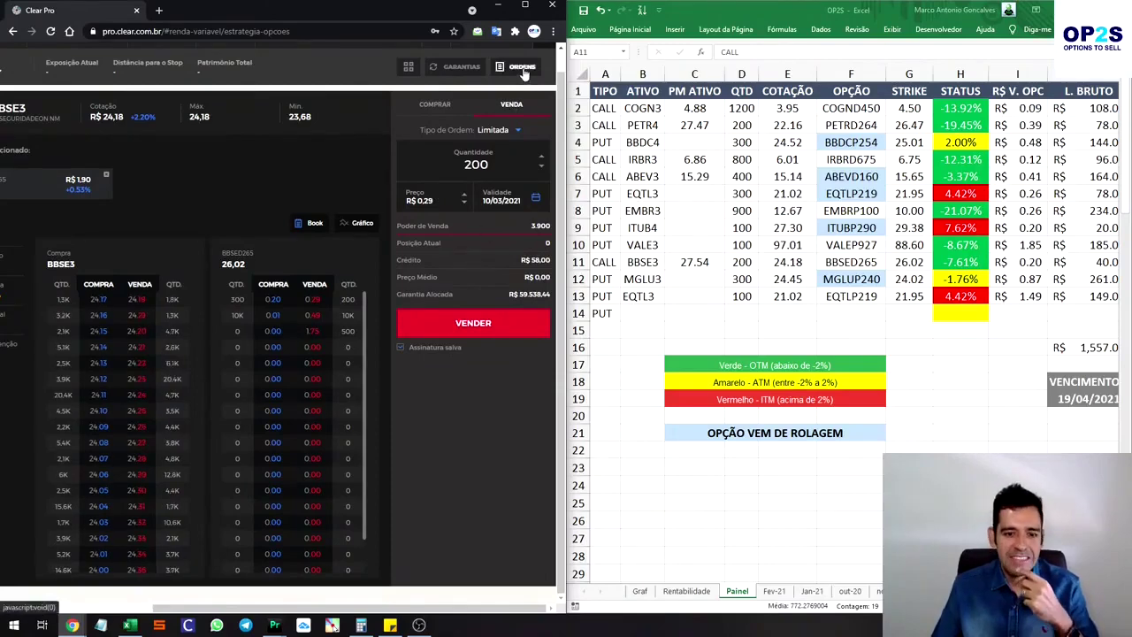
{"action": "left_click", "coordinate": [522, 67]}
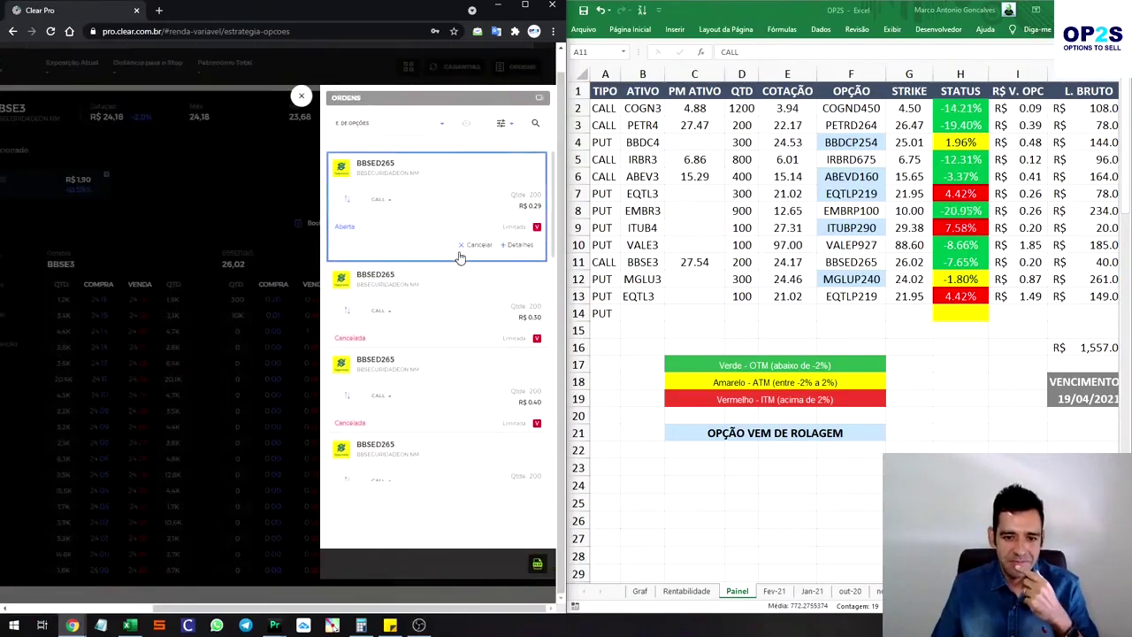
Cancel the R$ 0.29 order, resend at R$ 0.28, and cancel that too.
{"action": "left_click", "coordinate": [461, 247]}
{"action": "left_click", "coordinate": [301, 96]}
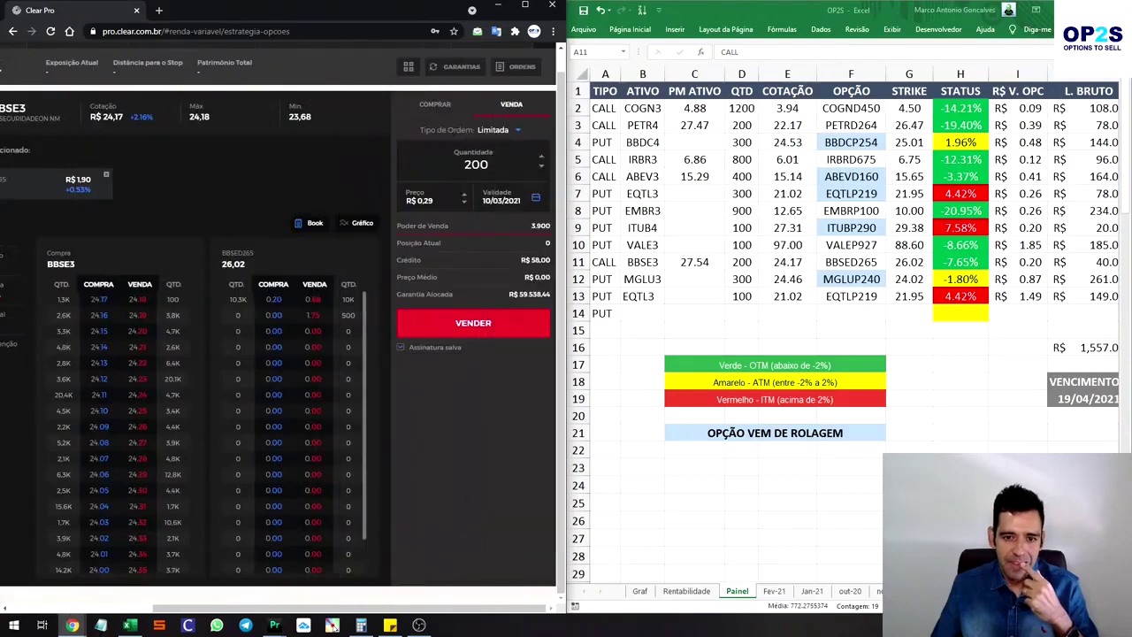
{"action": "key", "text": "BackSpace"}
{"action": "type", "text": "8"}
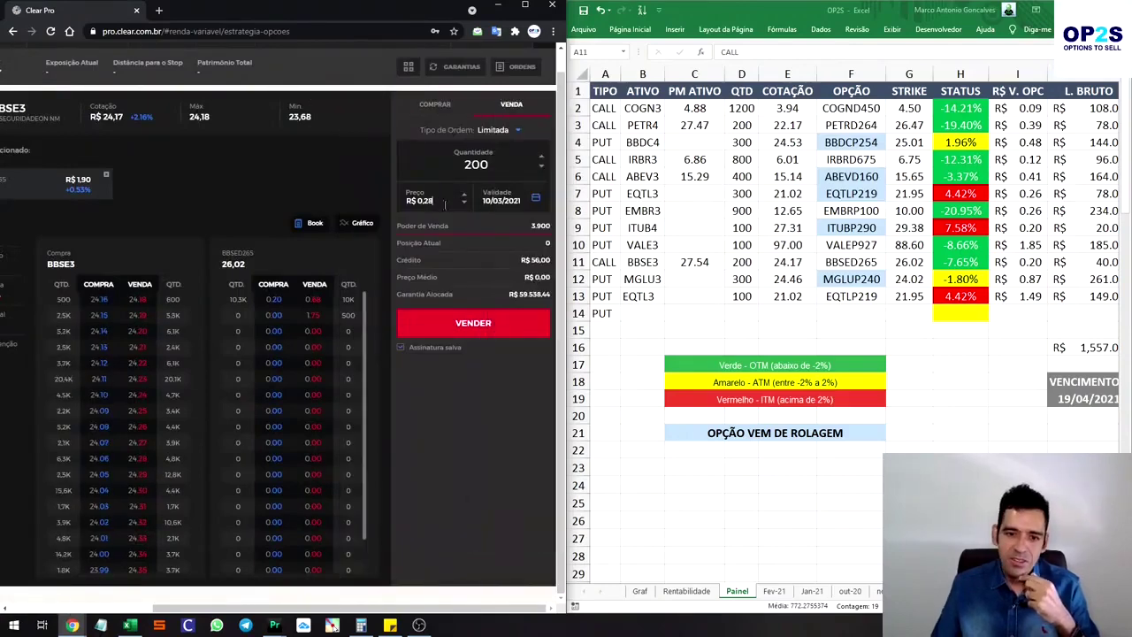
{"action": "left_click", "coordinate": [463, 314]}
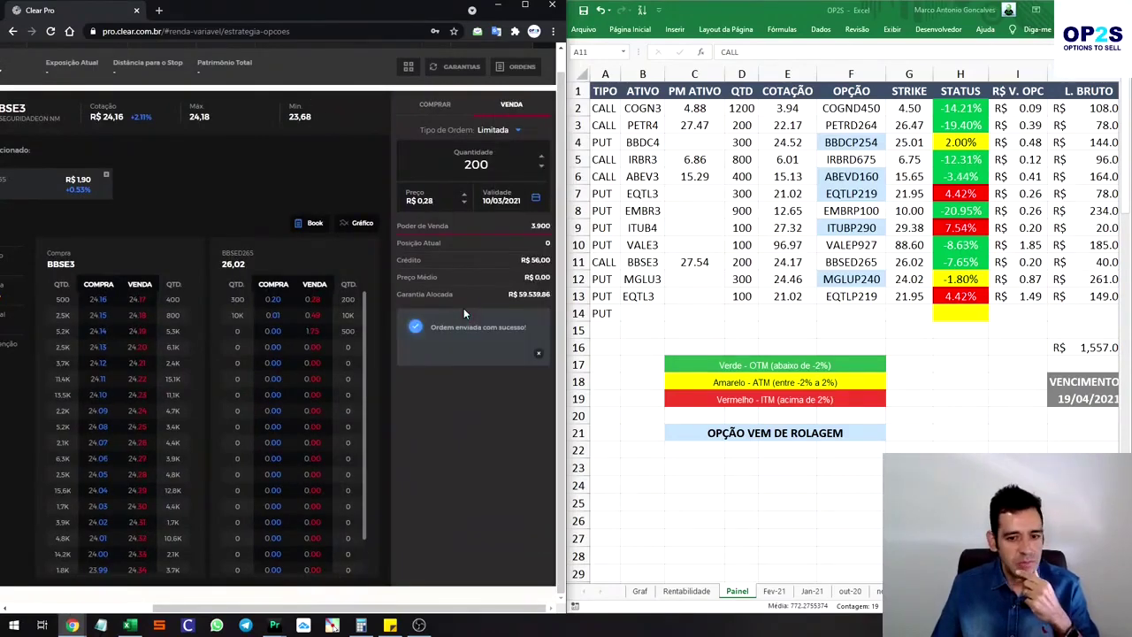
{"action": "left_click", "coordinate": [517, 70]}
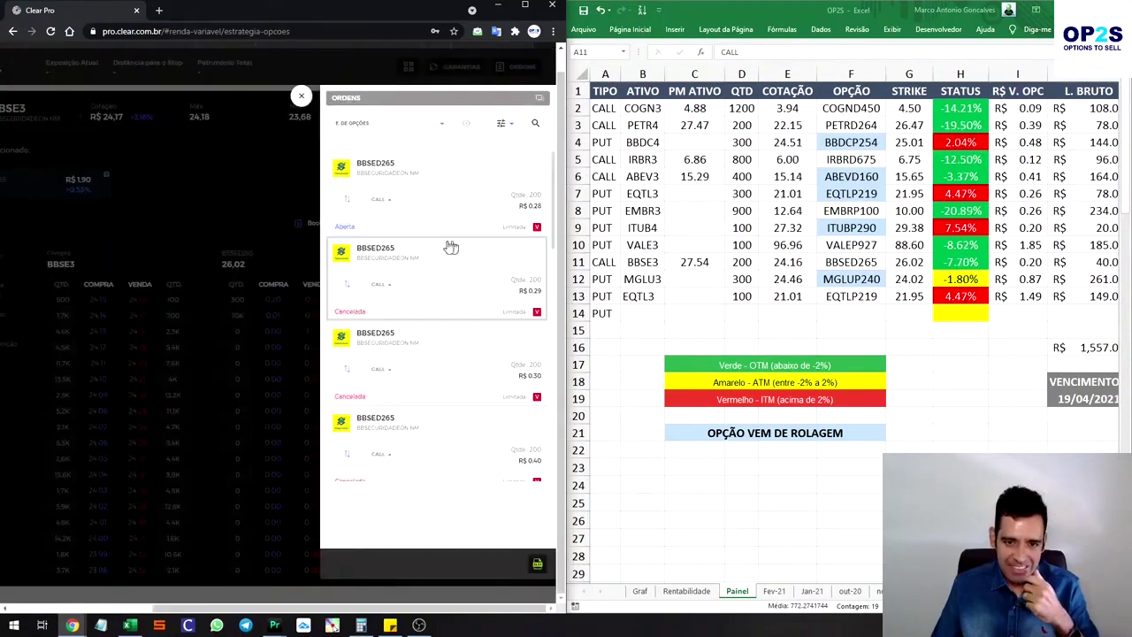
{"action": "left_click", "coordinate": [477, 245]}
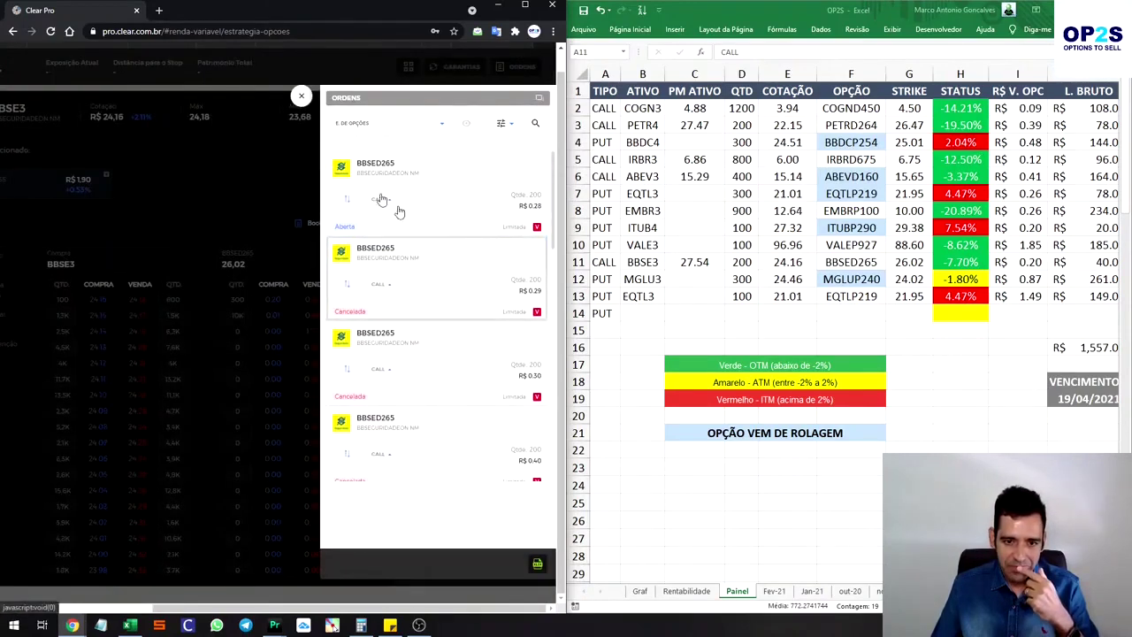
{"action": "left_click", "coordinate": [299, 97]}
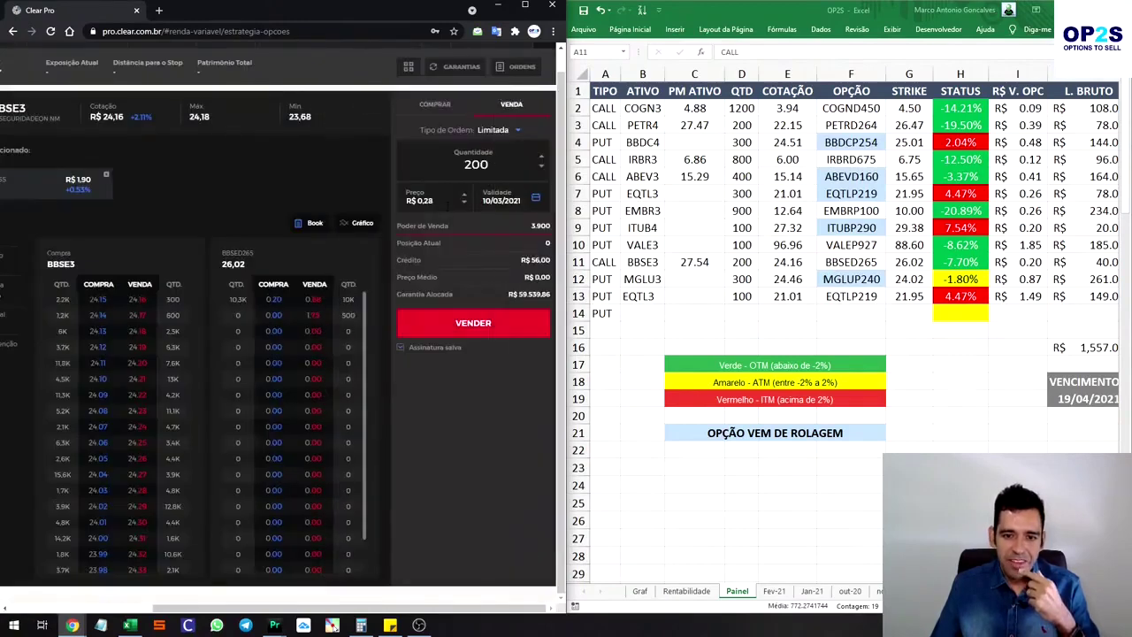
Resend the sale at R$ 0.27 and cancel it when unfilled.
{"action": "type", "text": "7"}
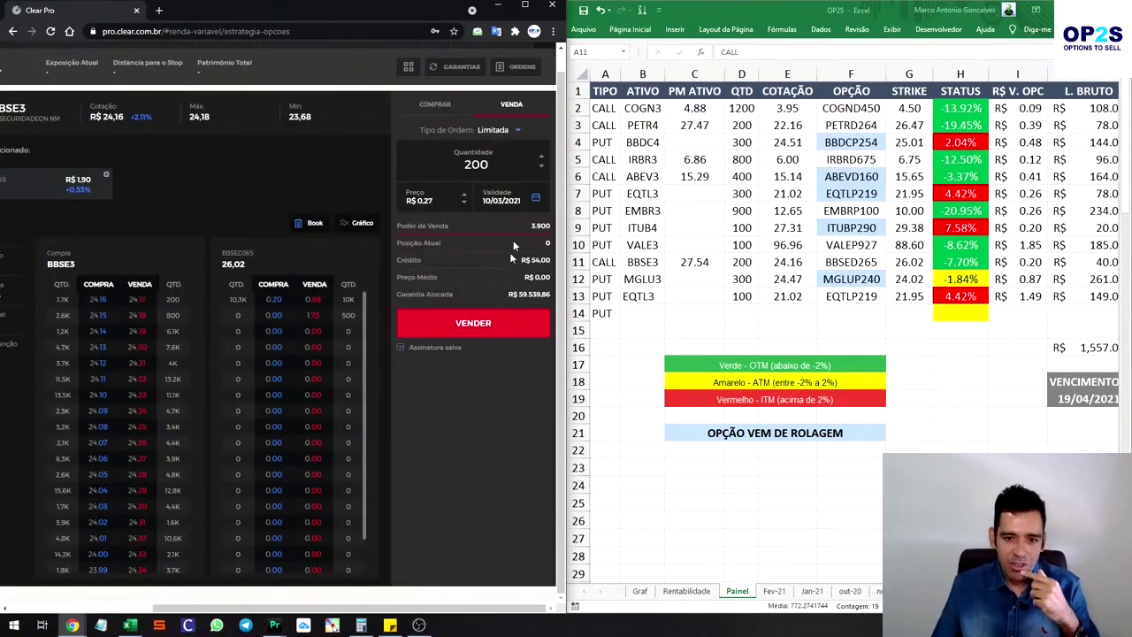
{"action": "left_click", "coordinate": [474, 326]}
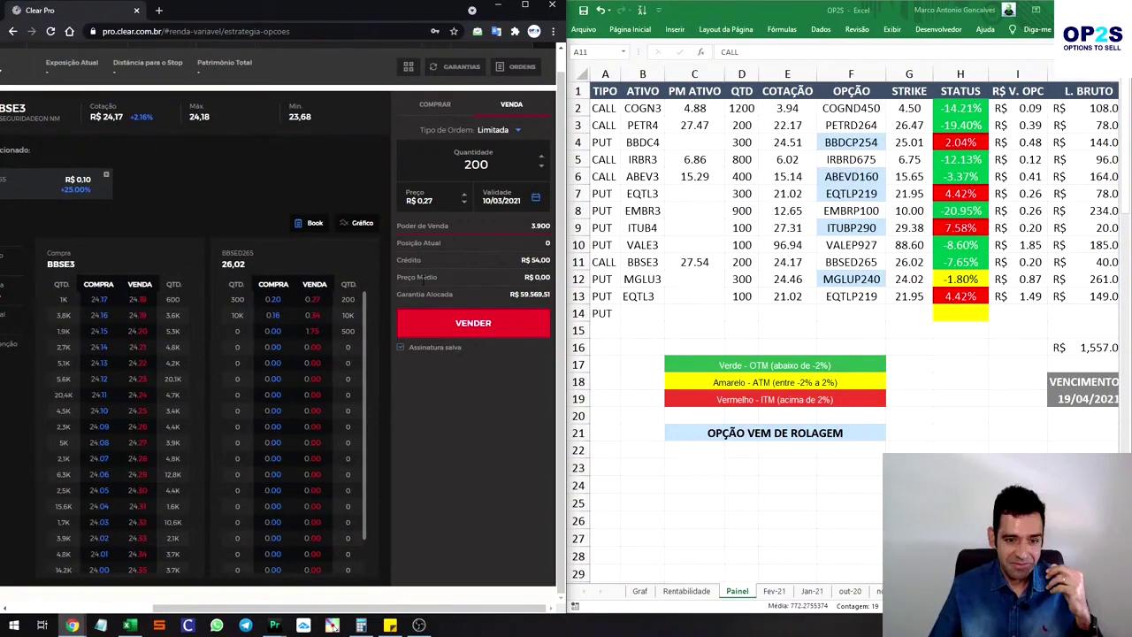
{"action": "left_click", "coordinate": [516, 66]}
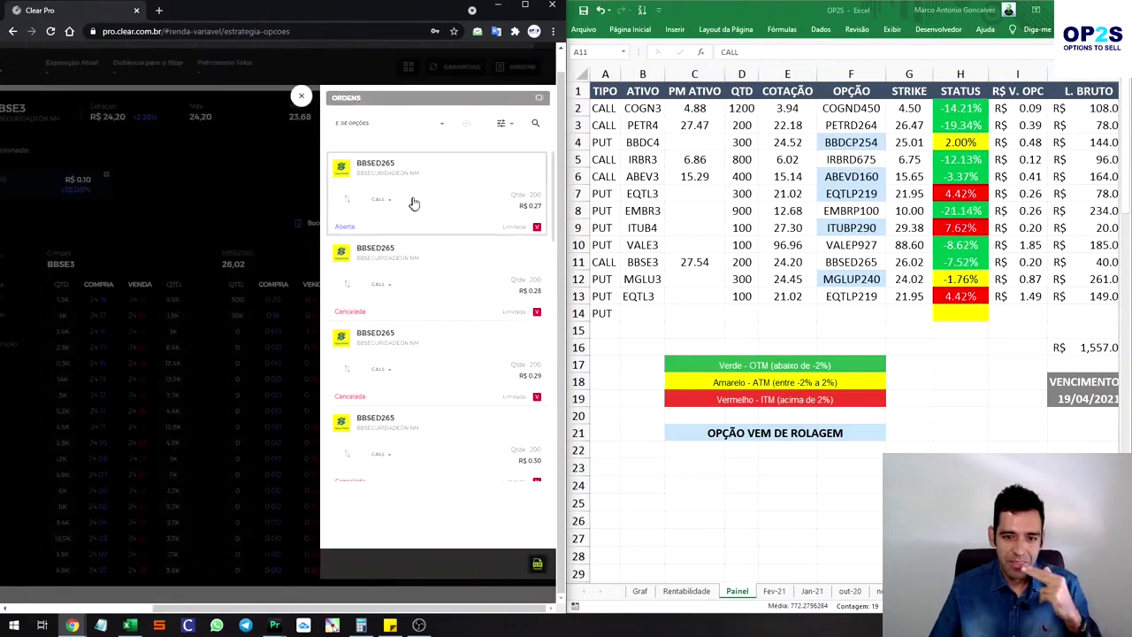
{"action": "left_click", "coordinate": [470, 256]}
{"action": "left_click", "coordinate": [471, 316]}
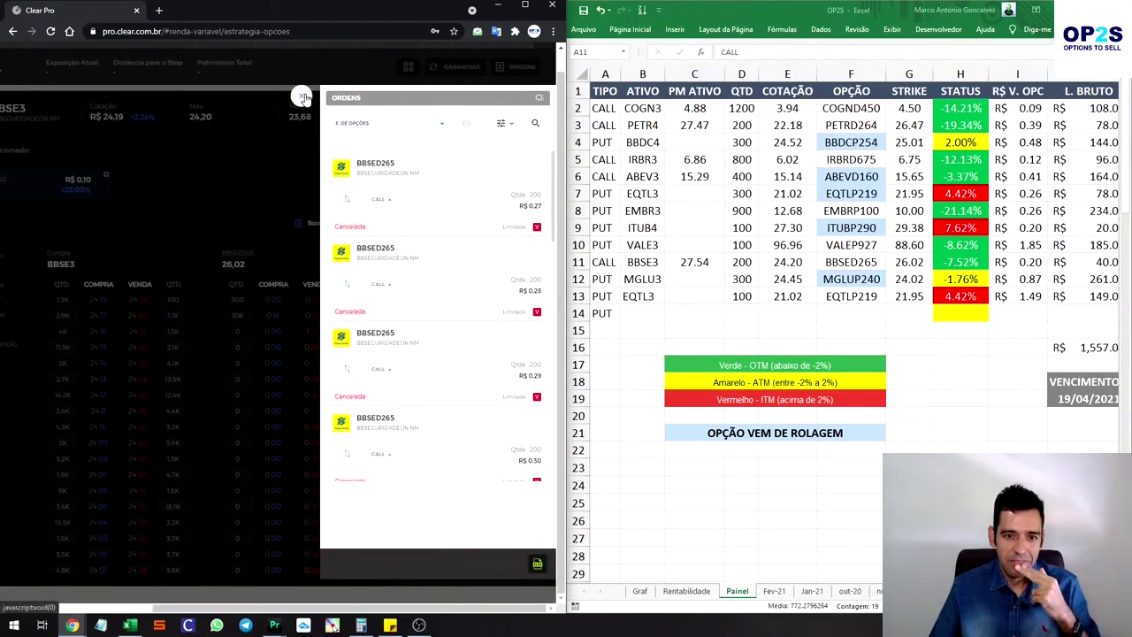
{"action": "left_click", "coordinate": [301, 95]}
Resend the 200-lot sale at R$ 0.25 and confirm it executed.
{"action": "left_click", "coordinate": [464, 204]}
{"action": "left_click", "coordinate": [463, 204]}
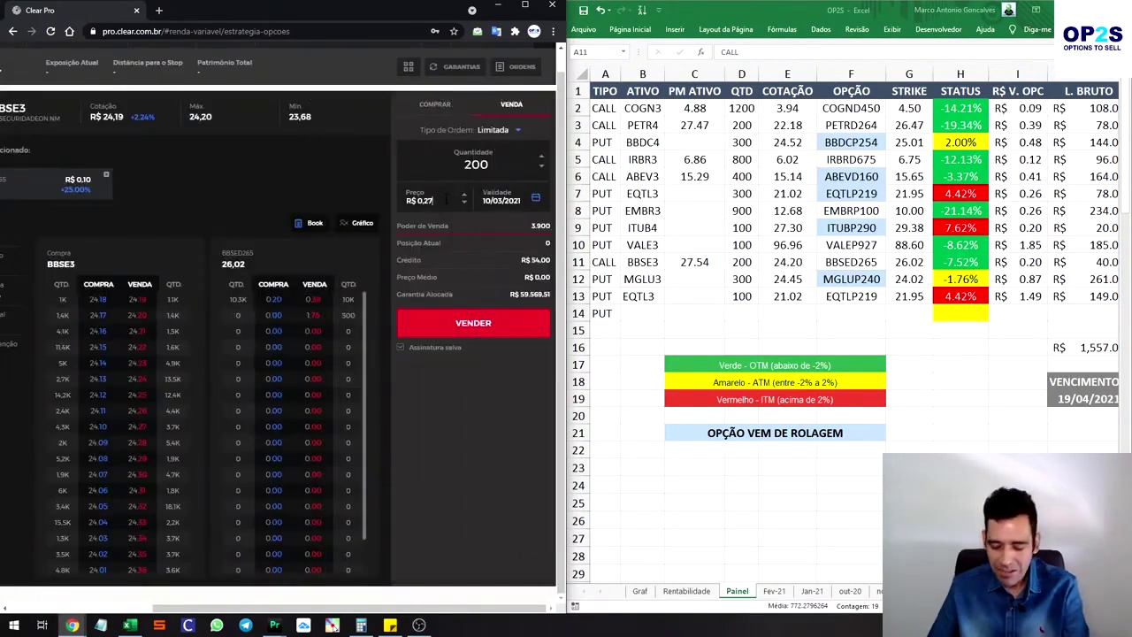
{"action": "left_click", "coordinate": [477, 327]}
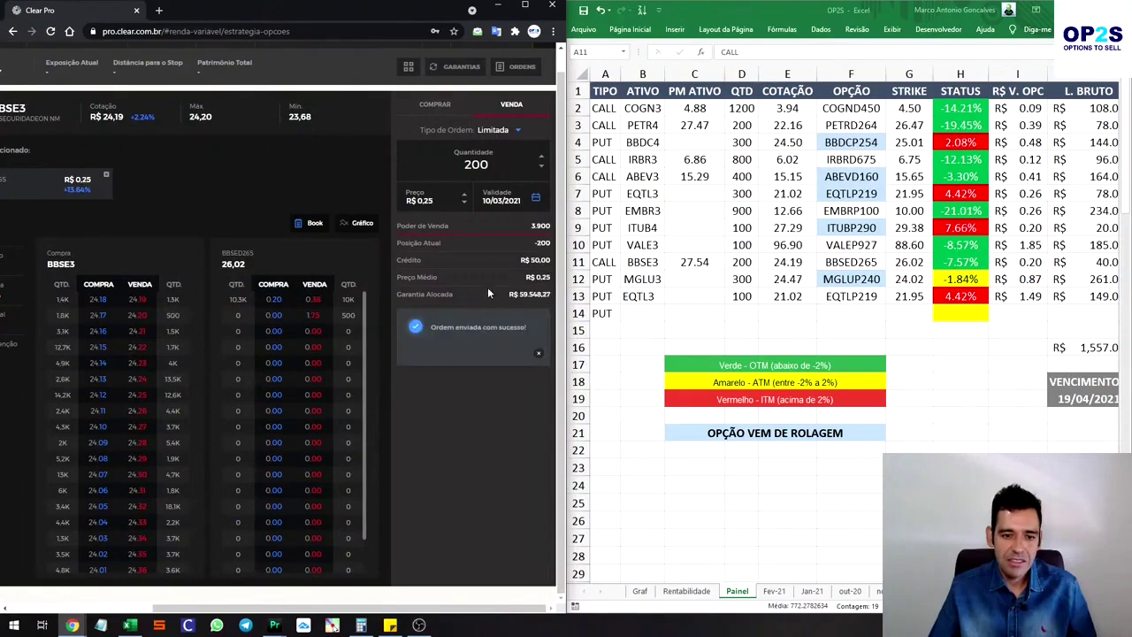
{"action": "left_click", "coordinate": [516, 69]}
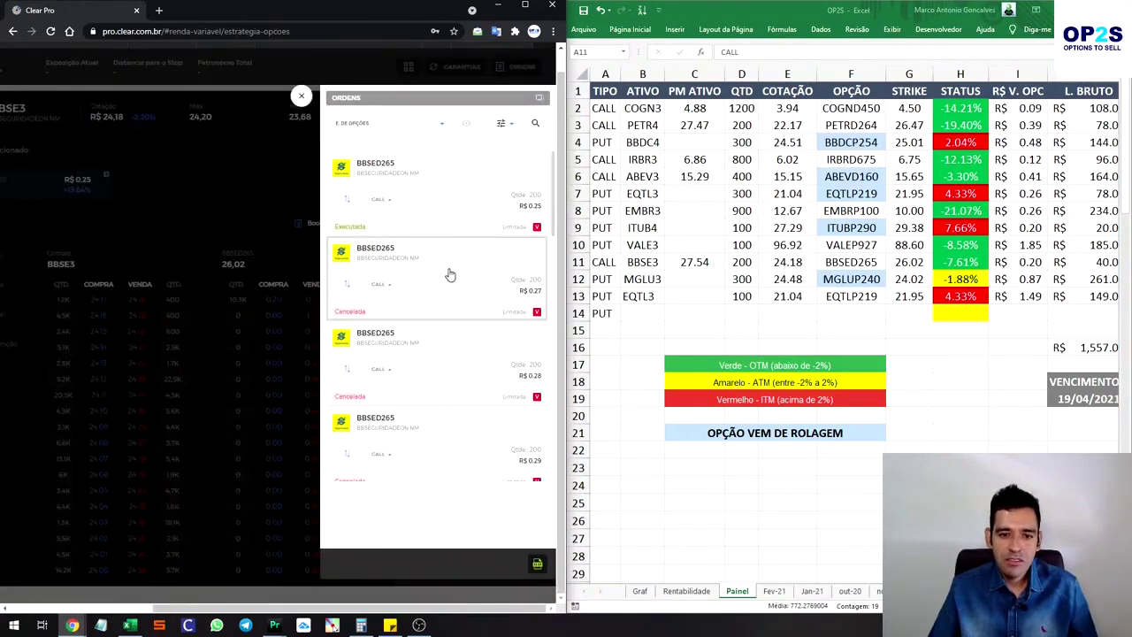
{"action": "left_click", "coordinate": [444, 209]}
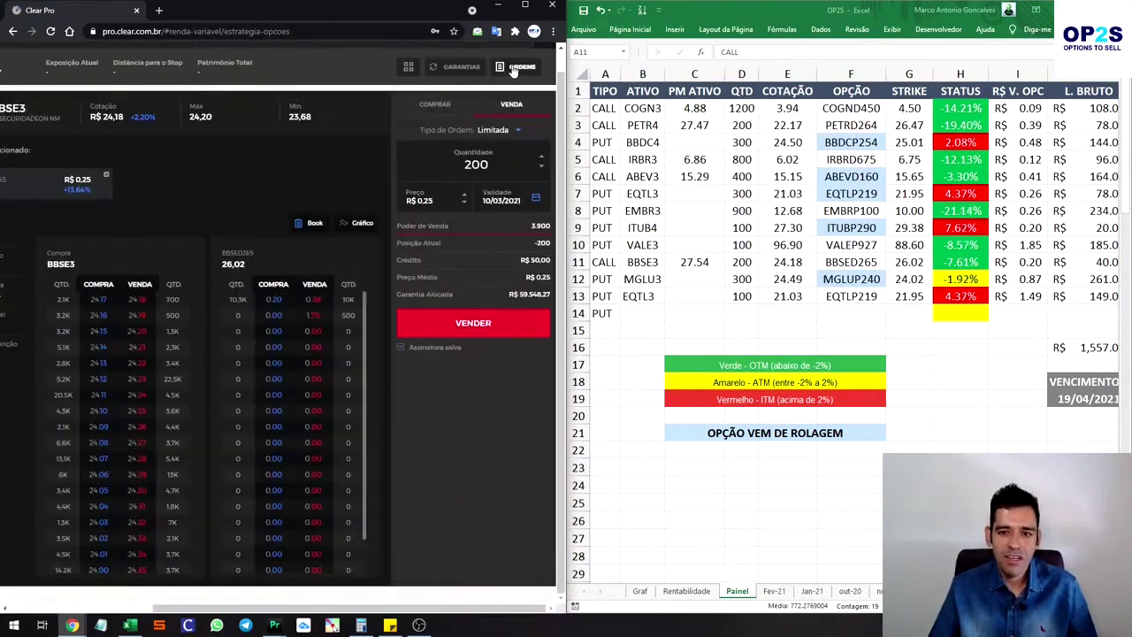
{"action": "left_click", "coordinate": [515, 68]}
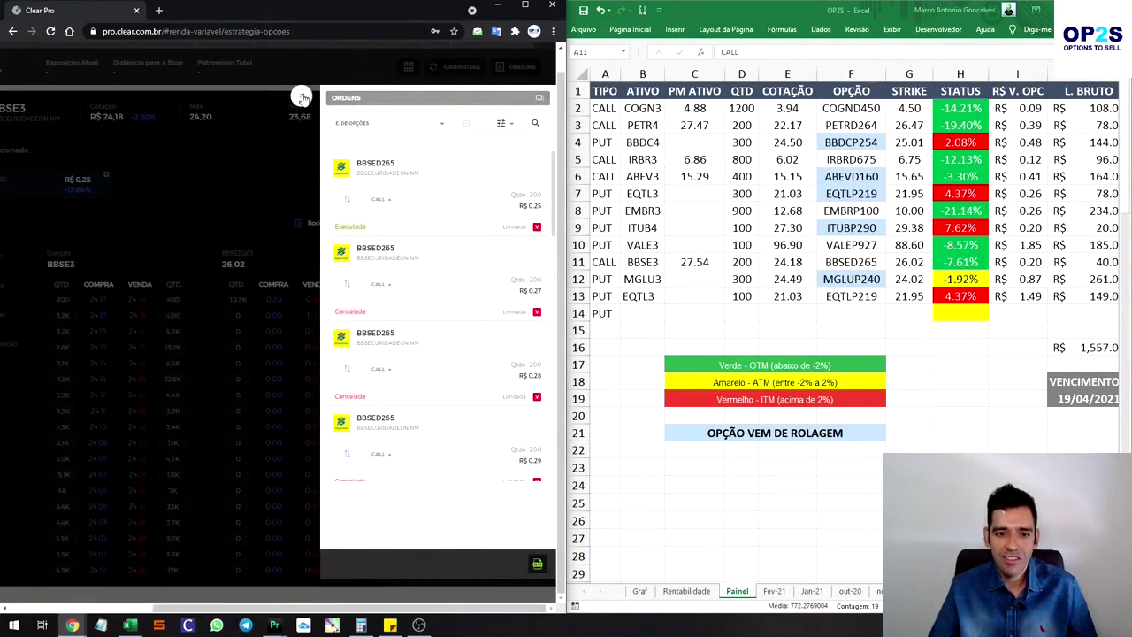
{"action": "left_click", "coordinate": [300, 94]}
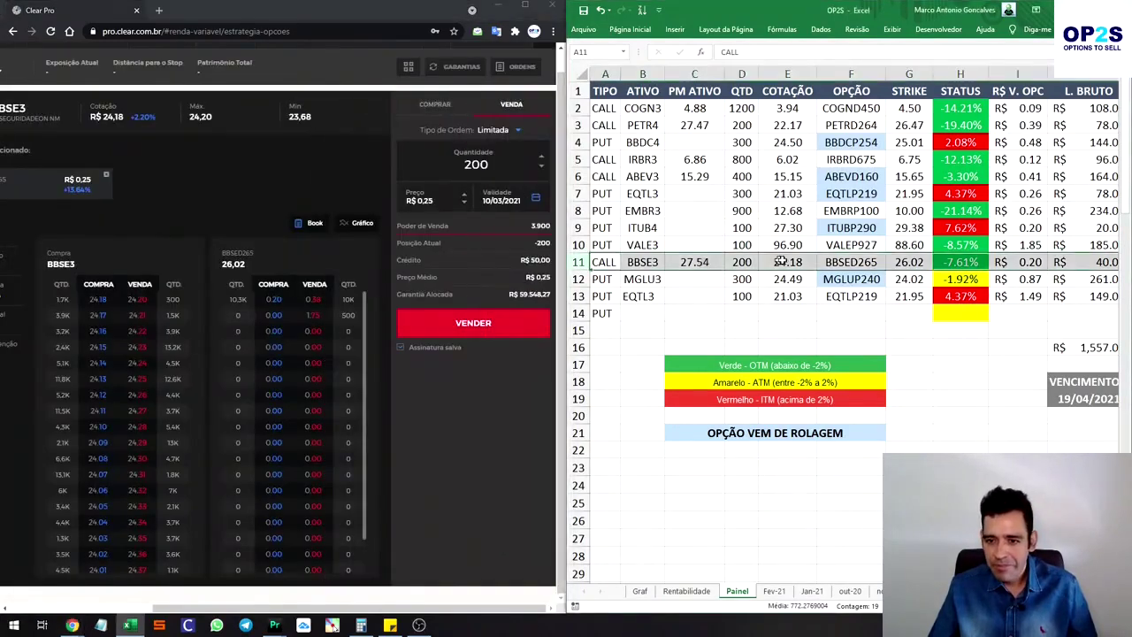
Enter 0.25 as the BBSE3 option value in cell I11.
{"action": "left_click", "coordinate": [1021, 262]}
{"action": "type", "text": "0.2"}
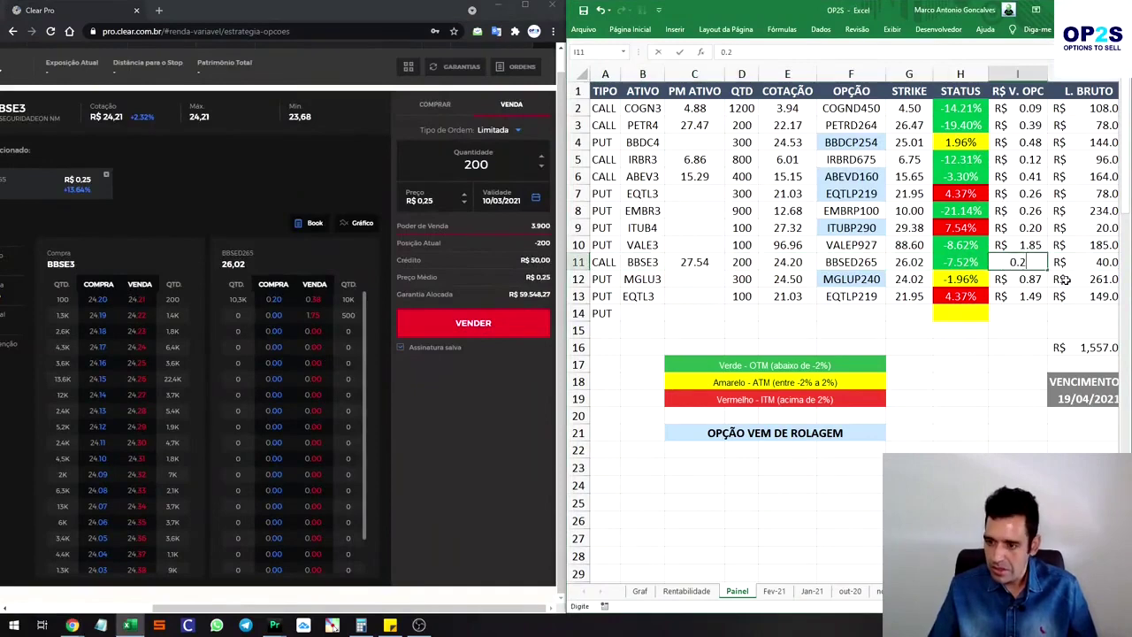
{"action": "type", "text": "5"}
{"action": "key", "text": "Return"}
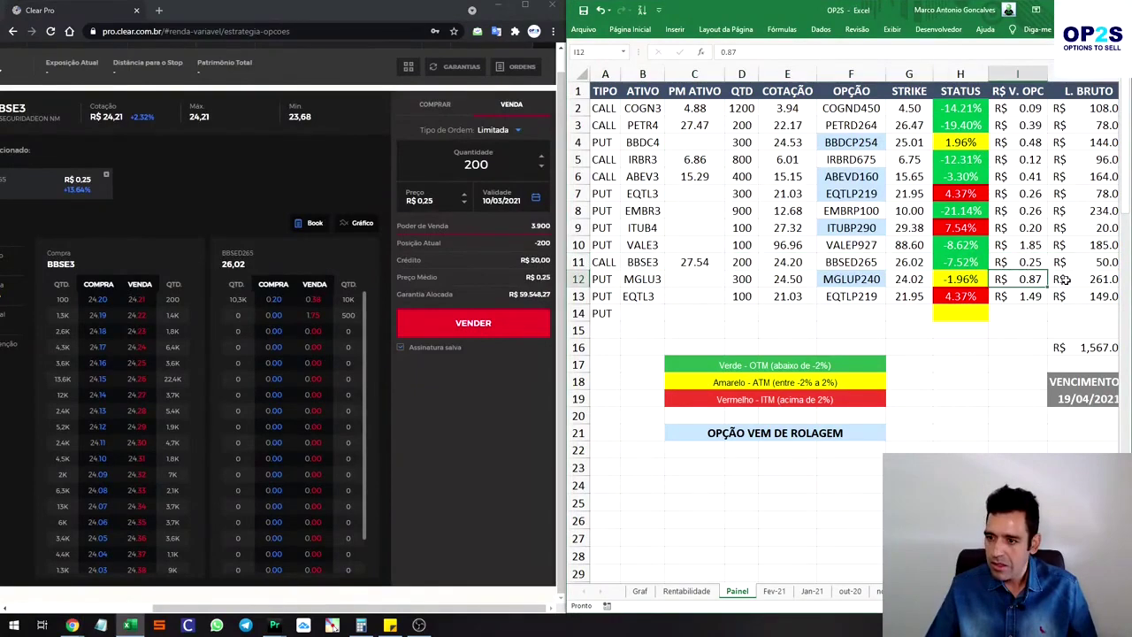
Move the selection to cell A13 on the EQTL3 row.
{"action": "key", "text": "Left"}
{"action": "key", "text": "Left"}
{"action": "key", "text": "Left"}
{"action": "key", "text": "Up"}
{"action": "key", "text": "Down"}
{"action": "key", "text": "Left"}
{"action": "key", "text": "Right"}
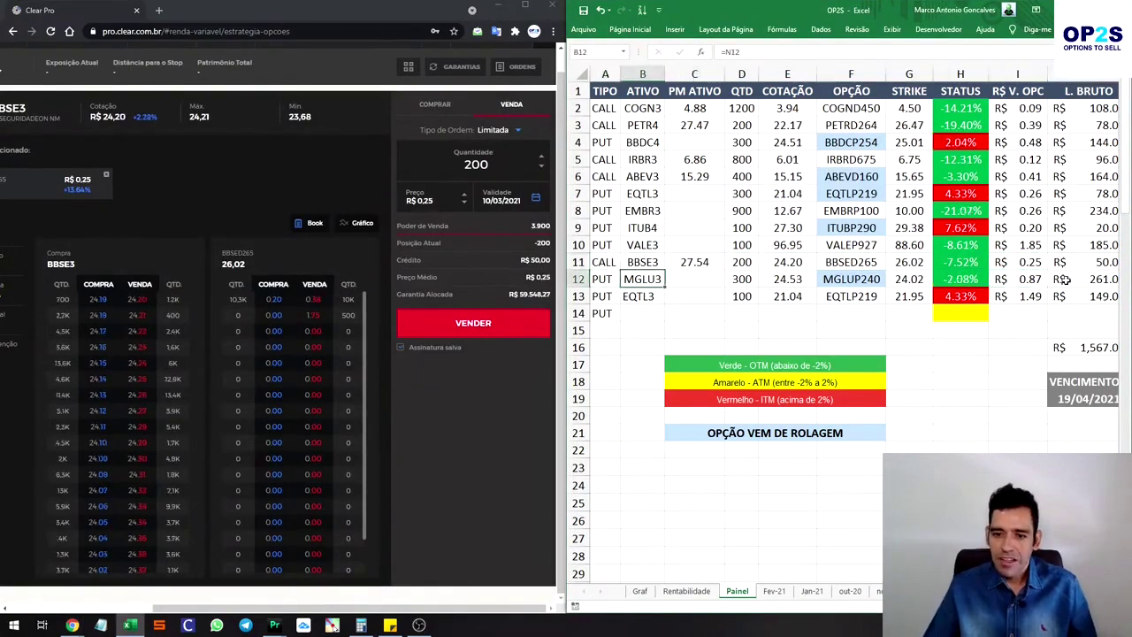
{"action": "key", "text": "Down"}
{"action": "key", "text": "Left"}
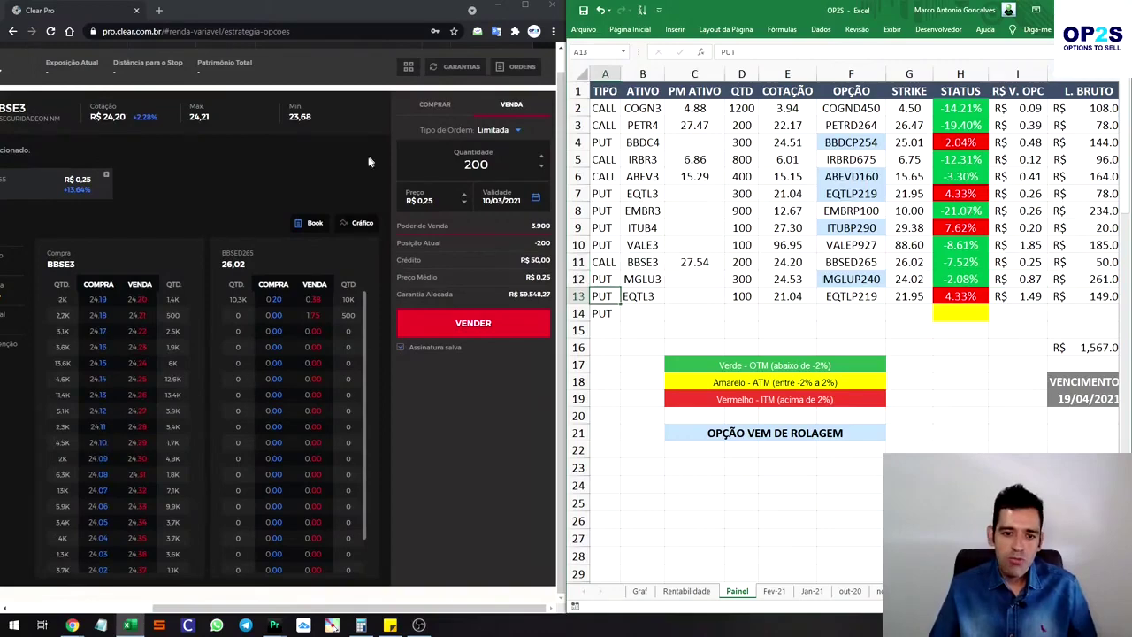
{"action": "mouse_move", "coordinate": [301, 608]}
{"action": "left_mouse_down"}
{"action": "mouse_move", "coordinate": [149, 608]}
{"action": "mouse_move", "coordinate": [103, 412]}
{"action": "left_mouse_up"}
Change the Clear Pro underlying asset to EQTL3 via an 'eq' search.
{"action": "left_click", "coordinate": [88, 217]}
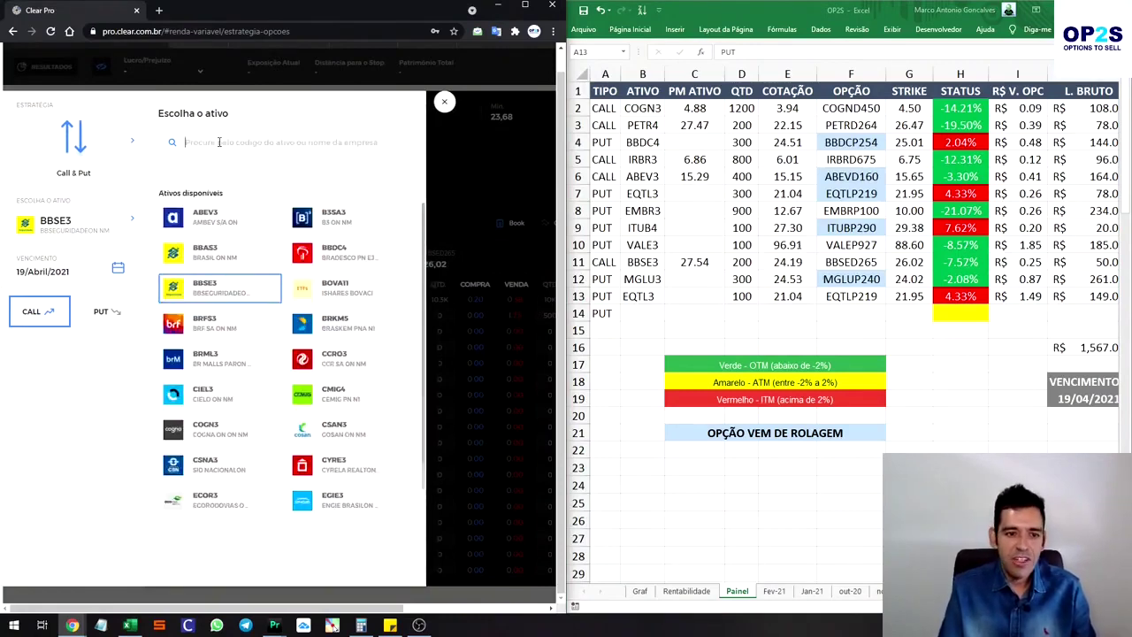
{"action": "left_click", "coordinate": [219, 141]}
{"action": "type", "text": "eq"}
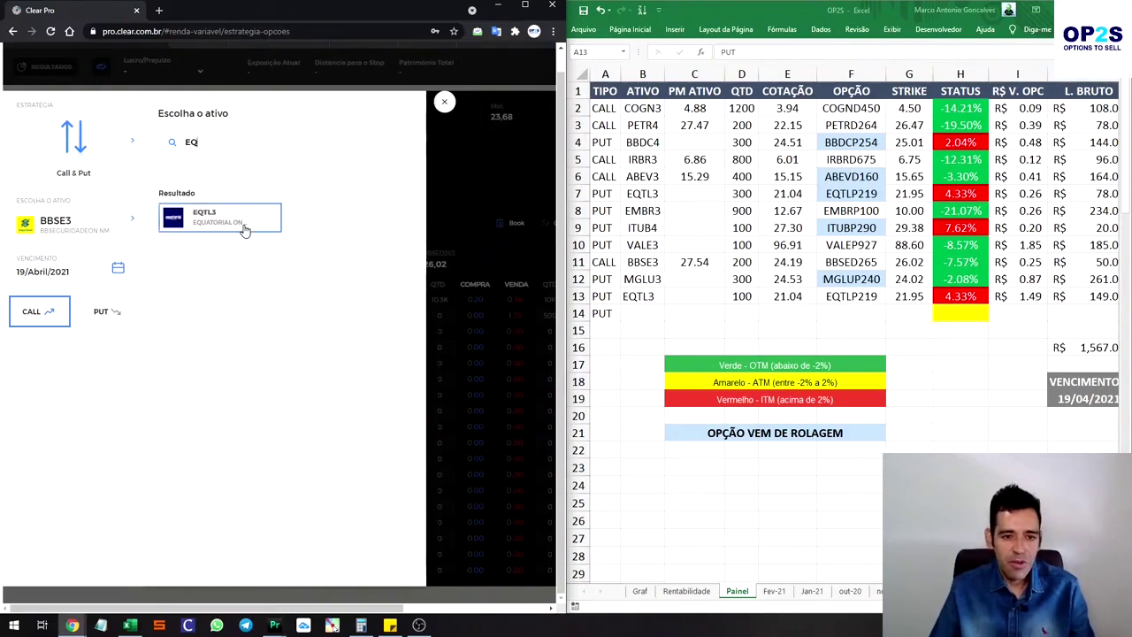
{"action": "left_click", "coordinate": [213, 219]}
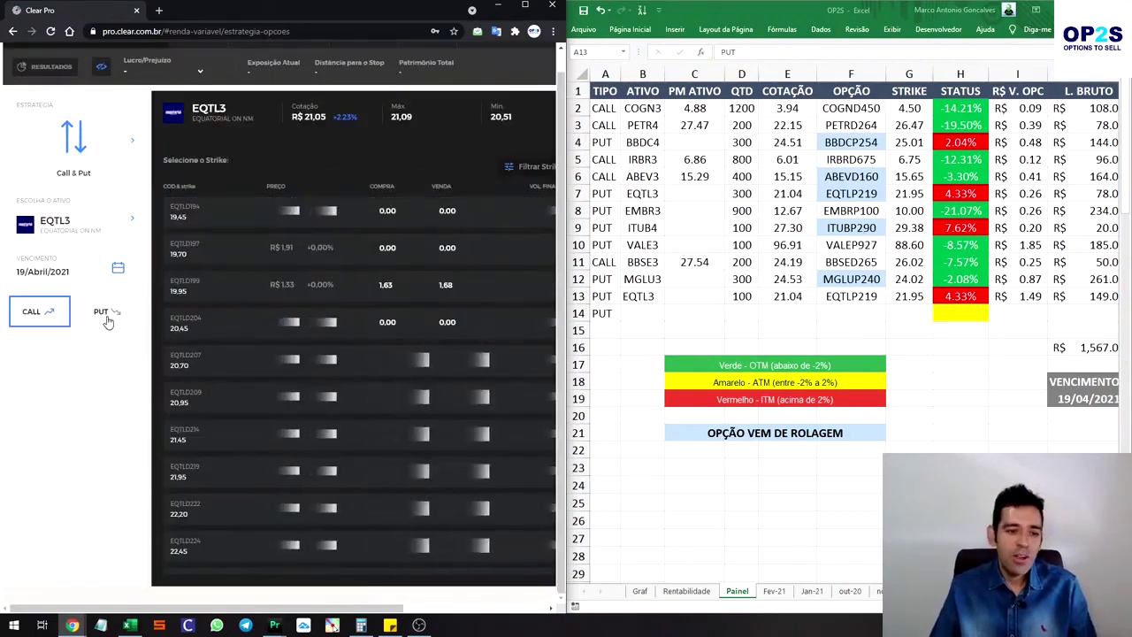
Show EQTL3 puts and select the EQTLP219 strike 21.95.
{"action": "left_click", "coordinate": [106, 317]}
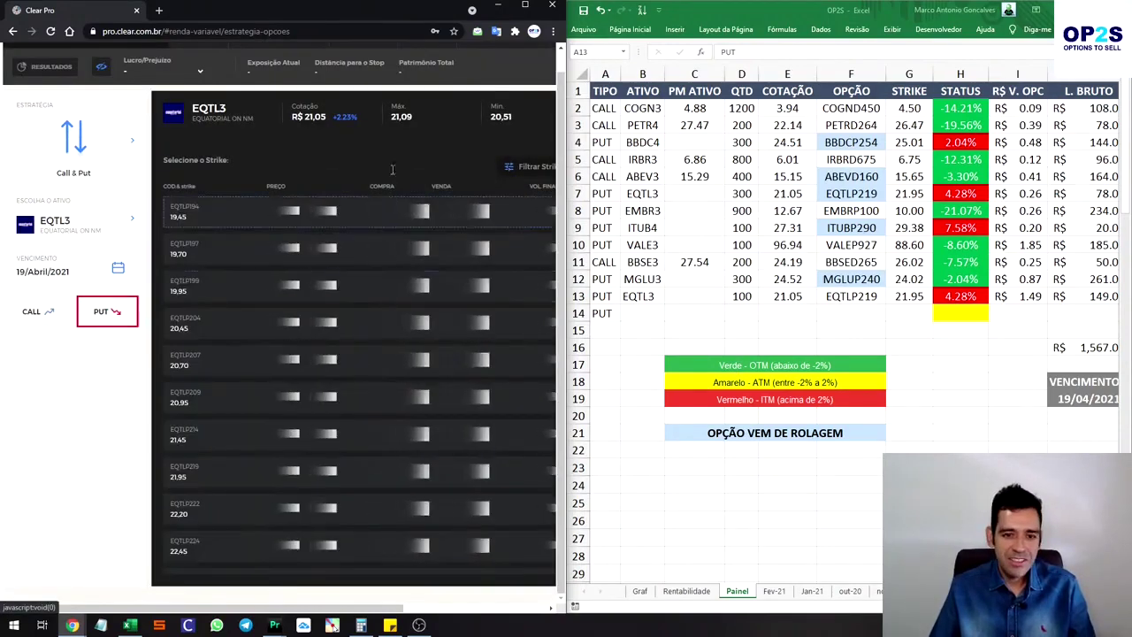
{"action": "left_click", "coordinate": [520, 170]}
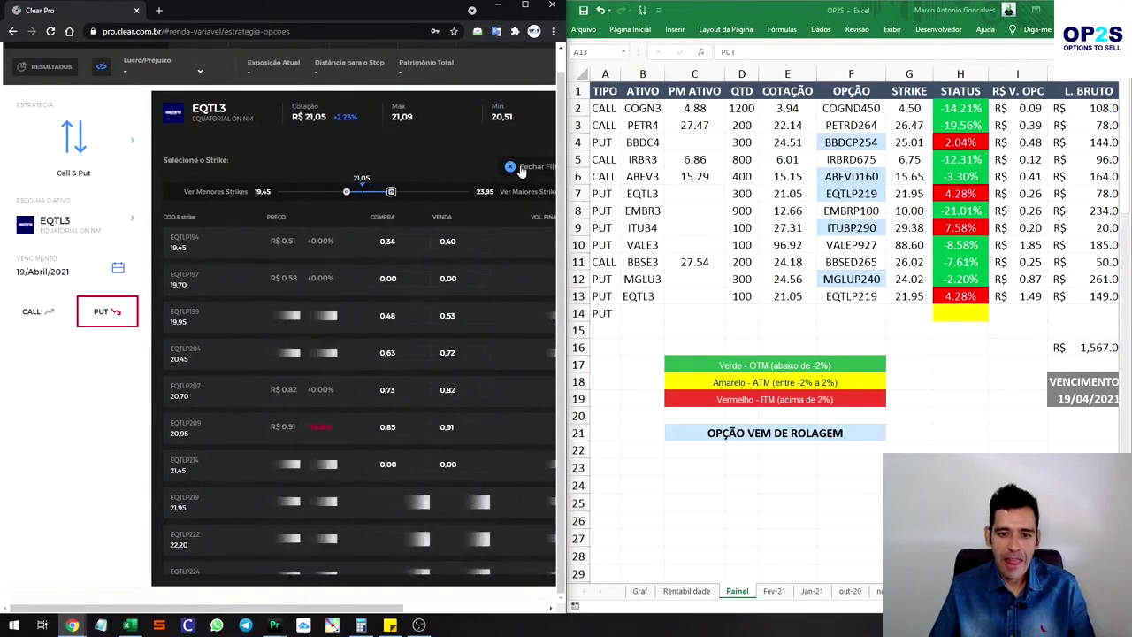
{"action": "left_click", "coordinate": [381, 193]}
{"action": "scroll", "coordinate": [371, 314], "scroll_direction": "down", "scroll_amount": 2}
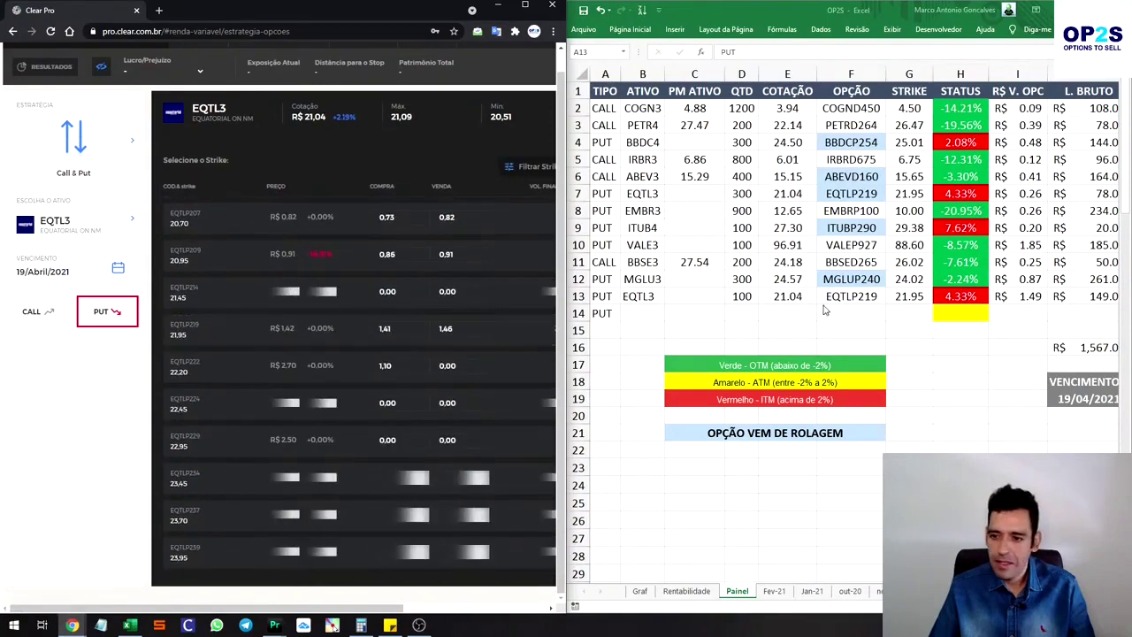
{"action": "left_click", "coordinate": [277, 335]}
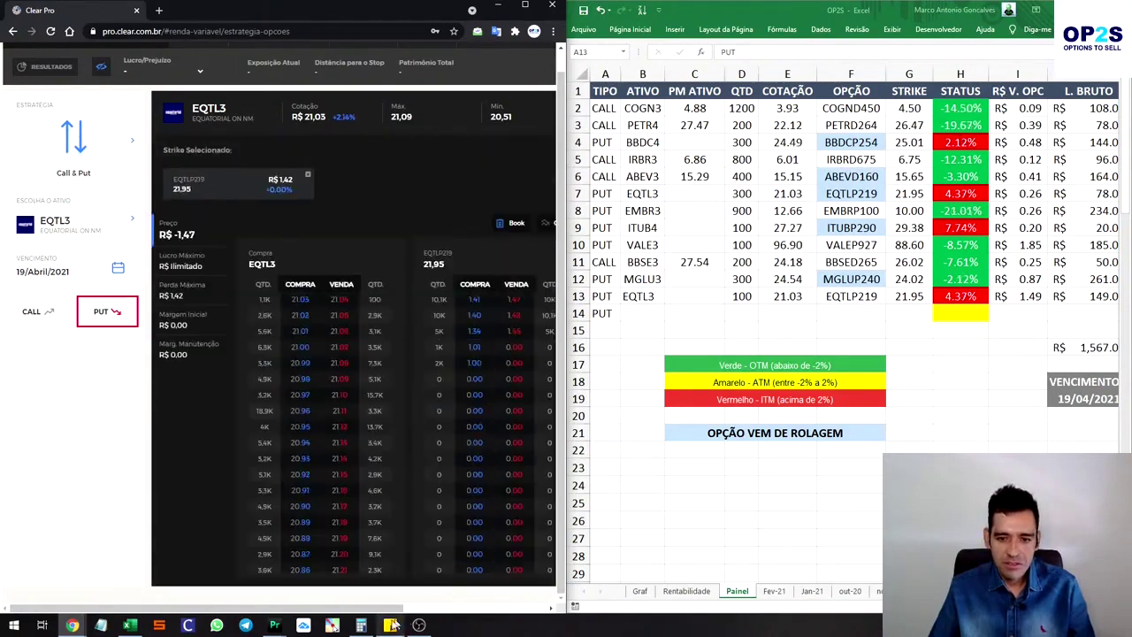
Turn the EQTLP219 ticket into a VENDA order of 100 puts at R$ 1.46.
{"action": "left_click_drag", "start_coordinate": [382, 608], "coordinate": [523, 609]}
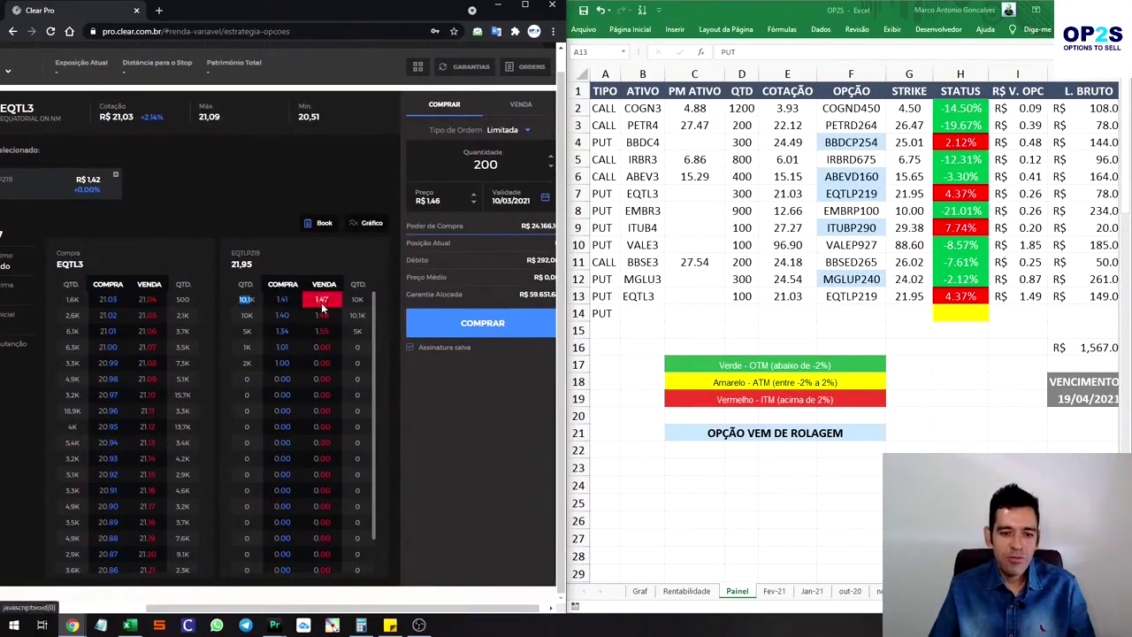
{"action": "left_click_drag", "start_coordinate": [371, 301], "coordinate": [362, 580]}
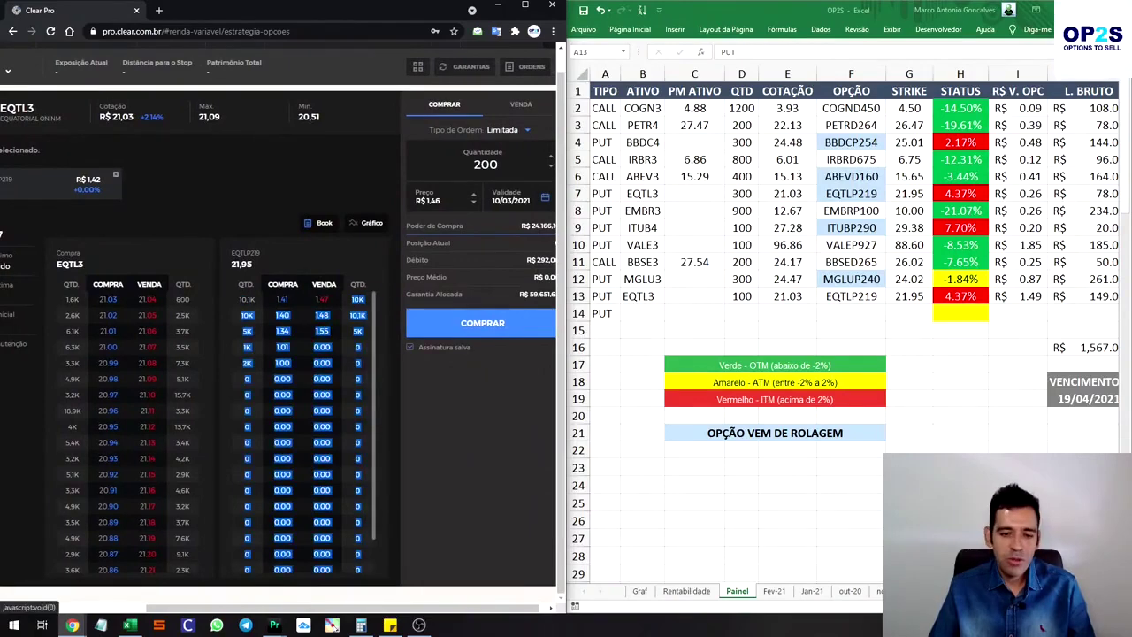
{"action": "left_click", "coordinate": [372, 297]}
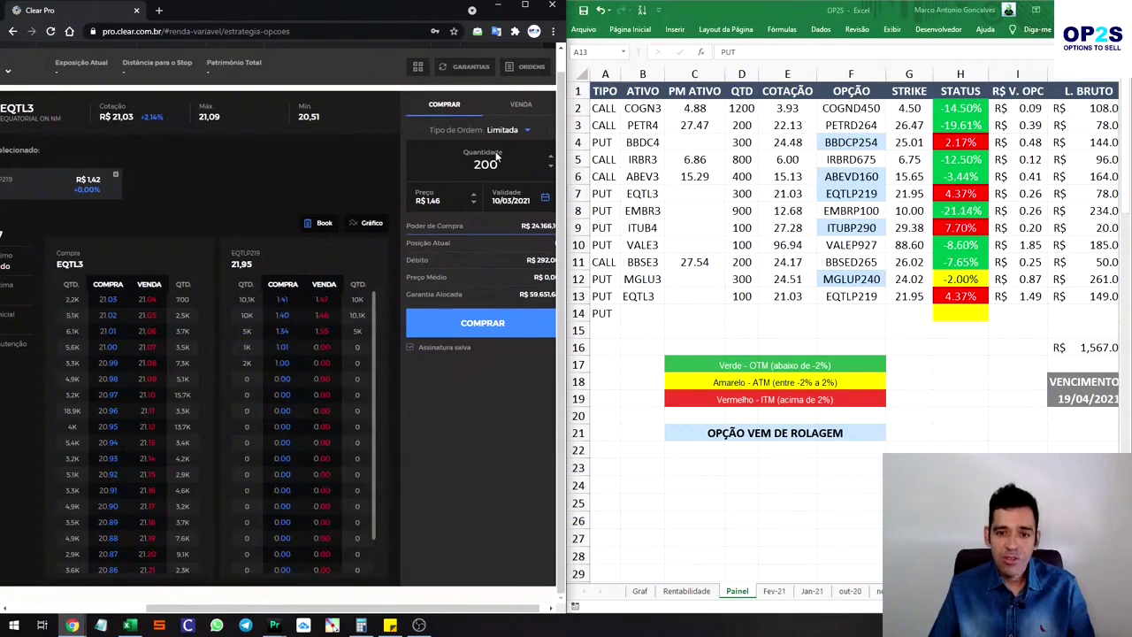
{"action": "left_click", "coordinate": [550, 167]}
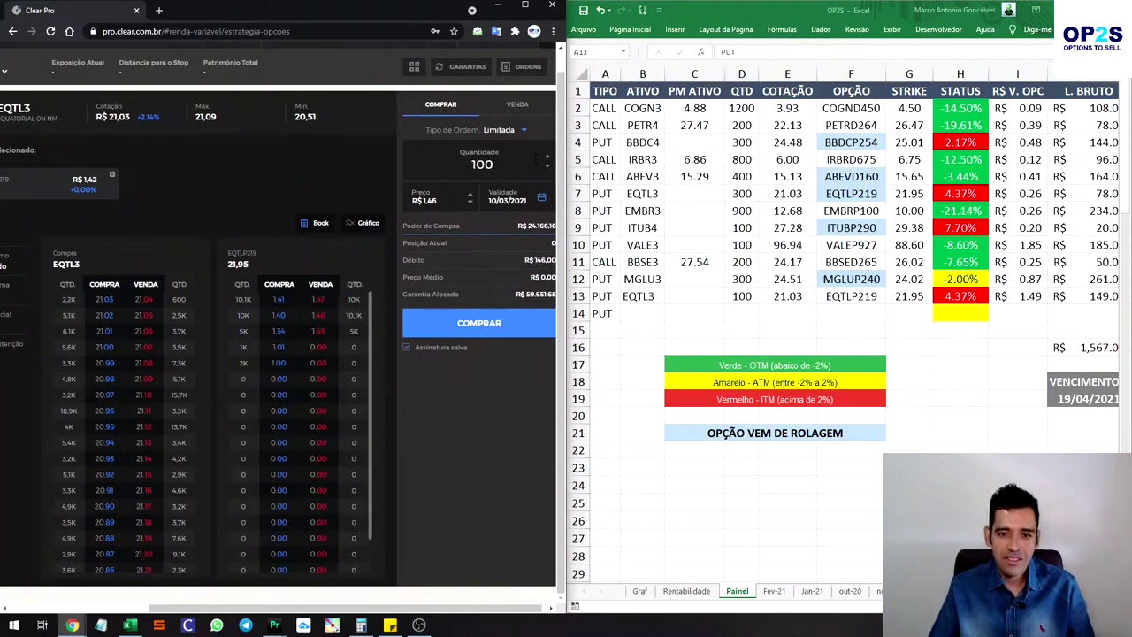
{"action": "left_click", "coordinate": [518, 106]}
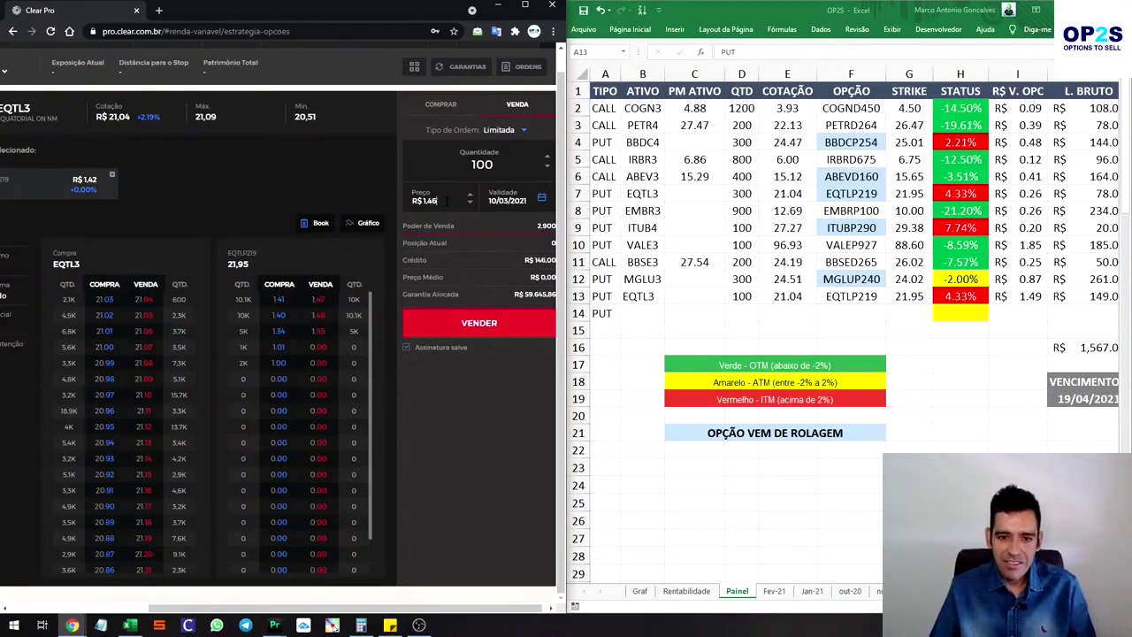
Send the 100-put sell order, then resend at R$ 1,44, cancelling each unfilled order.
{"action": "left_click", "coordinate": [478, 324]}
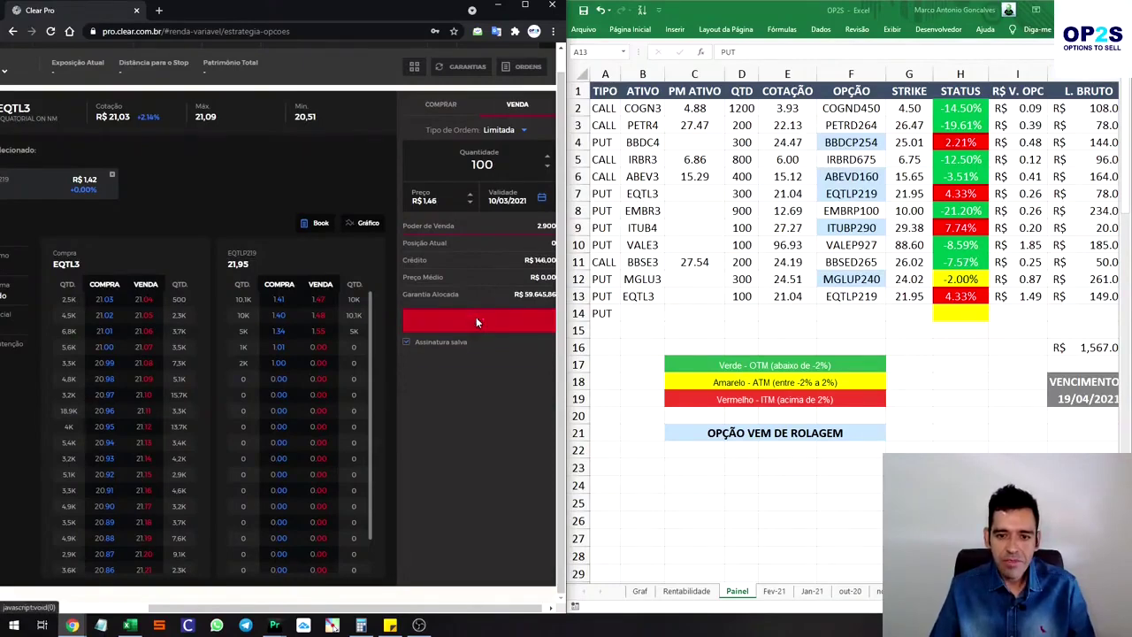
{"action": "left_click", "coordinate": [533, 69]}
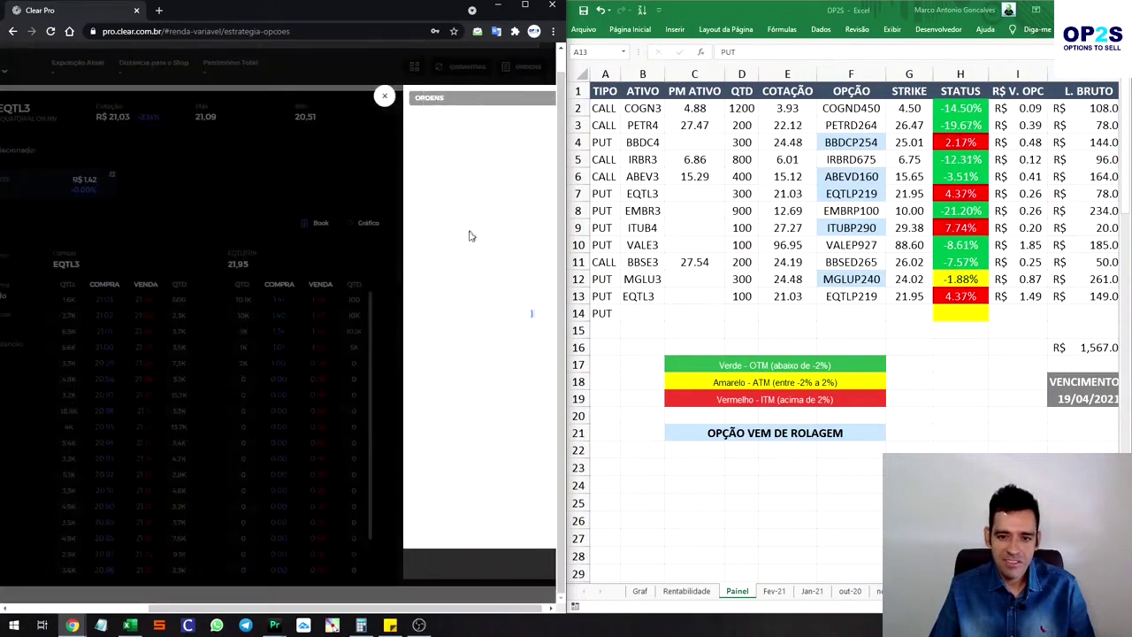
{"action": "left_click", "coordinate": [482, 245]}
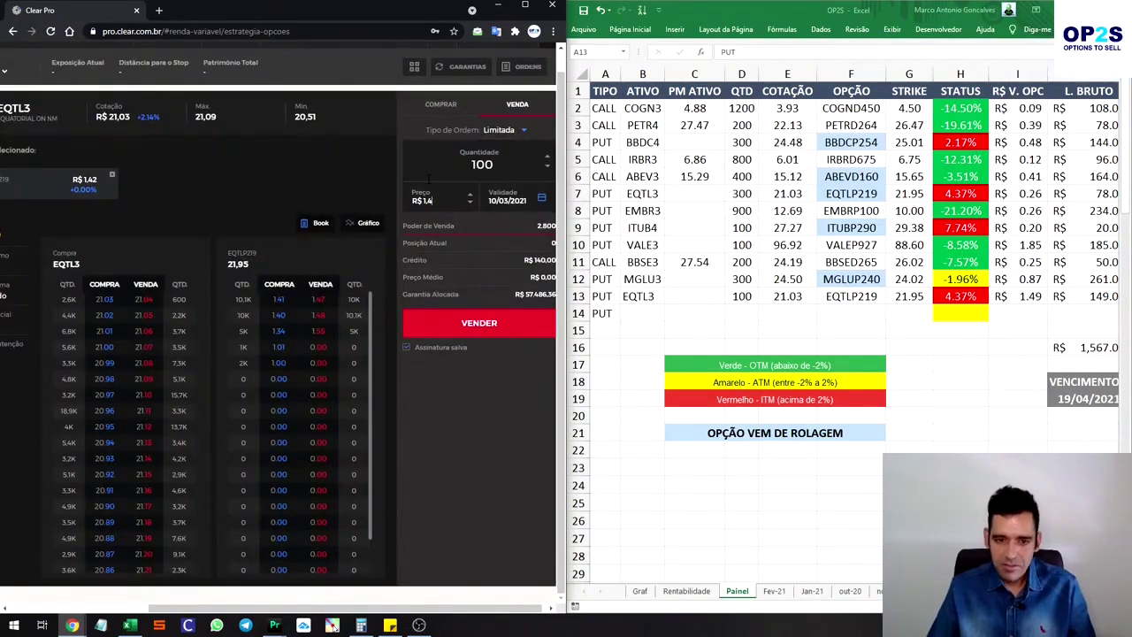
{"action": "left_click", "coordinate": [484, 329]}
{"action": "left_click", "coordinate": [528, 67]}
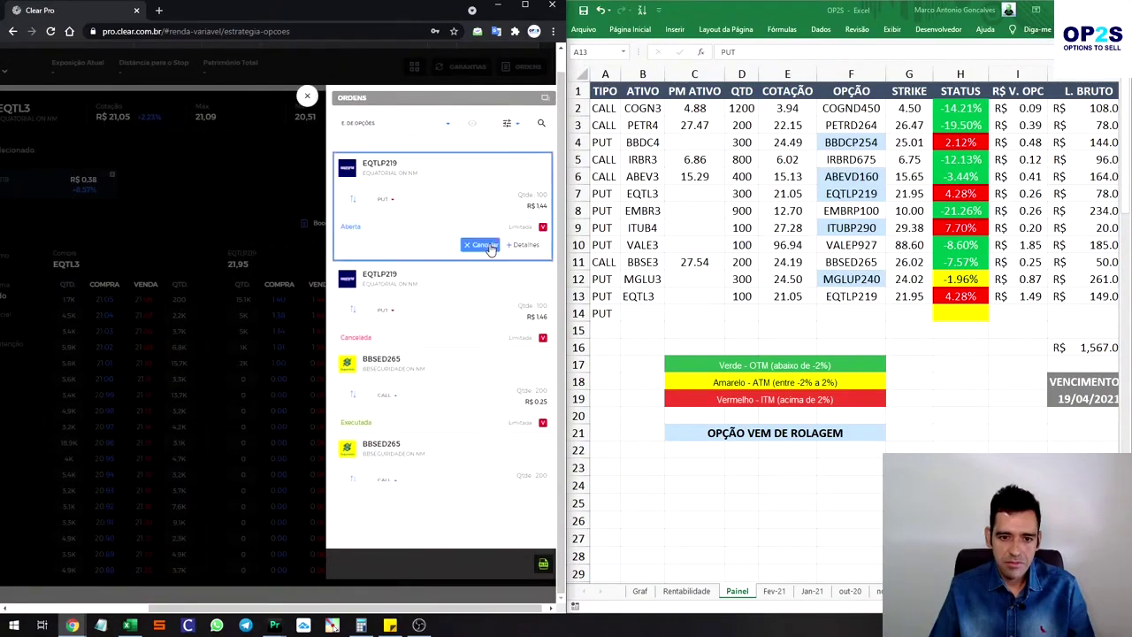
{"action": "left_click", "coordinate": [480, 247]}
{"action": "key", "text": "Escape"}
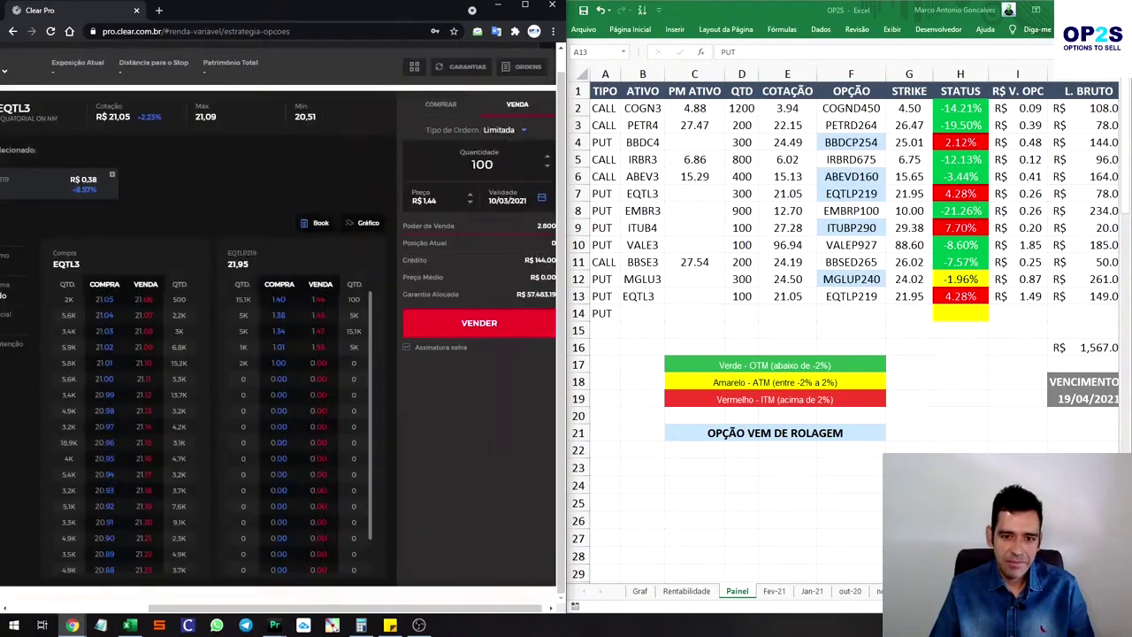
Reprice the put sale to R$ 1,43, send it, and check the orders list.
{"action": "key", "text": "BackSpace"}
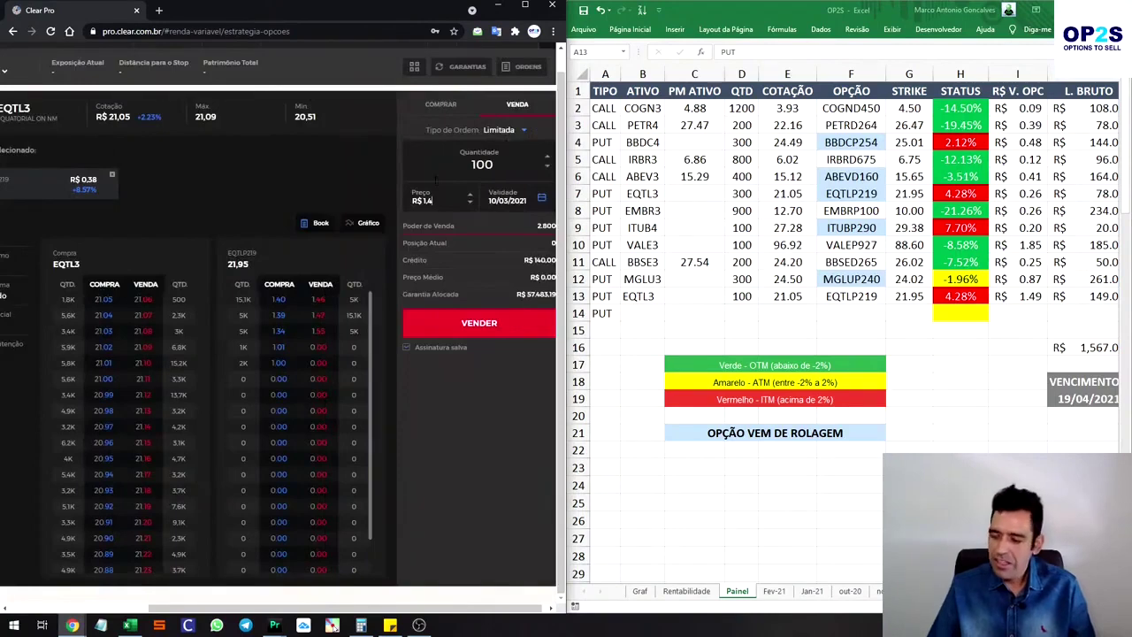
{"action": "type", "text": "3"}
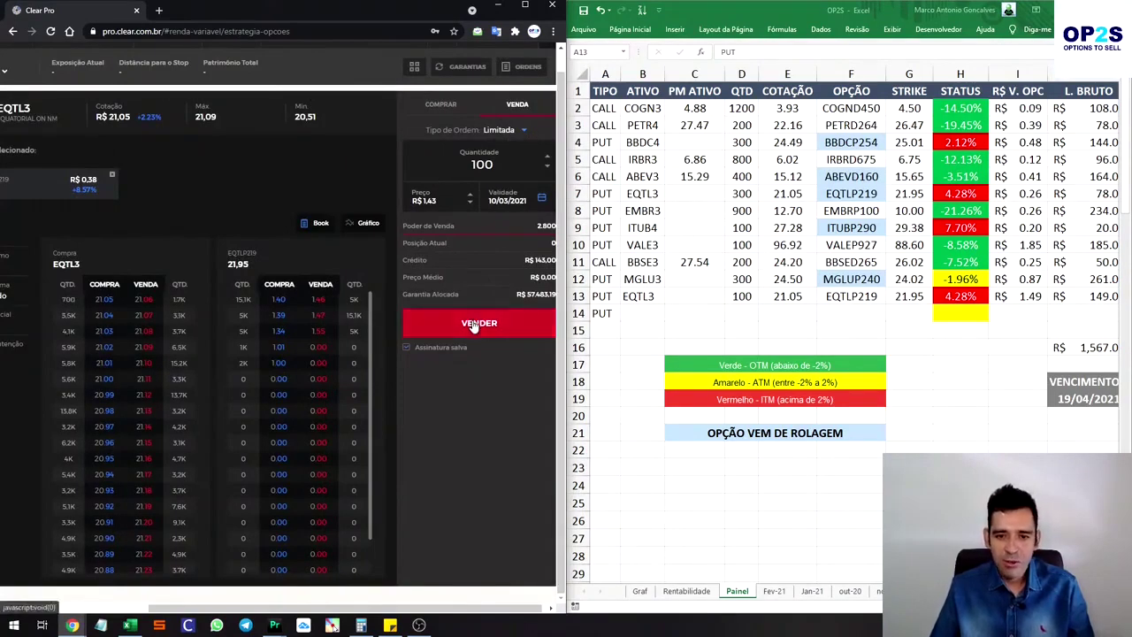
{"action": "left_click", "coordinate": [477, 324]}
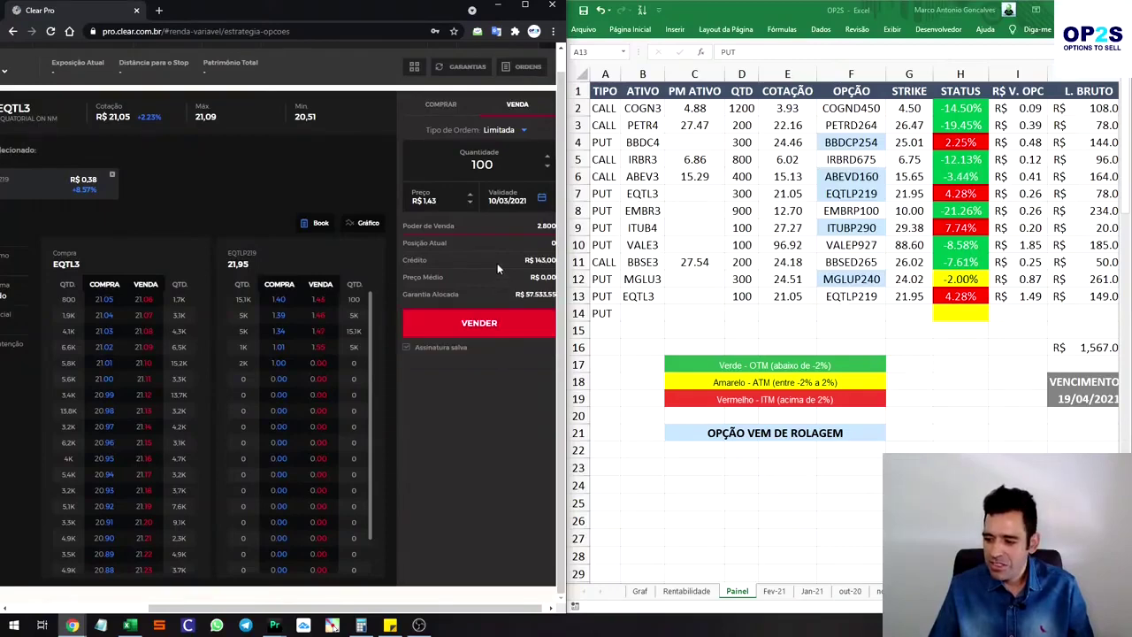
{"action": "left_click", "coordinate": [526, 70]}
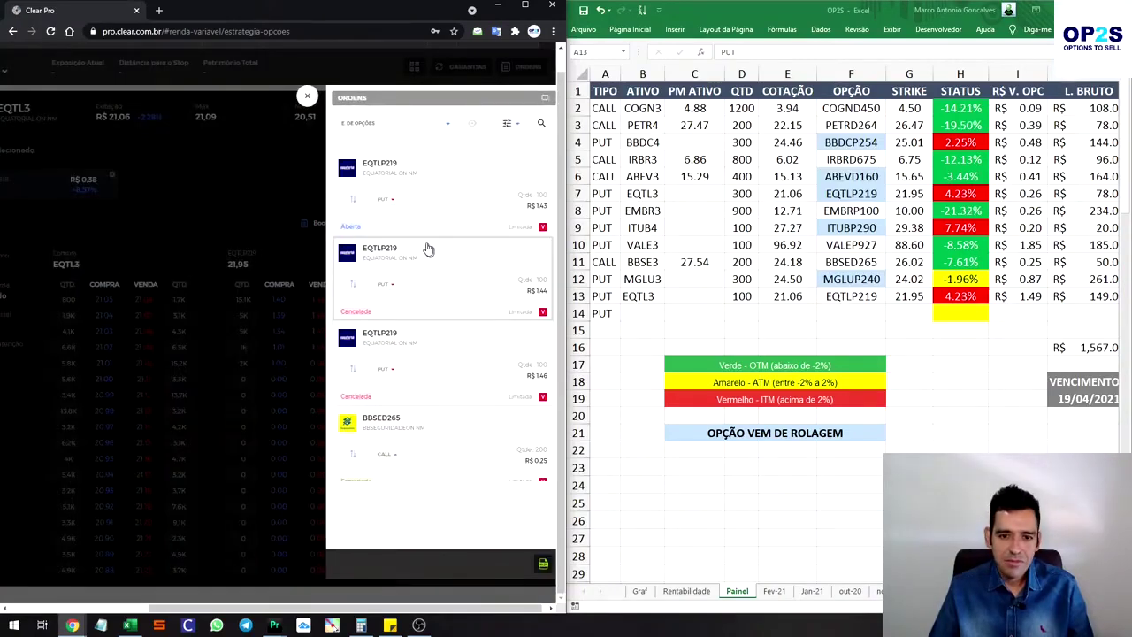
Cancel the R$ 1,43 order, send at R$ 1,42, and cancel that too.
{"action": "left_click", "coordinate": [307, 96]}
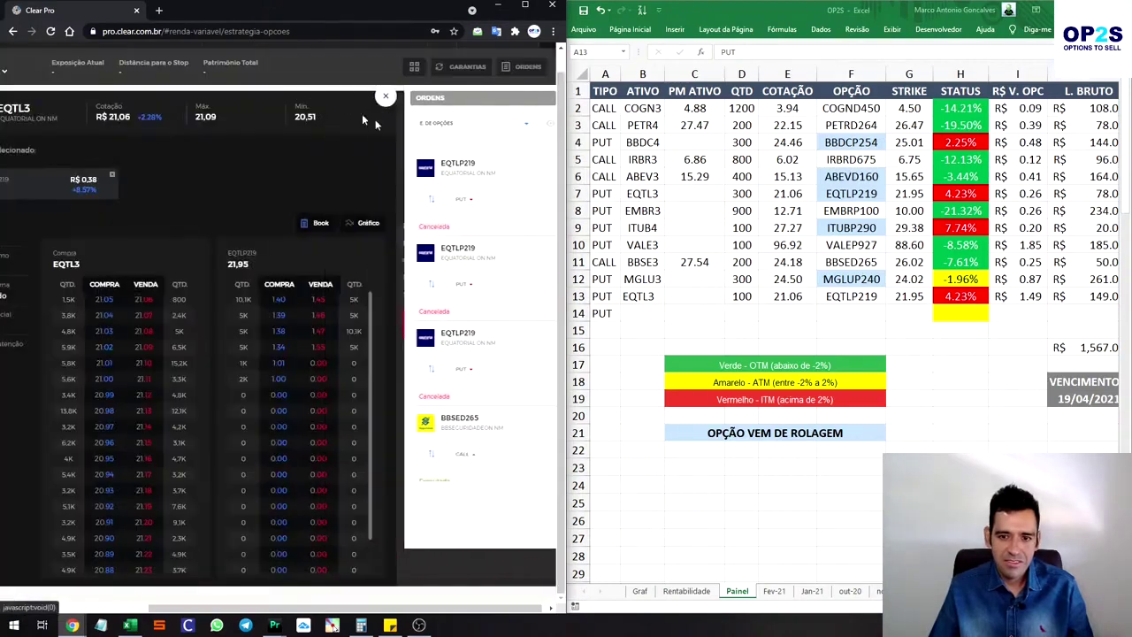
{"action": "key", "text": "BackSpace"}
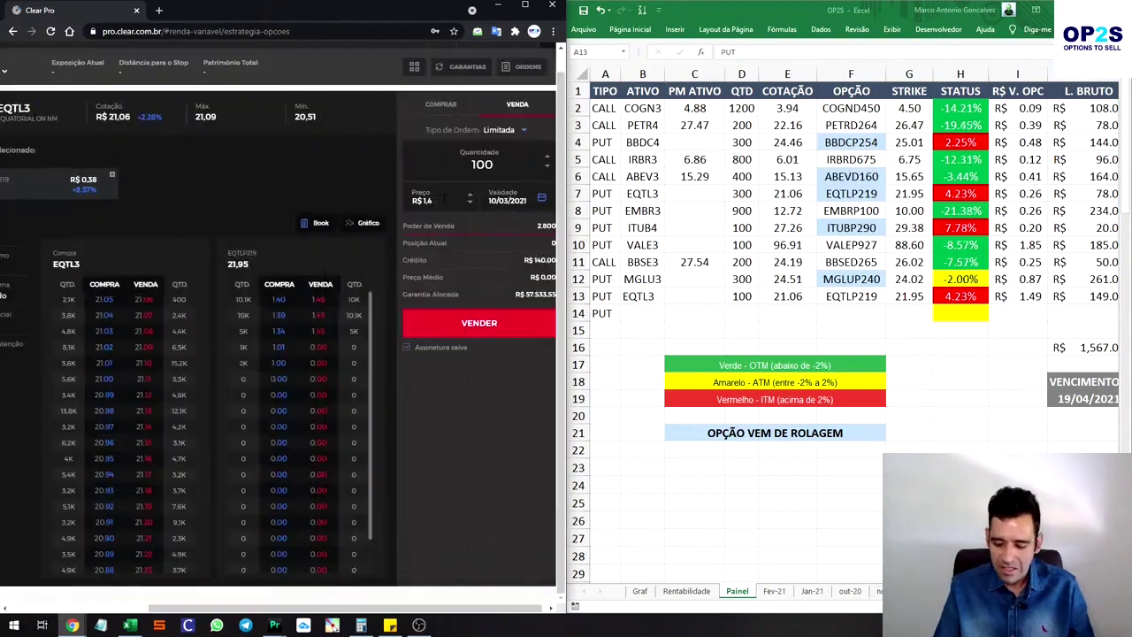
{"action": "left_click", "coordinate": [459, 323]}
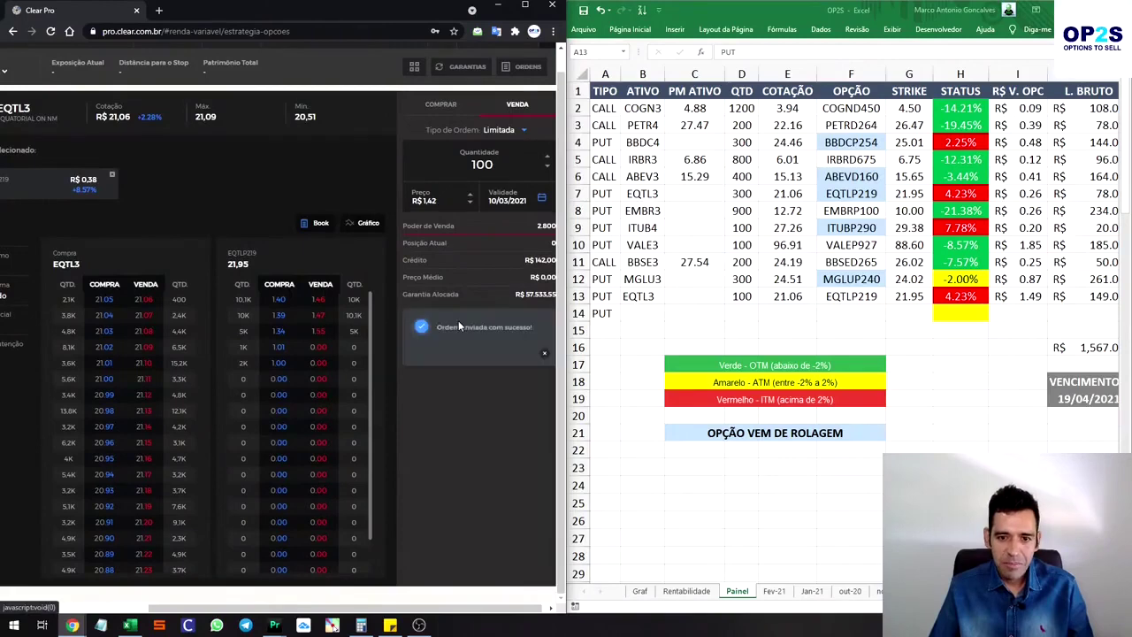
{"action": "left_click", "coordinate": [521, 69]}
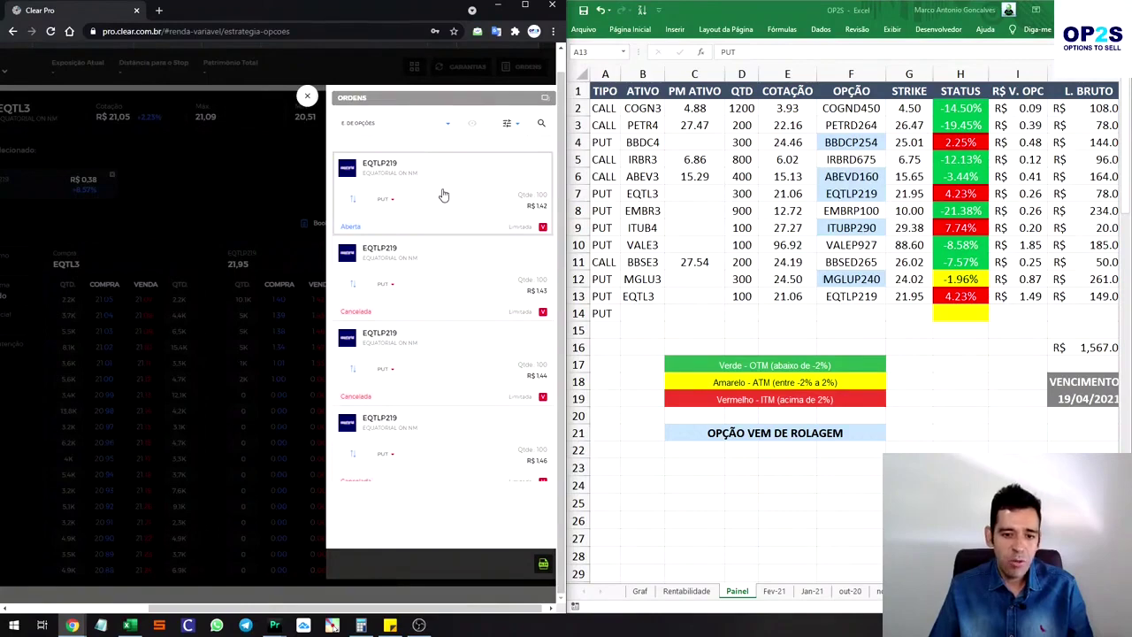
{"action": "left_click", "coordinate": [444, 196]}
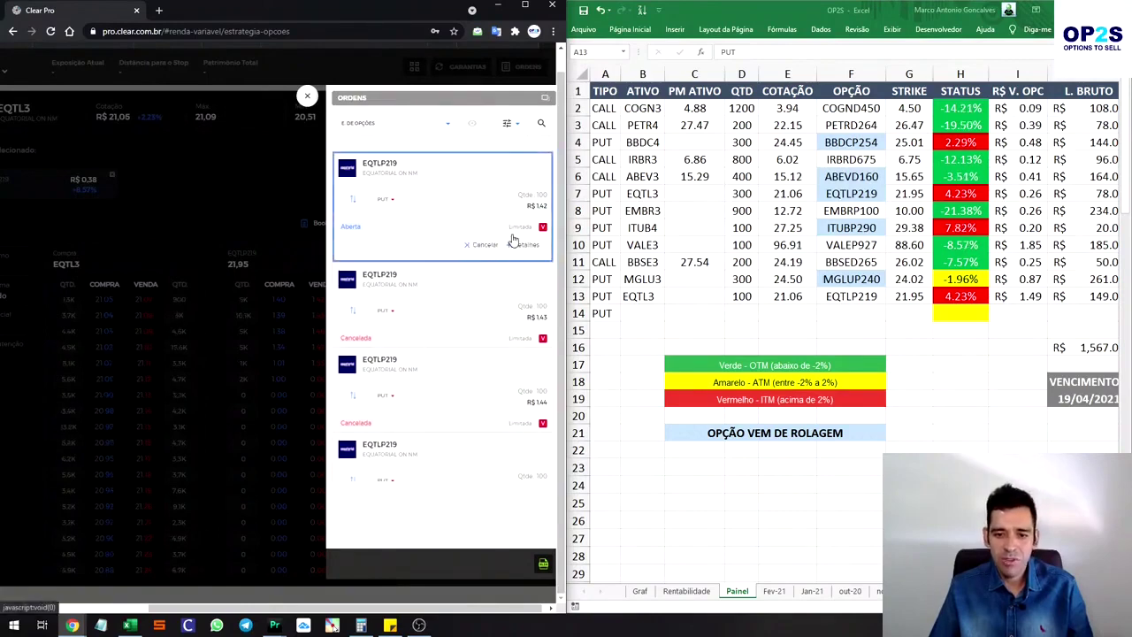
{"action": "left_click", "coordinate": [486, 246]}
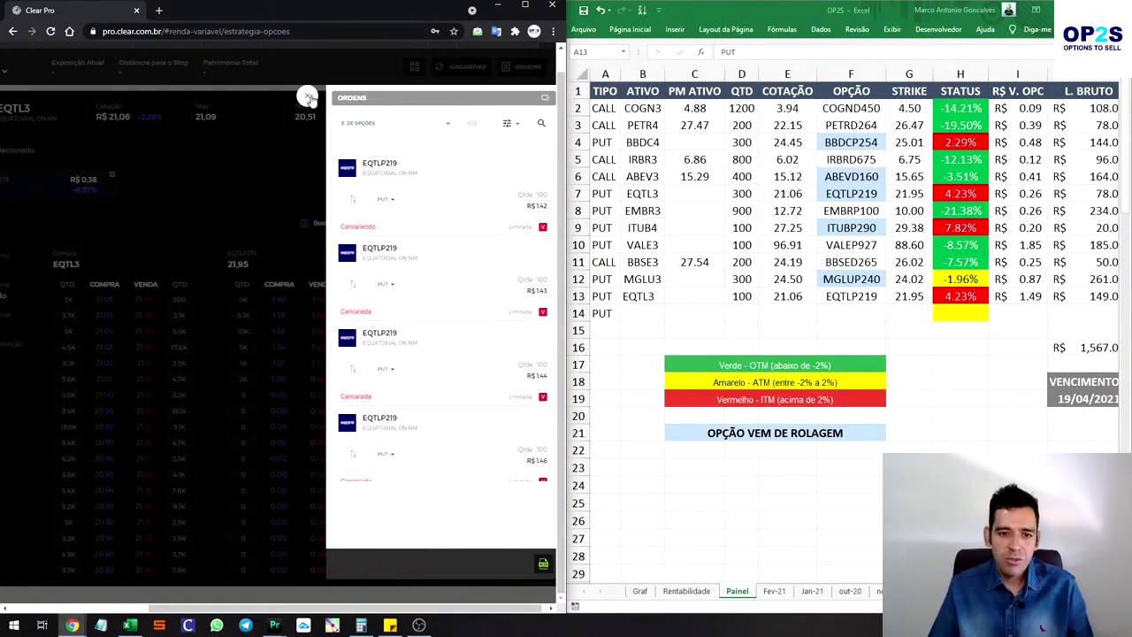
{"action": "left_click", "coordinate": [306, 96]}
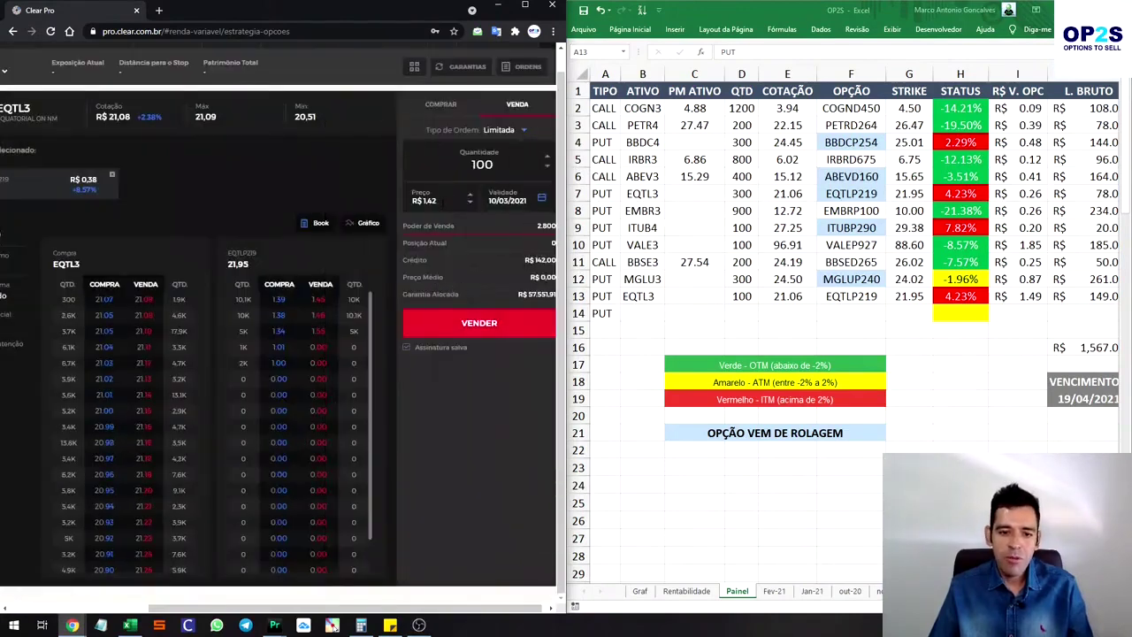
Lower the price to R$ 1,41, send the sale, then cancel it unfilled.
{"action": "key", "text": "Down"}
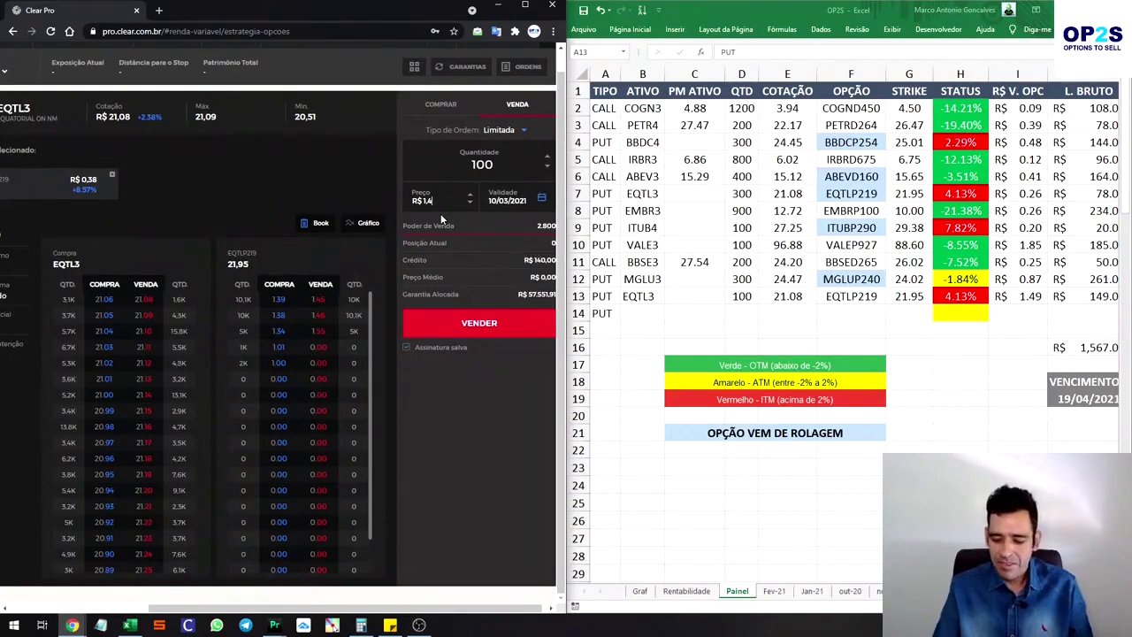
{"action": "type", "text": "1"}
{"action": "left_click", "coordinate": [485, 320]}
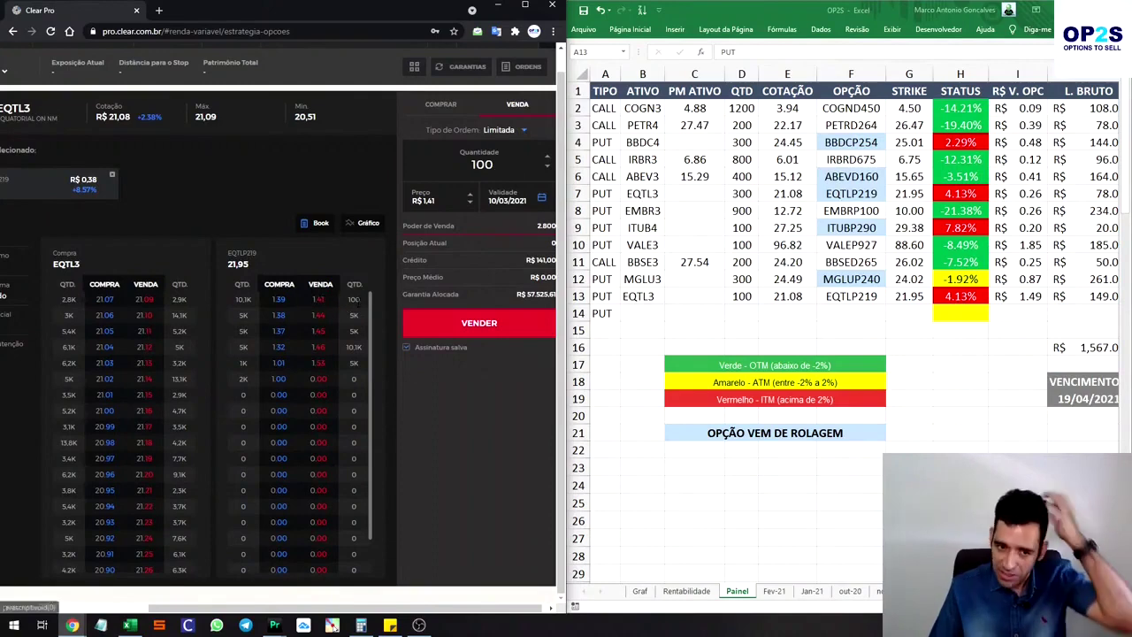
{"action": "left_click", "coordinate": [521, 67]}
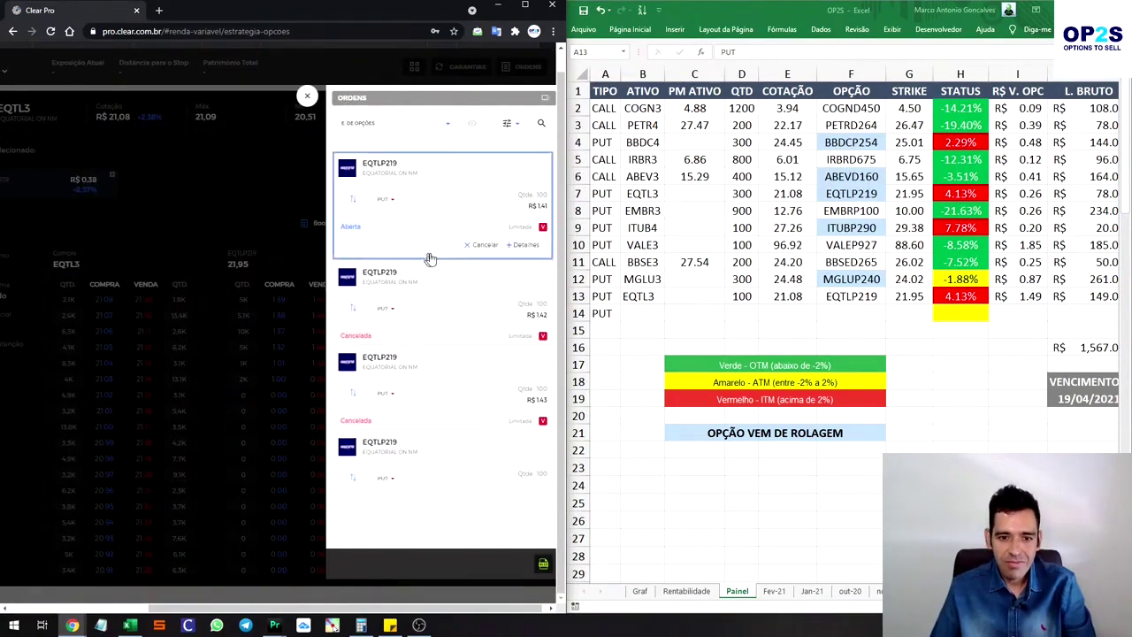
{"action": "left_click", "coordinate": [306, 96]}
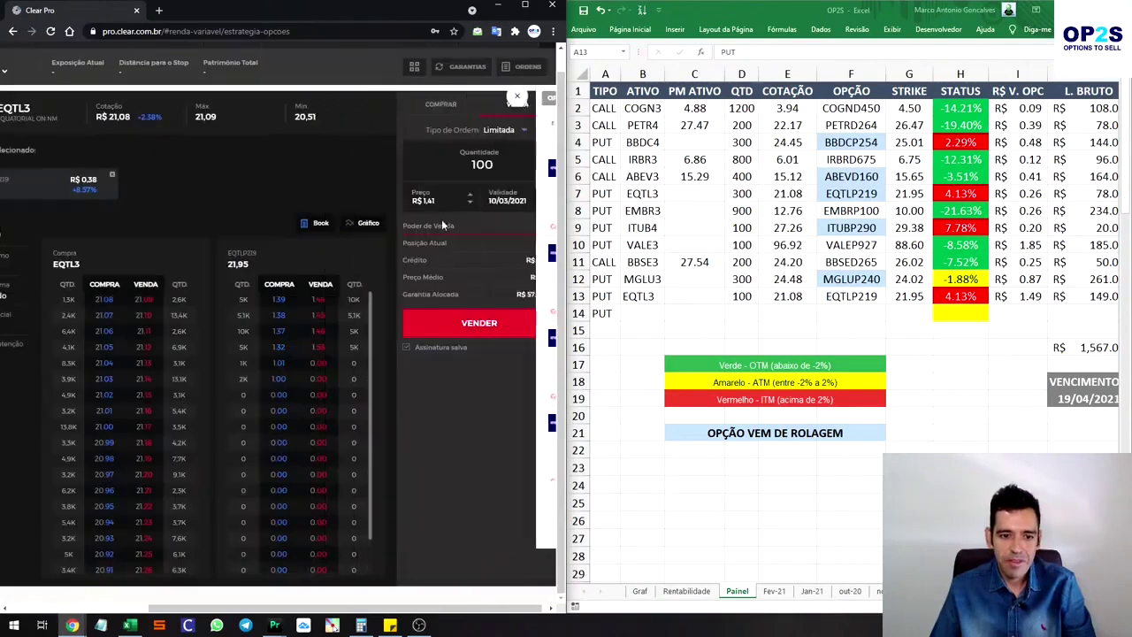
Send the EQTLP219 put sale at R$ 1,40 and confirm it executed.
{"action": "type", "text": "0"}
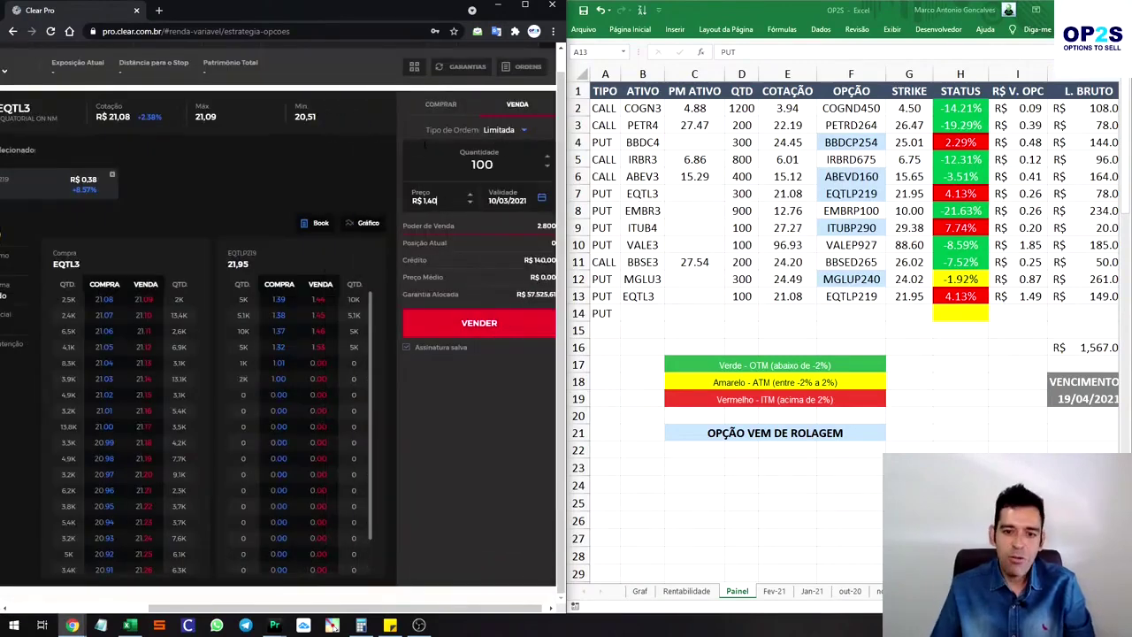
{"action": "left_click", "coordinate": [476, 330]}
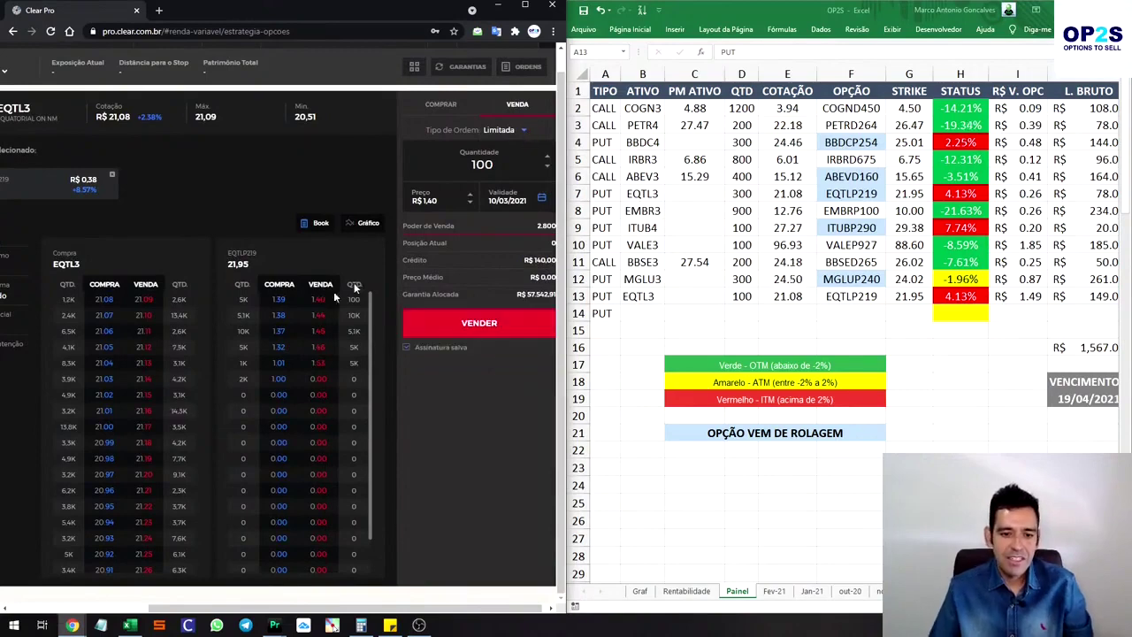
{"action": "left_click", "coordinate": [528, 67]}
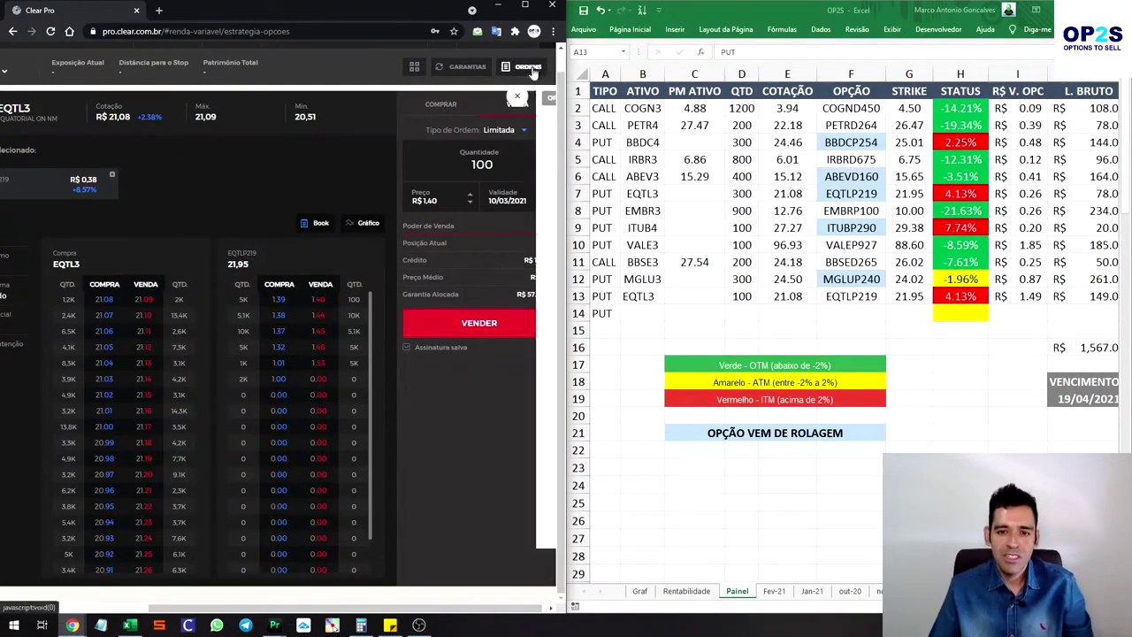
{"action": "left_click", "coordinate": [439, 95]}
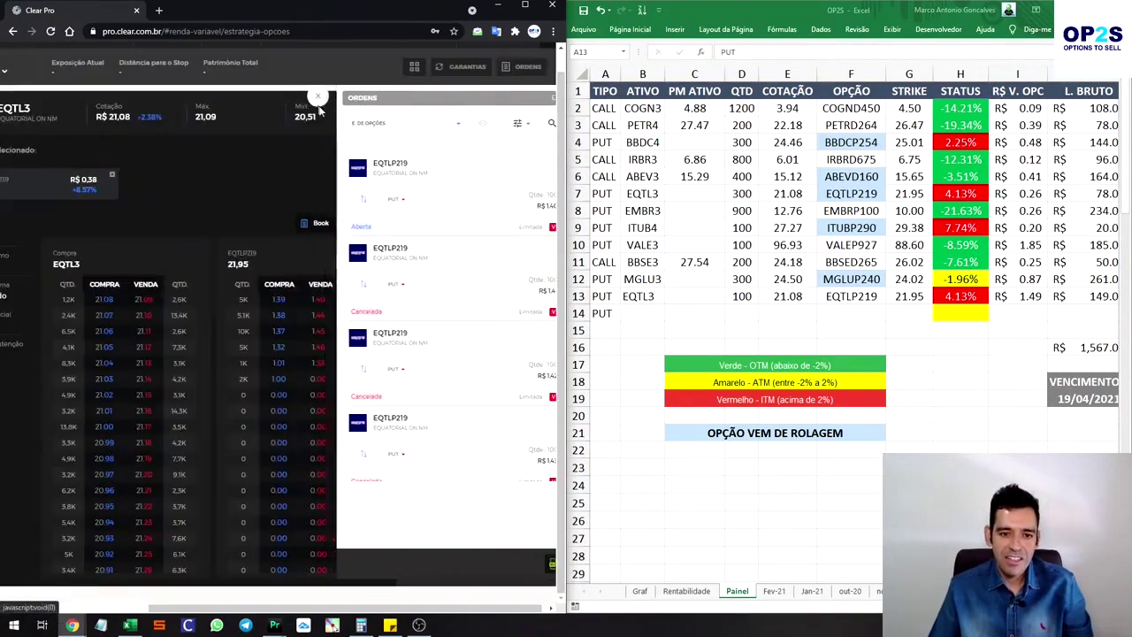
{"action": "left_click", "coordinate": [528, 67]}
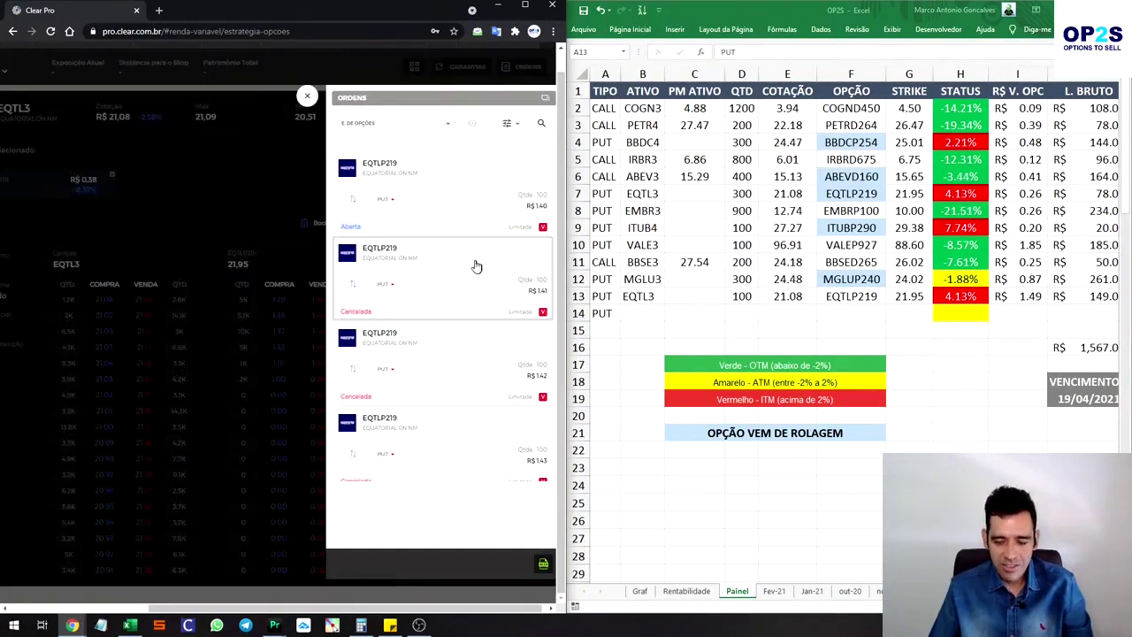
{"action": "scroll", "coordinate": [442, 260], "scroll_direction": "up", "scroll_amount": 2}
{"action": "scroll", "coordinate": [416, 238], "scroll_direction": "up", "scroll_amount": 1}
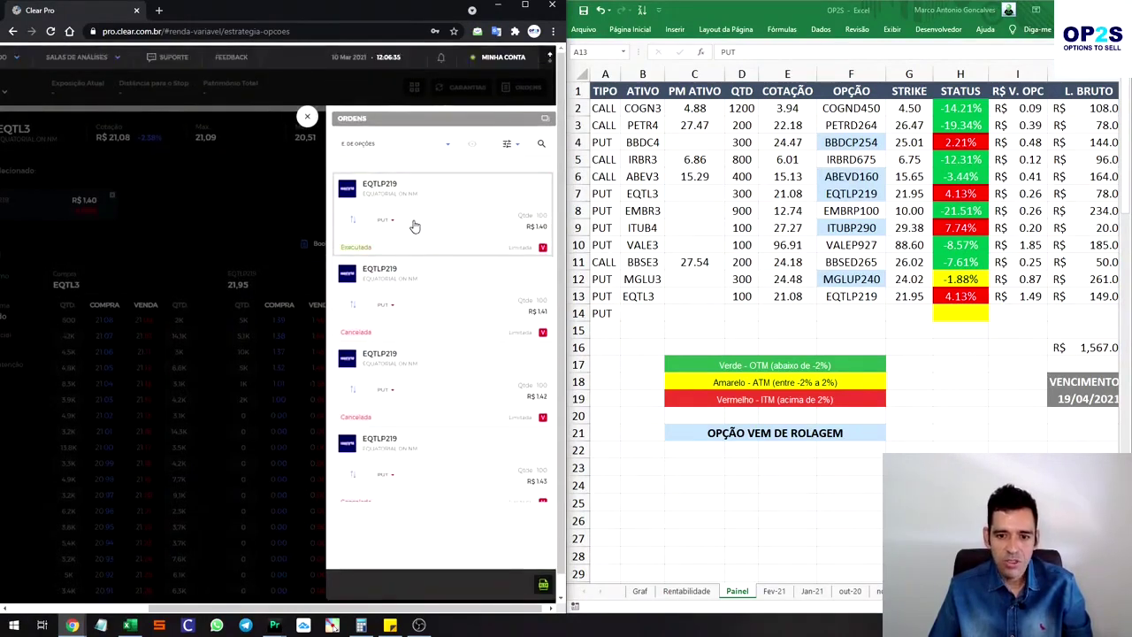
{"action": "left_click", "coordinate": [309, 119]}
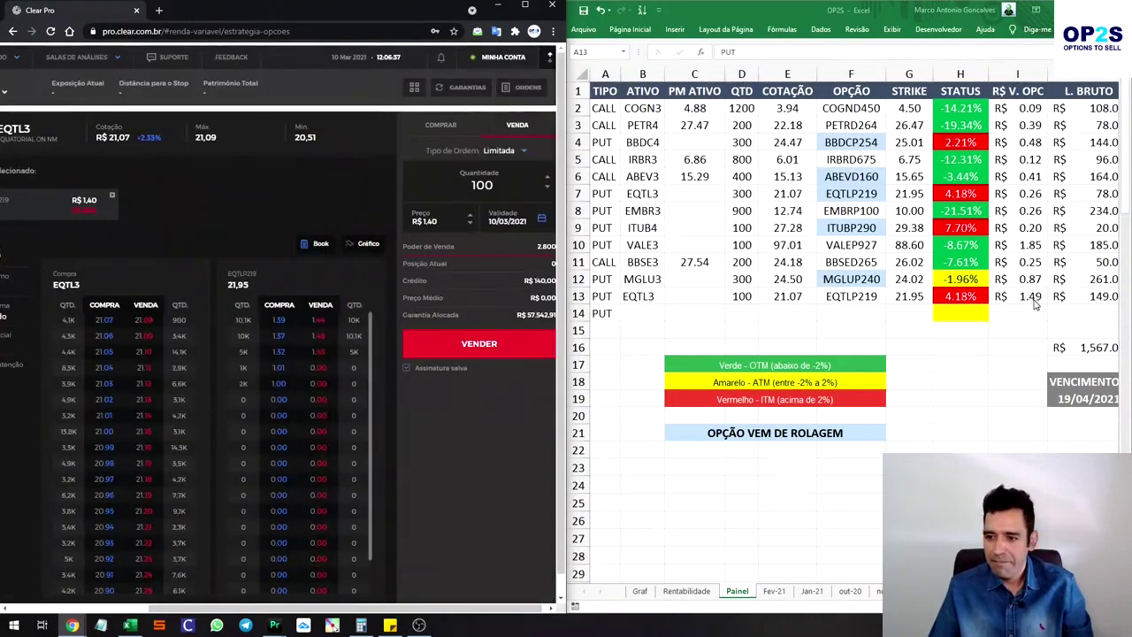
Record 1.40 in cell I13 and review the EQTL3 row entries.
{"action": "left_click", "coordinate": [1033, 298]}
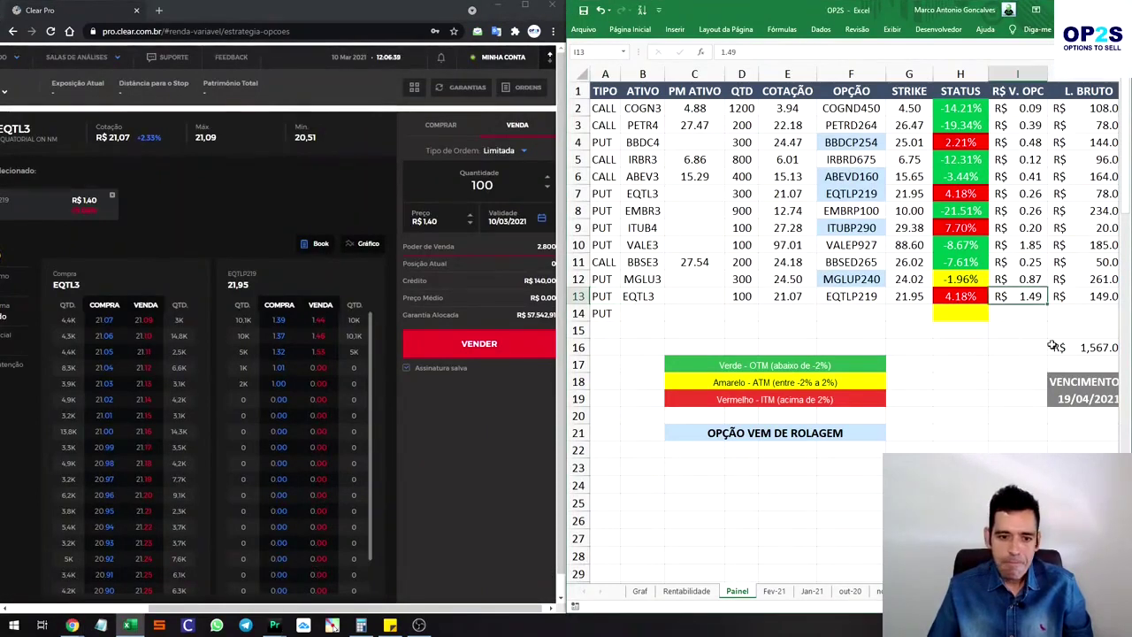
{"action": "type", "text": "1.4"}
{"action": "key", "text": "Return"}
{"action": "key", "text": "Up"}
{"action": "key", "text": "Left"}
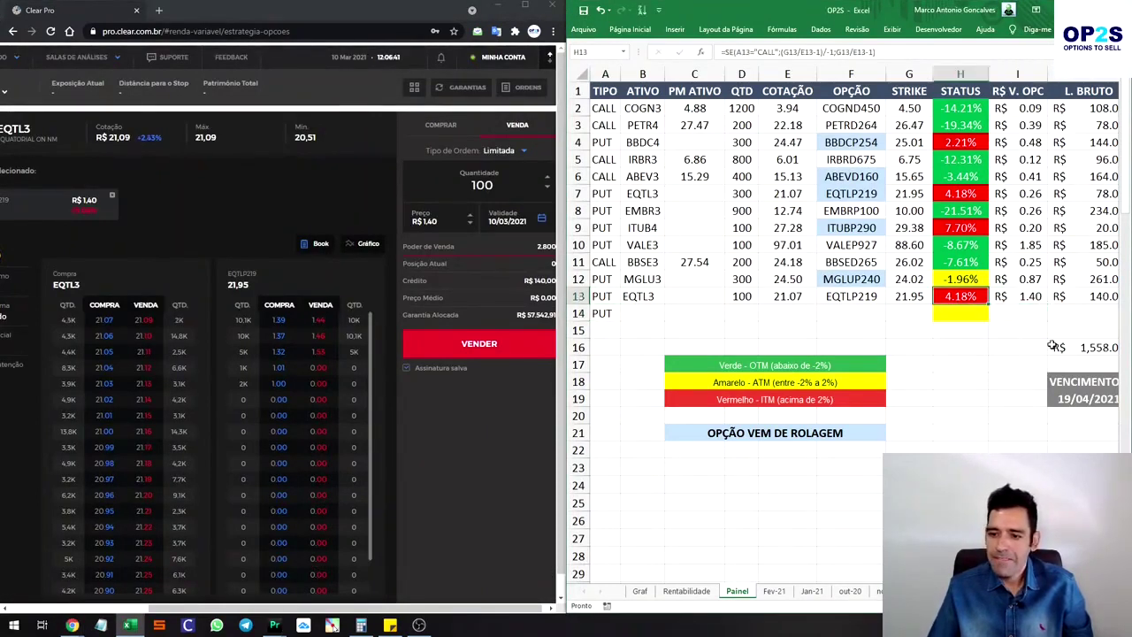
{"action": "key", "text": "Left"}
{"action": "key", "text": "Left"}
{"action": "key", "text": "Left"}
{"action": "key", "text": "Left"}
{"action": "key", "text": "Left"}
{"action": "key", "text": "Right"}
{"action": "key", "text": "Right"}
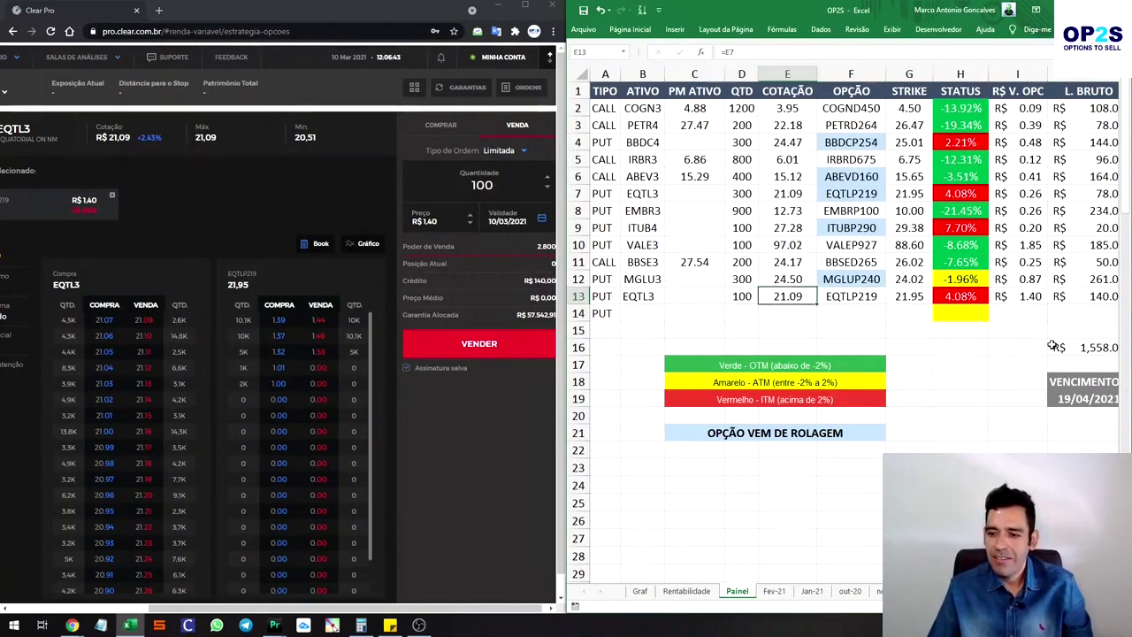
{"action": "key", "text": "Right"}
{"action": "key", "text": "Left"}
{"action": "key", "text": "Left"}
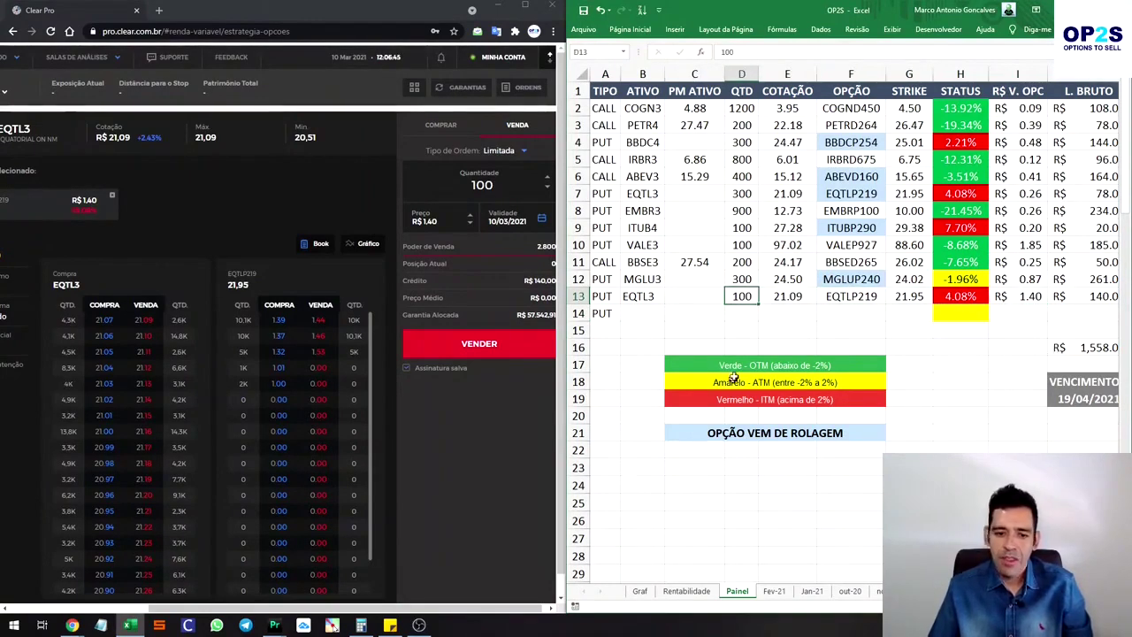
Filter the ORDENS list to show only Executada orders.
{"action": "left_click", "coordinate": [526, 87]}
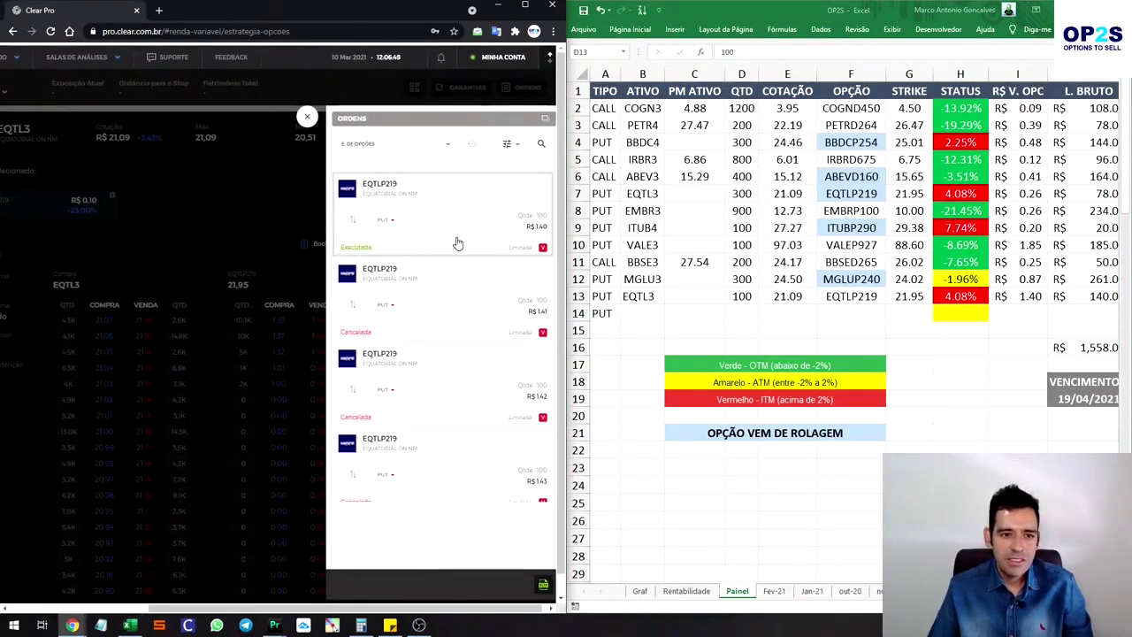
{"action": "left_click", "coordinate": [539, 223]}
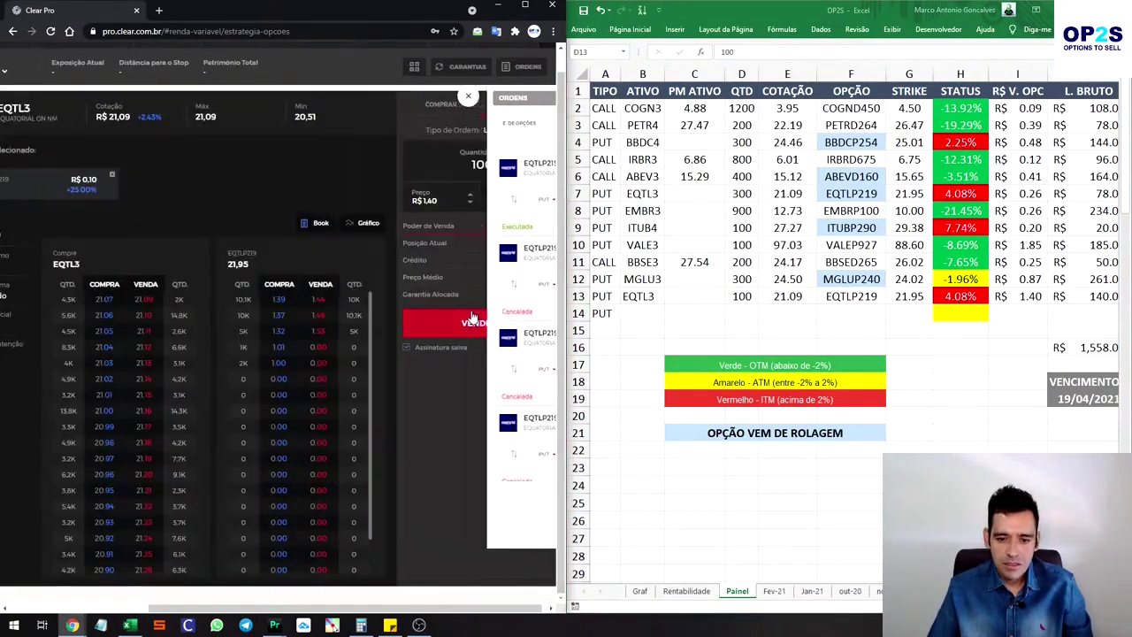
{"action": "scroll", "coordinate": [539, 124], "scroll_direction": "up", "scroll_amount": 1}
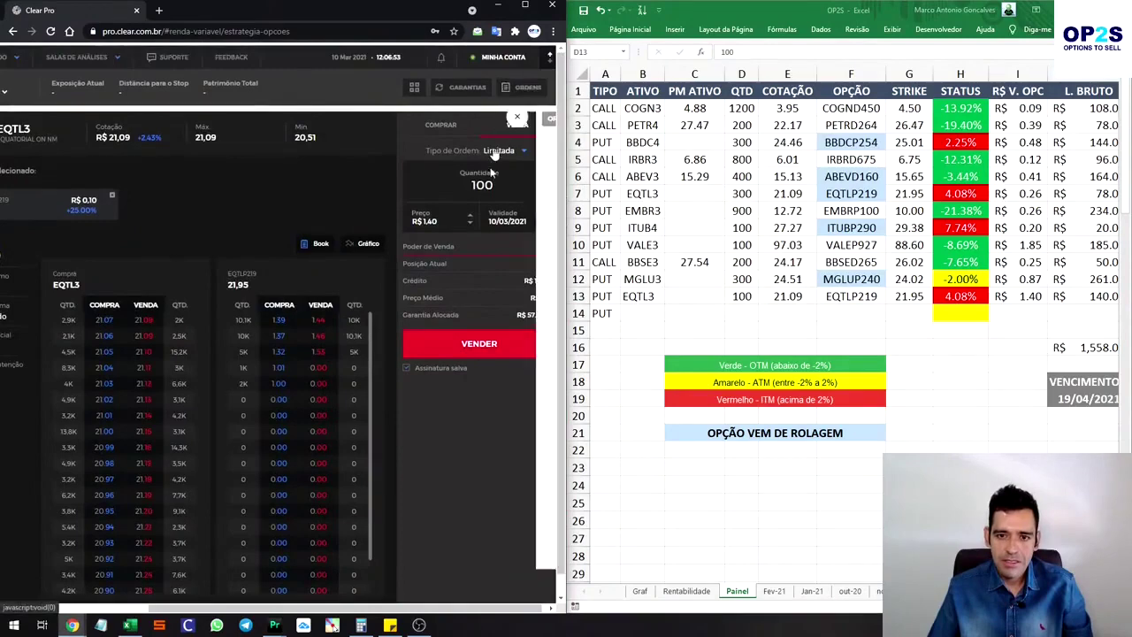
{"action": "left_click", "coordinate": [528, 86]}
{"action": "scroll", "coordinate": [478, 252], "scroll_direction": "down", "scroll_amount": 3}
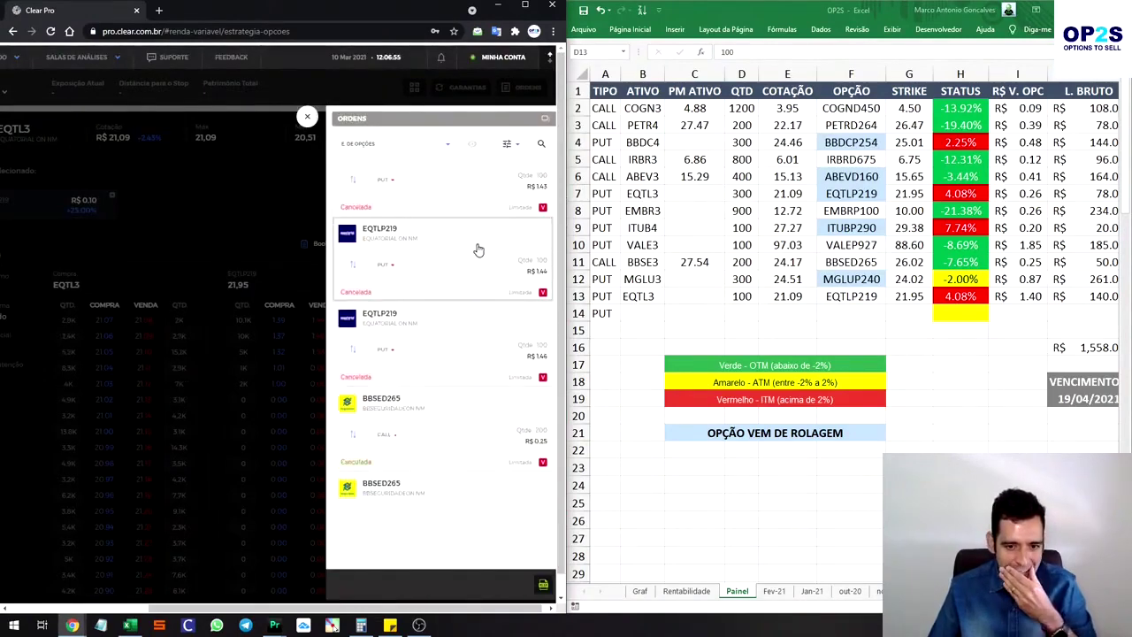
{"action": "scroll", "coordinate": [457, 298], "scroll_direction": "down", "scroll_amount": 2}
{"action": "scroll", "coordinate": [457, 298], "scroll_direction": "up", "scroll_amount": 4}
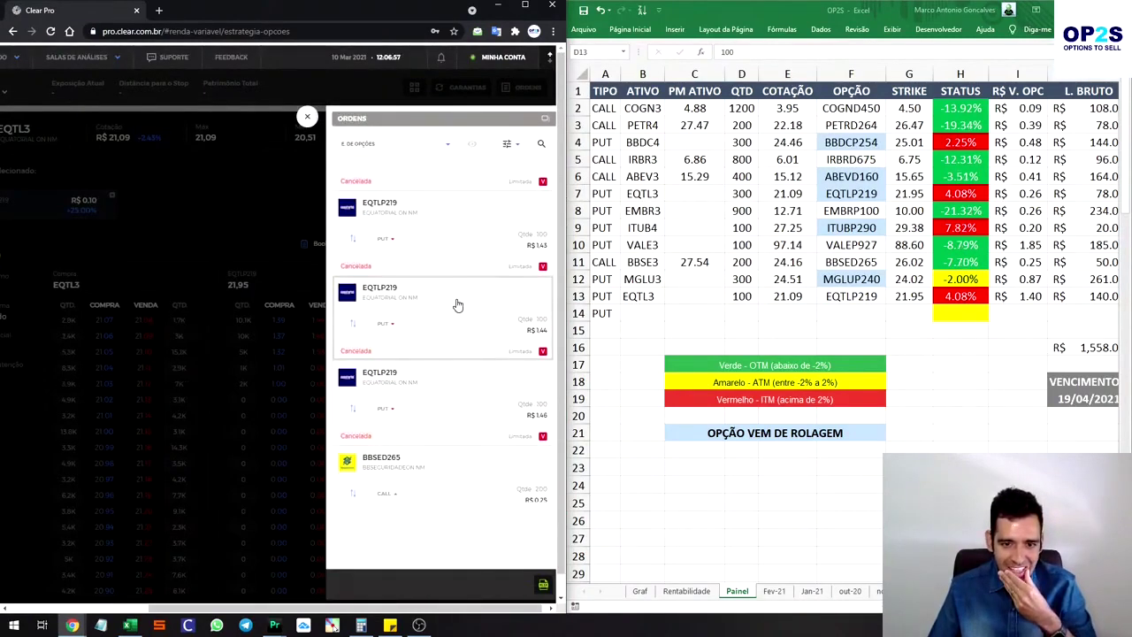
{"action": "scroll", "coordinate": [459, 304], "scroll_direction": "up", "scroll_amount": 1}
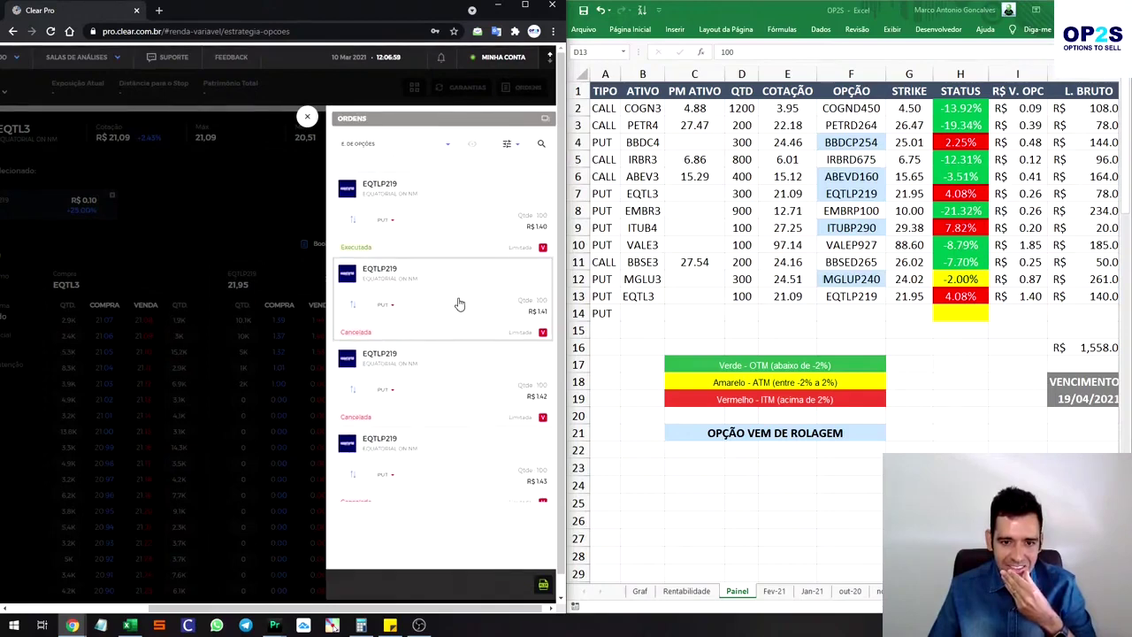
{"action": "left_click", "coordinate": [376, 146]}
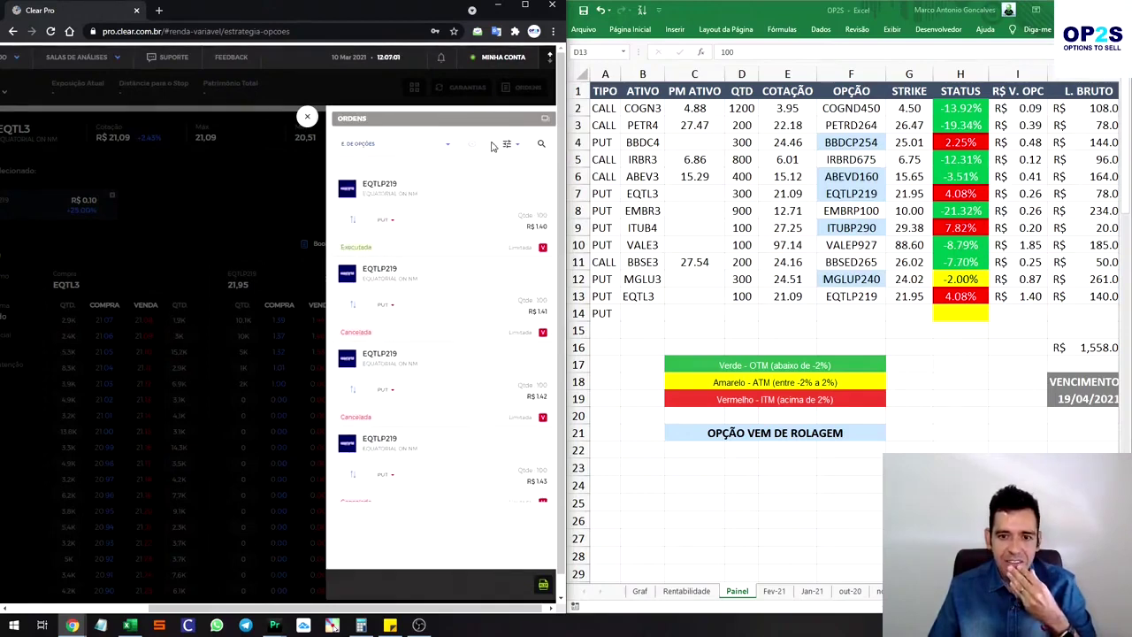
{"action": "left_click", "coordinate": [509, 144]}
{"action": "left_click", "coordinate": [376, 188]}
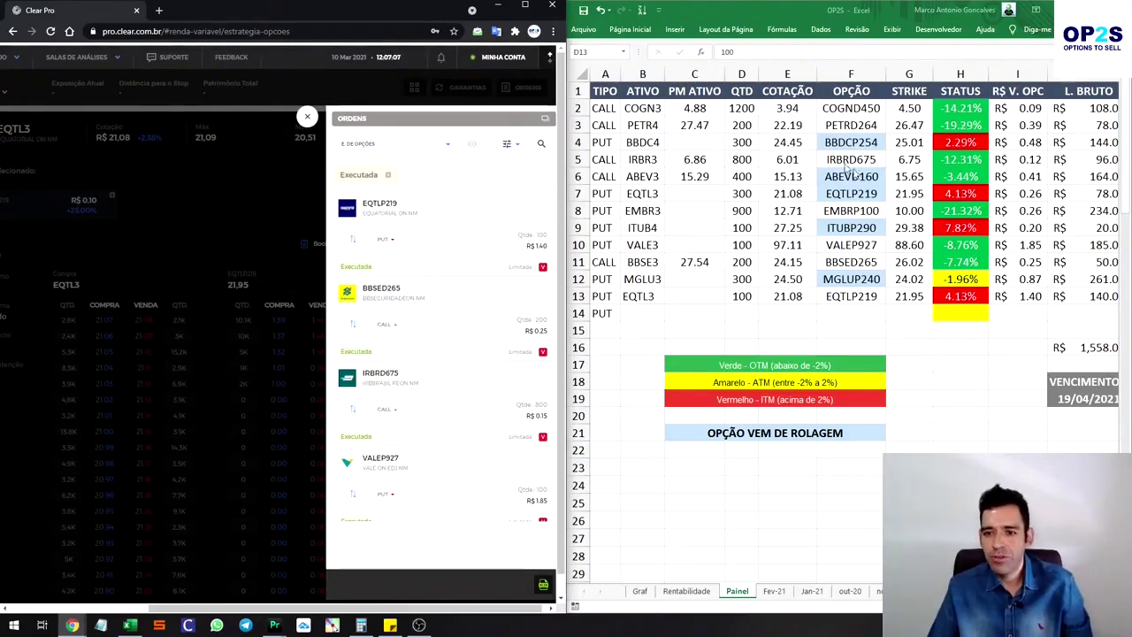
Record 0.15 as the IRBRD675 option value in I5 and scroll Clear Pro back left.
{"action": "left_click", "coordinate": [1035, 160]}
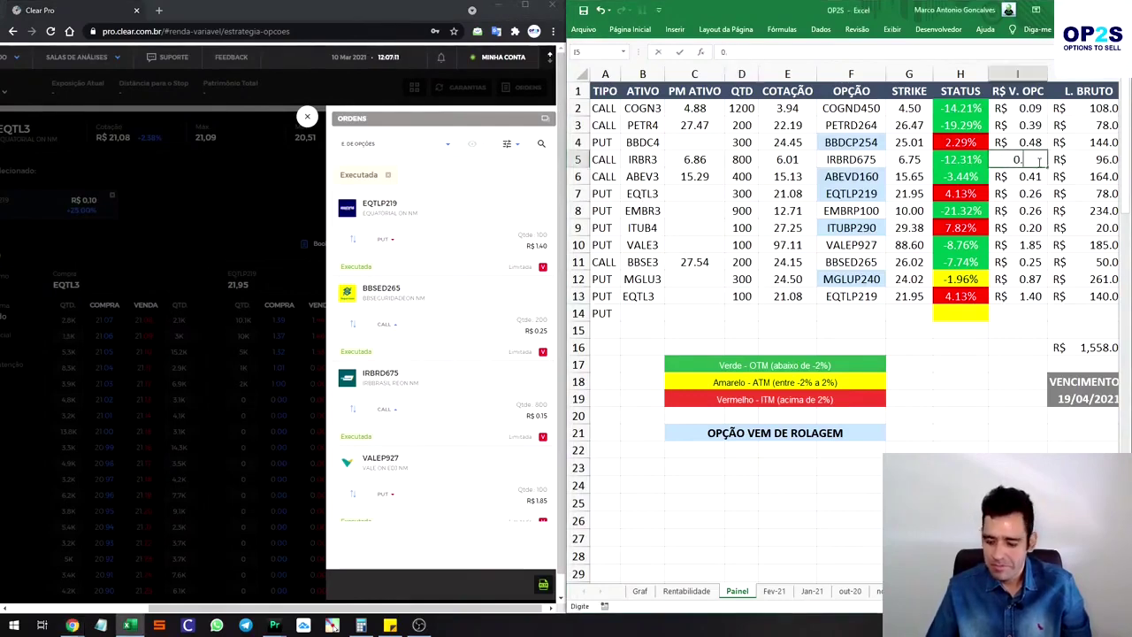
{"action": "type", "text": "15"}
{"action": "key", "text": "Left"}
{"action": "key", "text": "Left"}
{"action": "key", "text": "Left"}
{"action": "key", "text": "Left"}
{"action": "key", "text": "Left"}
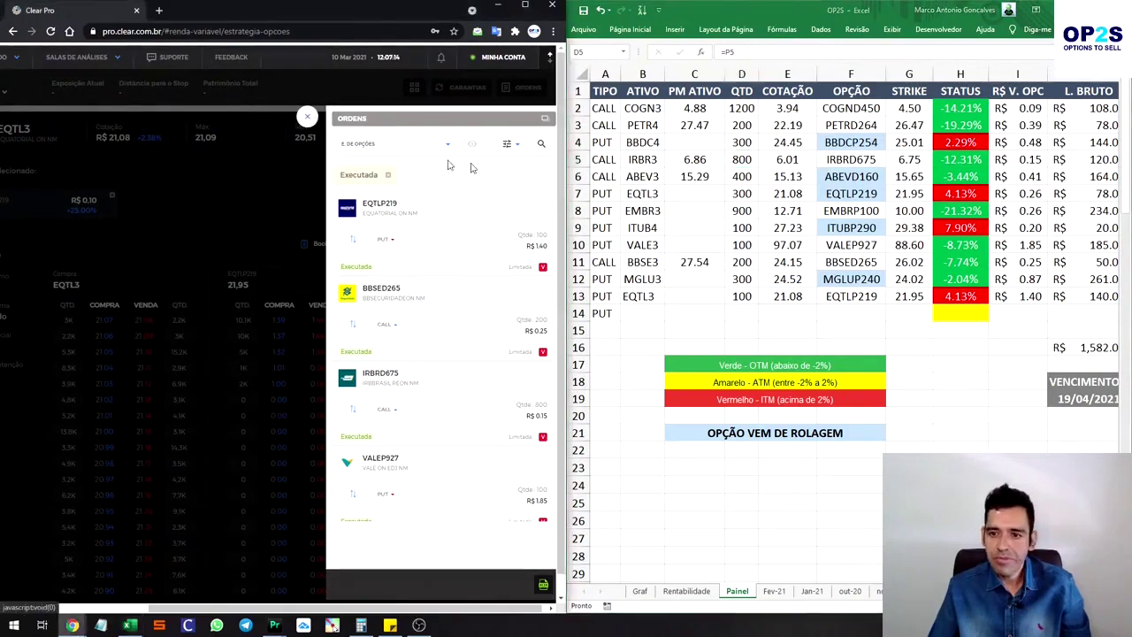
{"action": "left_click", "coordinate": [307, 117]}
{"action": "left_click", "coordinate": [796, 299]}
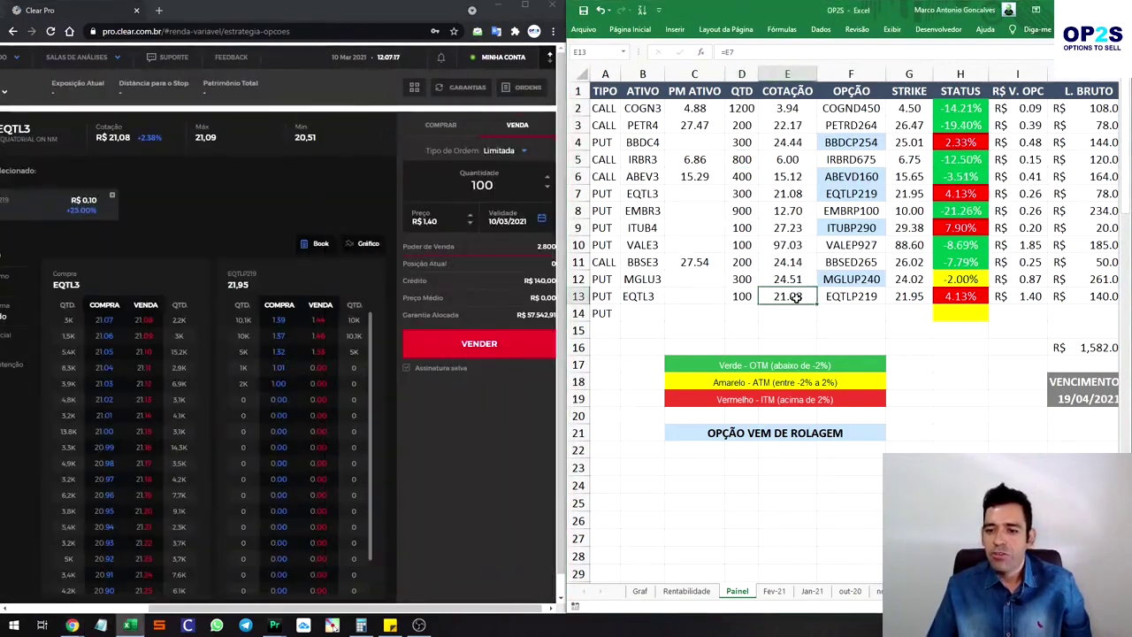
{"action": "left_click_drag", "start_coordinate": [855, 141], "coordinate": [583, 140]}
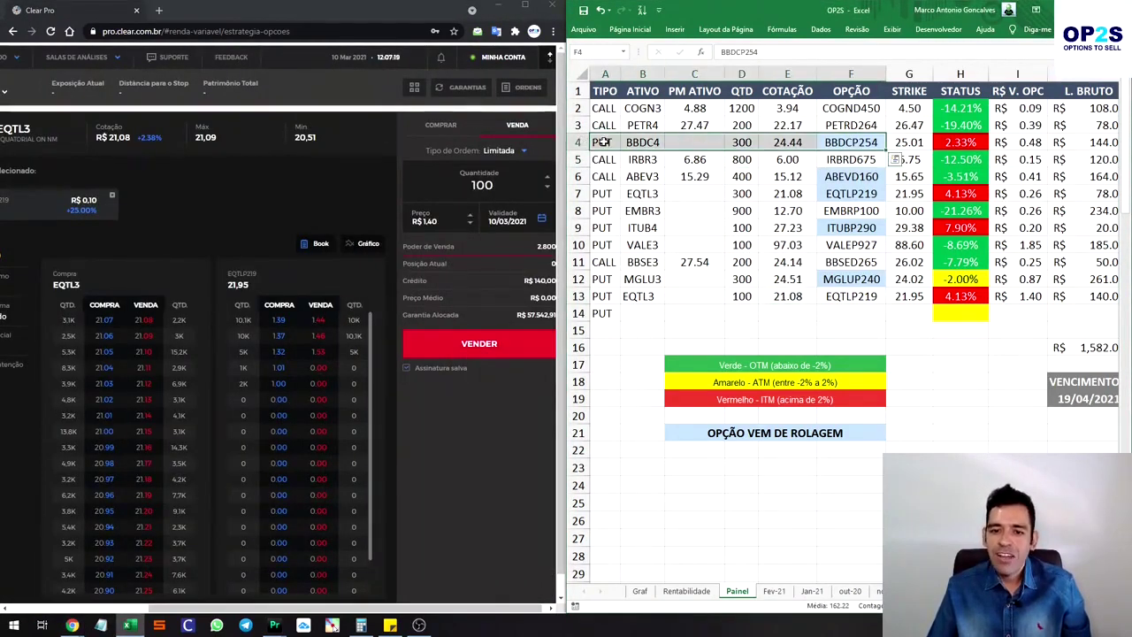
{"action": "left_click", "coordinate": [603, 142]}
{"action": "left_click", "coordinate": [372, 177]}
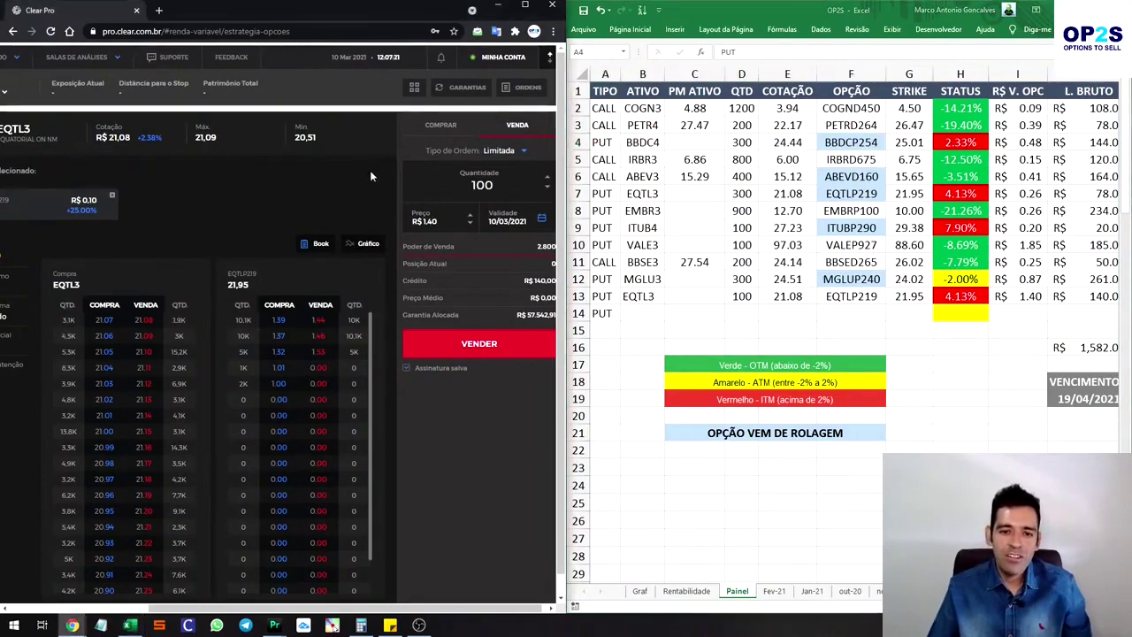
{"action": "left_click", "coordinate": [528, 86]}
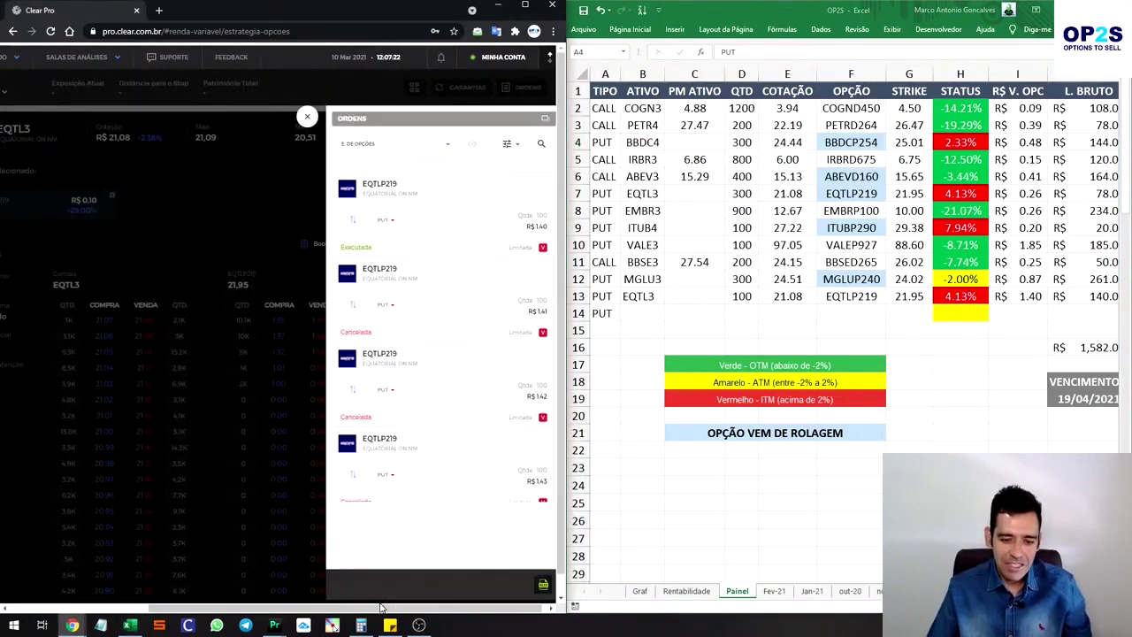
{"action": "left_click", "coordinate": [307, 115]}
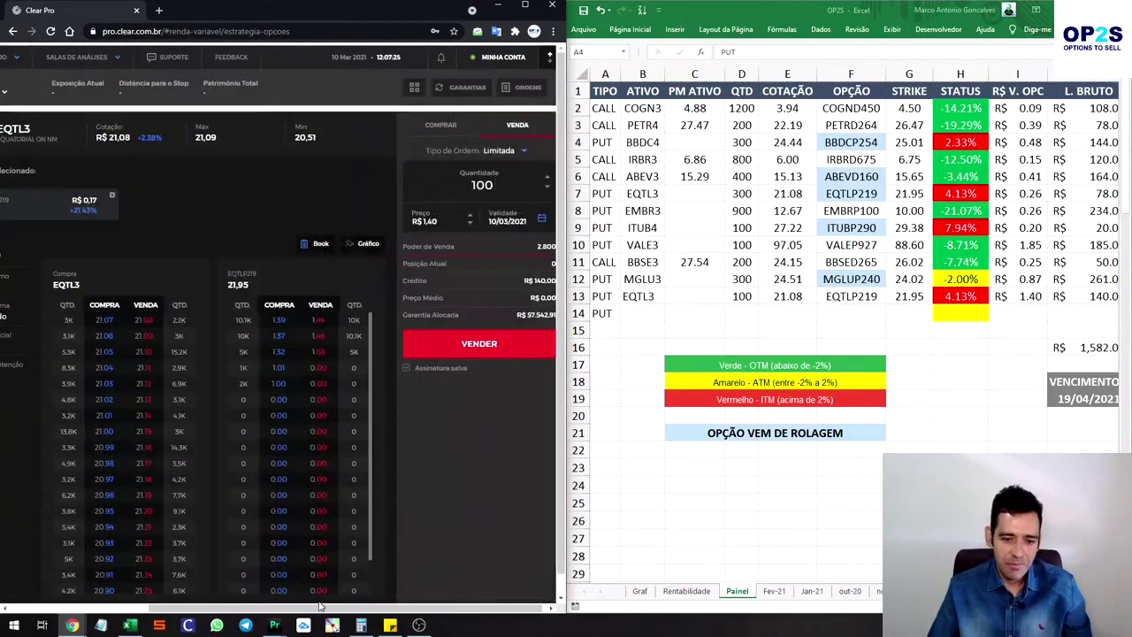
{"action": "left_click_drag", "start_coordinate": [274, 607], "coordinate": [132, 606]}
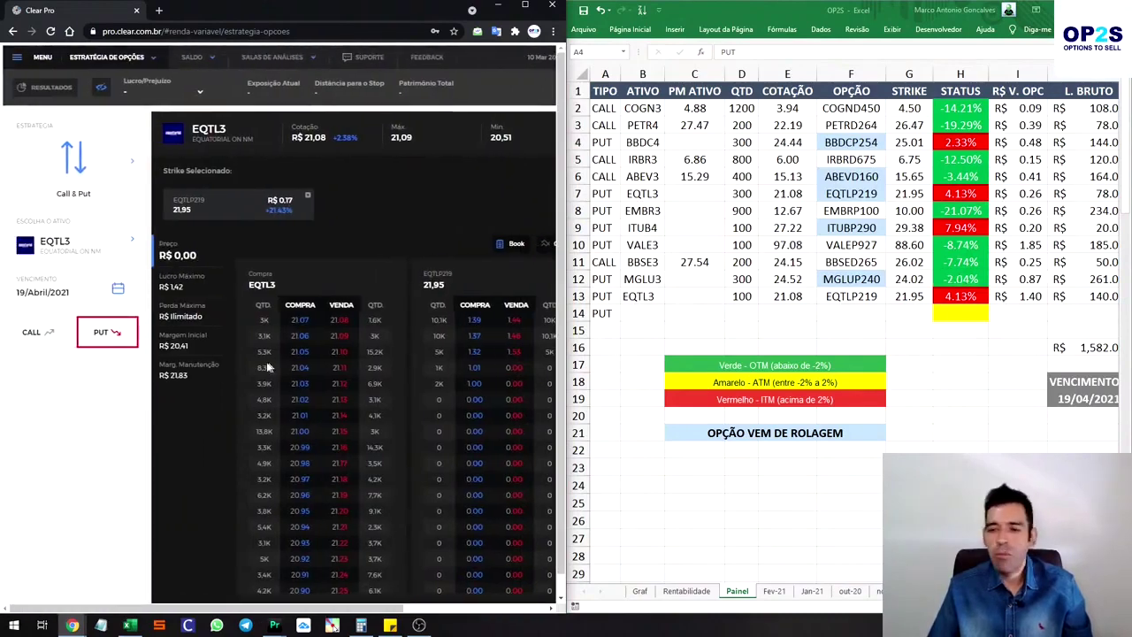
Check the BBDCO256 strike of 25.16 on the Fev-21 sheet.
{"action": "left_click", "coordinate": [586, 141]}
{"action": "left_click", "coordinate": [579, 141]}
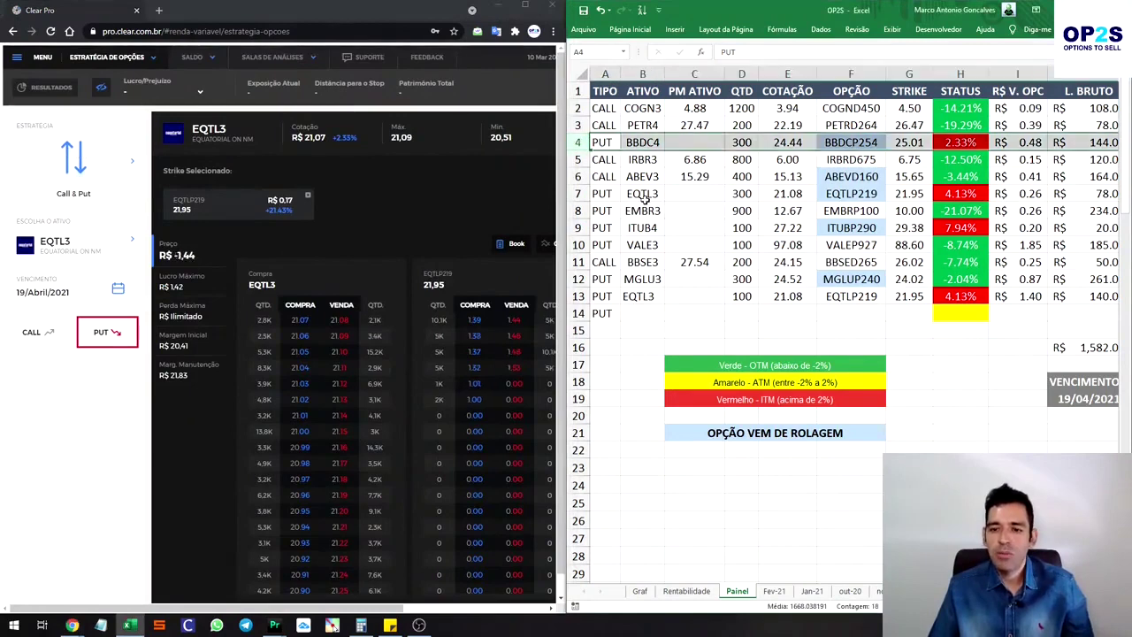
{"action": "left_click", "coordinate": [772, 590]}
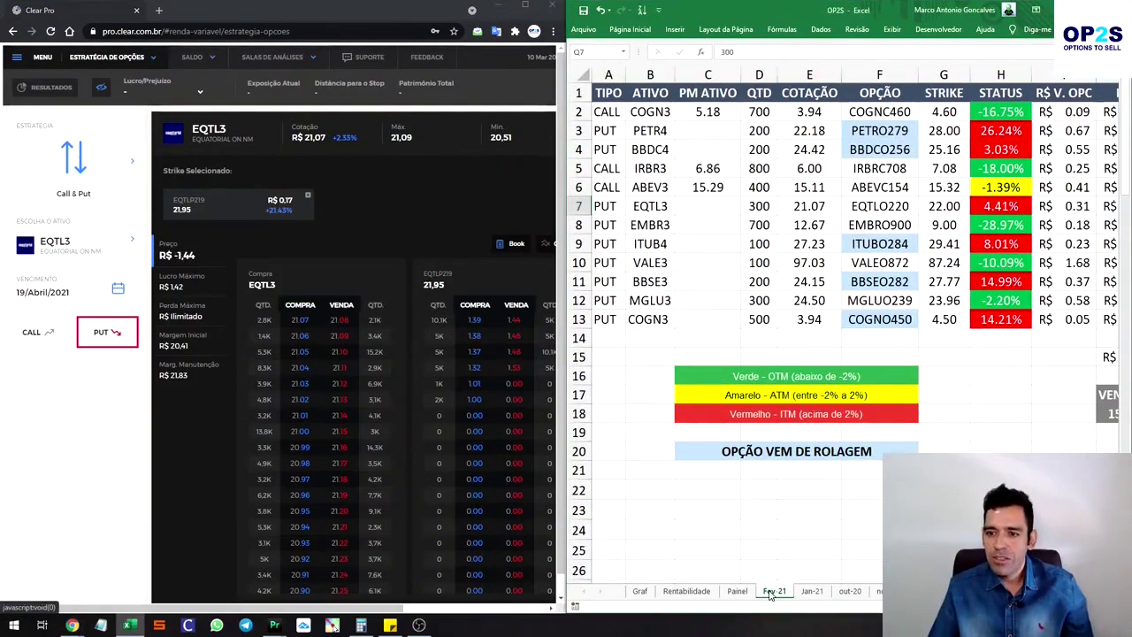
{"action": "left_click", "coordinate": [944, 152]}
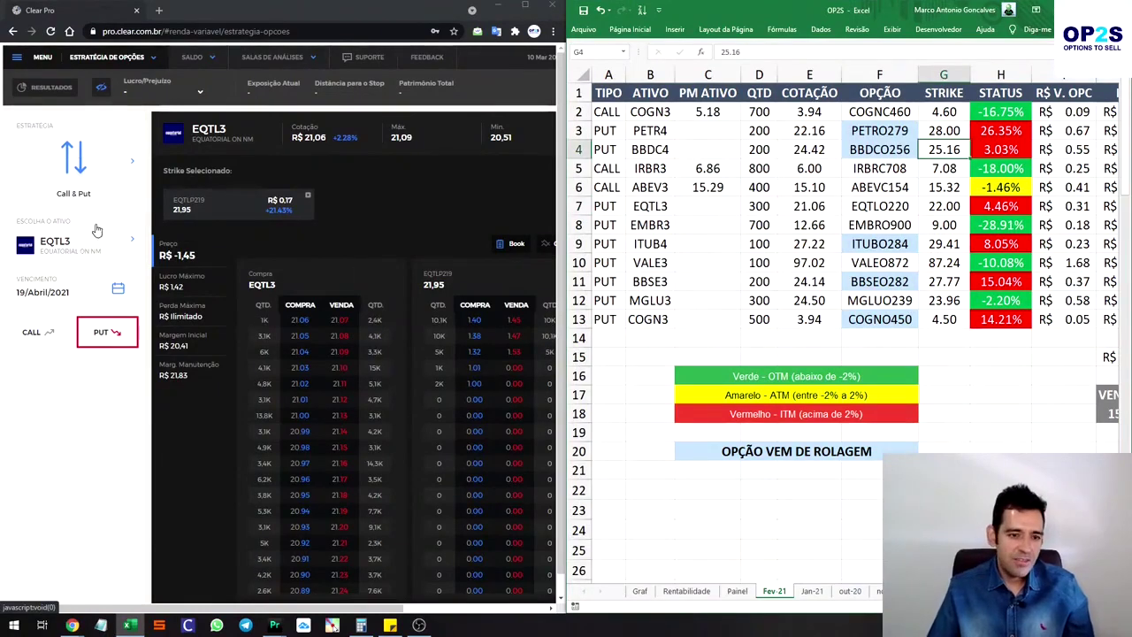
Set Clear Pro's underlying to BBDC4 with the 15 March 2021 expiry.
{"action": "left_click", "coordinate": [84, 241]}
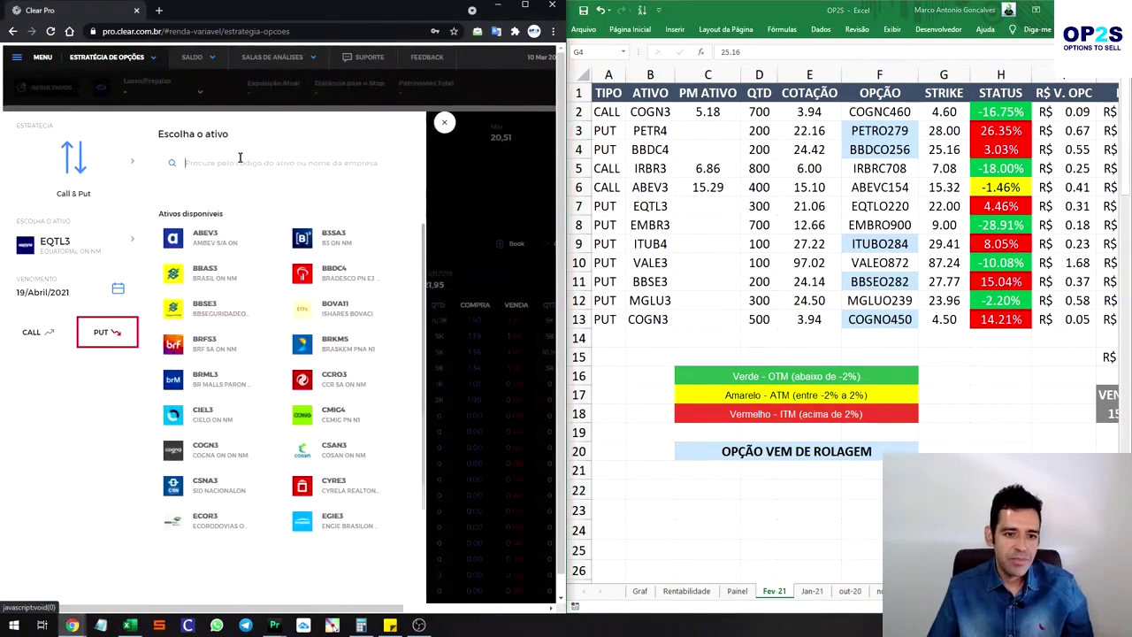
{"action": "type", "text": "BBDC"}
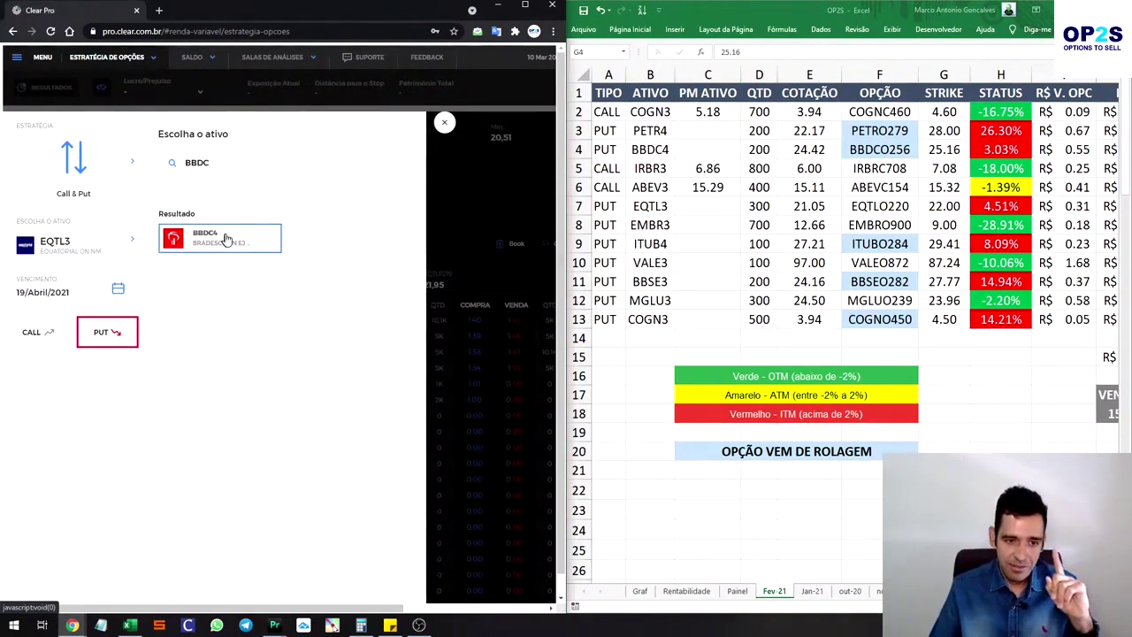
{"action": "left_click", "coordinate": [226, 239]}
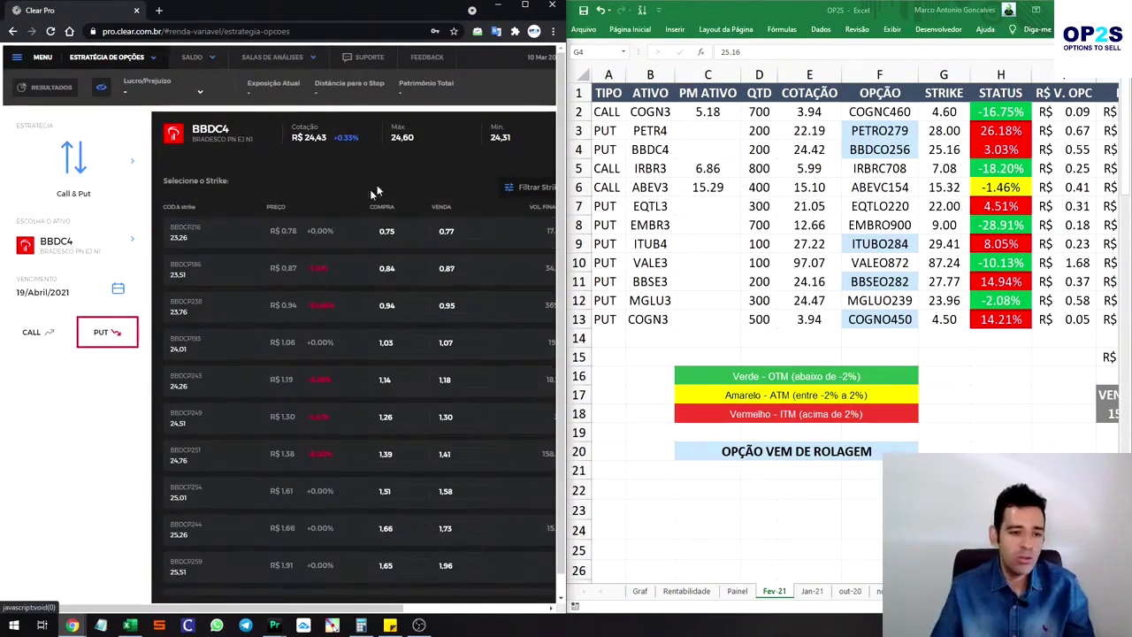
{"action": "left_click", "coordinate": [87, 292]}
{"action": "left_click", "coordinate": [210, 196]}
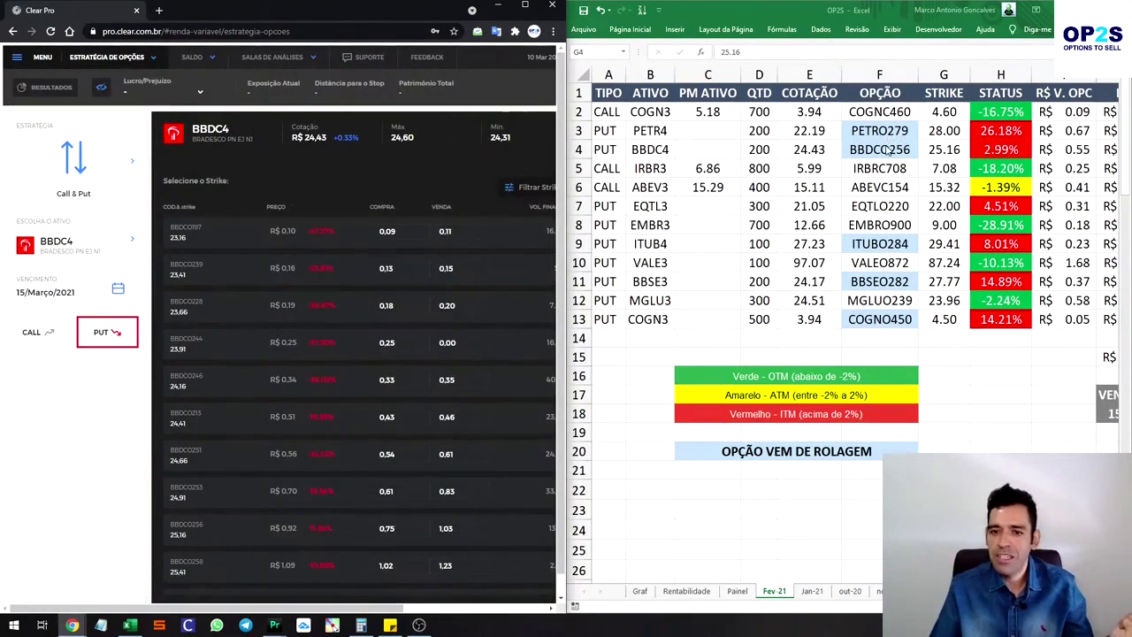
Select the BBDCO256 put and bring up a buy ticket for 100 at R$ 1.03.
{"action": "left_click", "coordinate": [932, 156]}
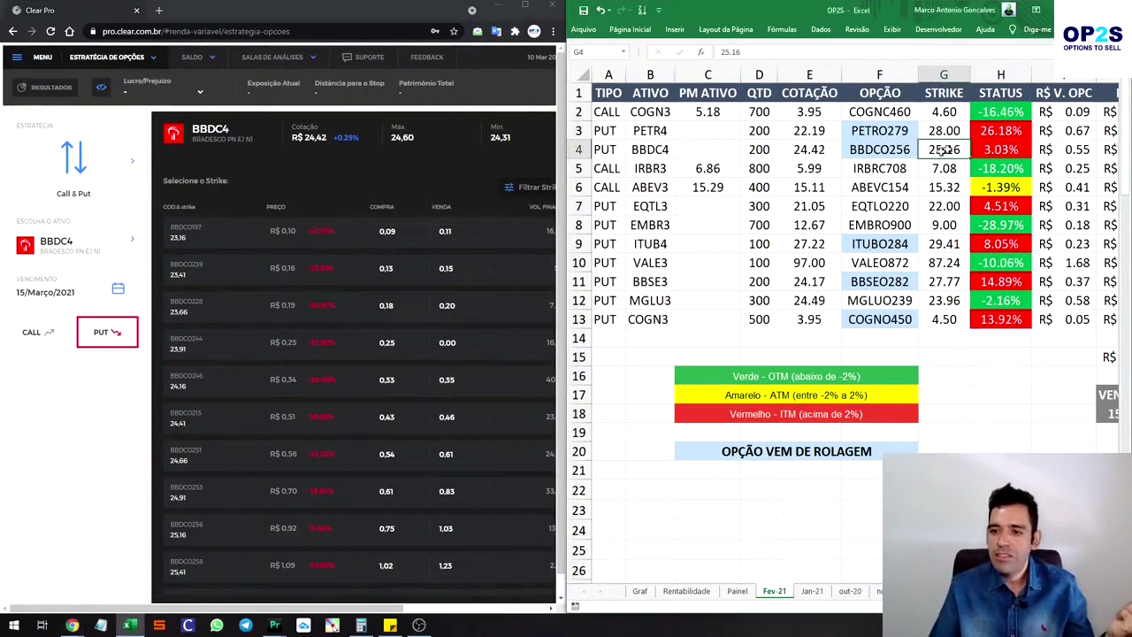
{"action": "left_click", "coordinate": [33, 329]}
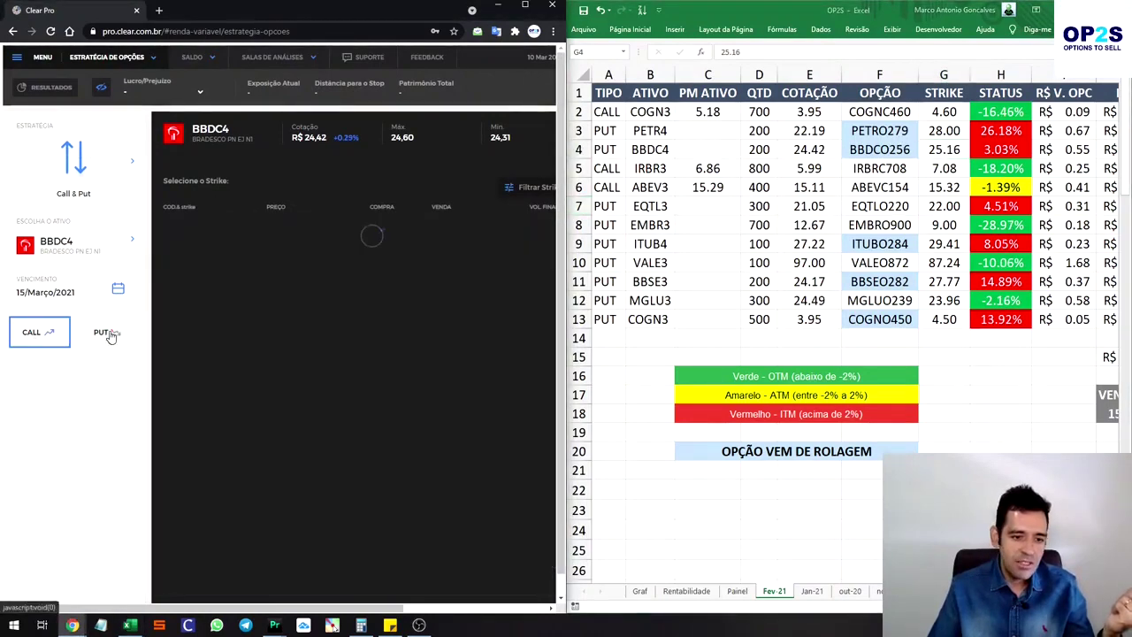
{"action": "left_click", "coordinate": [101, 329]}
{"action": "scroll", "coordinate": [292, 301], "scroll_direction": "down", "scroll_amount": 1}
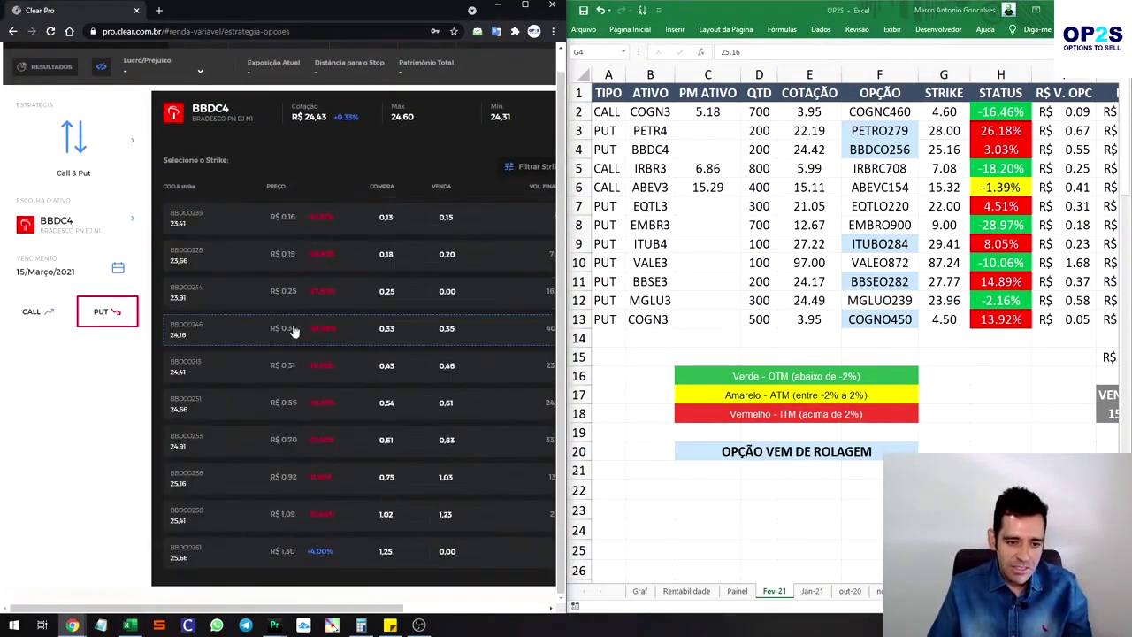
{"action": "left_click", "coordinate": [232, 485]}
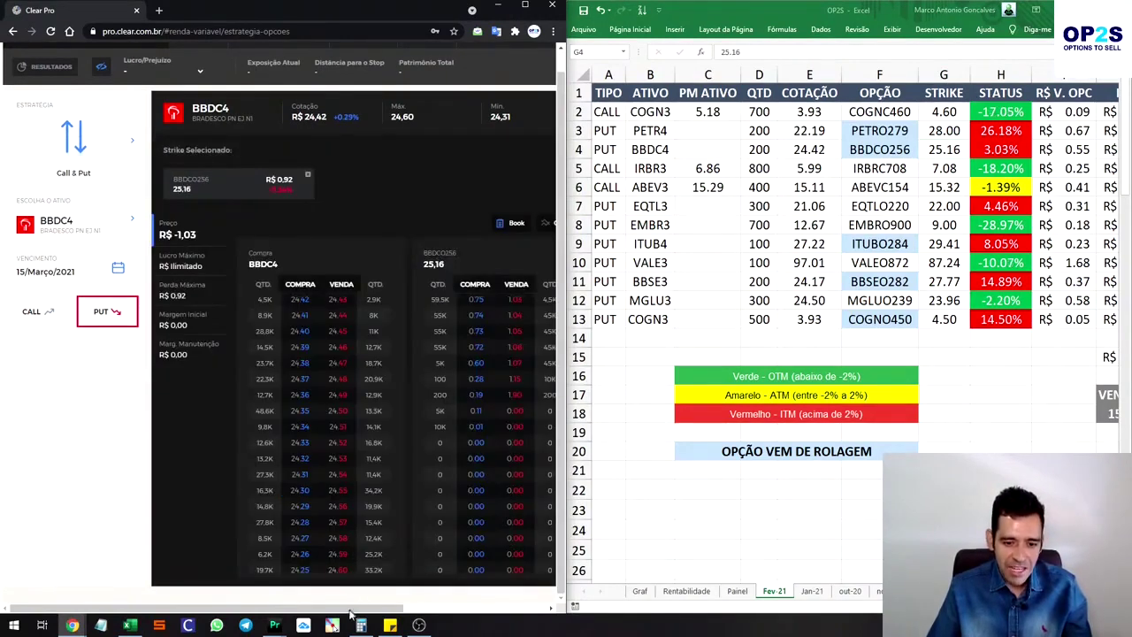
{"action": "left_click_drag", "start_coordinate": [352, 609], "coordinate": [557, 615]}
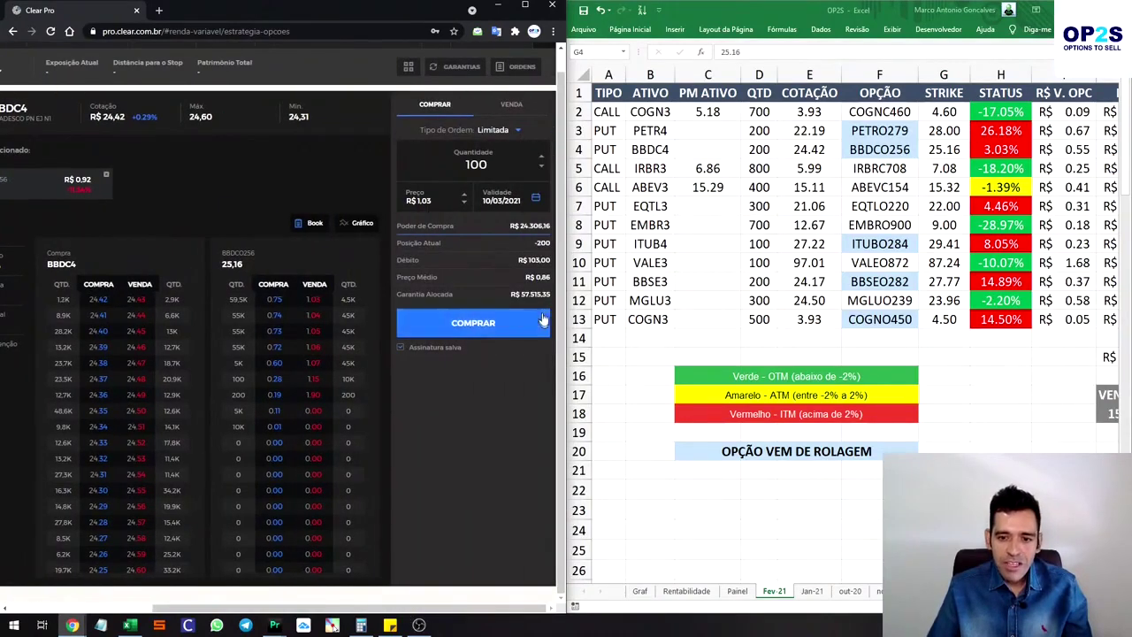
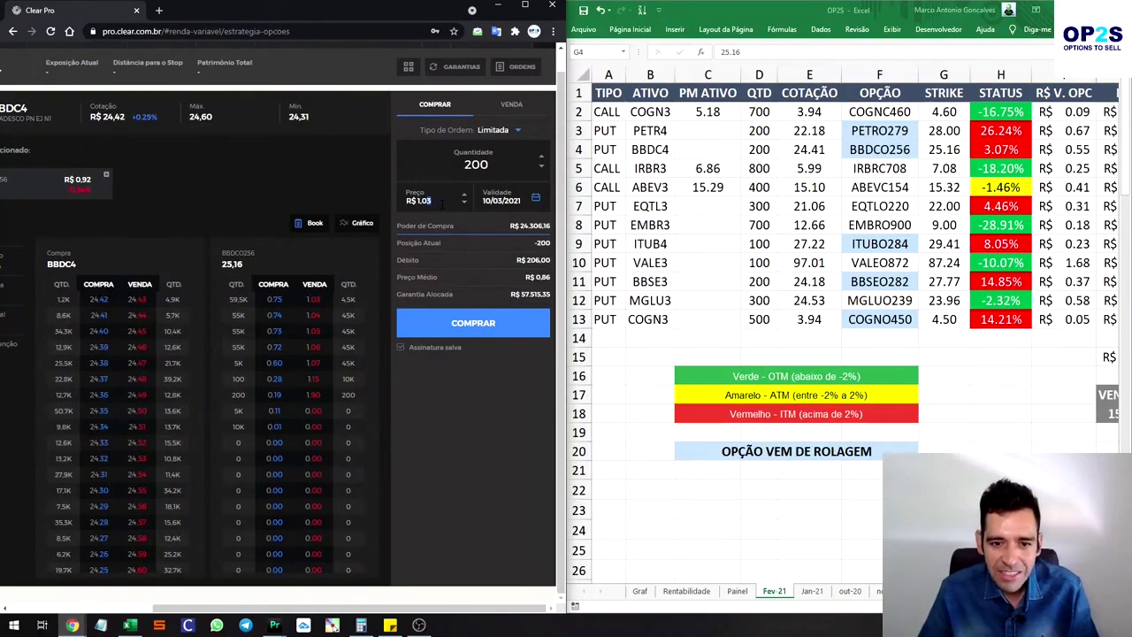
Send buy orders for the BBDCO256 puts at 0,80 and 0,90, cancelling each unfilled one.
{"action": "type", "text": "0,80"}
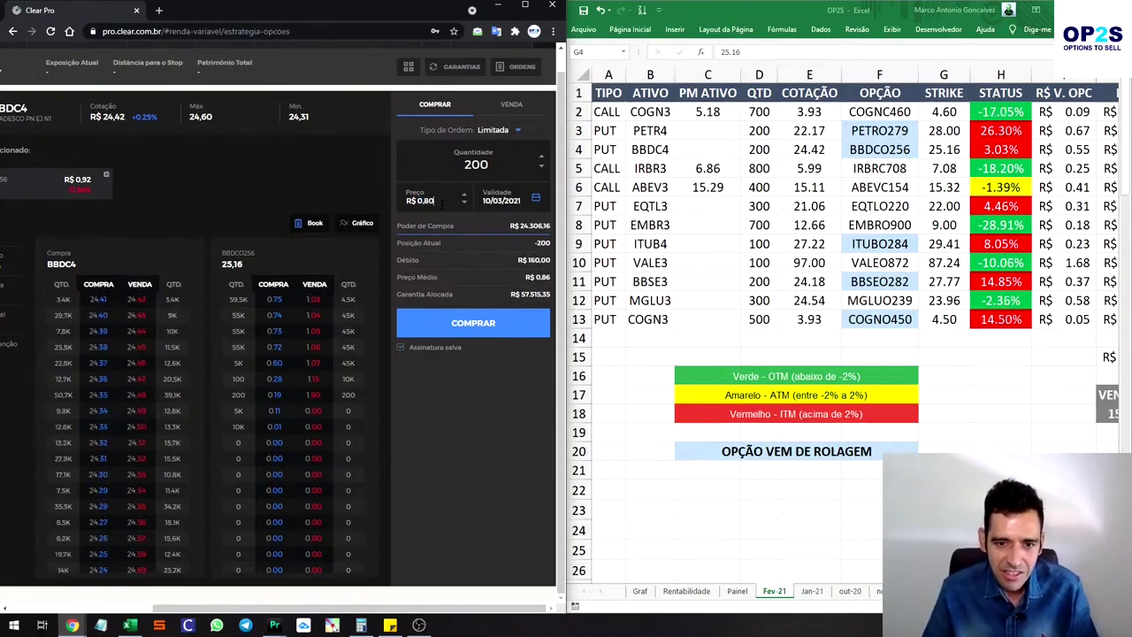
{"action": "left_click", "coordinate": [474, 322]}
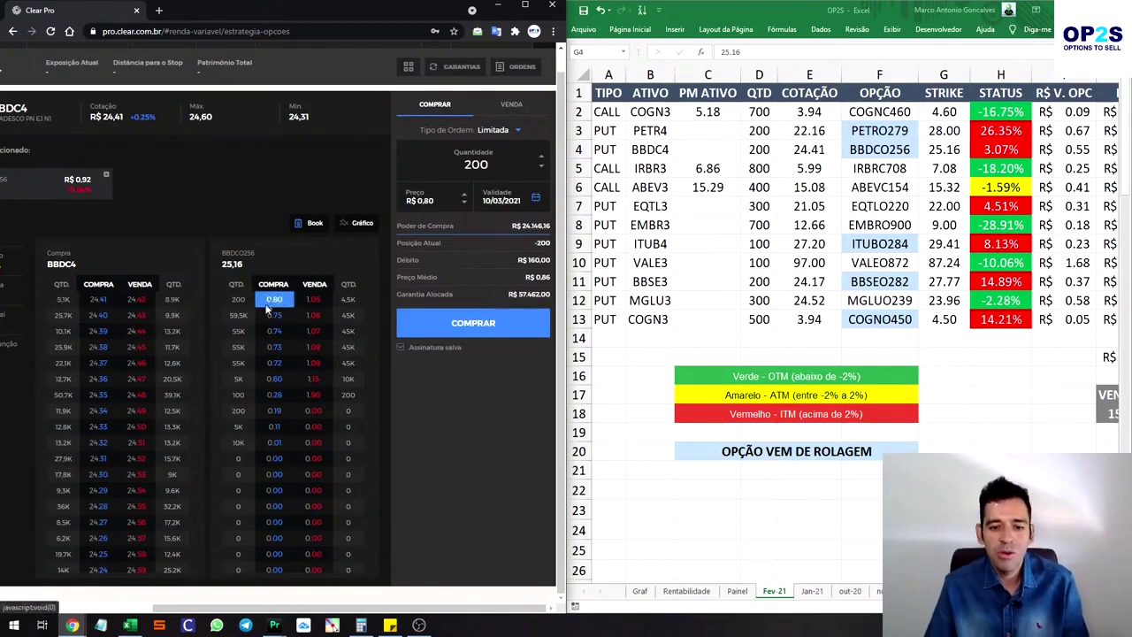
{"action": "left_click", "coordinate": [521, 66]}
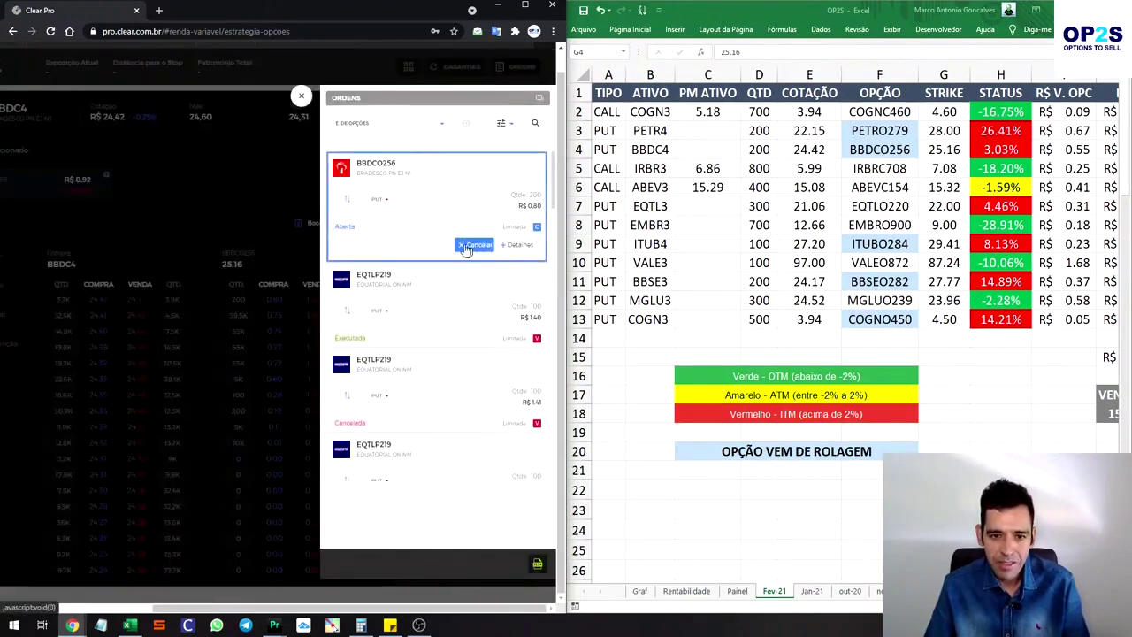
{"action": "left_click", "coordinate": [475, 243]}
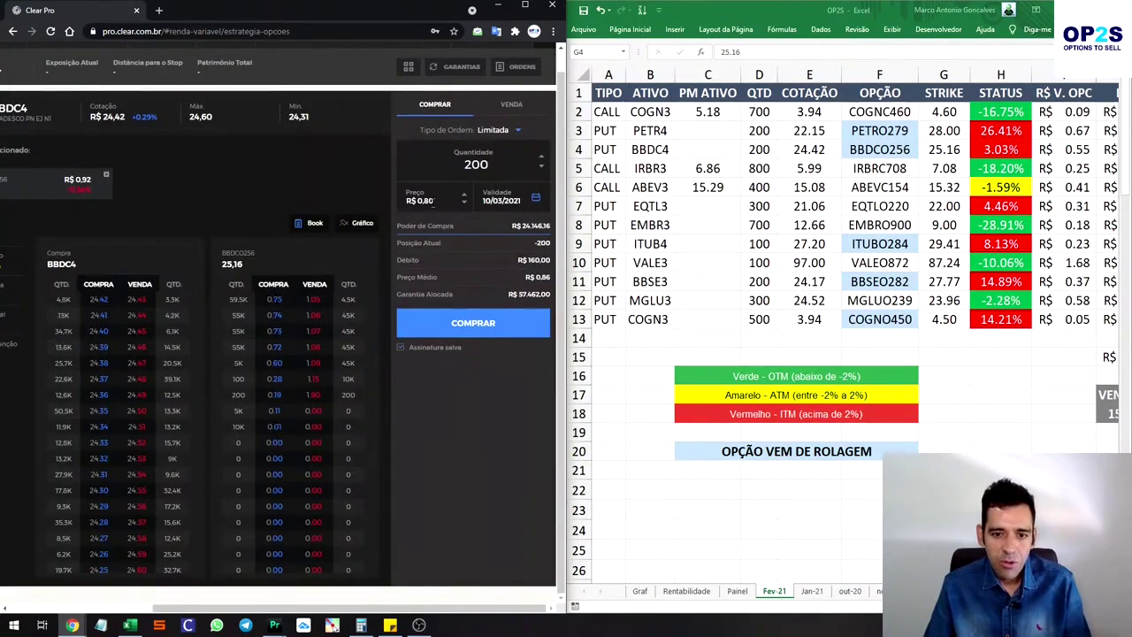
{"action": "double_click", "coordinate": [425, 201]}
{"action": "type", "text": "0,90"}
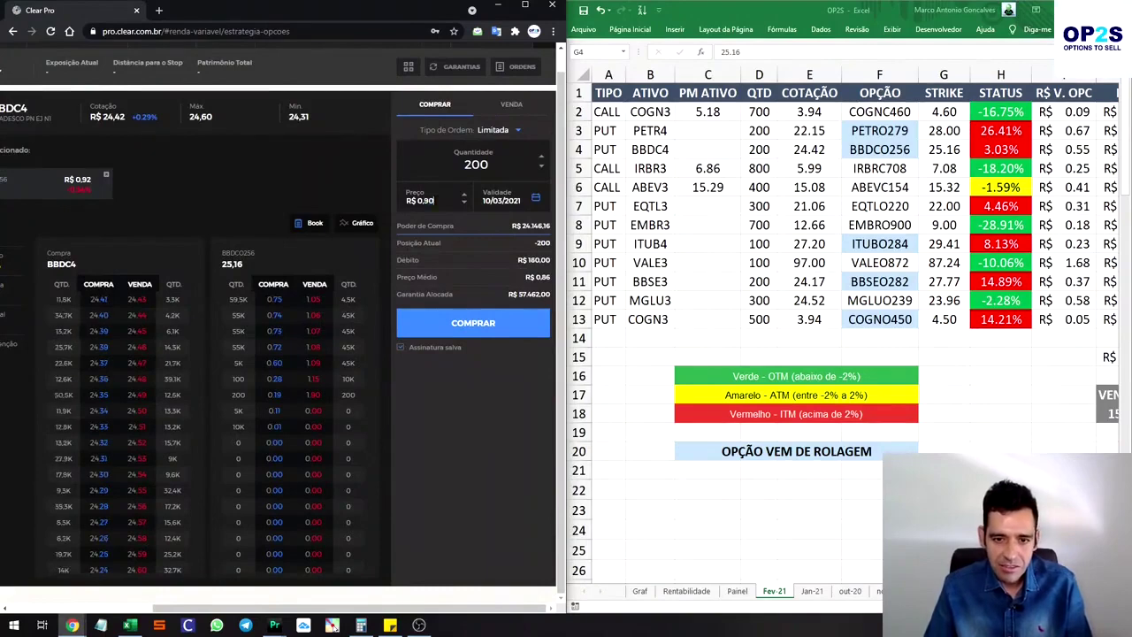
{"action": "left_click", "coordinate": [463, 324]}
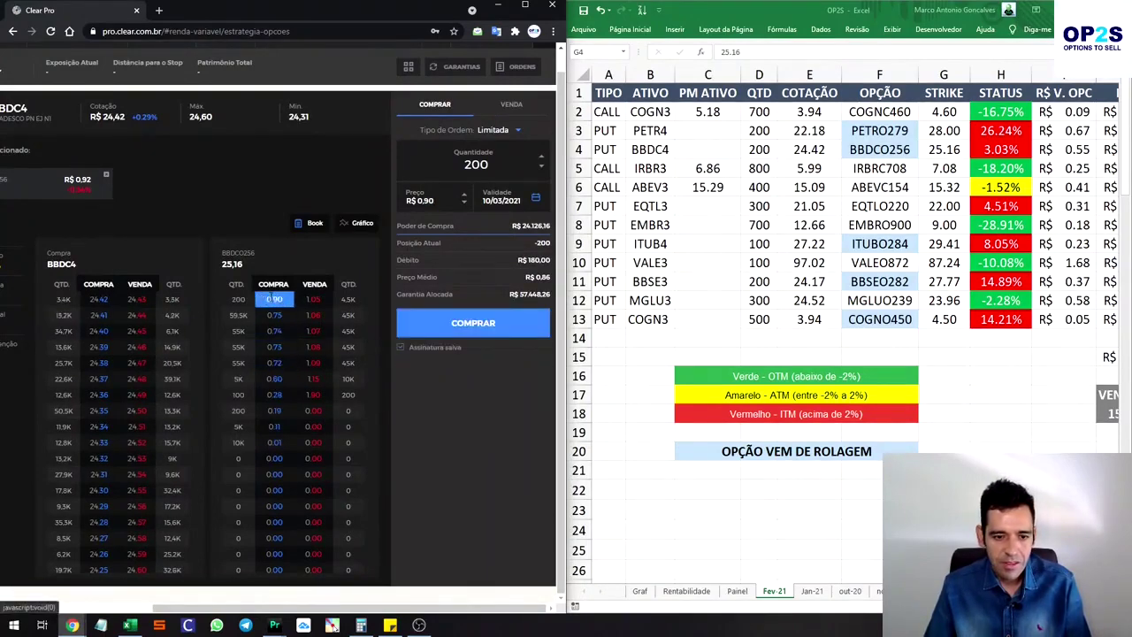
{"action": "left_click", "coordinate": [520, 67]}
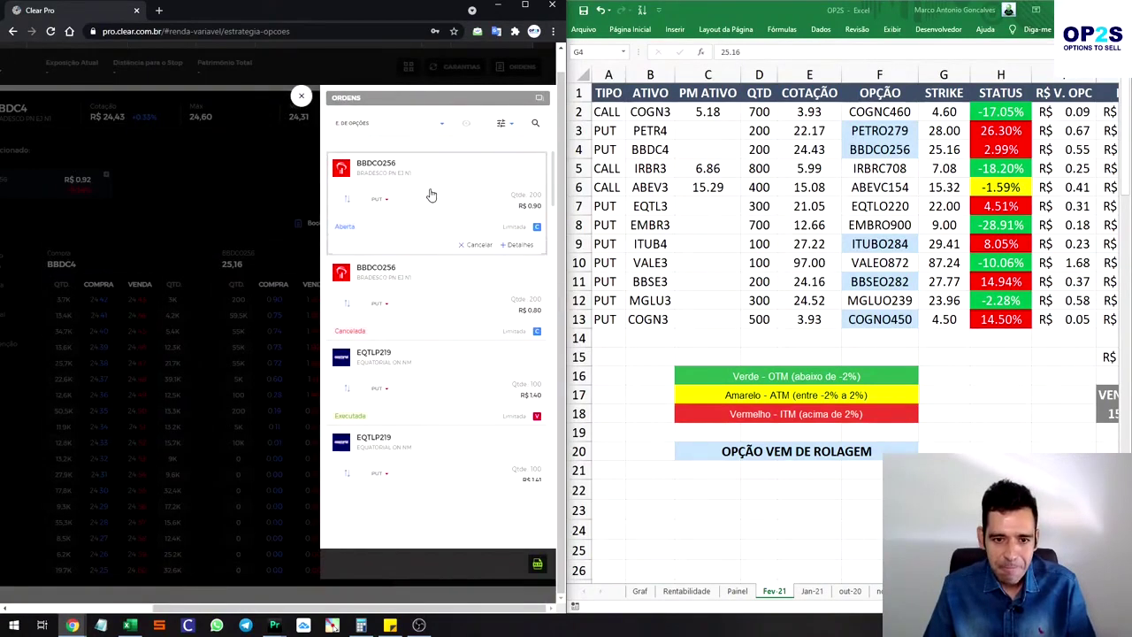
{"action": "left_click", "coordinate": [305, 97]}
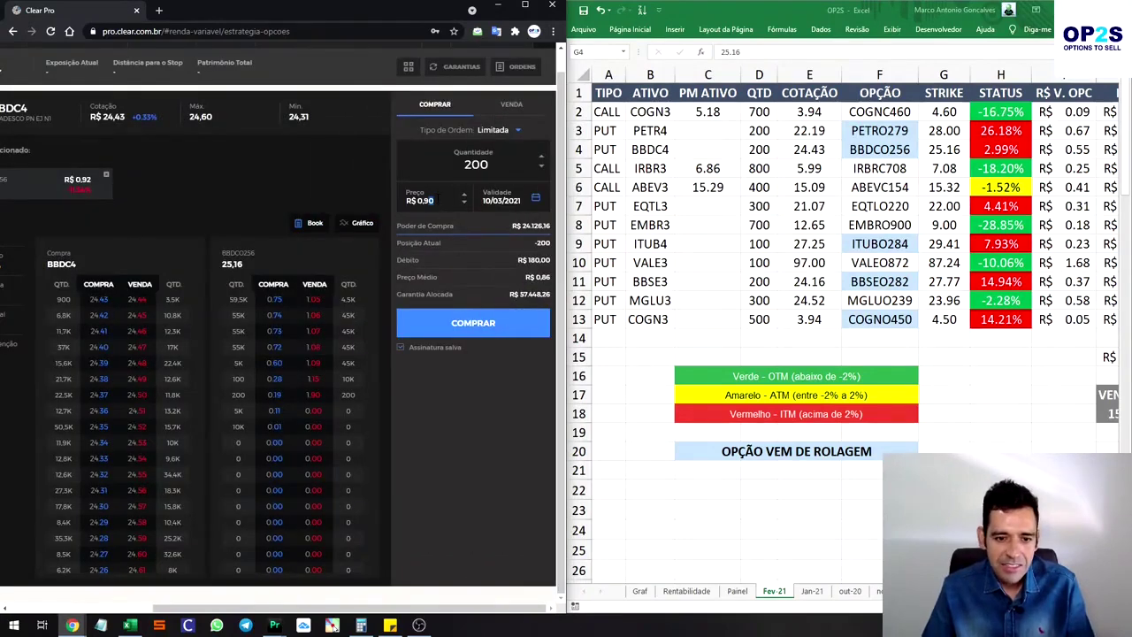
Buy back the 200 puts at 0,95 and confirm the order executed.
{"action": "key", "text": "BackSpace"}
{"action": "type", "text": "5"}
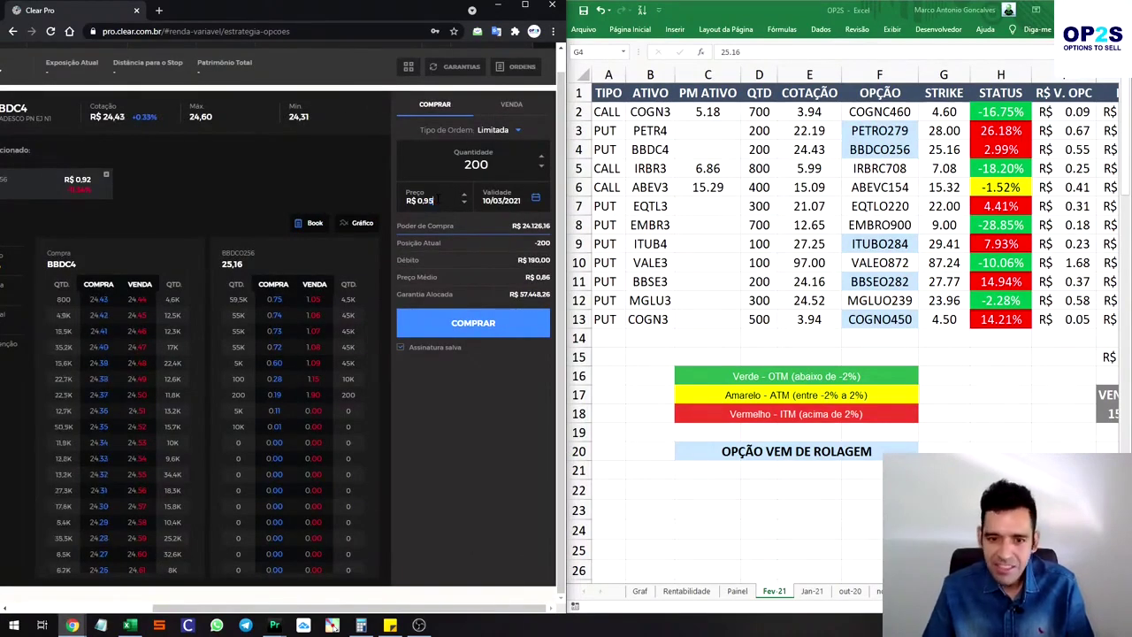
{"action": "left_click", "coordinate": [470, 323]}
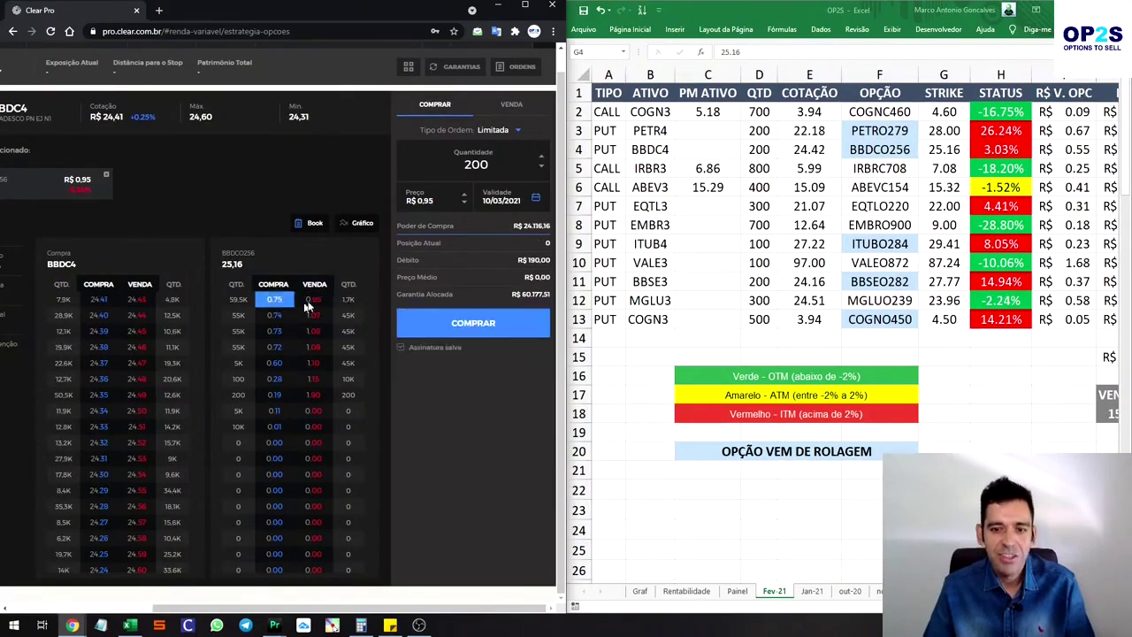
{"action": "left_click", "coordinate": [517, 108]}
{"action": "left_click", "coordinate": [431, 112]}
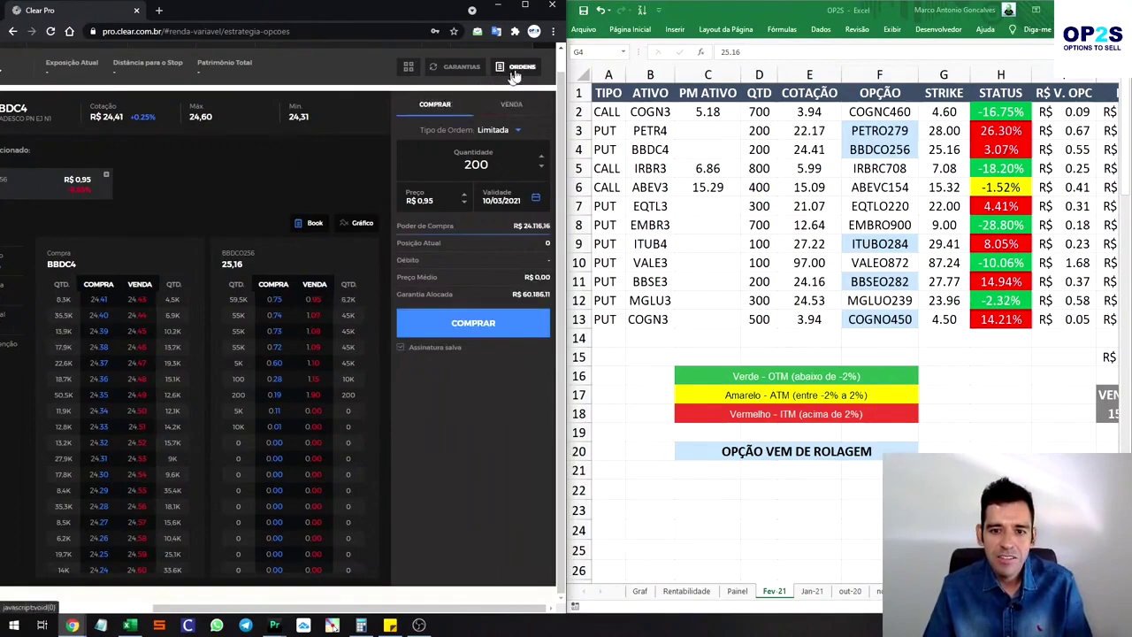
{"action": "left_click", "coordinate": [516, 66]}
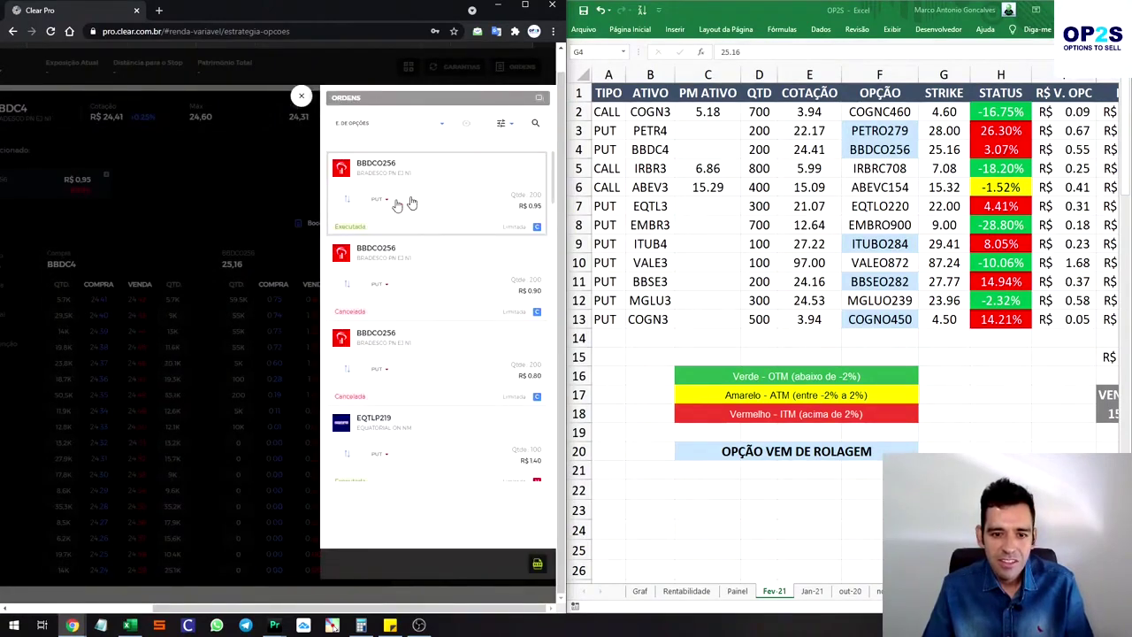
{"action": "left_click", "coordinate": [125, 571]}
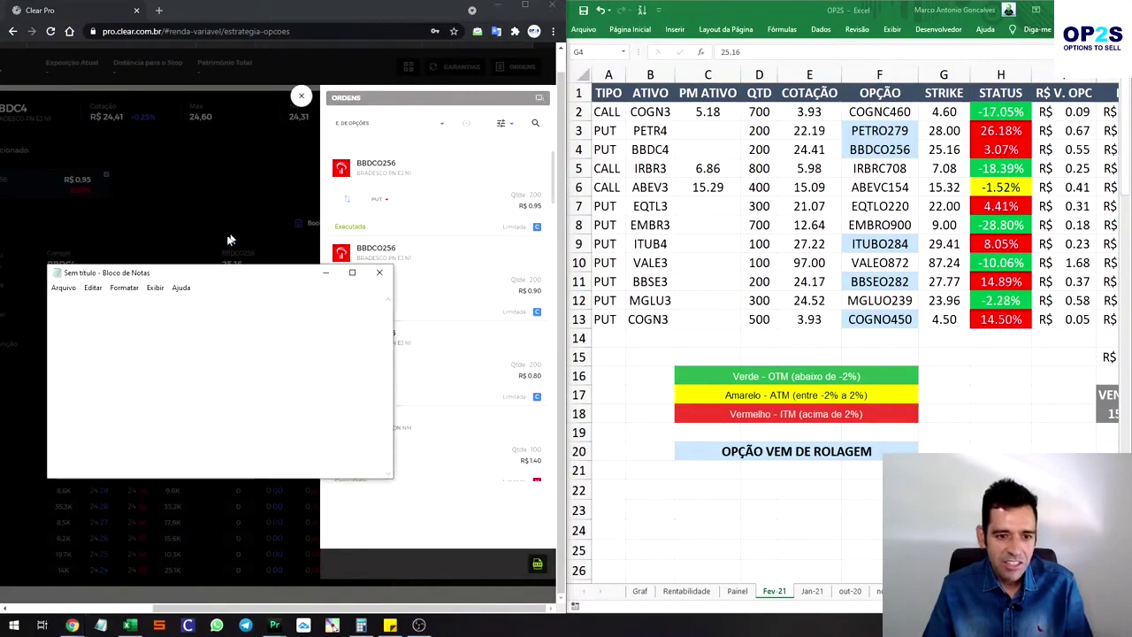
Note 'COMPREI: 0,95', then select BBDC4 strike cell G4 on Excel's Painel sheet.
{"action": "type", "text": "COMPREI: 0,95"}
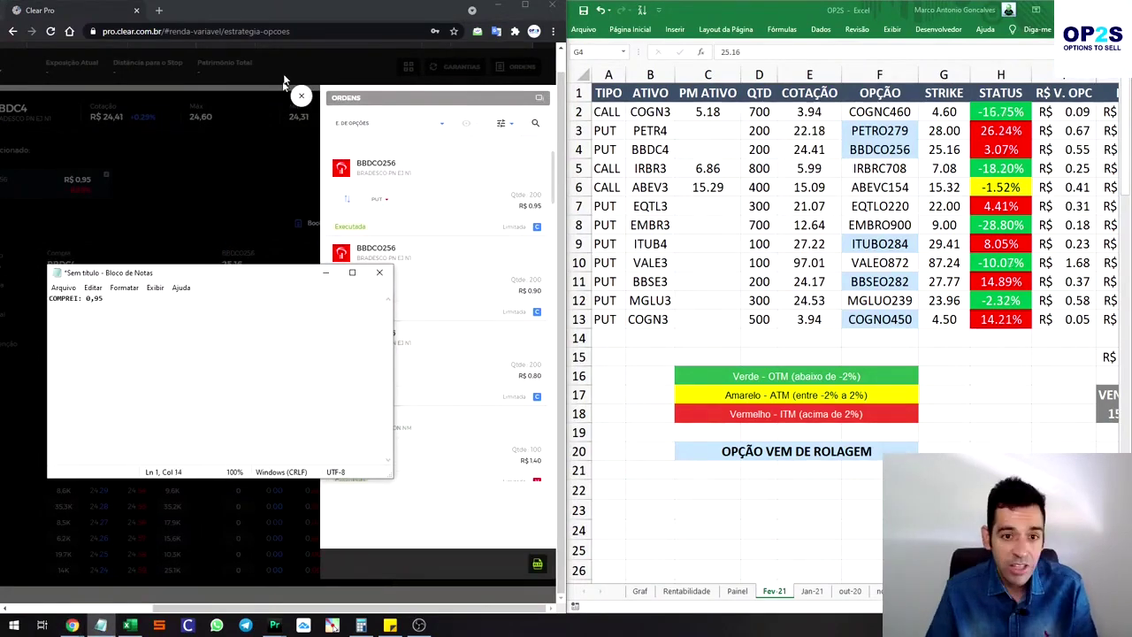
{"action": "left_click", "coordinate": [326, 271]}
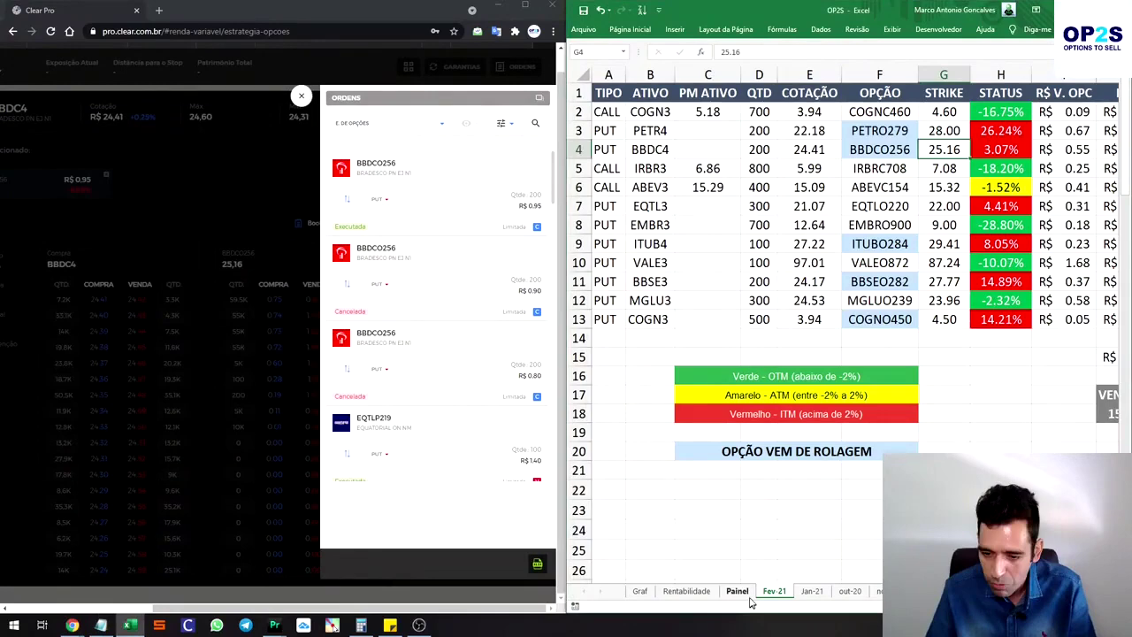
{"action": "left_click", "coordinate": [745, 592]}
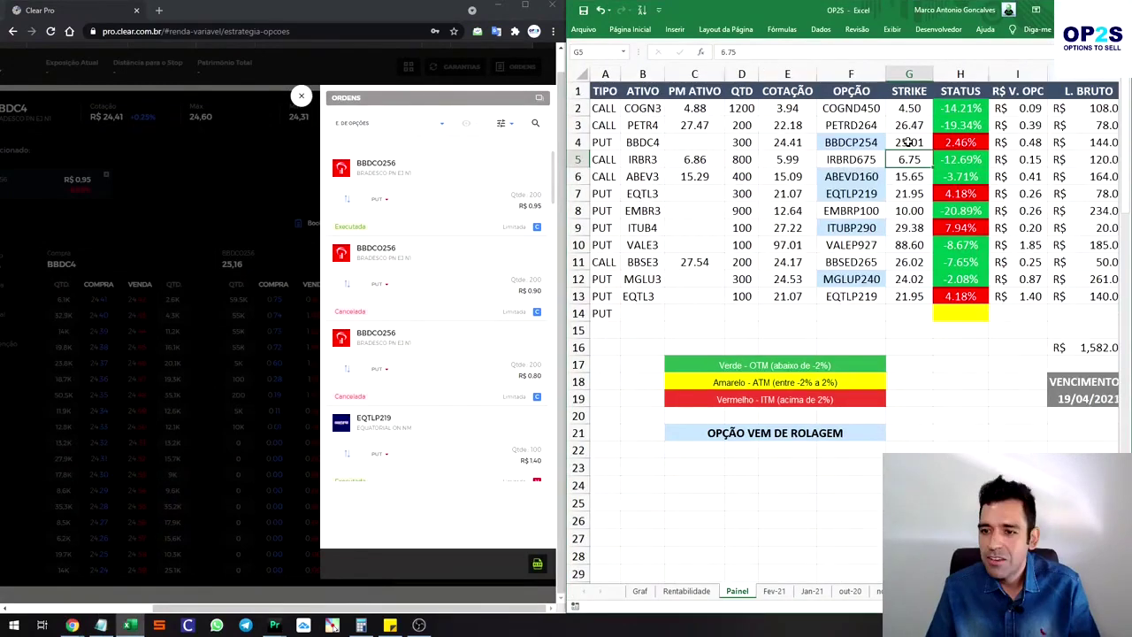
{"action": "left_click", "coordinate": [908, 142]}
{"action": "left_click", "coordinate": [300, 95]}
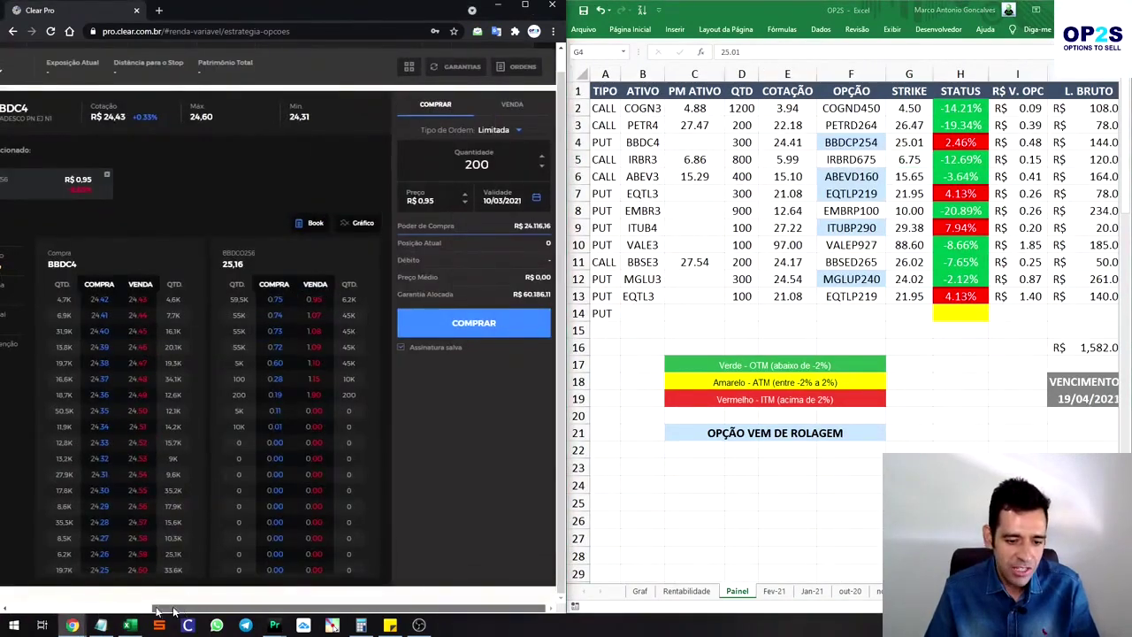
{"action": "left_click_drag", "start_coordinate": [173, 610], "coordinate": [27, 610]}
Set up a sell ticket for 200 BBDCP254 puts (19 April 2021 expiry, strike 25,01).
{"action": "left_click", "coordinate": [68, 270]}
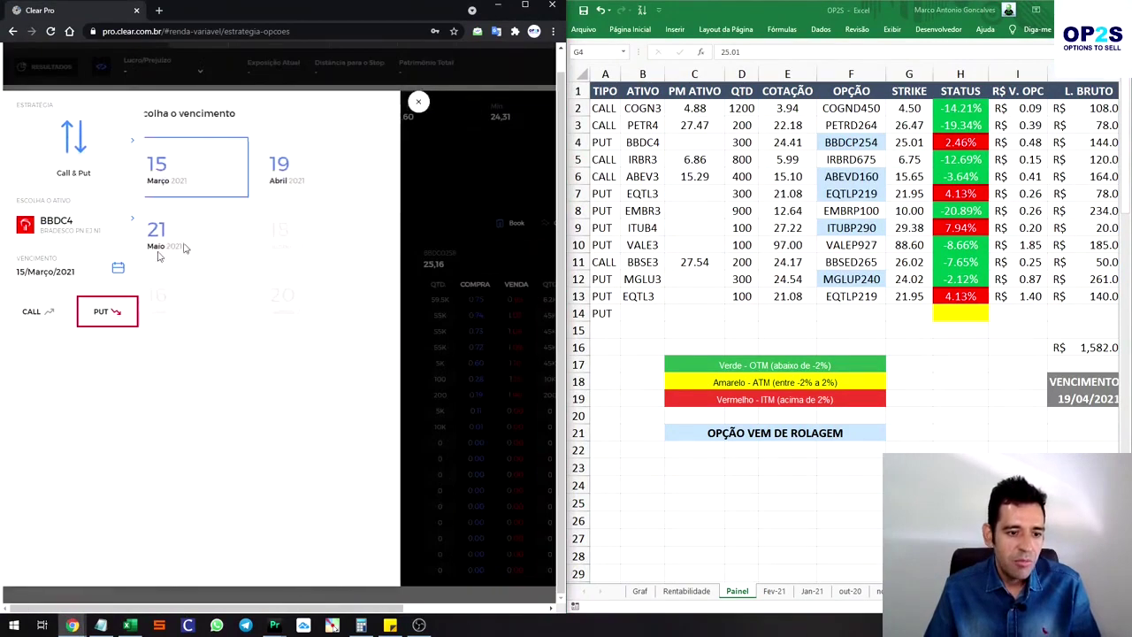
{"action": "left_click", "coordinate": [298, 172]}
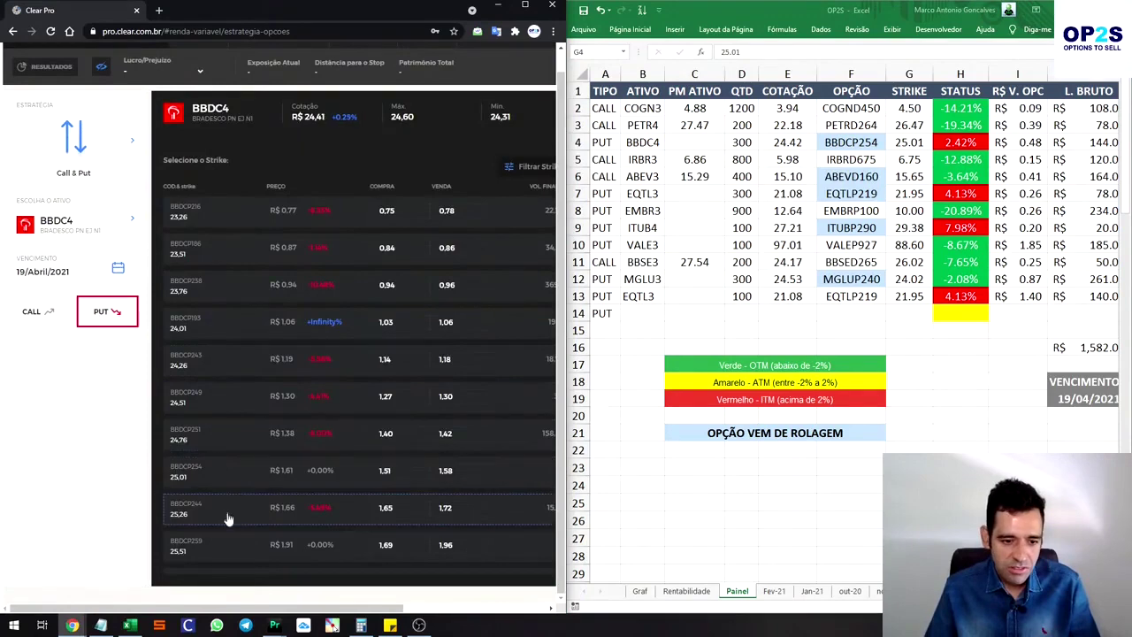
{"action": "left_click", "coordinate": [253, 473]}
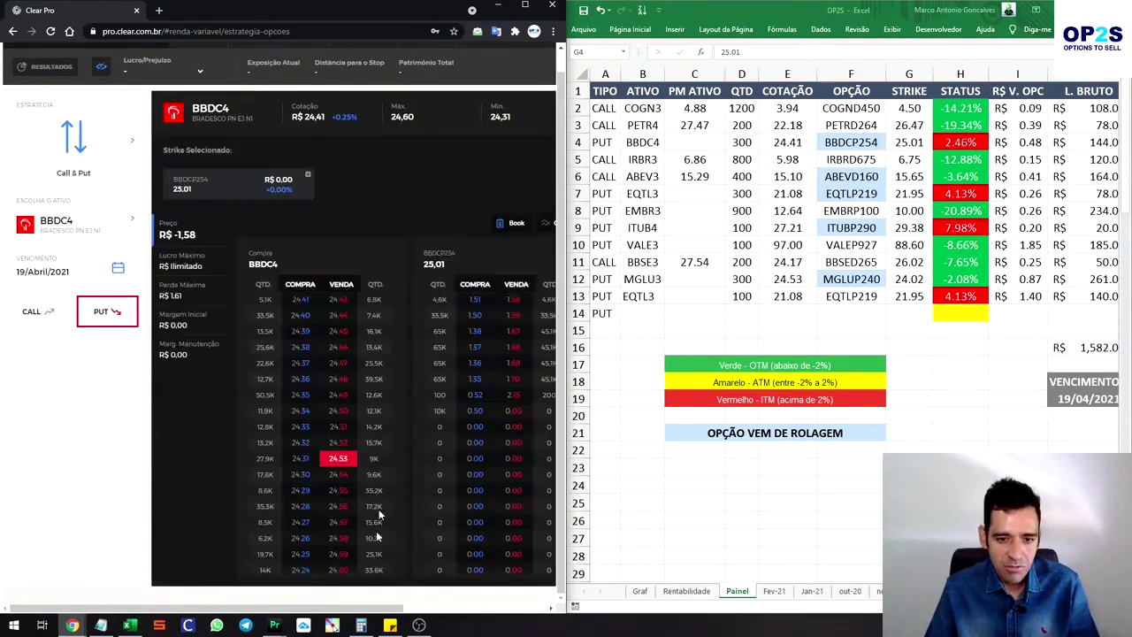
{"action": "left_click_drag", "start_coordinate": [372, 608], "coordinate": [542, 616]}
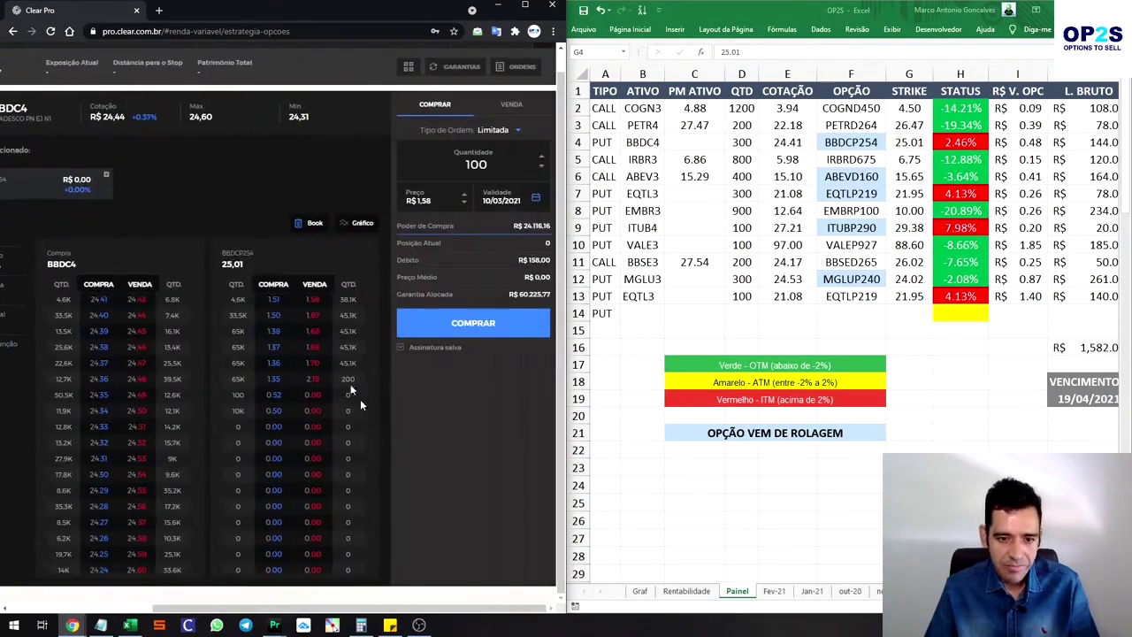
{"action": "left_click", "coordinate": [513, 106]}
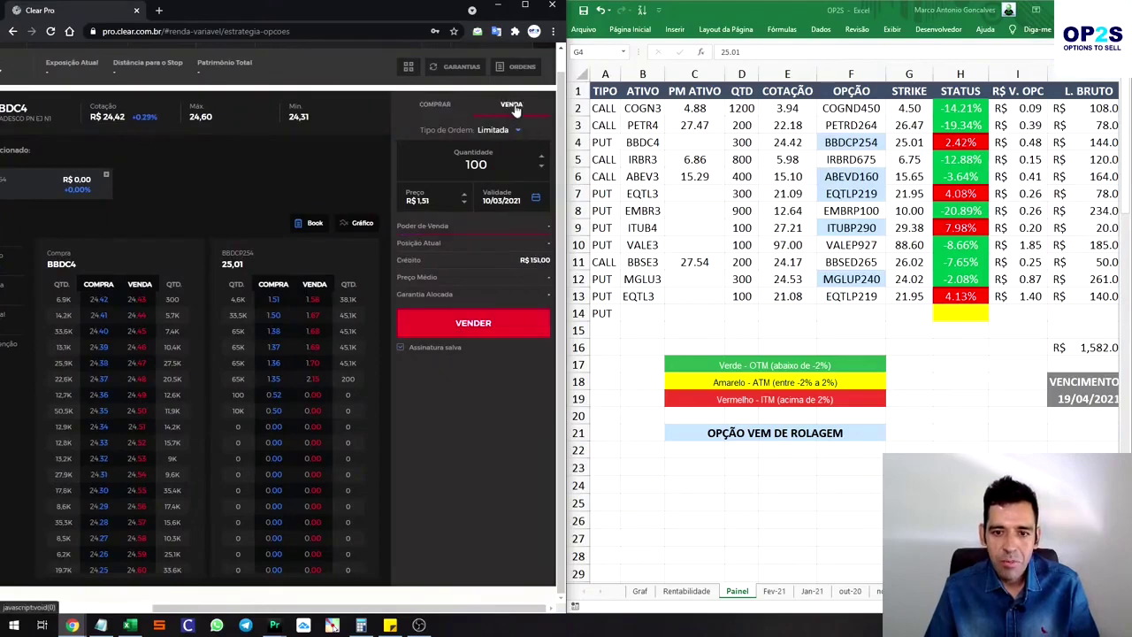
{"action": "left_click", "coordinate": [541, 158]}
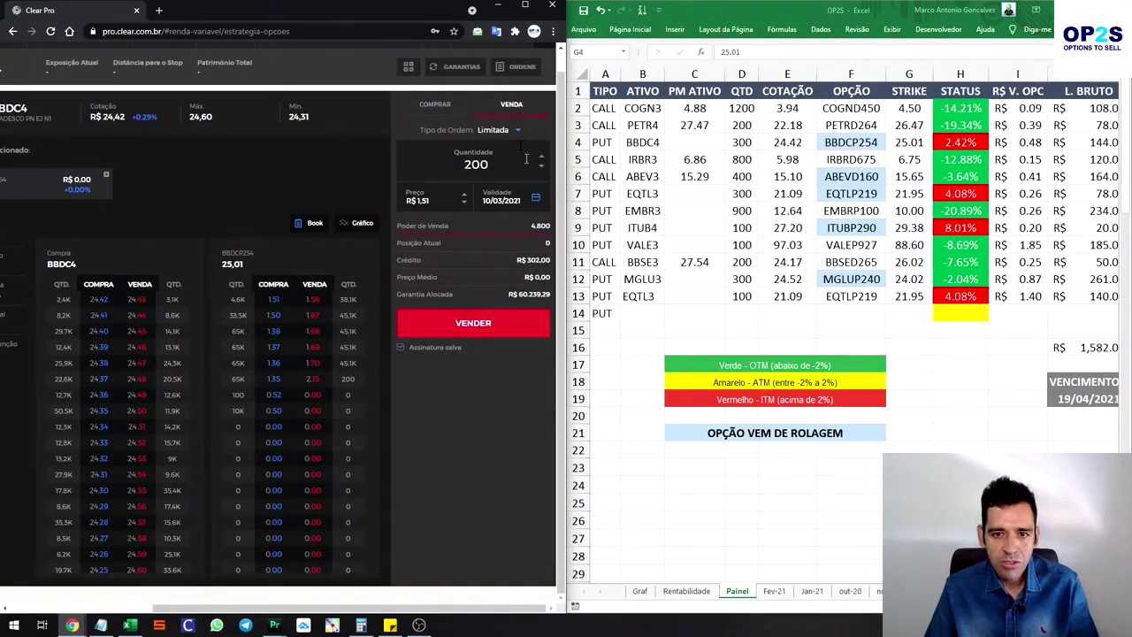
{"action": "key", "text": "Return"}
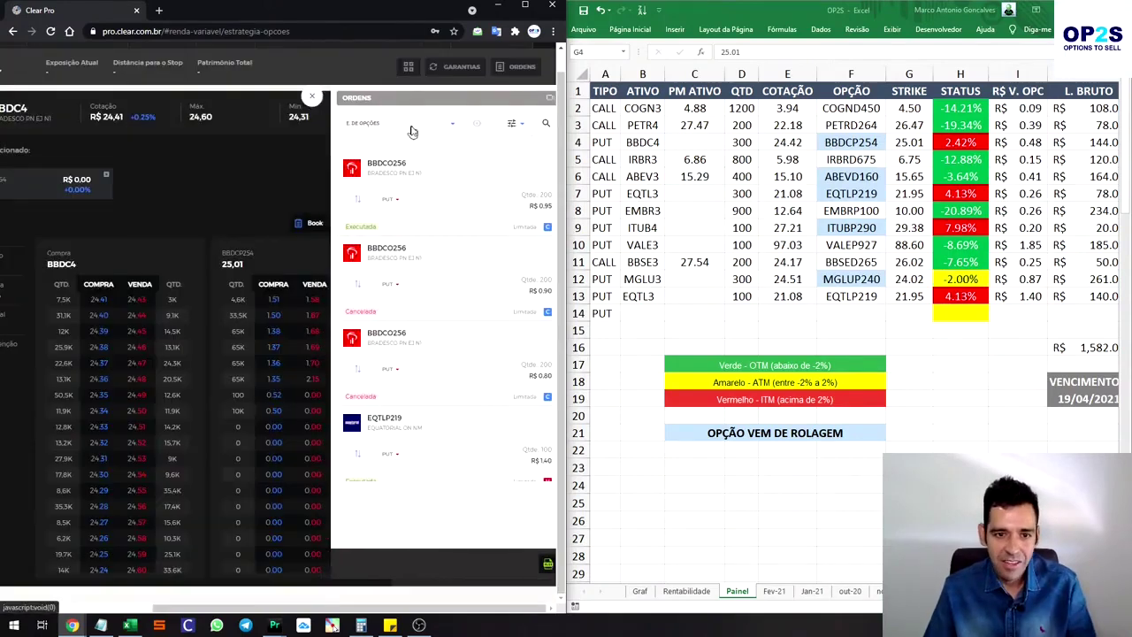
{"action": "key", "text": "Escape"}
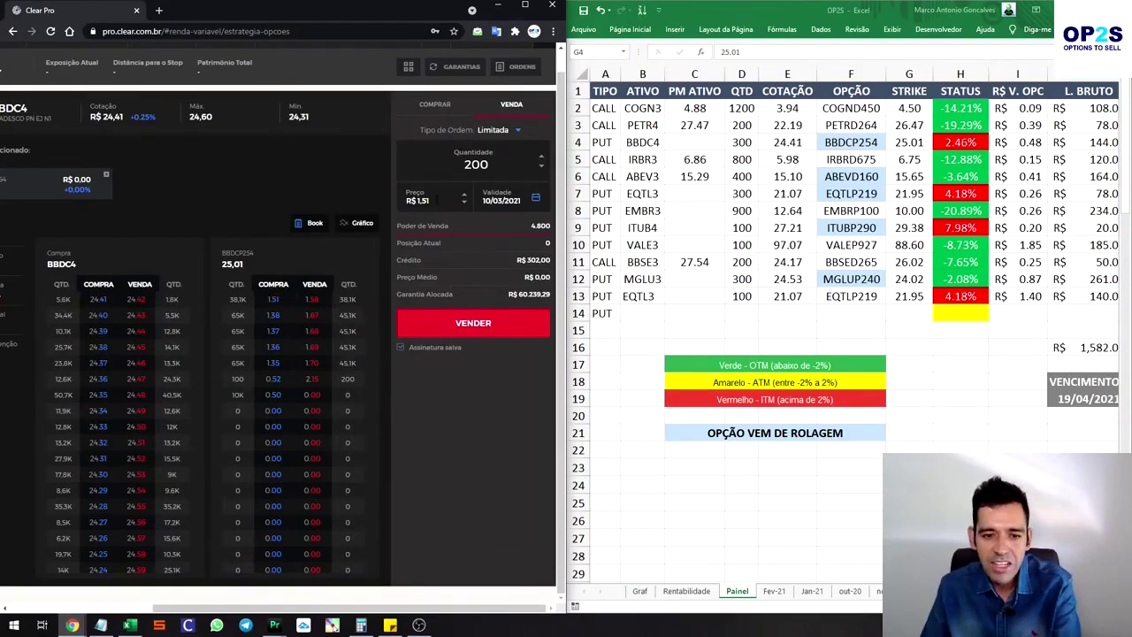
Sell at 1,55, cancel the unfilled order, and resend the sale at 1,52.
{"action": "key", "text": "BackSpace"}
{"action": "type", "text": "5"}
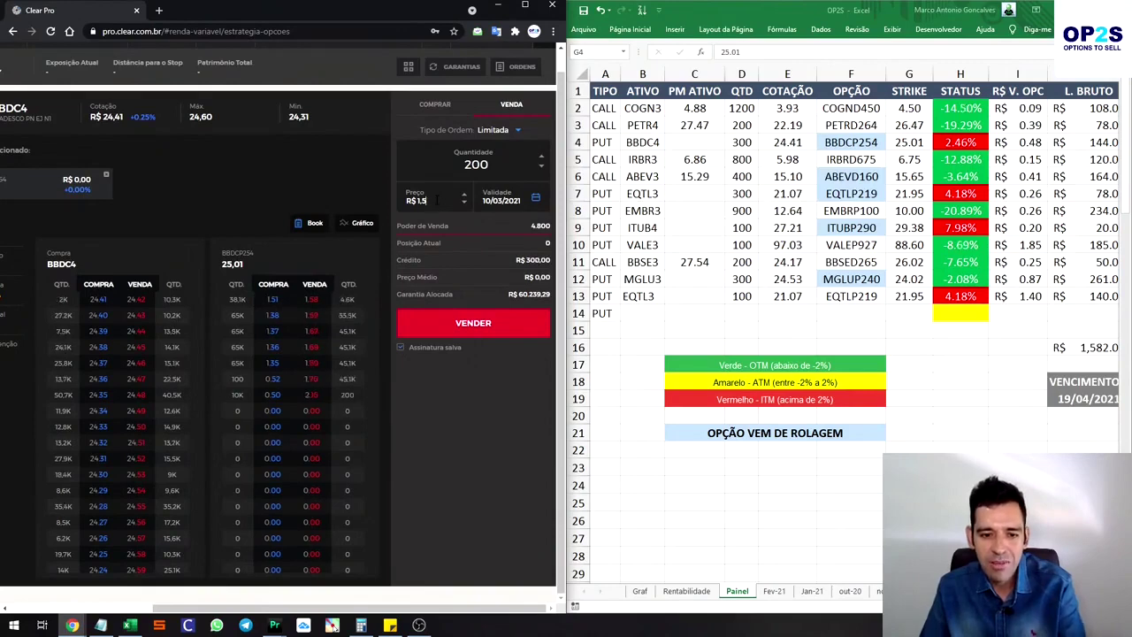
{"action": "left_click", "coordinate": [499, 324]}
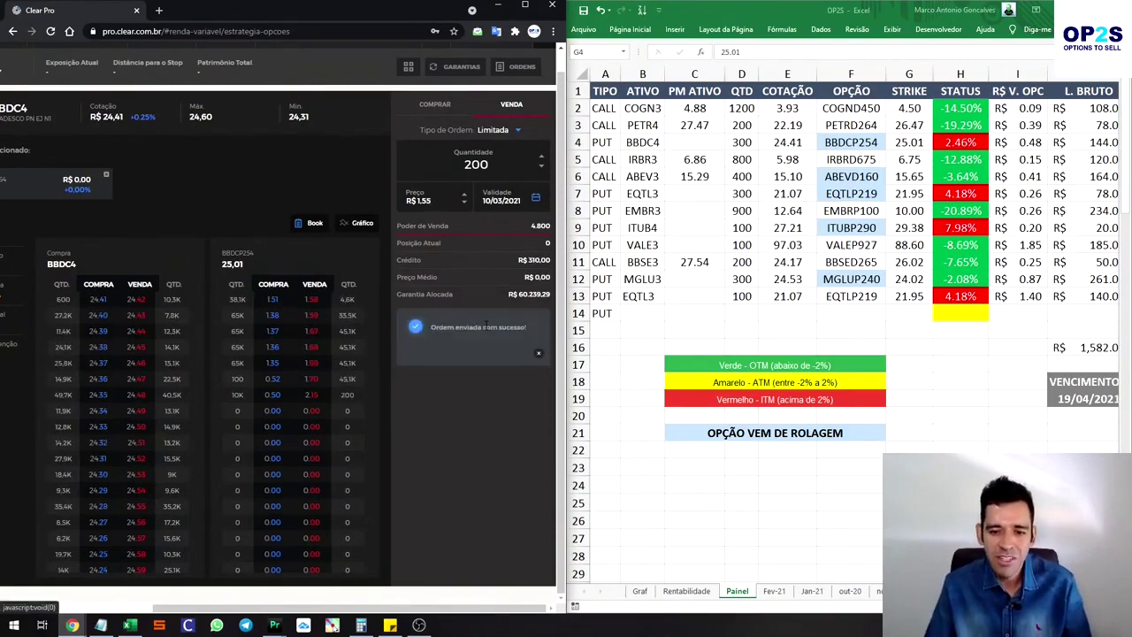
{"action": "left_click", "coordinate": [520, 68]}
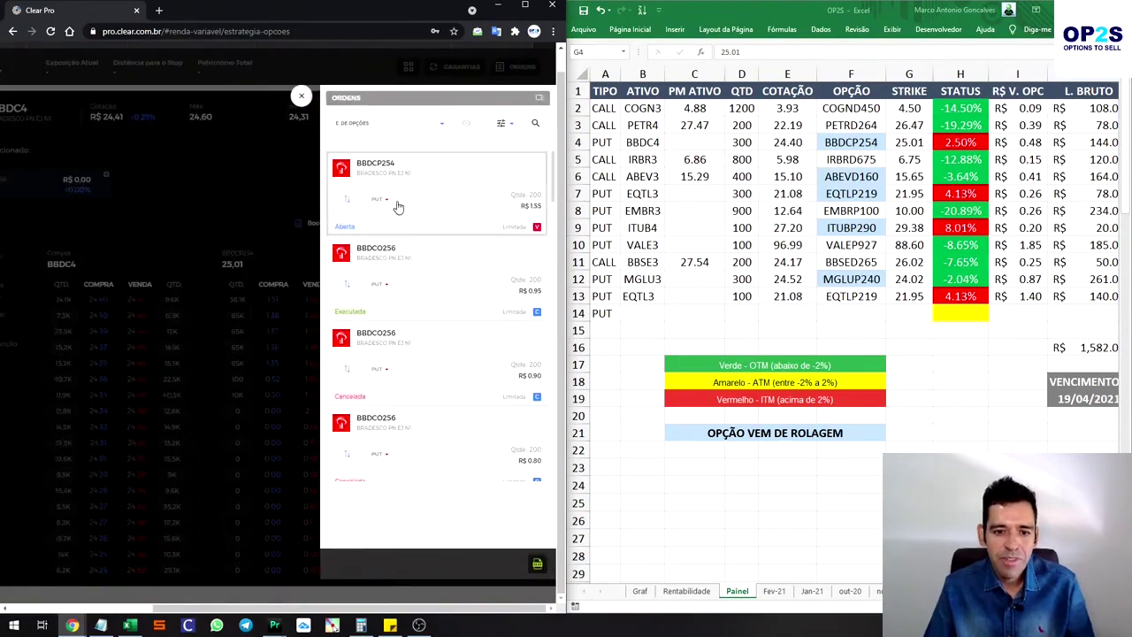
{"action": "left_click", "coordinate": [398, 206]}
{"action": "left_click", "coordinate": [474, 316]}
{"action": "left_click", "coordinate": [301, 98]}
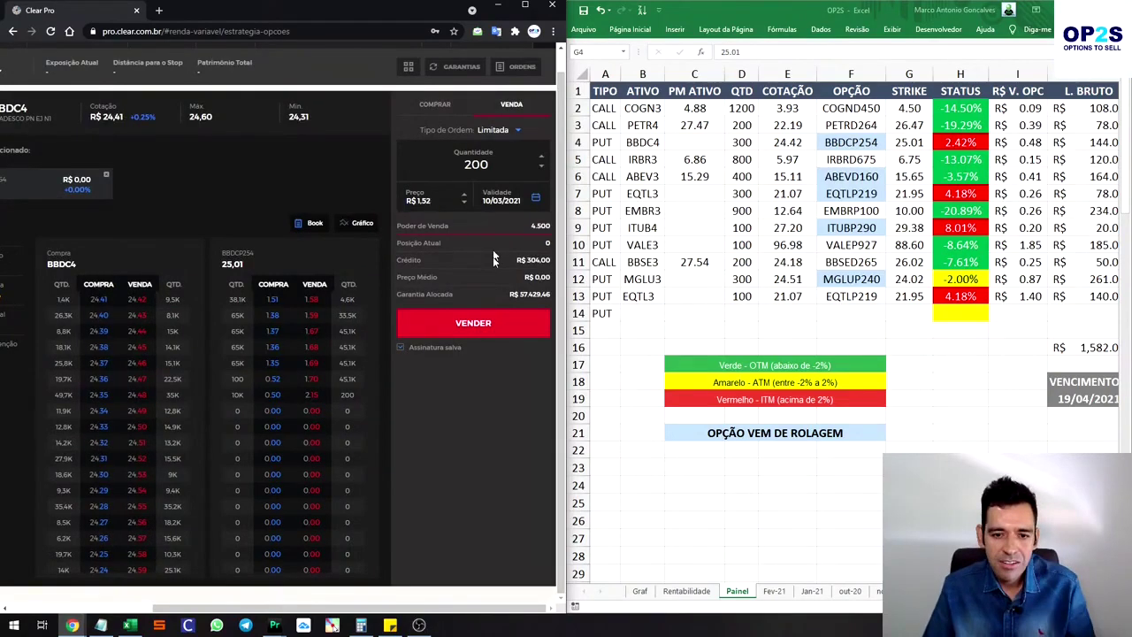
{"action": "left_click", "coordinate": [515, 66]}
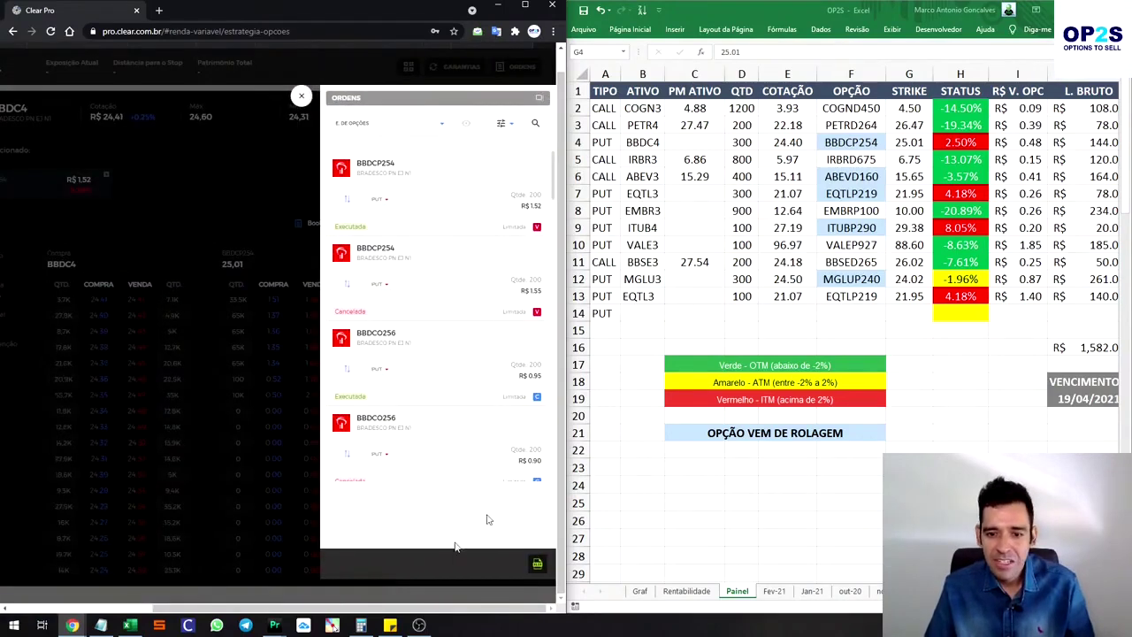
{"action": "left_click", "coordinate": [101, 624]}
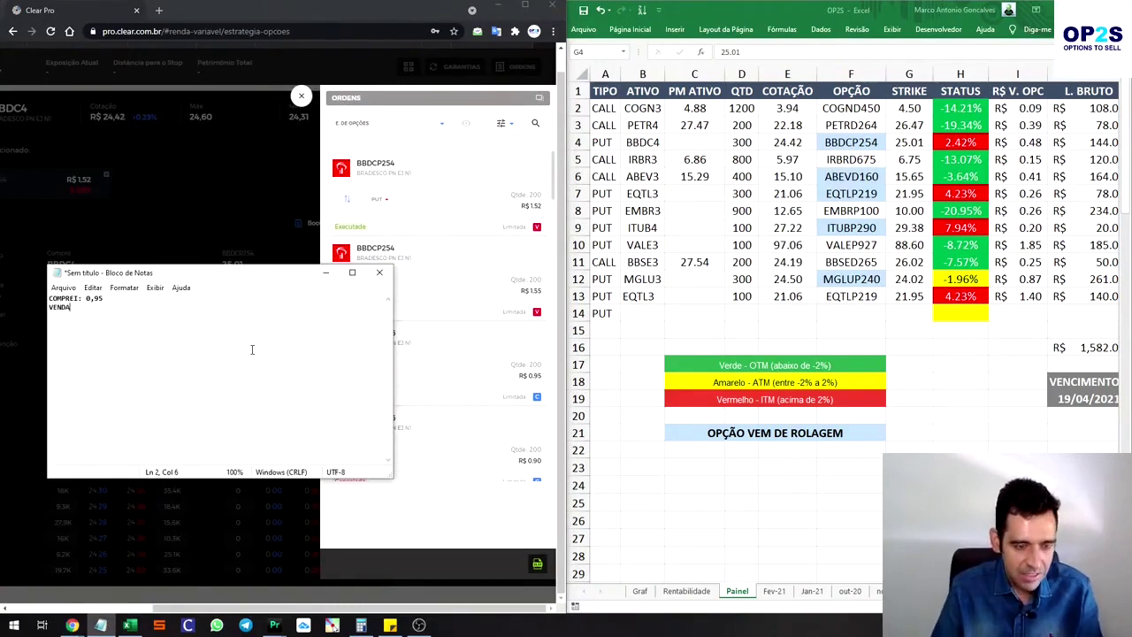
Note 'VENDA: 1,52', compute 1.52 − 0.95 in Calculator, and enter 0.57 in cell I4.
{"action": "type", "text": "VENDA: 1,52"}
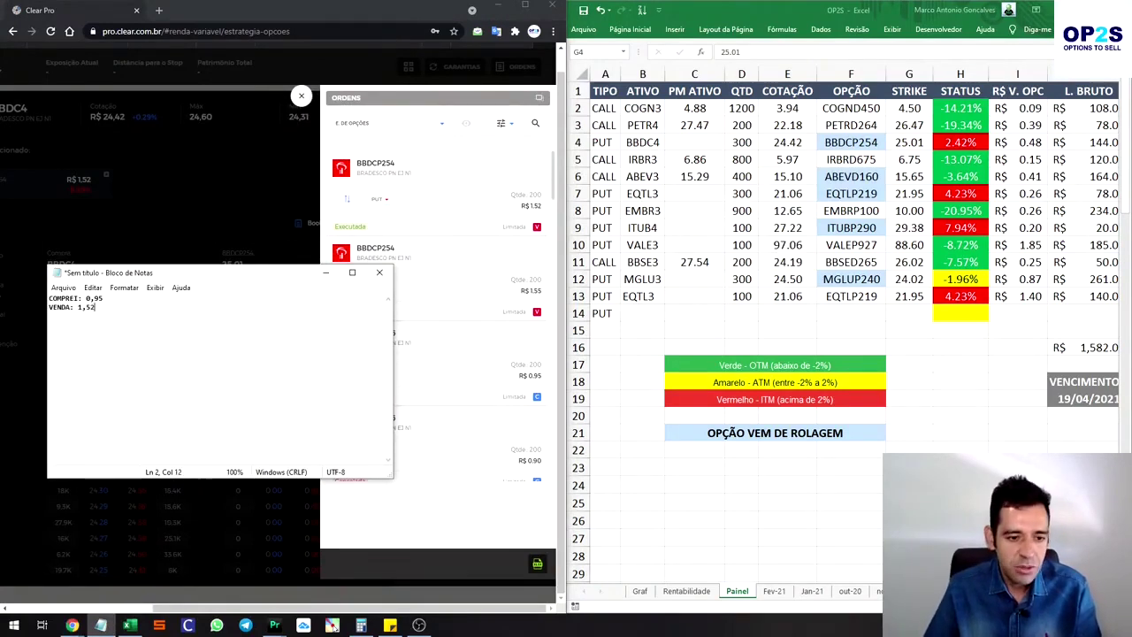
{"action": "left_click", "coordinate": [361, 625]}
{"action": "left_click_drag", "start_coordinate": [430, 184], "coordinate": [545, 144]}
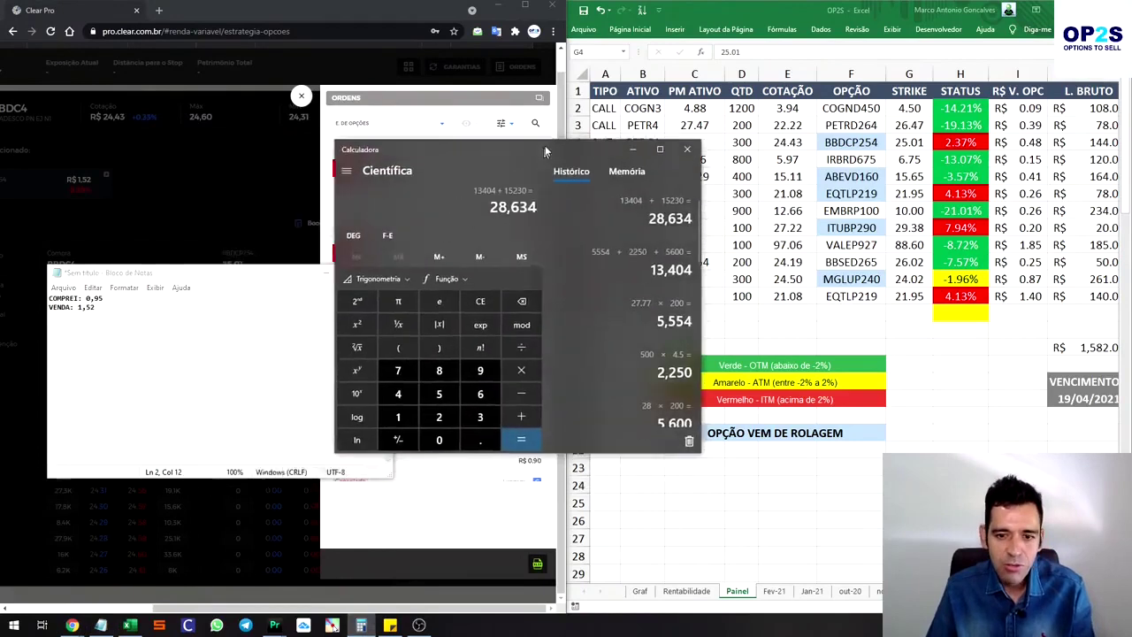
{"action": "key", "text": "Escape"}
{"action": "type", "text": "1.52 - "}
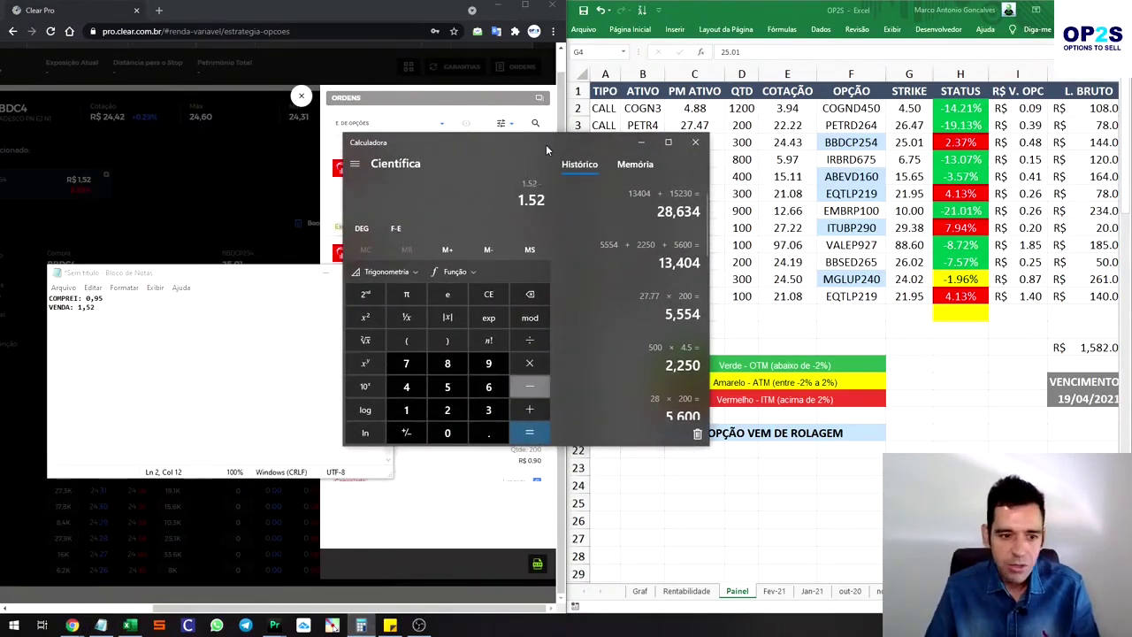
{"action": "type", "text": "0.95"}
{"action": "key", "text": "Return"}
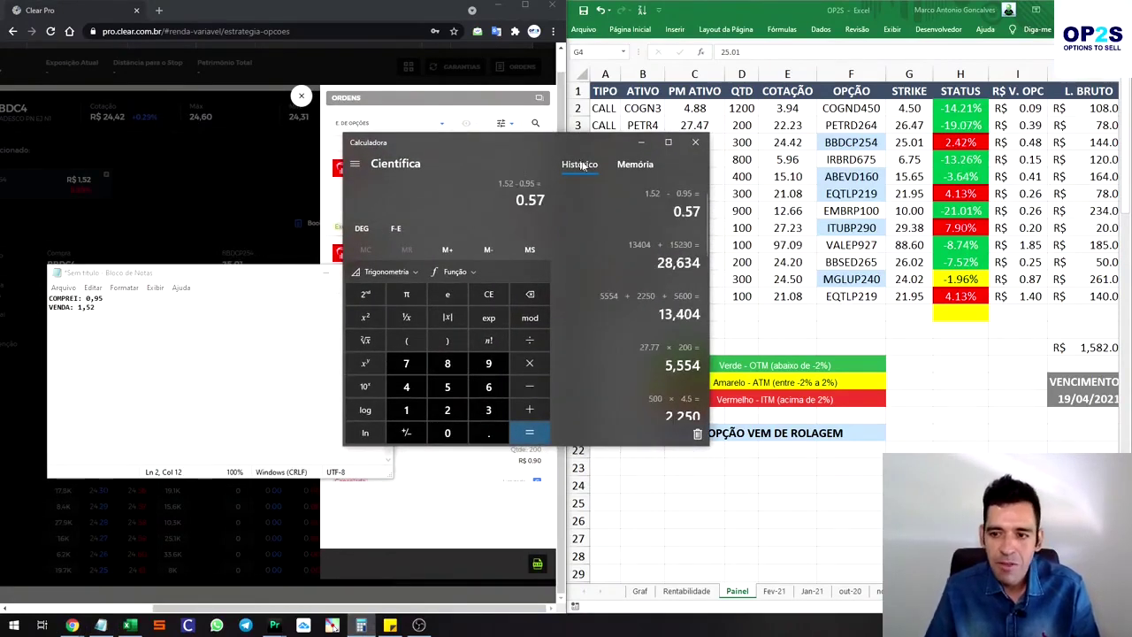
{"action": "left_click", "coordinate": [1035, 144]}
{"action": "type", "text": "0.5"}
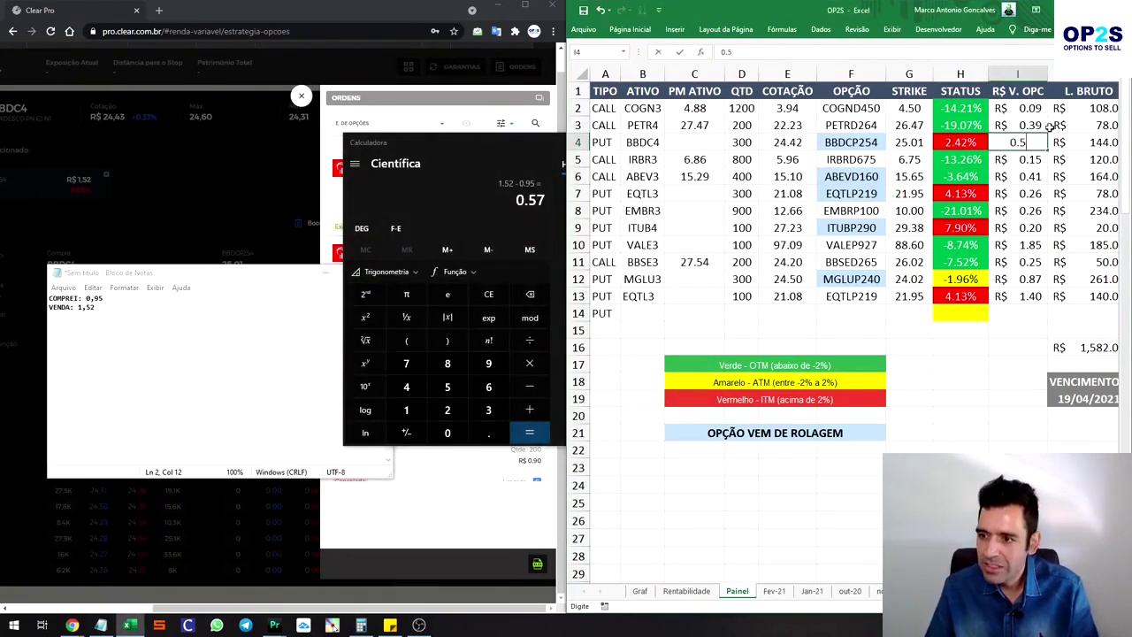
{"action": "type", "text": "7"}
{"action": "key", "text": "Return"}
Close Calculator and discard the unsaved Notepad trade notes.
{"action": "left_click", "coordinate": [499, 144]}
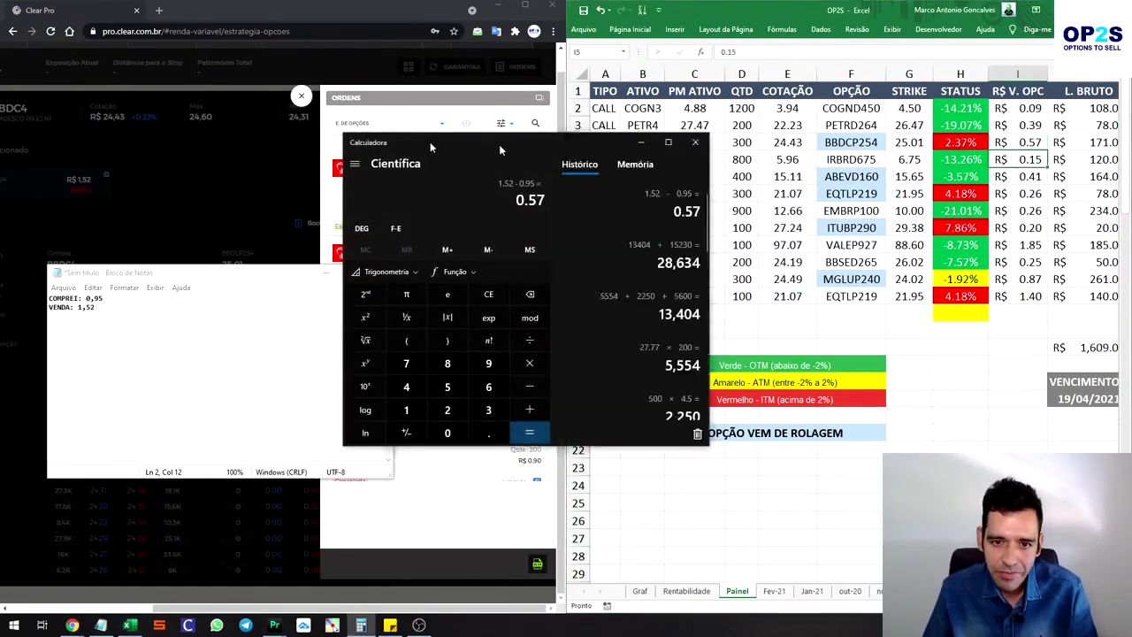
{"action": "left_click_drag", "start_coordinate": [499, 144], "coordinate": [391, 137]}
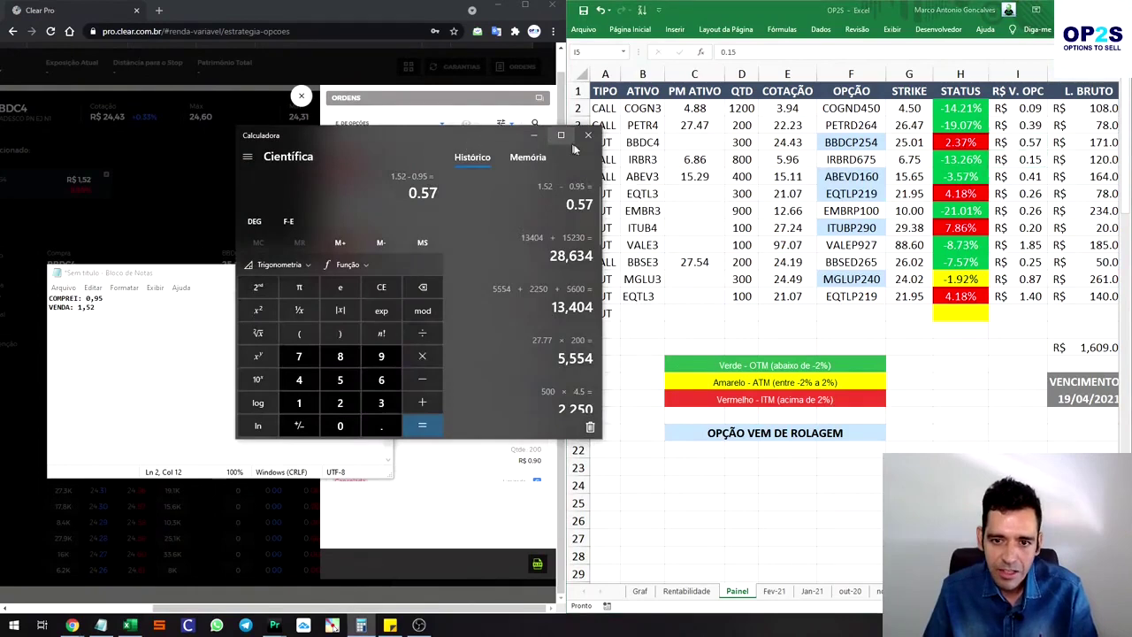
{"action": "left_click", "coordinate": [587, 135]}
{"action": "left_click", "coordinate": [378, 271]}
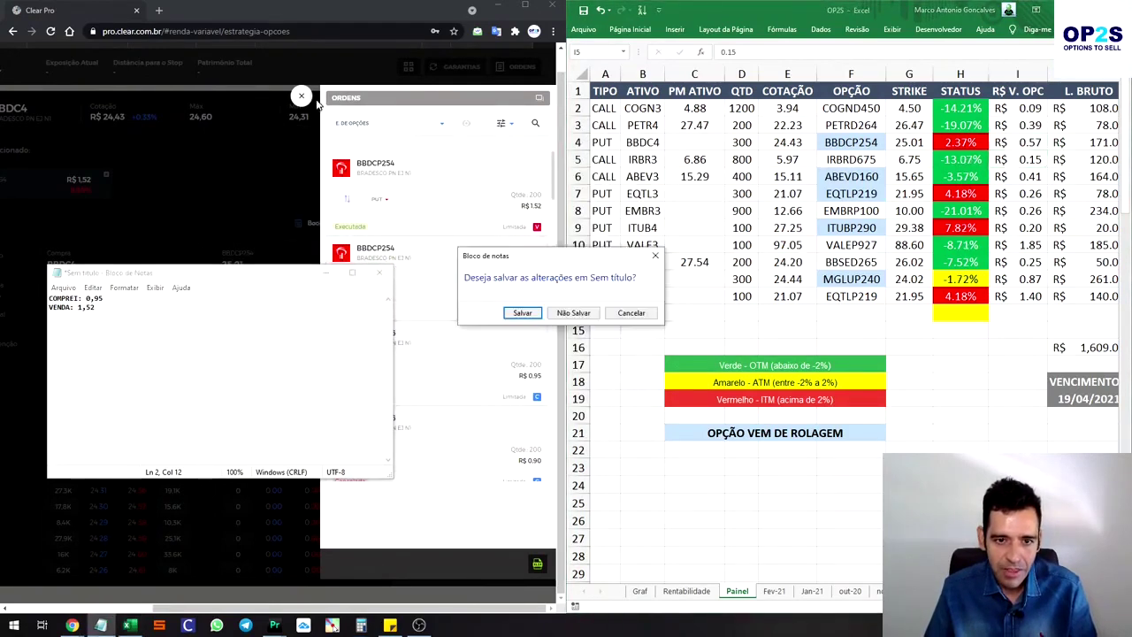
{"action": "left_click", "coordinate": [571, 313]}
Load ABEV3's 15 March 2021 call strikes and check the position on the Fev-21 sheet.
{"action": "left_click", "coordinate": [302, 96]}
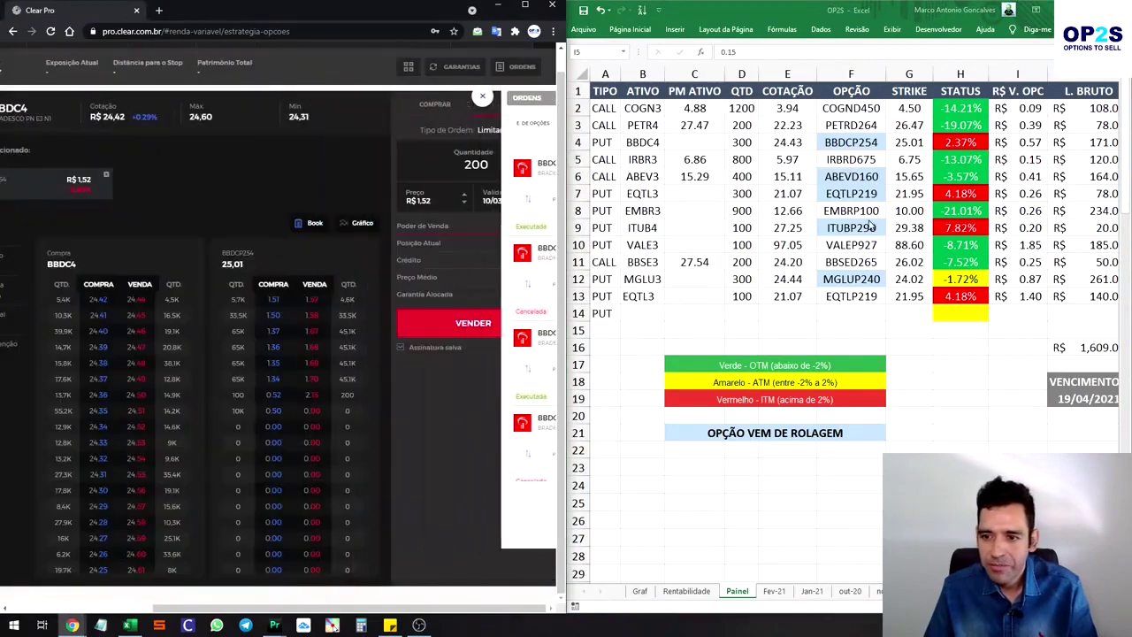
{"action": "left_click", "coordinate": [577, 177]}
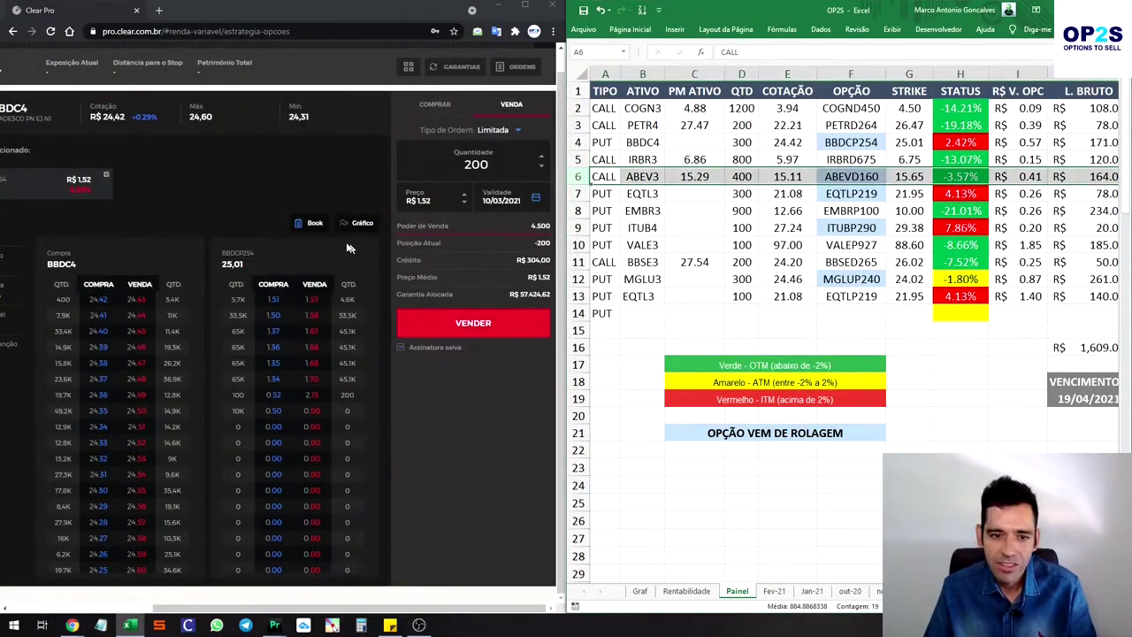
{"action": "scroll", "coordinate": [265, 221], "scroll_direction": "left", "scroll_amount": 3}
{"action": "left_click", "coordinate": [67, 217]}
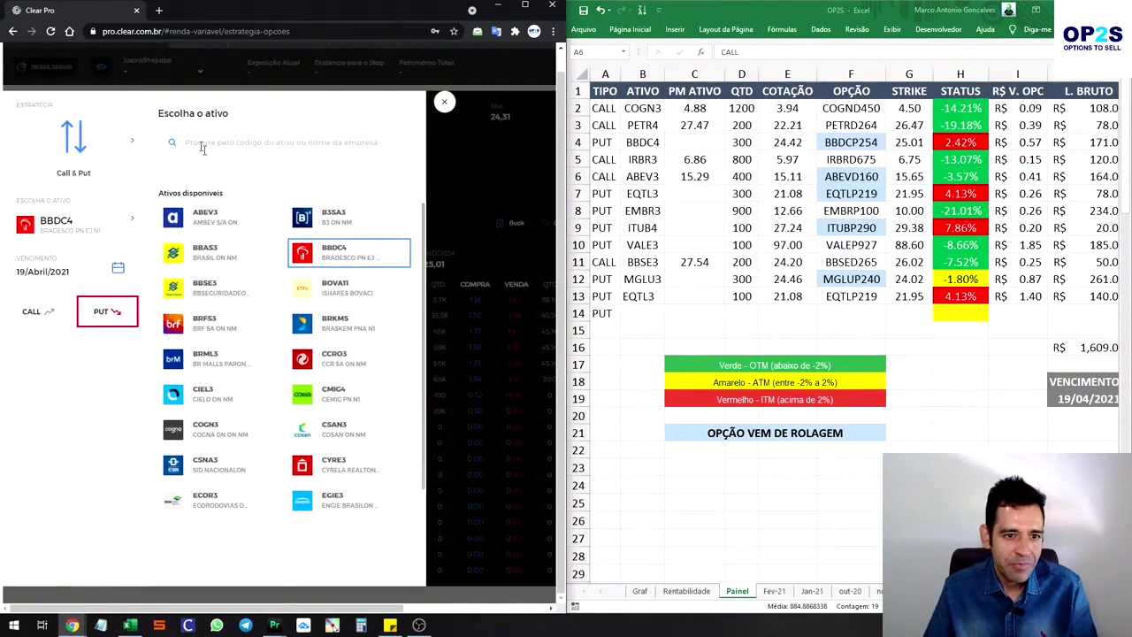
{"action": "type", "text": "ABEV"}
{"action": "left_click", "coordinate": [215, 222]}
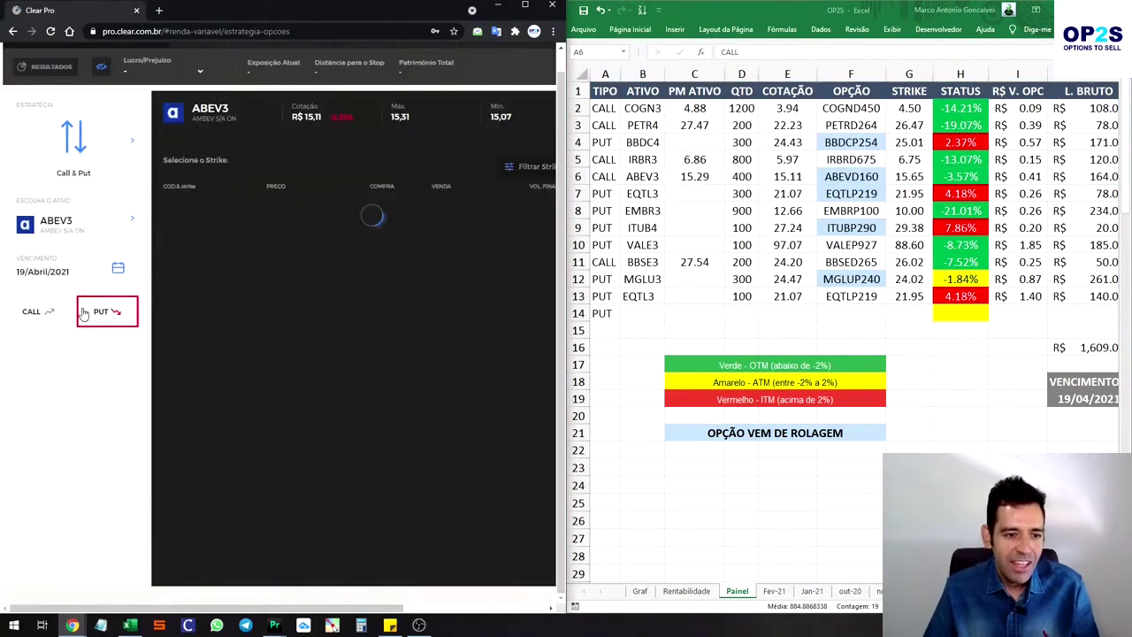
{"action": "left_click", "coordinate": [87, 273]}
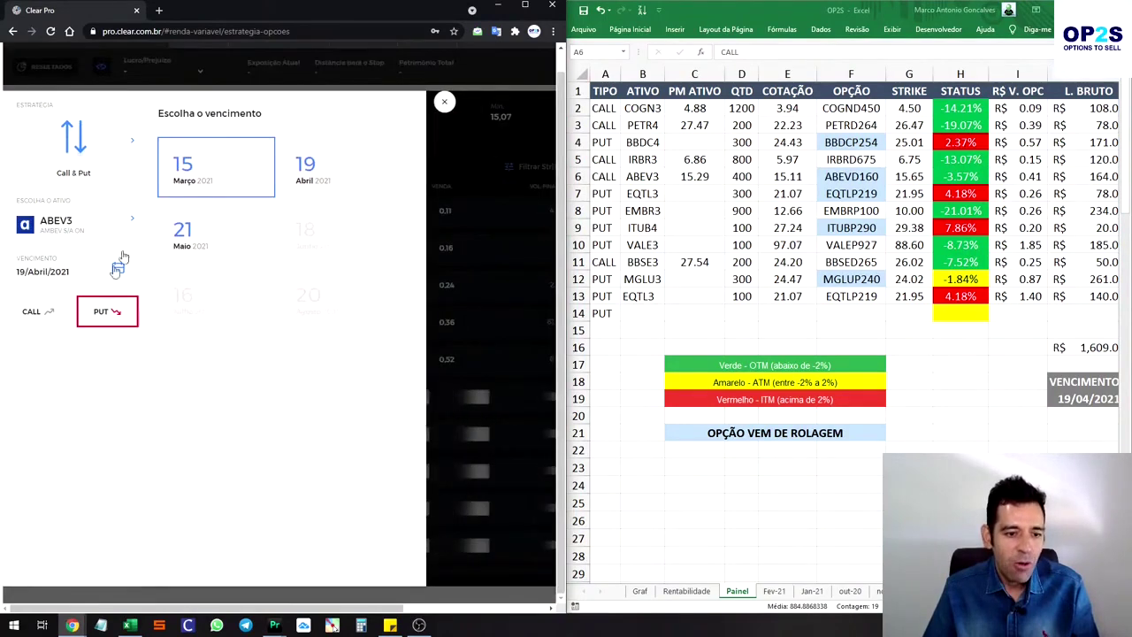
{"action": "left_click", "coordinate": [40, 312]}
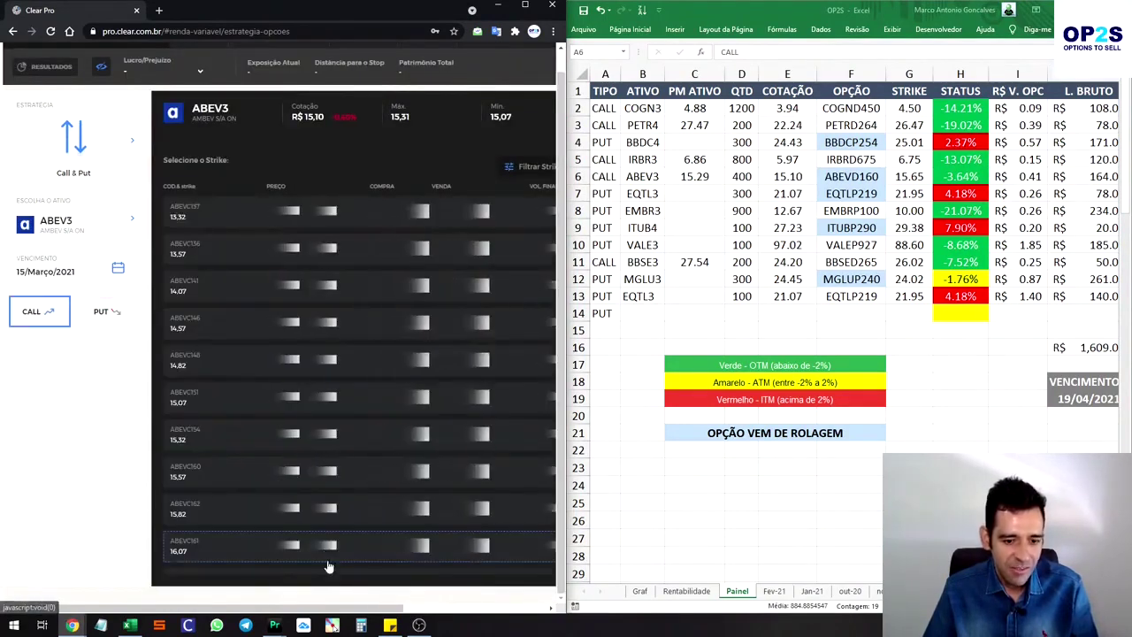
{"action": "left_click", "coordinate": [773, 591]}
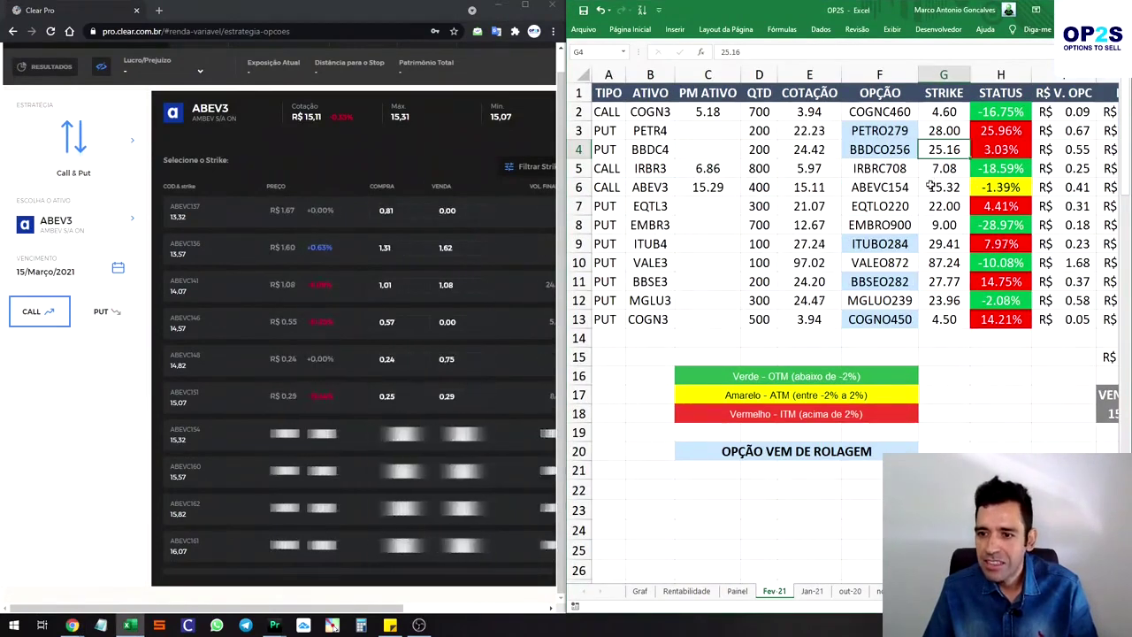
{"action": "left_click", "coordinate": [731, 591]}
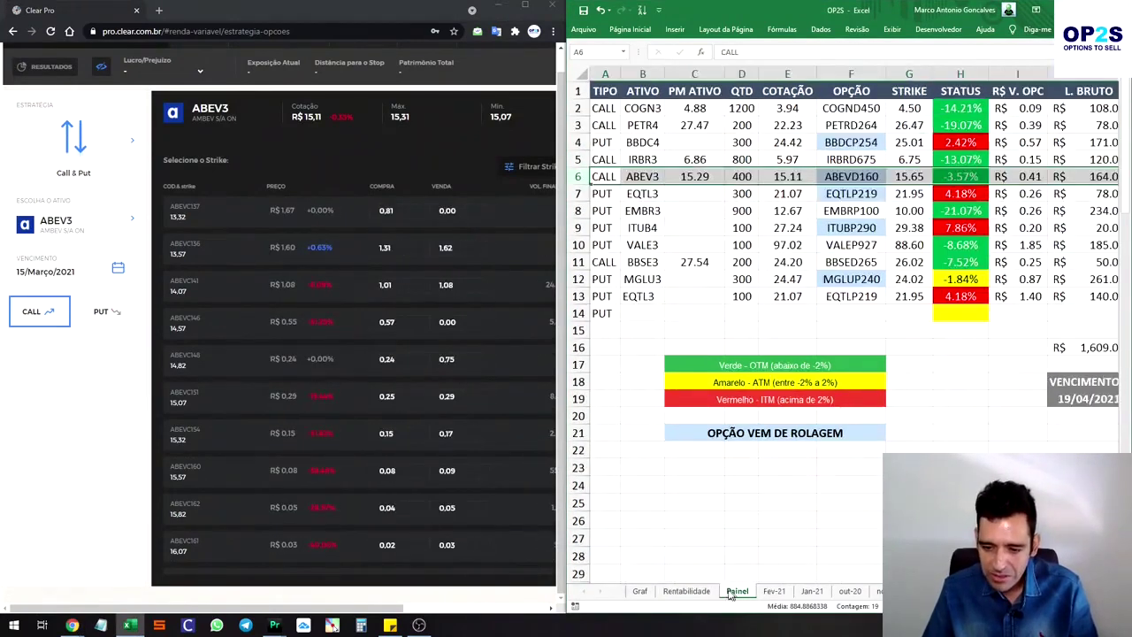
Buy 400 ABEVC154 calls at R$ 0,16 and check the order executed.
{"action": "left_click", "coordinate": [223, 451]}
{"action": "left_click_drag", "start_coordinate": [353, 608], "coordinate": [497, 610]}
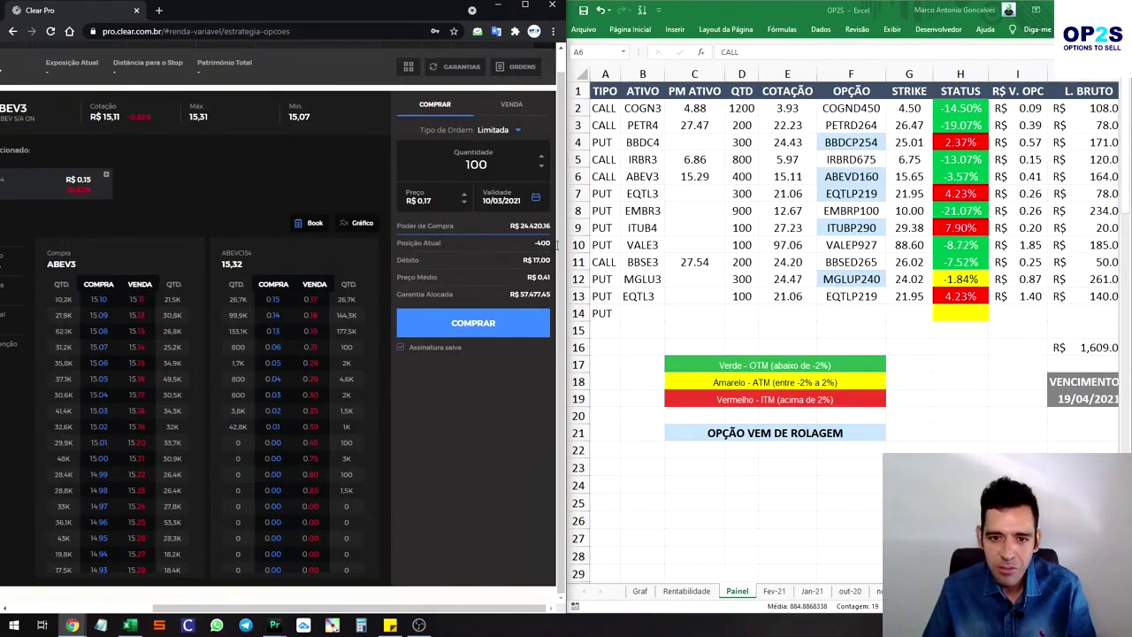
{"action": "triple_click", "coordinate": [543, 160]}
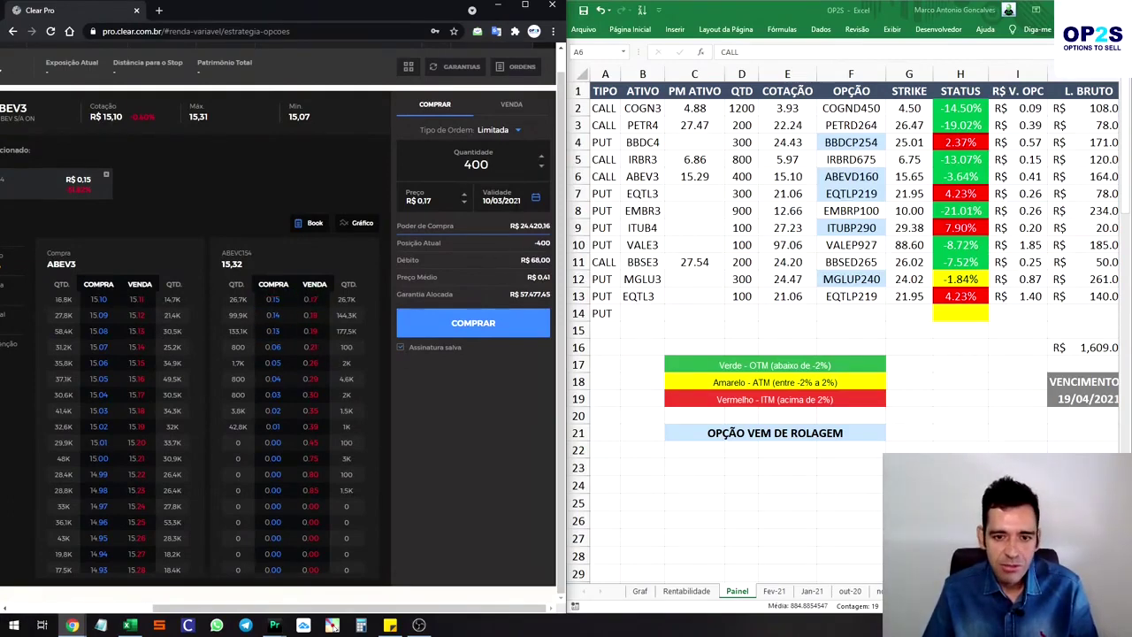
{"action": "left_click", "coordinate": [487, 164]}
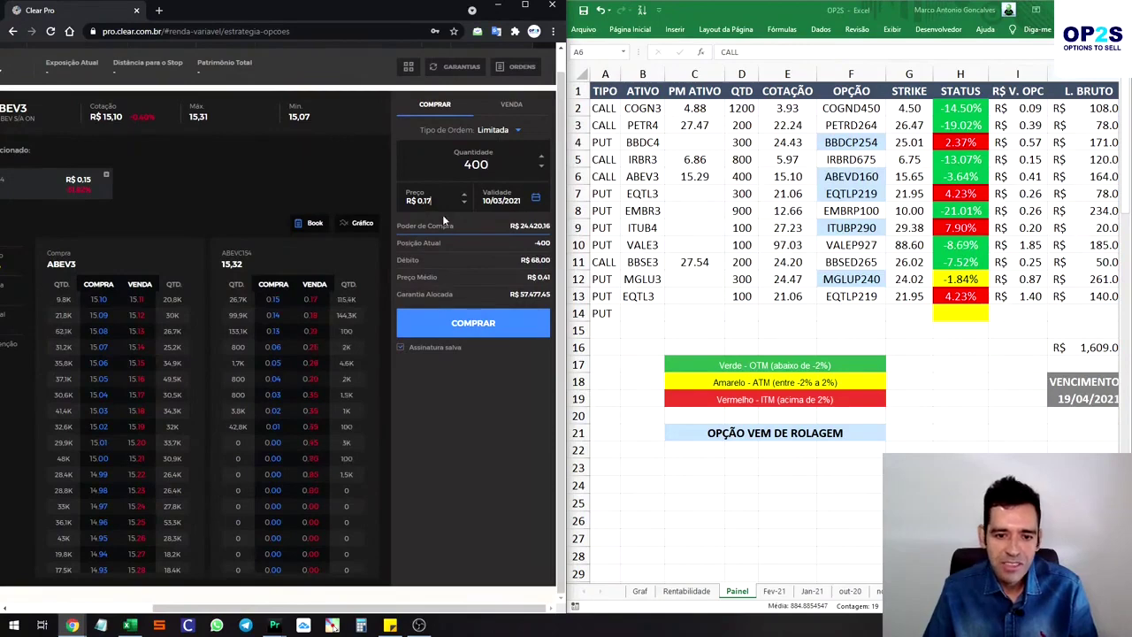
{"action": "key", "text": "BackSpace"}
{"action": "type", "text": "6"}
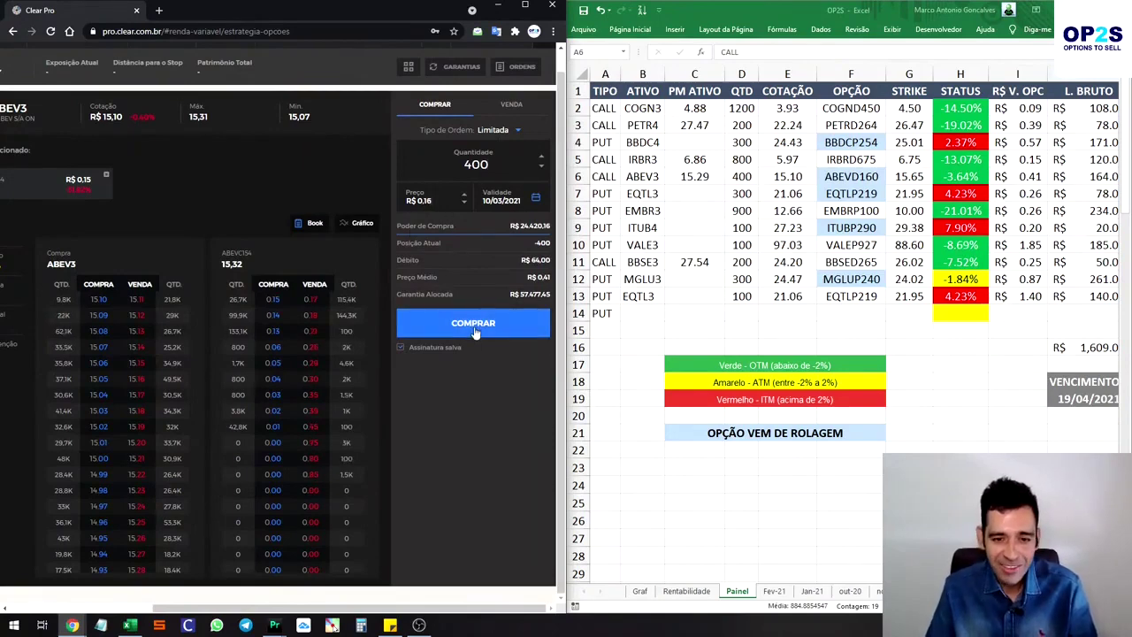
{"action": "left_click", "coordinate": [474, 327]}
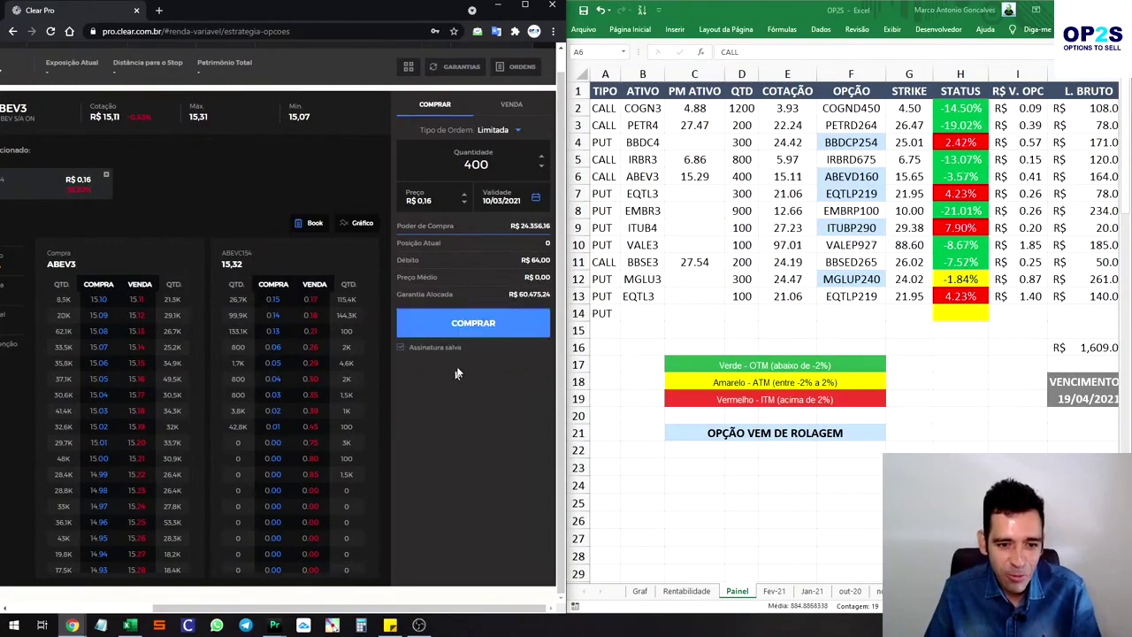
{"action": "left_click", "coordinate": [524, 68]}
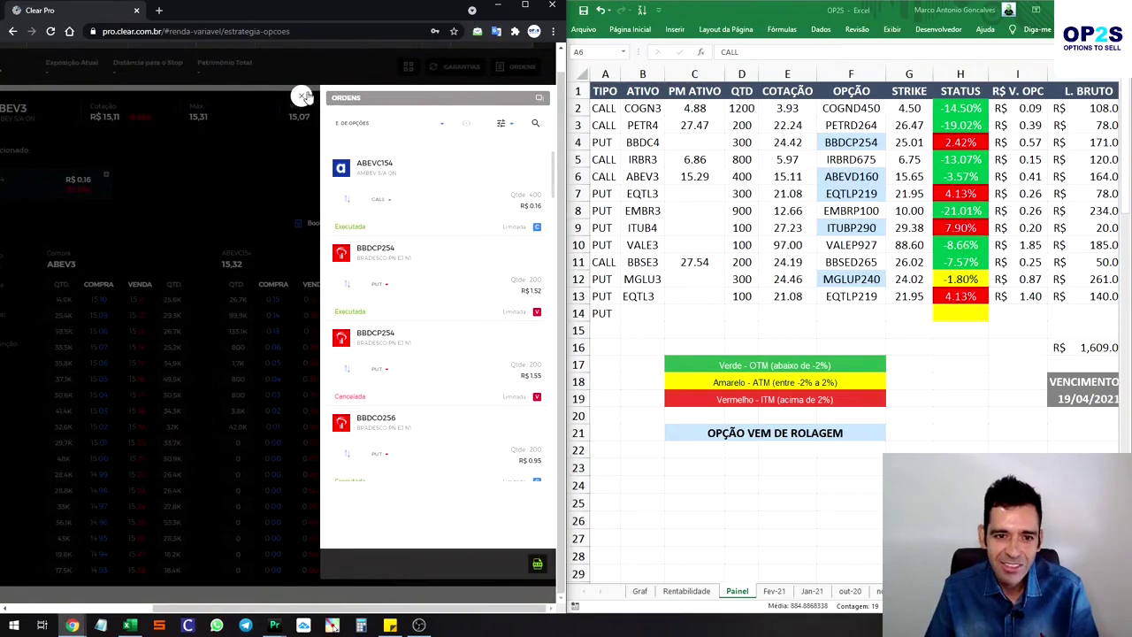
Switch ABEV3 to the 19 April 2021 expiry and bring up the ABEVD160 call ticket.
{"action": "left_click", "coordinate": [301, 95]}
{"action": "left_click", "coordinate": [22, 610]}
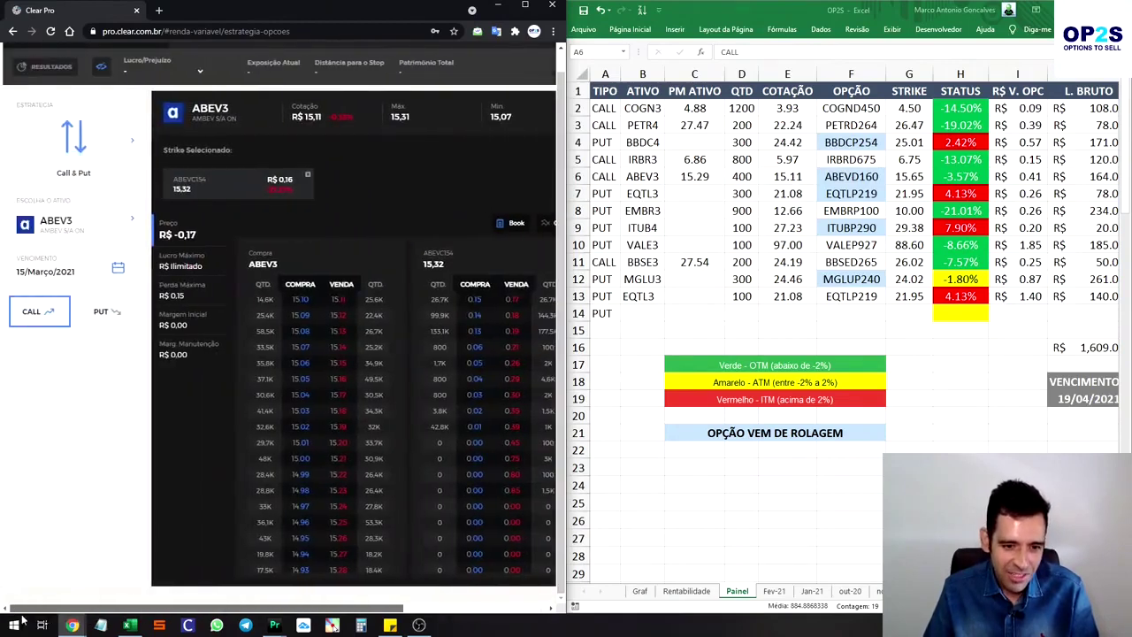
{"action": "left_click", "coordinate": [64, 272]}
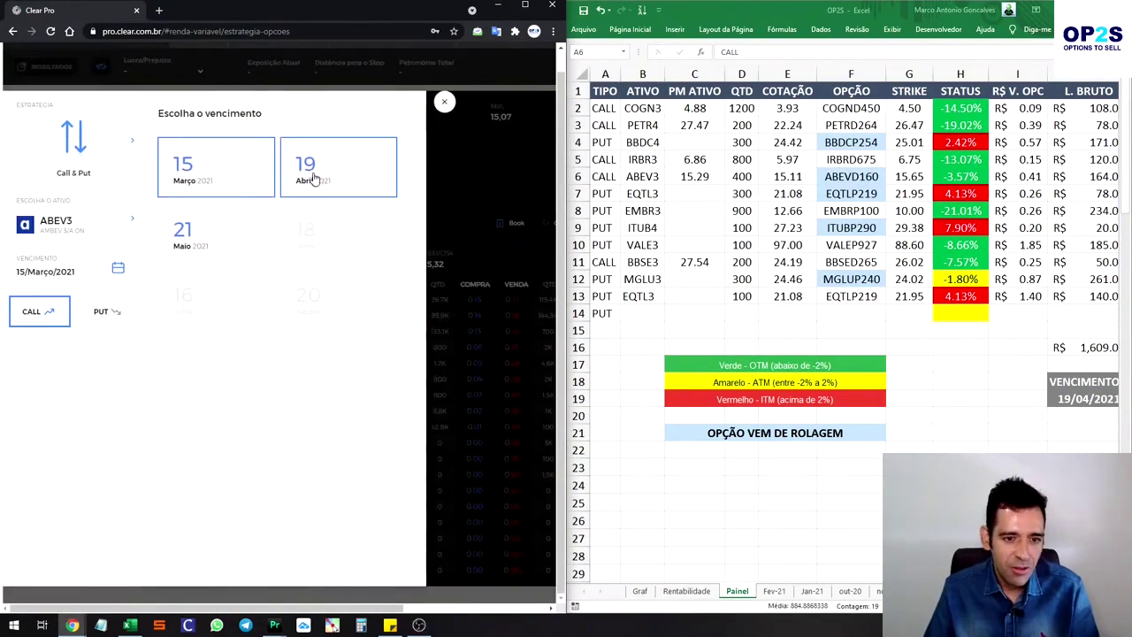
{"action": "left_click", "coordinate": [309, 173]}
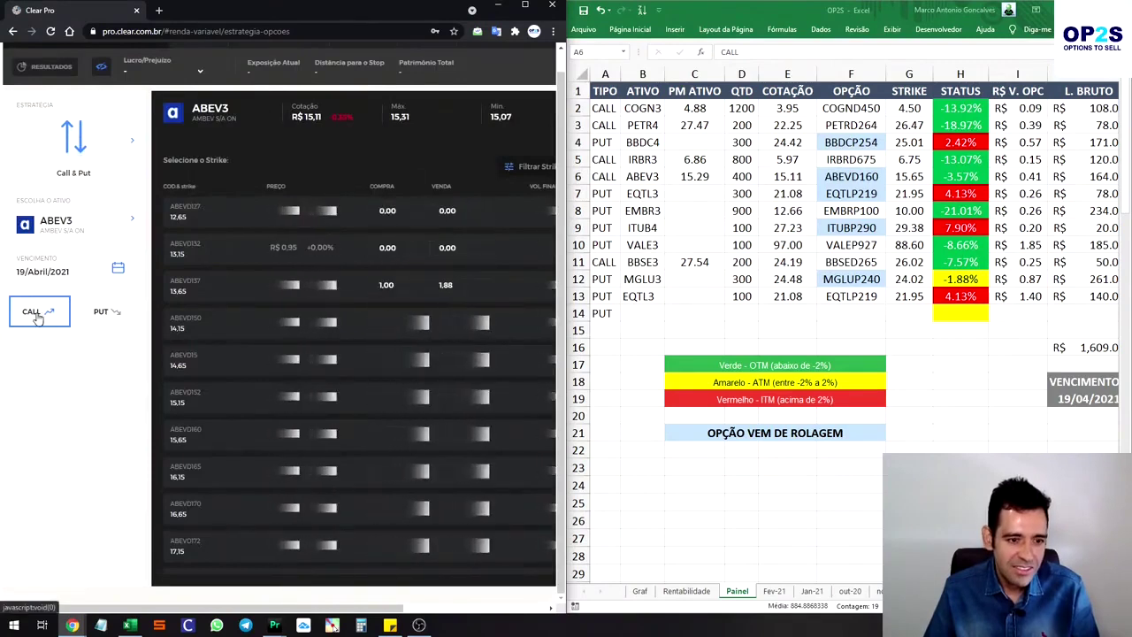
{"action": "scroll", "coordinate": [316, 399], "scroll_direction": "down", "scroll_amount": 1}
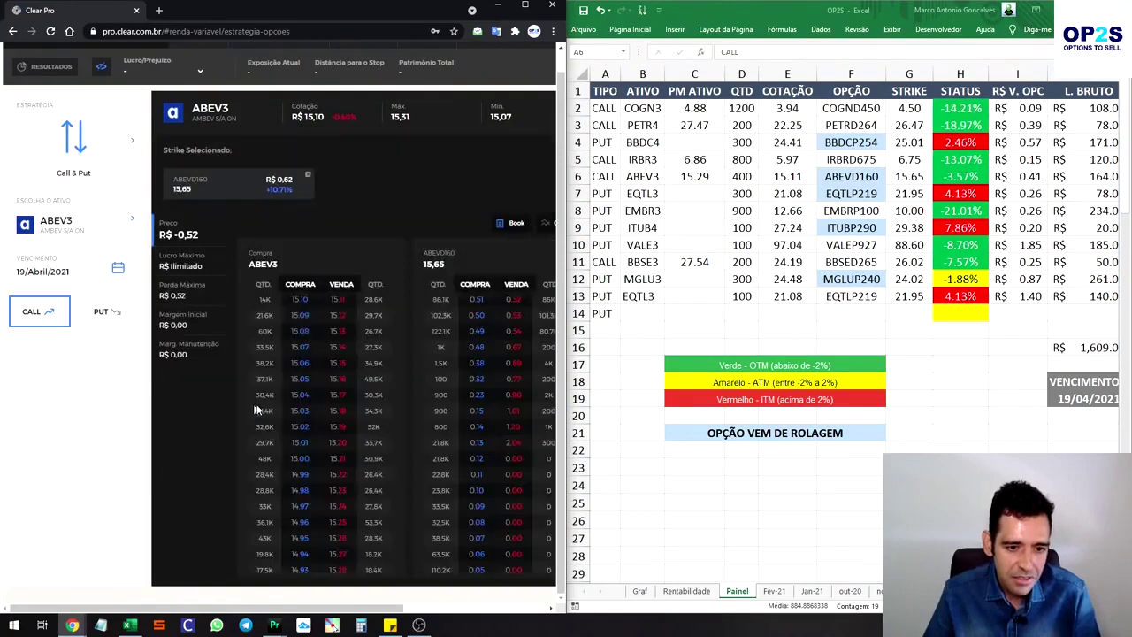
{"action": "left_click_drag", "start_coordinate": [369, 608], "coordinate": [523, 455]}
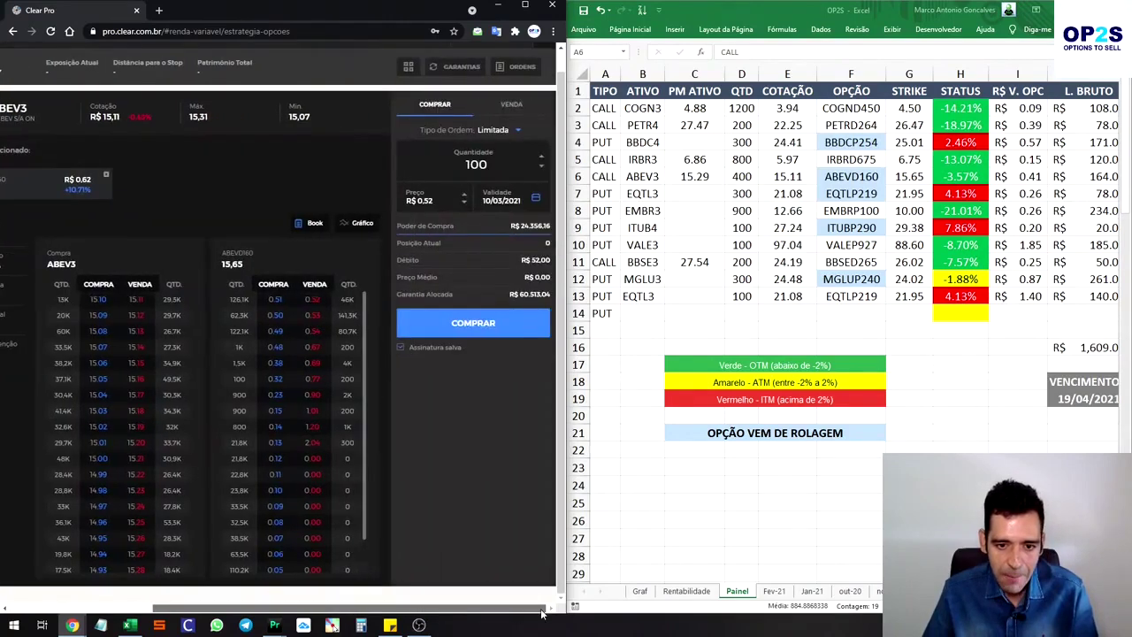
Submit a sell order for 400 ABEVD160 calls at R$ 0,51 and view placed orders.
{"action": "left_click", "coordinate": [541, 160]}
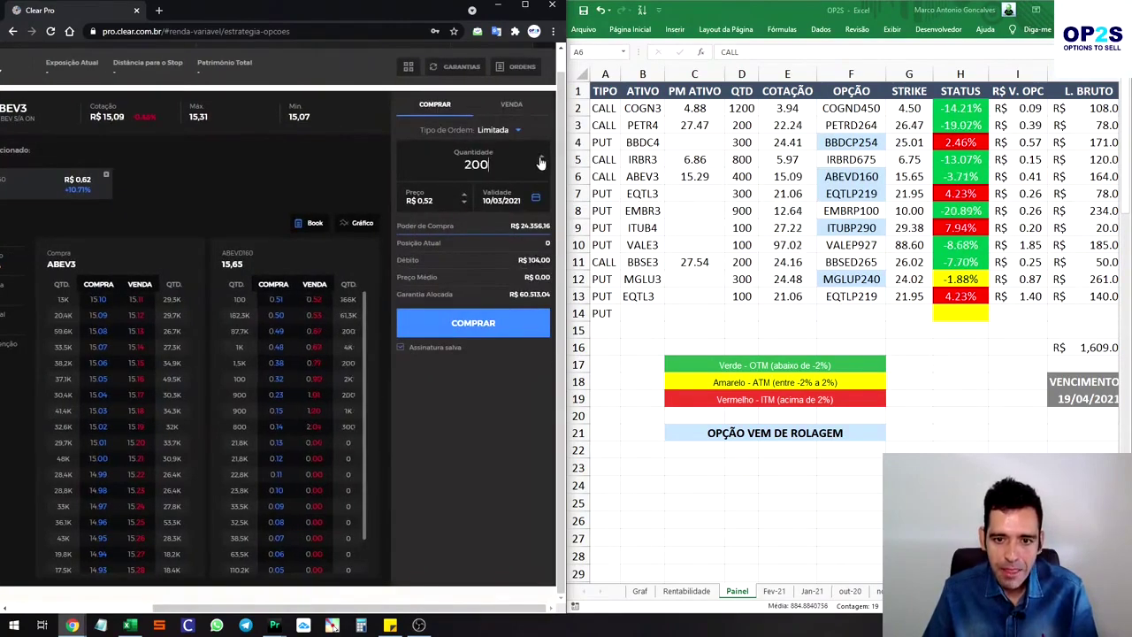
{"action": "left_click", "coordinate": [541, 160]}
{"action": "left_click", "coordinate": [541, 160]}
{"action": "left_click", "coordinate": [511, 106]}
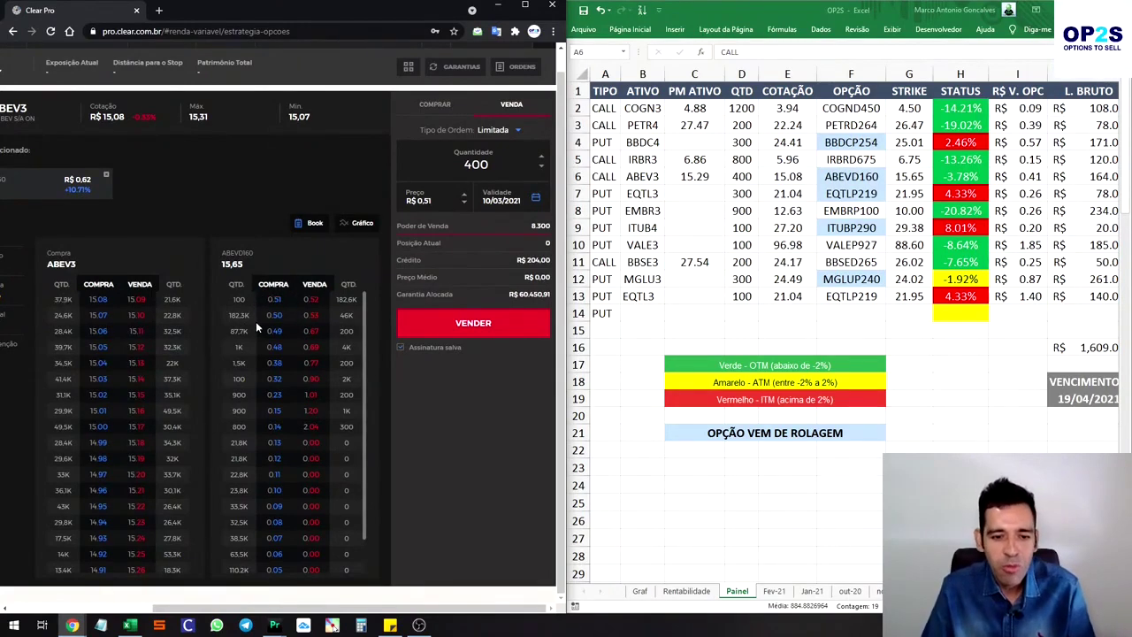
{"action": "left_click", "coordinate": [471, 326]}
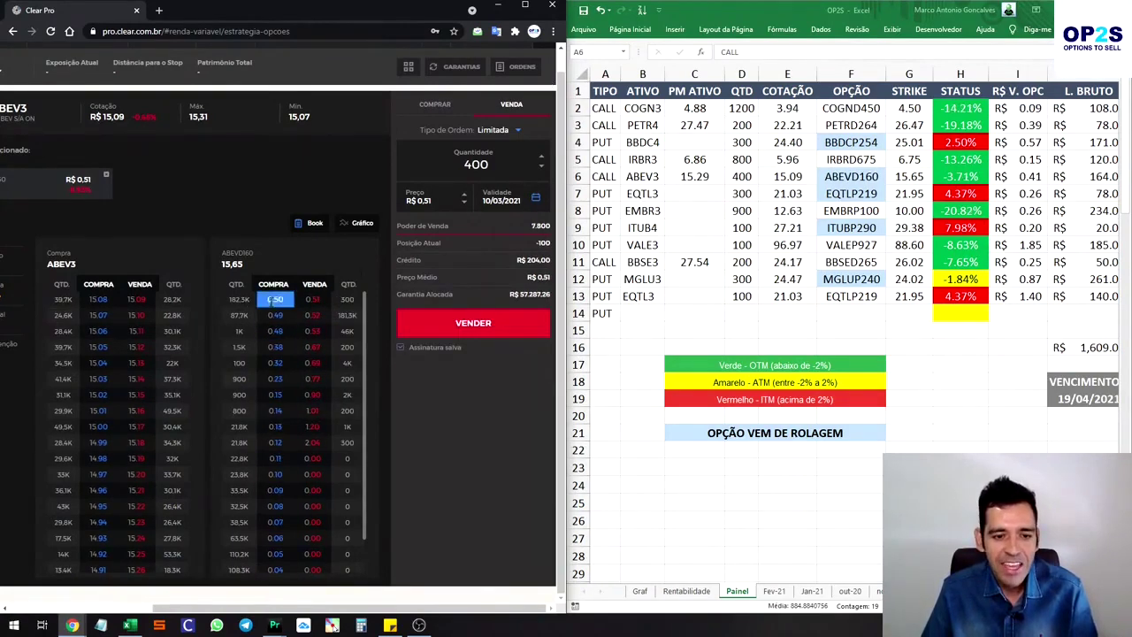
{"action": "left_click", "coordinate": [522, 66]}
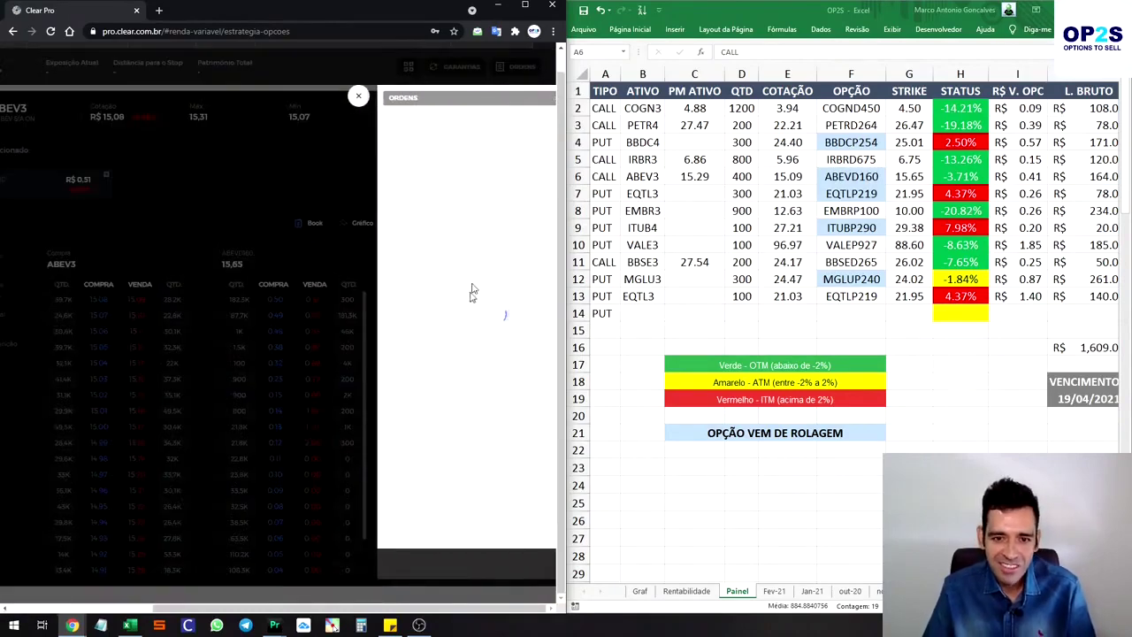
Review the ABEVD160 order details showing 100 of 400 executed, then close the list.
{"action": "left_click", "coordinate": [440, 193]}
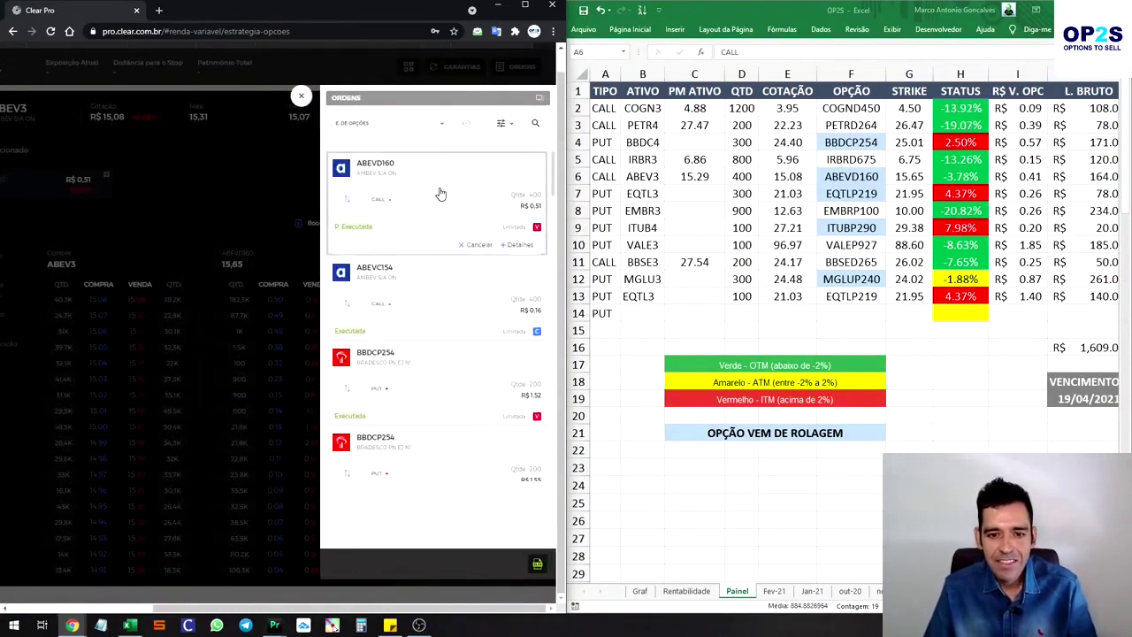
{"action": "left_click", "coordinate": [520, 244]}
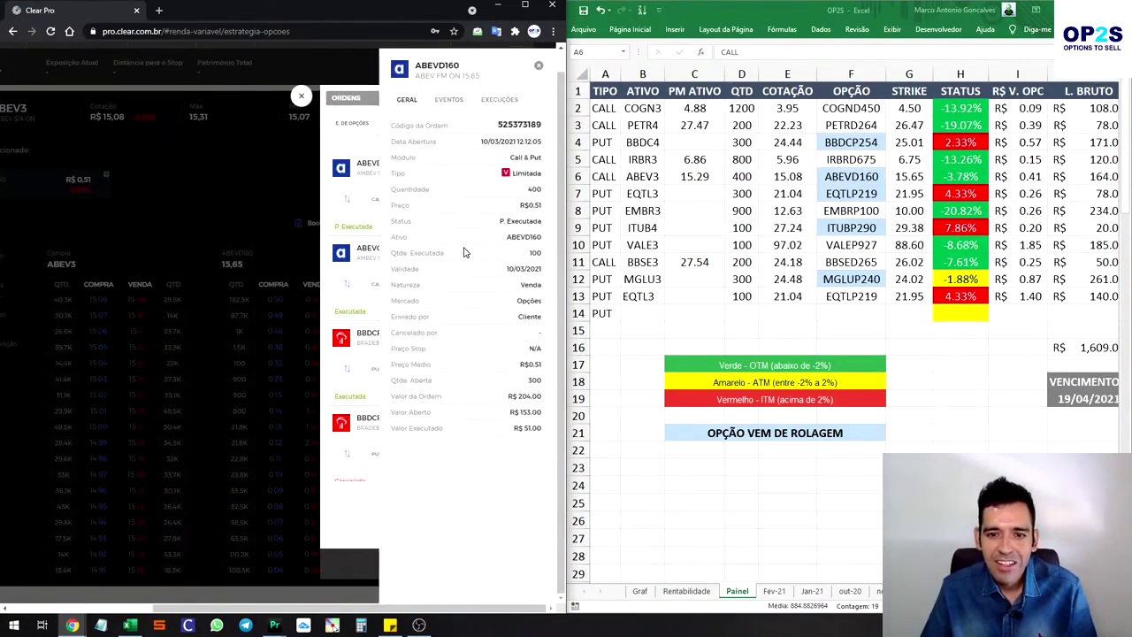
{"action": "scroll", "coordinate": [462, 261], "scroll_direction": "up", "scroll_amount": 1}
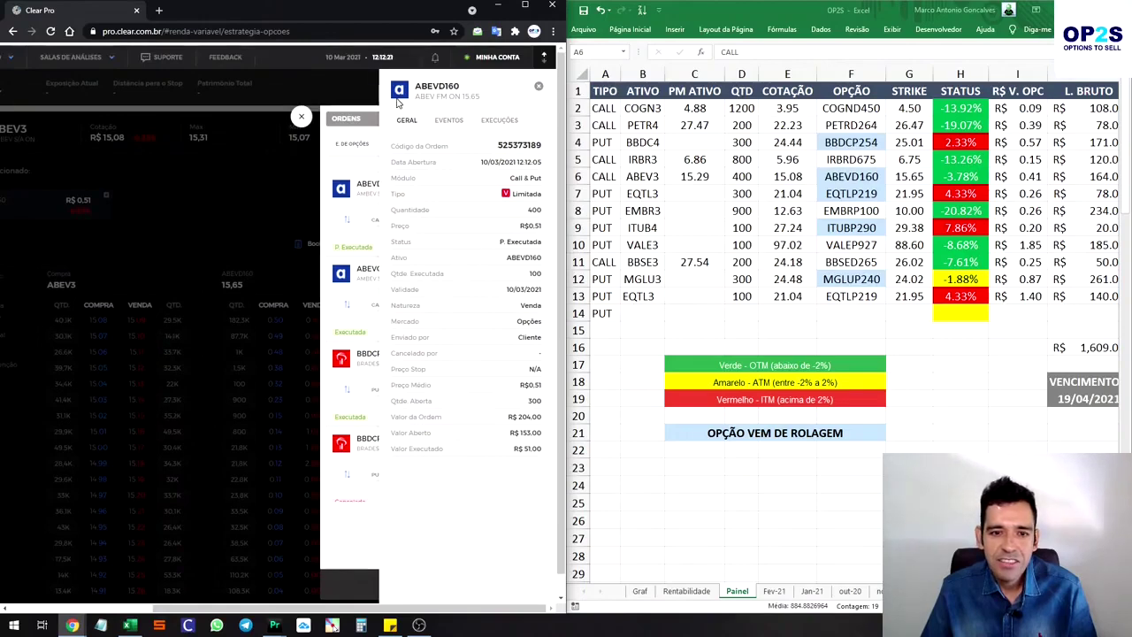
{"action": "left_click", "coordinate": [538, 87]}
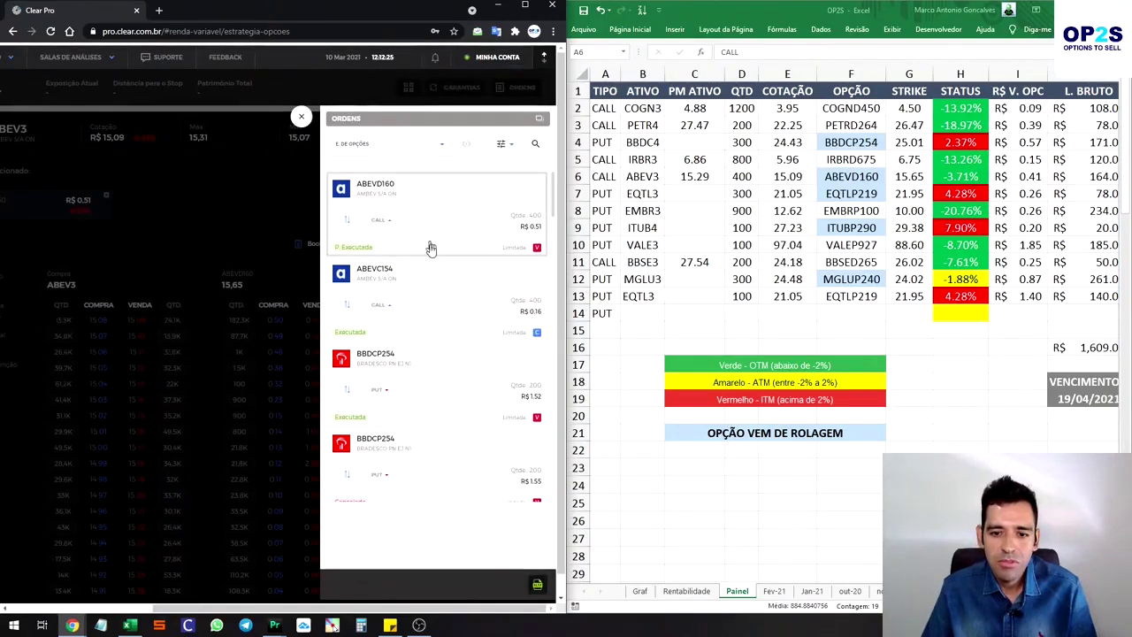
{"action": "left_click", "coordinate": [429, 216]}
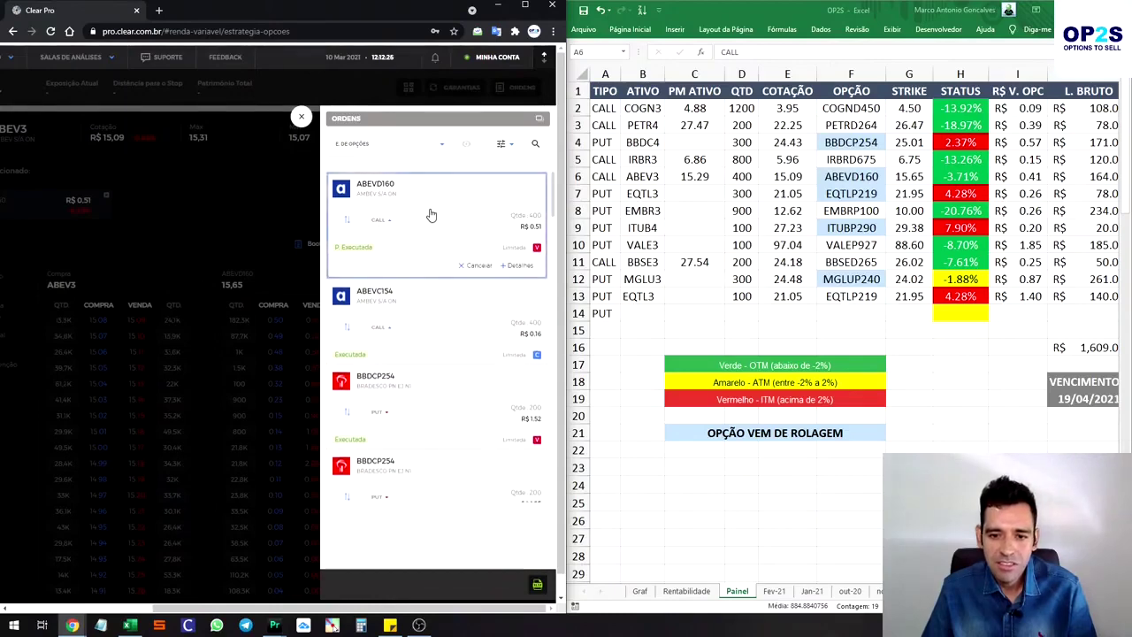
{"action": "left_click", "coordinate": [519, 266]}
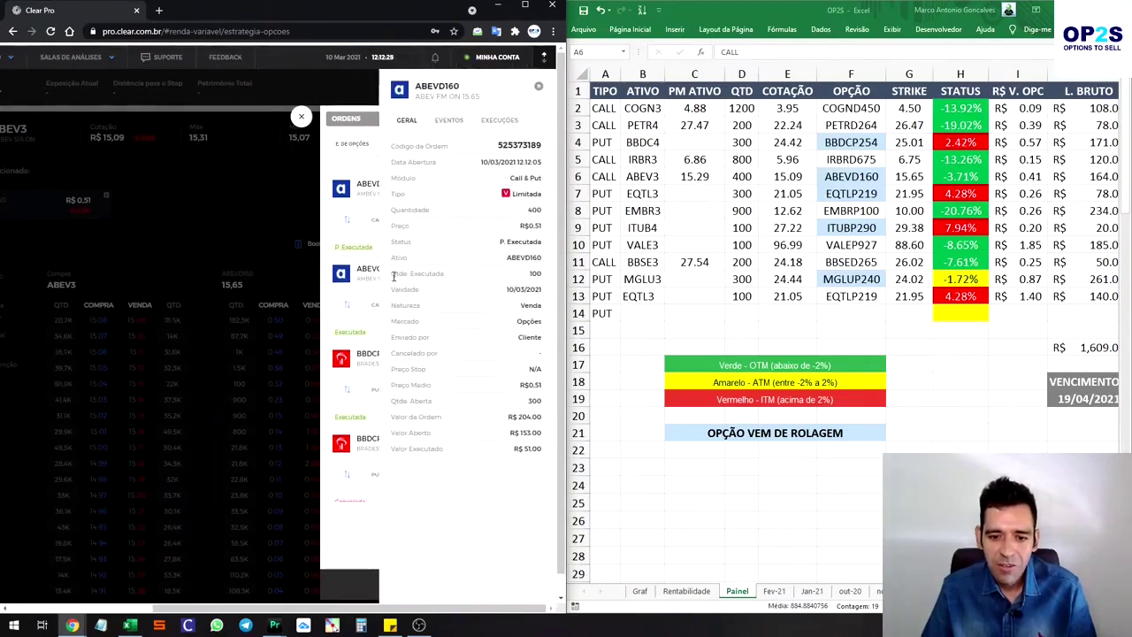
{"action": "left_click_drag", "start_coordinate": [500, 282], "coordinate": [537, 277]}
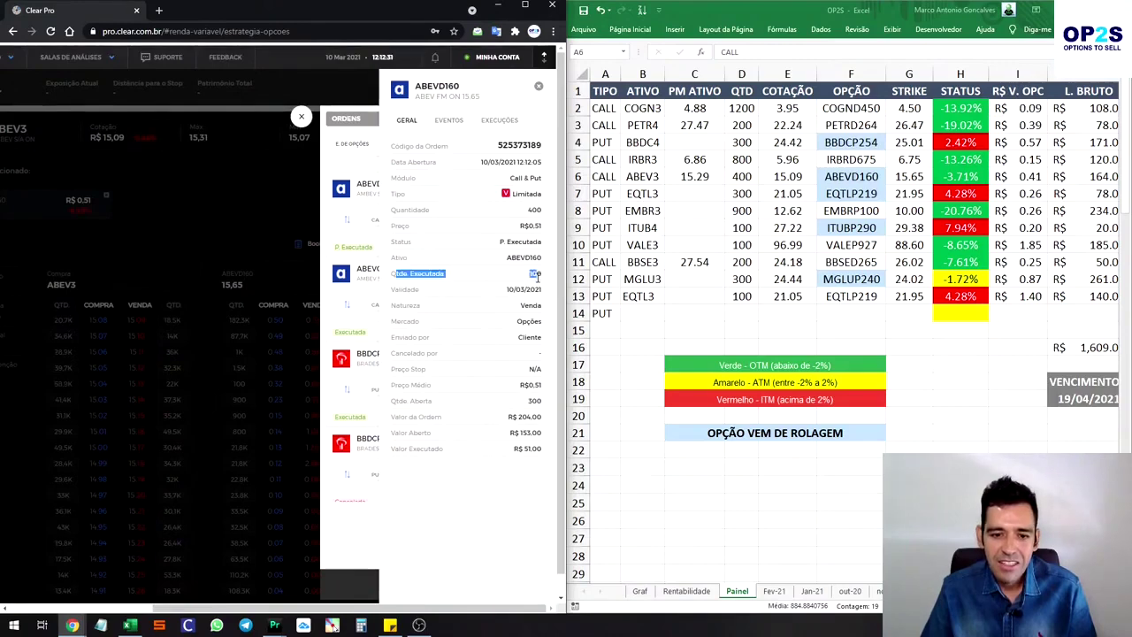
{"action": "left_click", "coordinate": [507, 283]}
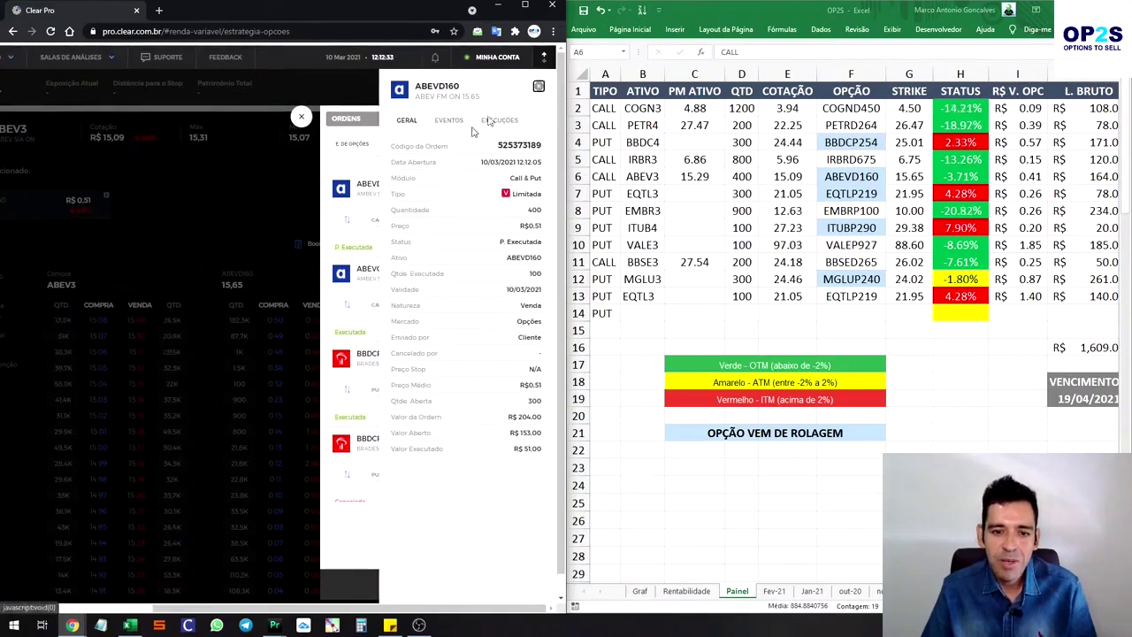
{"action": "left_click", "coordinate": [538, 87]}
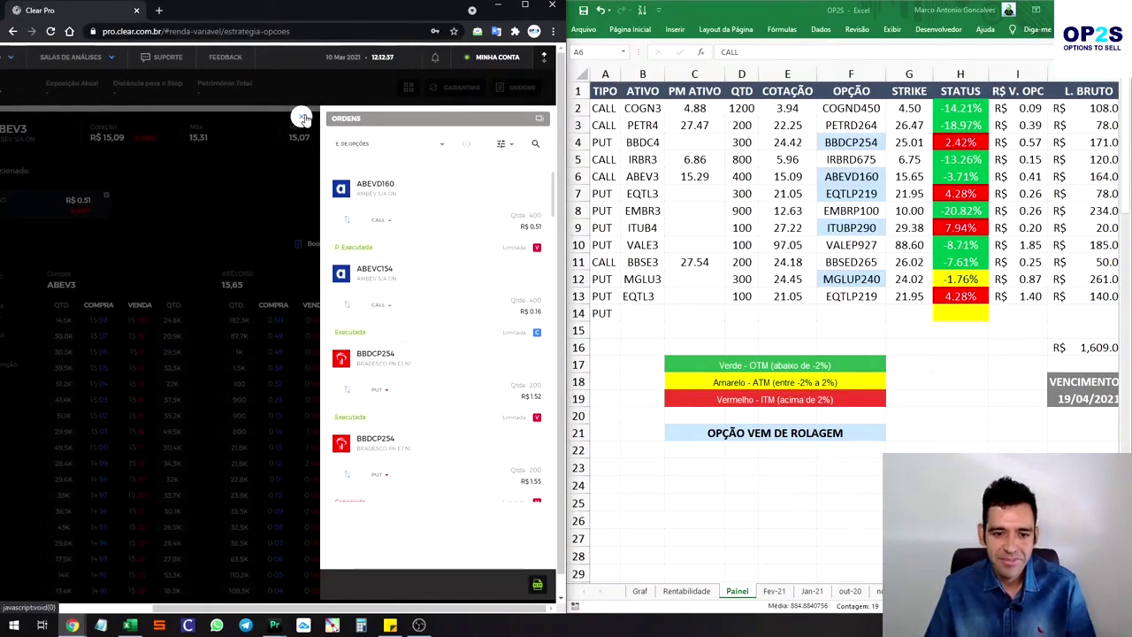
{"action": "left_click", "coordinate": [305, 119]}
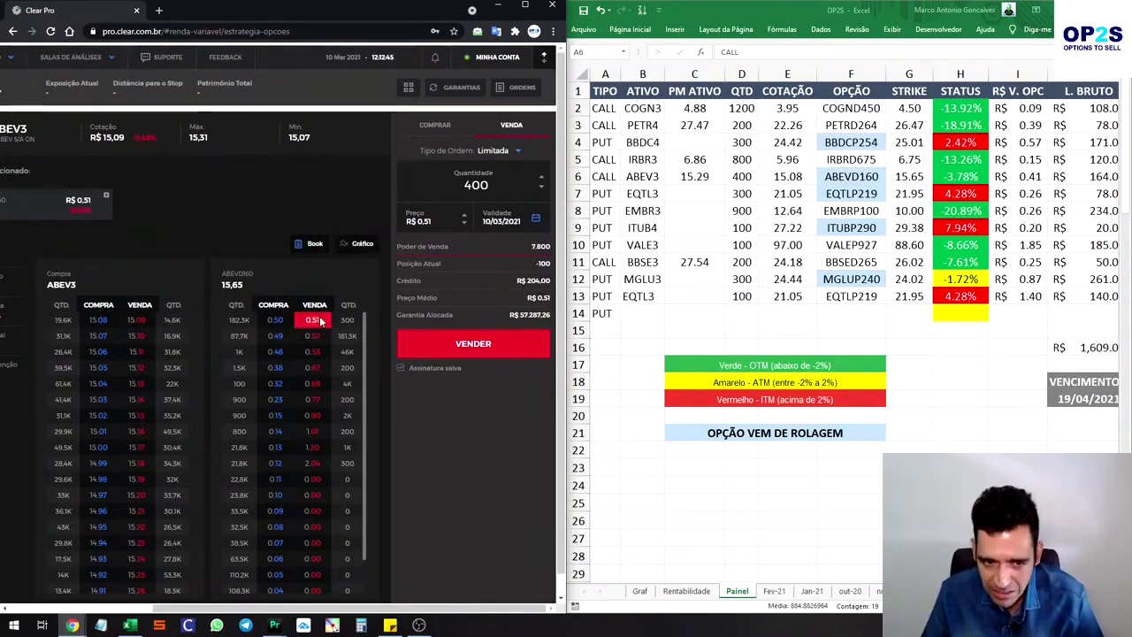
Close the orders list and select the EQTL3 put row 7 in the sheet.
{"action": "left_click", "coordinate": [520, 87]}
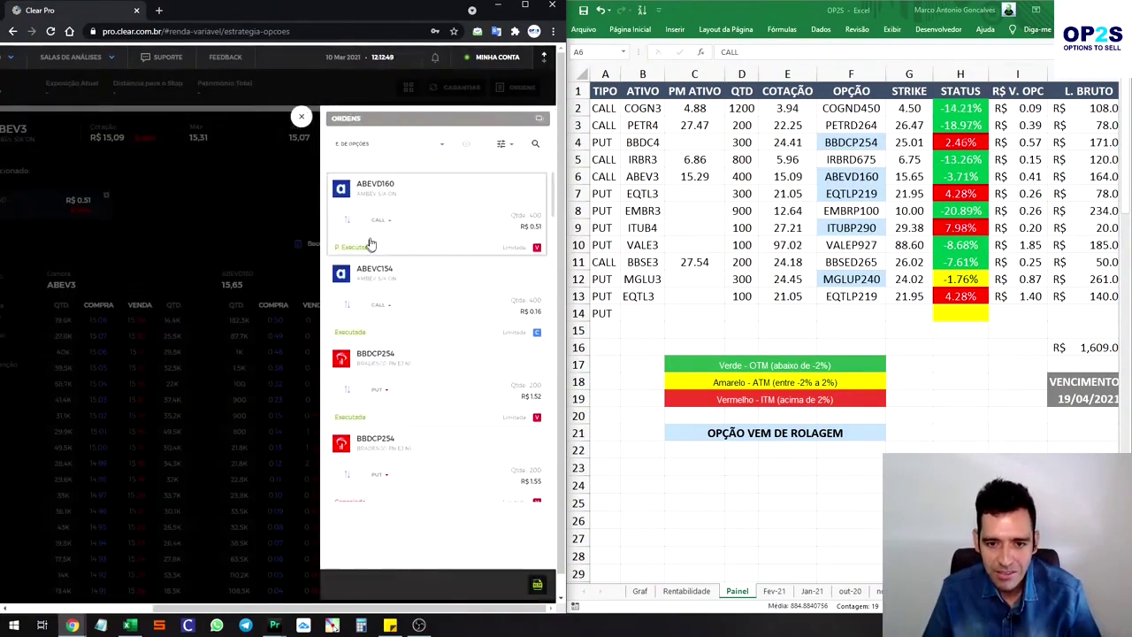
{"action": "left_click", "coordinate": [301, 116]}
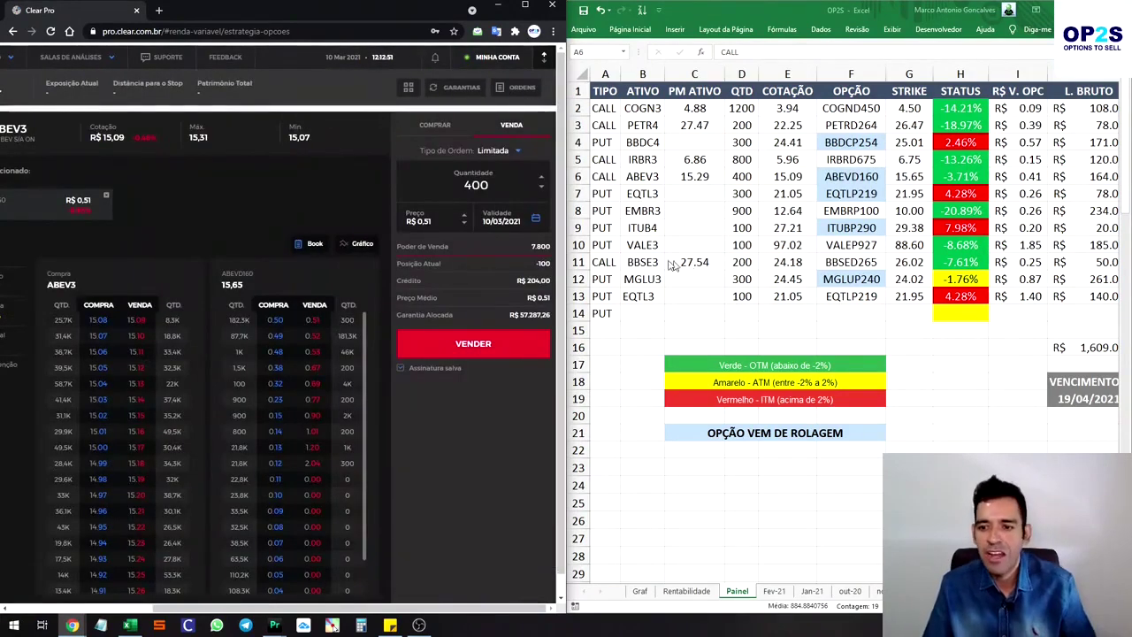
{"action": "key", "text": "shift+space"}
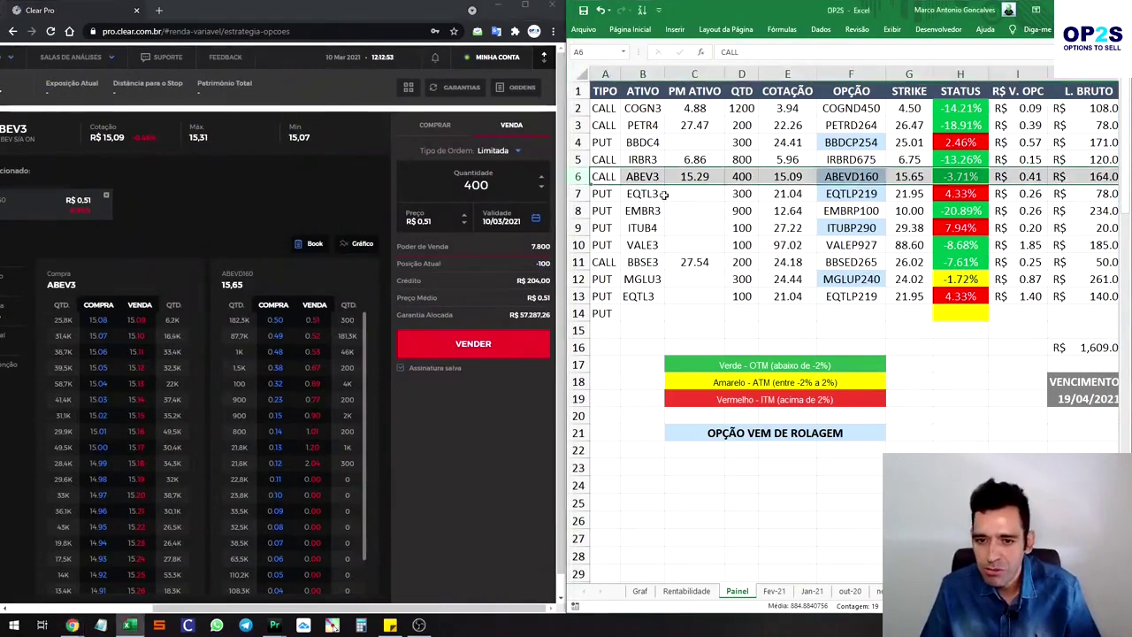
{"action": "left_click", "coordinate": [580, 193]}
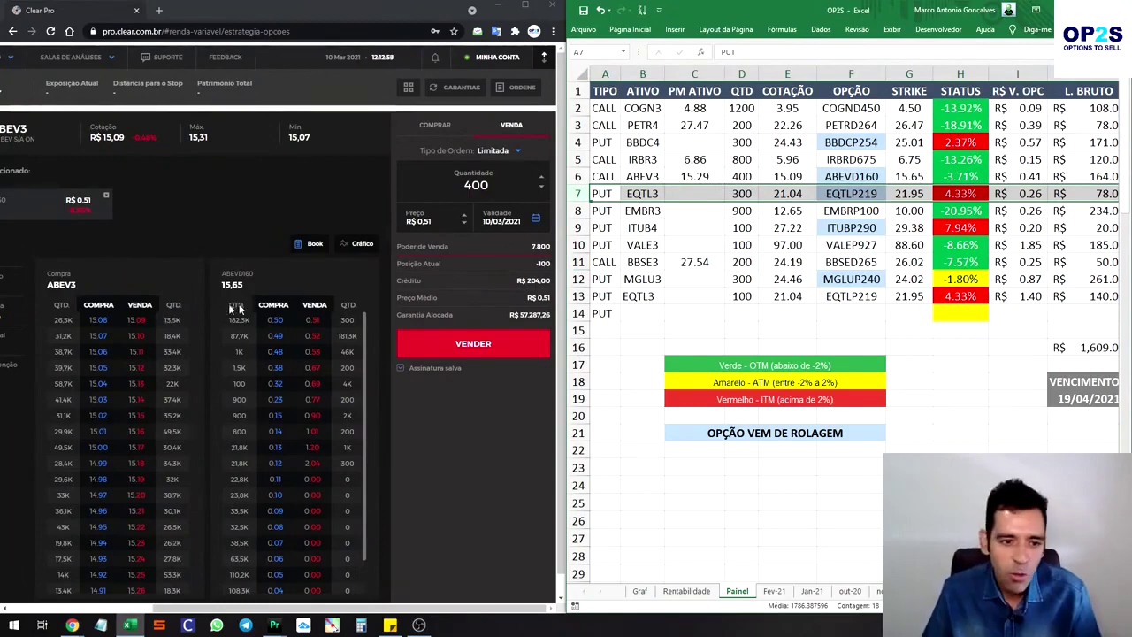
{"action": "left_click", "coordinate": [138, 608]}
Set the strategy to EQTL3 puts expiring 15/03/2021.
{"action": "left_click", "coordinate": [74, 261]}
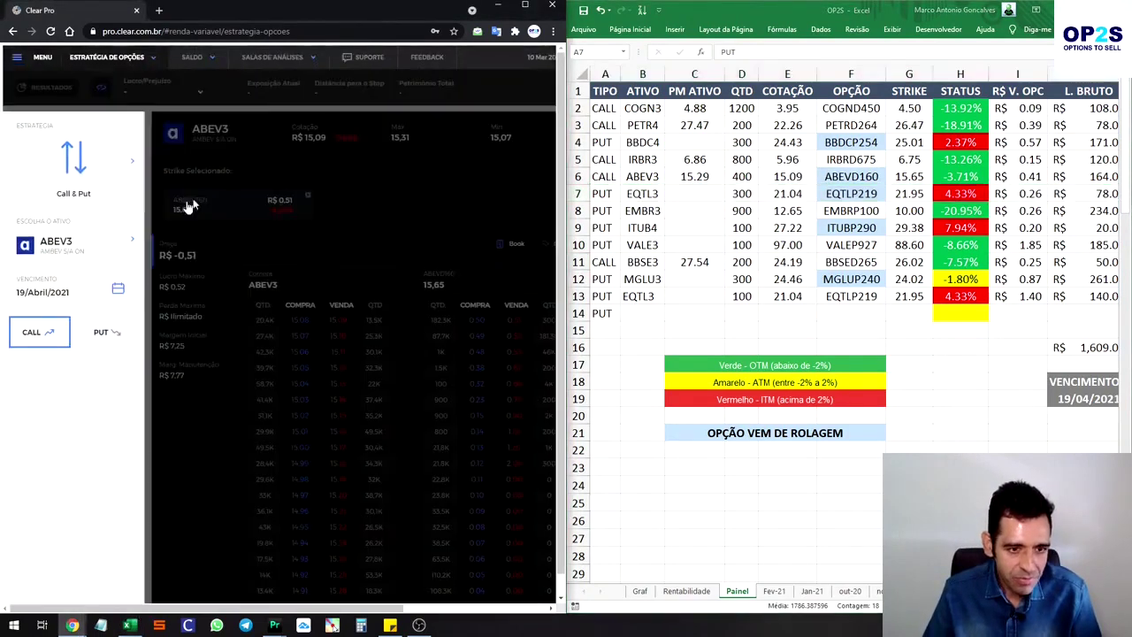
{"action": "left_click", "coordinate": [233, 158]}
{"action": "type", "text": "E"}
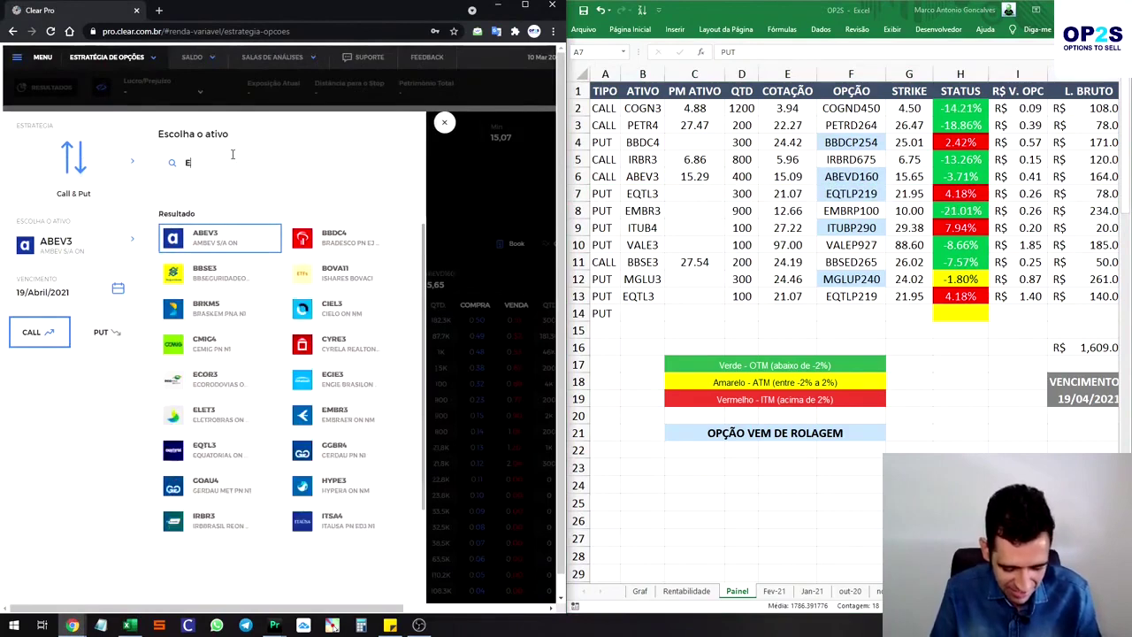
{"action": "type", "text": "QTL"}
{"action": "left_click", "coordinate": [224, 254]}
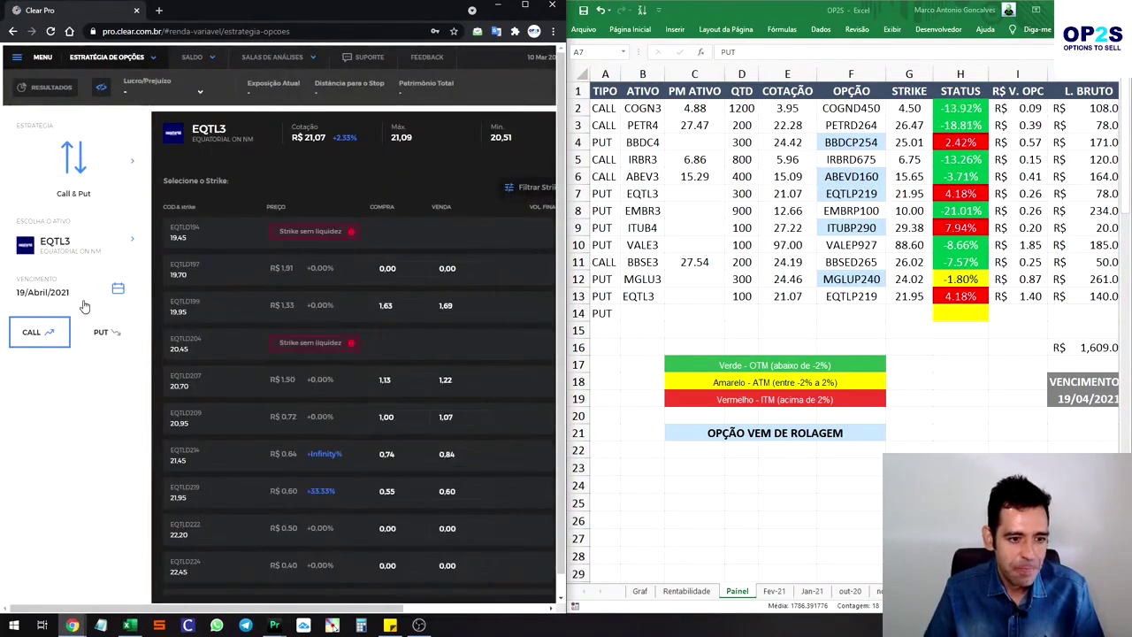
{"action": "left_click", "coordinate": [84, 306]}
{"action": "left_click", "coordinate": [213, 189]}
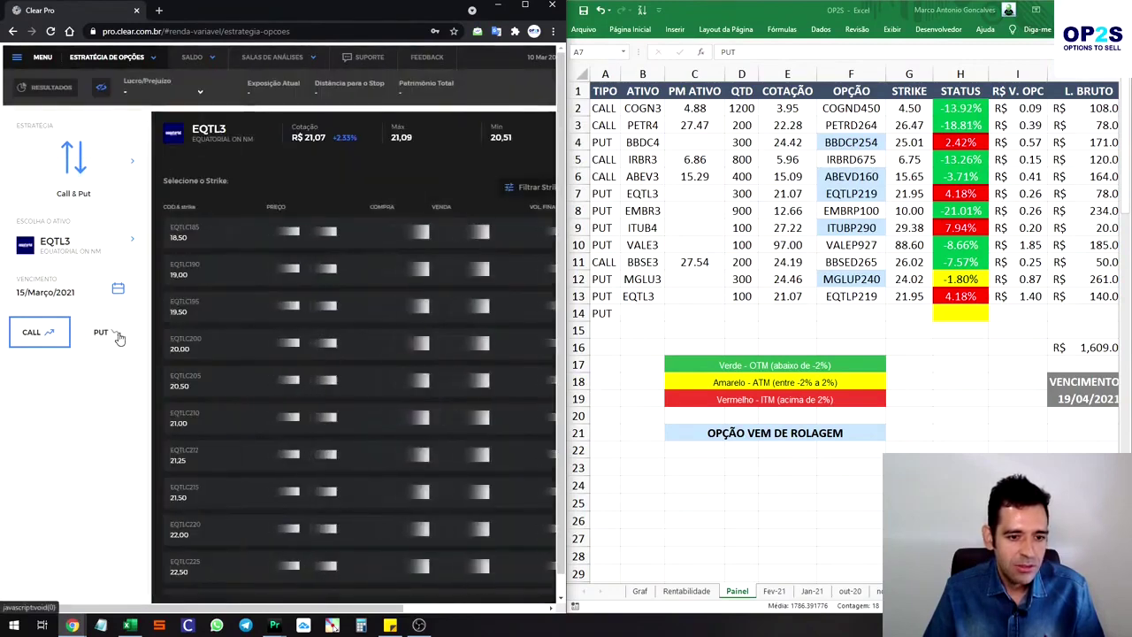
{"action": "left_click", "coordinate": [119, 337]}
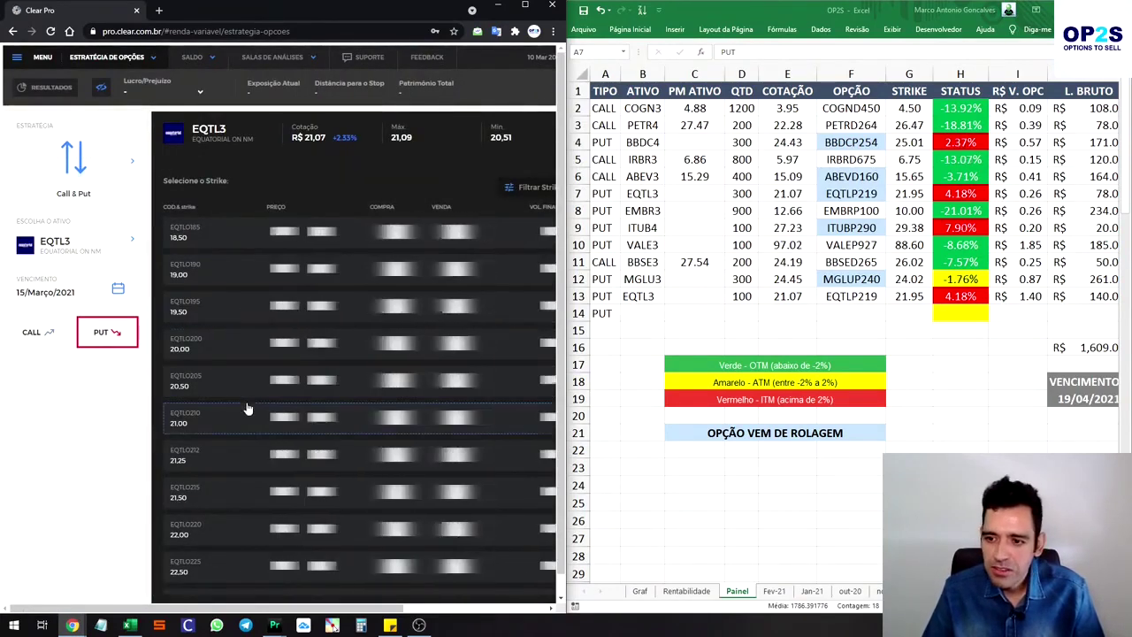
Select the 21.50 put strike EQTLO215, then remove it again.
{"action": "scroll", "coordinate": [244, 413], "scroll_direction": "down", "scroll_amount": 1}
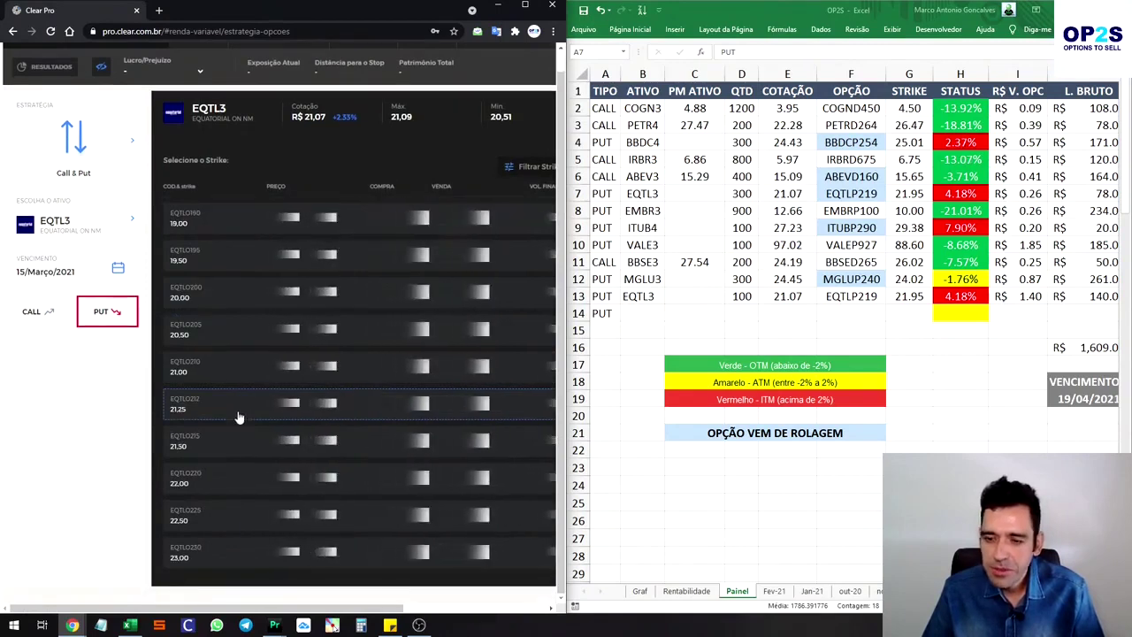
{"action": "left_click", "coordinate": [215, 452]}
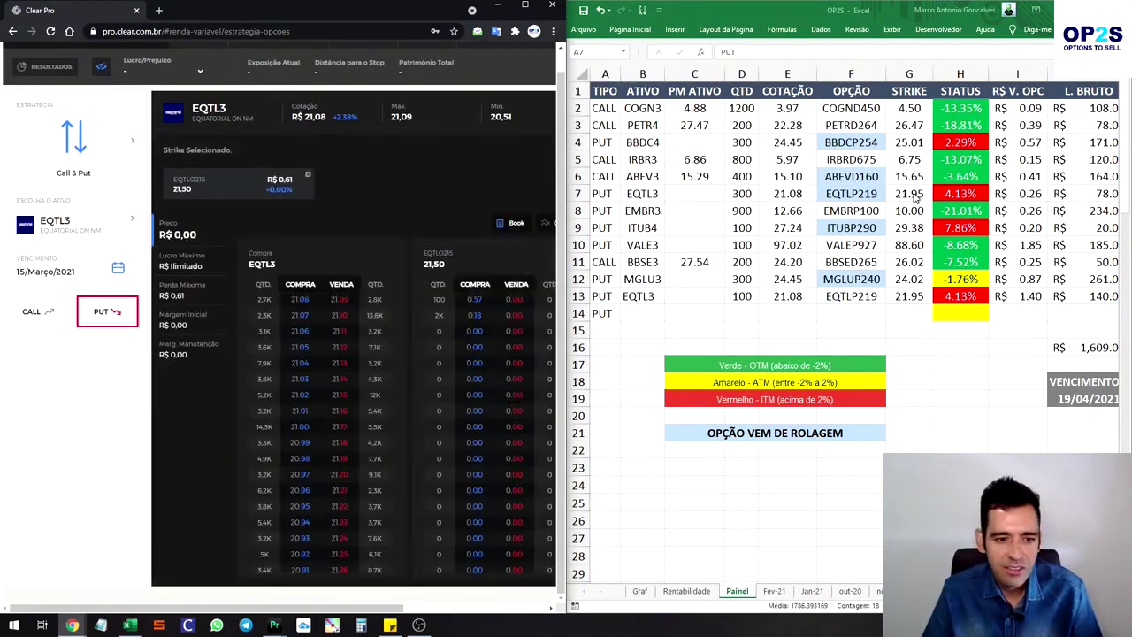
{"action": "mouse_move", "coordinate": [380, 608]}
{"action": "left_mouse_down"}
{"action": "mouse_move", "coordinate": [526, 610]}
{"action": "mouse_move", "coordinate": [360, 615]}
{"action": "left_mouse_up"}
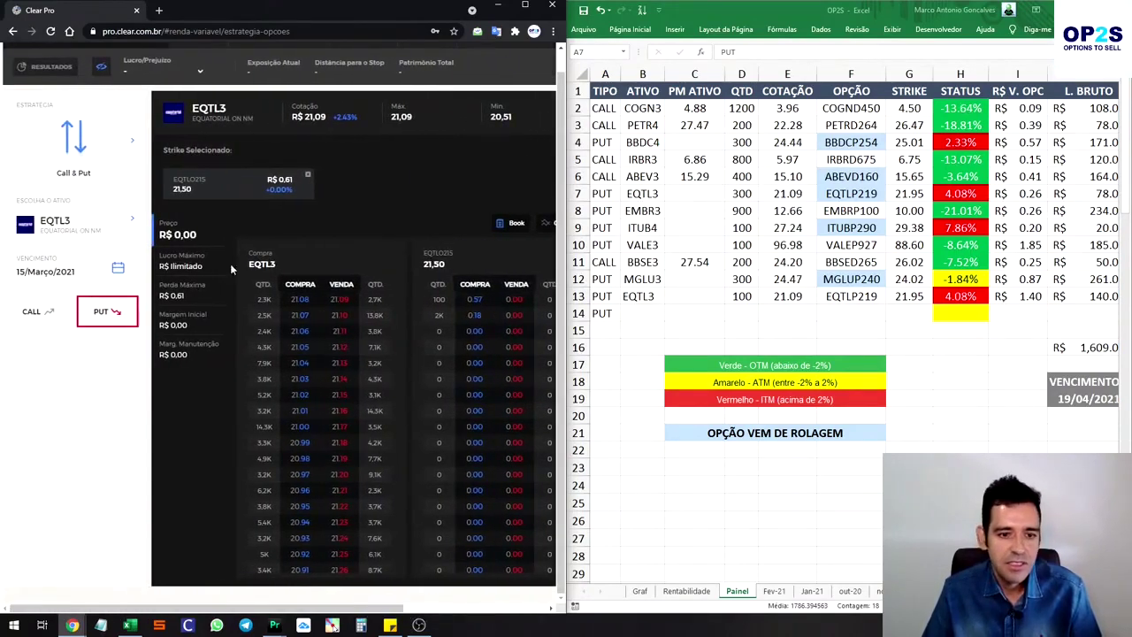
{"action": "left_click", "coordinate": [307, 179]}
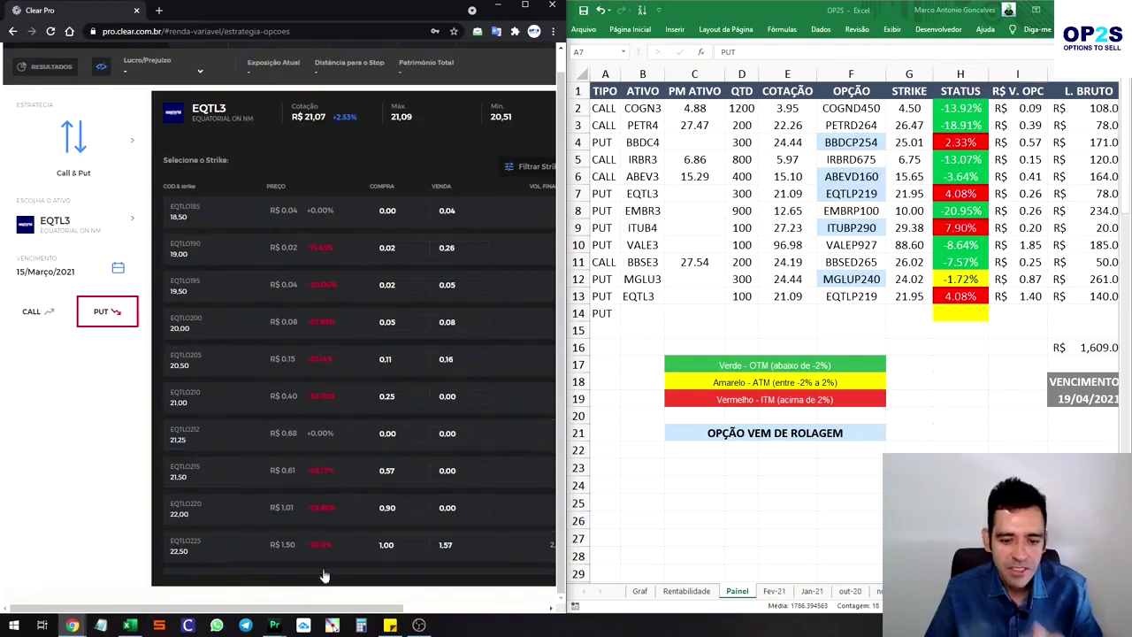
{"action": "mouse_move", "coordinate": [343, 607]}
{"action": "left_mouse_down"}
{"action": "mouse_move", "coordinate": [396, 603]}
{"action": "mouse_move", "coordinate": [251, 604]}
{"action": "left_mouse_up"}
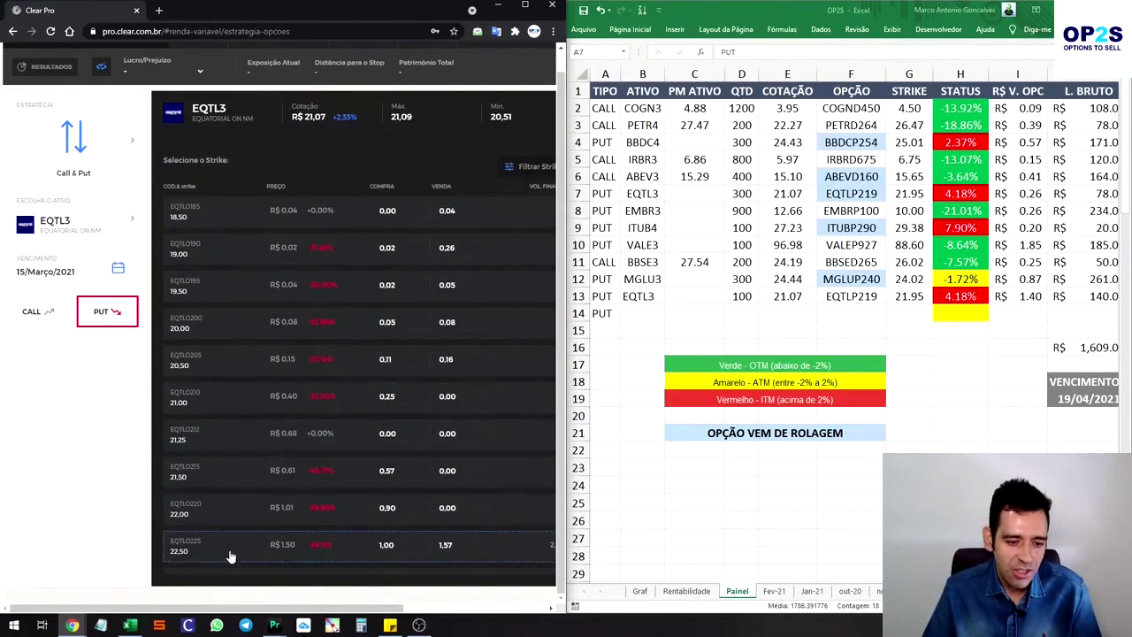
Widen the strike range filter down to 18.00.
{"action": "left_click", "coordinate": [510, 168]}
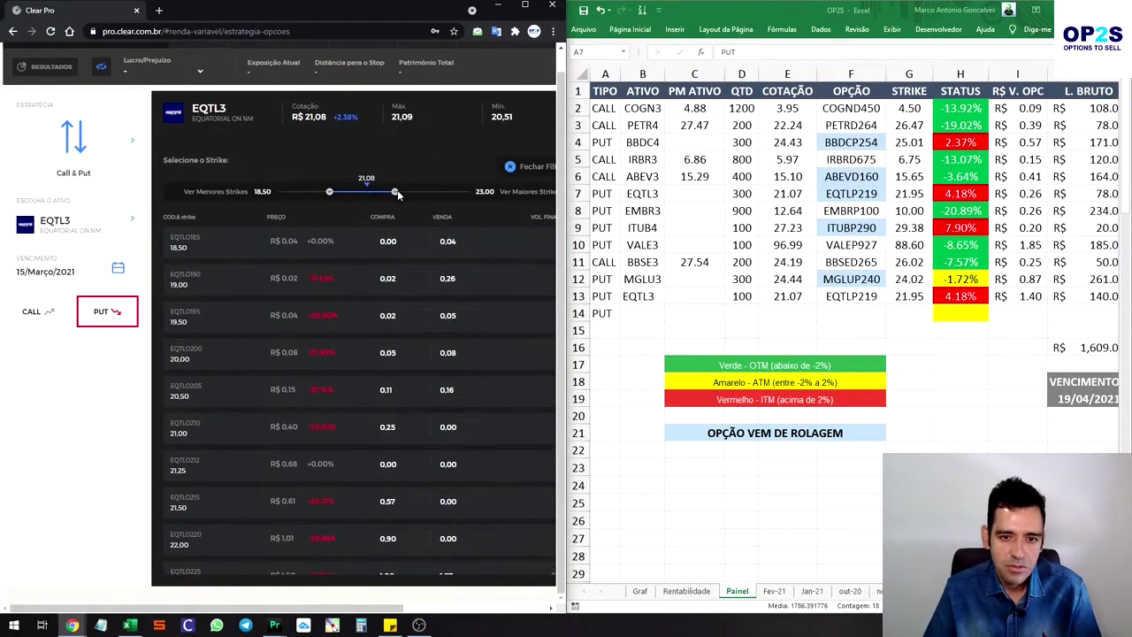
{"action": "left_click_drag", "start_coordinate": [330, 191], "coordinate": [316, 191]}
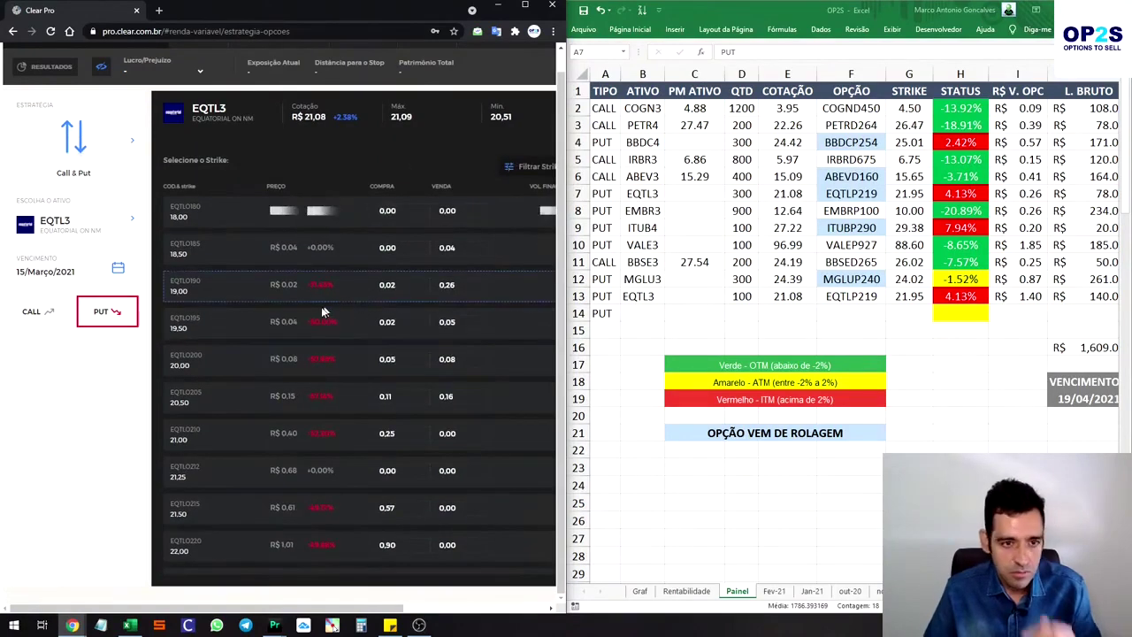
{"action": "scroll", "coordinate": [265, 321], "scroll_direction": "down", "scroll_amount": 1}
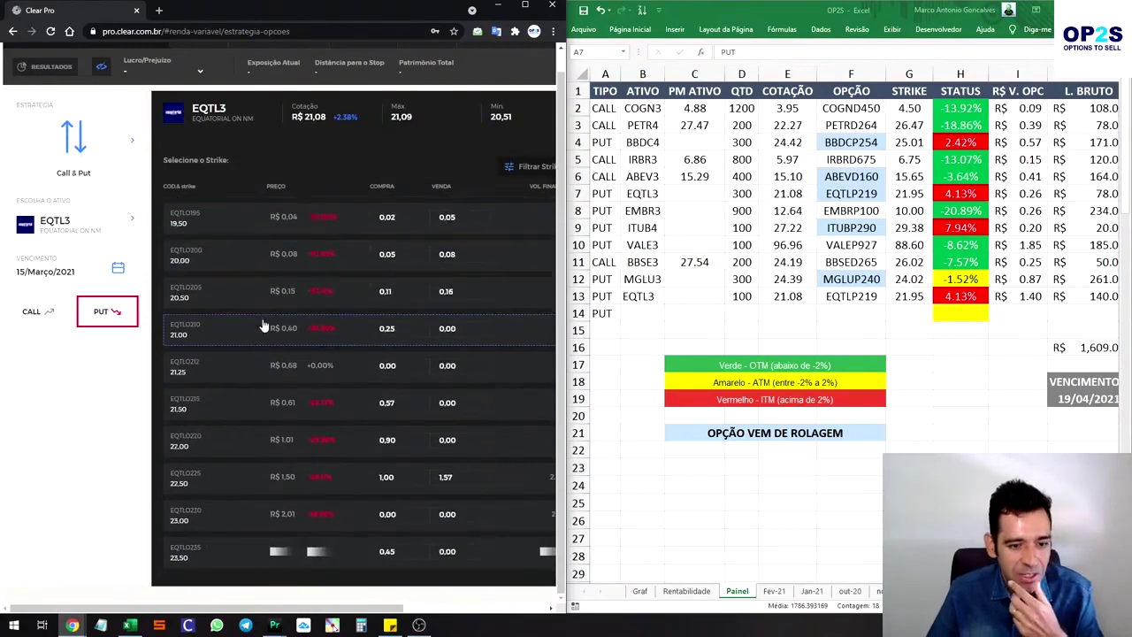
Review the EQTL3 put row (EQTLP219, quantity) in Excel, then pick the EQTLO220 22.00 put.
{"action": "left_click", "coordinate": [871, 195]}
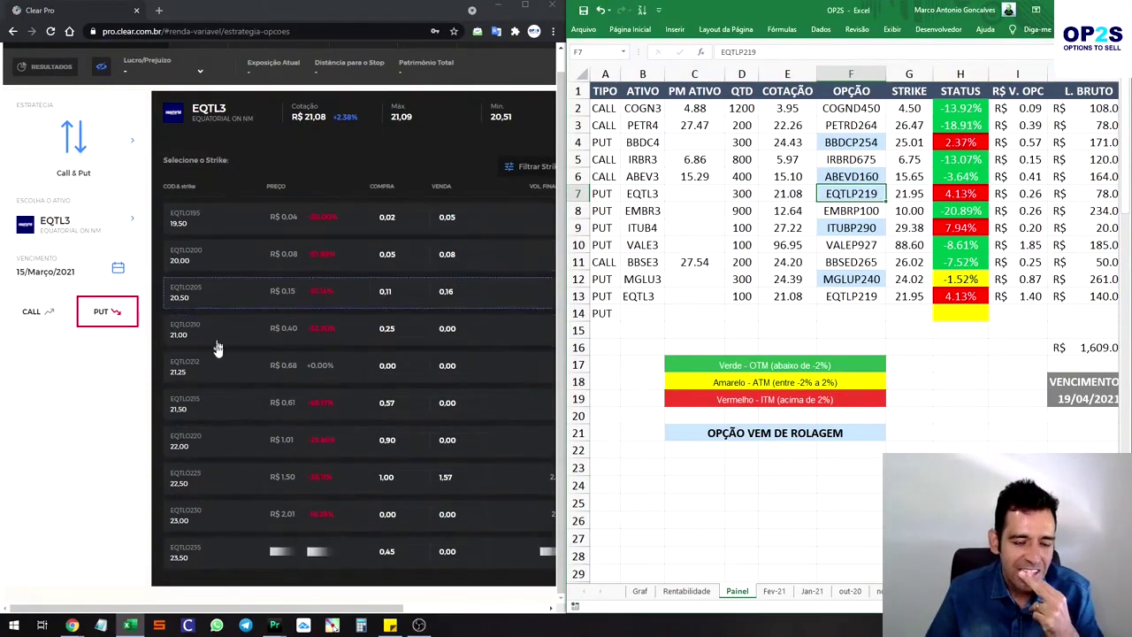
{"action": "scroll", "coordinate": [227, 398], "scroll_direction": "up", "scroll_amount": 3}
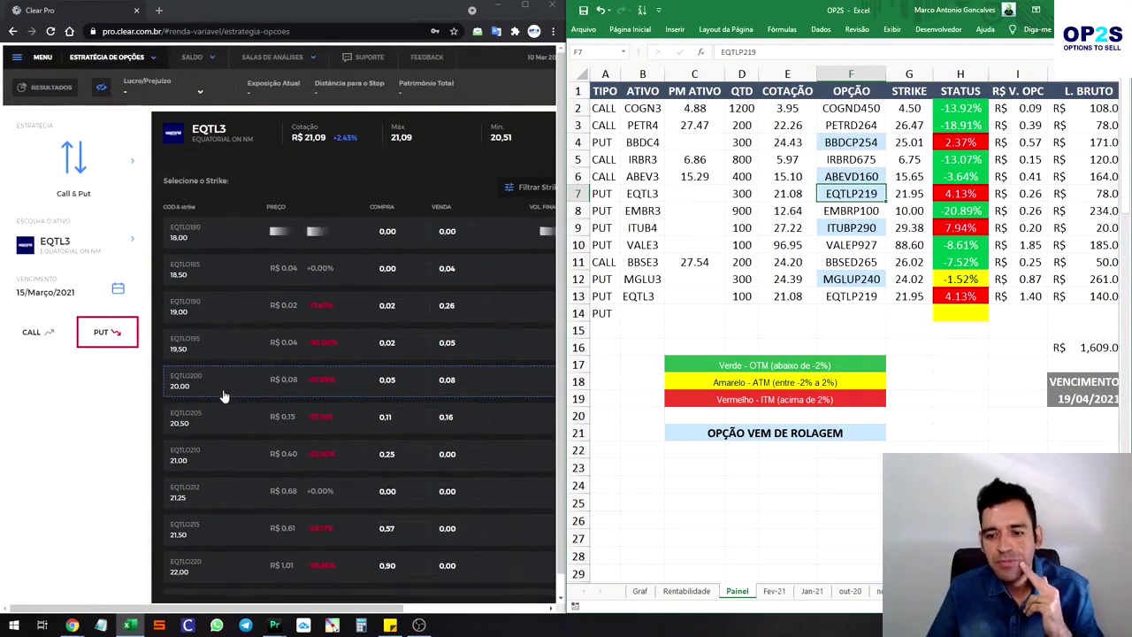
{"action": "mouse_move", "coordinate": [919, 194]}
{"action": "left_mouse_down"}
{"action": "mouse_move", "coordinate": [611, 188]}
{"action": "mouse_move", "coordinate": [895, 195]}
{"action": "mouse_move", "coordinate": [634, 188]}
{"action": "left_mouse_up"}
{"action": "left_click", "coordinate": [743, 194]}
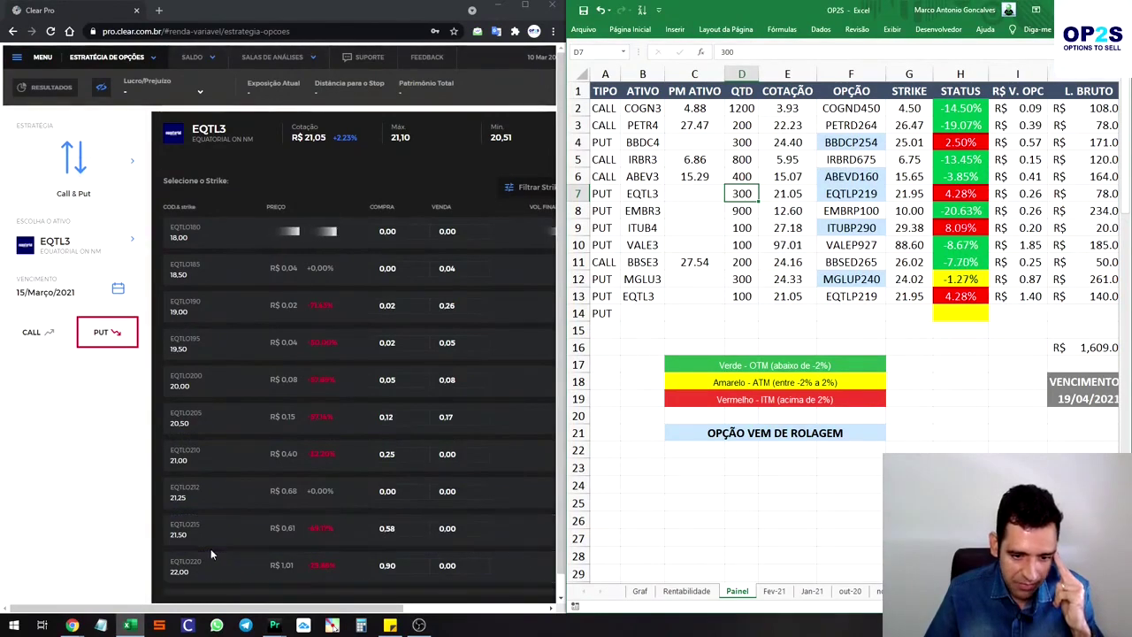
{"action": "scroll", "coordinate": [213, 566], "scroll_direction": "down", "scroll_amount": 2}
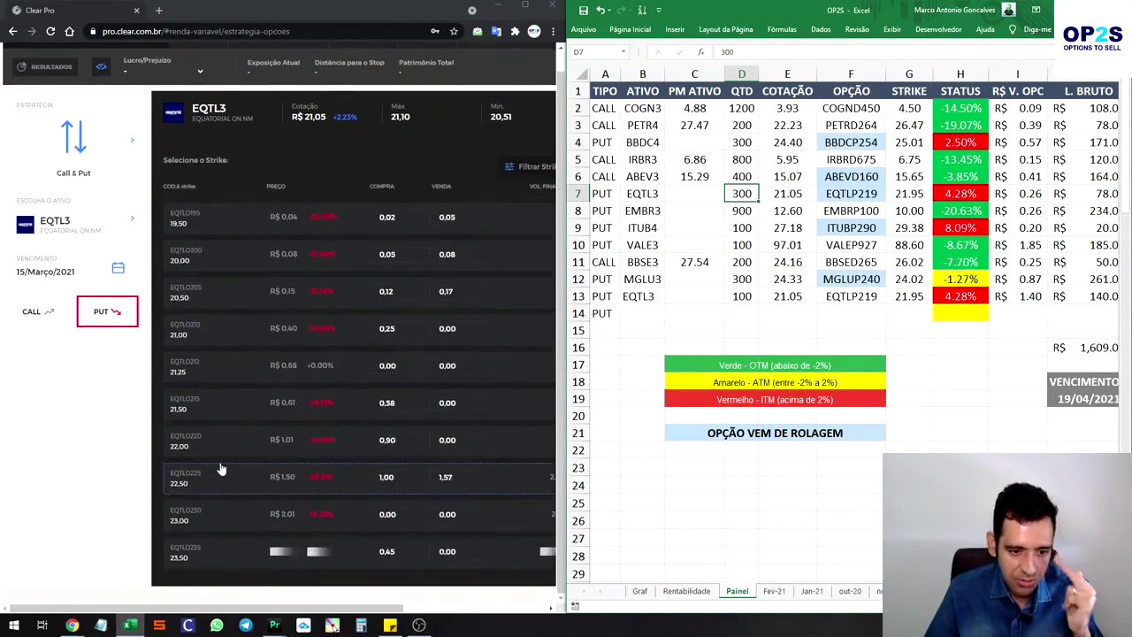
{"action": "left_click", "coordinate": [277, 458]}
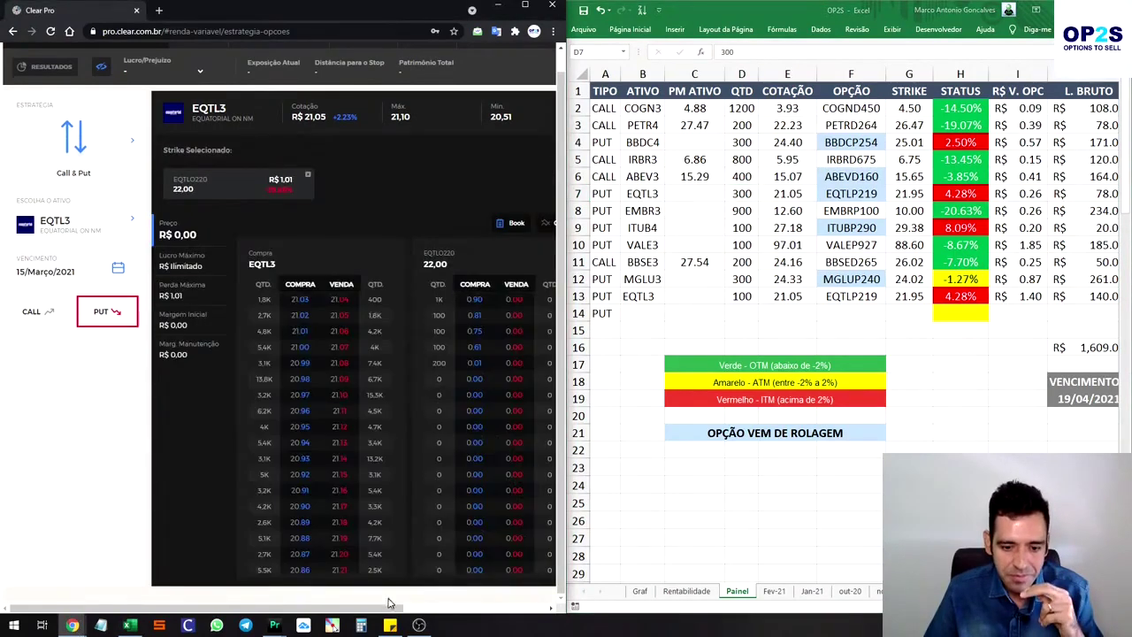
Fill the EQTLO220 buy ticket with 300 at R$ 1,01, cross-checking EQTLP219 and the Fev-21 sheet.
{"action": "left_click_drag", "start_coordinate": [400, 608], "coordinate": [541, 609]}
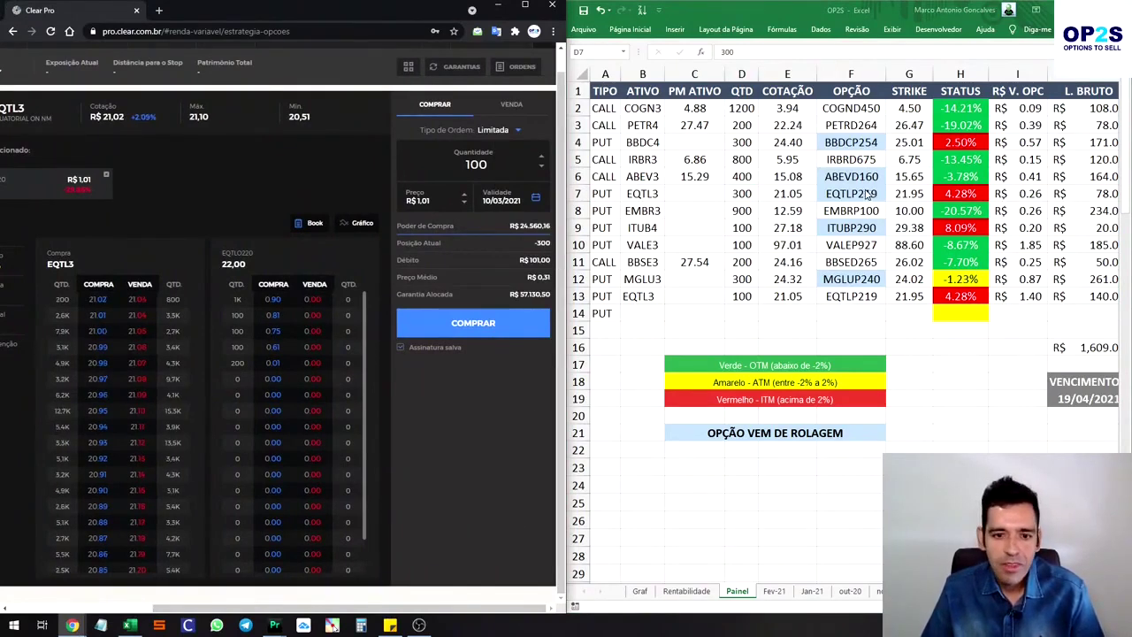
{"action": "left_click_drag", "start_coordinate": [239, 609], "coordinate": [187, 618]}
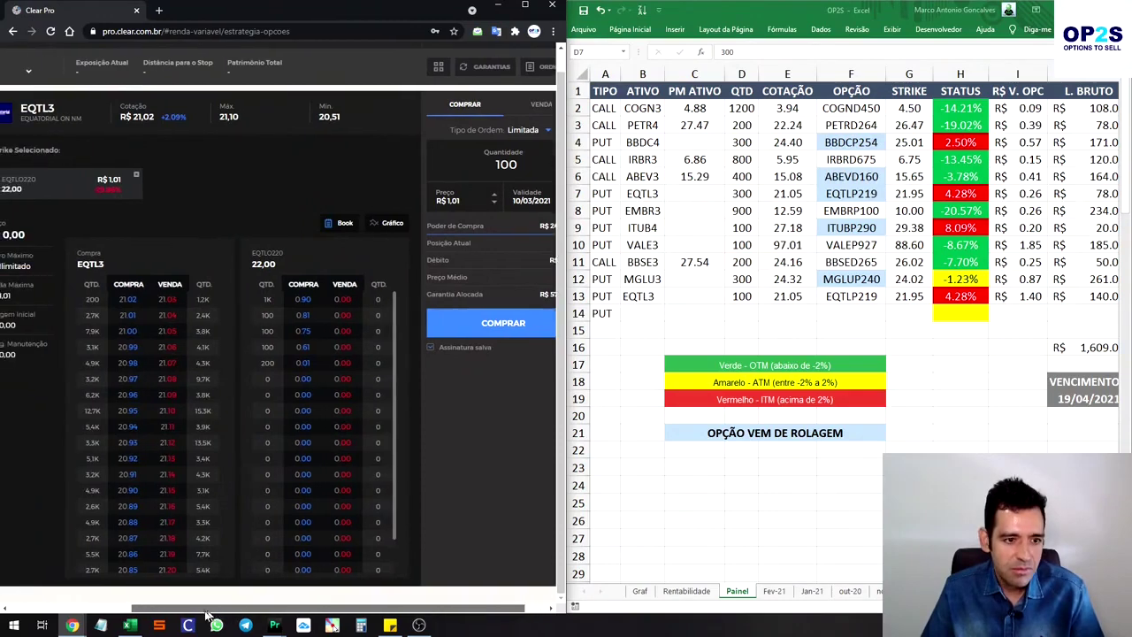
{"action": "left_click", "coordinate": [858, 192]}
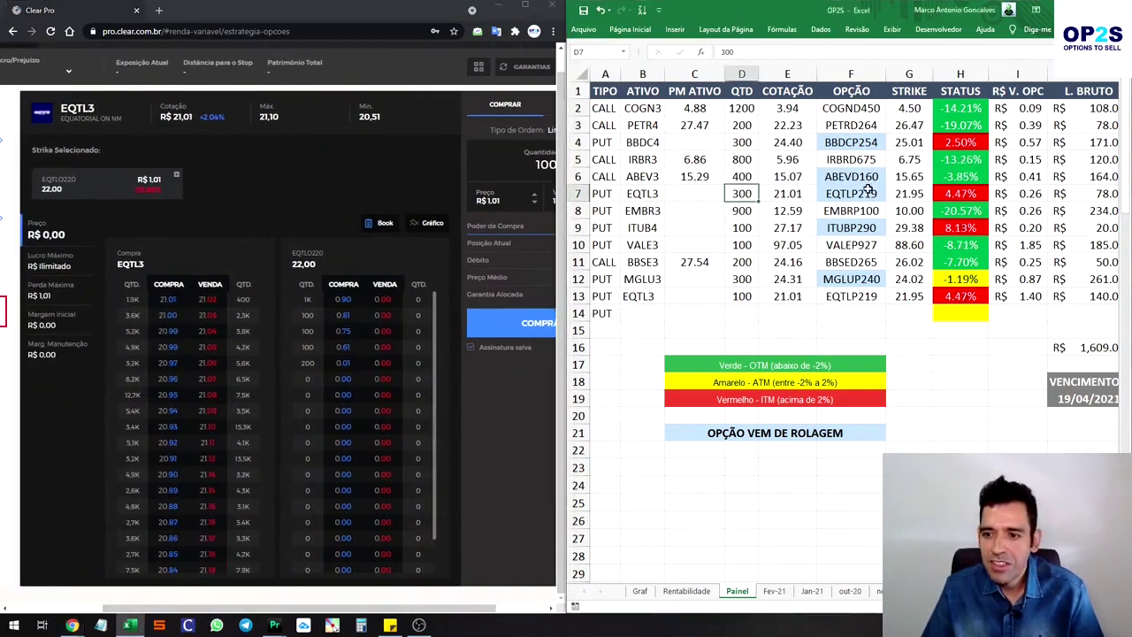
{"action": "left_click", "coordinate": [774, 592]}
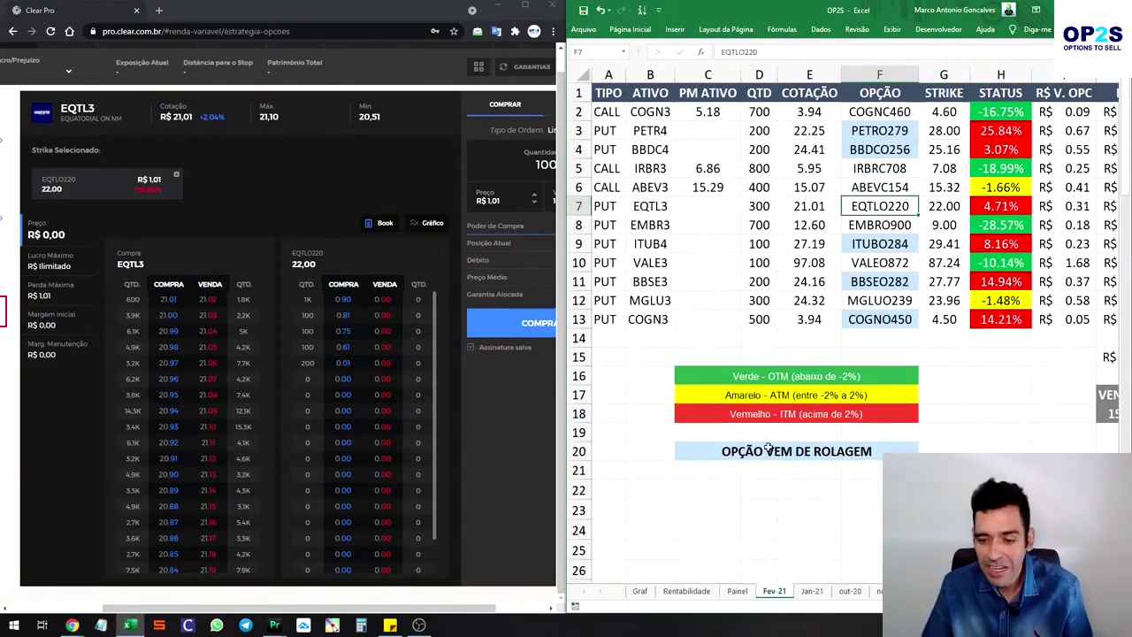
{"action": "left_click", "coordinate": [745, 599]}
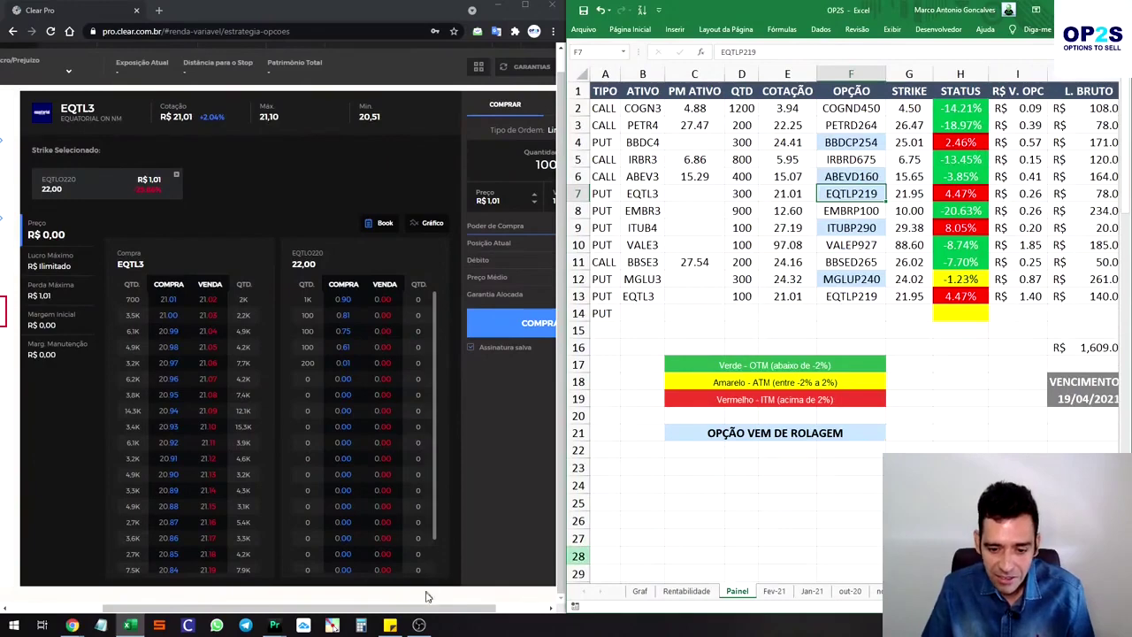
{"action": "left_click_drag", "start_coordinate": [430, 609], "coordinate": [548, 615]}
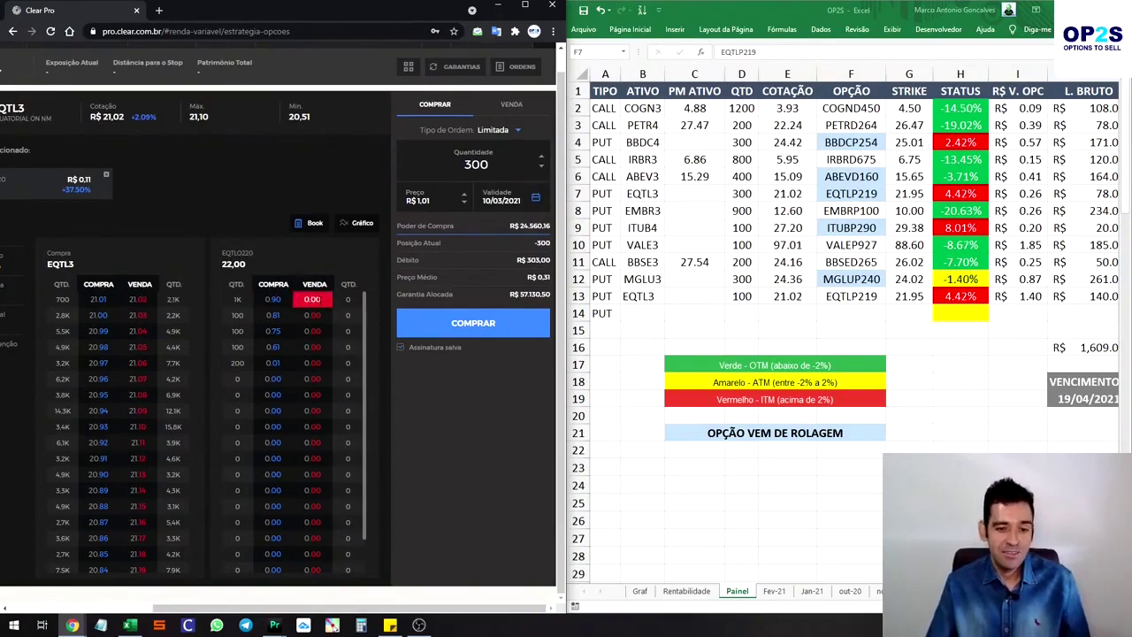
Review EQTL3 March and April quotes in the options buy and sell grids, then minimize the grid.
{"action": "mouse_move", "coordinate": [275, 625]}
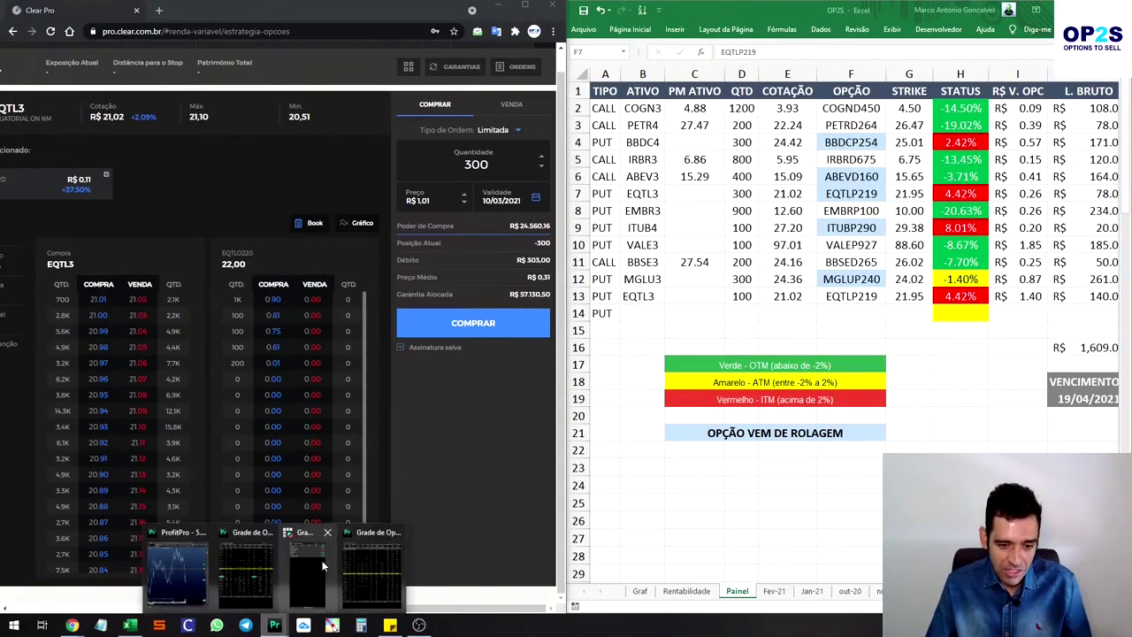
{"action": "left_click", "coordinate": [322, 566]}
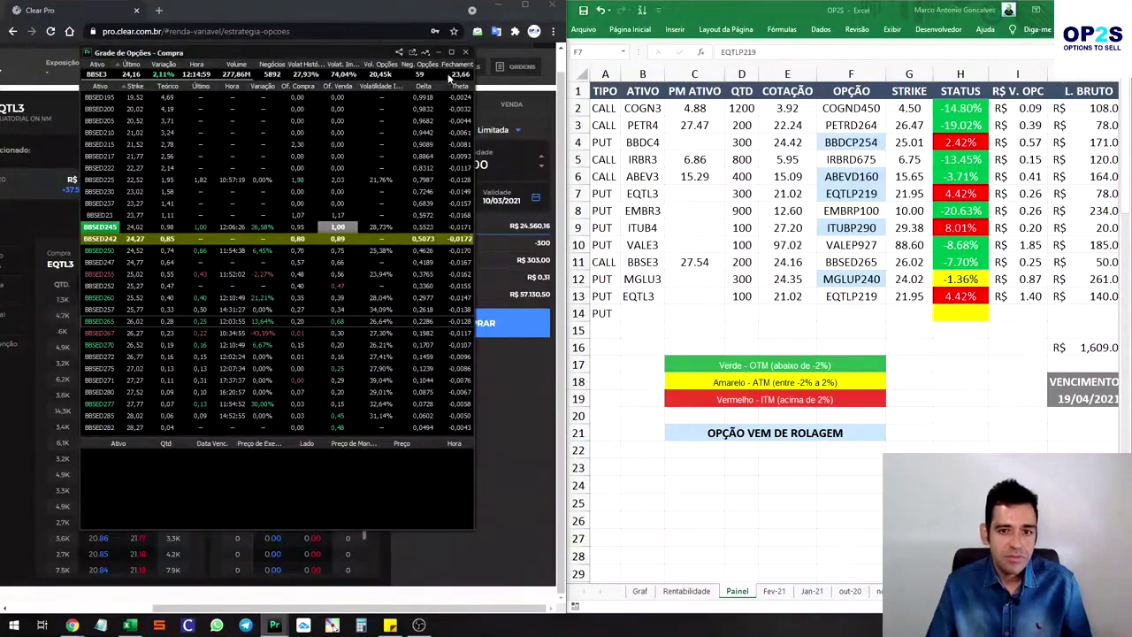
{"action": "mouse_move", "coordinate": [274, 624]}
{"action": "left_click", "coordinate": [371, 566]}
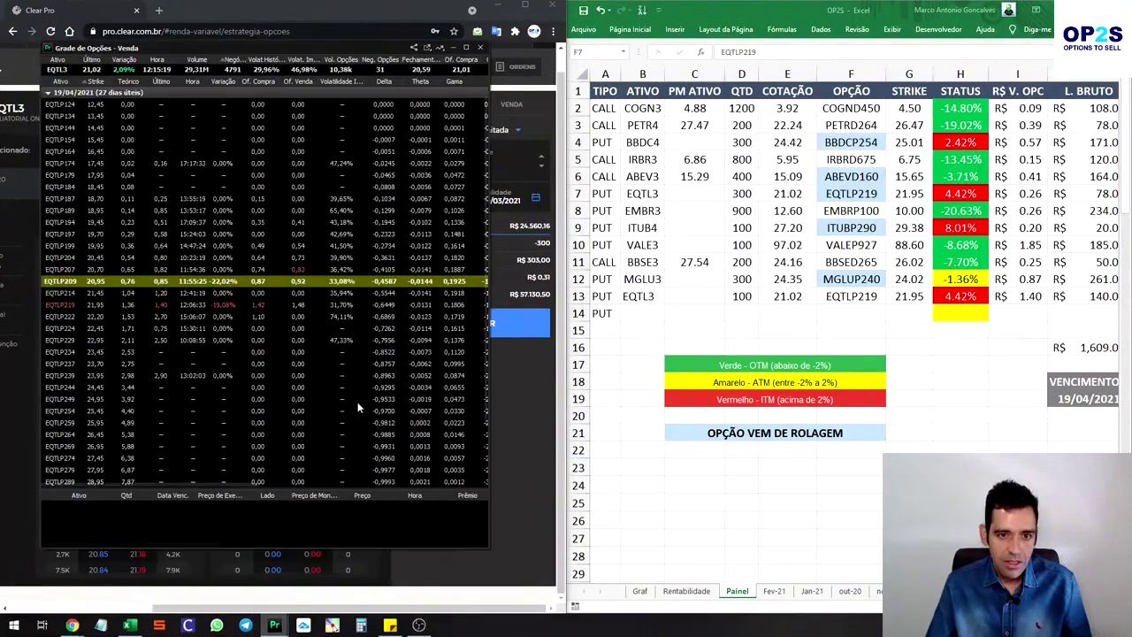
{"action": "left_click_drag", "start_coordinate": [297, 45], "coordinate": [307, 67]}
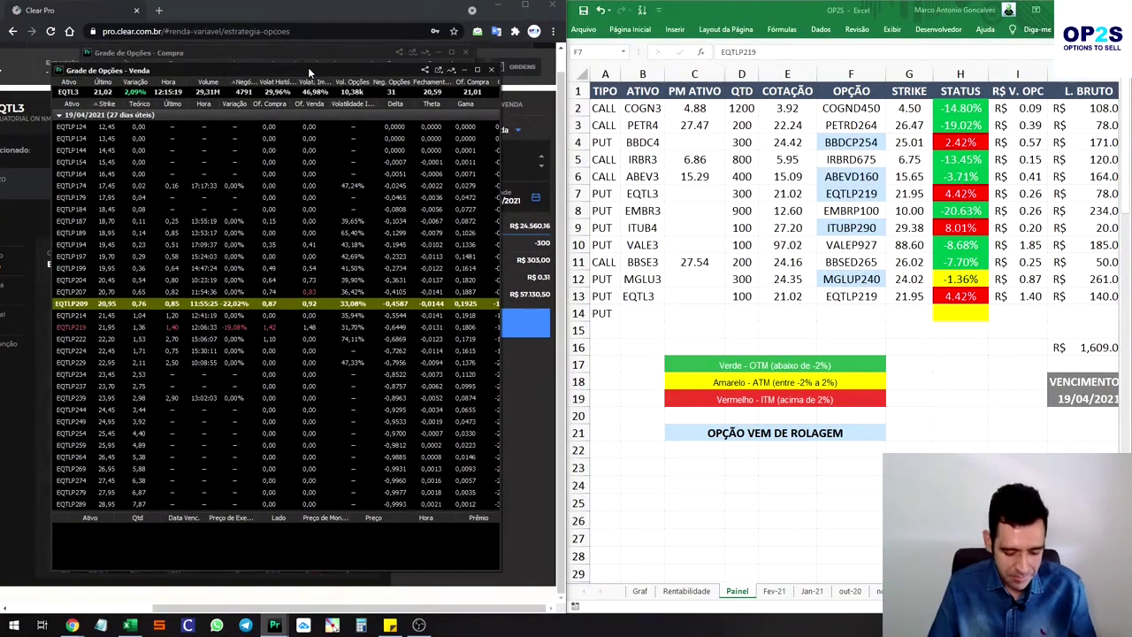
{"action": "left_click", "coordinate": [307, 68]}
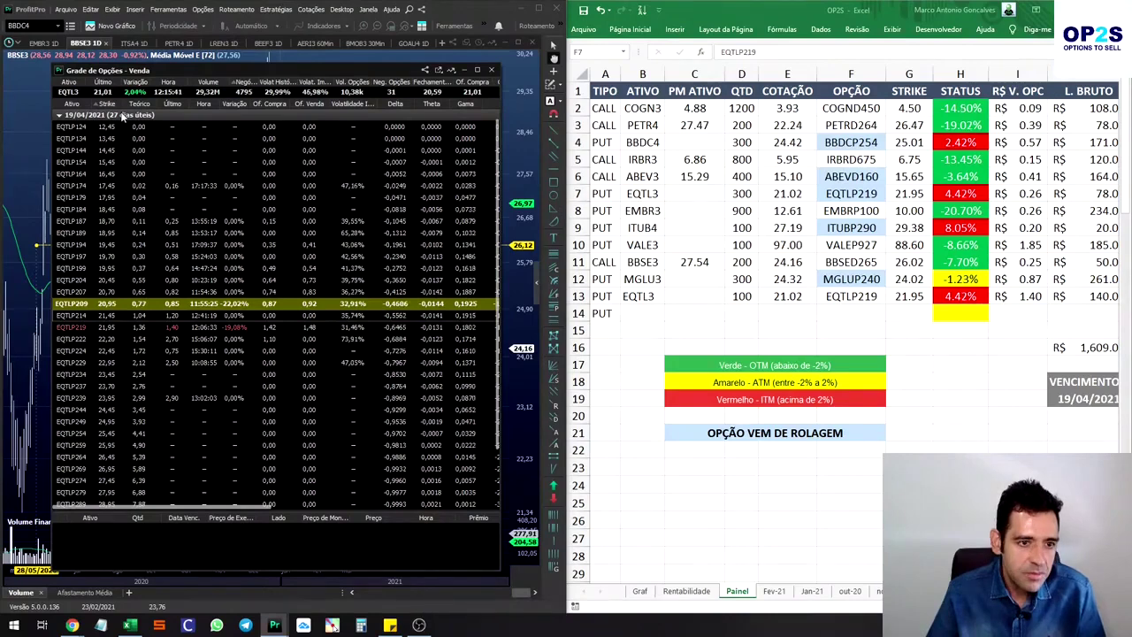
{"action": "scroll", "coordinate": [103, 228], "scroll_direction": "up", "scroll_amount": 5}
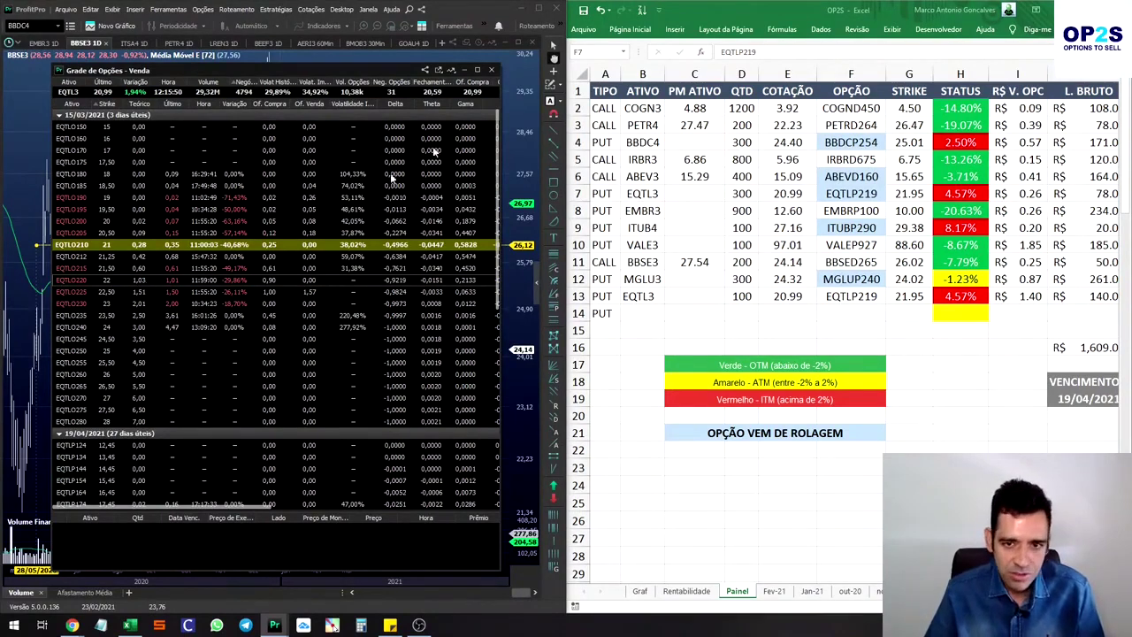
{"action": "left_click", "coordinate": [465, 70]}
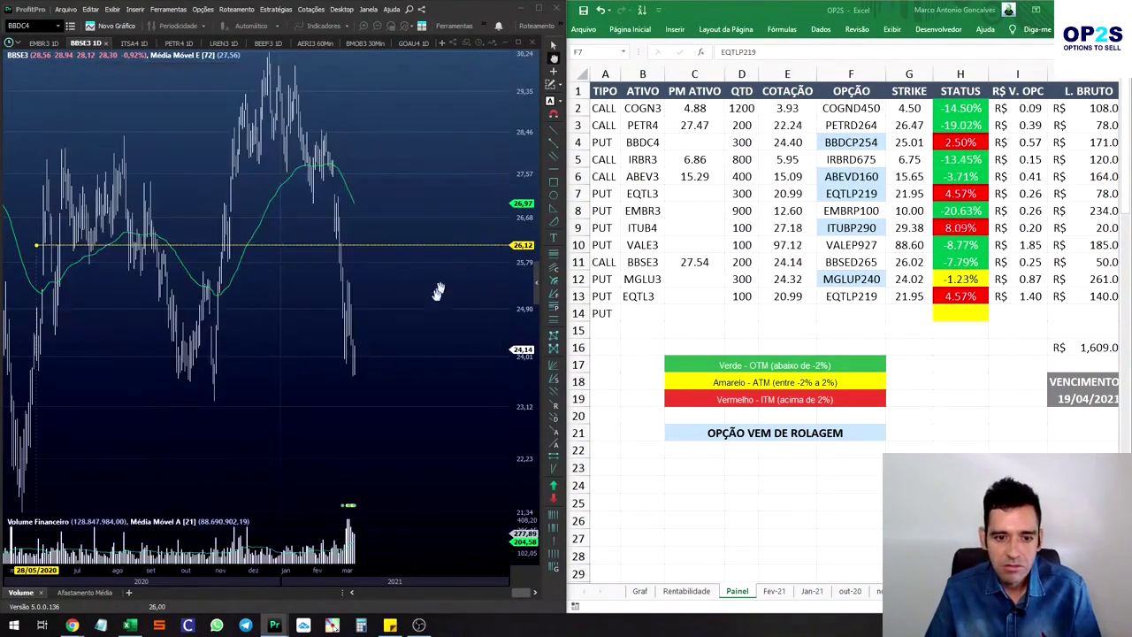
Send a buy order for 300 EQTLO220 puts at R$ 0,95 and open the orders list.
{"action": "mouse_move", "coordinate": [72, 624]}
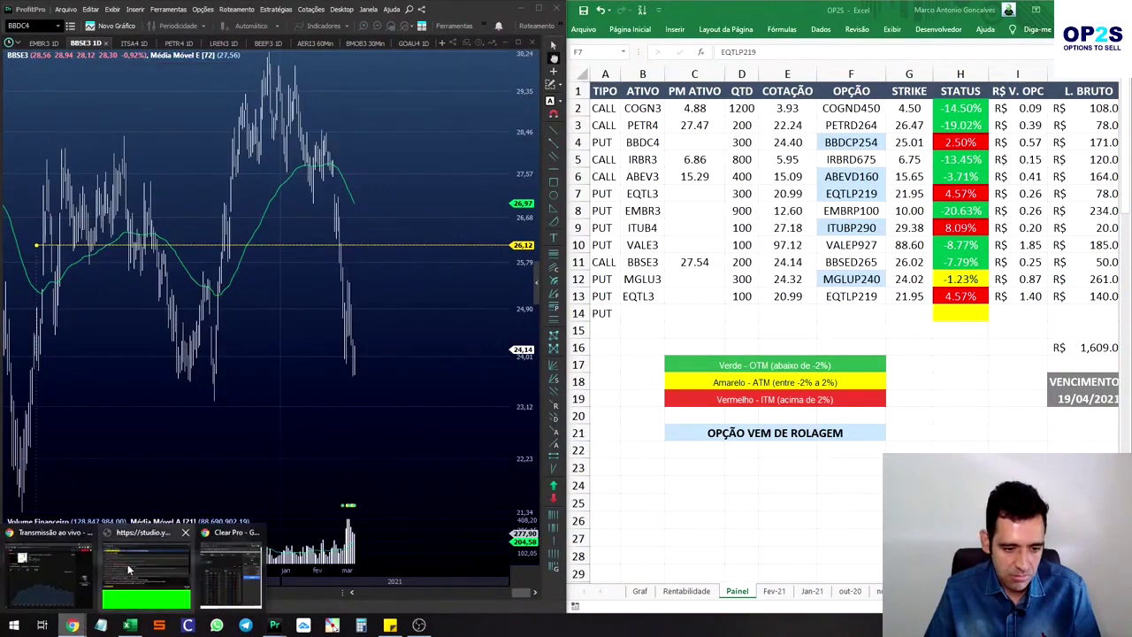
{"action": "left_click", "coordinate": [231, 571]}
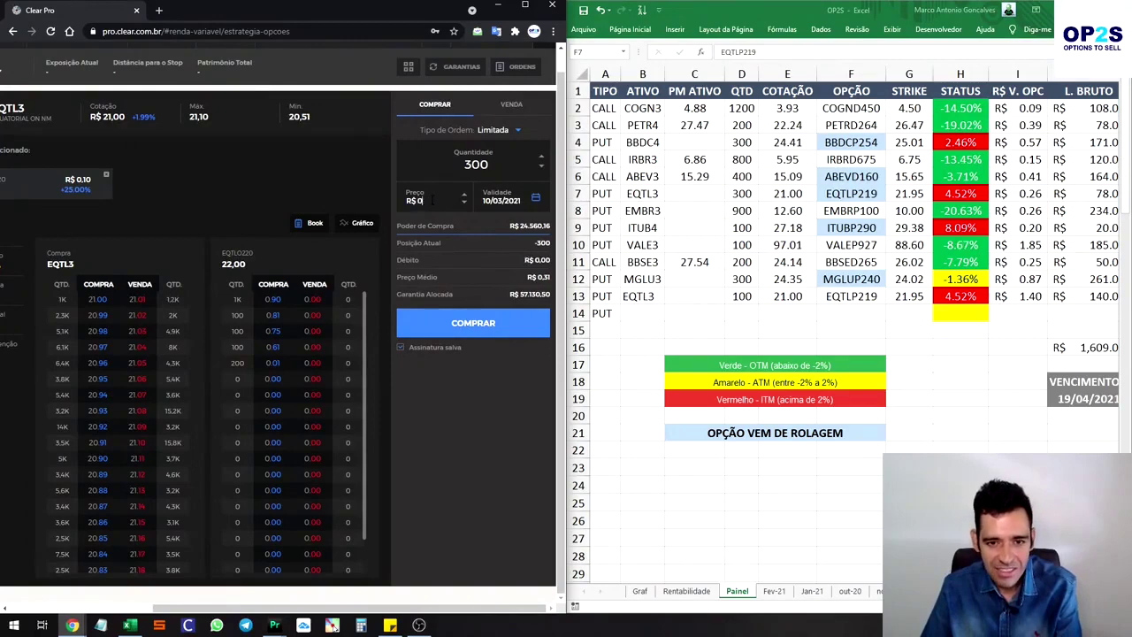
{"action": "type", "text": ",95"}
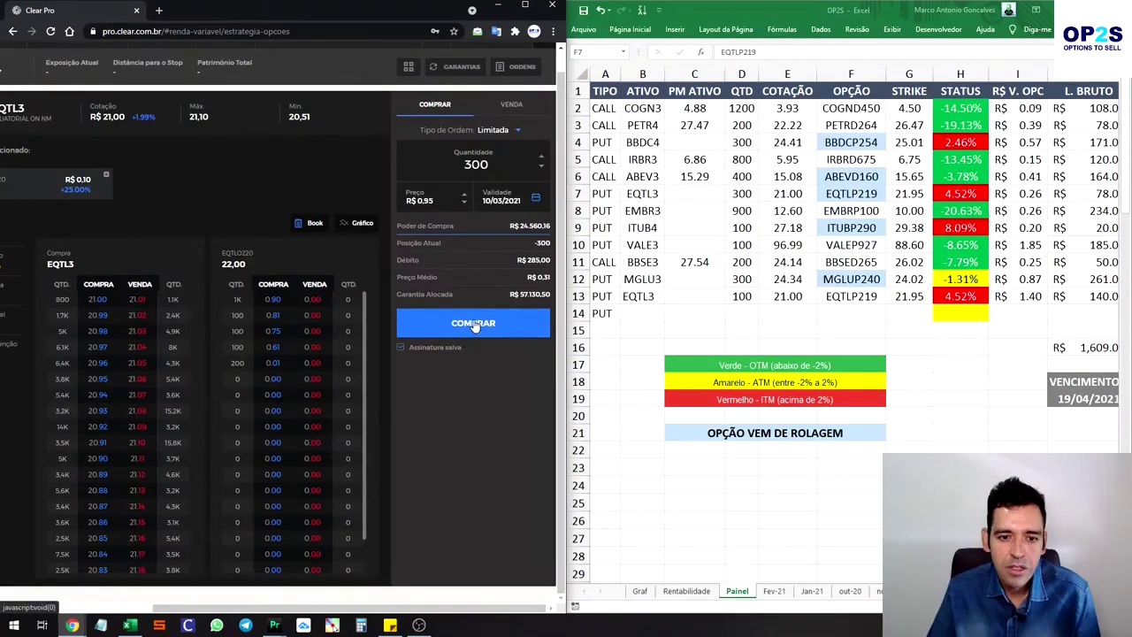
{"action": "left_click", "coordinate": [474, 324]}
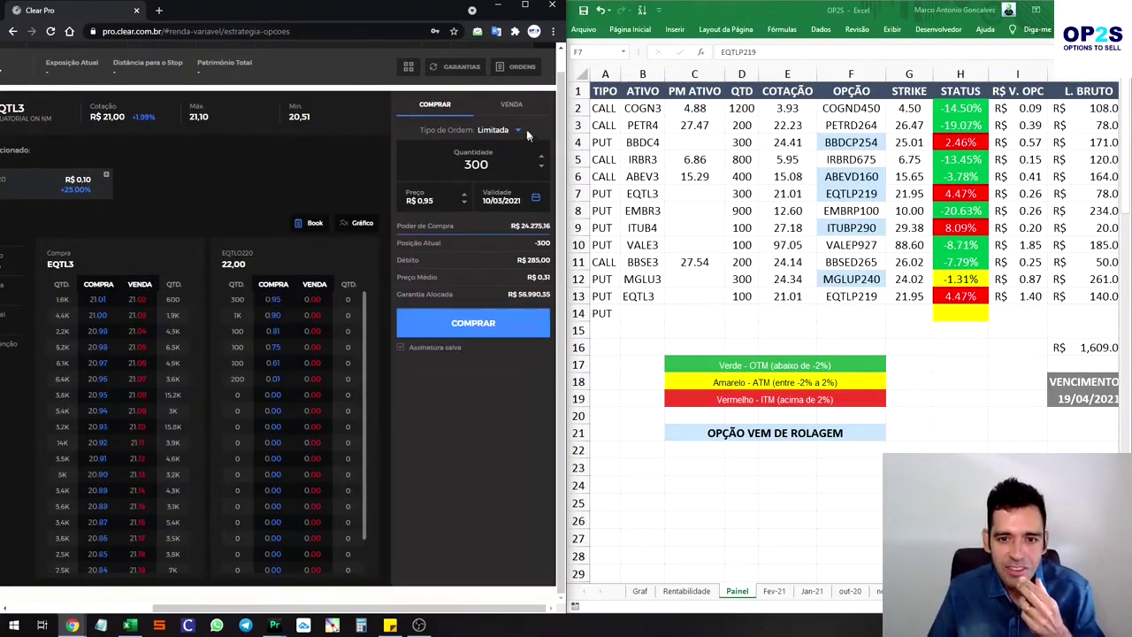
{"action": "left_click", "coordinate": [521, 69]}
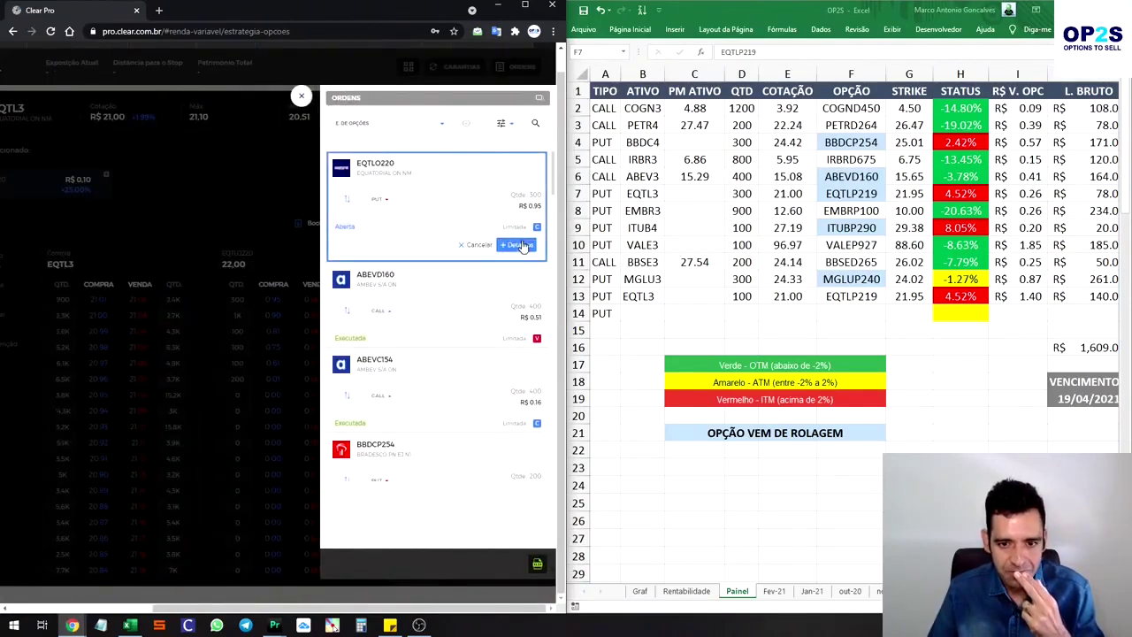
Cancel the open EQTLO220 order and resend the buy at R$ 1,00.
{"action": "left_click", "coordinate": [477, 248]}
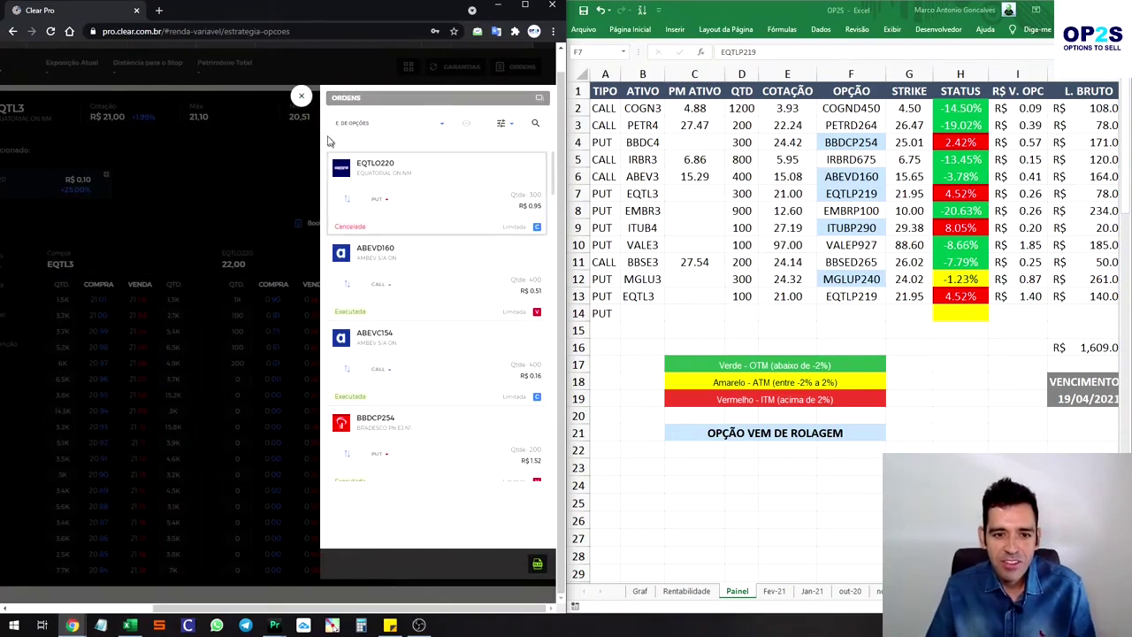
{"action": "left_click", "coordinate": [302, 95]}
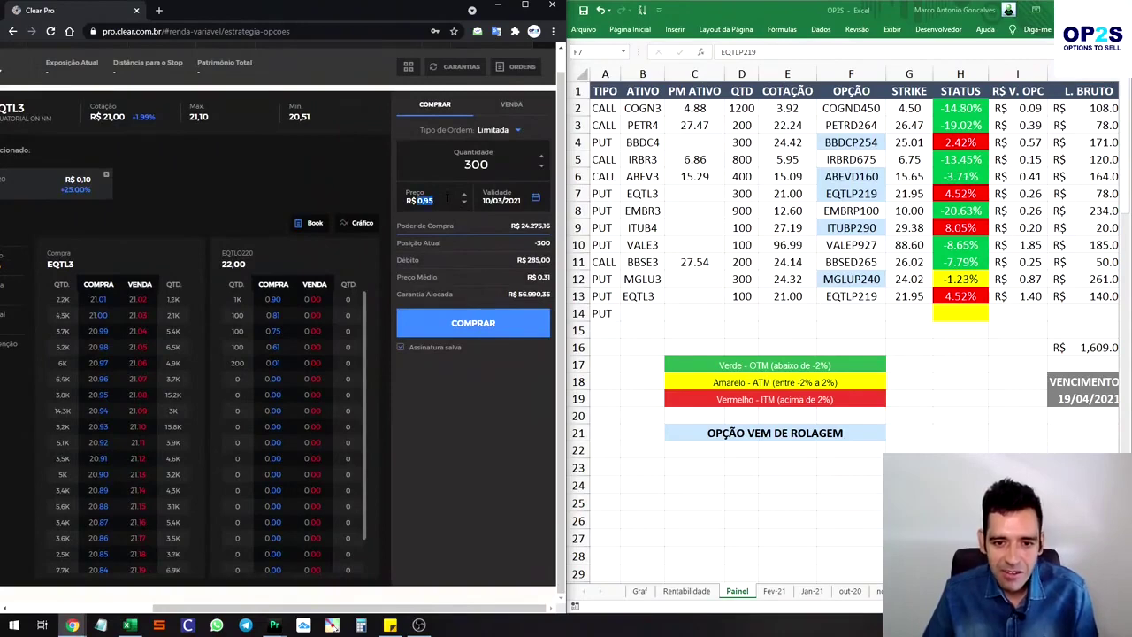
{"action": "type", "text": "1"}
{"action": "left_click", "coordinate": [473, 323]}
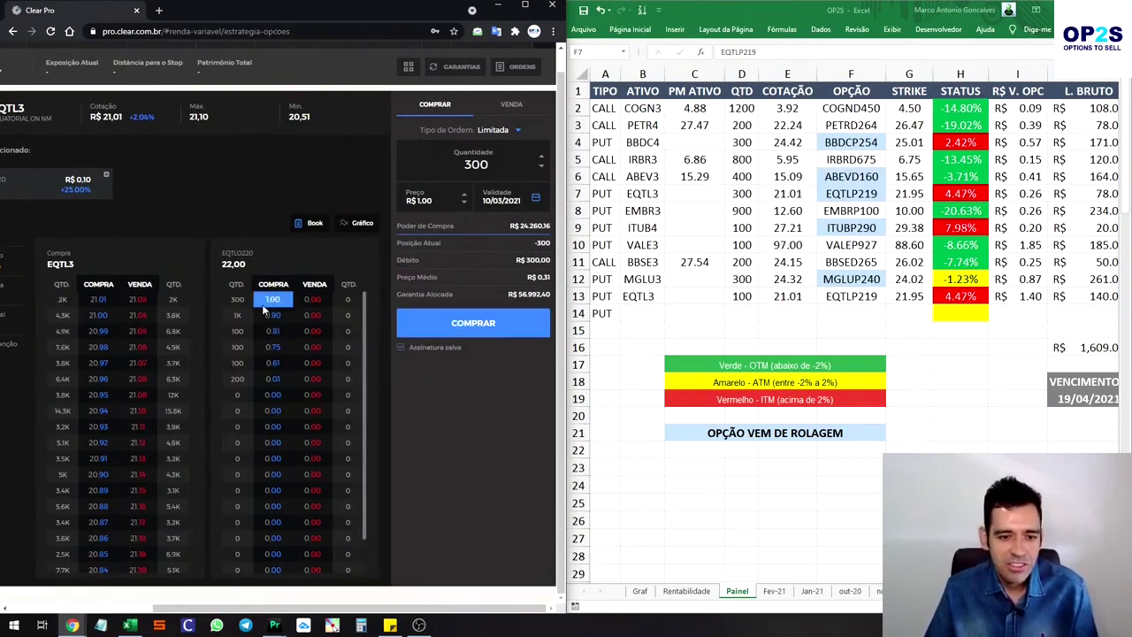
{"action": "left_click", "coordinate": [523, 68]}
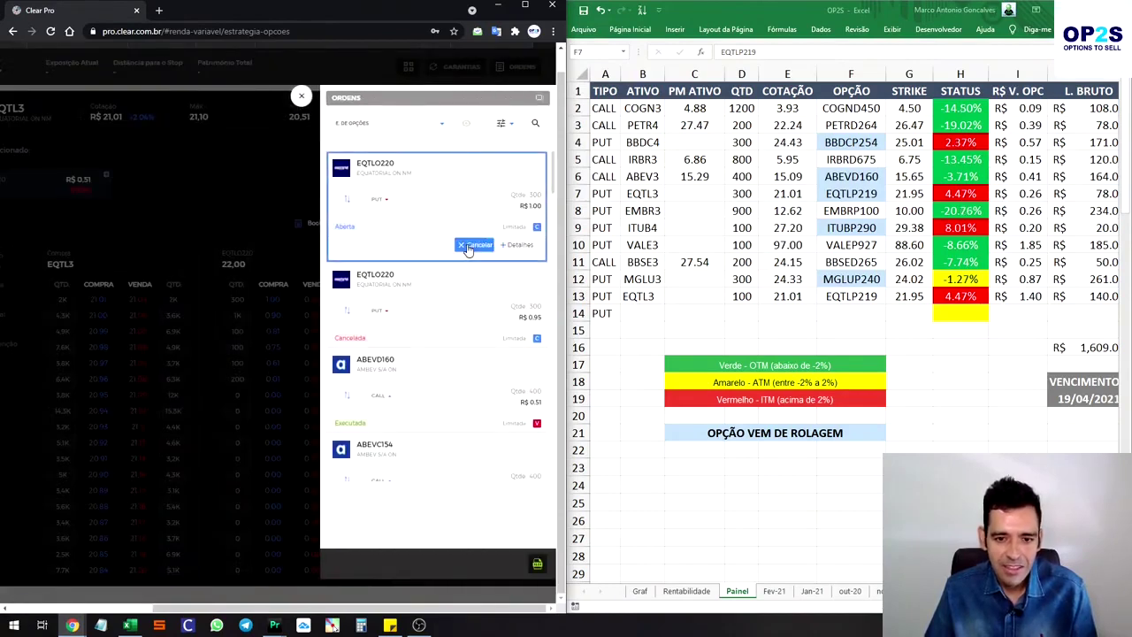
Cancel the R$ 1,00 order and resend the buy at R$ 1,03.
{"action": "left_click", "coordinate": [469, 248]}
{"action": "left_click", "coordinate": [302, 97]}
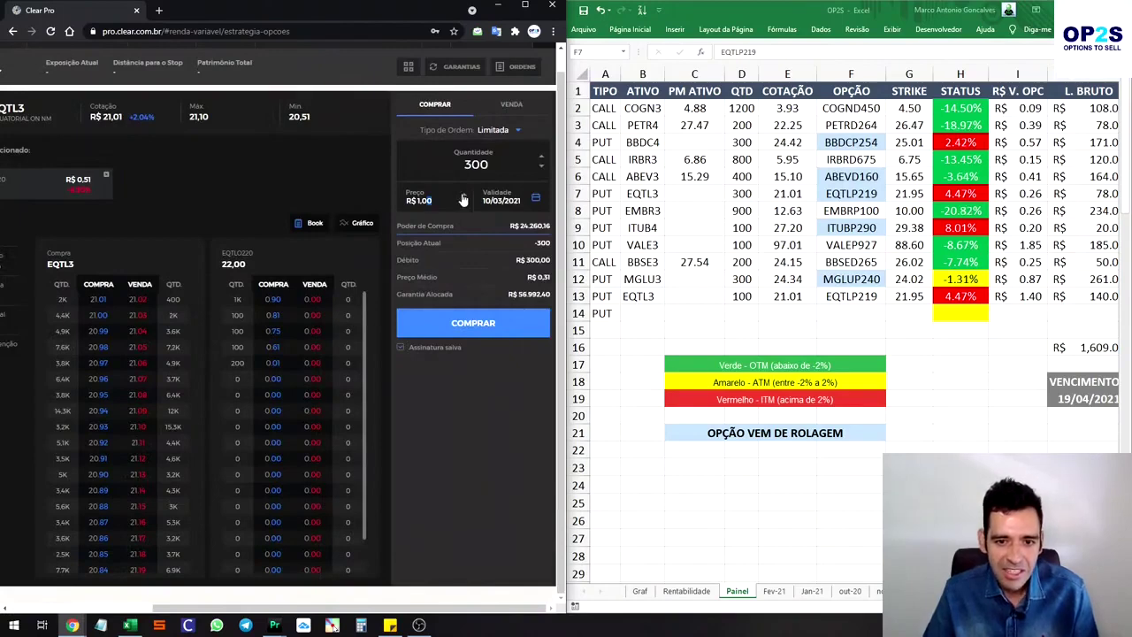
{"action": "type", "text": "3"}
{"action": "left_click", "coordinate": [460, 325]}
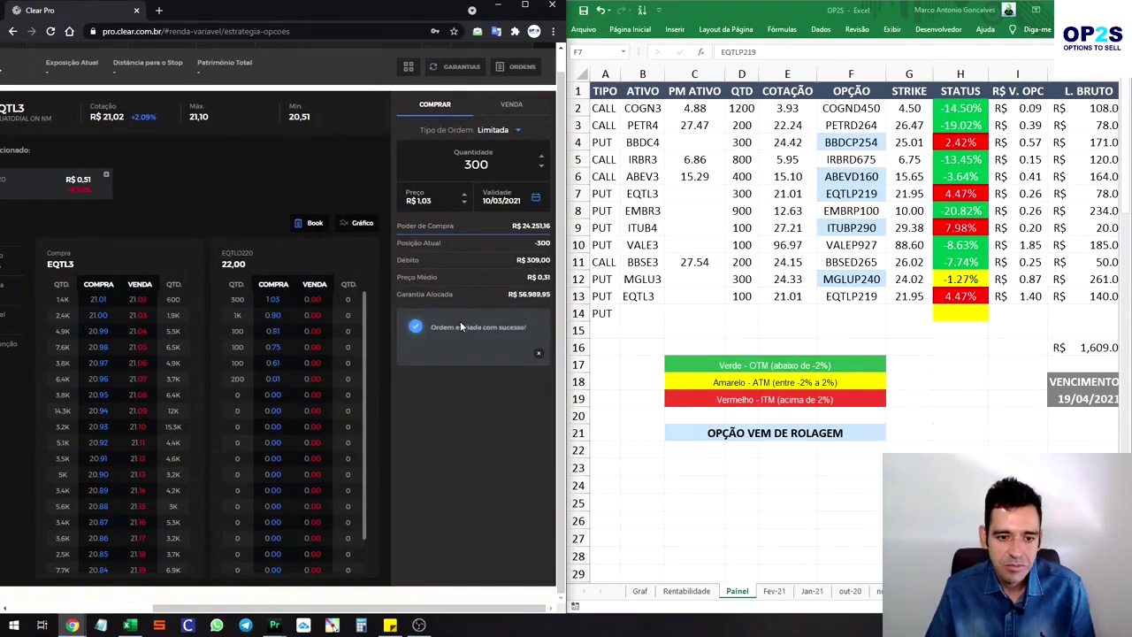
{"action": "left_click", "coordinate": [520, 66]}
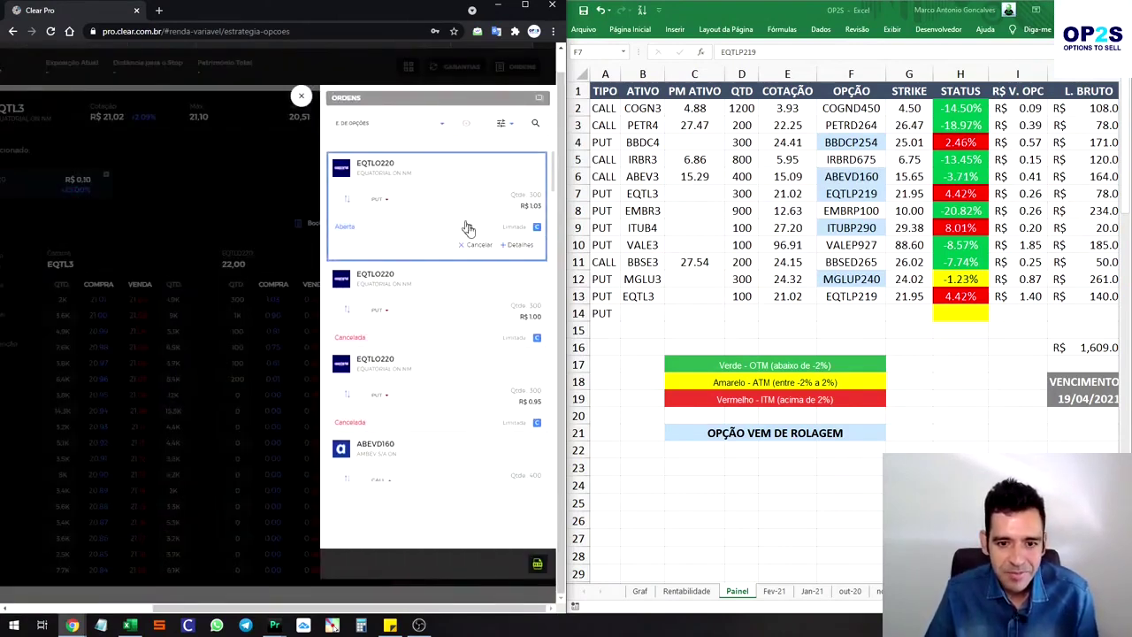
Replace it with a buy of 300 at R$ 1,05, confirm execution, and return to the Call & Put form.
{"action": "left_click", "coordinate": [476, 245]}
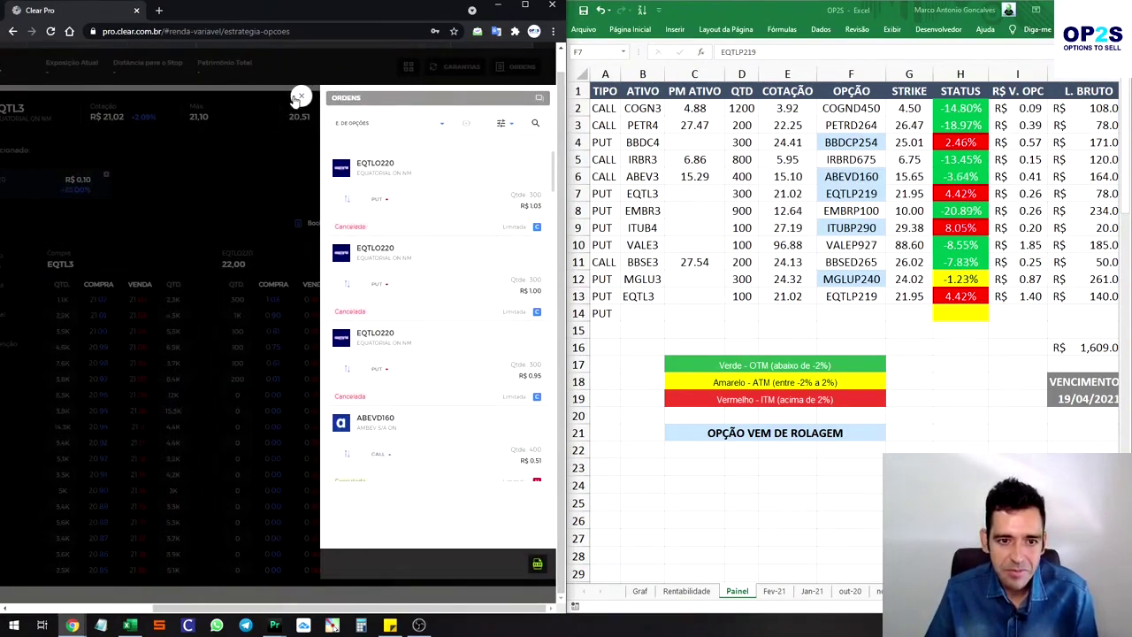
{"action": "left_click", "coordinate": [301, 95]}
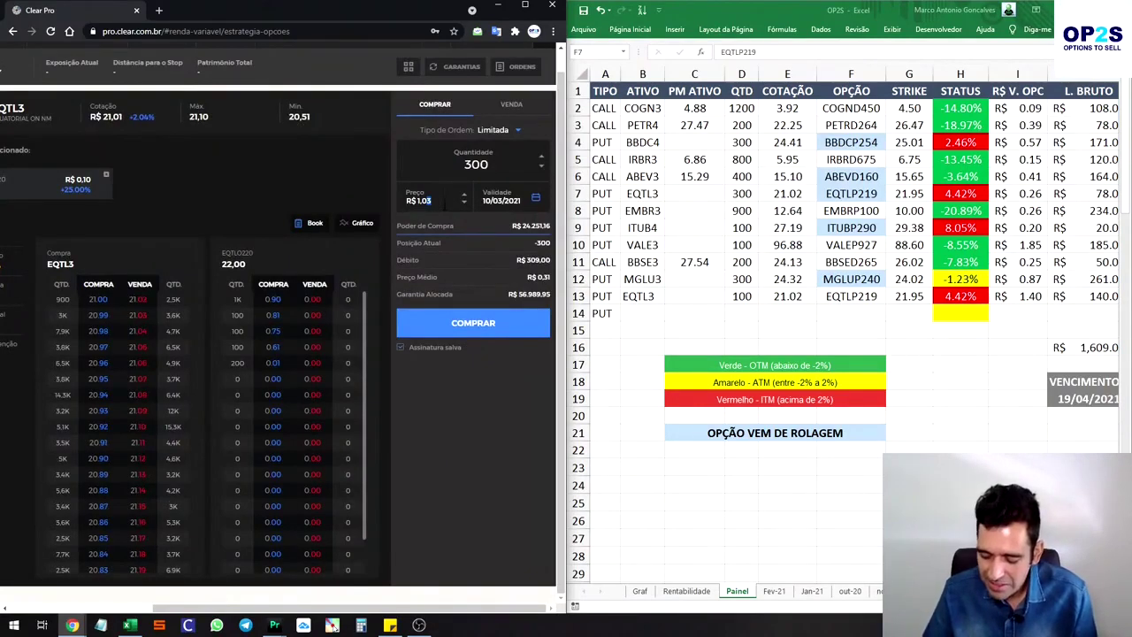
{"action": "left_click", "coordinate": [478, 325]}
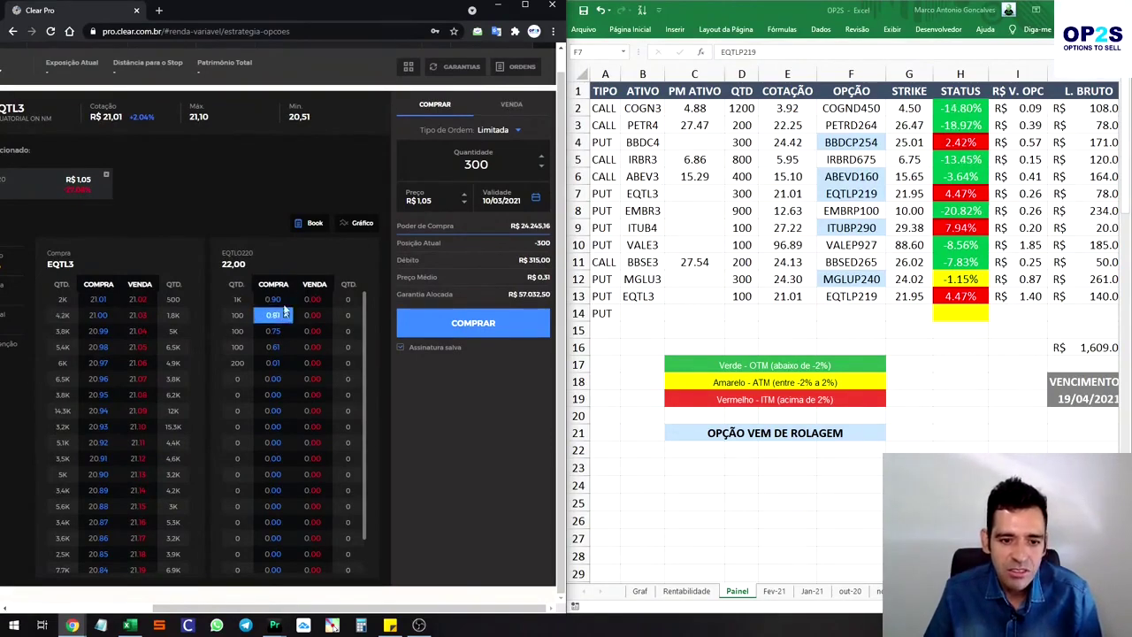
{"action": "left_click", "coordinate": [520, 66]}
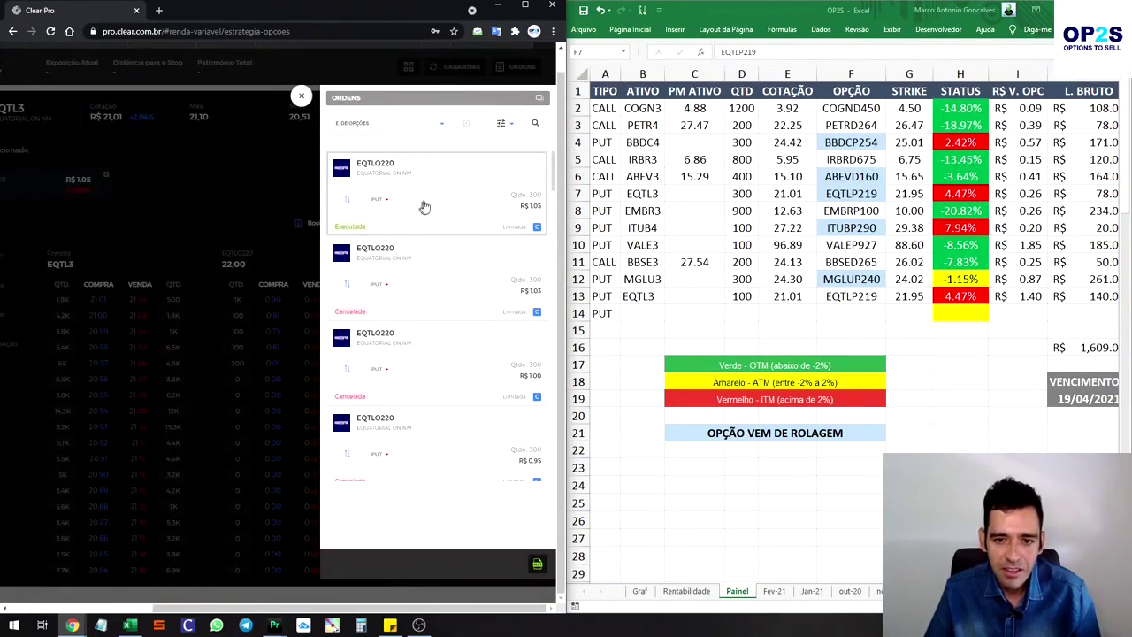
{"action": "left_click", "coordinate": [300, 96]}
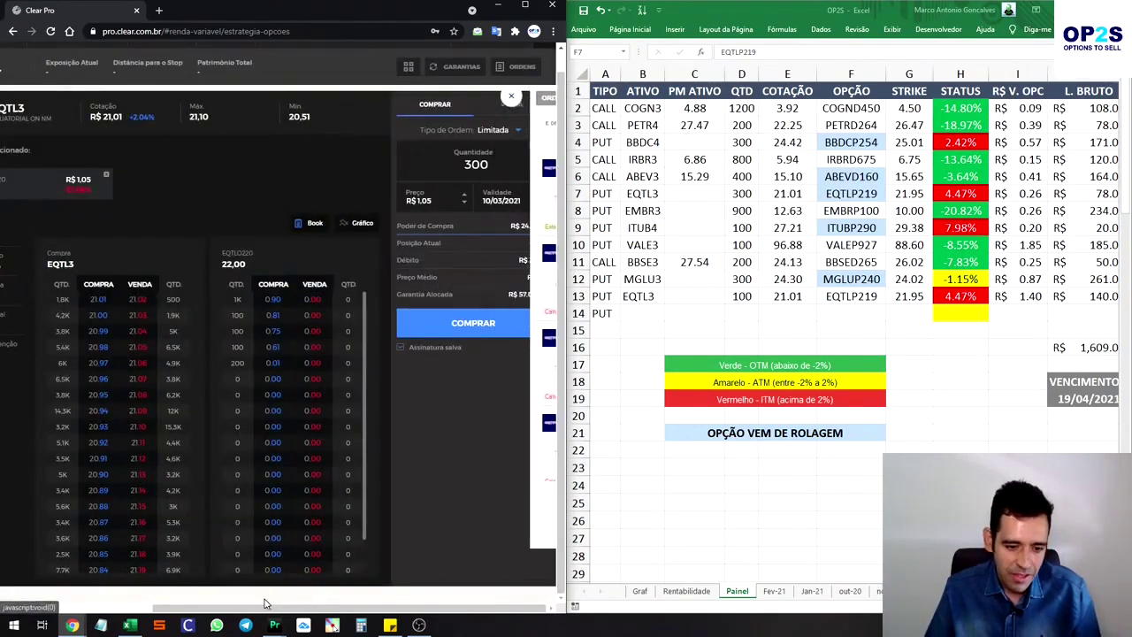
{"action": "left_click", "coordinate": [66, 606]}
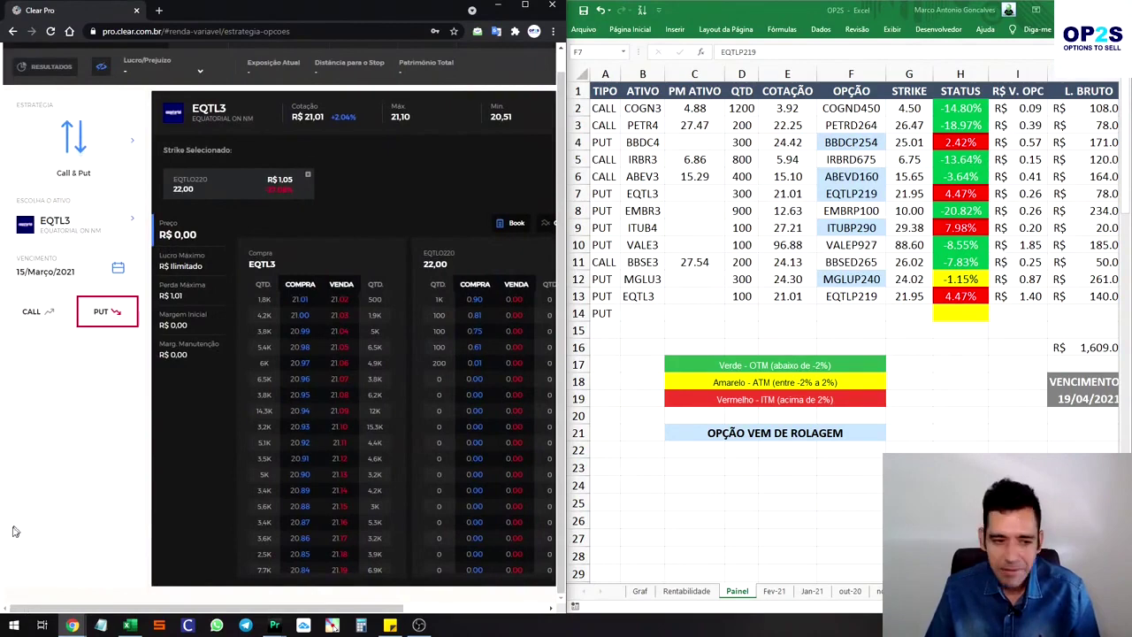
Switch to the 19 April 2021 expiry and select the EQTLP219 put at strike 21,95.
{"action": "left_click", "coordinate": [66, 268]}
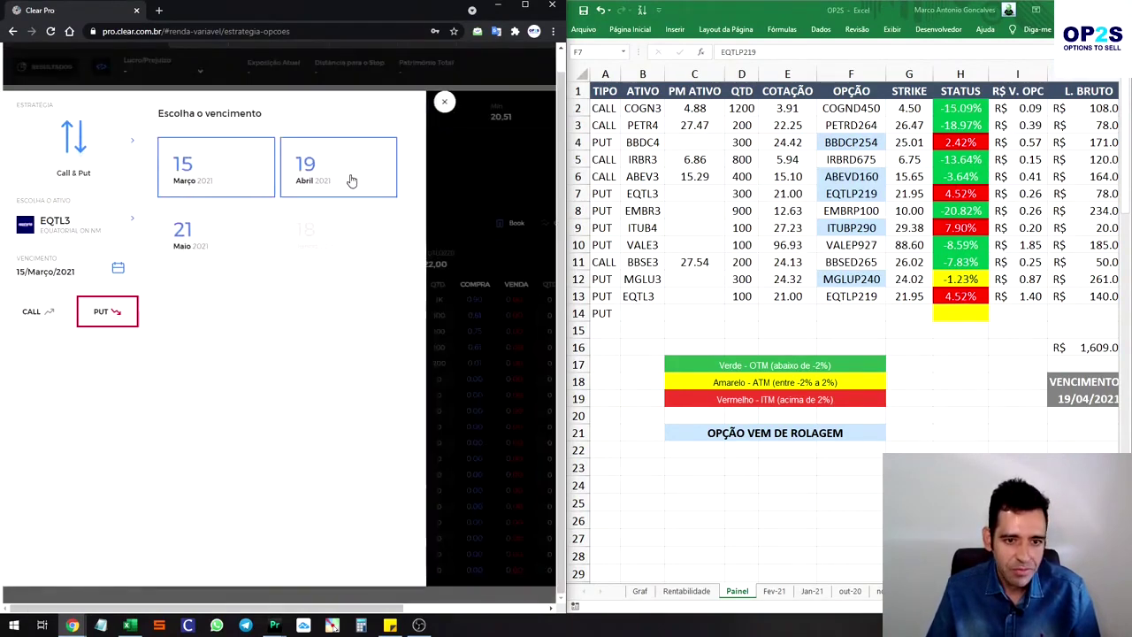
{"action": "left_click", "coordinate": [351, 180]}
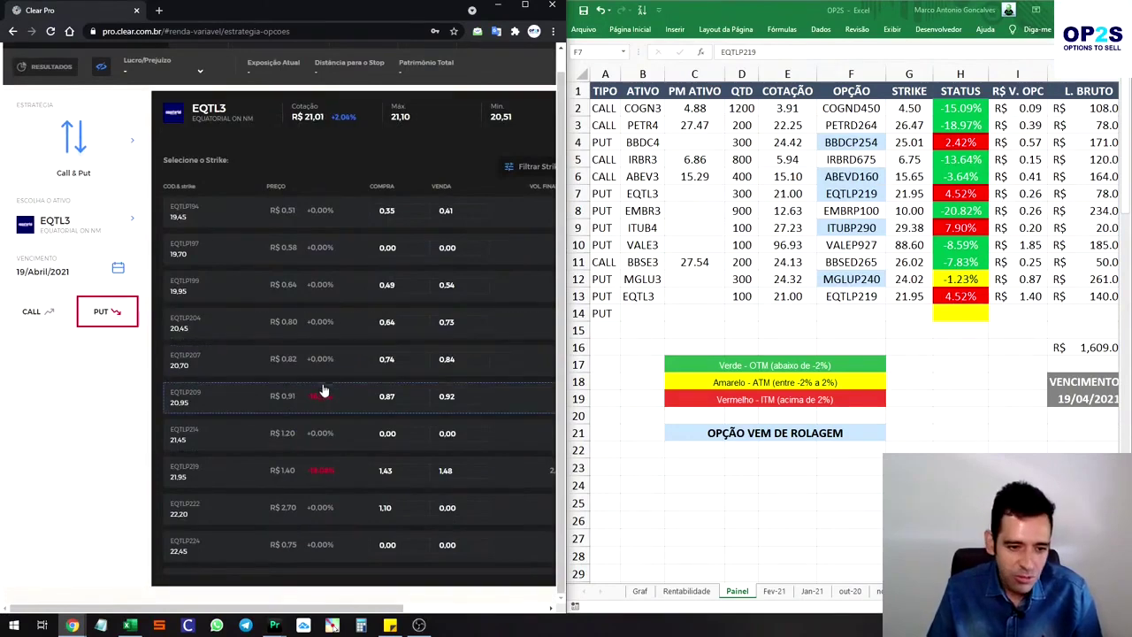
{"action": "left_click", "coordinate": [238, 482]}
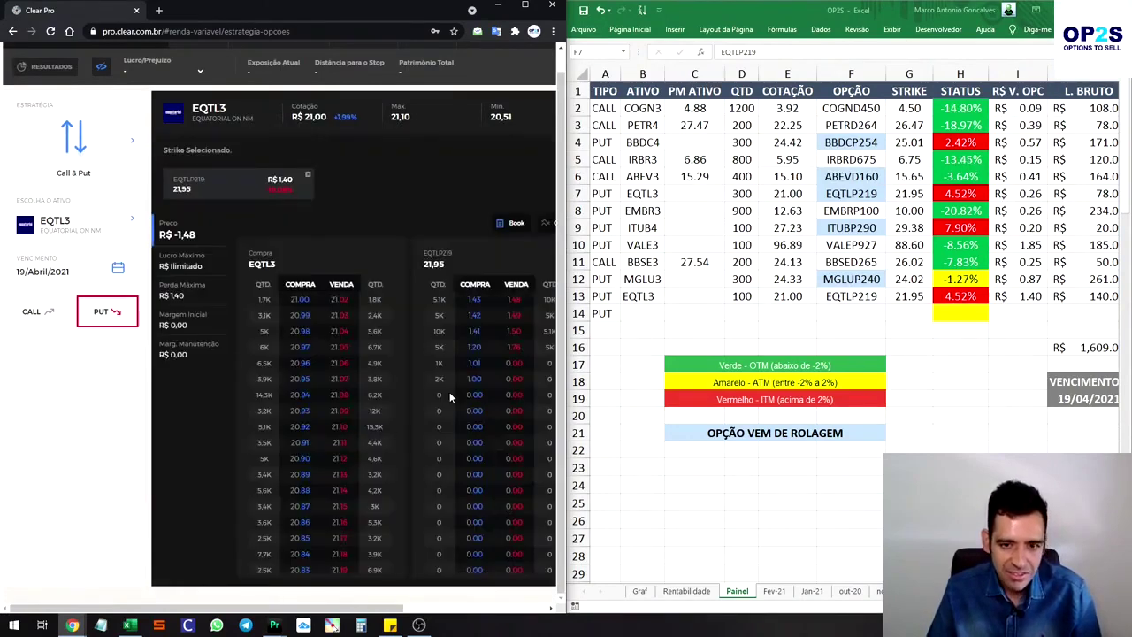
{"action": "left_click", "coordinate": [453, 610]}
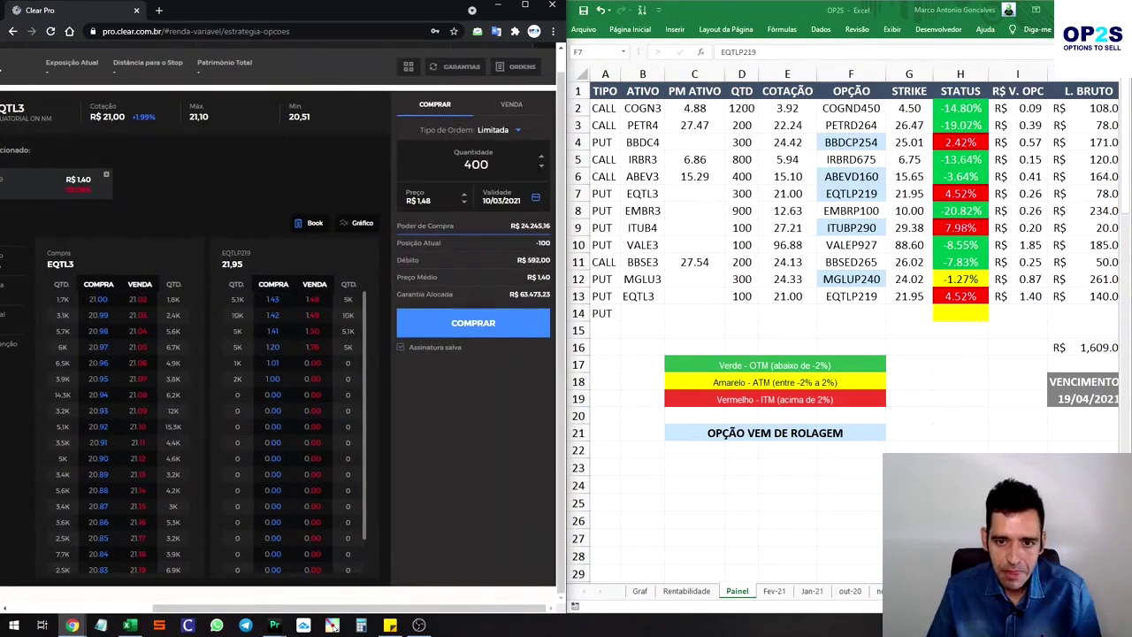
Sell 300 EQTLP219 April puts at R$ 1,44 and check the orders list for execution.
{"action": "left_click", "coordinate": [511, 110]}
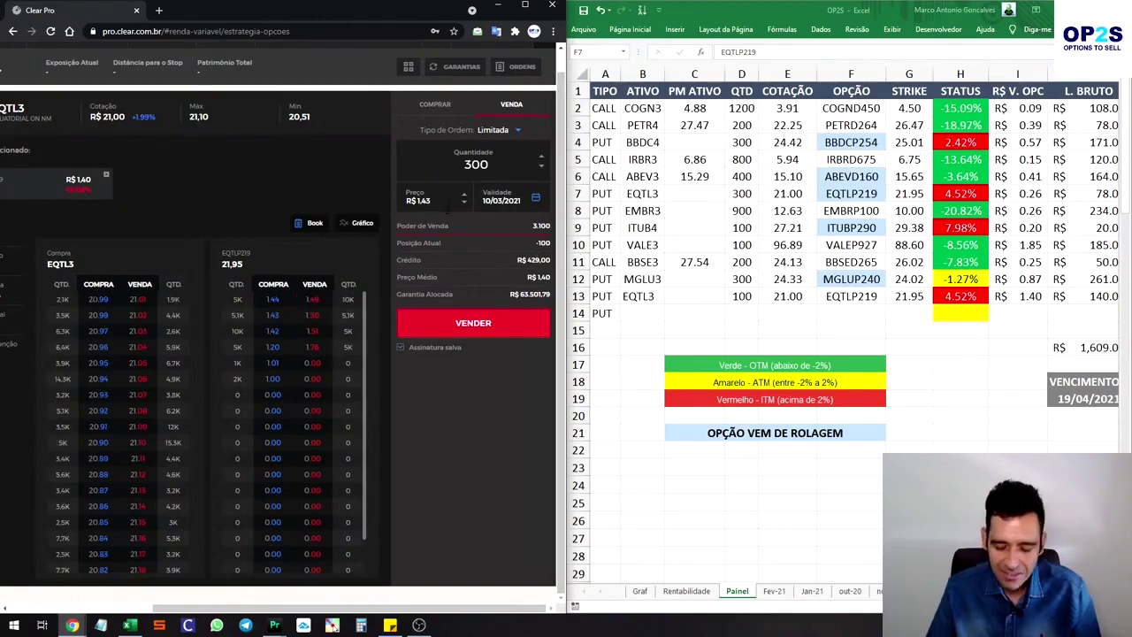
{"action": "key", "text": "BackSpace"}
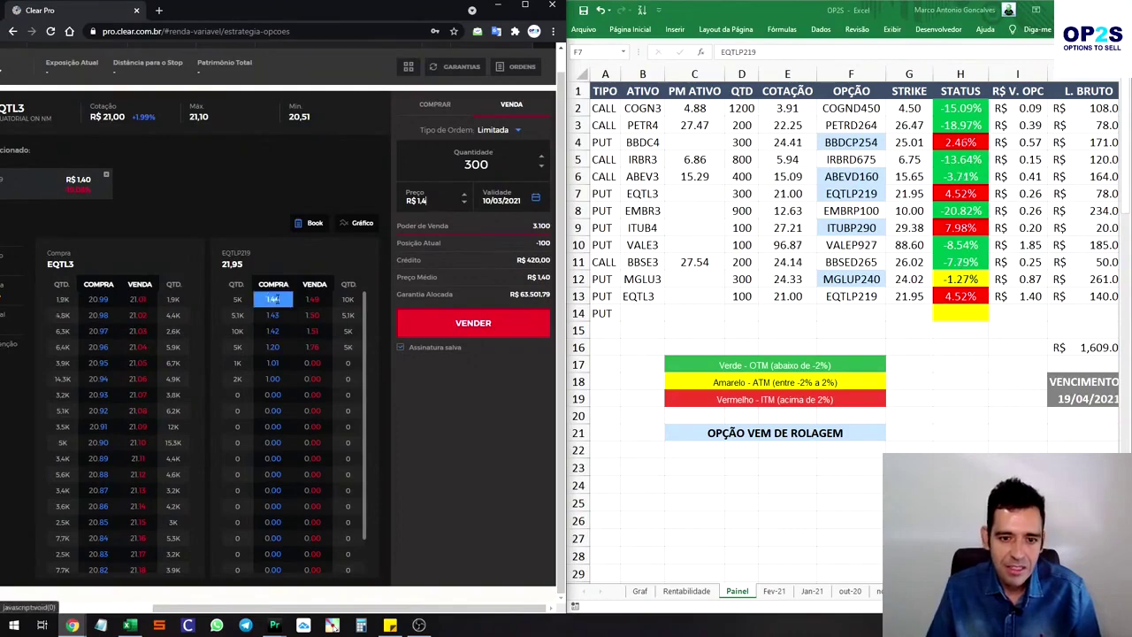
{"action": "type", "text": "0"}
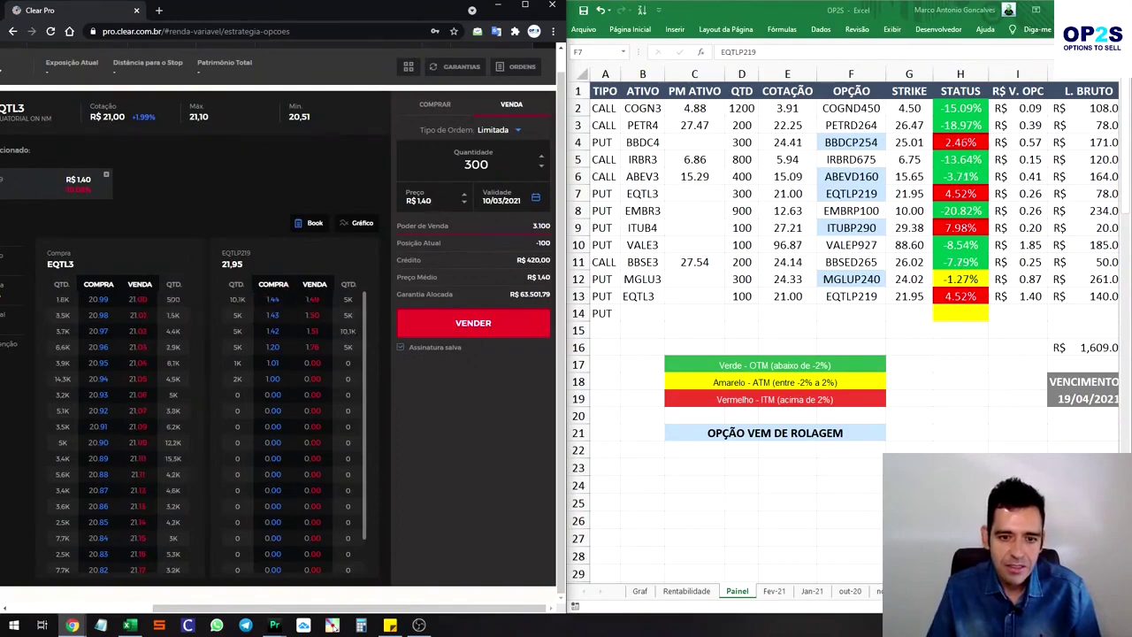
{"action": "key", "text": "BackSpace"}
{"action": "type", "text": "4"}
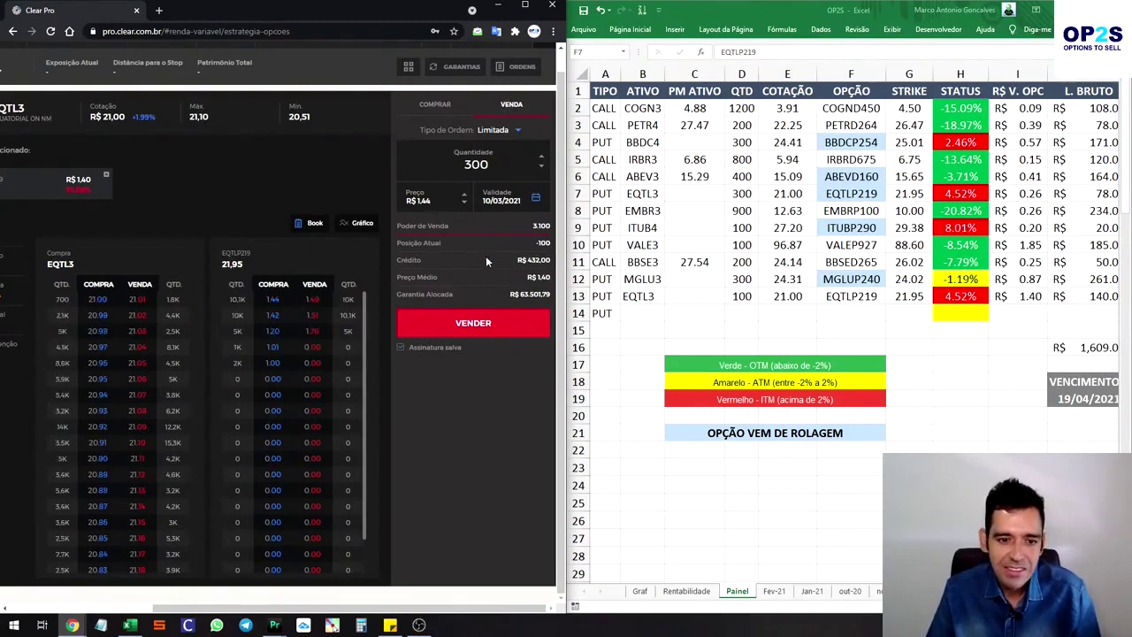
{"action": "left_click", "coordinate": [482, 332]}
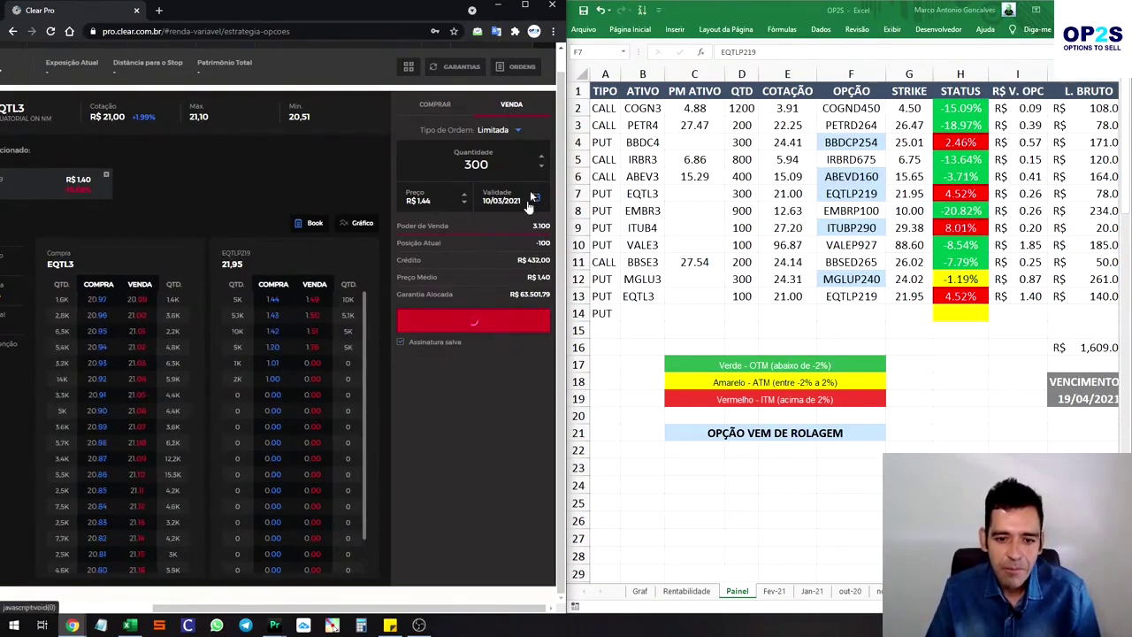
{"action": "left_click", "coordinate": [511, 67]}
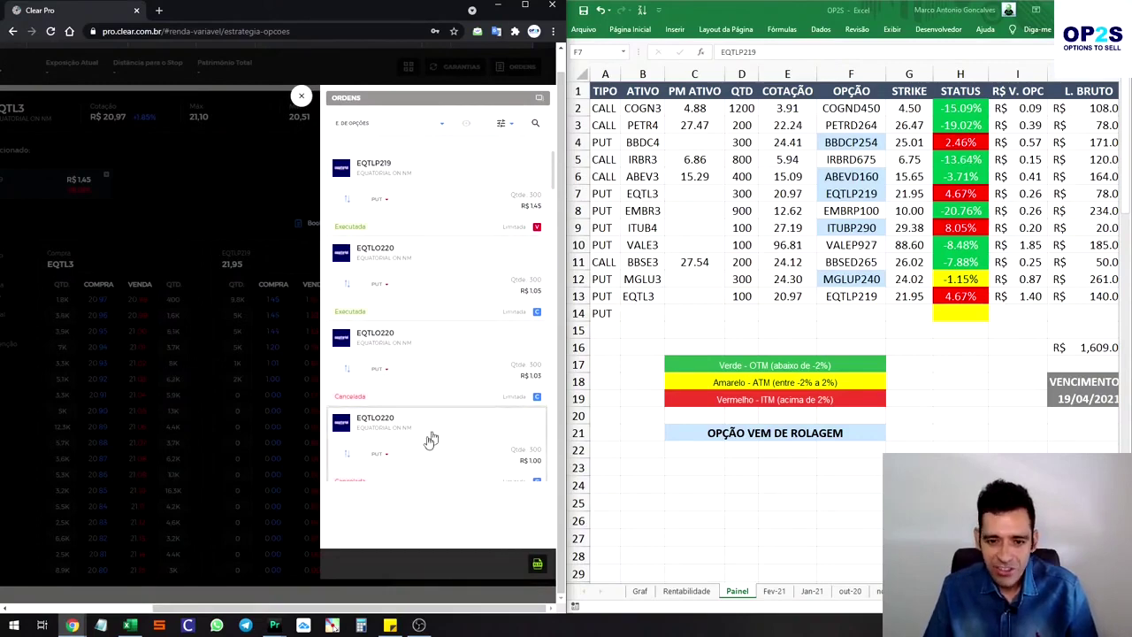
Compute the roll credit 1.45 − 1.05 = 0.40 in Calculator.
{"action": "left_click", "coordinate": [361, 624]}
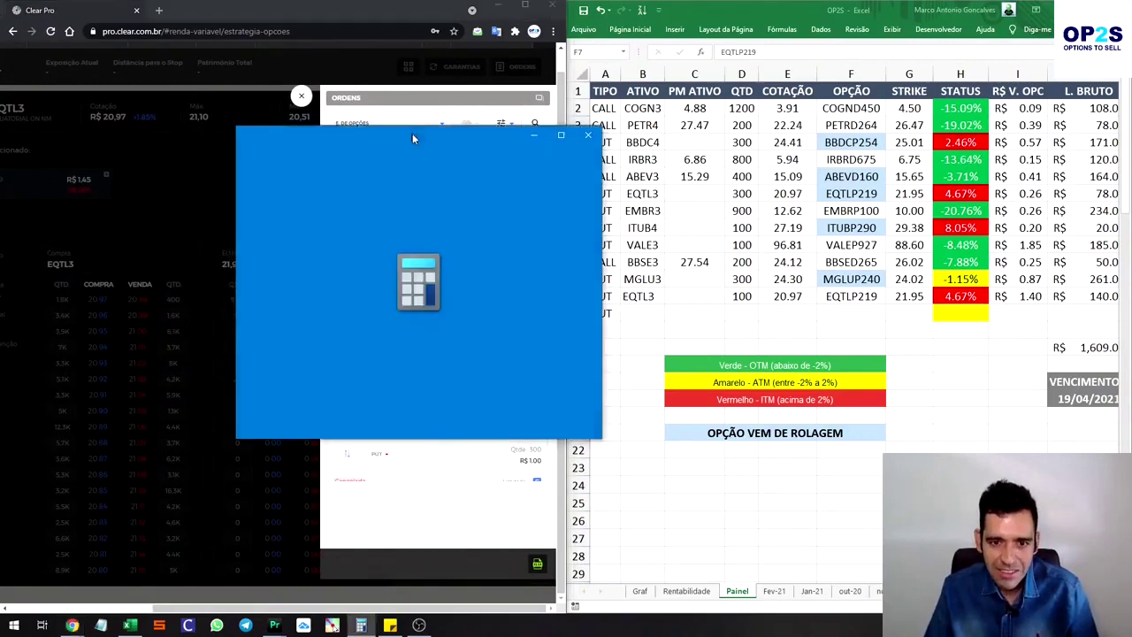
{"action": "left_click_drag", "start_coordinate": [712, 145], "coordinate": [888, 96]}
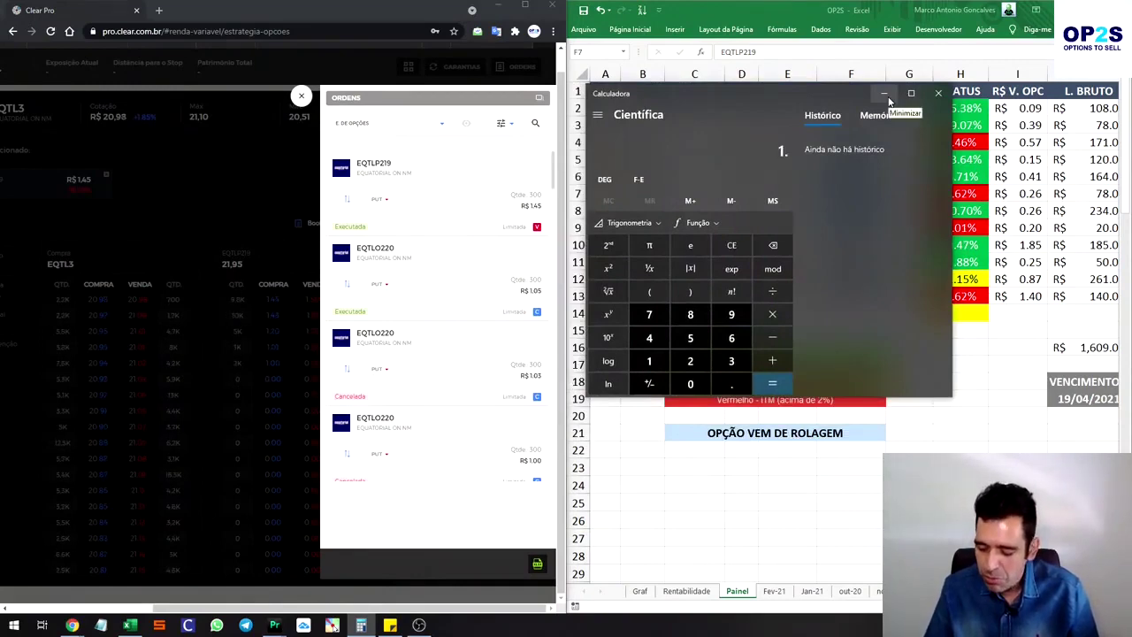
{"action": "type", "text": ".05"}
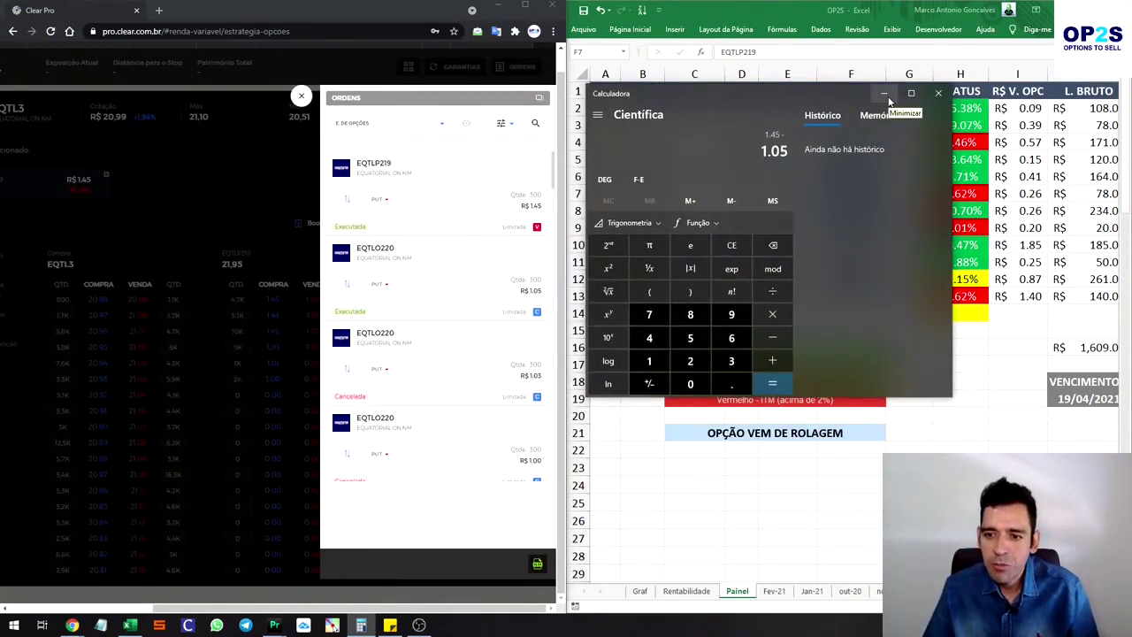
{"action": "key", "text": "Return"}
{"action": "left_click", "coordinate": [894, 93]}
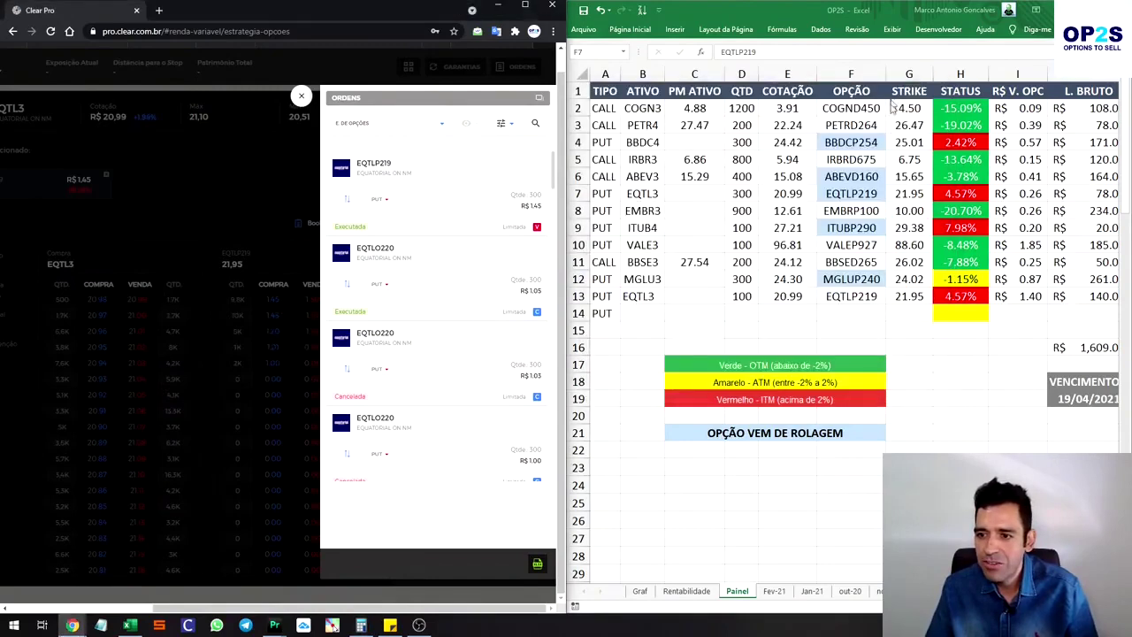
Enter 0.40 as the EQTL3 put premium in cell I7.
{"action": "left_click", "coordinate": [1013, 196]}
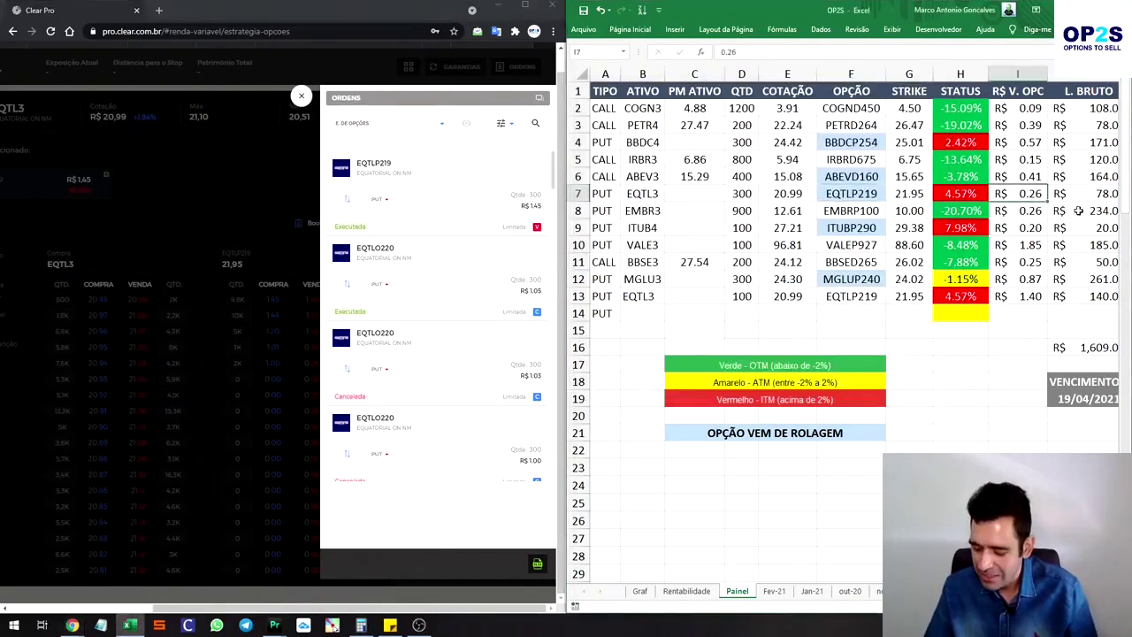
{"action": "type", "text": "0.4"}
{"action": "key", "text": "Return"}
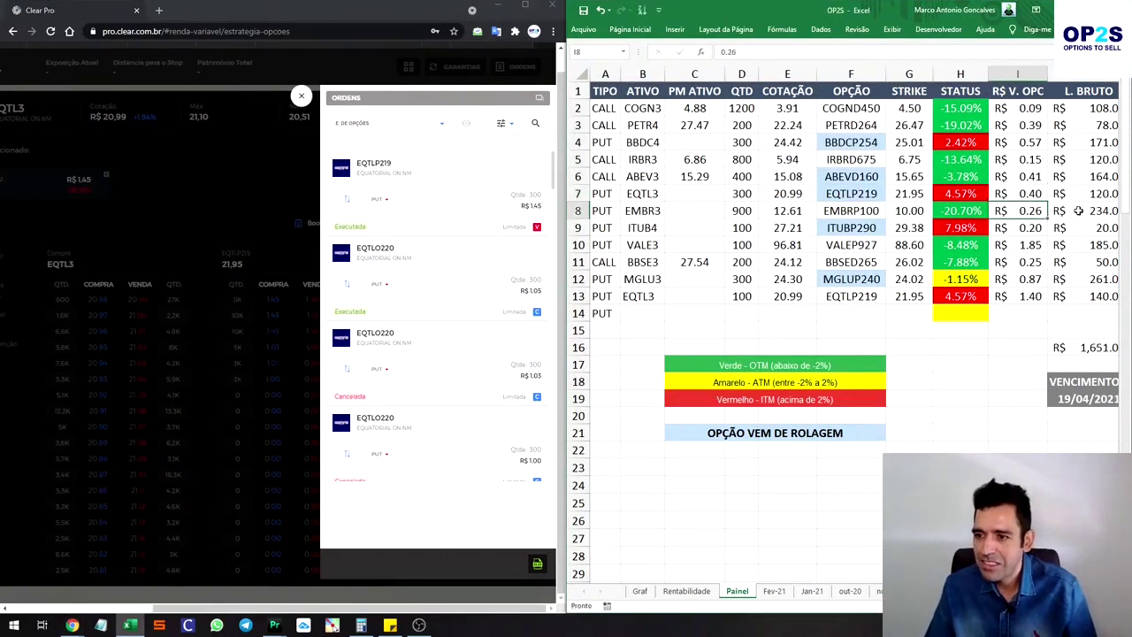
{"action": "key", "text": "Up"}
{"action": "key", "text": "Down"}
{"action": "key", "text": "Up"}
{"action": "key", "text": "Left"}
{"action": "key", "text": "Left"}
{"action": "key", "text": "Left"}
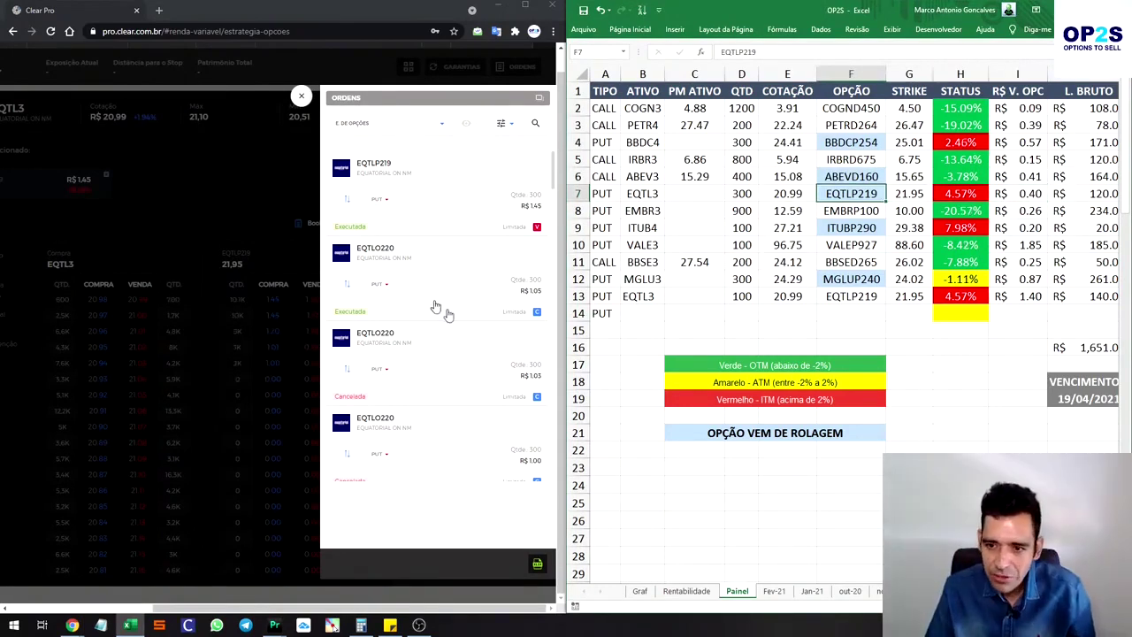
{"action": "scroll", "coordinate": [433, 329], "scroll_direction": "down", "scroll_amount": 5}
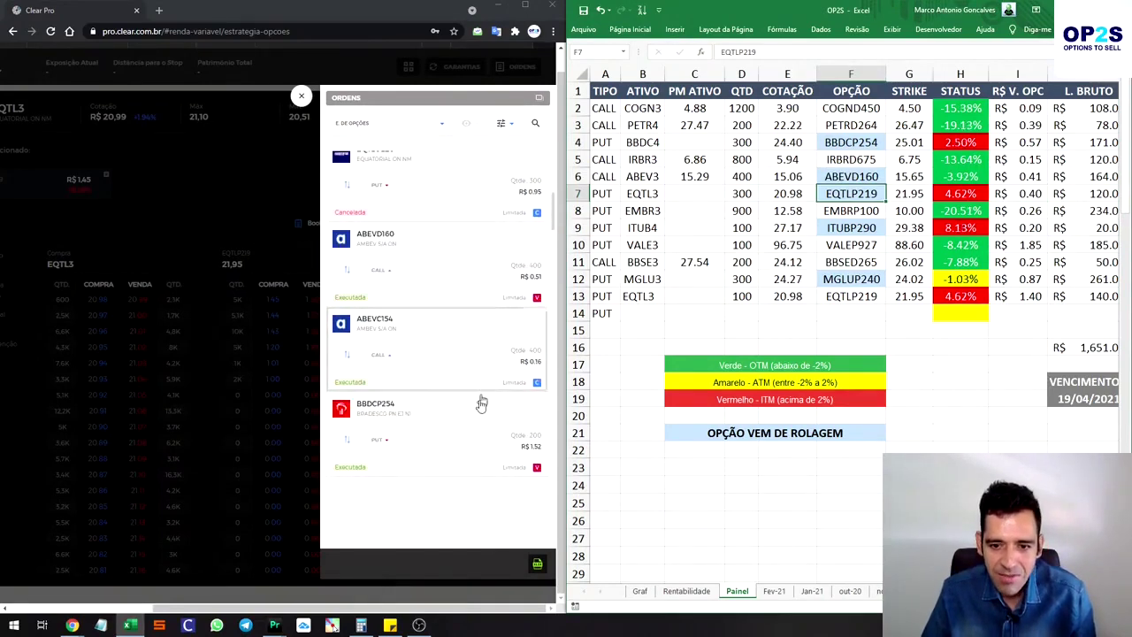
Subtract 0.16 from 0.51 in Calculator to get the 0.35 ABEV3 call premium.
{"action": "scroll", "coordinate": [480, 399], "scroll_direction": "down", "scroll_amount": 1}
{"action": "key", "text": "alt+Tab"}
{"action": "key", "text": "Escape"}
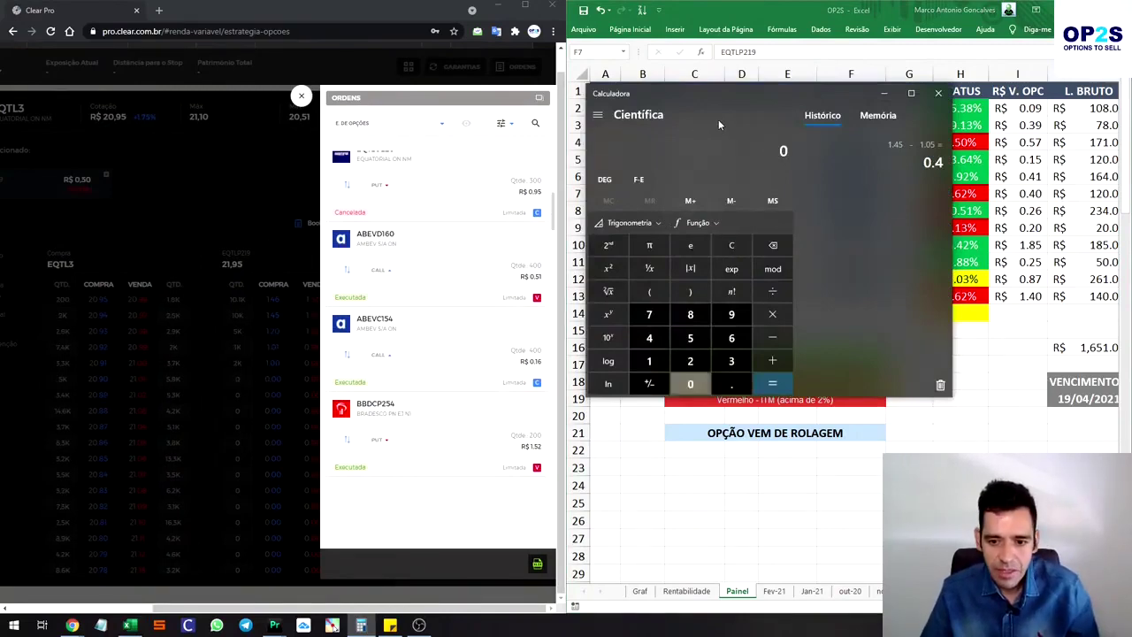
{"action": "type", "text": ".1"}
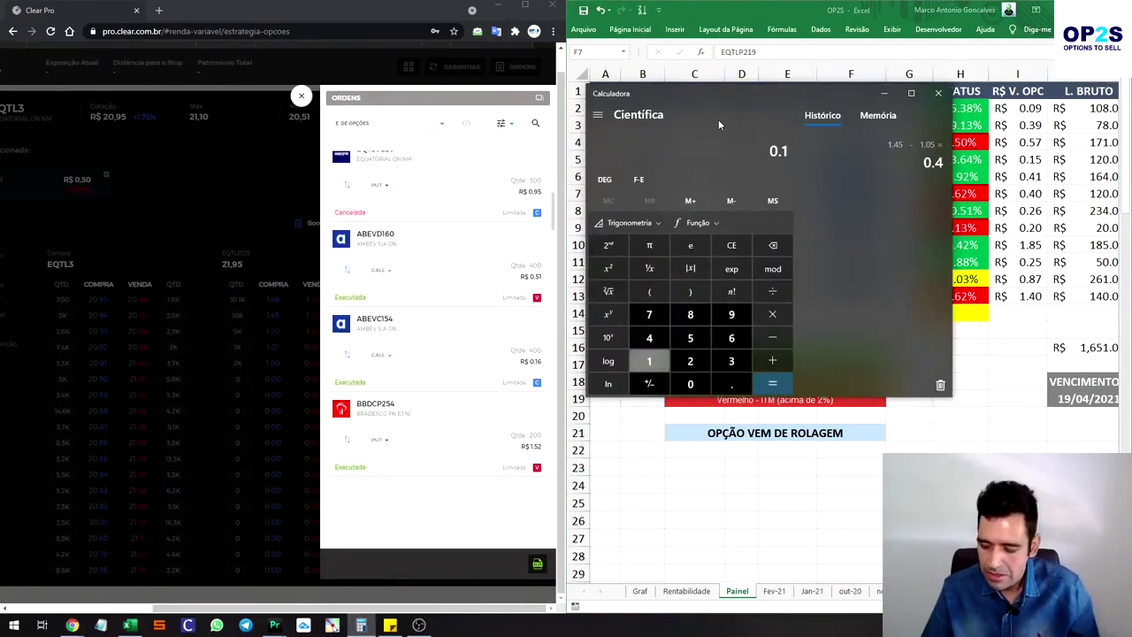
{"action": "type", "text": "6"}
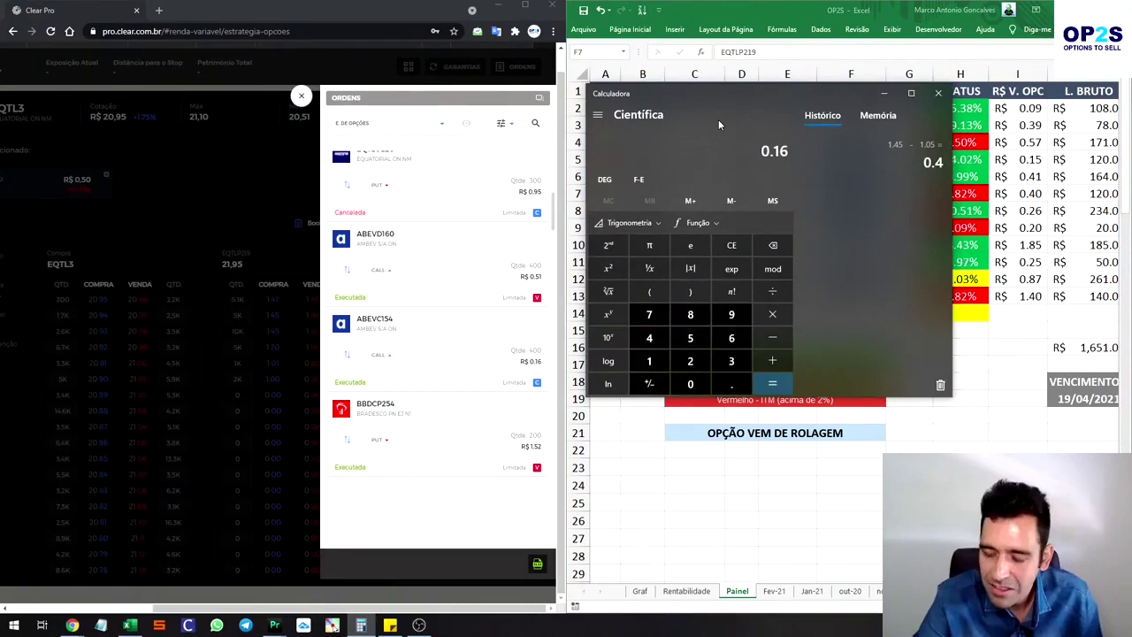
{"action": "key", "text": "minus"}
{"action": "type", "text": "0"}
{"action": "key", "text": "Return"}
{"action": "type", "text": "1"}
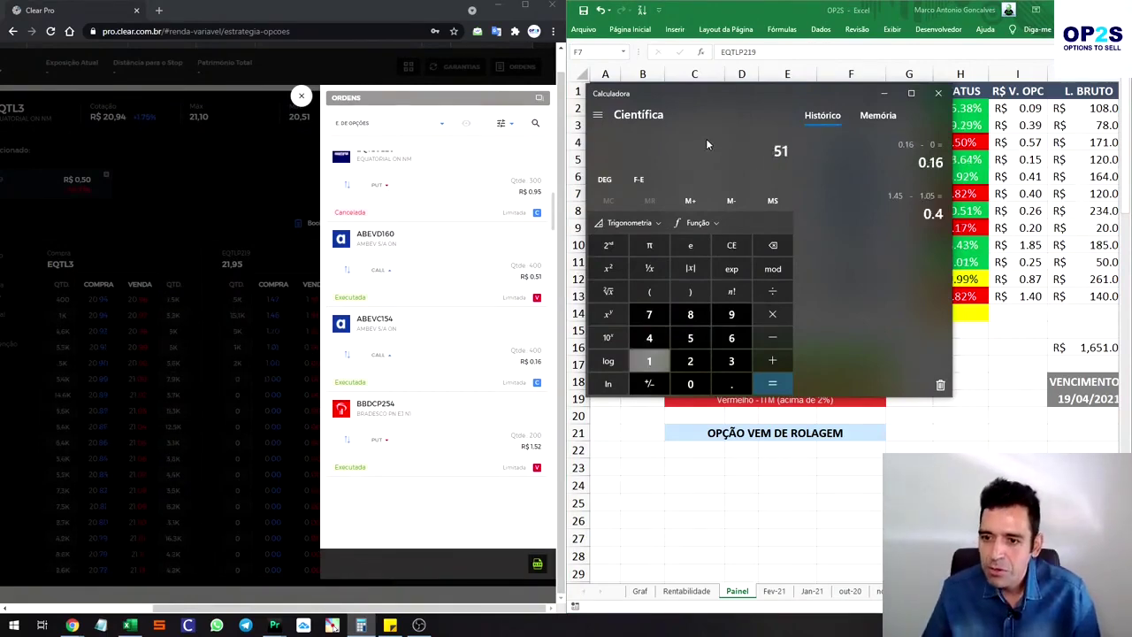
{"action": "key", "text": "Escape"}
{"action": "type", "text": ".5"}
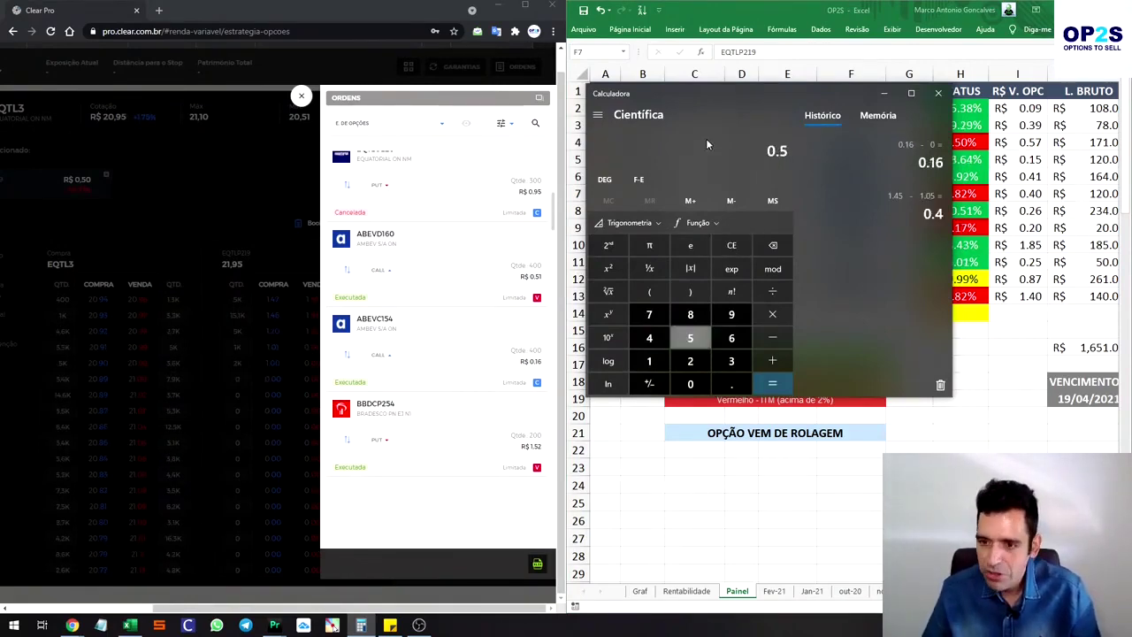
{"action": "type", "text": "1"}
{"action": "key", "text": "minus"}
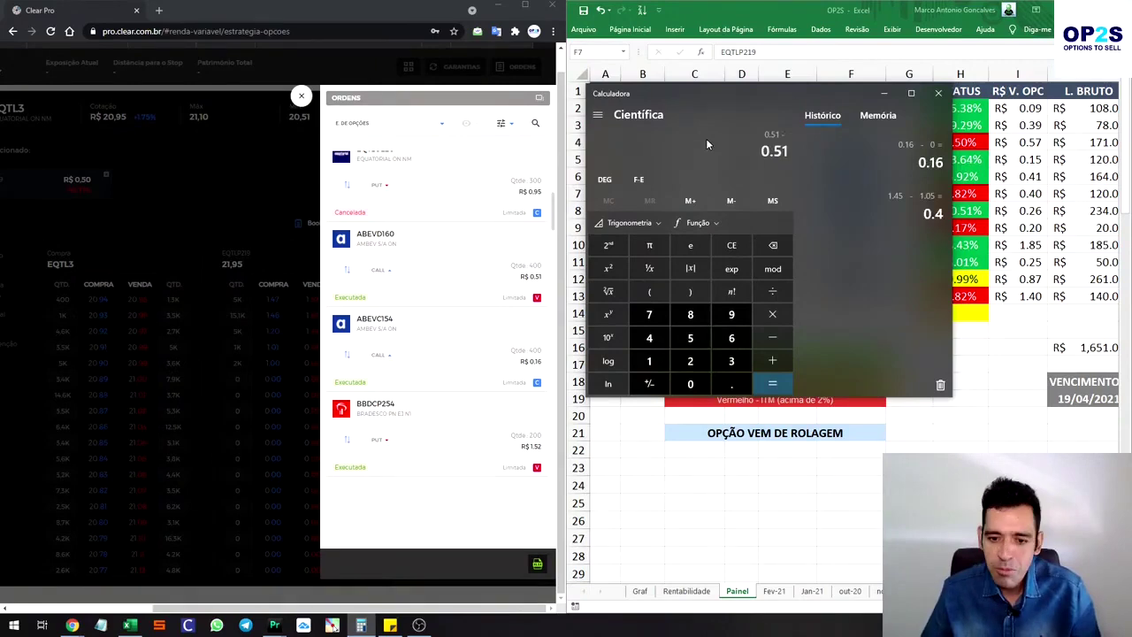
{"action": "type", "text": ".16"}
{"action": "key", "text": "Return"}
{"action": "key", "text": "alt+Tab"}
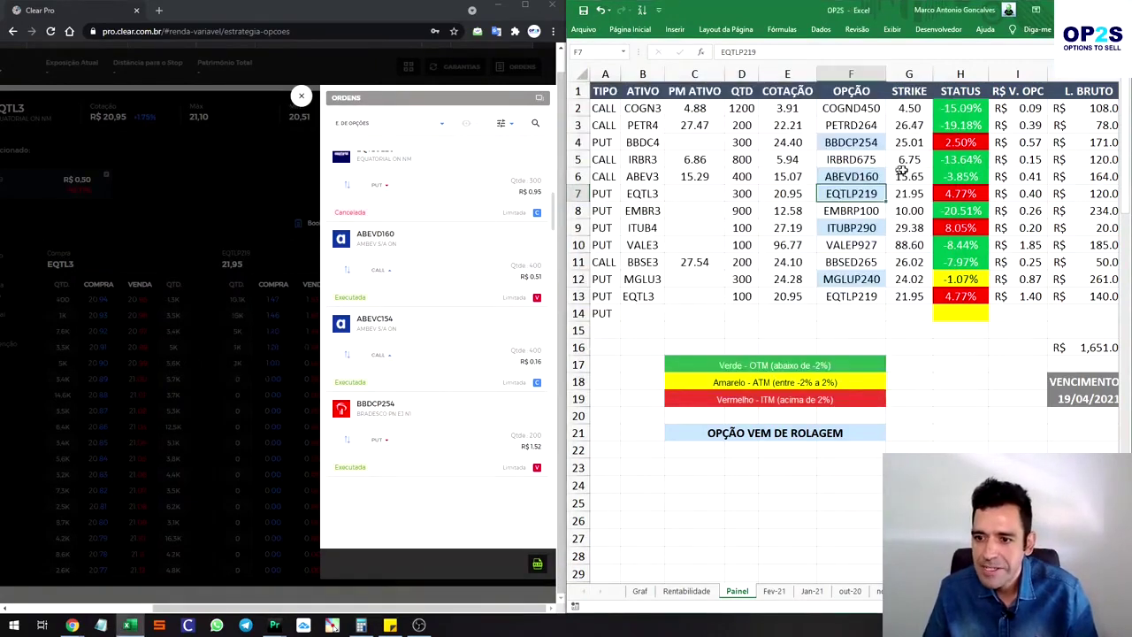
Enter 0.35 for ABEV3 in cell I6, select ITUBP290 in F9, and close Clear Pro's orders list.
{"action": "left_click", "coordinate": [1005, 178]}
{"action": "type", "text": "0.35"}
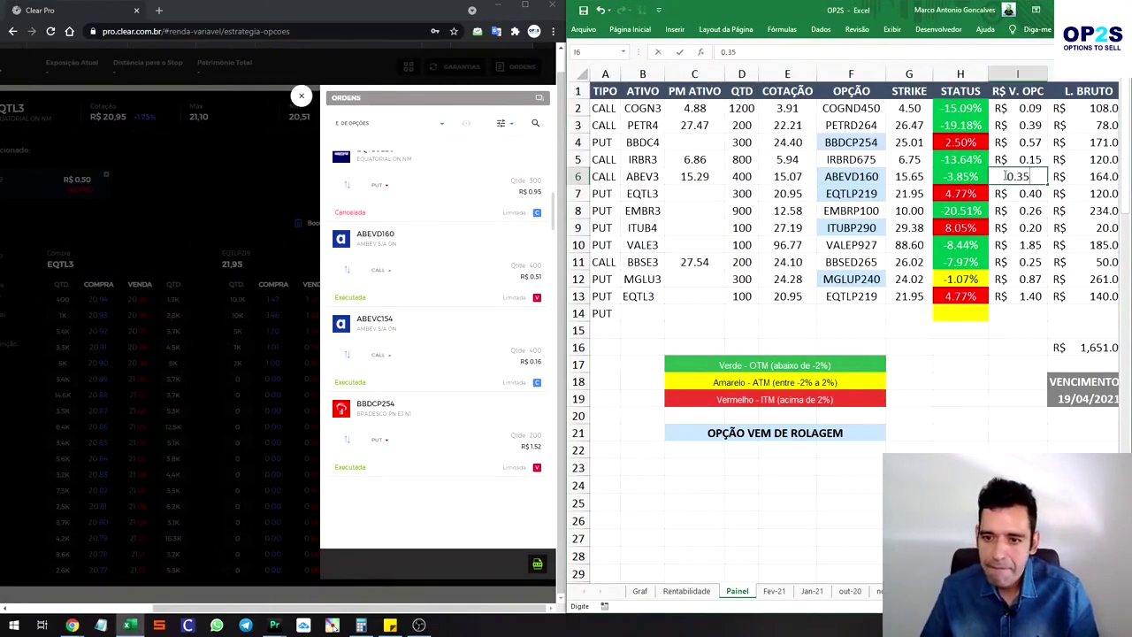
{"action": "key", "text": "Return"}
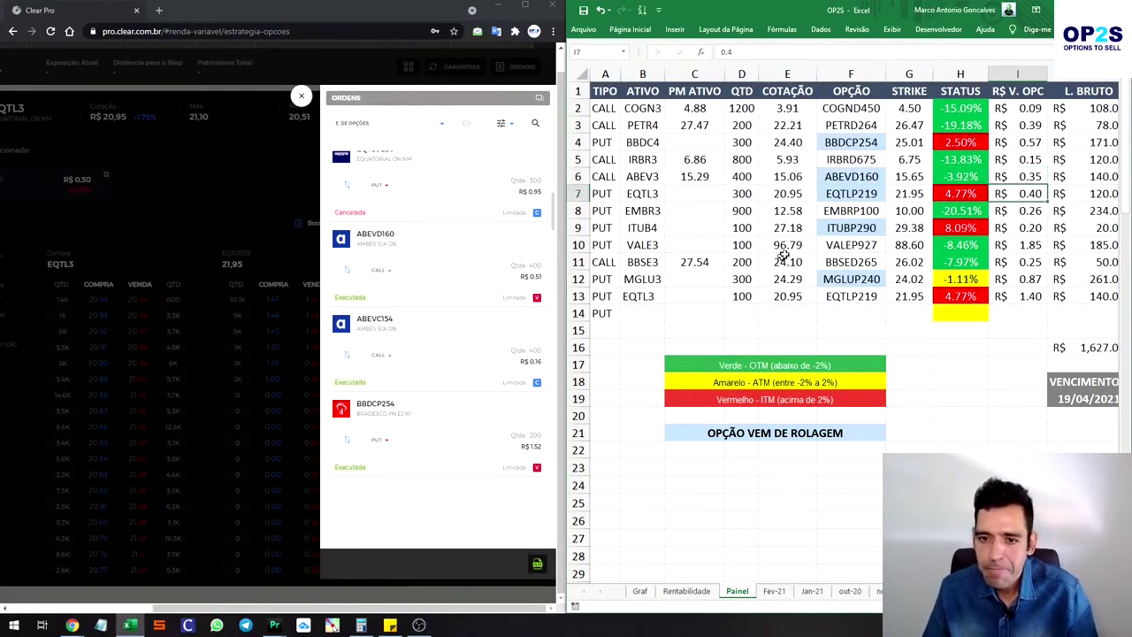
{"action": "left_click", "coordinate": [848, 227]}
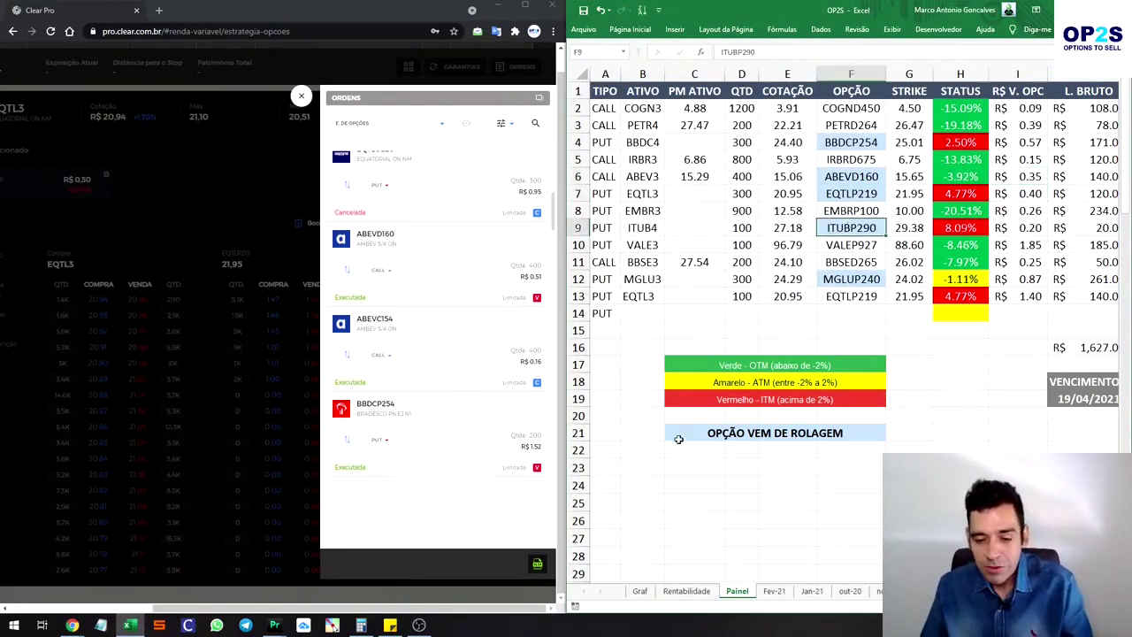
{"action": "left_click", "coordinate": [301, 96]}
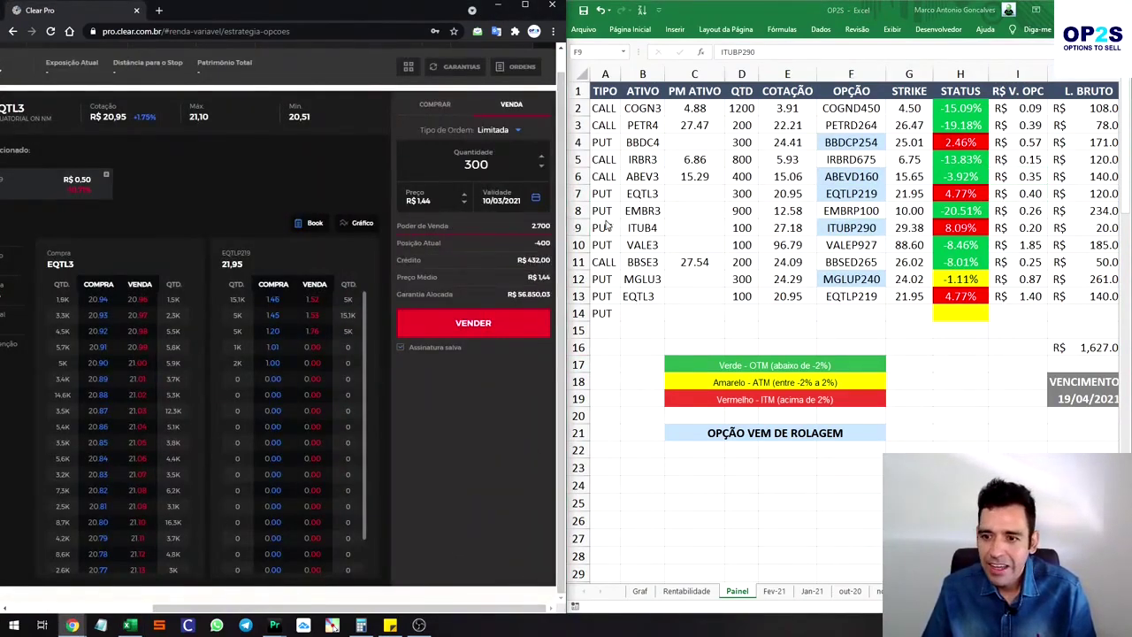
Choose ITUB4 as the underlying asset with the 15 March 2021 expiry.
{"action": "left_click", "coordinate": [577, 228]}
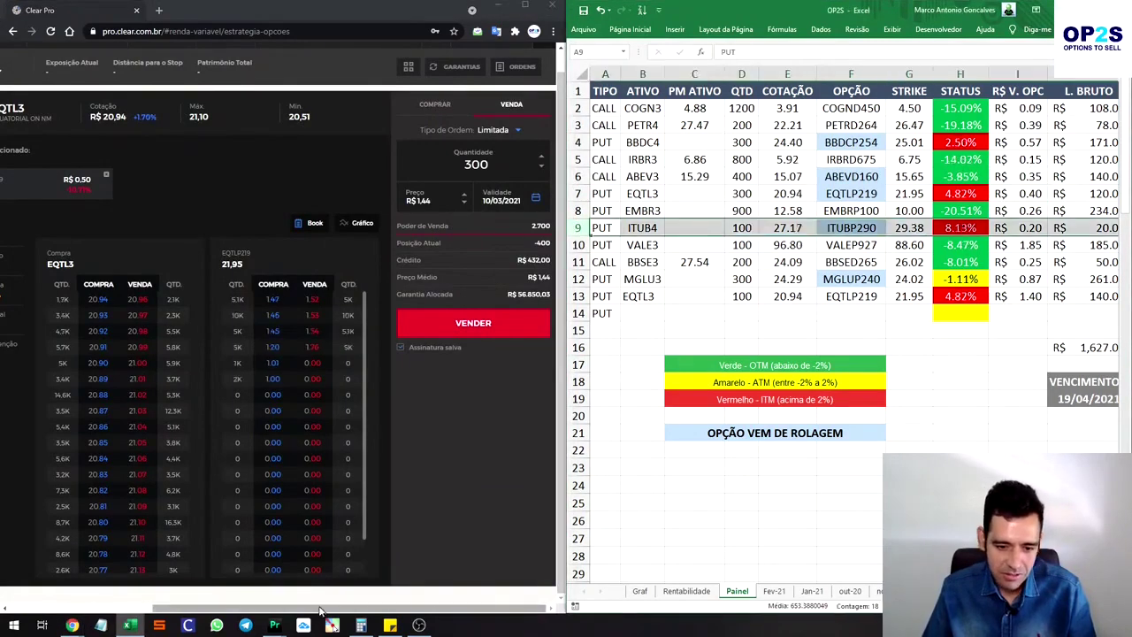
{"action": "left_click_drag", "start_coordinate": [320, 610], "coordinate": [174, 610]}
{"action": "left_click", "coordinate": [102, 215]}
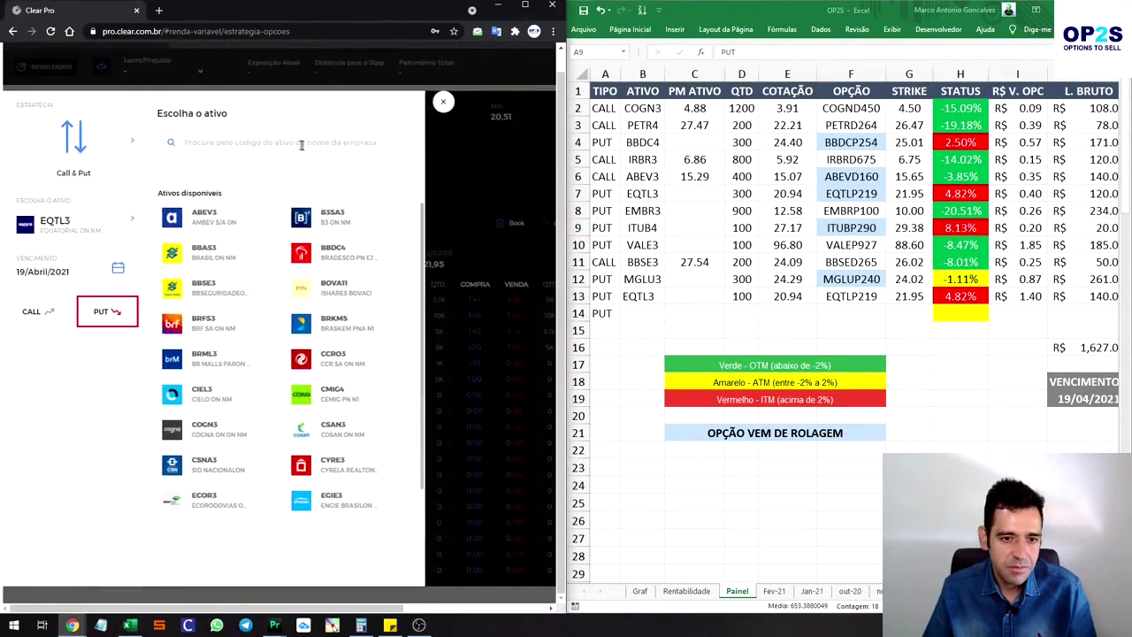
{"action": "type", "text": "ITUB"}
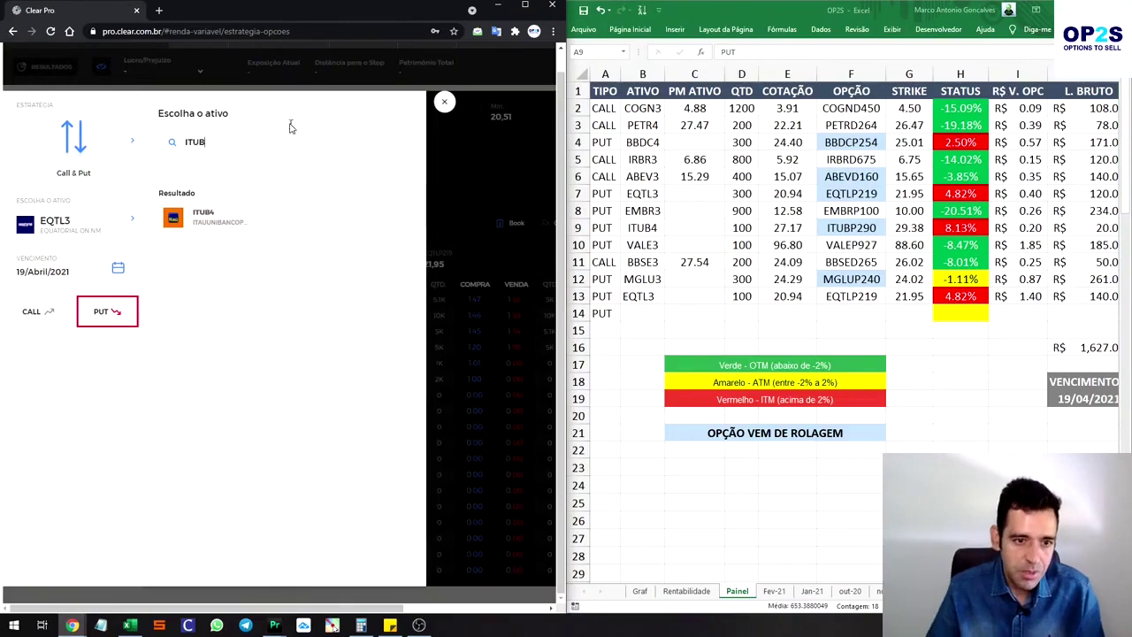
{"action": "left_click", "coordinate": [207, 219]}
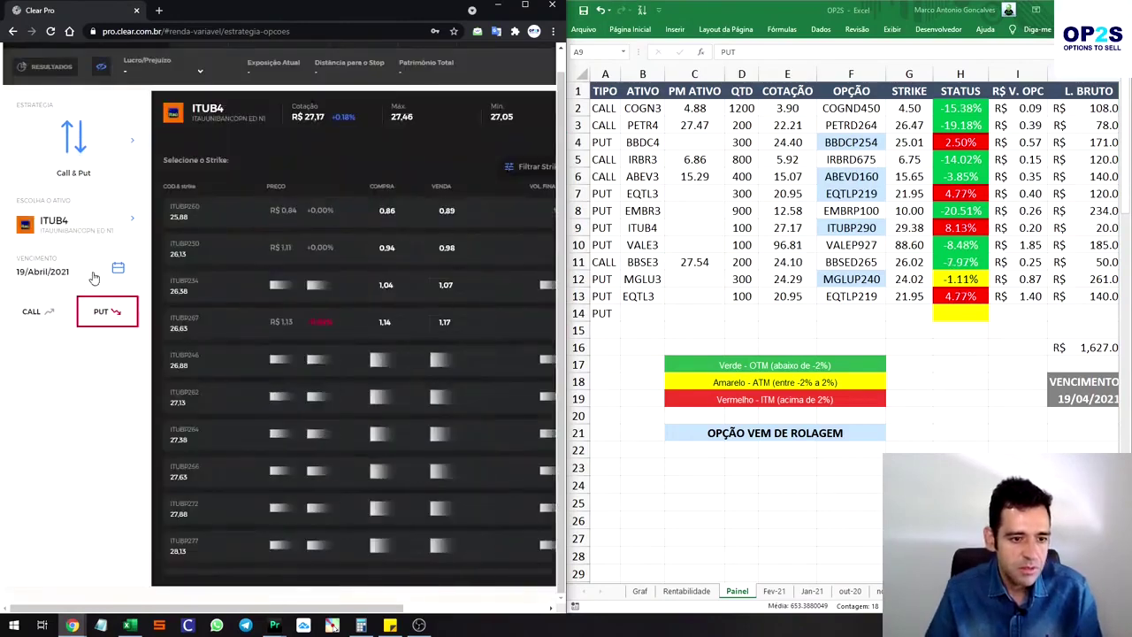
{"action": "left_click", "coordinate": [94, 279]}
{"action": "left_click", "coordinate": [205, 152]}
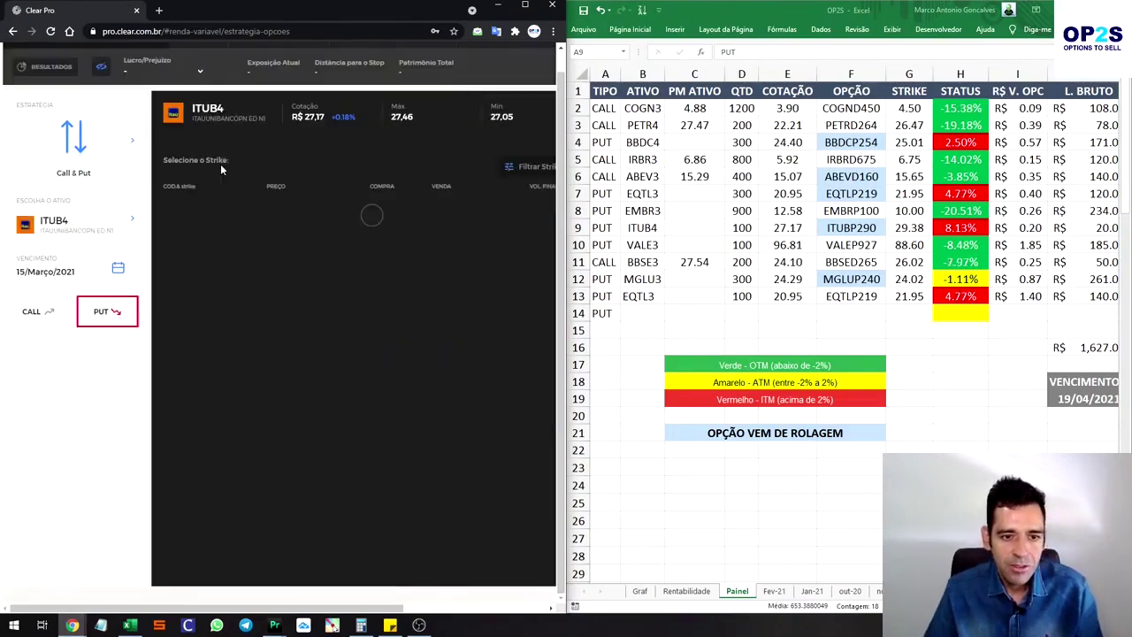
Confirm strike 29.41 in Fev-21, widen the strike range, and open the ITUBO284 buy ticket.
{"action": "left_click", "coordinate": [771, 592]}
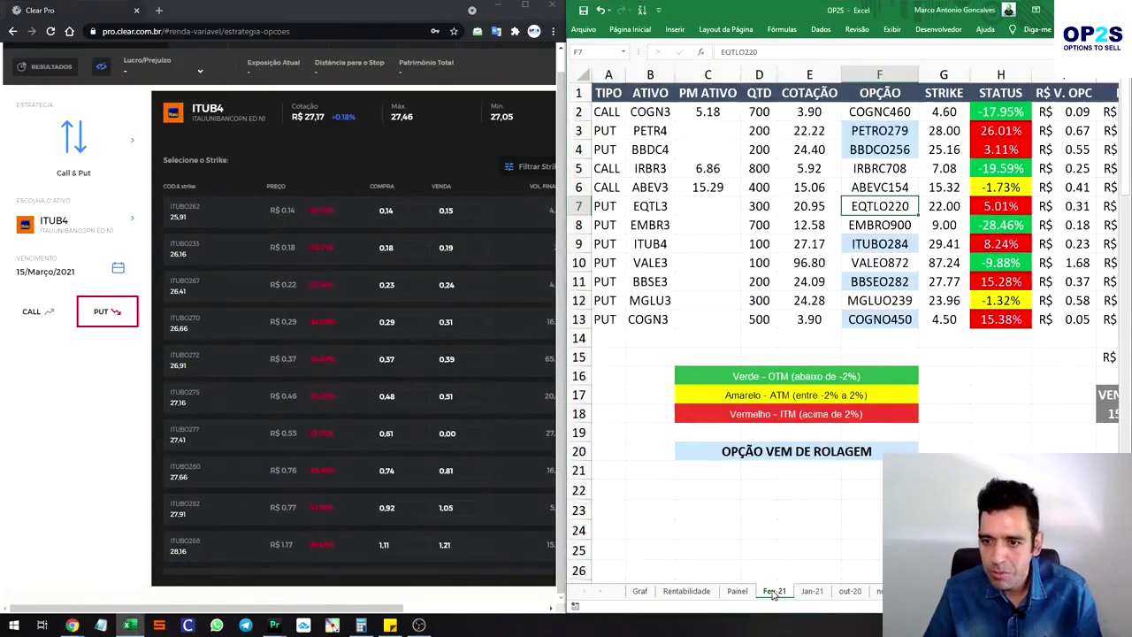
{"action": "left_click", "coordinate": [946, 240]}
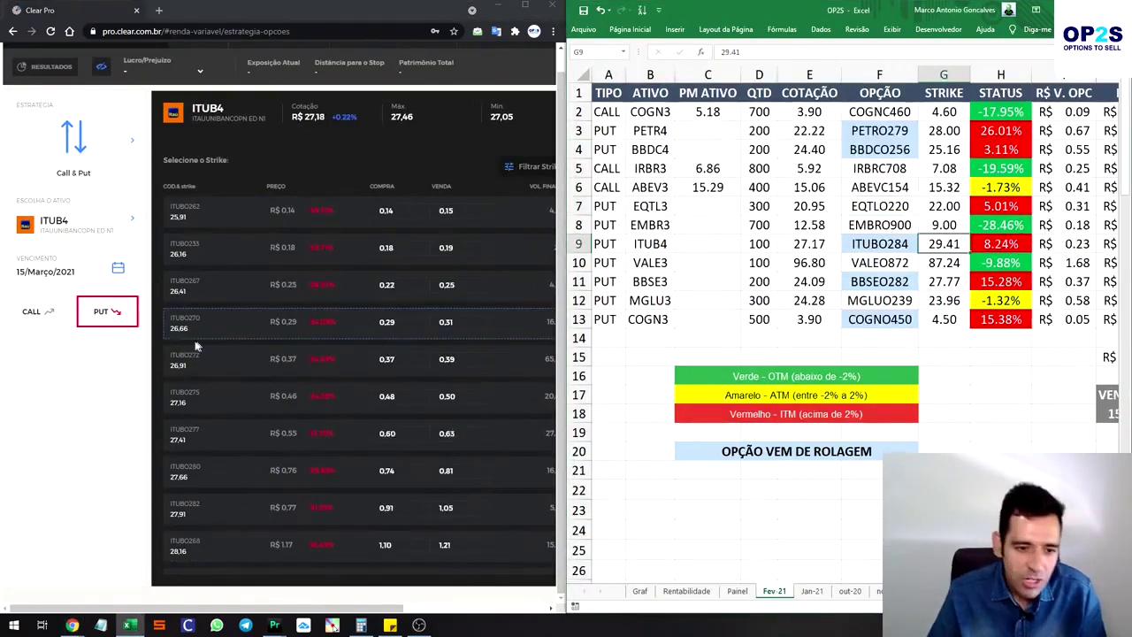
{"action": "scroll", "coordinate": [230, 443], "scroll_direction": "down", "scroll_amount": 1}
{"action": "scroll", "coordinate": [286, 475], "scroll_direction": "up", "scroll_amount": 2}
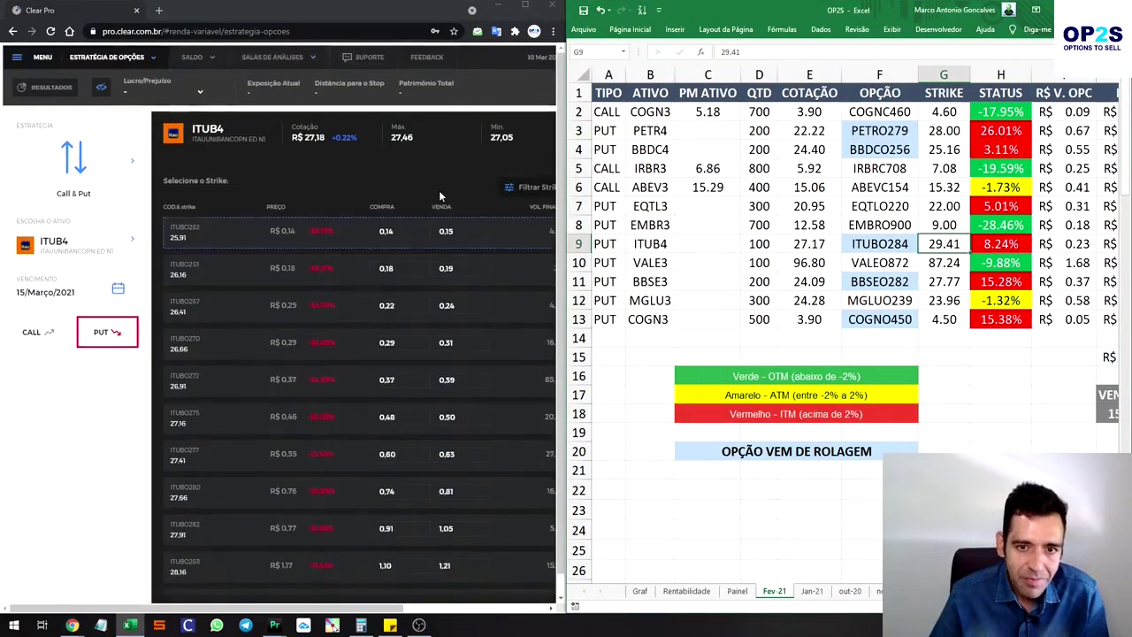
{"action": "scroll", "coordinate": [393, 217], "scroll_direction": "up", "scroll_amount": 1}
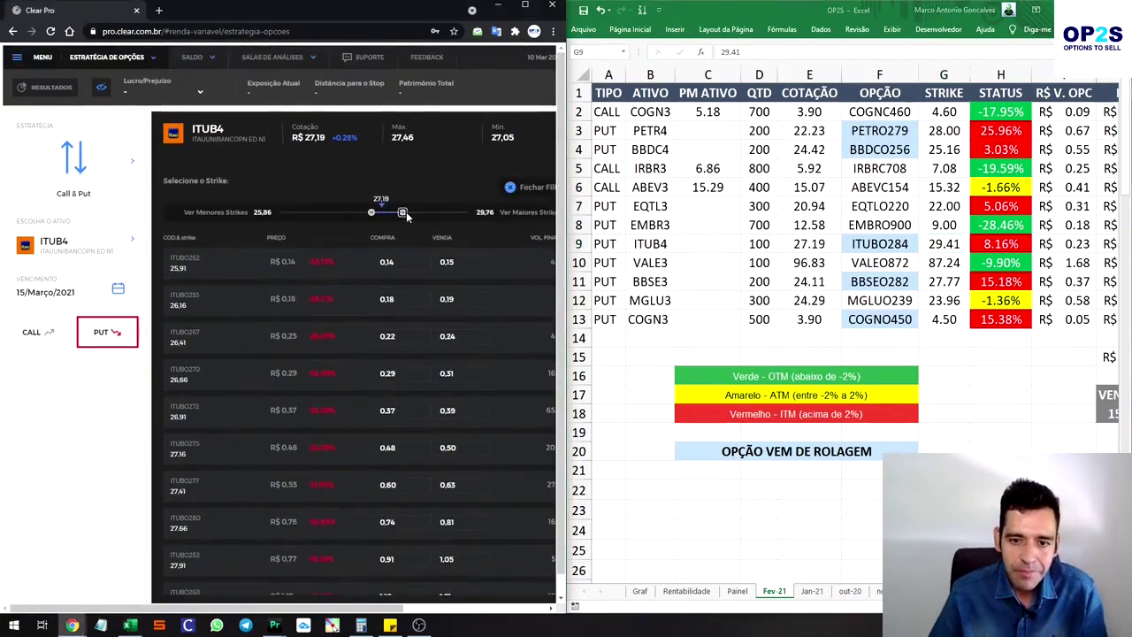
{"action": "left_click_drag", "start_coordinate": [406, 216], "coordinate": [410, 213]}
{"action": "scroll", "coordinate": [378, 354], "scroll_direction": "down", "scroll_amount": 5}
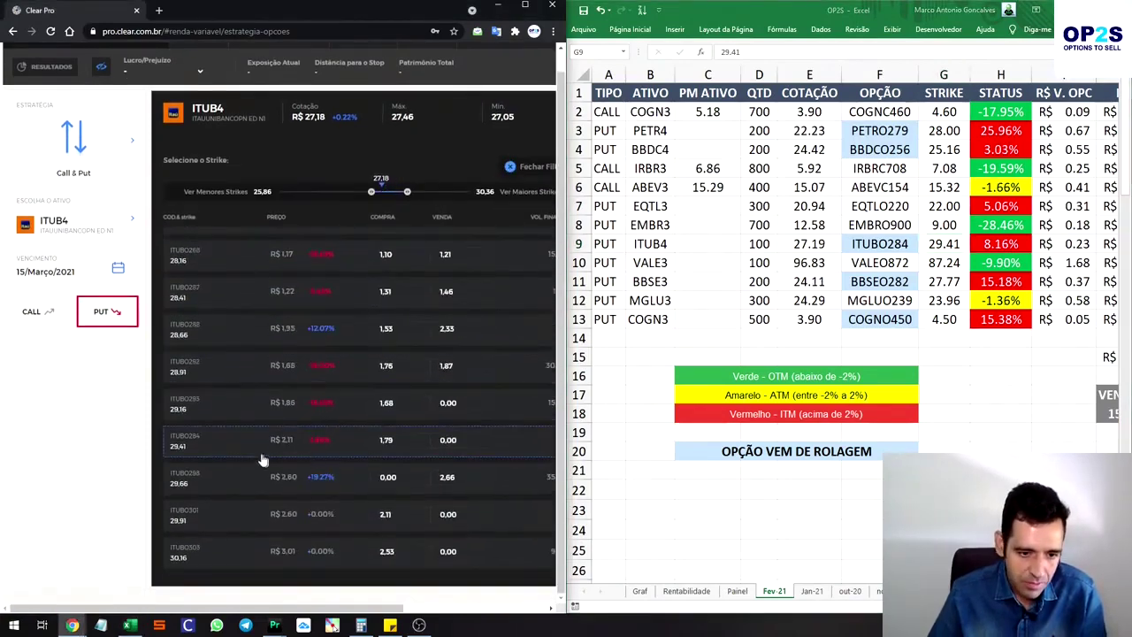
{"action": "left_click", "coordinate": [255, 448]}
{"action": "left_click_drag", "start_coordinate": [256, 607], "coordinate": [399, 607]}
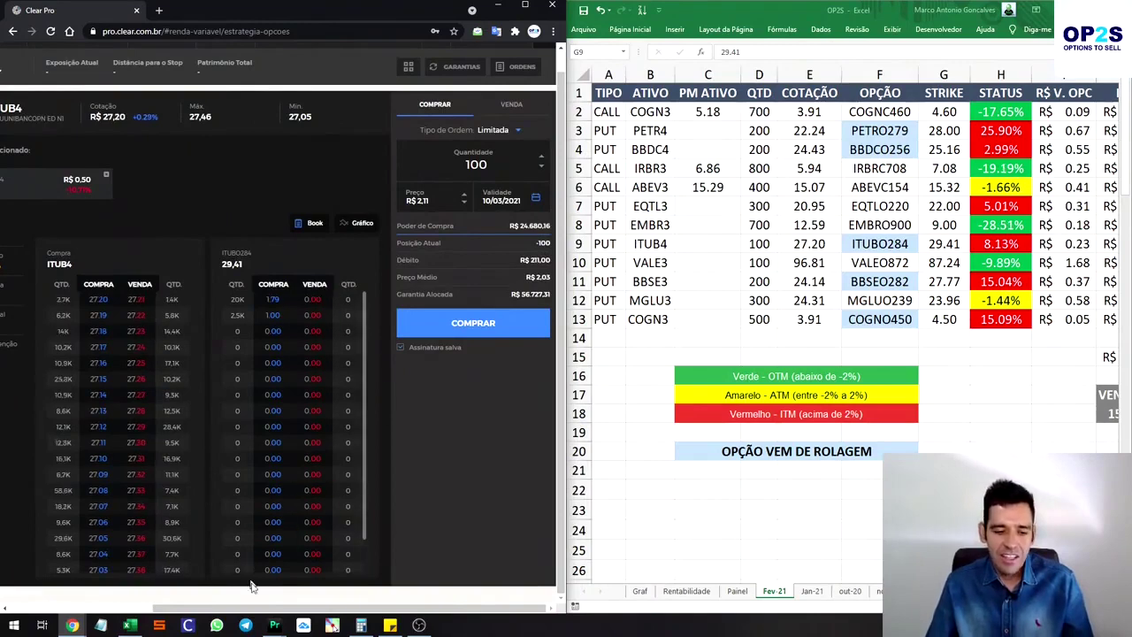
{"action": "mouse_move", "coordinate": [275, 625]}
{"action": "left_click", "coordinate": [274, 566]}
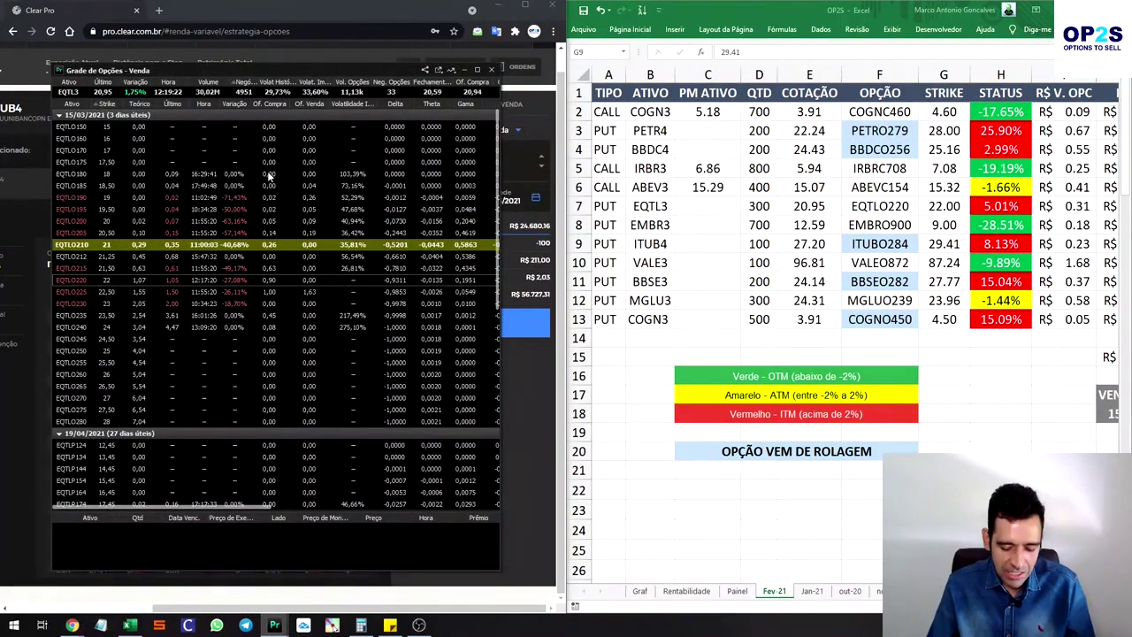
Load ITUB4 into the ProfitPro options grid and expand the 19/04/2021 expiry quotes.
{"action": "type", "text": "ITUB4"}
{"action": "key", "text": "Return"}
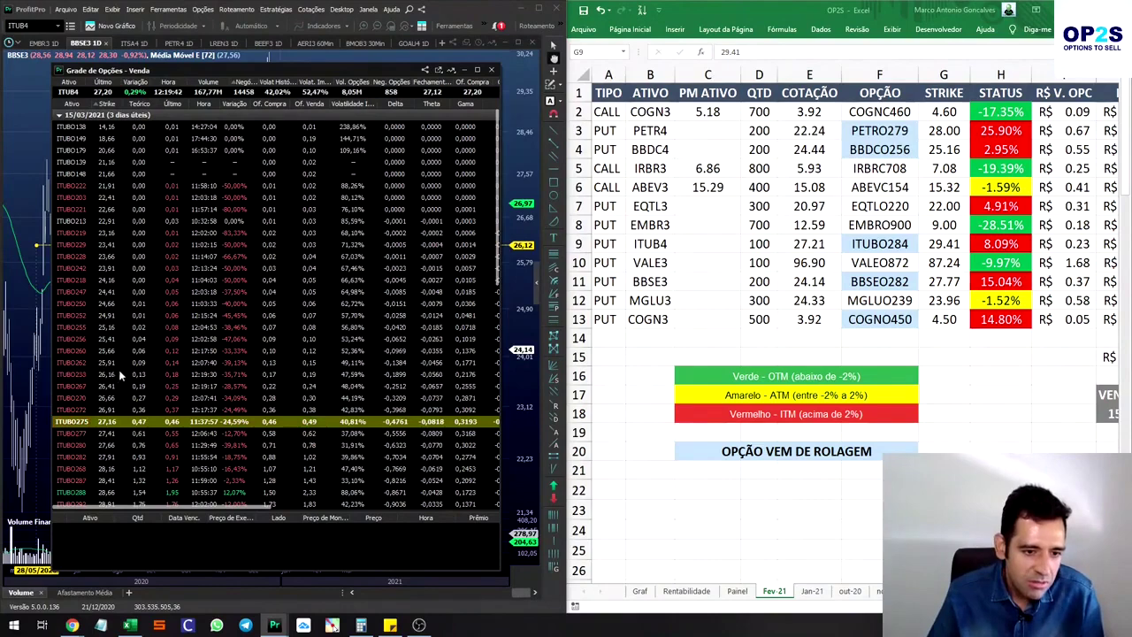
{"action": "scroll", "coordinate": [139, 422], "scroll_direction": "down", "scroll_amount": 1}
{"action": "scroll", "coordinate": [132, 441], "scroll_direction": "down", "scroll_amount": 1}
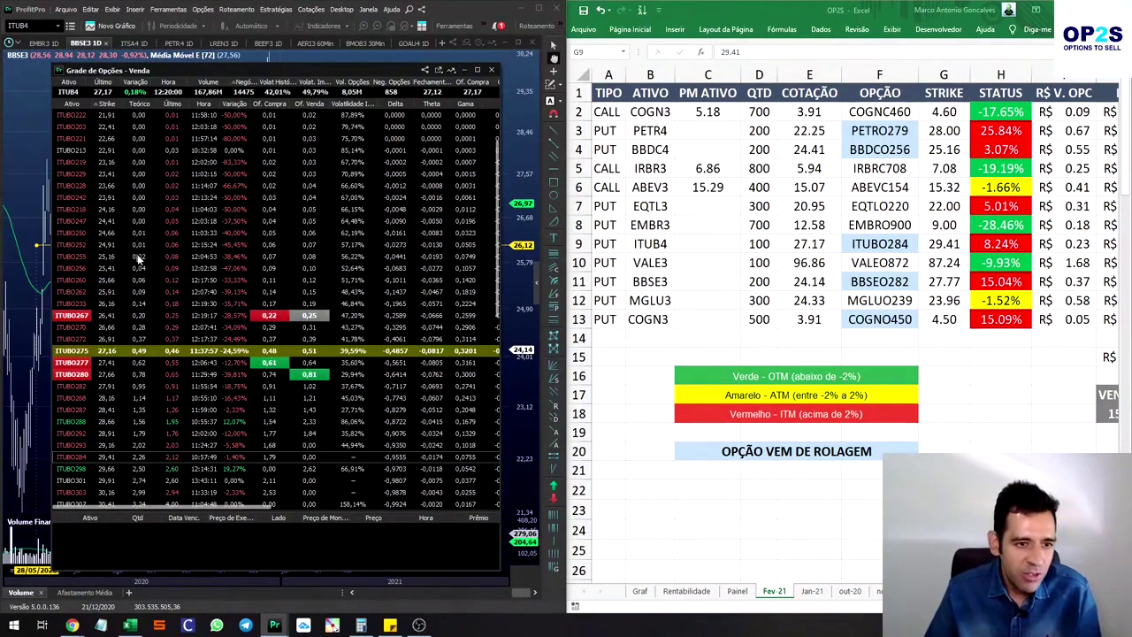
{"action": "scroll", "coordinate": [172, 271], "scroll_direction": "down", "scroll_amount": 3}
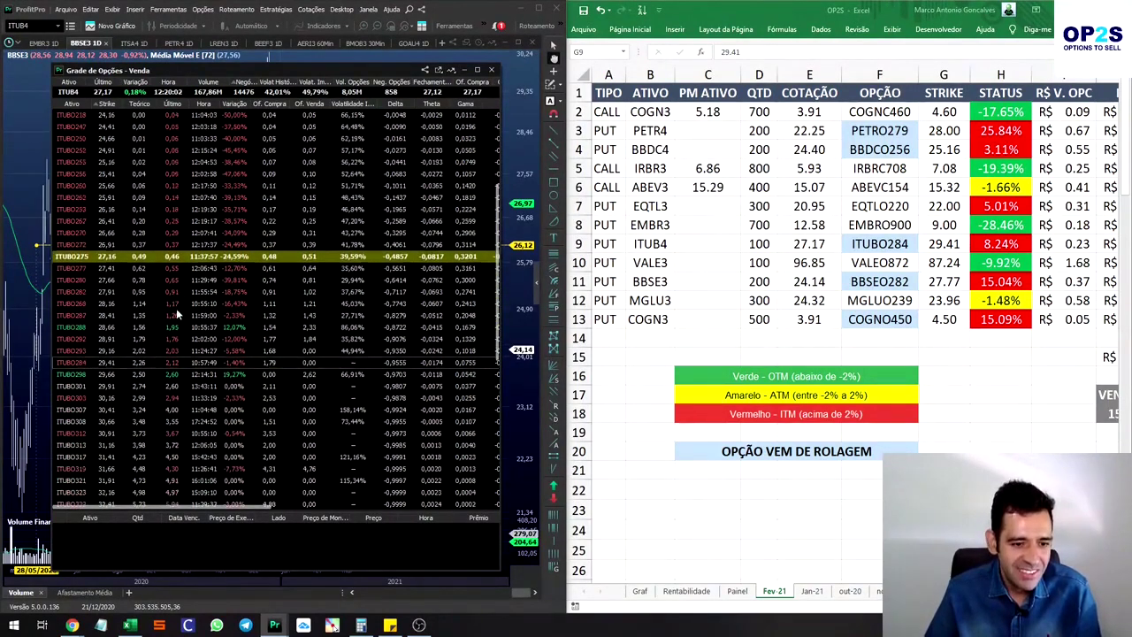
{"action": "scroll", "coordinate": [180, 315], "scroll_direction": "down", "scroll_amount": 2}
{"action": "scroll", "coordinate": [186, 336], "scroll_direction": "down", "scroll_amount": 3}
{"action": "scroll", "coordinate": [182, 338], "scroll_direction": "down", "scroll_amount": 2}
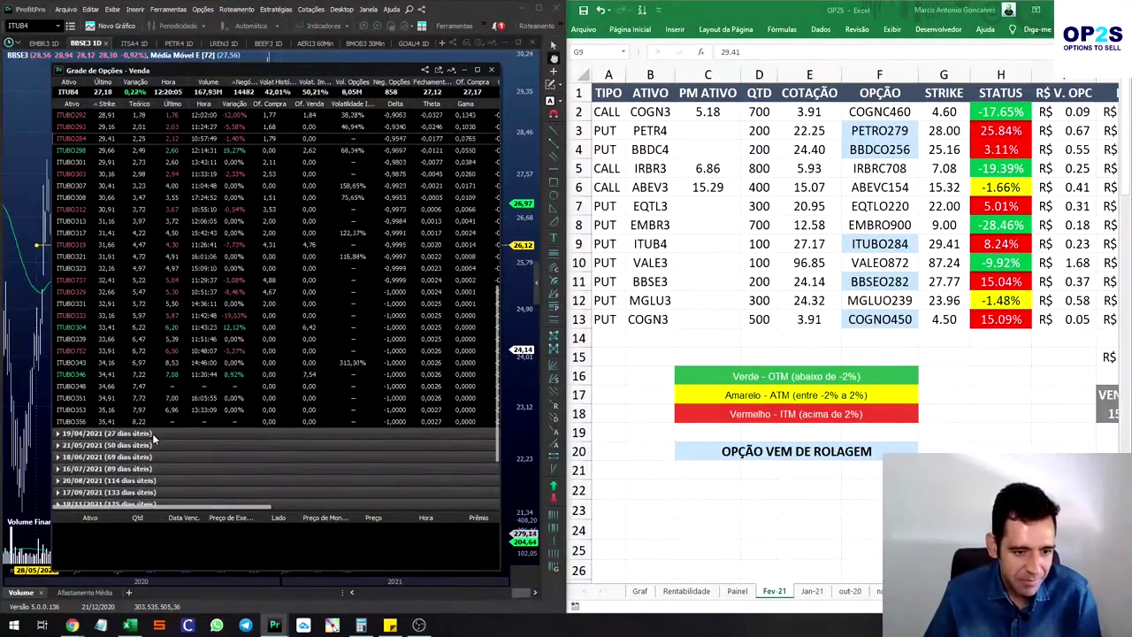
{"action": "left_click", "coordinate": [153, 434]}
{"action": "scroll", "coordinate": [159, 415], "scroll_direction": "down", "scroll_amount": 4}
{"action": "scroll", "coordinate": [165, 402], "scroll_direction": "down", "scroll_amount": 2}
{"action": "scroll", "coordinate": [171, 395], "scroll_direction": "down", "scroll_amount": 1}
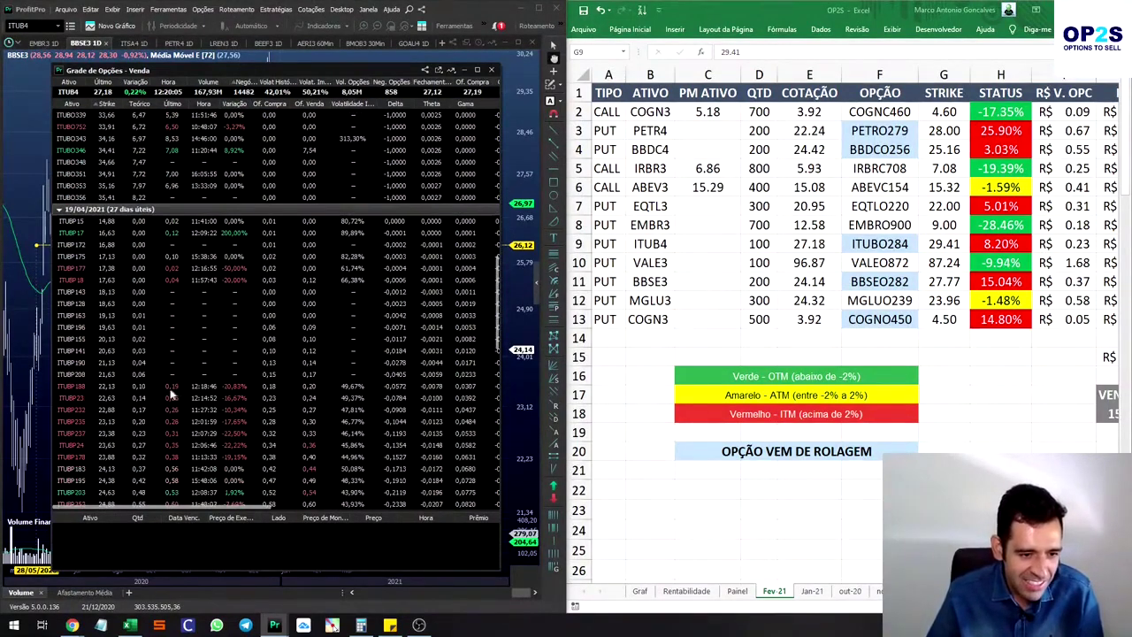
{"action": "scroll", "coordinate": [171, 395], "scroll_direction": "down", "scroll_amount": 1}
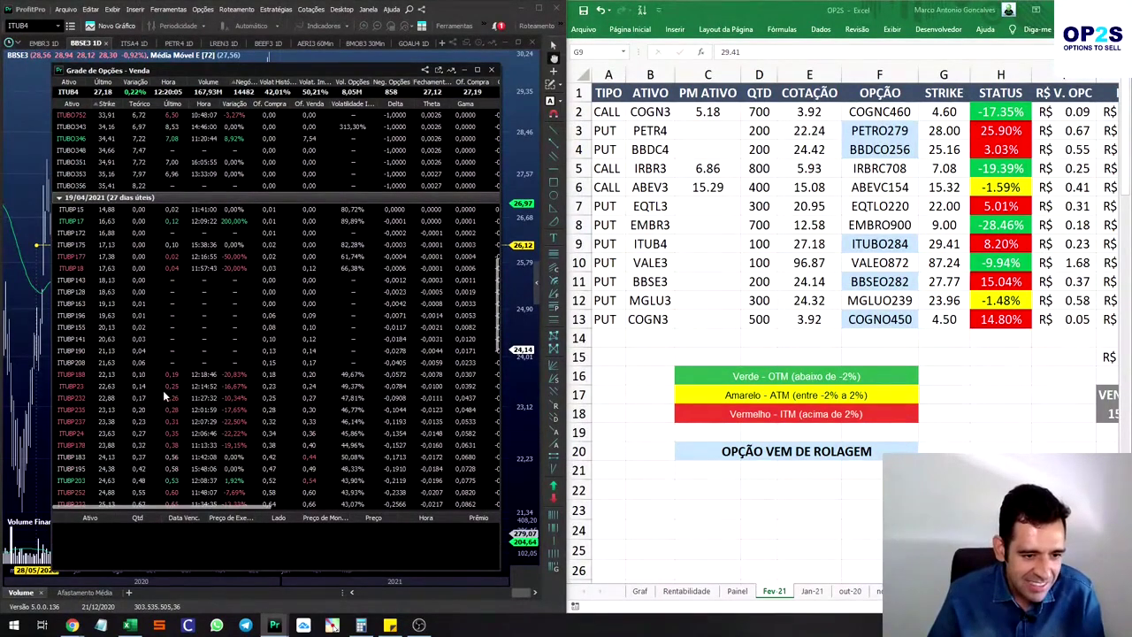
Review the Painel sheet, return to Fev-21, and close the options grid.
{"action": "left_click", "coordinate": [737, 591]}
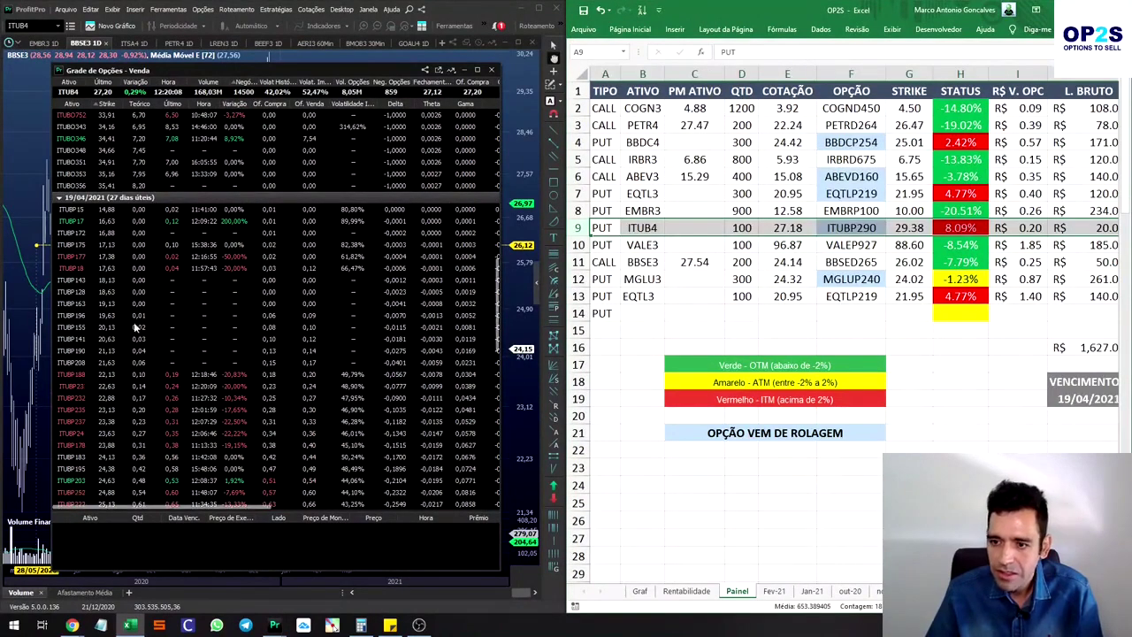
{"action": "scroll", "coordinate": [119, 455], "scroll_direction": "down", "scroll_amount": 5}
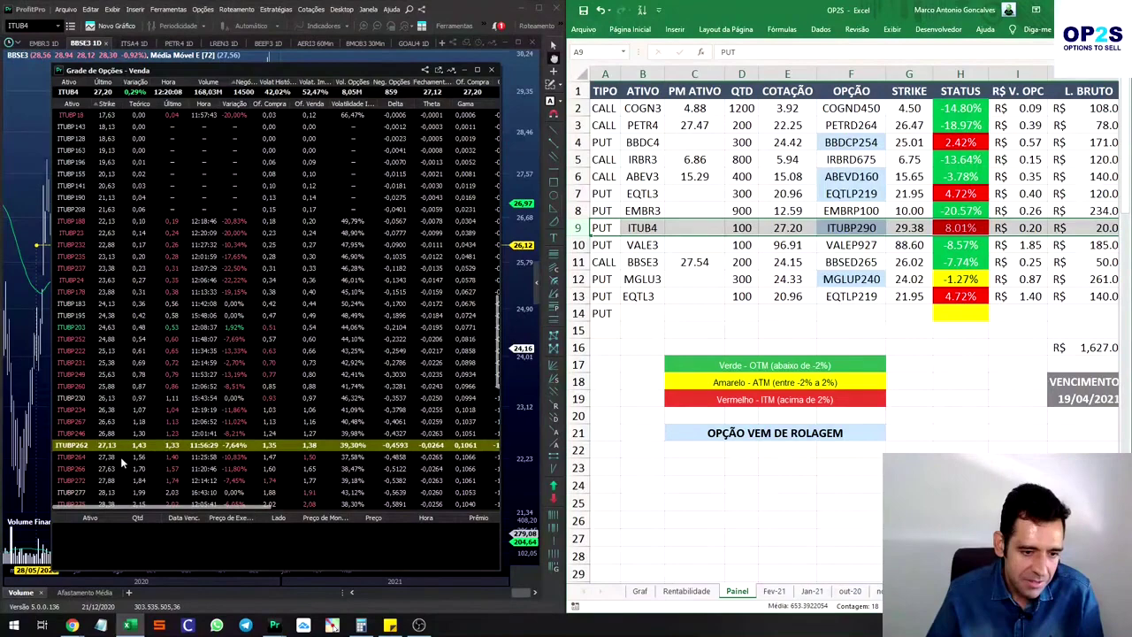
{"action": "scroll", "coordinate": [121, 456], "scroll_direction": "down", "scroll_amount": 3}
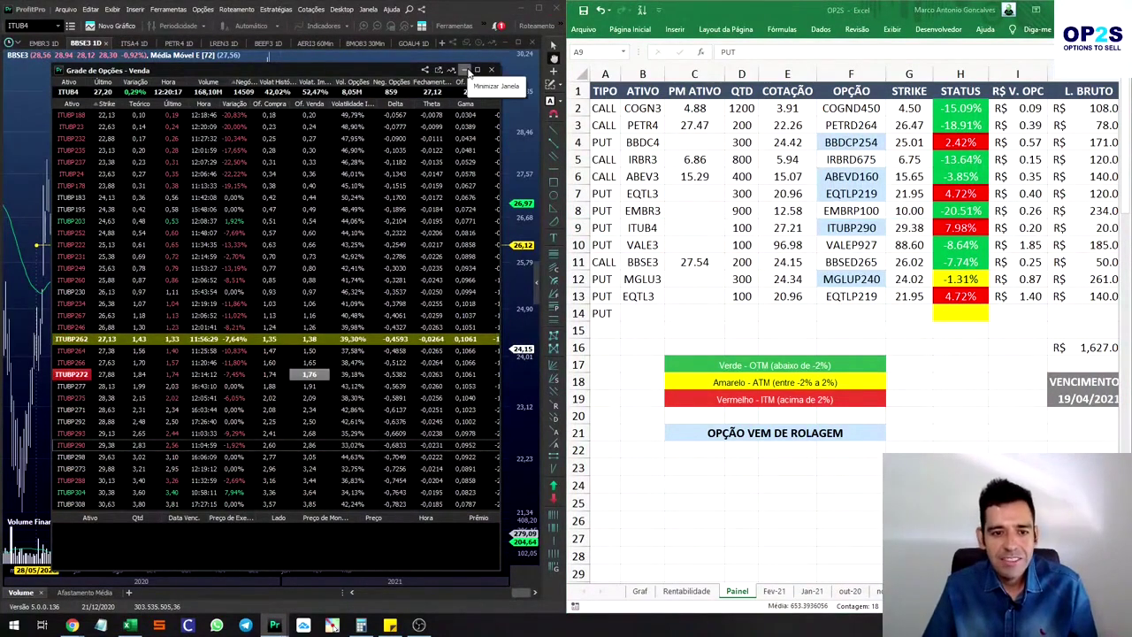
{"action": "scroll", "coordinate": [273, 269], "scroll_direction": "up", "scroll_amount": 6}
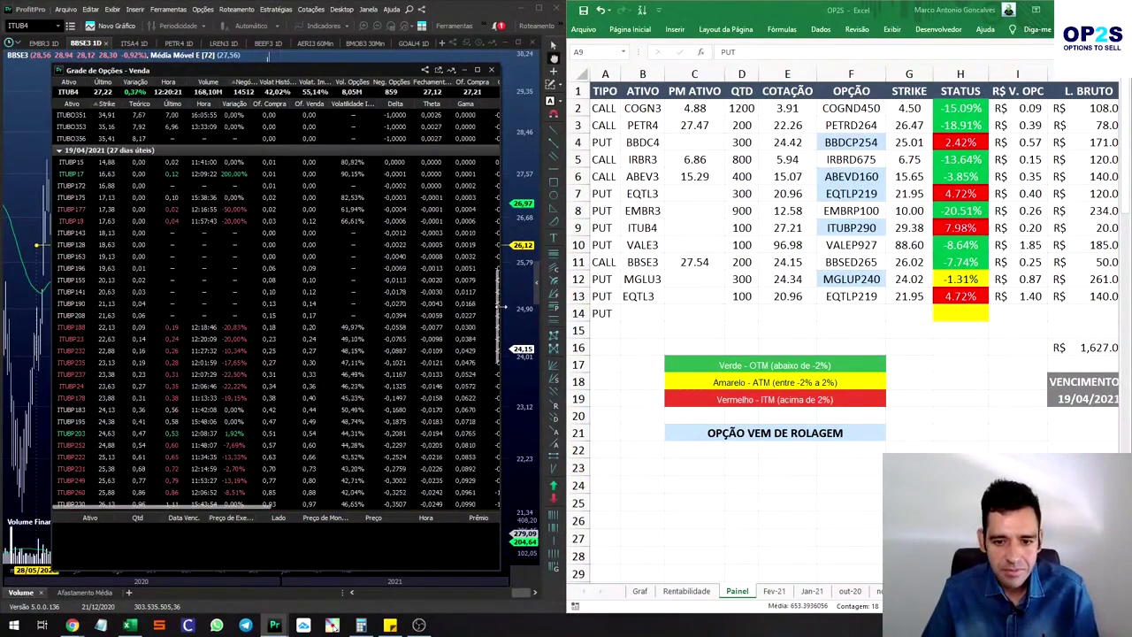
{"action": "left_click_drag", "start_coordinate": [501, 306], "coordinate": [500, 227]}
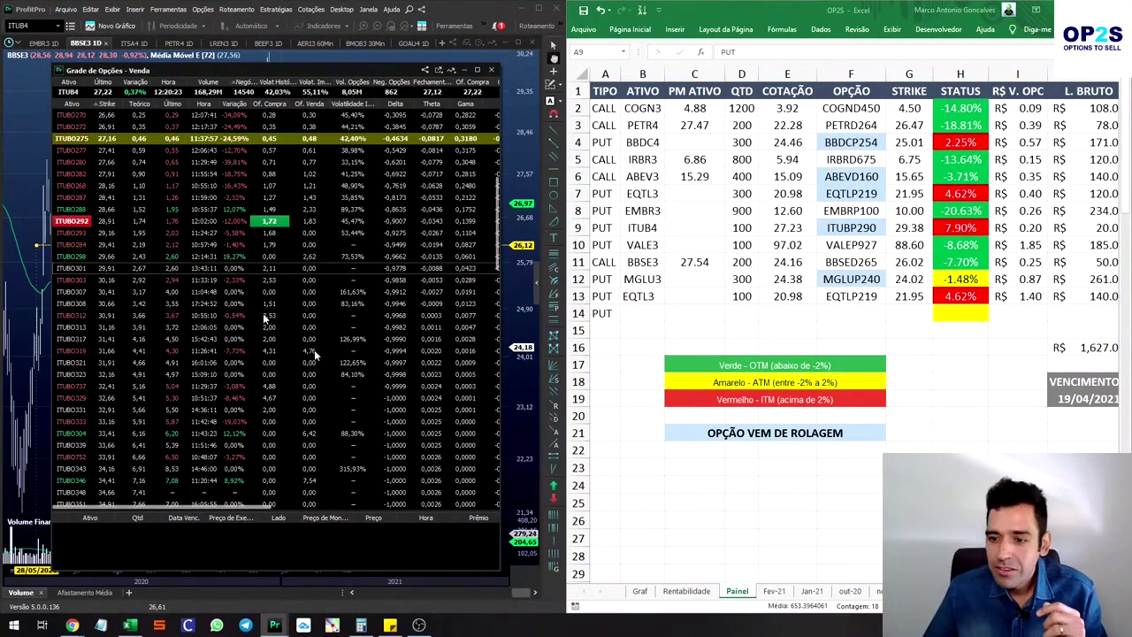
{"action": "key", "text": "ctrl+Page_Down"}
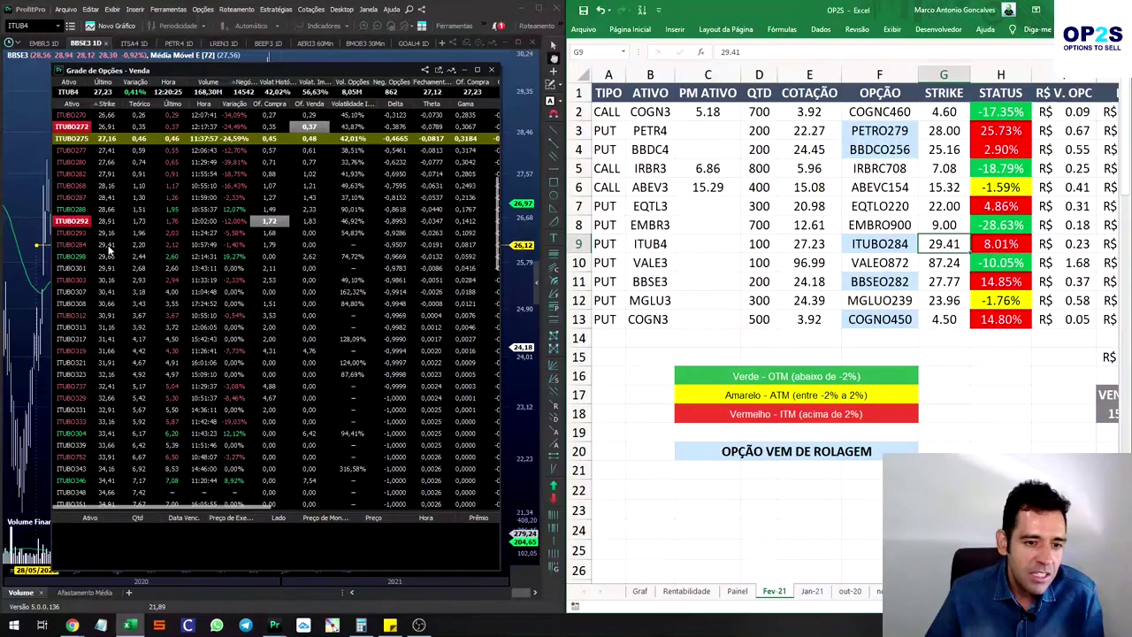
{"action": "key", "text": "Escape"}
In Clear Pro, send the buy order for 100 ITUBO284 puts at R$ 1,90.
{"action": "mouse_move", "coordinate": [72, 624]}
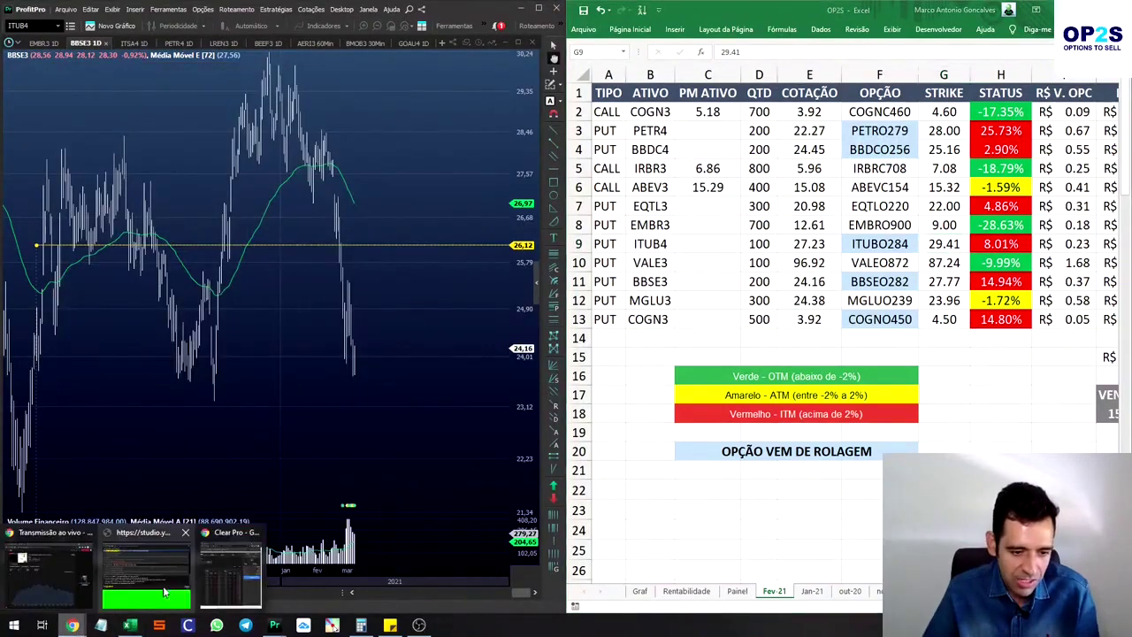
{"action": "left_click", "coordinate": [224, 566]}
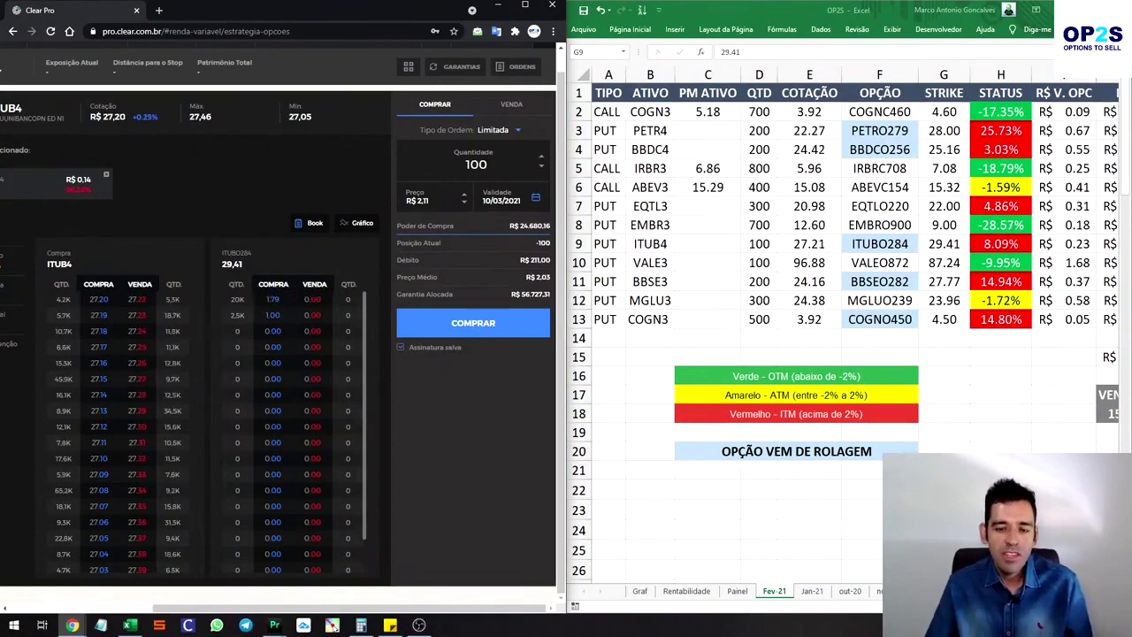
{"action": "left_click", "coordinate": [504, 162]}
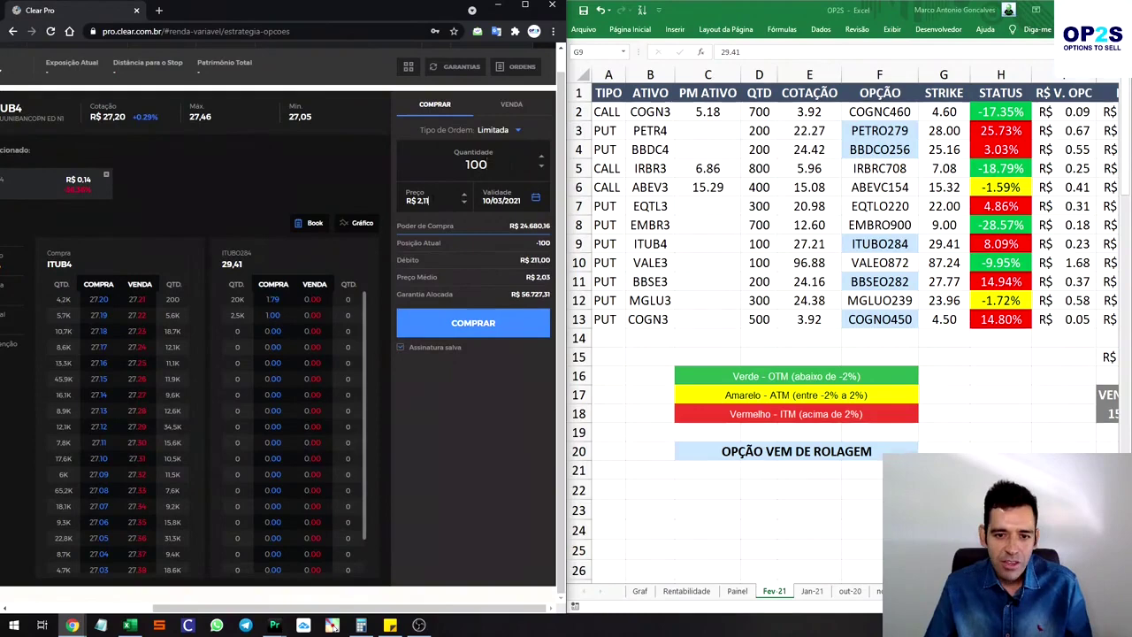
{"action": "key", "text": "BackSpace"}
{"action": "key", "text": "BackSpace"}
{"action": "key", "text": "BackSpace"}
{"action": "type", "text": "1"}
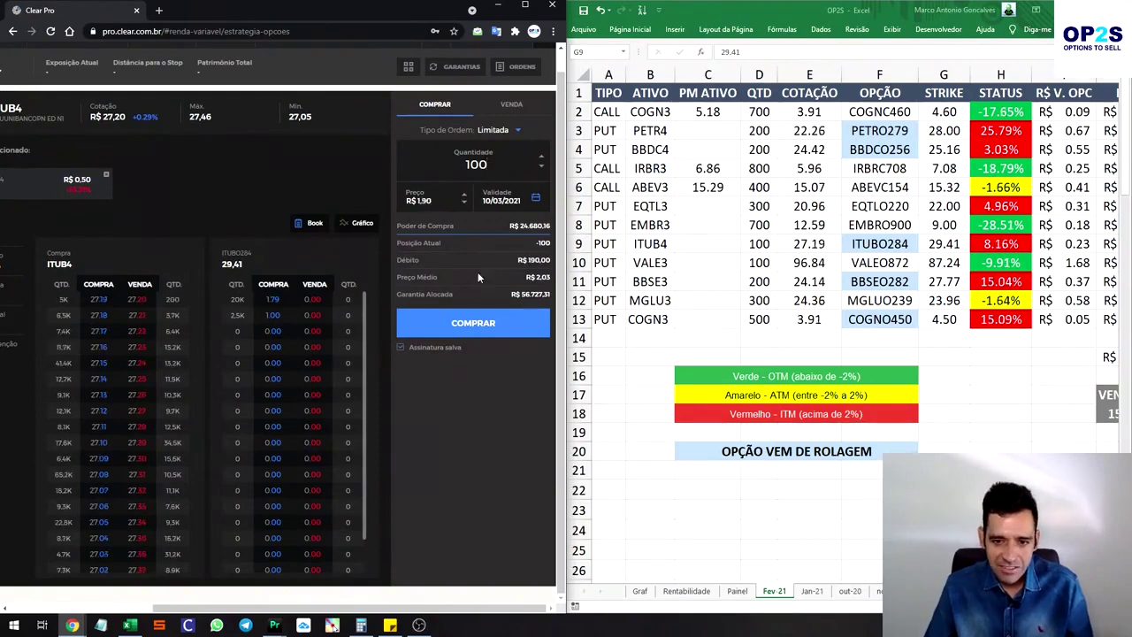
{"action": "left_click", "coordinate": [492, 333]}
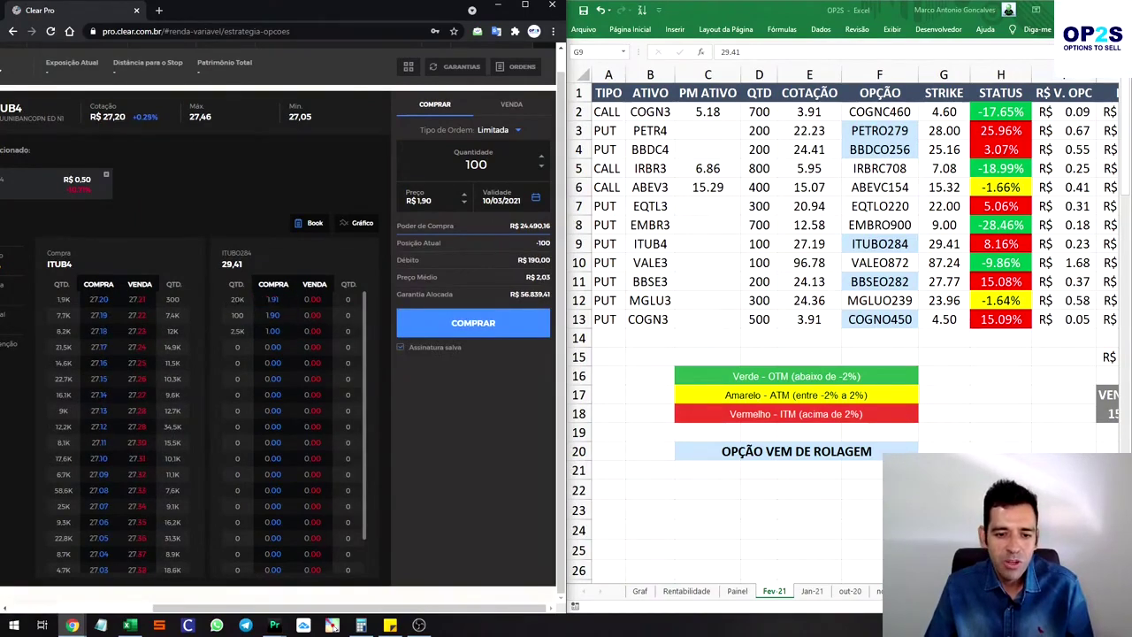
Cancel the R$ 1,90 order and resend the ITUBO284 buy at R$ 1,99.
{"action": "left_click", "coordinate": [520, 66]}
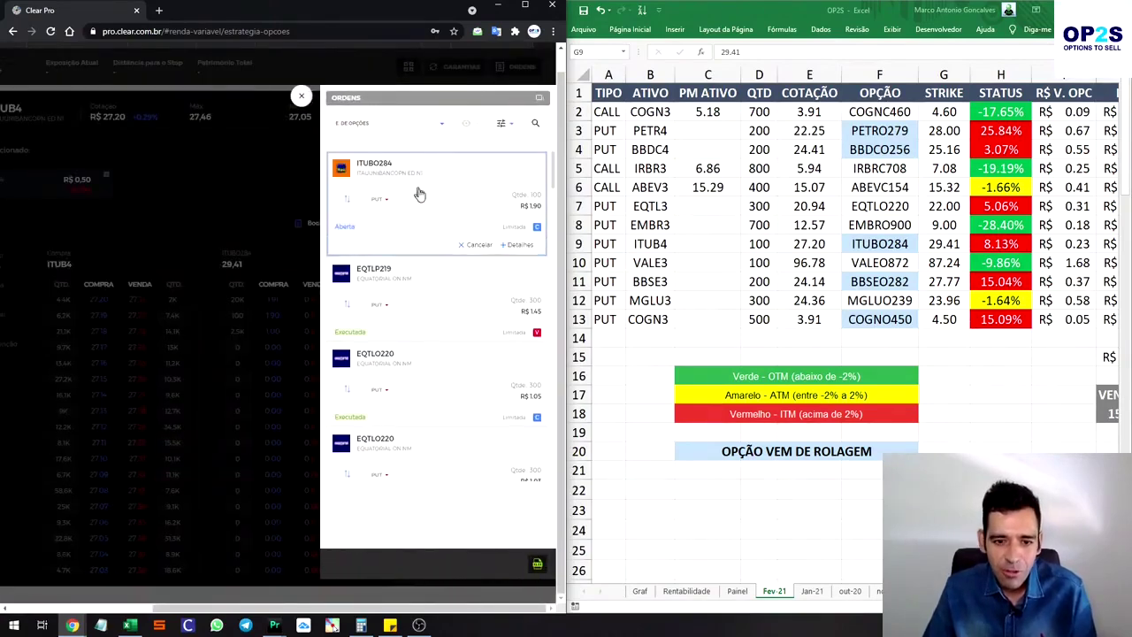
{"action": "left_click", "coordinate": [302, 96]}
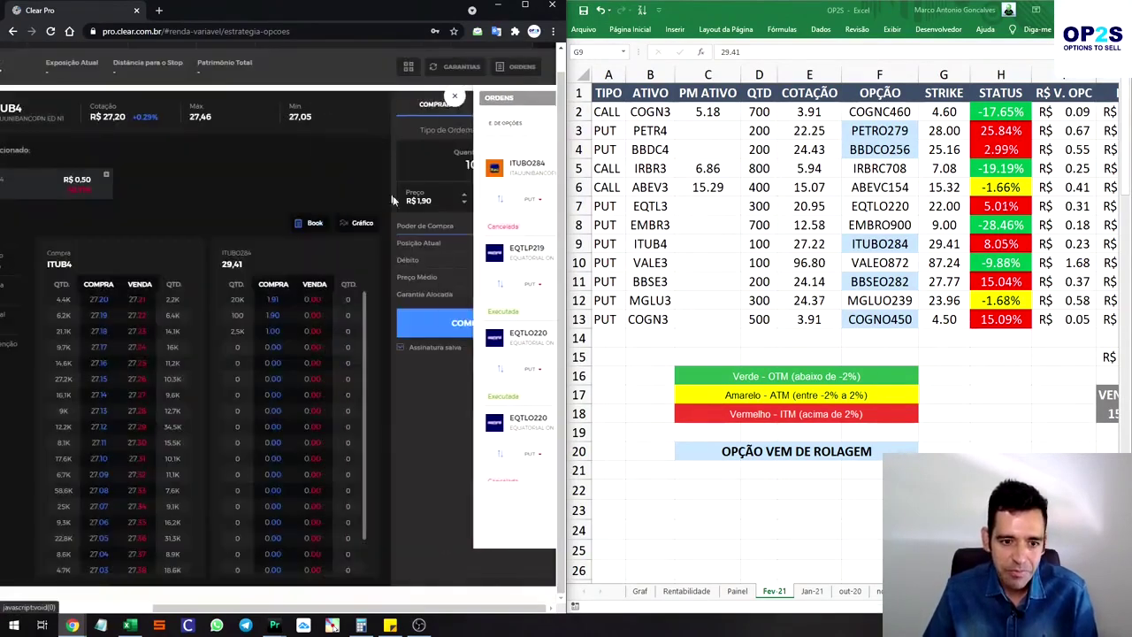
{"action": "double_click", "coordinate": [451, 199]}
{"action": "type", "text": "9"}
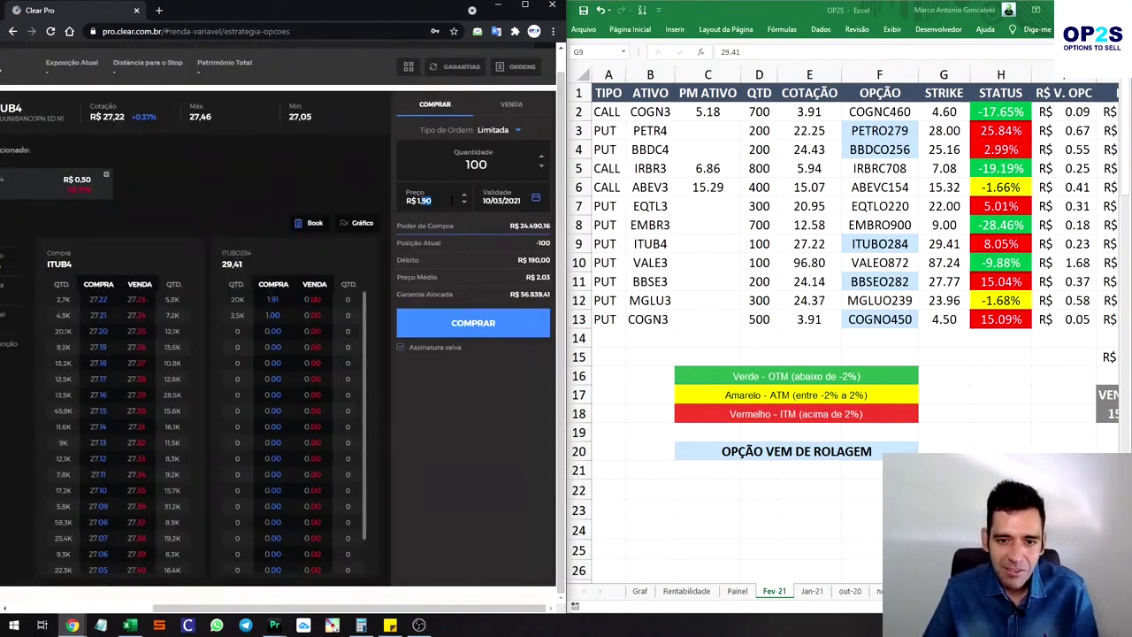
{"action": "left_click", "coordinate": [449, 329]}
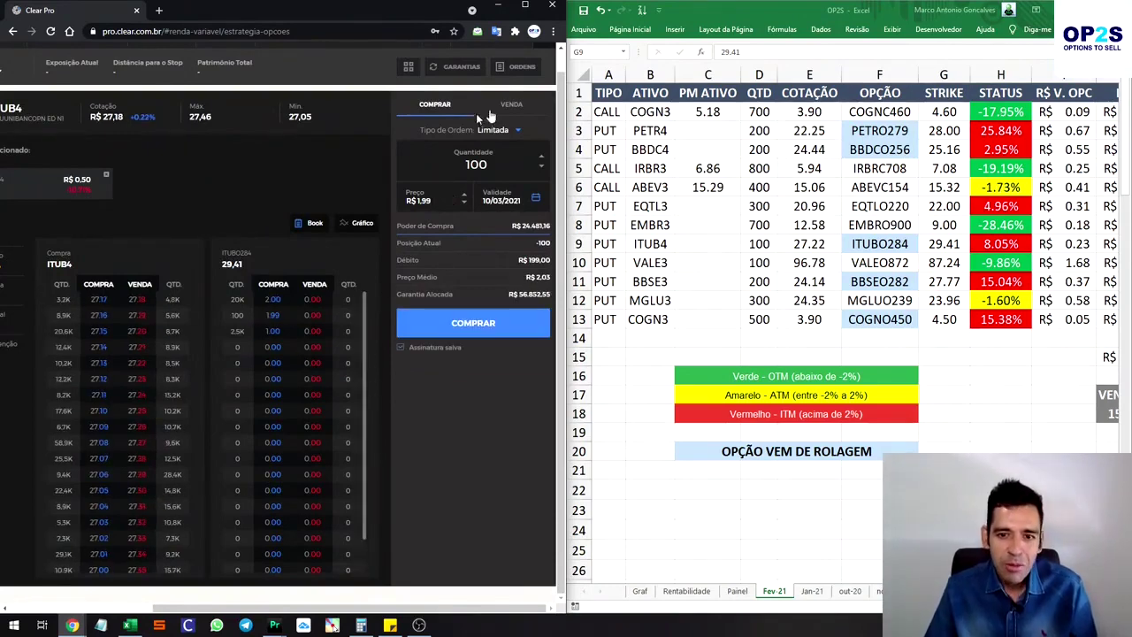
Cancel the R$ 1,99 order and resend the ITUBO284 buy at R$ 2,05.
{"action": "left_click", "coordinate": [516, 69]}
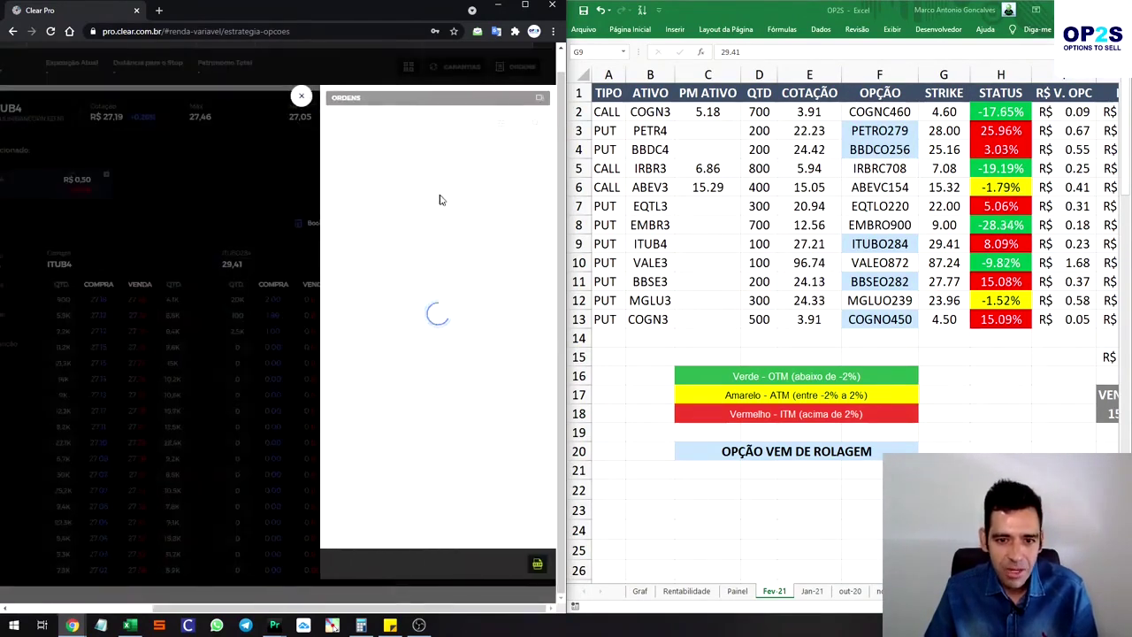
{"action": "left_click", "coordinate": [518, 249]}
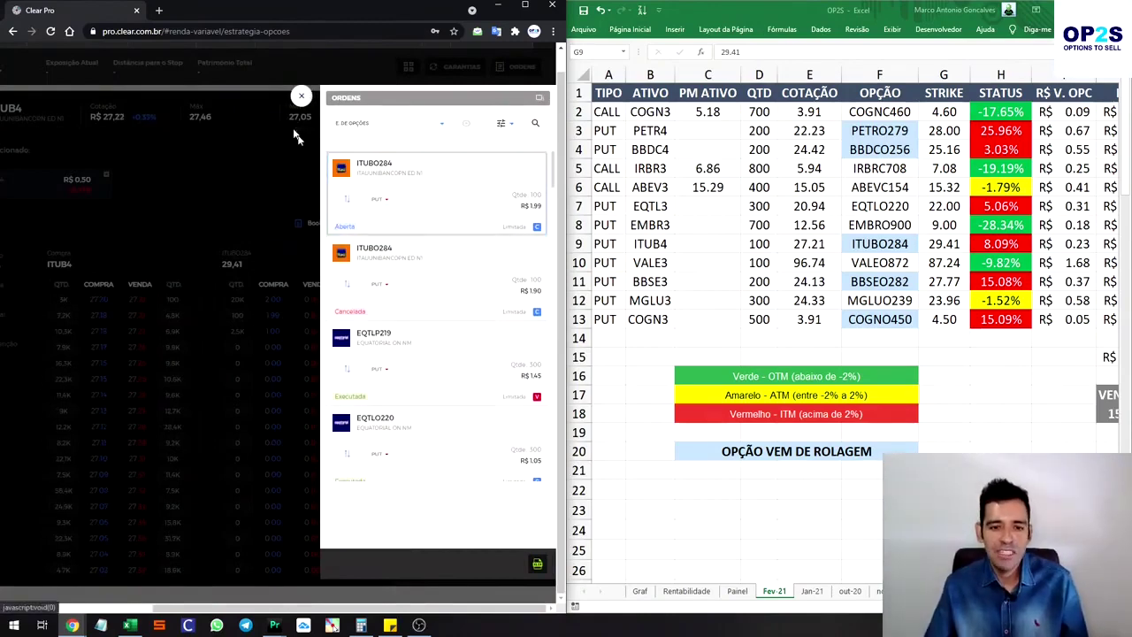
{"action": "left_click", "coordinate": [301, 97]}
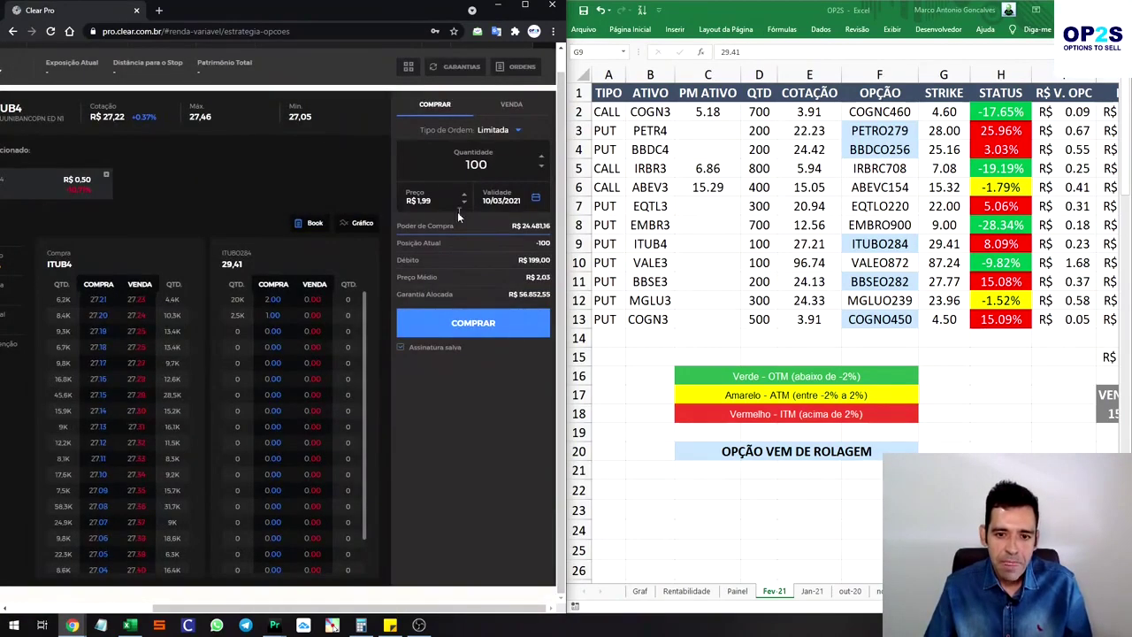
{"action": "double_click", "coordinate": [424, 201]}
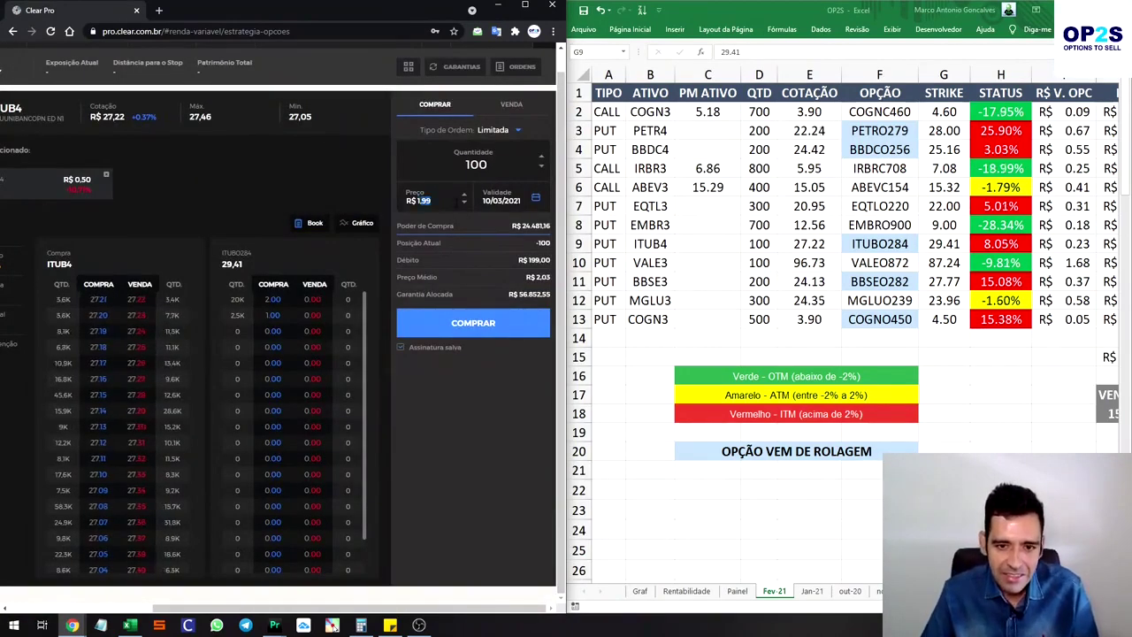
{"action": "type", "text": "2,05"}
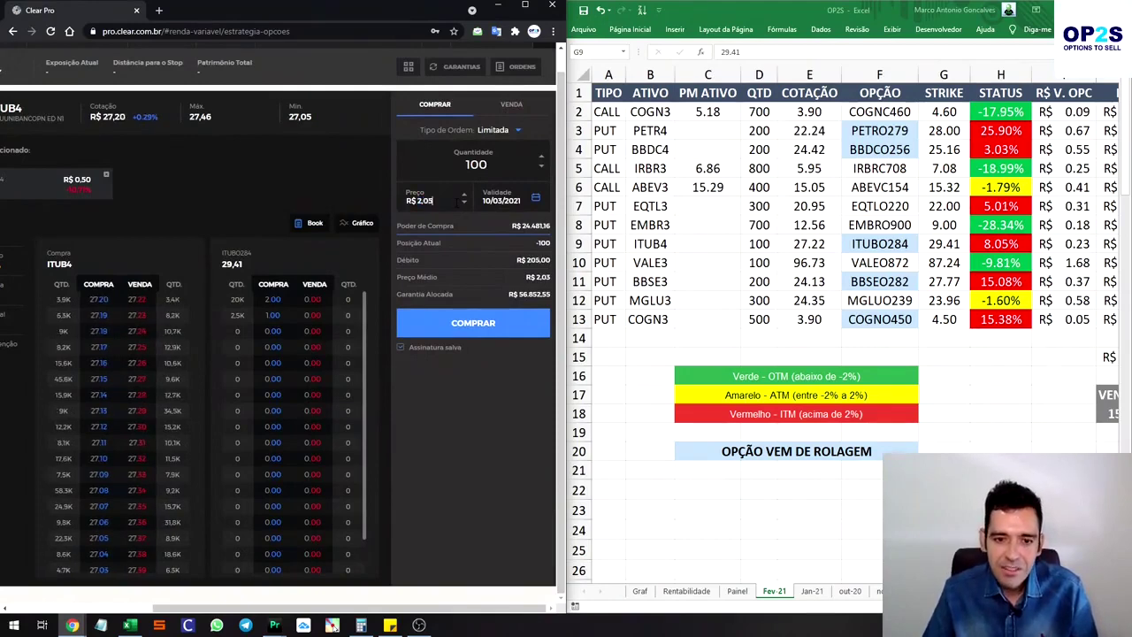
{"action": "left_click", "coordinate": [462, 323]}
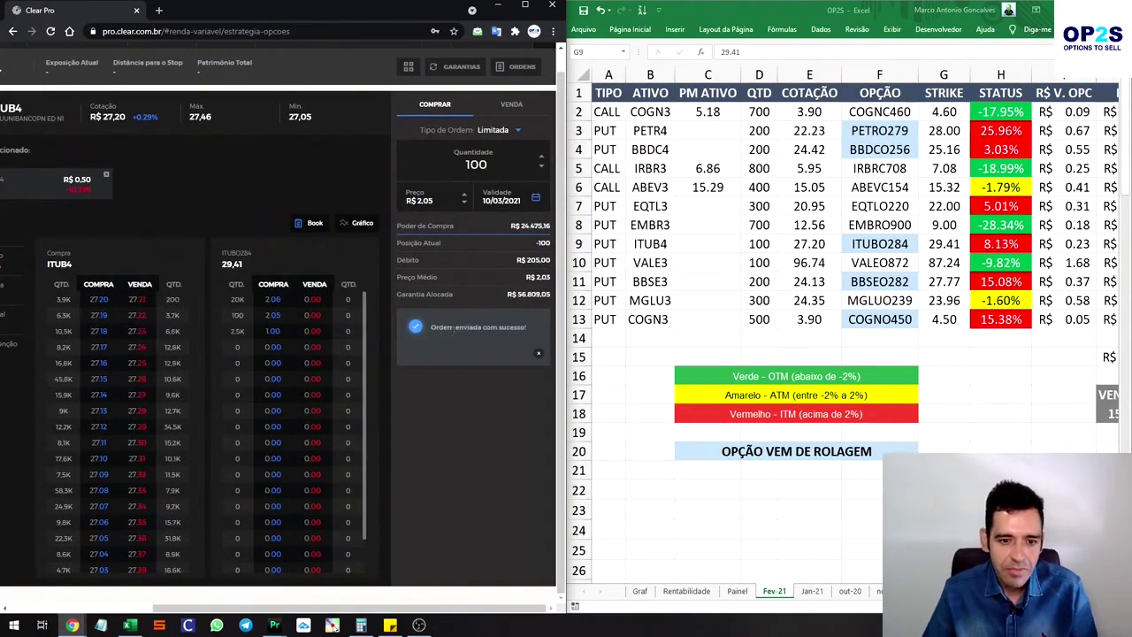
Cancel the R$ 2,05 order and resend the buy at R$ 2,10.
{"action": "left_click", "coordinate": [517, 67]}
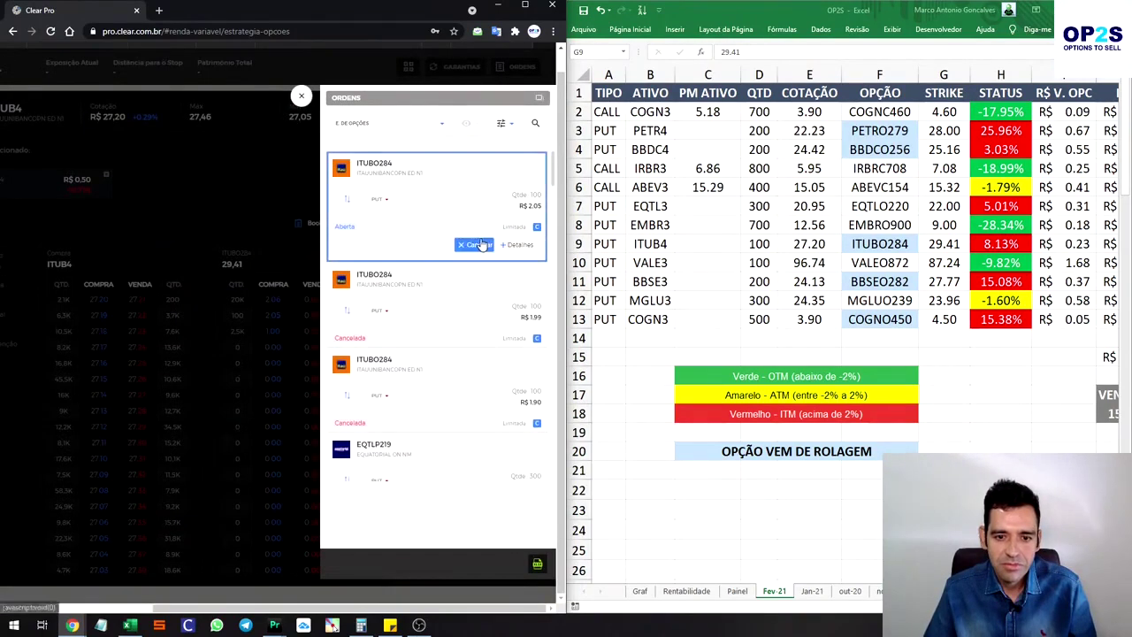
{"action": "left_click", "coordinate": [517, 67]}
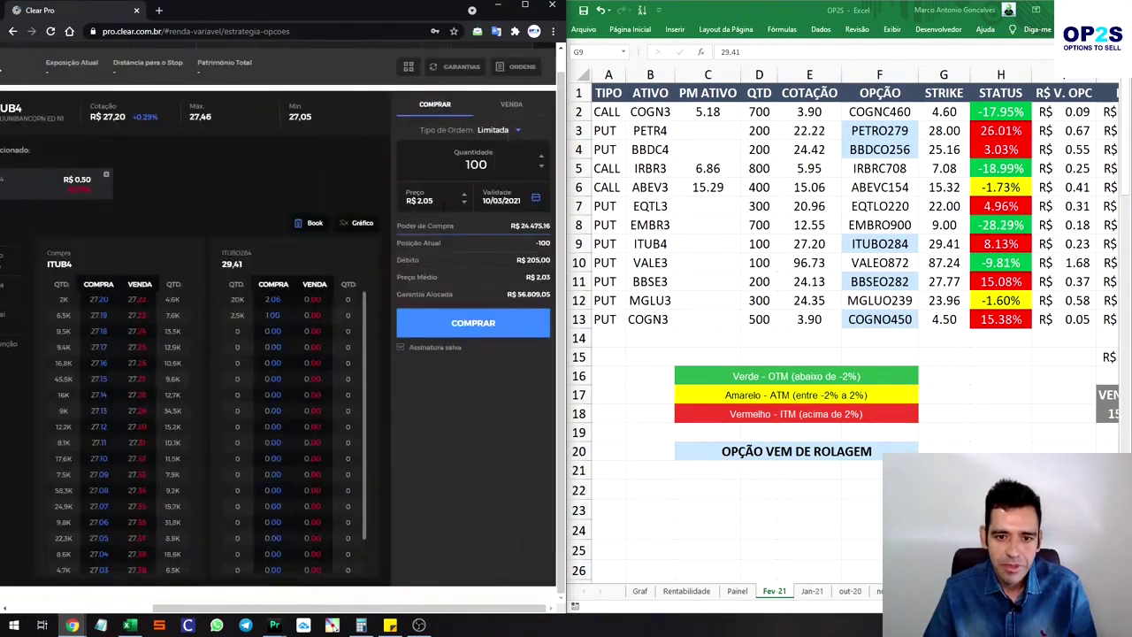
{"action": "key", "text": "ctrl+a"}
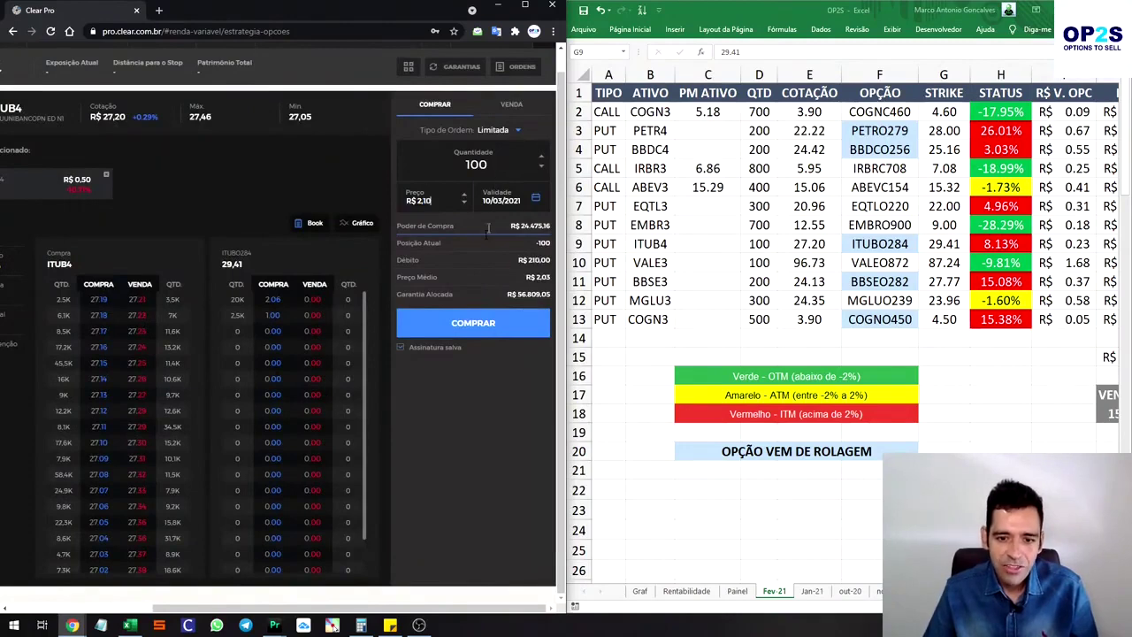
{"action": "left_click", "coordinate": [457, 321]}
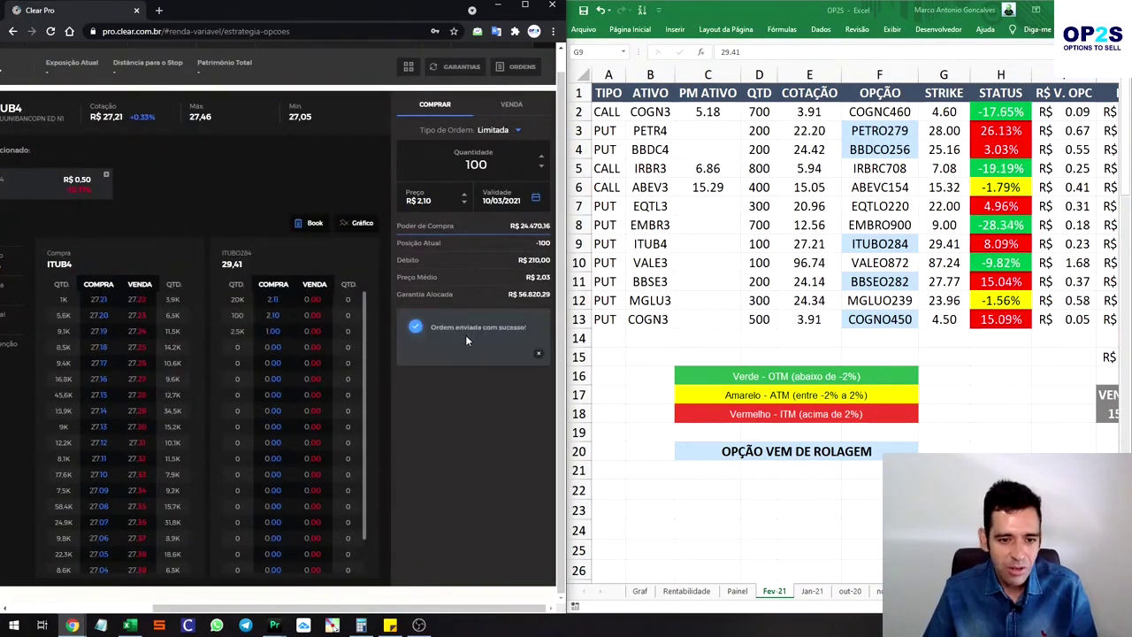
Cancel the R$ 2,10 order and resend the buy at R$ 2,15.
{"action": "left_click", "coordinate": [522, 66]}
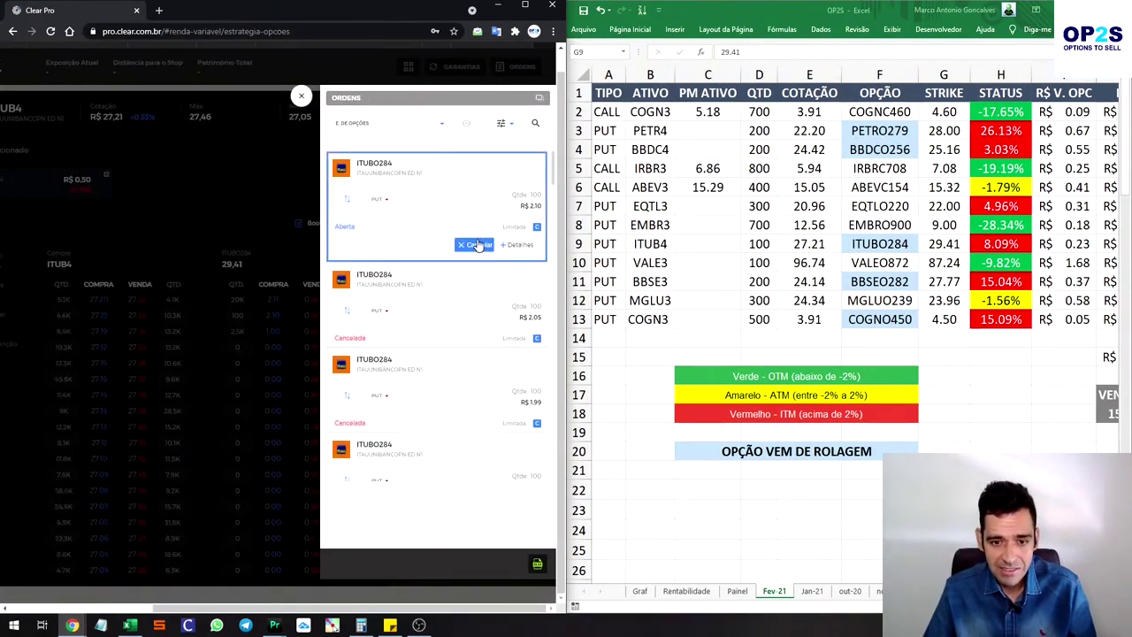
{"action": "left_click", "coordinate": [475, 245]}
{"action": "left_click", "coordinate": [302, 96]}
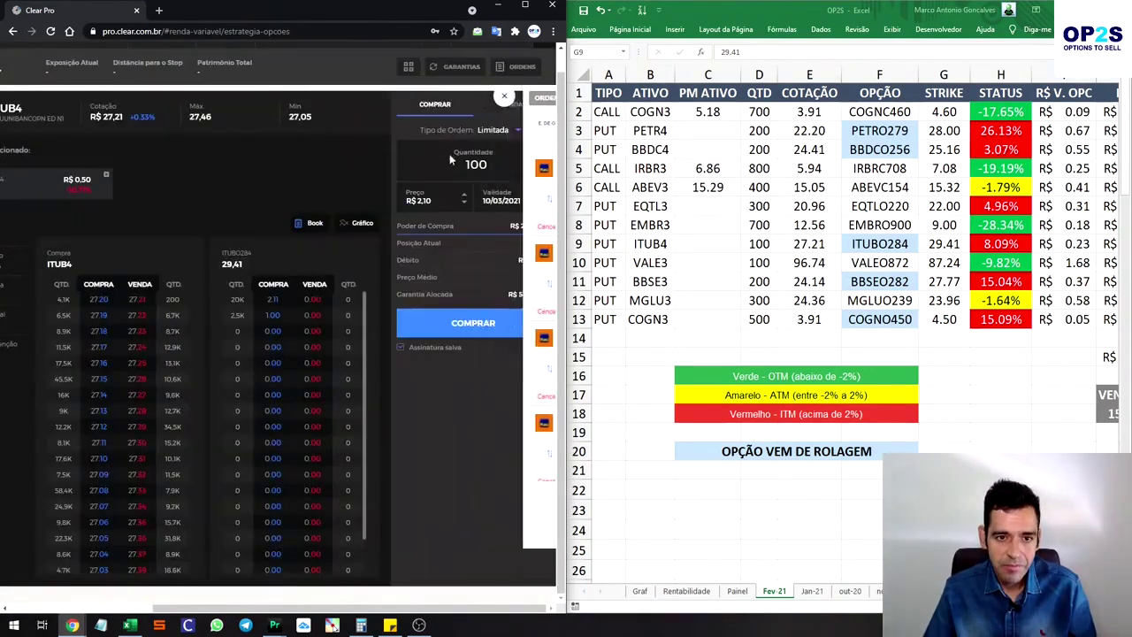
{"action": "double_click", "coordinate": [448, 200]}
{"action": "type", "text": "5"}
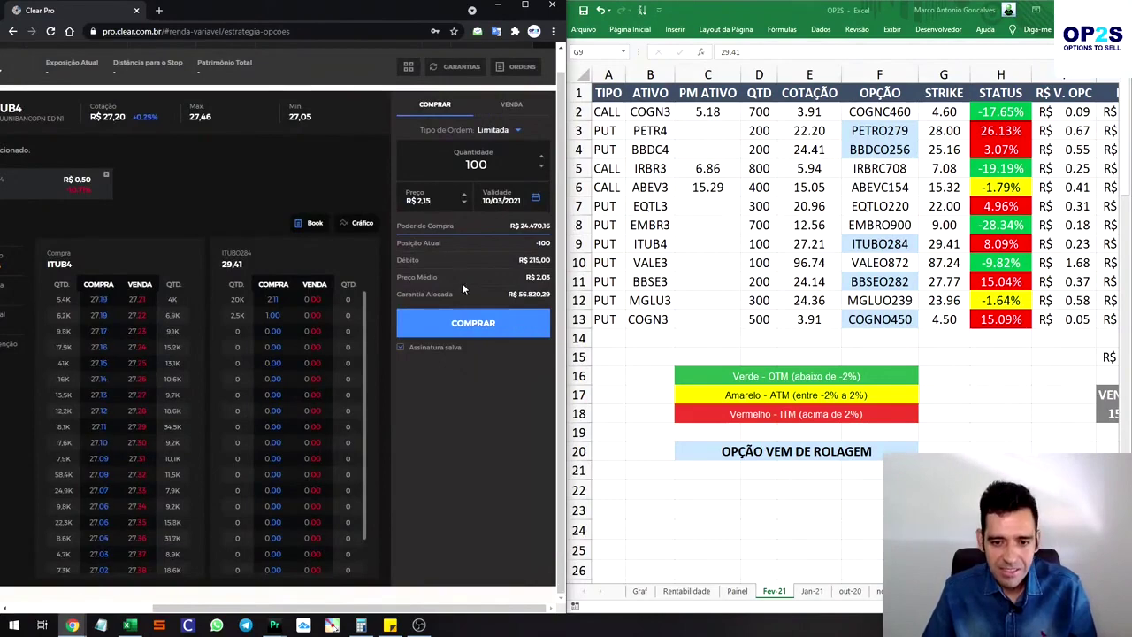
{"action": "left_click", "coordinate": [492, 319]}
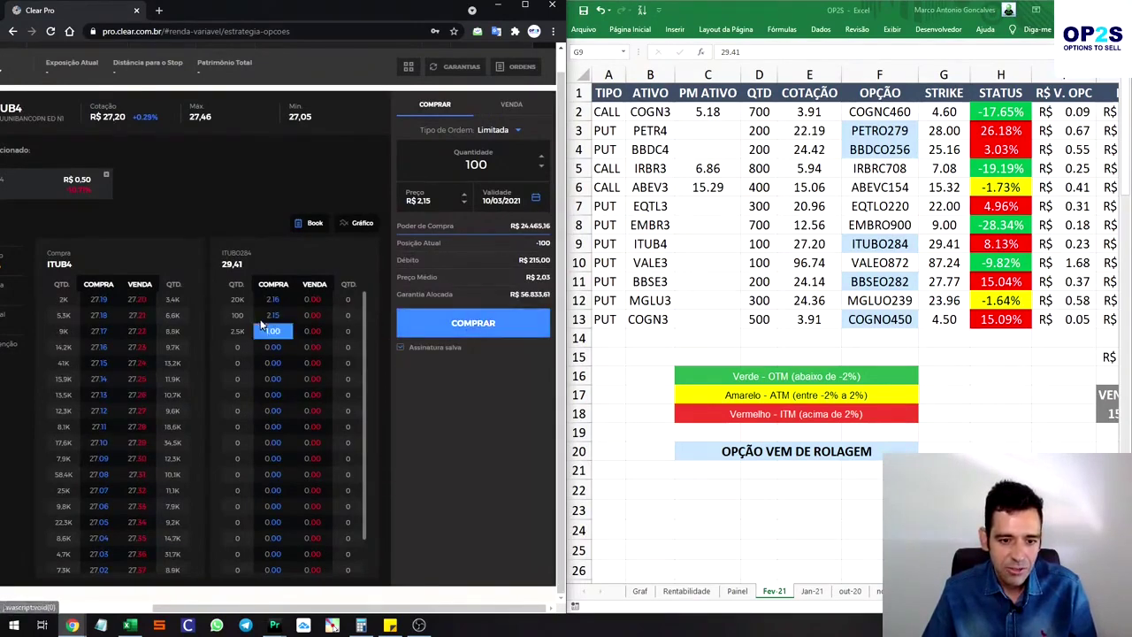
{"action": "left_click", "coordinate": [512, 105]}
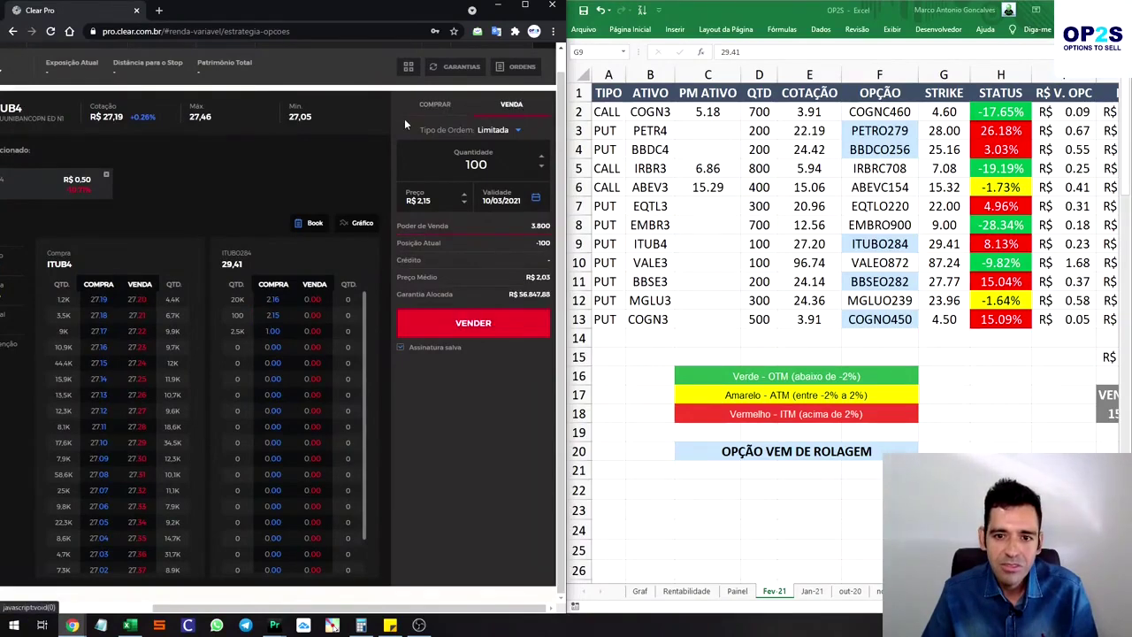
{"action": "left_click", "coordinate": [435, 108]}
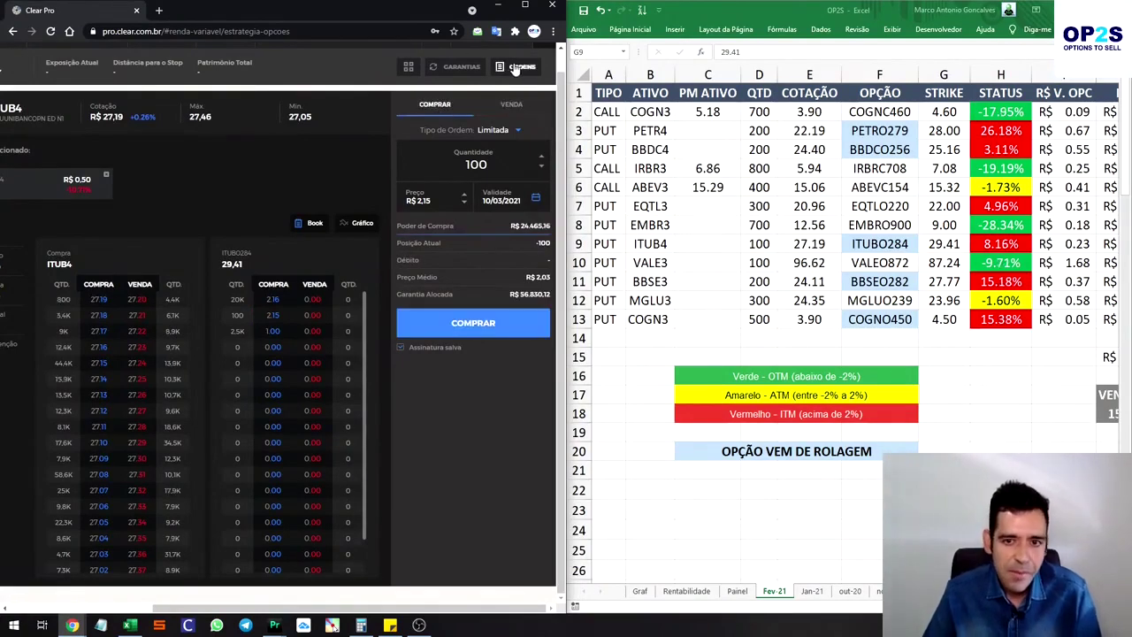
Cancel the R$ 2,15 order and rebid for ITUBO284 at R$ 2,20, then R$ 2,25.
{"action": "left_click", "coordinate": [515, 66]}
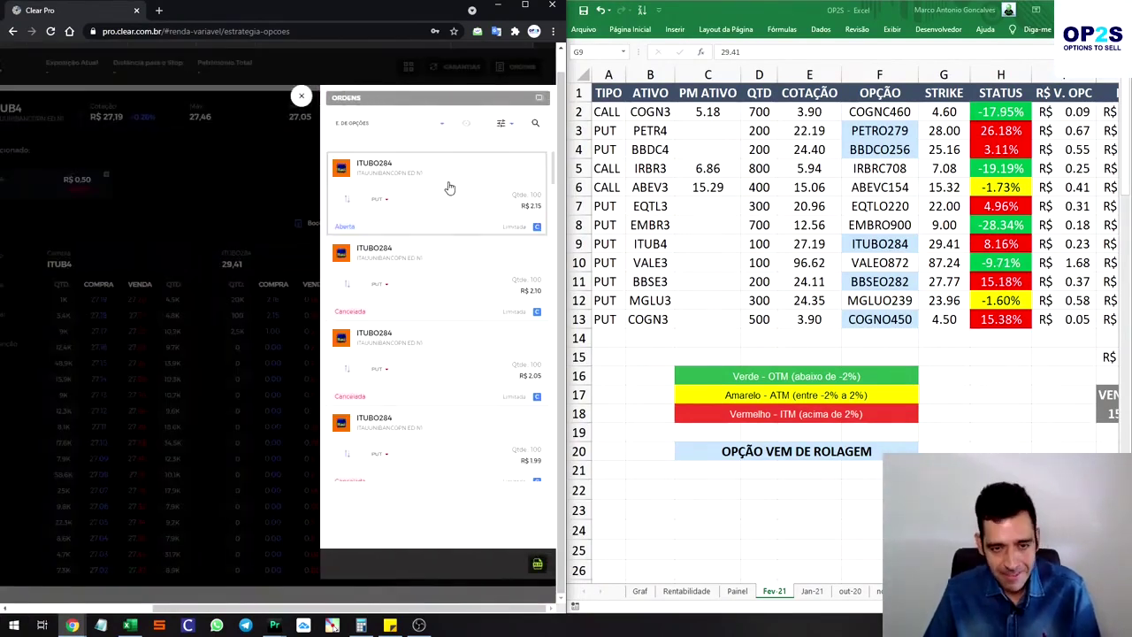
{"action": "left_click", "coordinate": [474, 246]}
{"action": "left_click", "coordinate": [303, 97]}
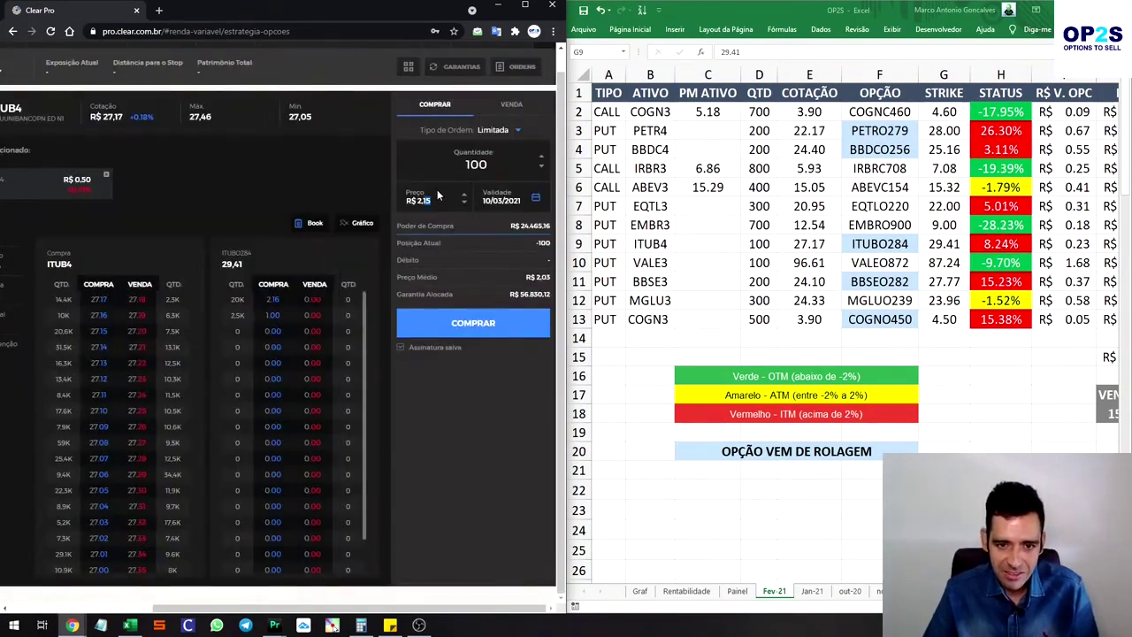
{"action": "type", "text": "20"}
{"action": "left_click", "coordinate": [484, 325]}
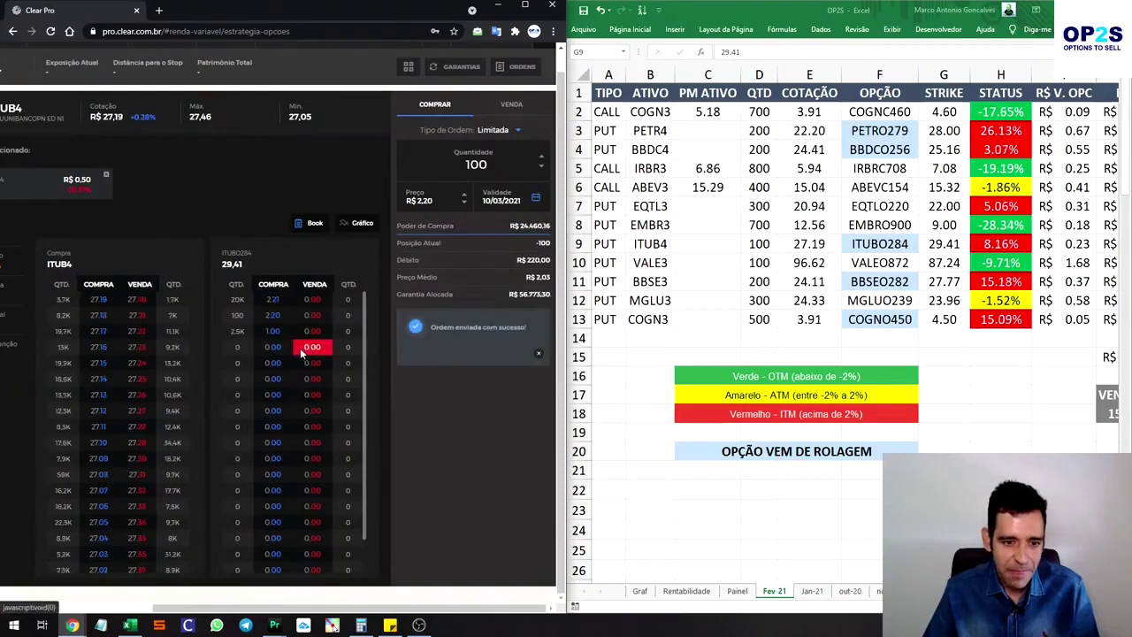
{"action": "left_click", "coordinate": [522, 67]}
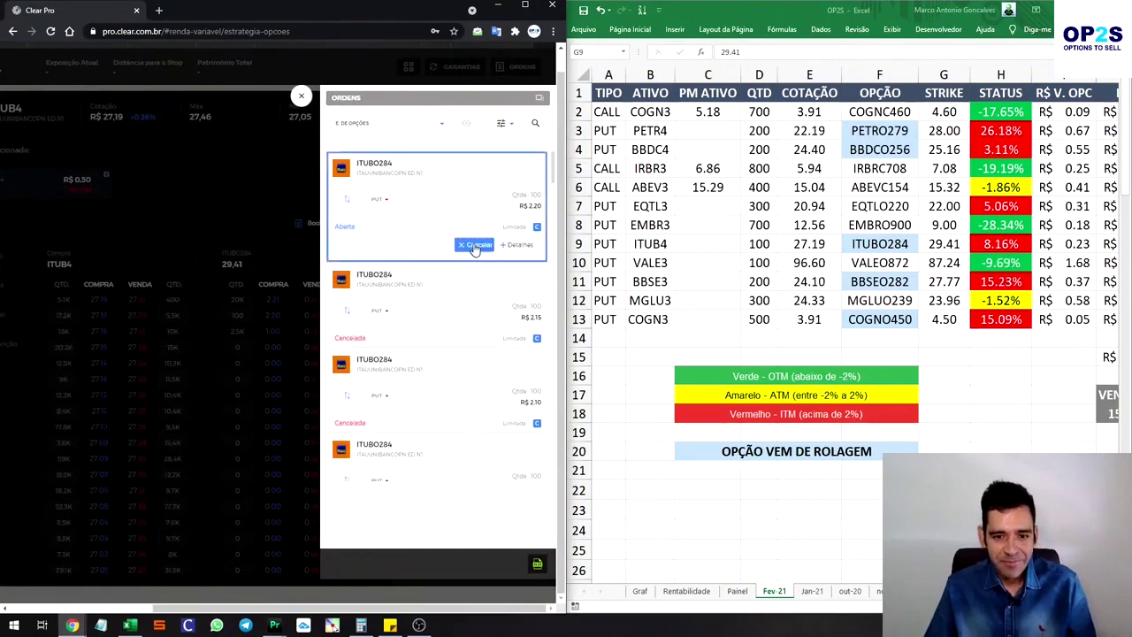
{"action": "left_click", "coordinate": [475, 247]}
{"action": "left_click", "coordinate": [300, 96]}
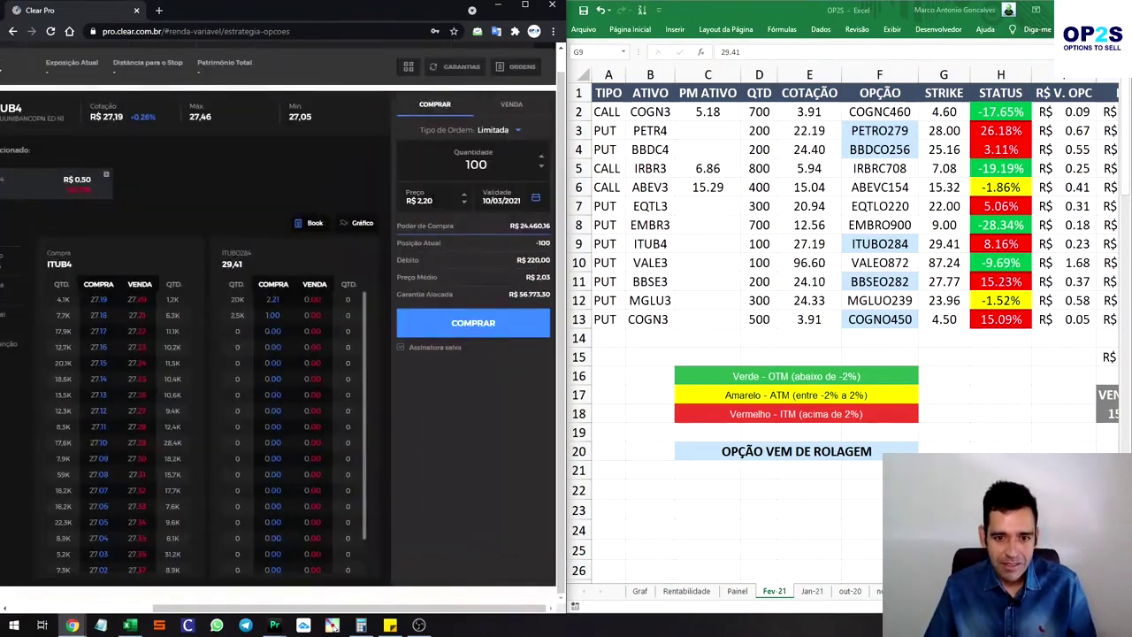
{"action": "left_click", "coordinate": [452, 324]}
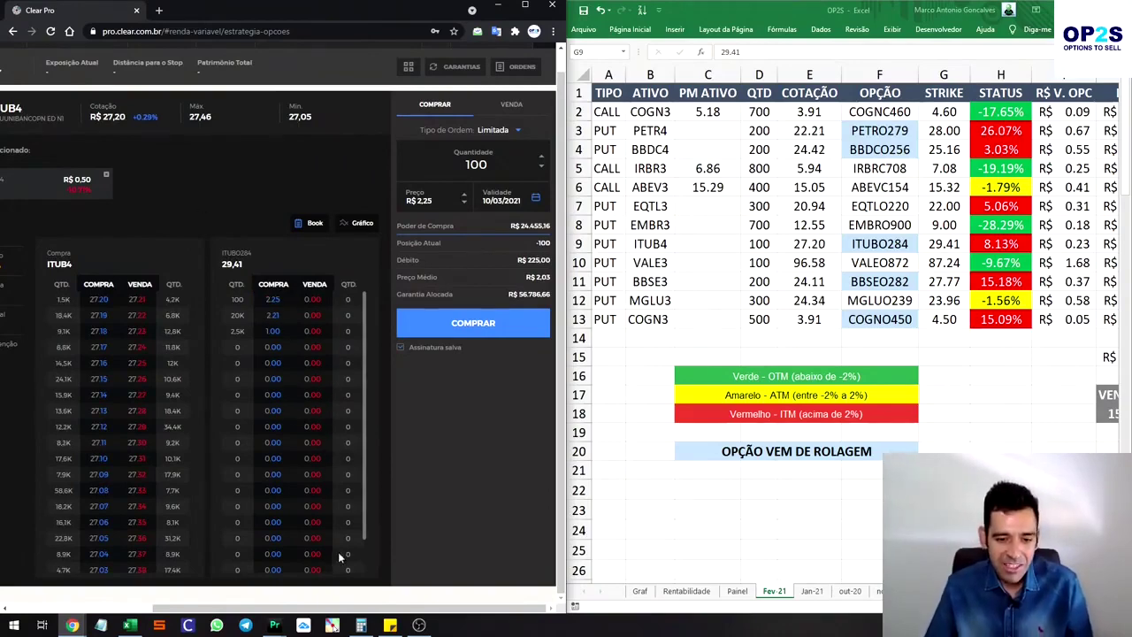
Cancel the open order, buy 100 ITUBO284 at R$ 2,30, and verify it executed.
{"action": "scroll", "coordinate": [306, 398], "scroll_direction": "up", "scroll_amount": 1}
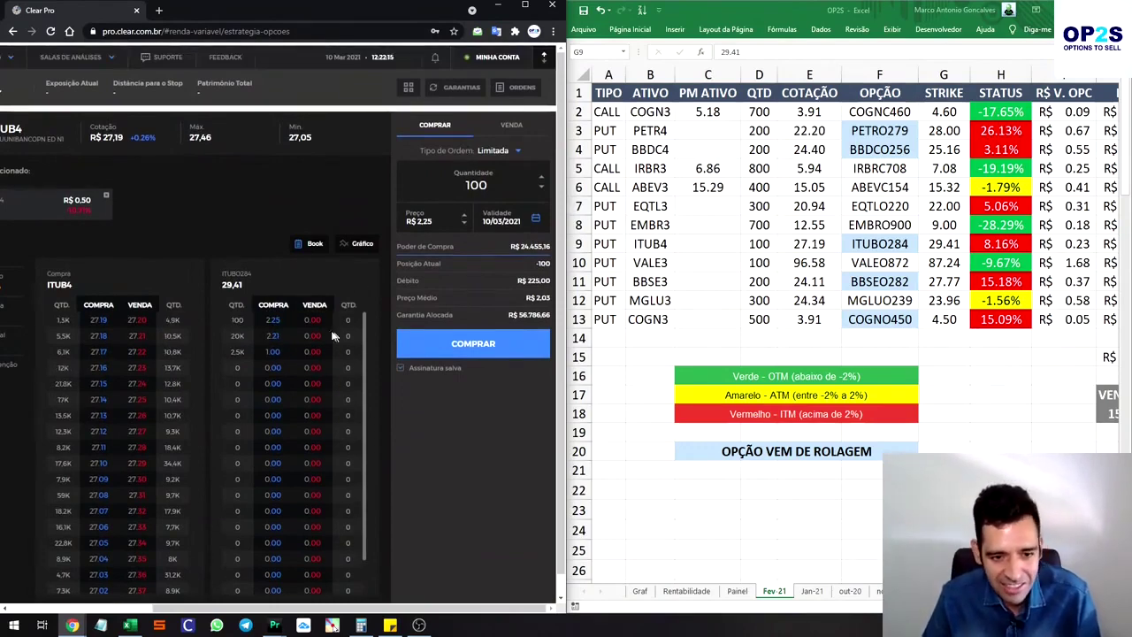
{"action": "left_click", "coordinate": [522, 89]}
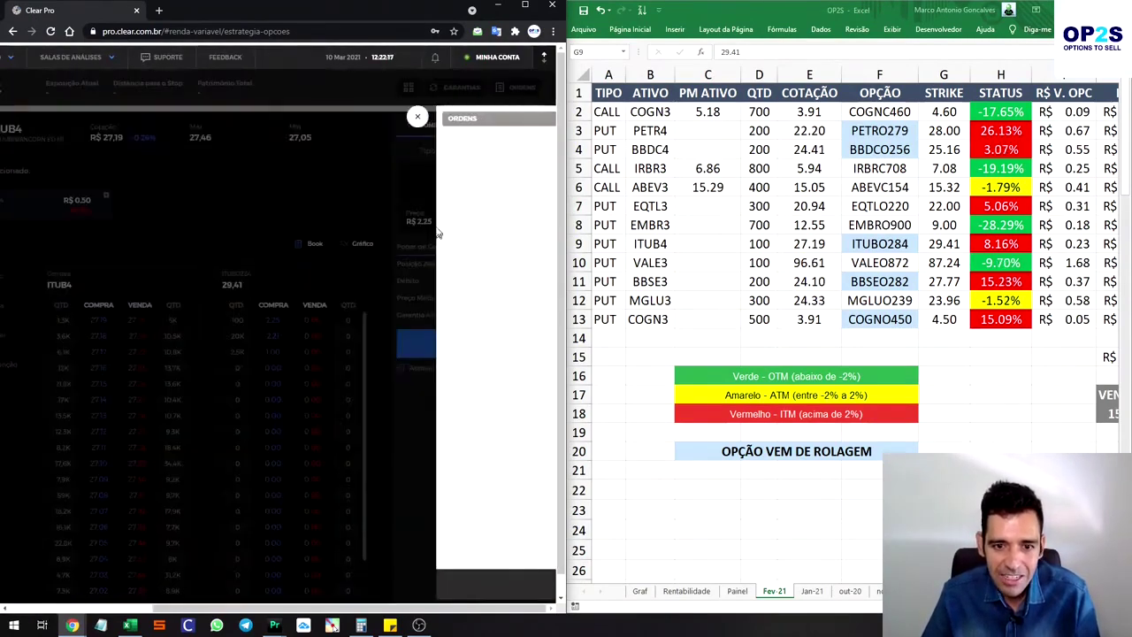
{"action": "left_click", "coordinate": [427, 217]}
{"action": "left_click", "coordinate": [472, 268]}
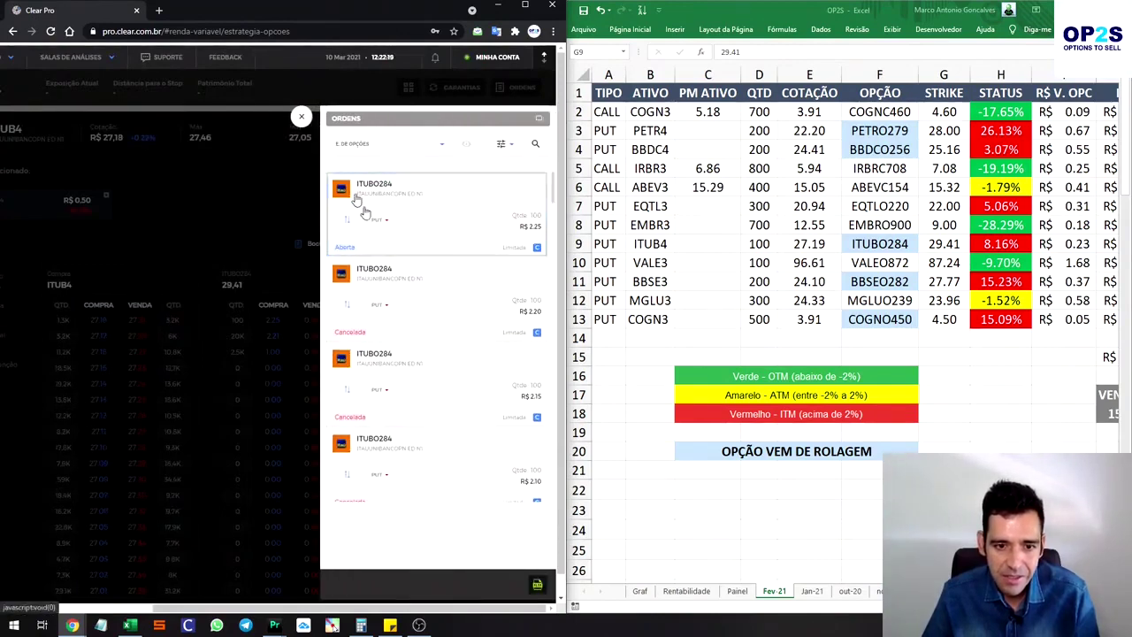
{"action": "left_click", "coordinate": [300, 116]}
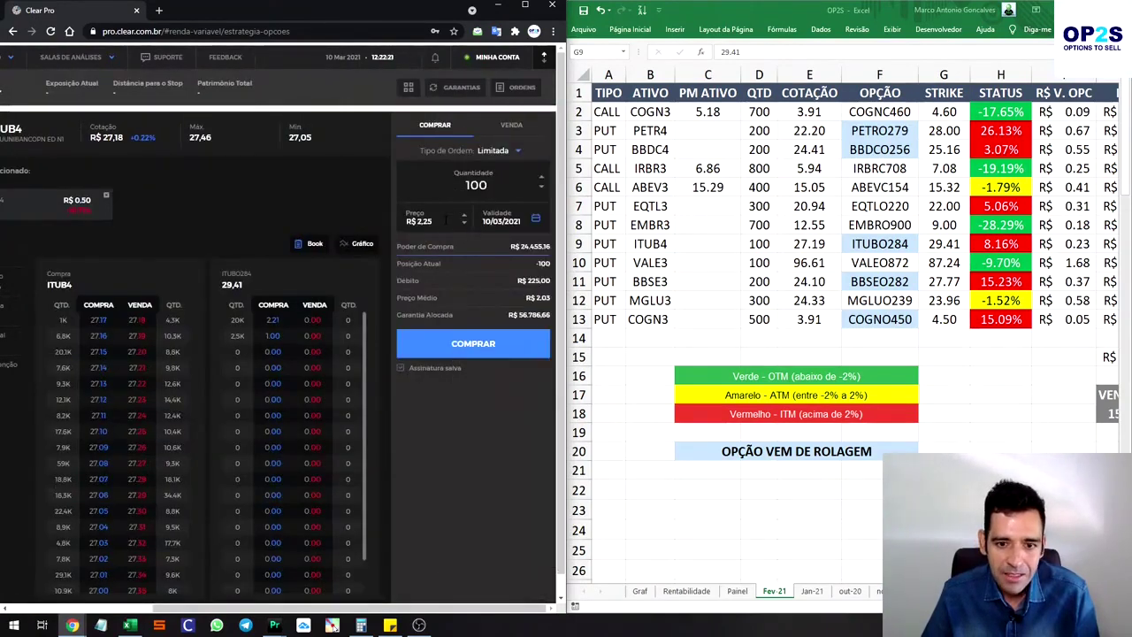
{"action": "key", "text": "BackSpace"}
{"action": "key", "text": "BackSpace"}
{"action": "type", "text": "30"}
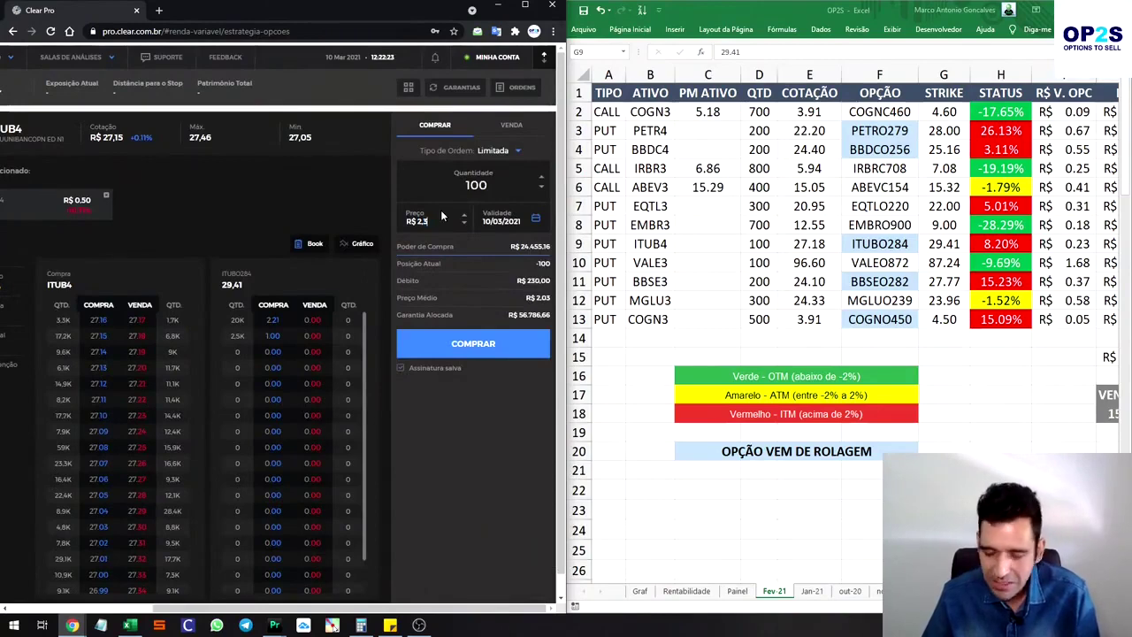
{"action": "left_click", "coordinate": [473, 349]}
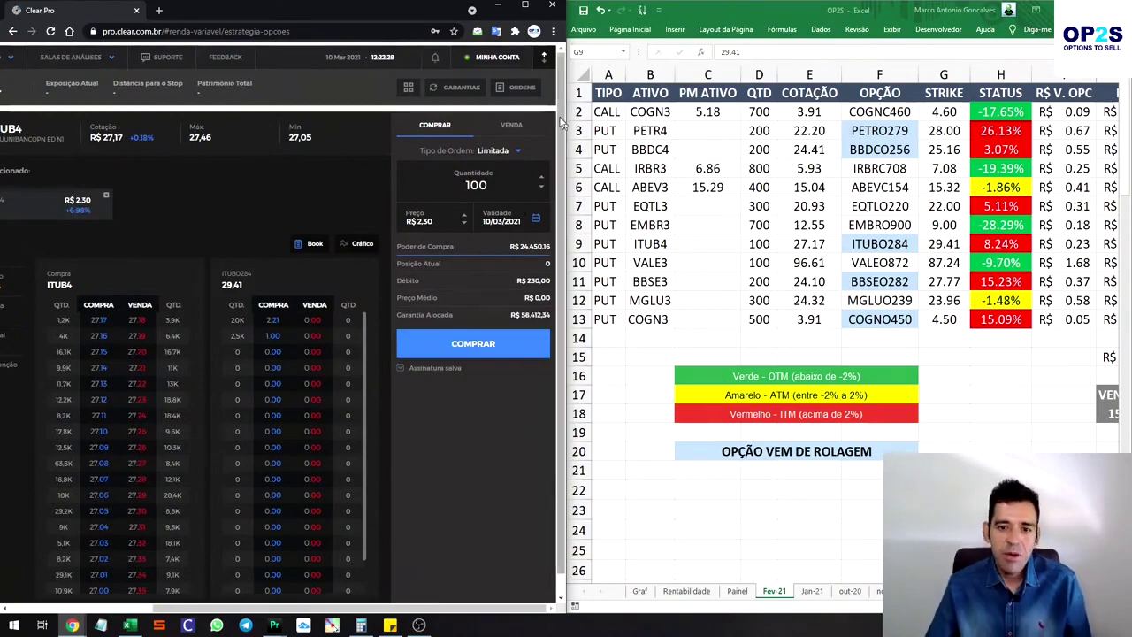
{"action": "left_click", "coordinate": [530, 90]}
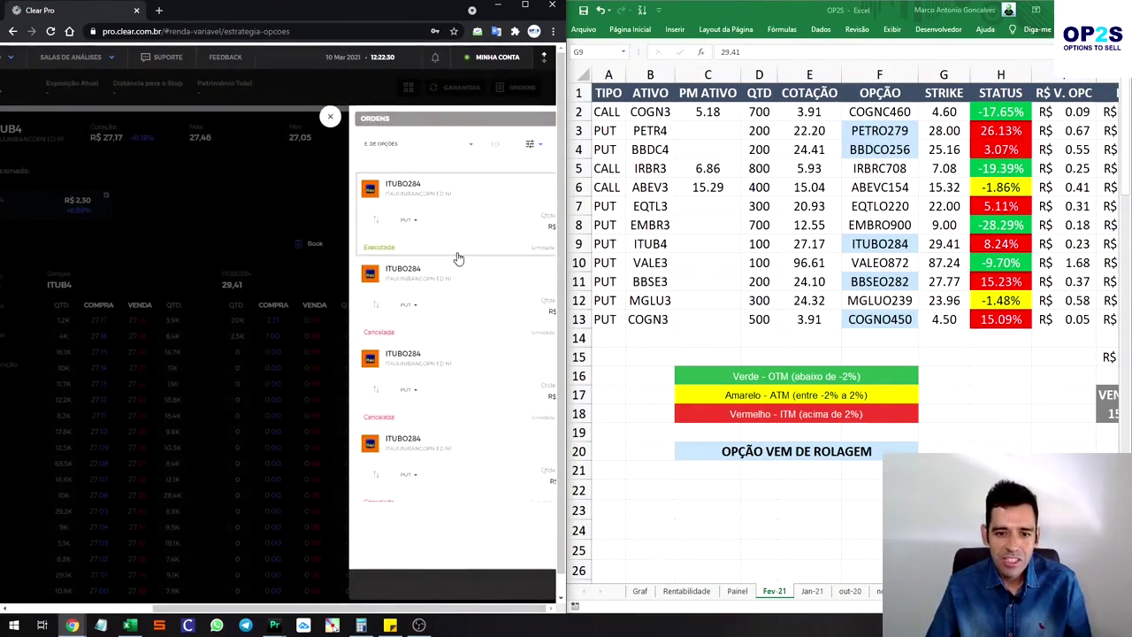
{"action": "left_click", "coordinate": [300, 115]}
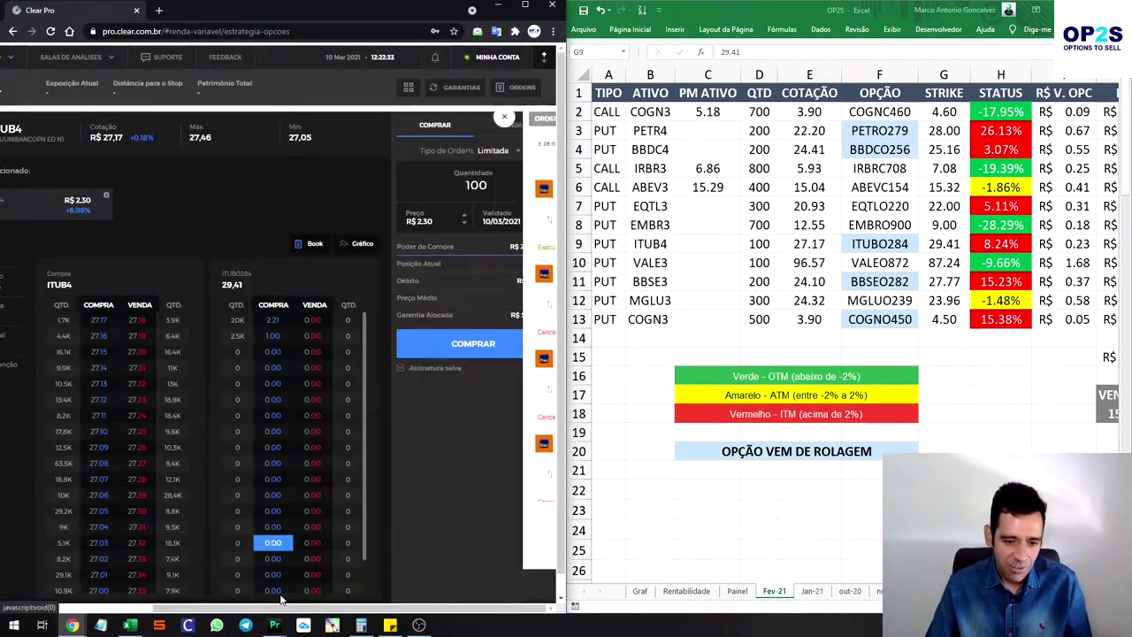
{"action": "left_click_drag", "start_coordinate": [277, 610], "coordinate": [124, 610]}
Switch to the 19 April 2021 expiry and pick ITUBP290 (strike 29.38), ticket showing 100 at R$ 2,86.
{"action": "left_click", "coordinate": [70, 288]}
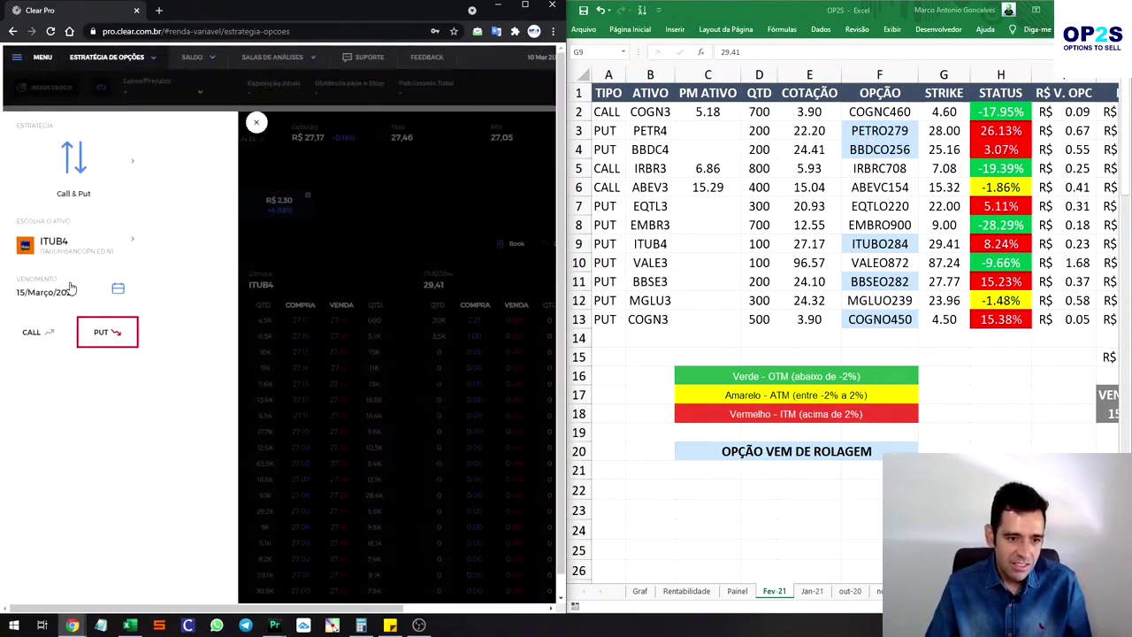
{"action": "left_click", "coordinate": [138, 324]}
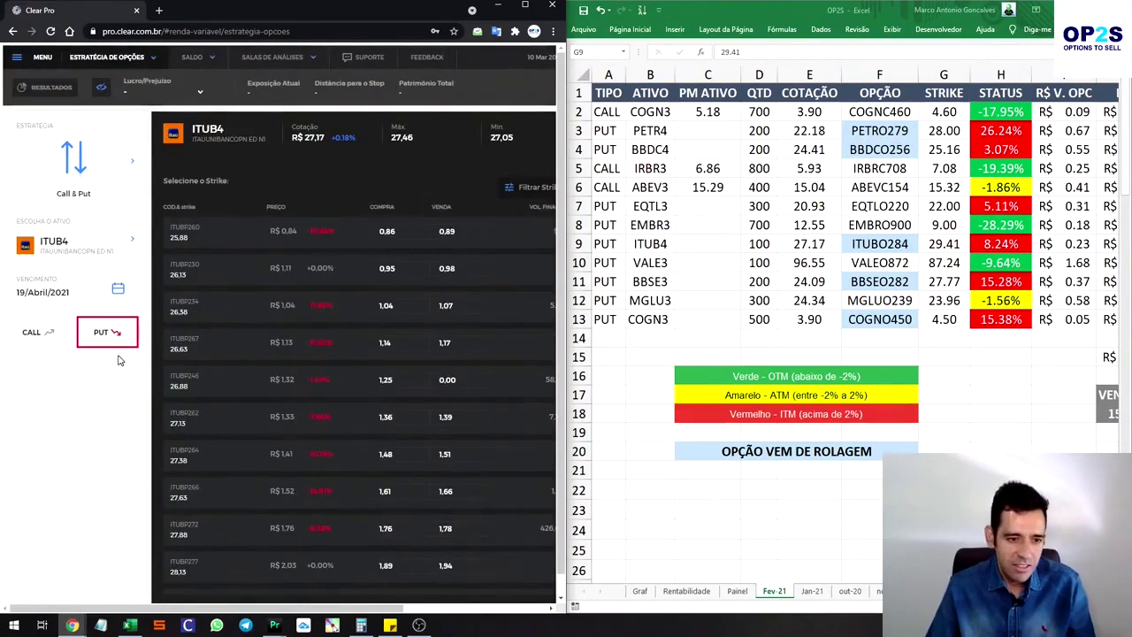
{"action": "left_click", "coordinate": [737, 591]}
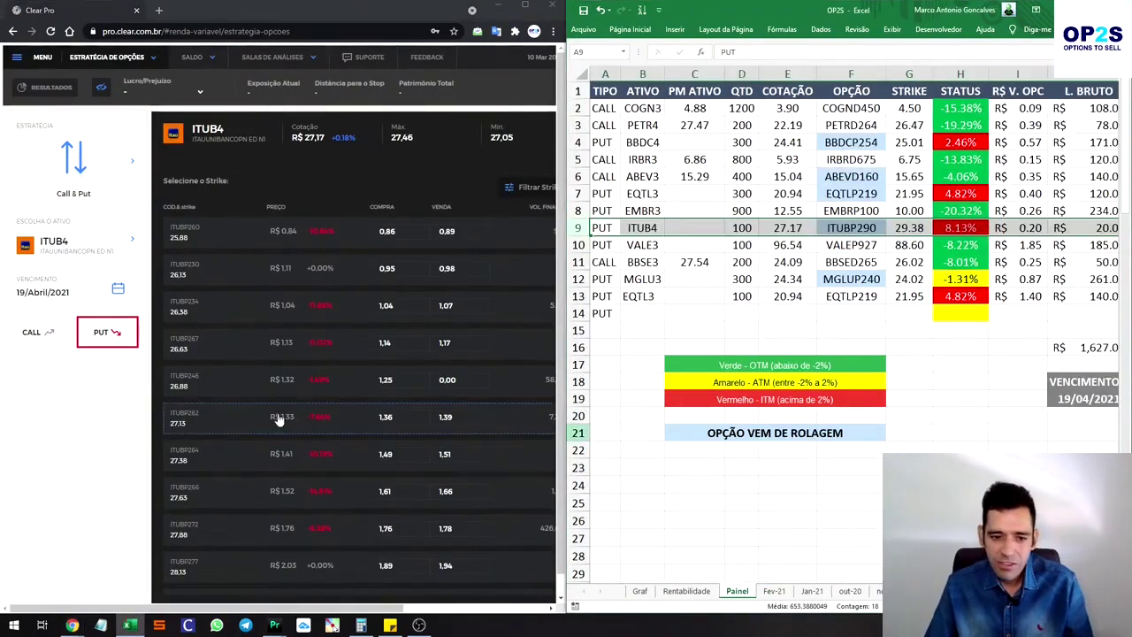
{"action": "scroll", "coordinate": [265, 416], "scroll_direction": "down", "scroll_amount": 2}
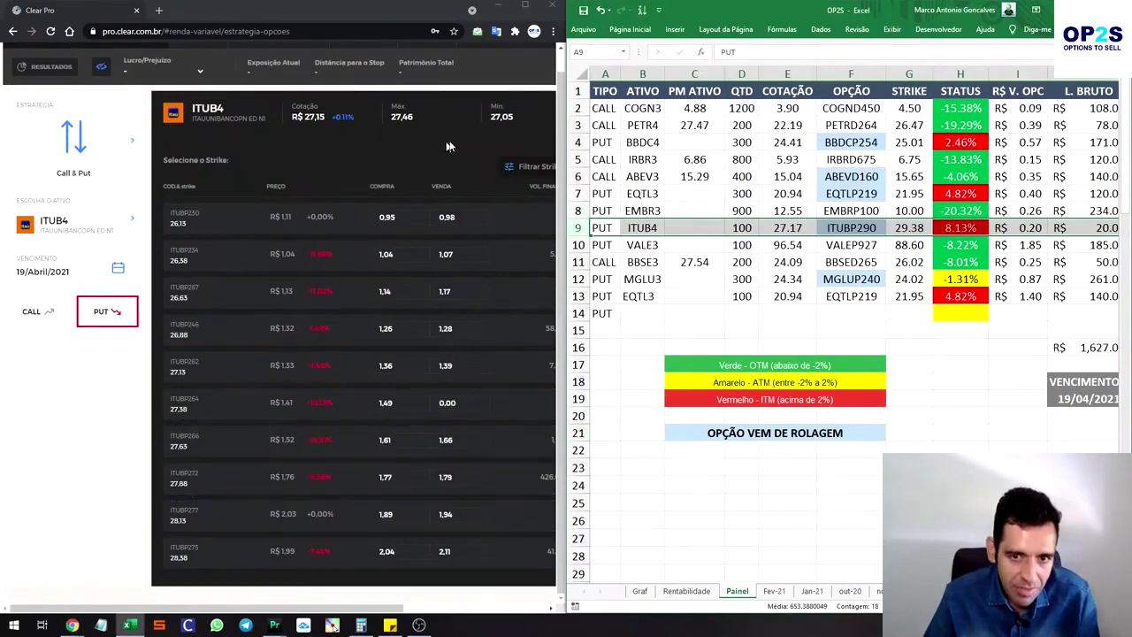
{"action": "left_click", "coordinate": [529, 167]}
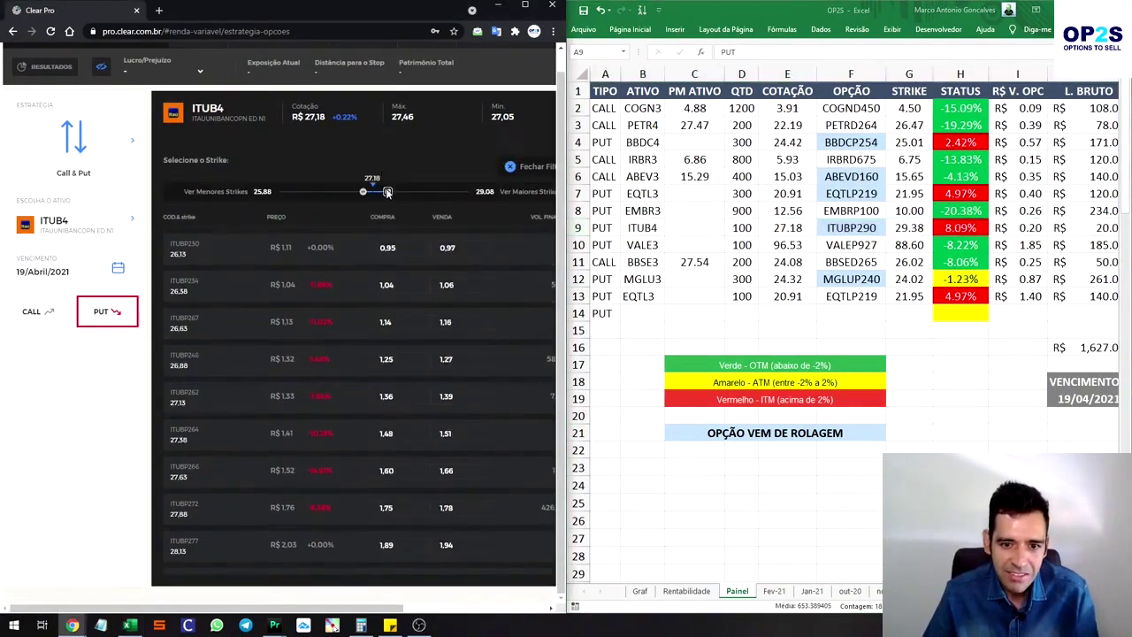
{"action": "scroll", "coordinate": [324, 336], "scroll_direction": "down", "scroll_amount": 3}
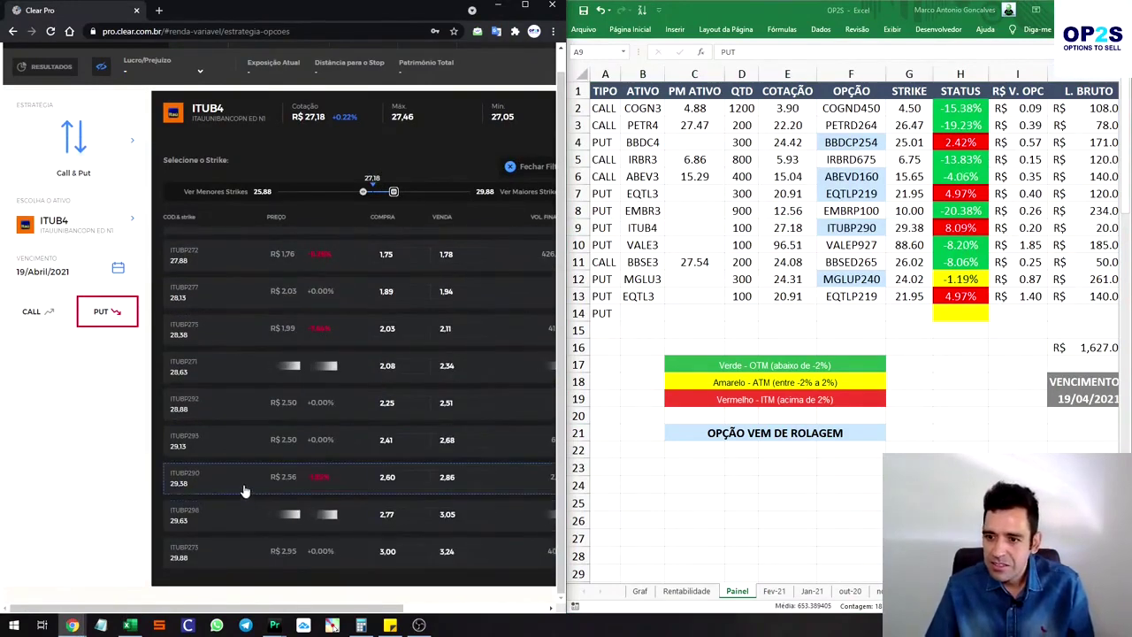
{"action": "left_click", "coordinate": [237, 482]}
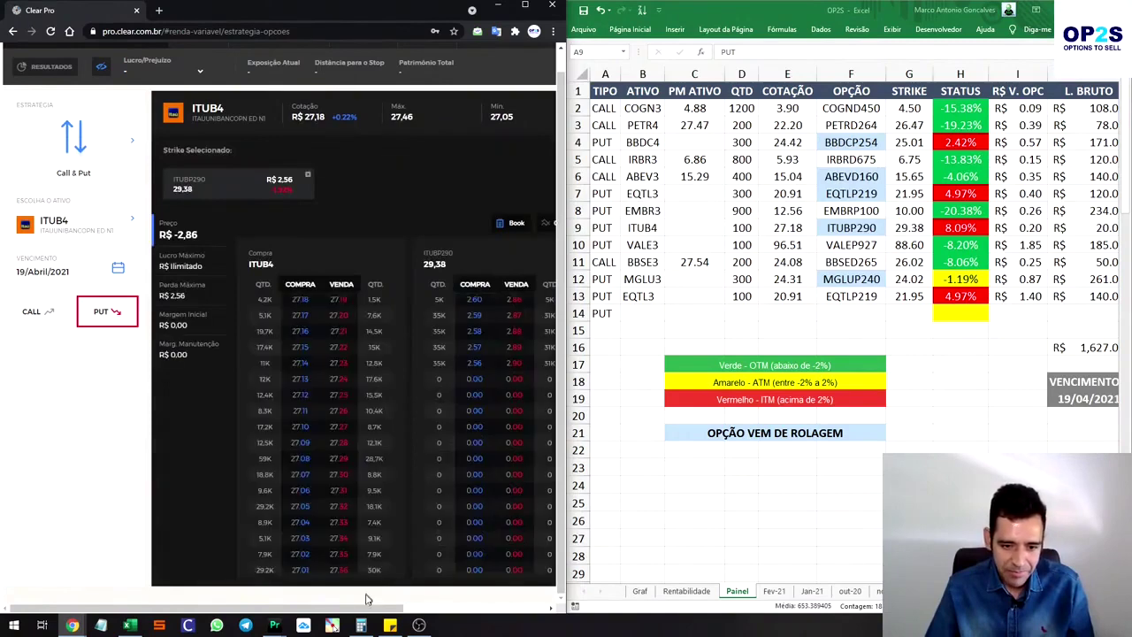
{"action": "left_click_drag", "start_coordinate": [367, 610], "coordinate": [510, 610]}
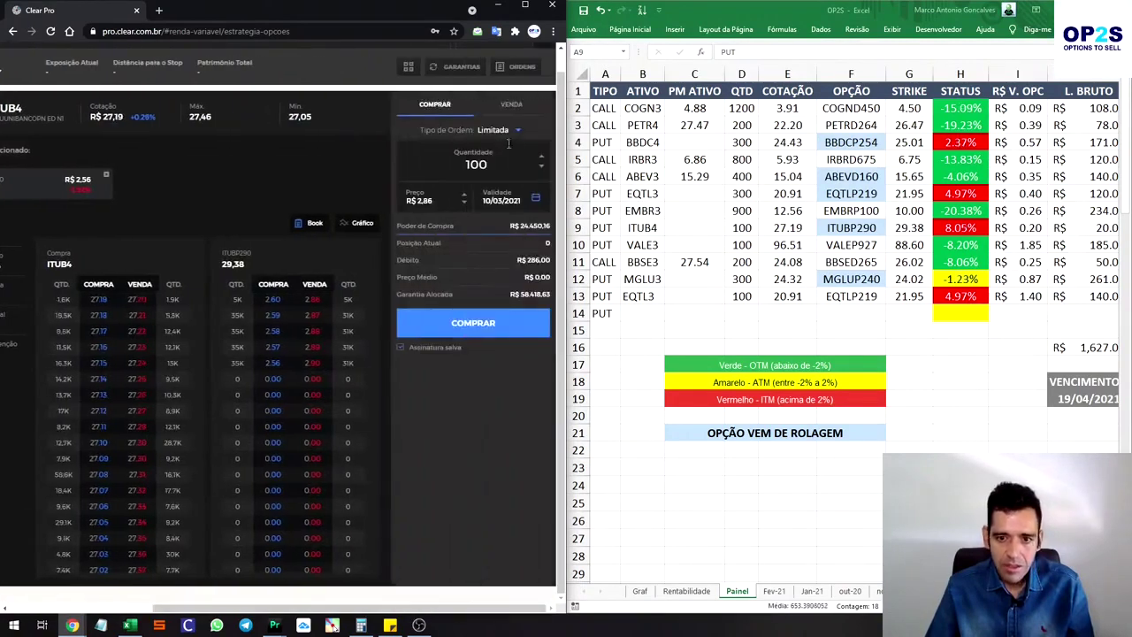
Sell 100 ITUBP290 puts at R$ 2,70, correcting from 2,74, and check the orders list.
{"action": "left_click", "coordinate": [511, 104]}
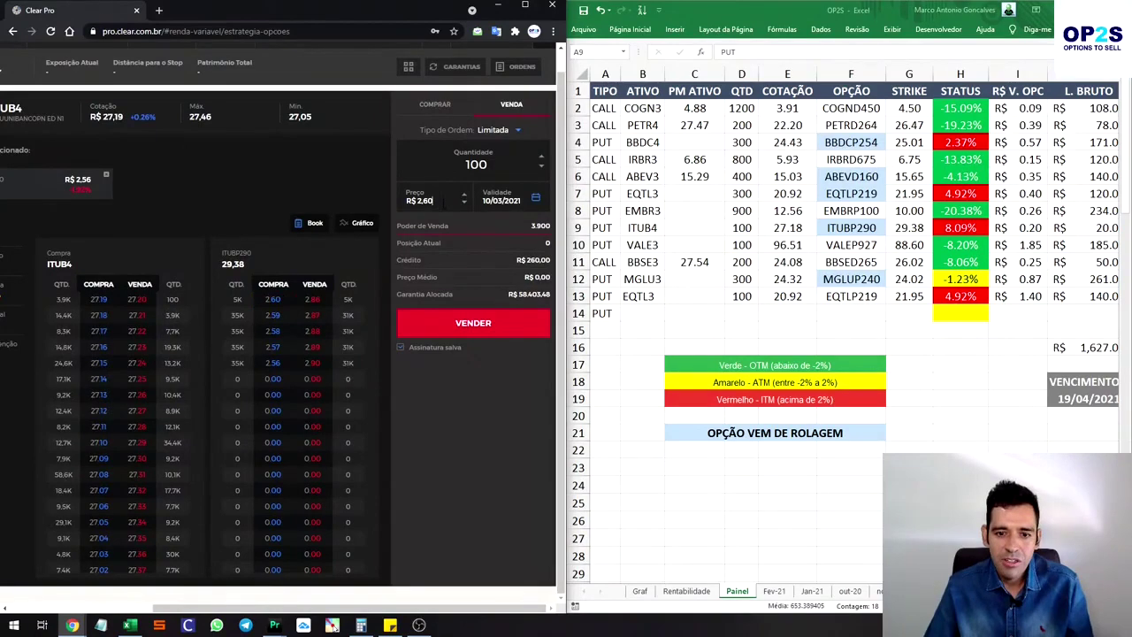
{"action": "key", "text": "BackSpace"}
{"action": "key", "text": "BackSpace"}
{"action": "type", "text": "74"}
{"action": "key", "text": "BackSpace"}
{"action": "key", "text": "BackSpace"}
{"action": "type", "text": "0"}
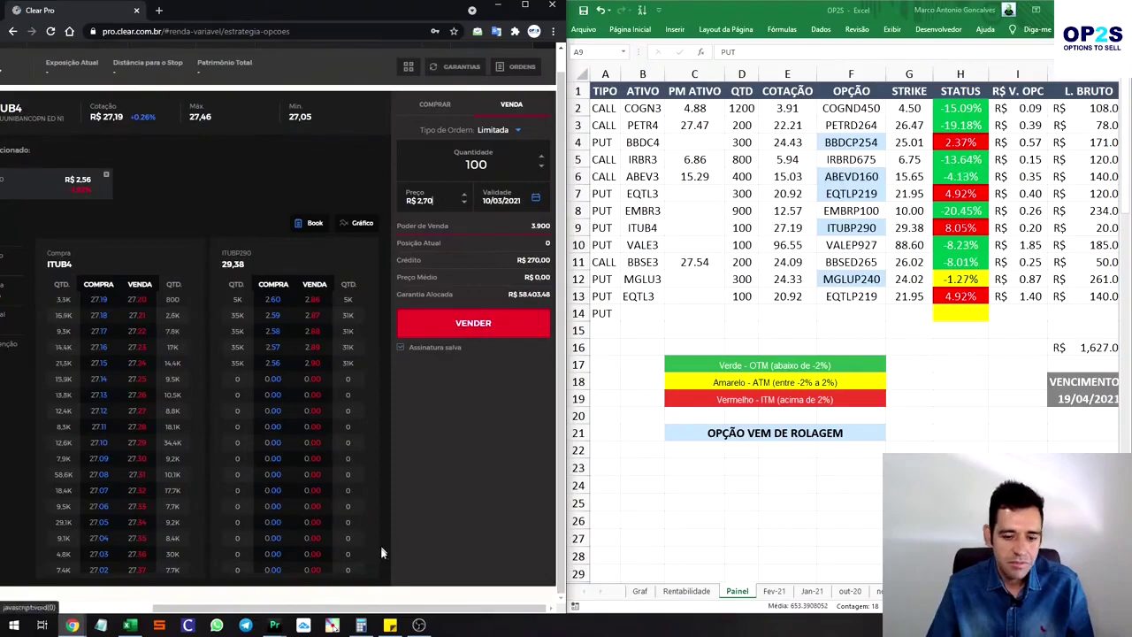
{"action": "mouse_move", "coordinate": [379, 609]}
{"action": "left_mouse_down"}
{"action": "mouse_move", "coordinate": [331, 608]}
{"action": "mouse_move", "coordinate": [382, 608]}
{"action": "left_mouse_up"}
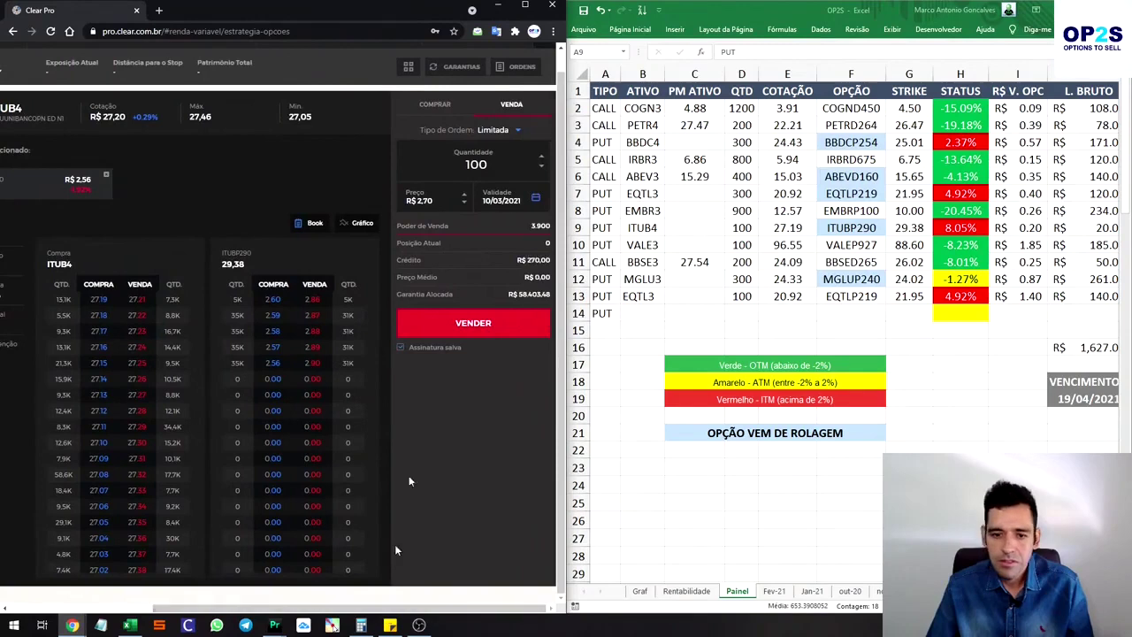
{"action": "left_click", "coordinate": [460, 325]}
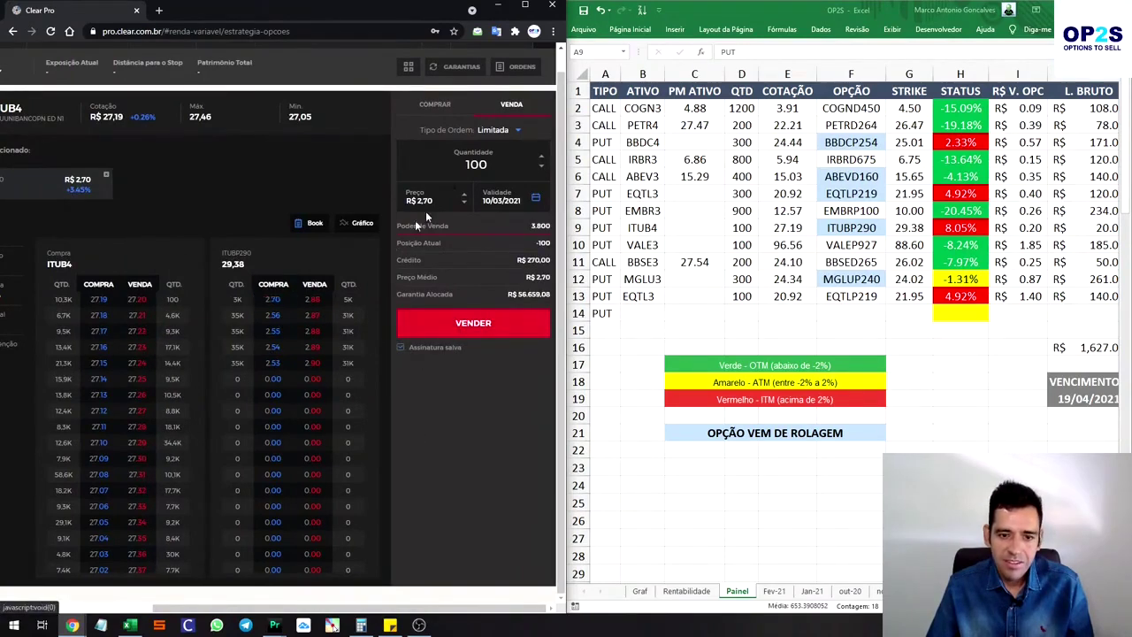
{"action": "left_click", "coordinate": [522, 68]}
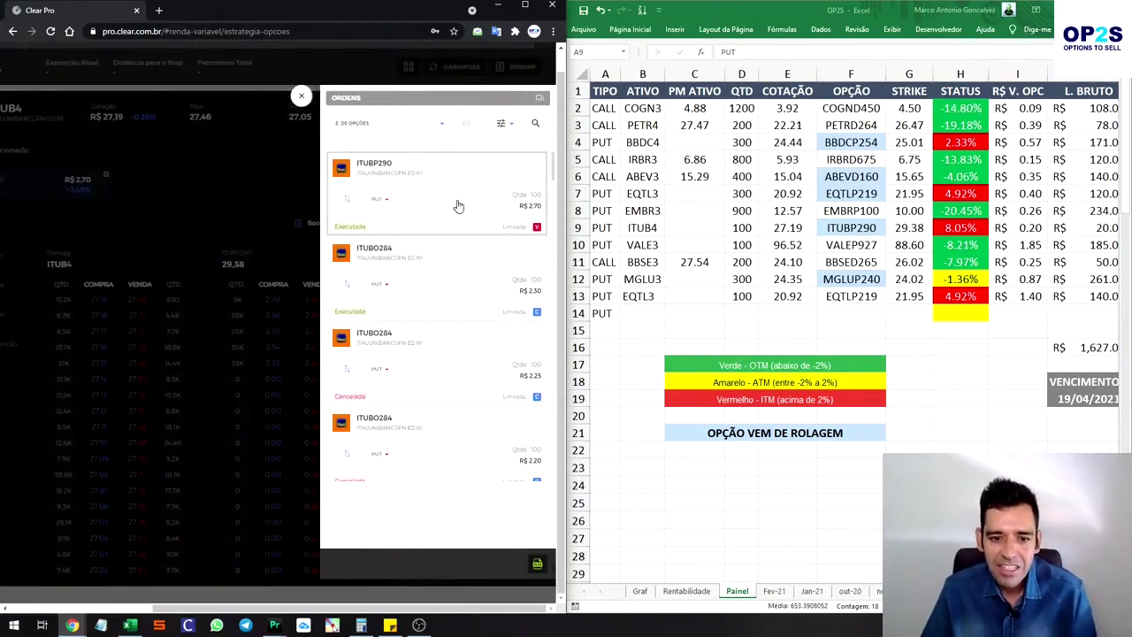
Compute the roll premium 2.7 - 2.3 = 0.4 in Calculator.
{"action": "left_click", "coordinate": [361, 624]}
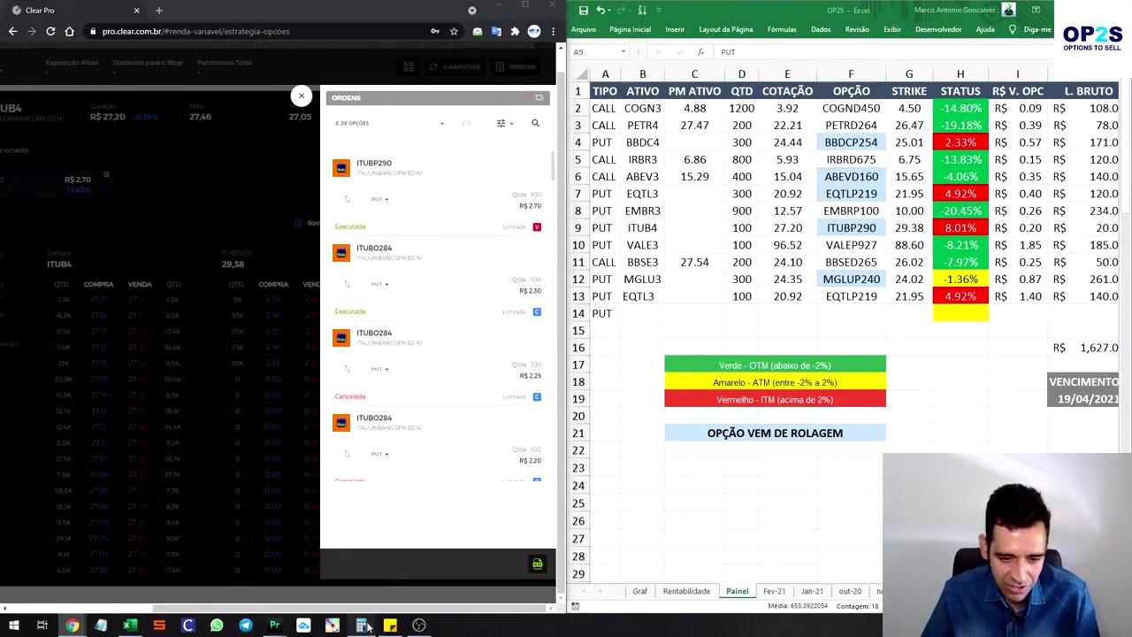
{"action": "key", "text": "Escape"}
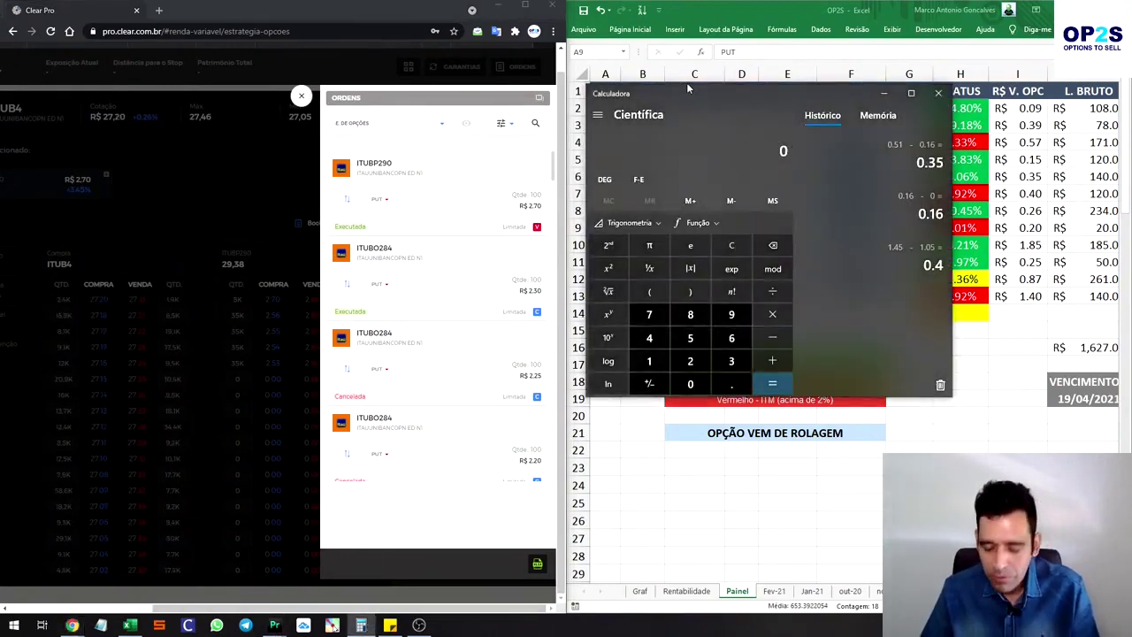
{"action": "type", "text": "2.7 - 2."}
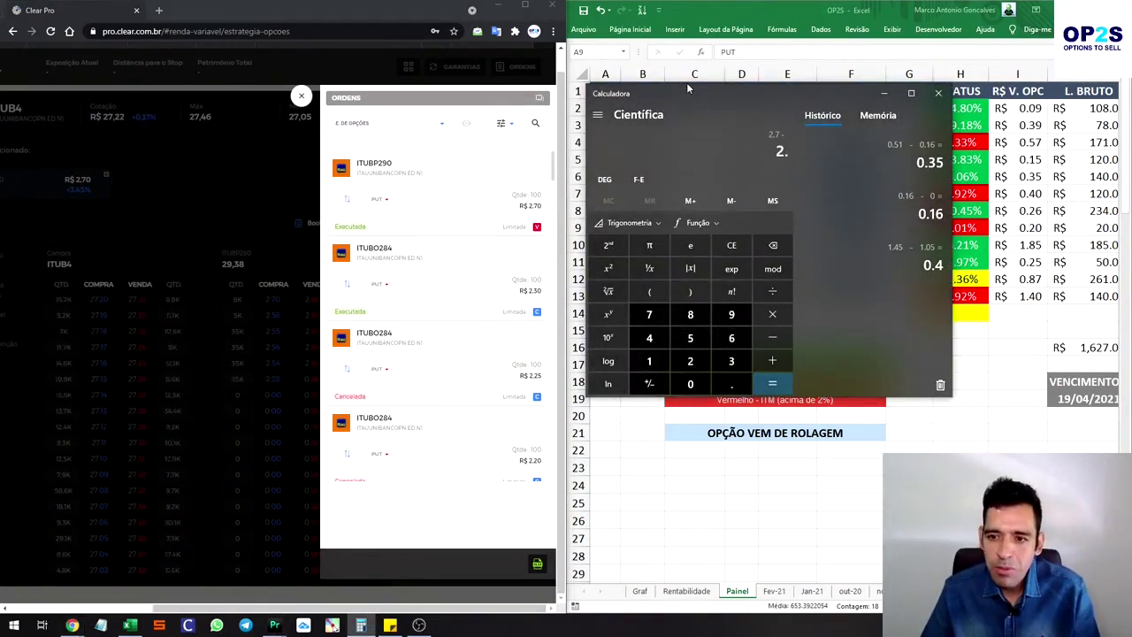
{"action": "type", "text": "3"}
{"action": "key", "text": "Return"}
Enter 0.40 as ITUB4's premium in cell I9 of the Painel sheet.
{"action": "left_click", "coordinate": [865, 10]}
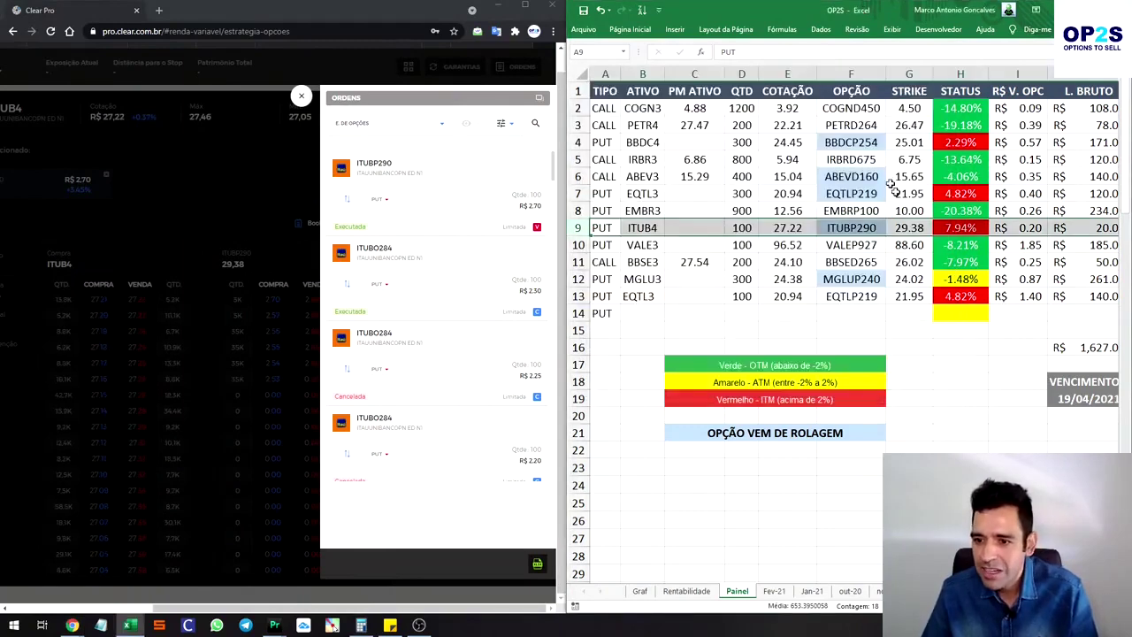
{"action": "left_click", "coordinate": [1033, 232]}
{"action": "type", "text": "0.40"}
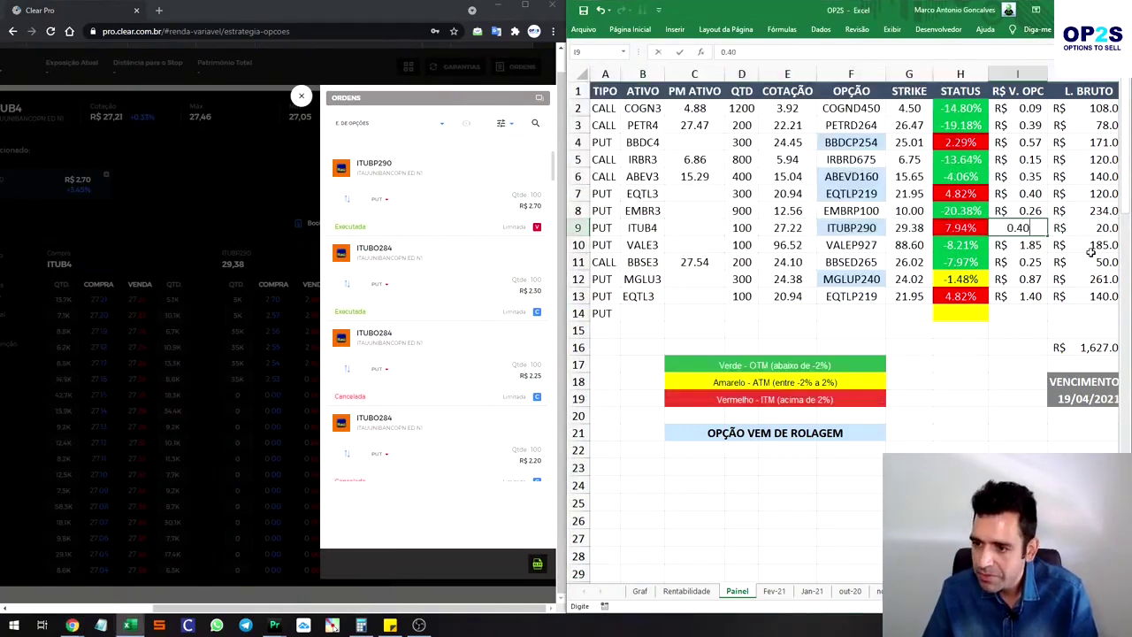
{"action": "key", "text": "Return"}
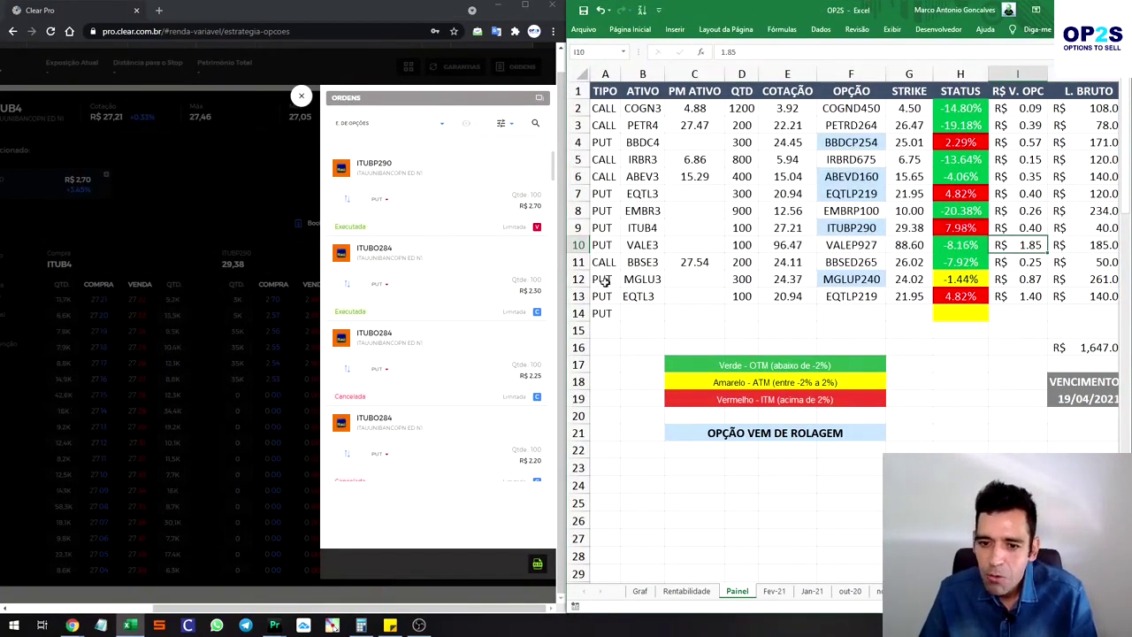
{"action": "left_click", "coordinate": [578, 278]}
{"action": "left_click", "coordinate": [294, 98]}
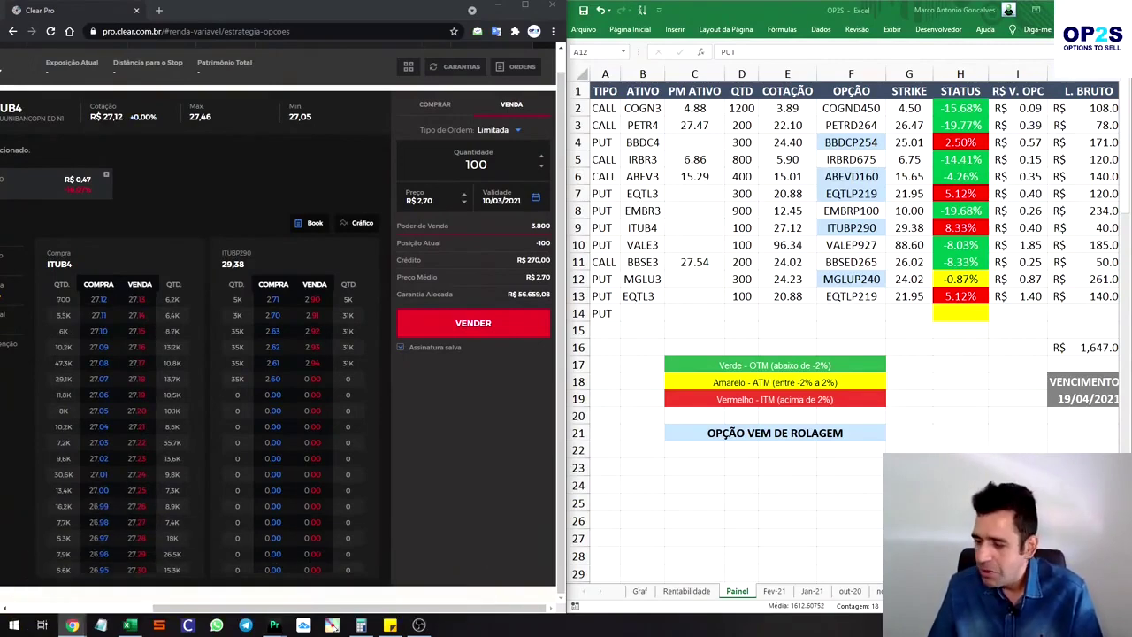
{"action": "left_click", "coordinate": [701, 282]}
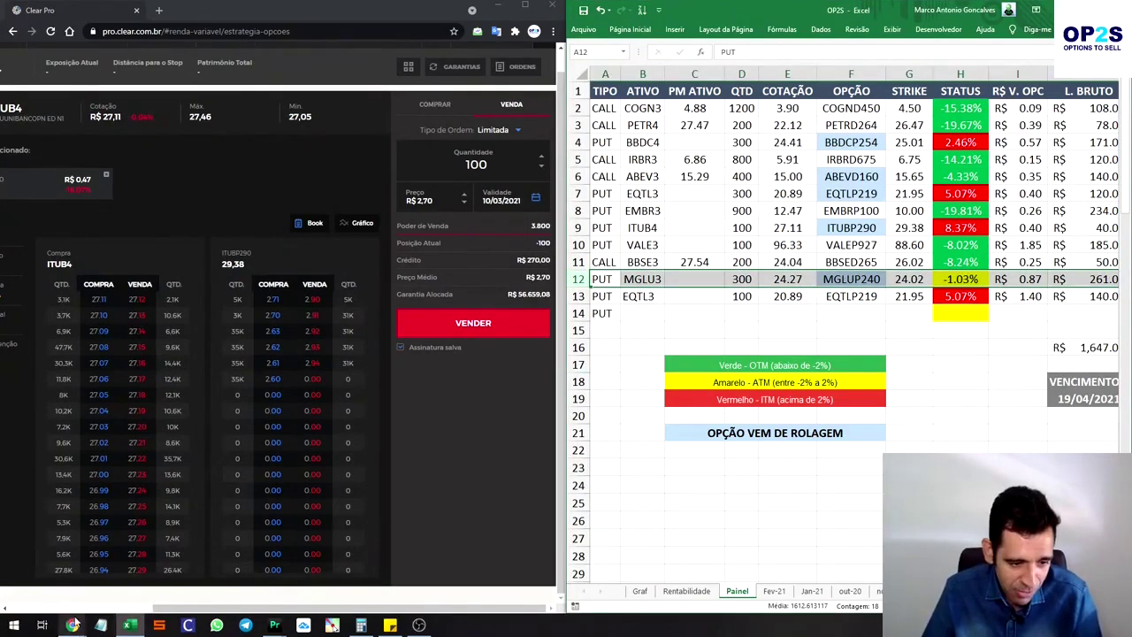
{"action": "left_click", "coordinate": [49, 565]}
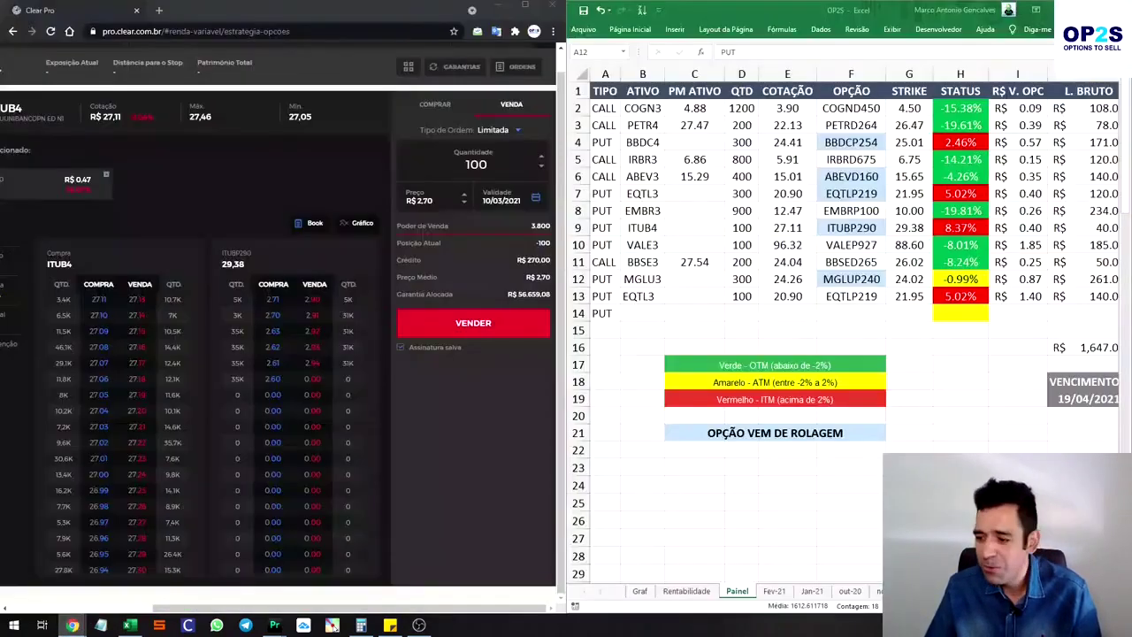
{"action": "left_click", "coordinate": [793, 458]}
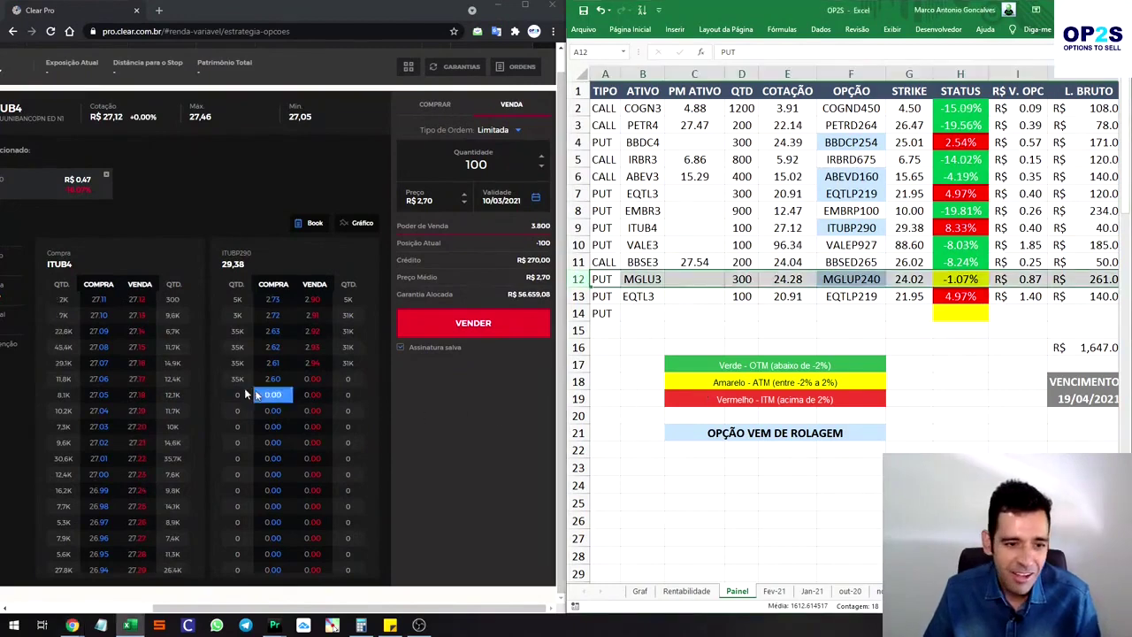
In Clear Pro, choose MGLU3 as the underlying with the 15 March 2021 expiry.
{"action": "left_click", "coordinate": [73, 624]}
{"action": "left_click", "coordinate": [102, 609]}
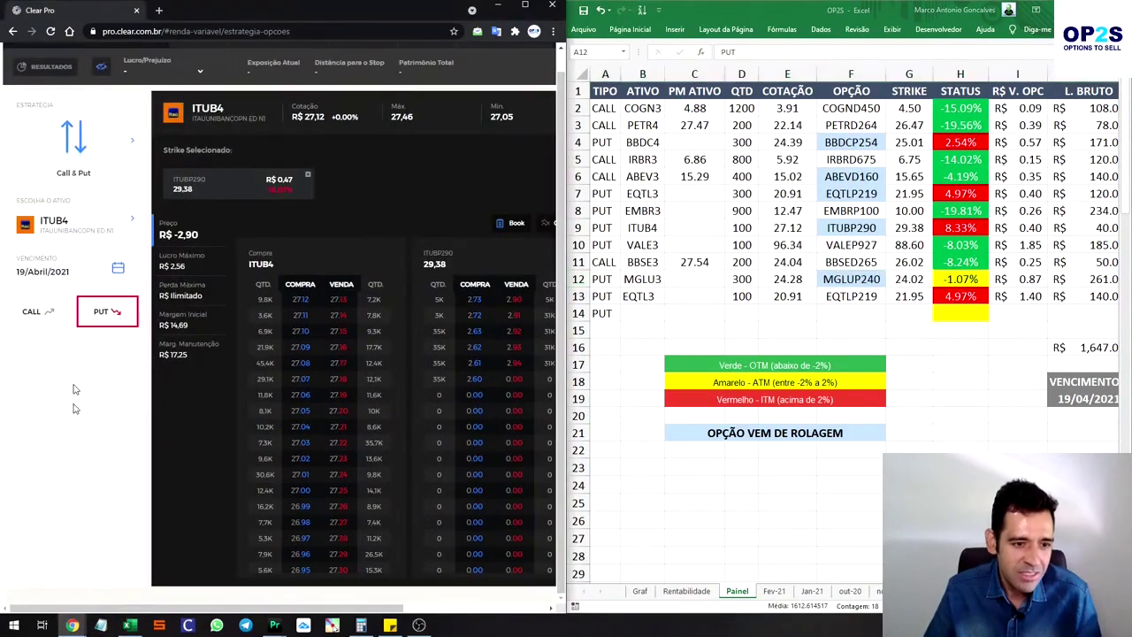
{"action": "left_click", "coordinate": [78, 237]}
{"action": "type", "text": "MGLU"}
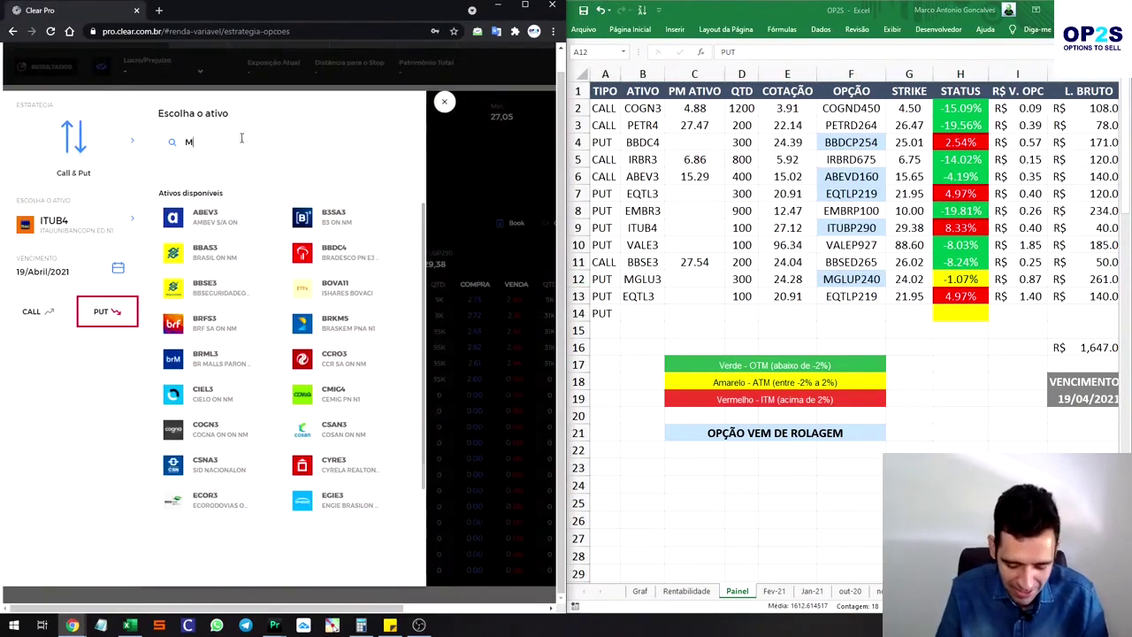
{"action": "left_click", "coordinate": [201, 235]}
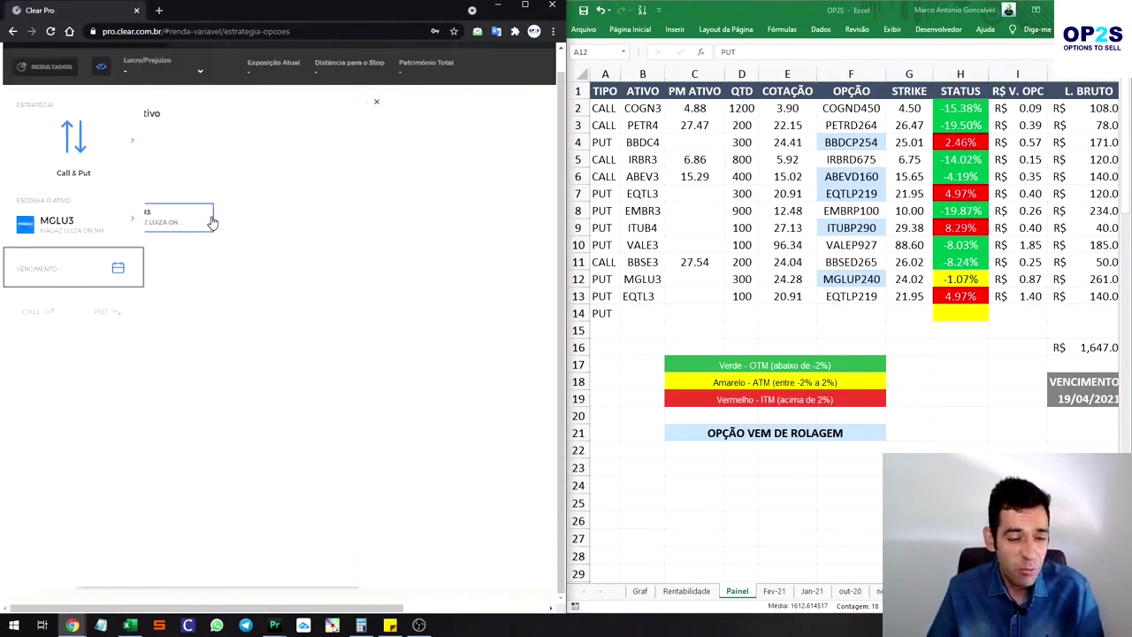
{"action": "left_click", "coordinate": [41, 271]}
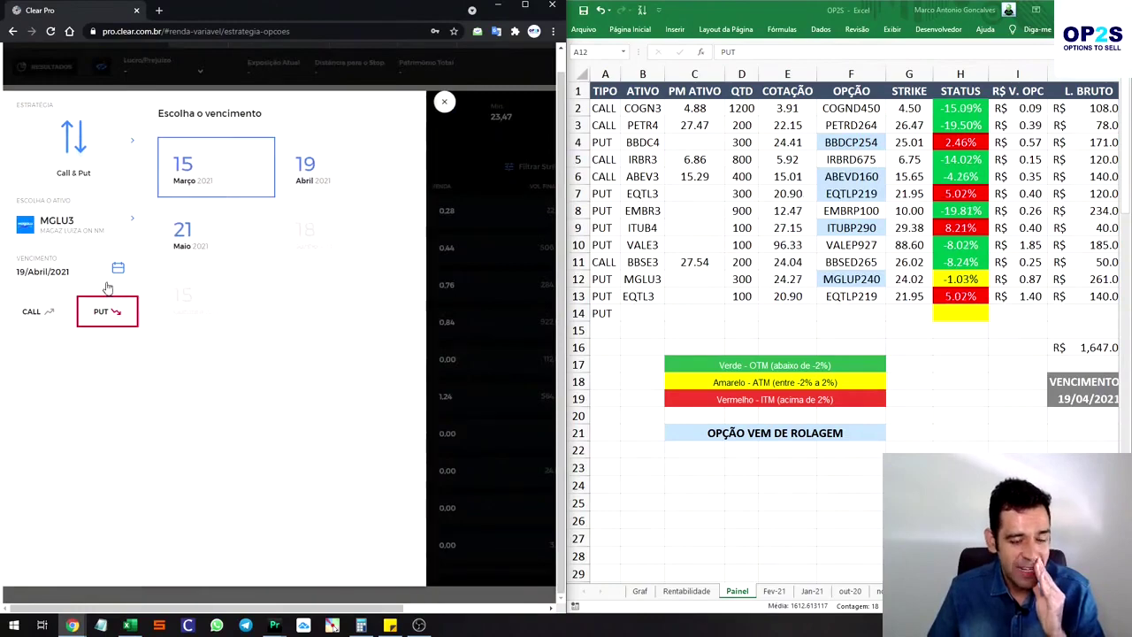
{"action": "left_click", "coordinate": [216, 185]}
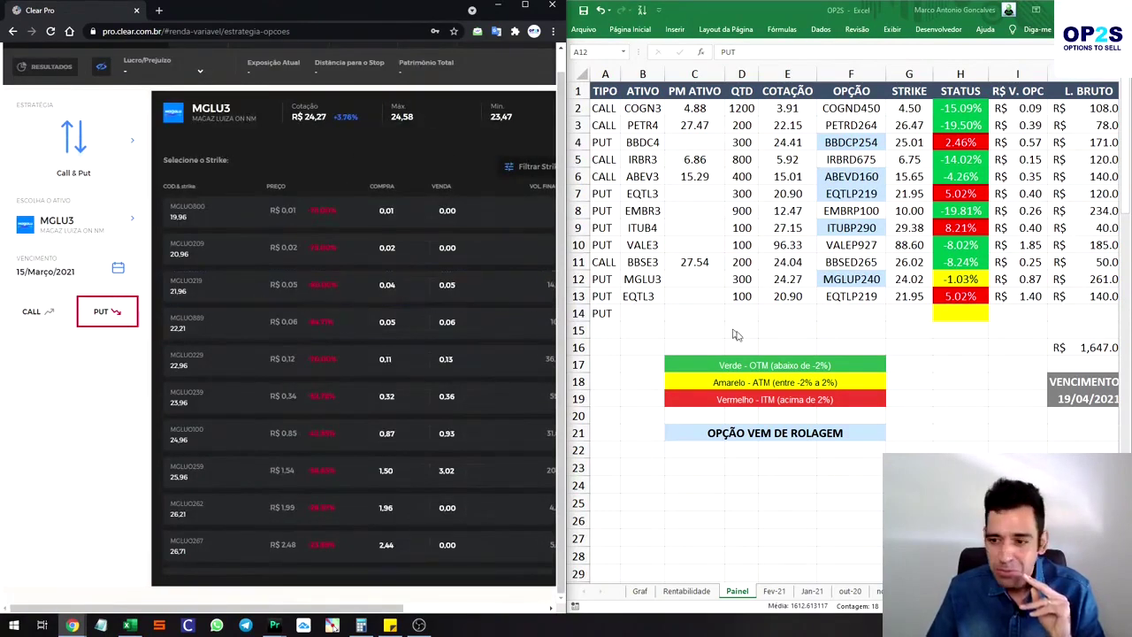
Check the MGLU3 strike in Fev-21 cell G12, then open the MGLUO239 buy ticket.
{"action": "left_click", "coordinate": [773, 591]}
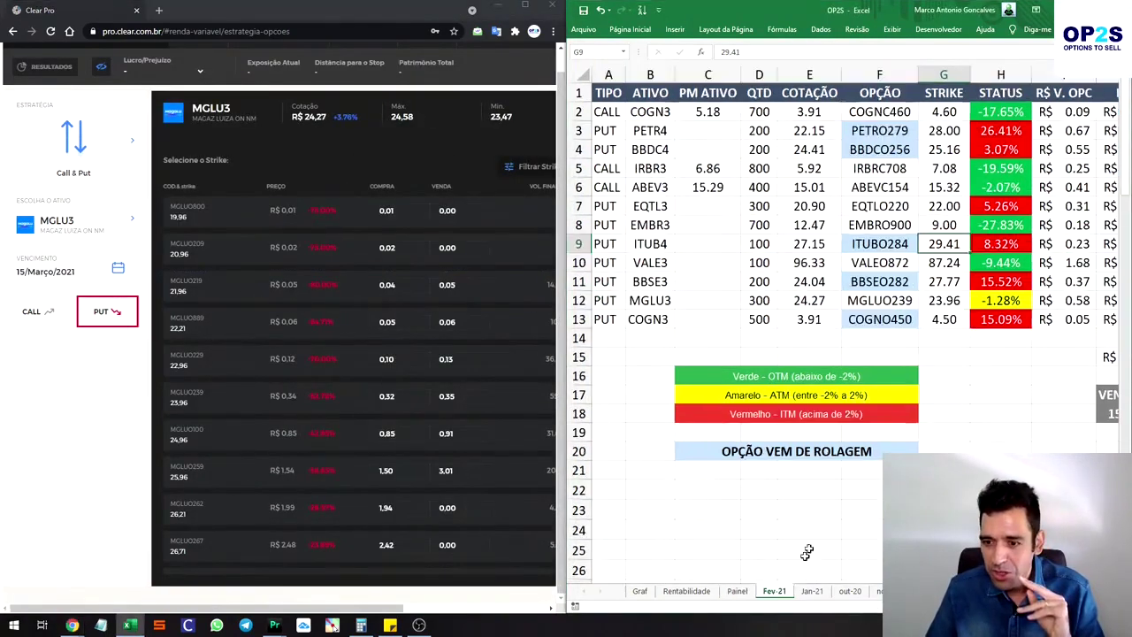
{"action": "left_click", "coordinate": [944, 299]}
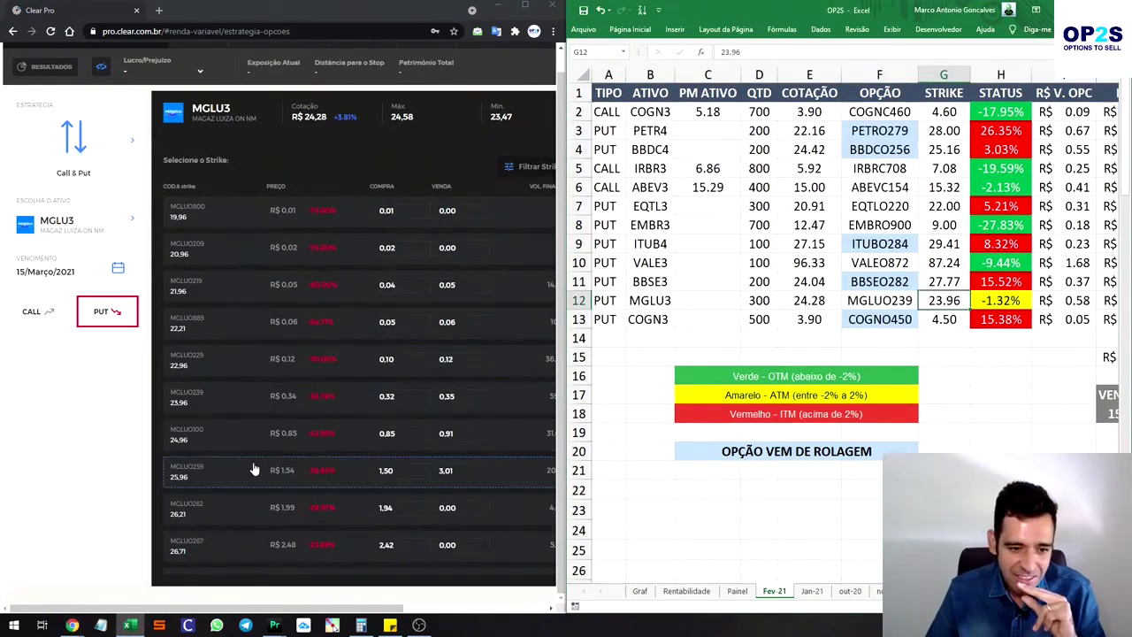
{"action": "left_click", "coordinate": [241, 402]}
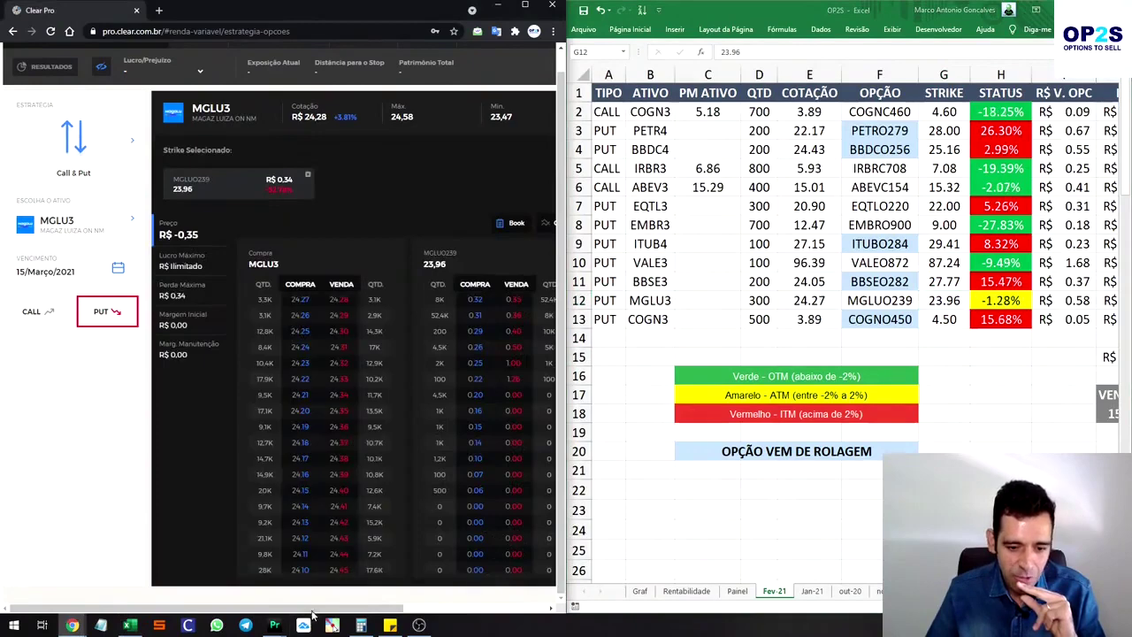
{"action": "left_click_drag", "start_coordinate": [207, 608], "coordinate": [350, 607]}
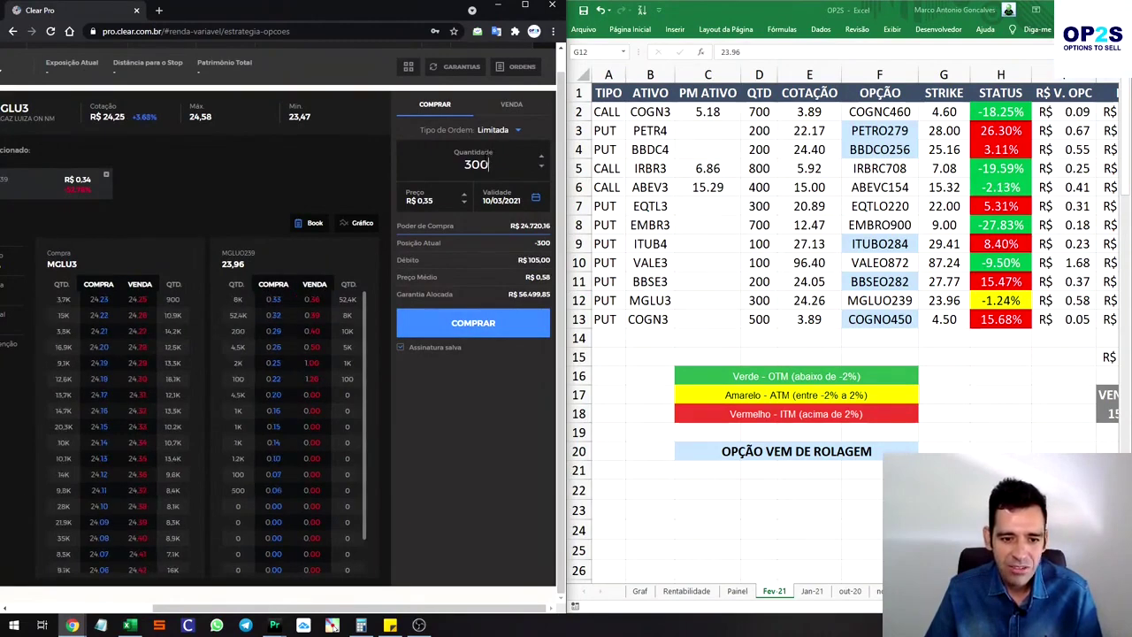
Send the 300 MGLUO239 buy at R$ 0,35 and confirm it executed in the orders list.
{"action": "left_click", "coordinate": [485, 152]}
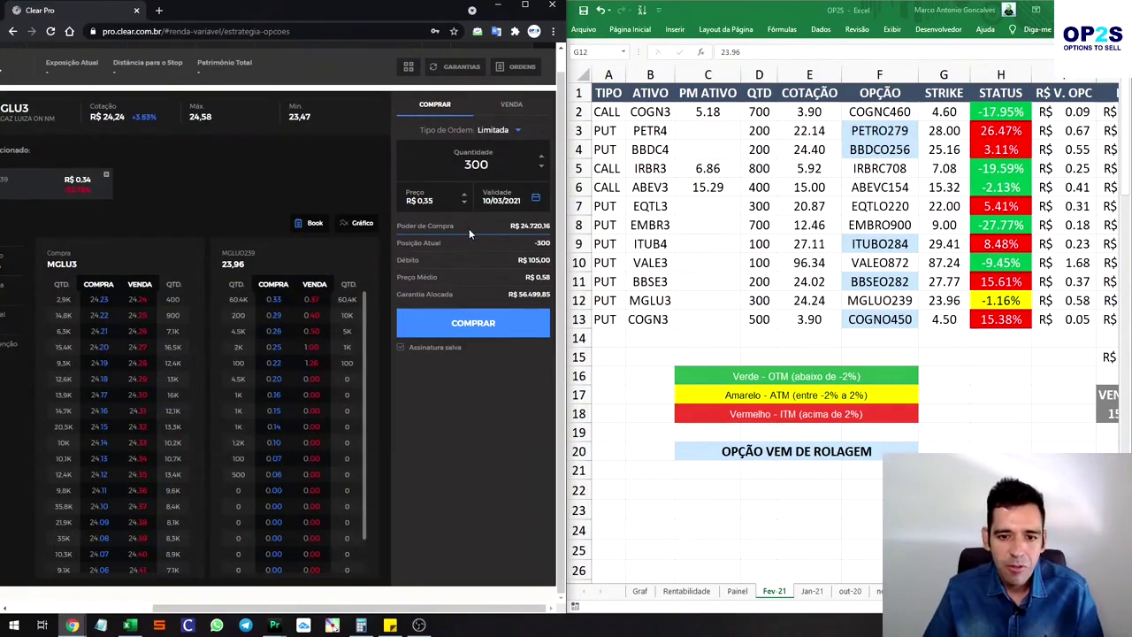
{"action": "left_click", "coordinate": [472, 325]}
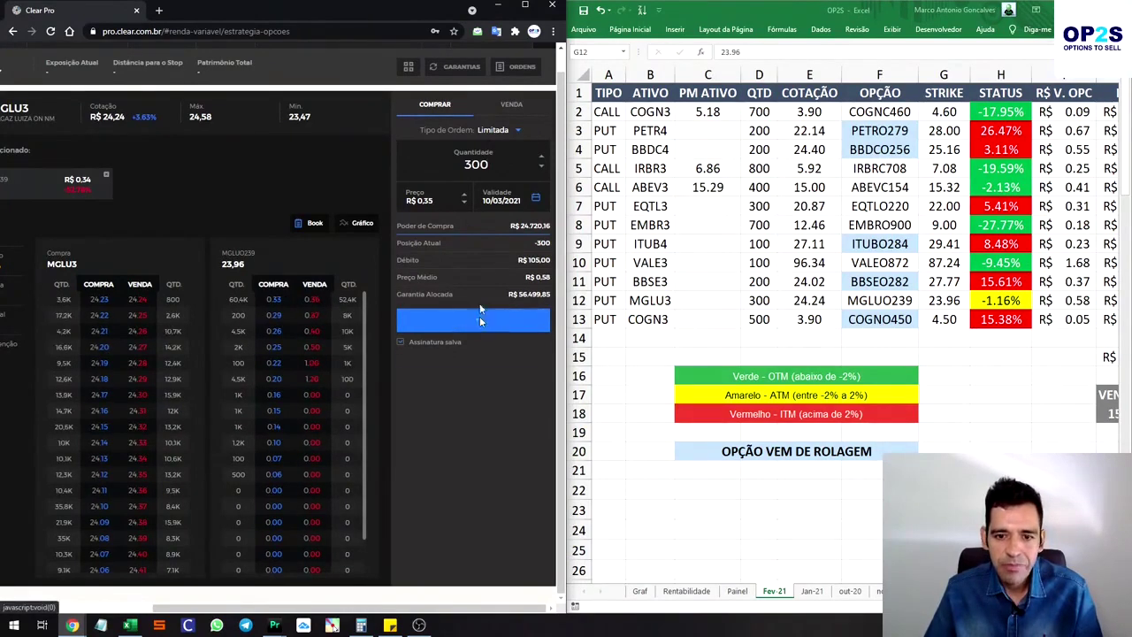
{"action": "left_click", "coordinate": [513, 104]}
{"action": "left_click", "coordinate": [464, 104]}
{"action": "left_click", "coordinate": [520, 67]}
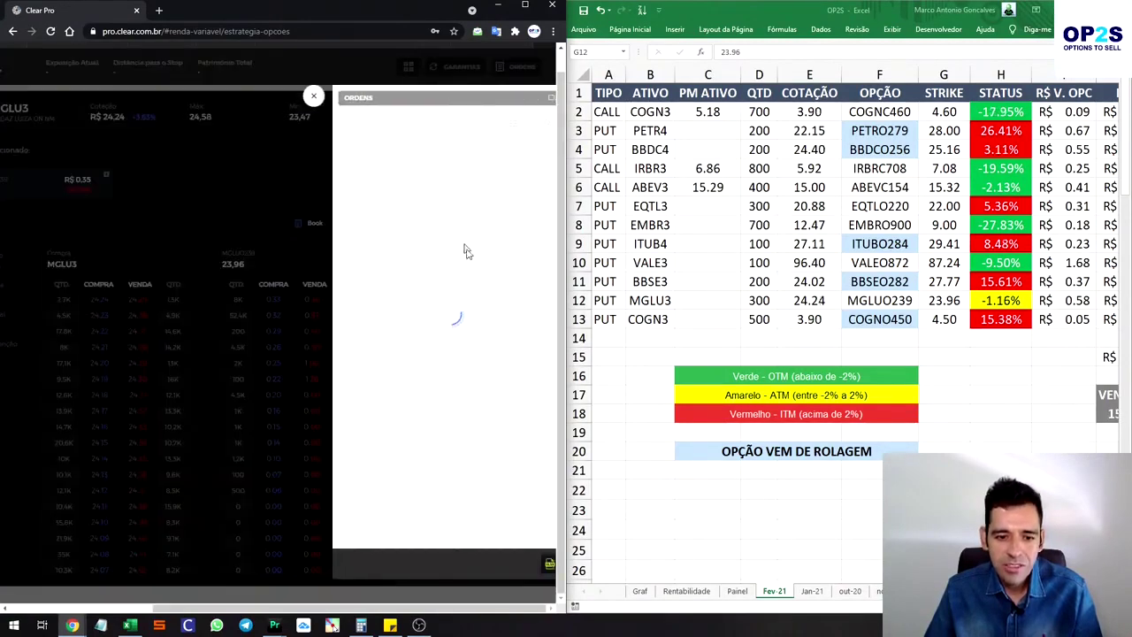
{"action": "left_click", "coordinate": [302, 97]}
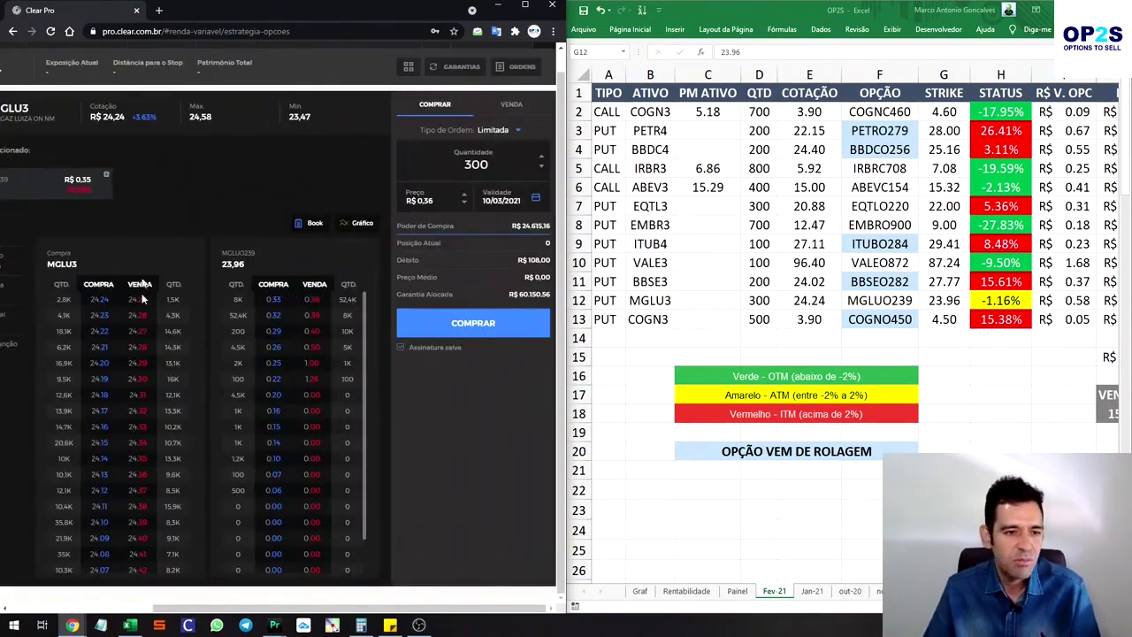
{"action": "left_click_drag", "start_coordinate": [197, 608], "coordinate": [45, 607]}
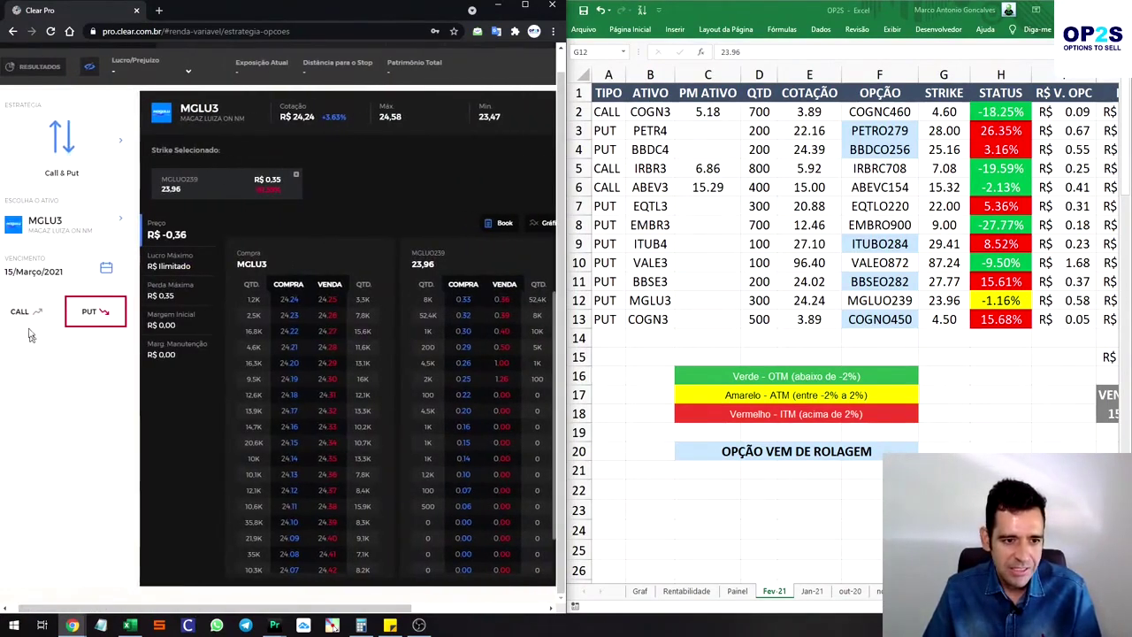
Switch the MGLU3 option chain to the 19 April 2021 expiry, then select cell G12 in the OP2S sheet.
{"action": "left_click", "coordinate": [39, 271]}
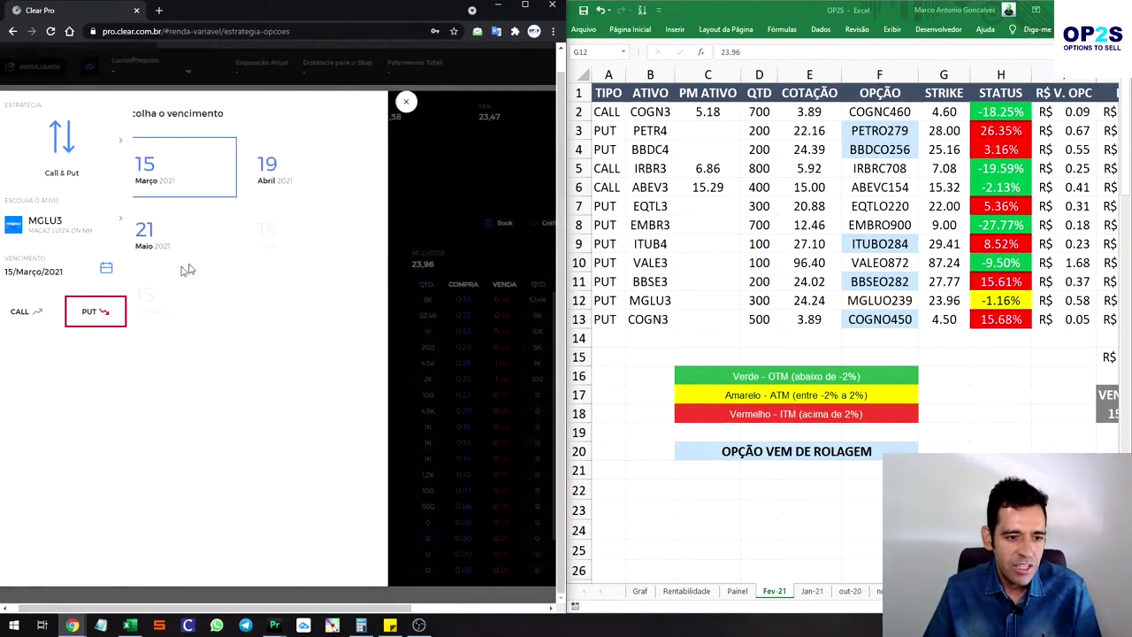
{"action": "left_click", "coordinate": [311, 178]}
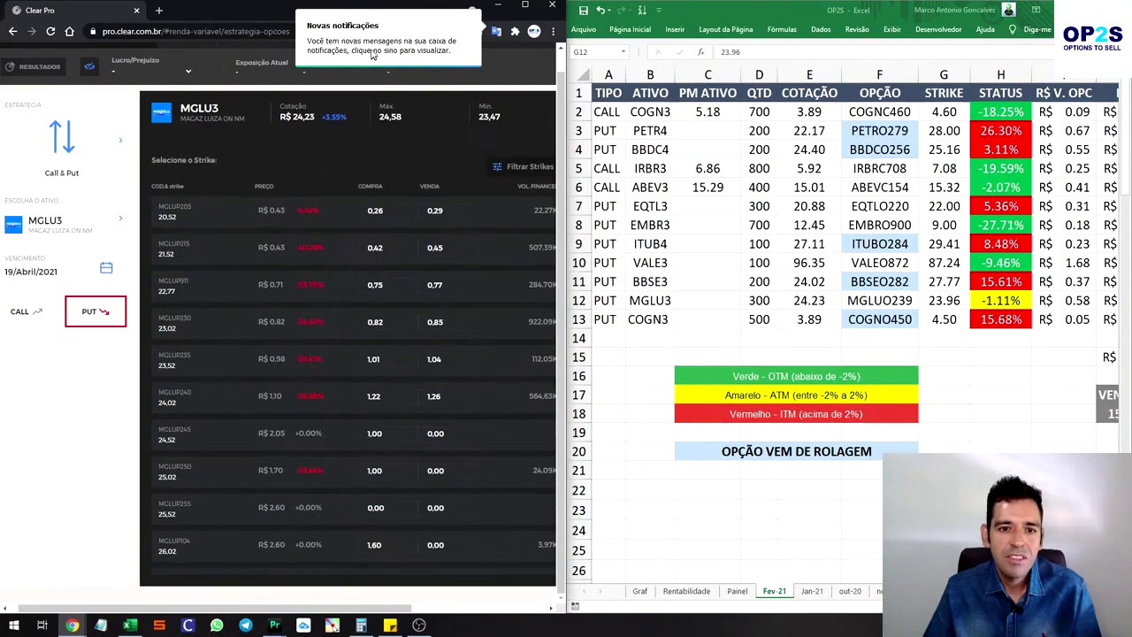
{"action": "key", "text": "alt+Tab"}
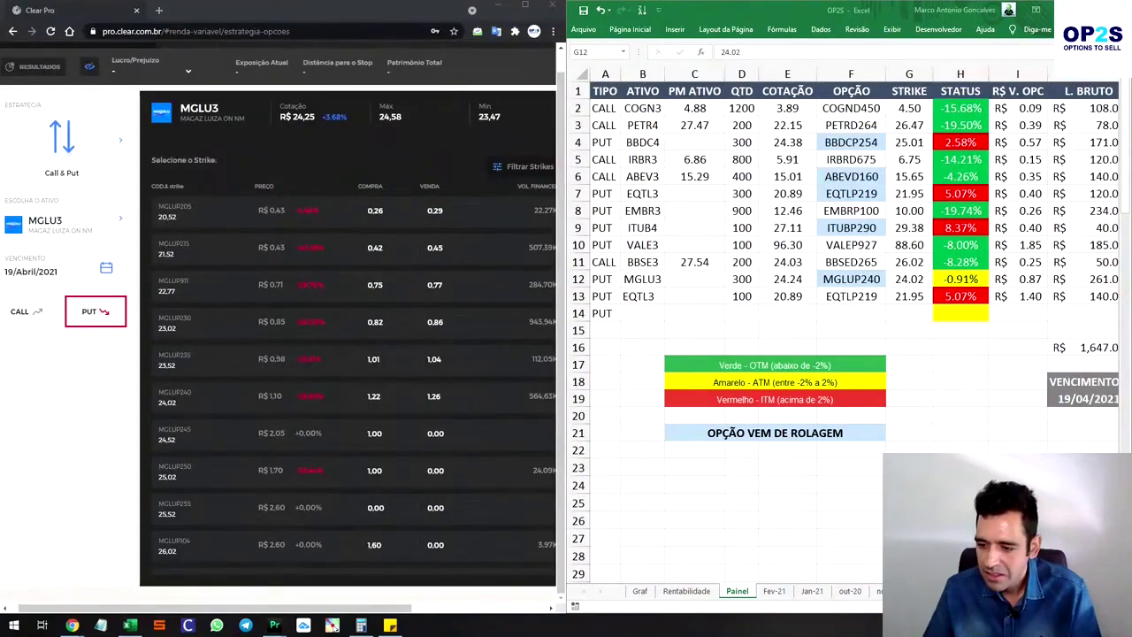
{"action": "left_click", "coordinate": [908, 278]}
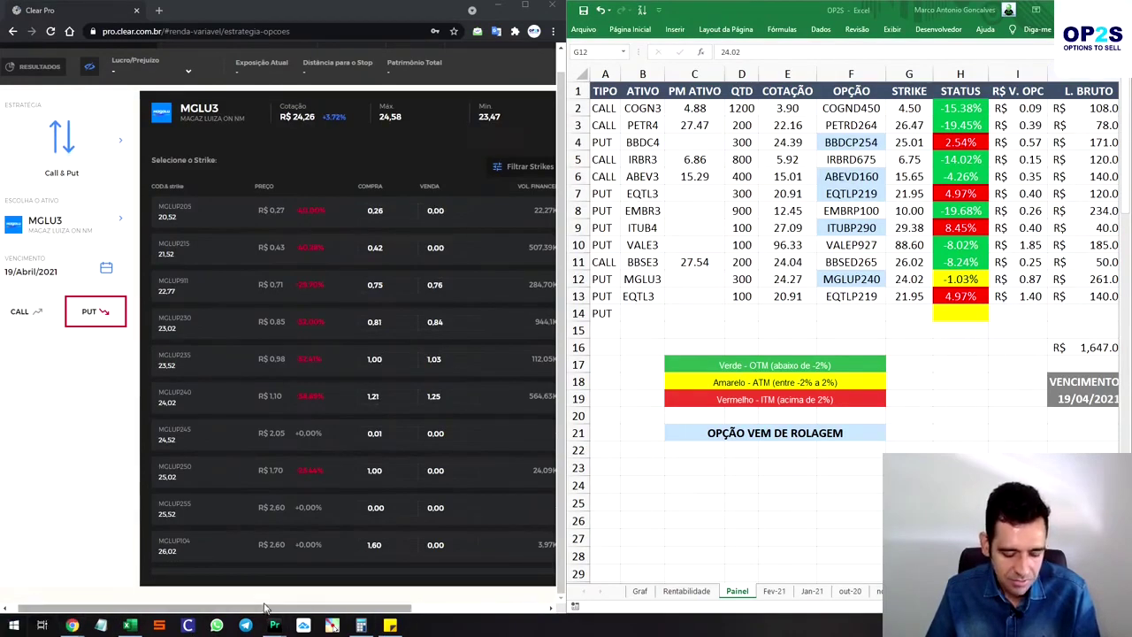
{"action": "left_click", "coordinate": [27, 628]}
{"action": "type", "text": "OBS"}
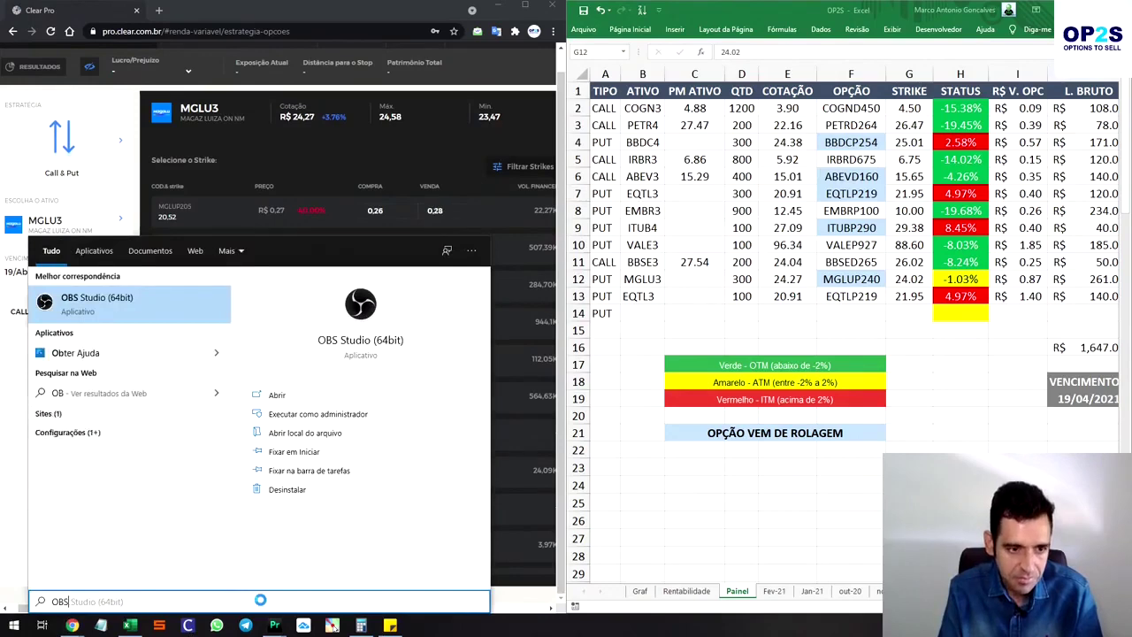
{"action": "key", "text": "Return"}
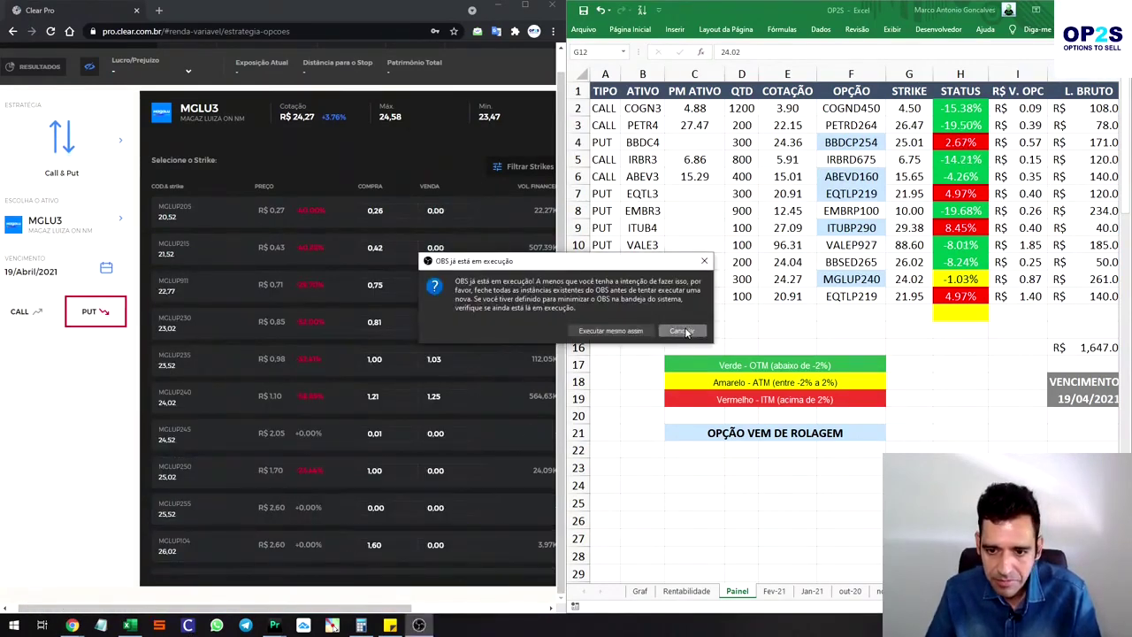
{"action": "left_click", "coordinate": [690, 332]}
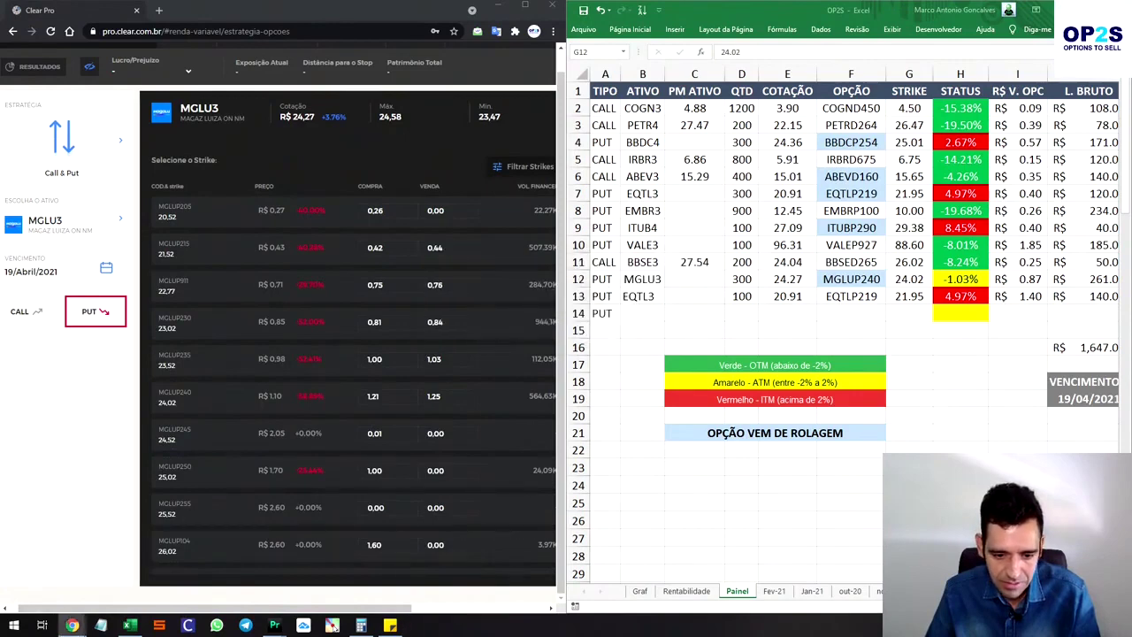
{"action": "key", "text": "alt+Tab"}
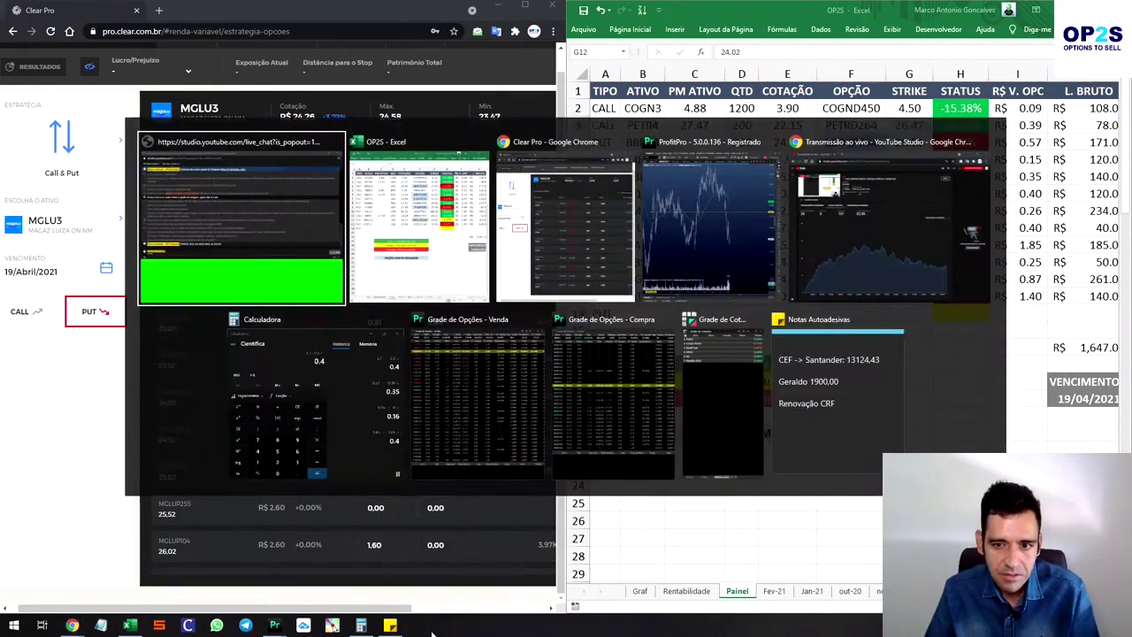
{"action": "key", "text": "alt+Tab"}
{"action": "key", "text": "alt+Tab"}
{"action": "key", "text": "alt+Tab"}
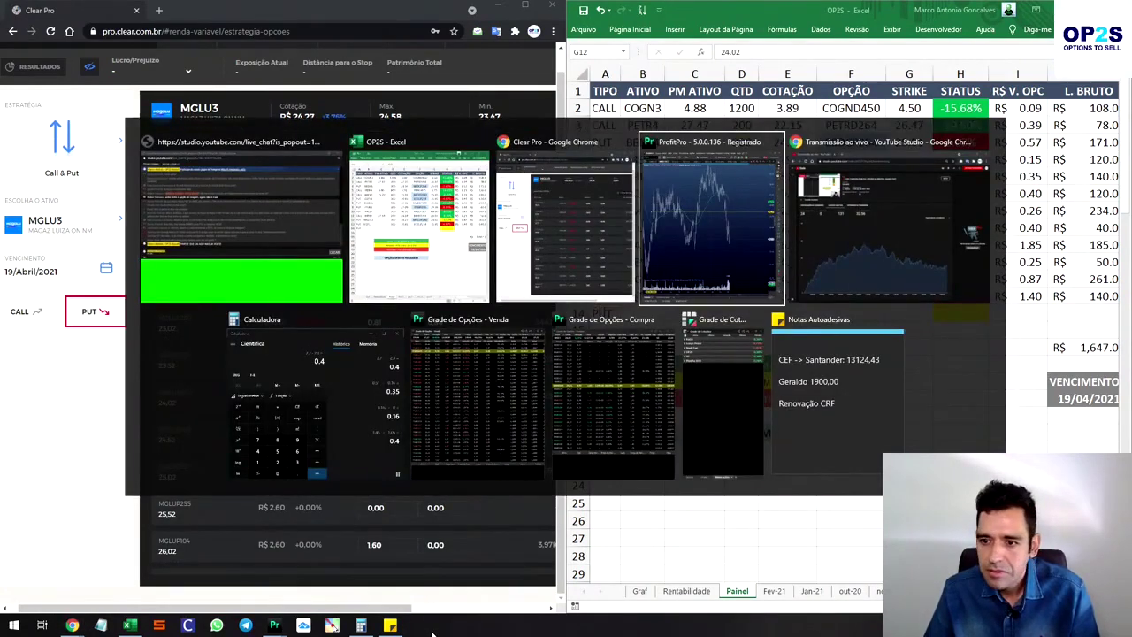
{"action": "key", "text": "alt+Tab"}
{"action": "key", "text": "alt+Tab"}
{"action": "key", "text": "alt+Tab"}
{"action": "key", "text": "alt+Tab"}
{"action": "key", "text": "alt+Tab"}
{"action": "key", "text": "alt+Tab"}
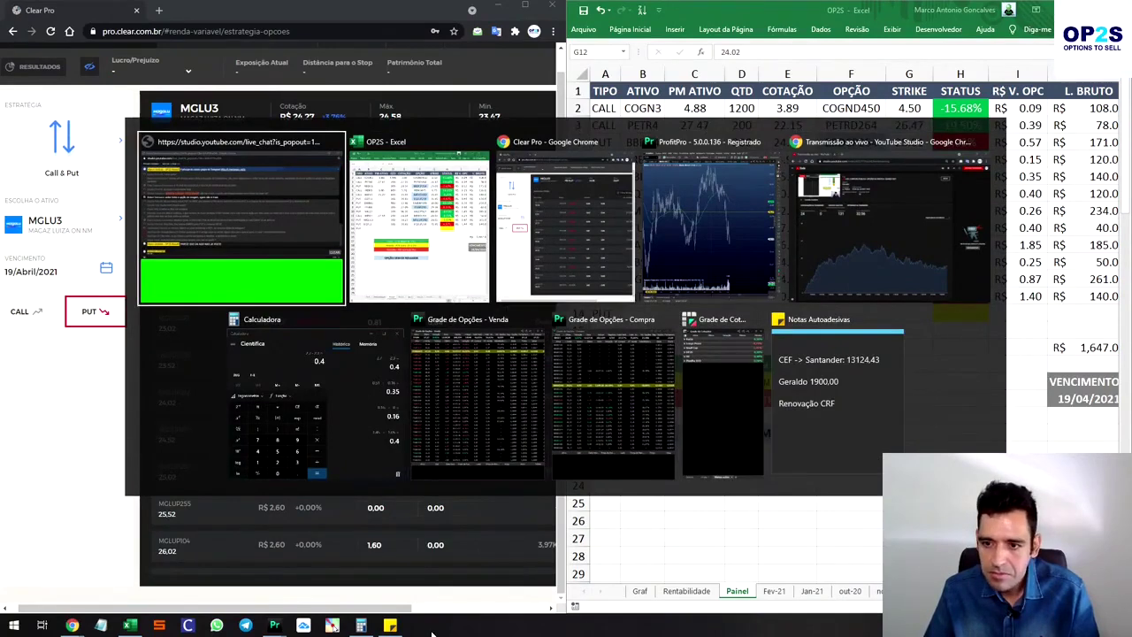
{"action": "key", "text": "alt+Tab"}
{"action": "key", "text": "alt+Tab"}
{"action": "key", "text": "alt+Tab"}
{"action": "key", "text": "alt+Tab"}
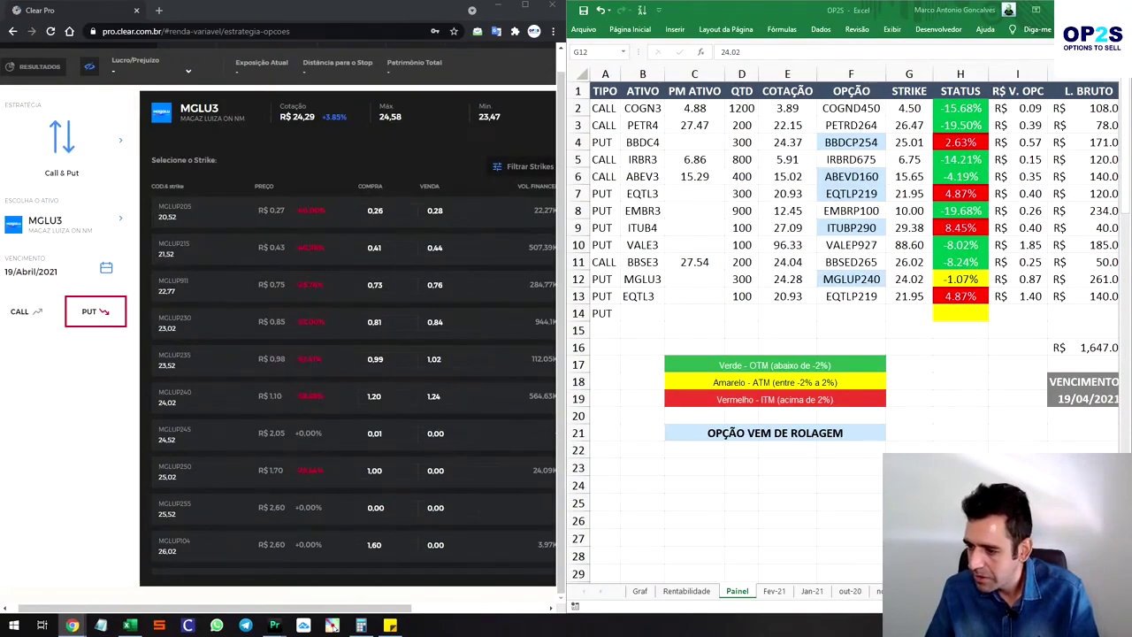
{"action": "key", "text": "alt+Tab"}
{"action": "key", "text": "alt+Tab"}
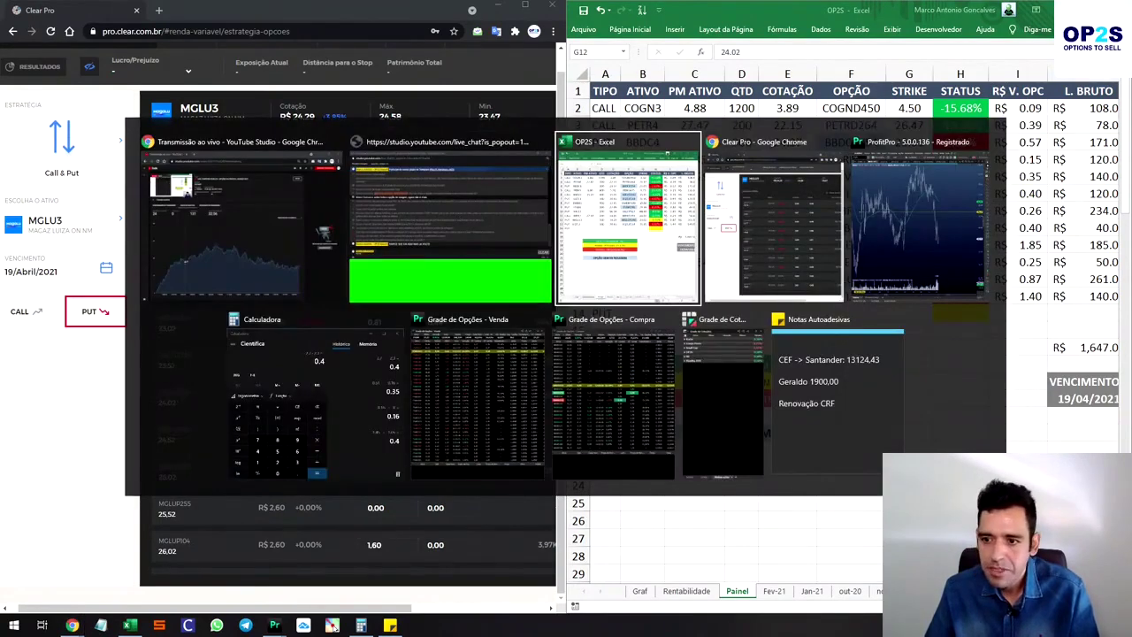
{"action": "key", "text": "alt+Tab"}
{"action": "key", "text": "alt+Tab"}
{"action": "key", "text": "alt+Tab"}
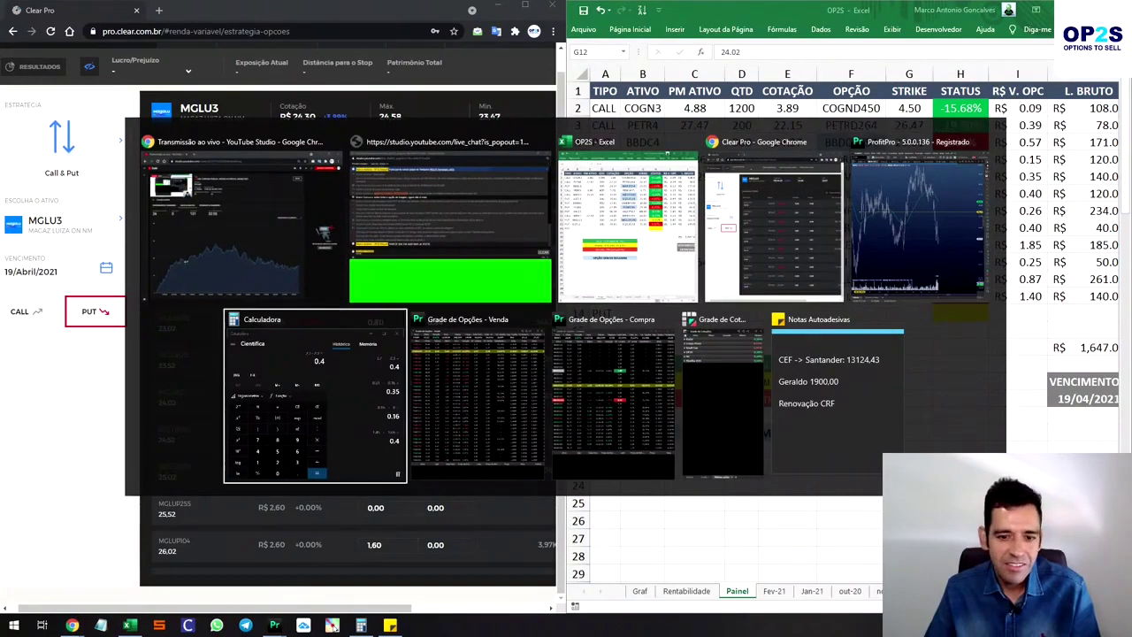
{"action": "key", "text": "alt+Tab"}
{"action": "key", "text": "alt+Tab"}
{"action": "key", "text": "alt+Tab"}
{"action": "key", "text": "alt+Tab"}
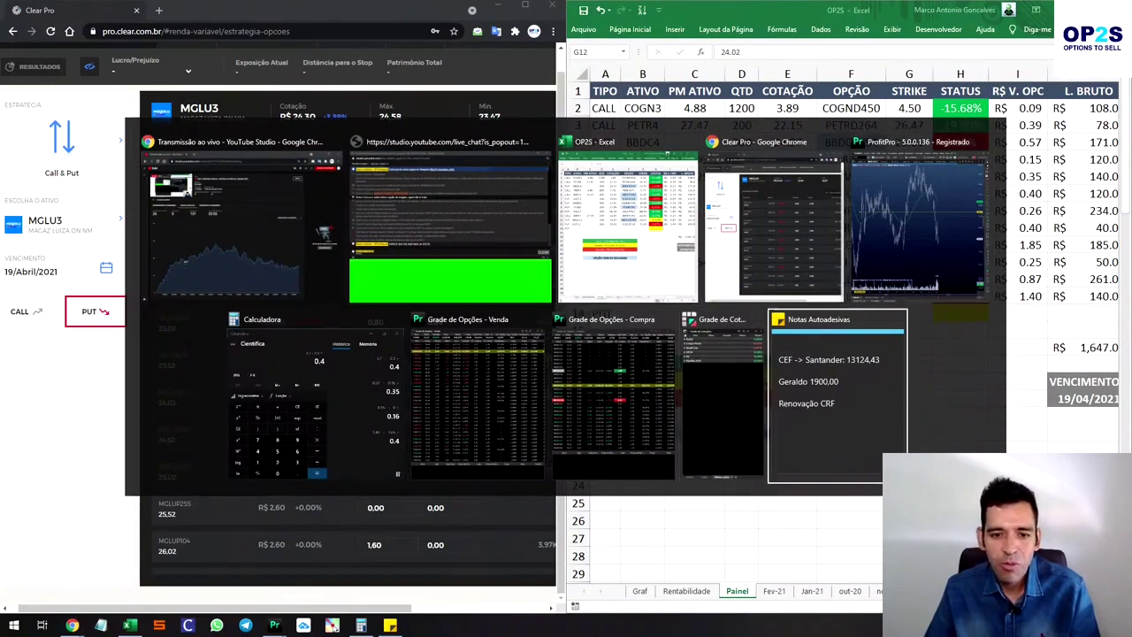
{"action": "key", "text": "alt+Tab"}
{"action": "key", "text": "alt+Tab"}
{"action": "key", "text": "alt+Tab"}
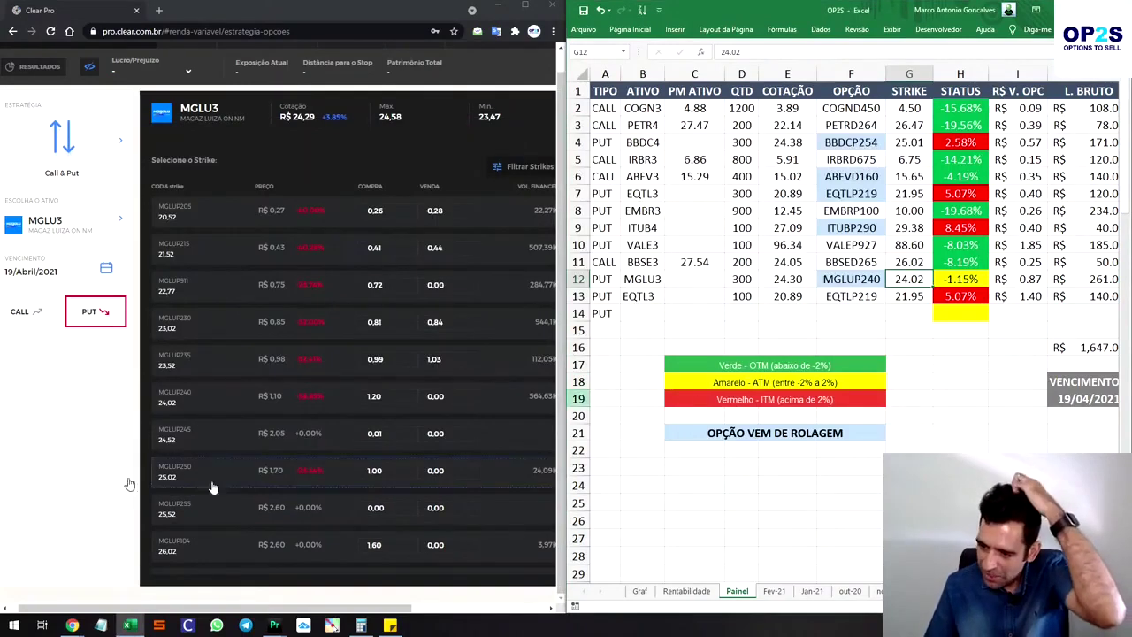
Set the order form to selling and browse back to the MGLU3 put strikes.
{"action": "mouse_move", "coordinate": [72, 625]}
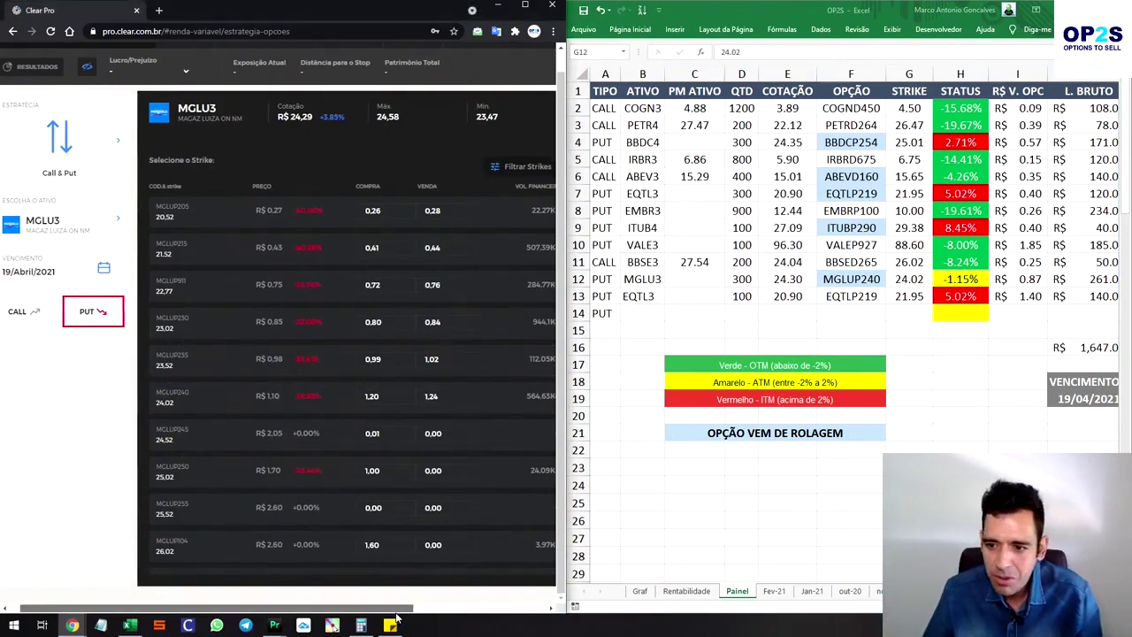
{"action": "scroll", "coordinate": [389, 607], "scroll_direction": "right", "scroll_amount": 1}
{"action": "left_click_drag", "start_coordinate": [394, 609], "coordinate": [433, 623]}
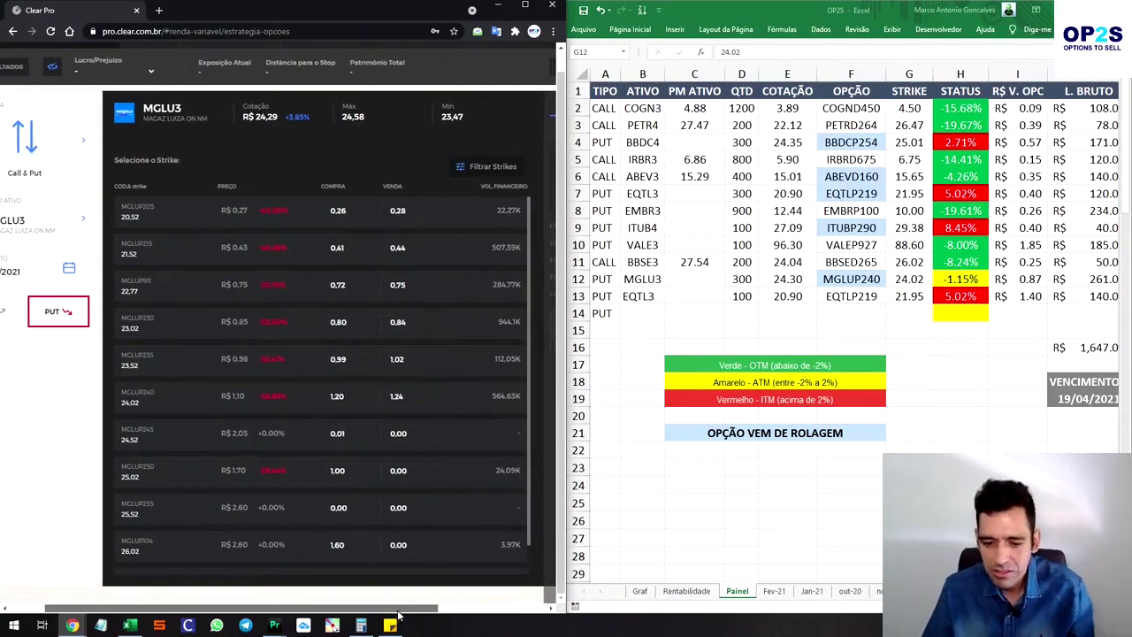
{"action": "scroll", "coordinate": [510, 566], "scroll_direction": "right", "scroll_amount": 3}
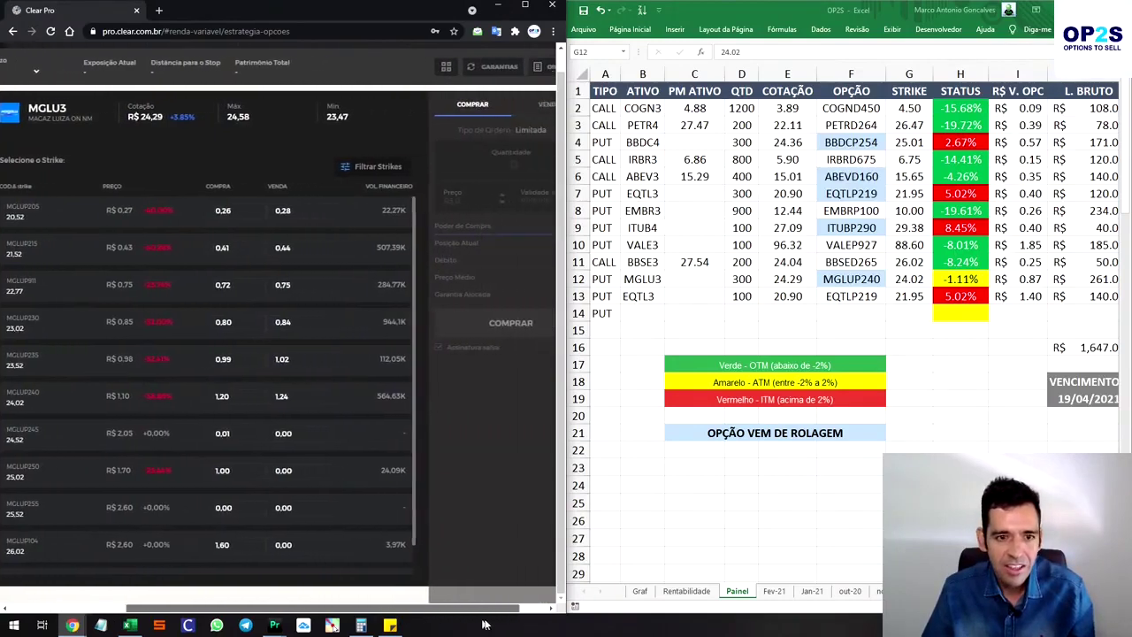
{"action": "left_click", "coordinate": [512, 106]}
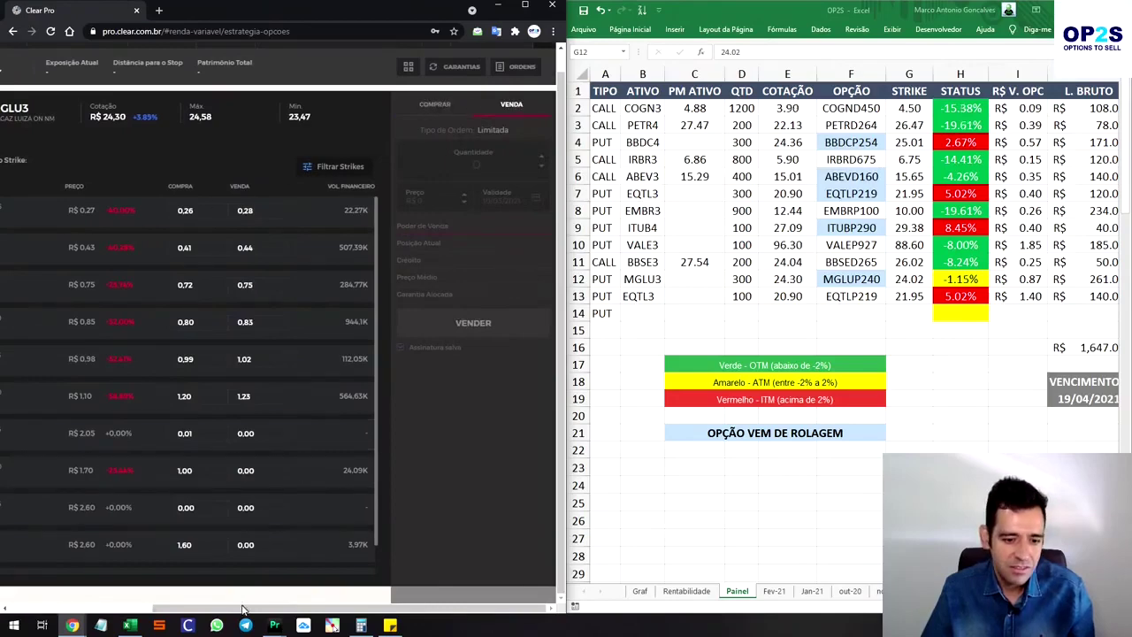
{"action": "left_click_drag", "start_coordinate": [274, 608], "coordinate": [128, 608]}
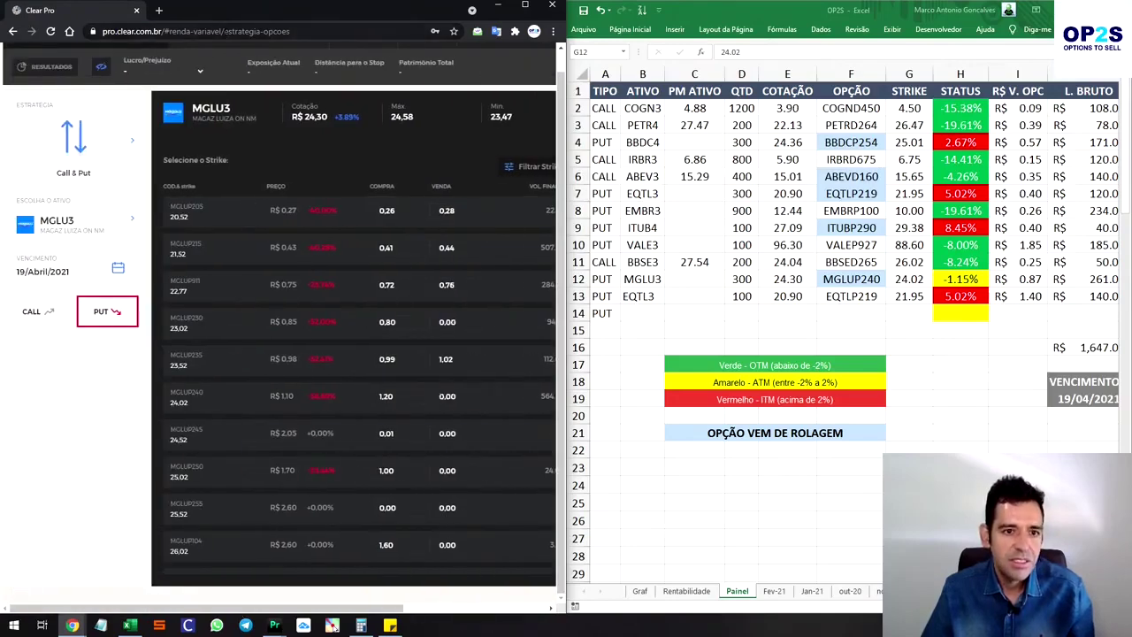
{"action": "left_click", "coordinate": [50, 311]}
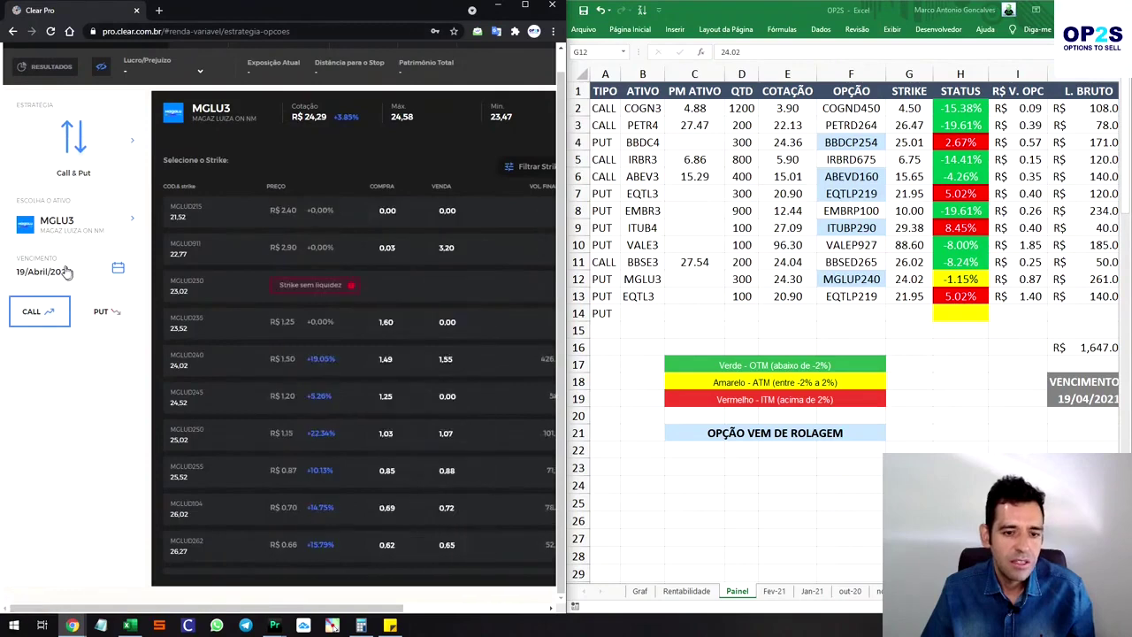
{"action": "left_click", "coordinate": [102, 318]}
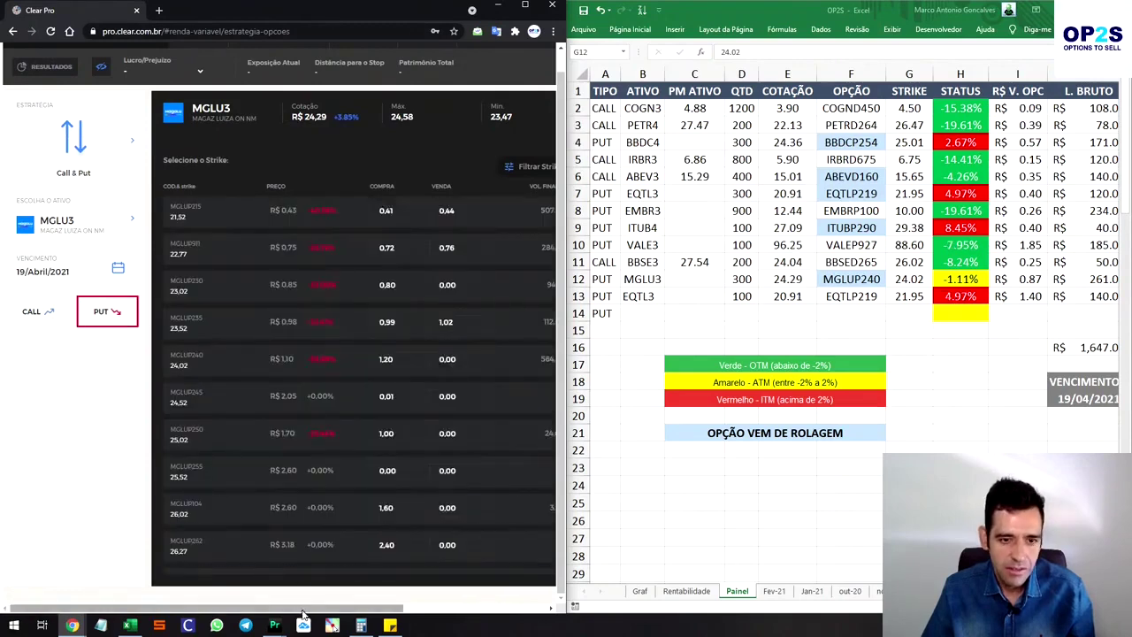
{"action": "mouse_move", "coordinate": [329, 608]}
{"action": "left_mouse_down"}
{"action": "mouse_move", "coordinate": [466, 609]}
{"action": "mouse_move", "coordinate": [380, 619]}
{"action": "left_mouse_up"}
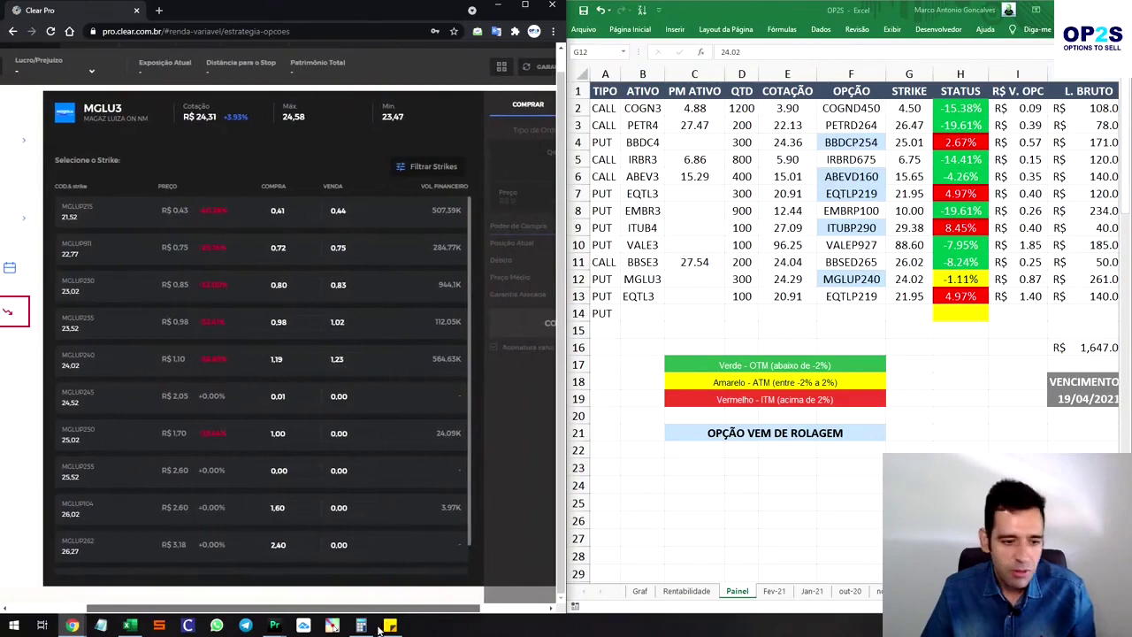
Send a sell order for 300 MGLUP240 puts at R$ 1,22.
{"action": "left_click", "coordinate": [109, 376]}
{"action": "left_click_drag", "start_coordinate": [283, 609], "coordinate": [351, 608]}
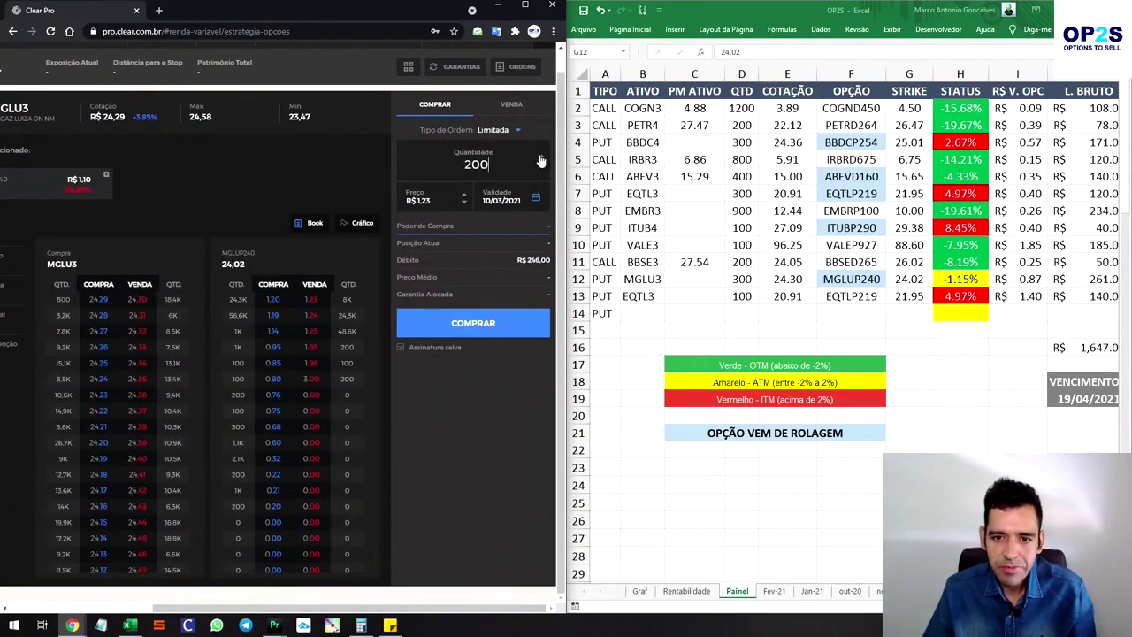
{"action": "type", "text": "300"}
{"action": "left_click", "coordinate": [511, 104]}
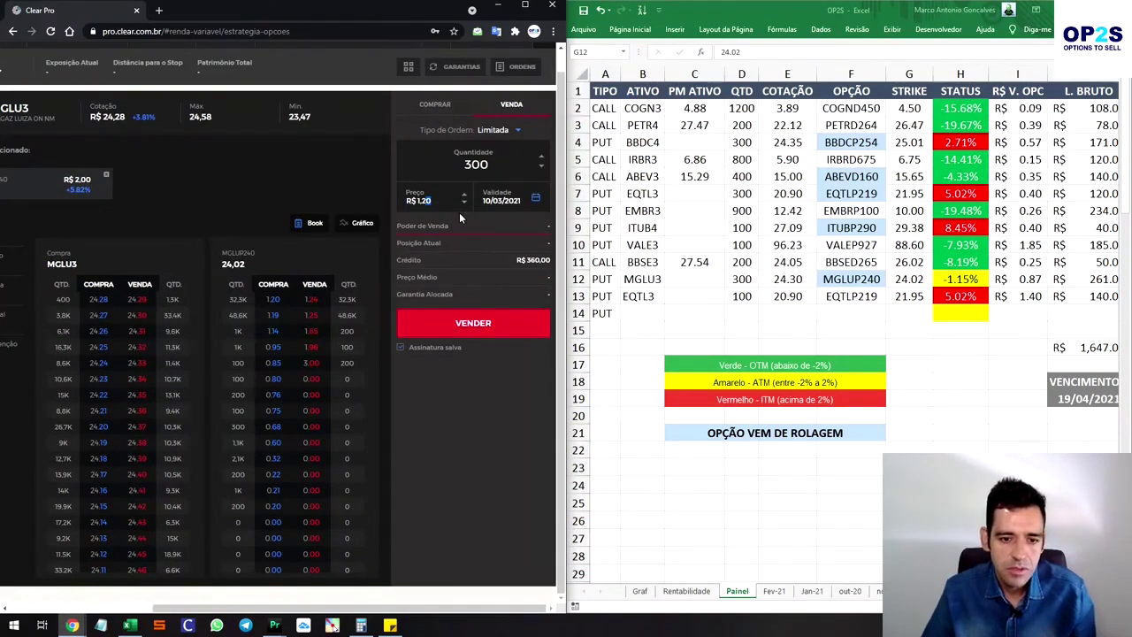
{"action": "type", "text": "1,22"}
{"action": "left_click", "coordinate": [473, 323]}
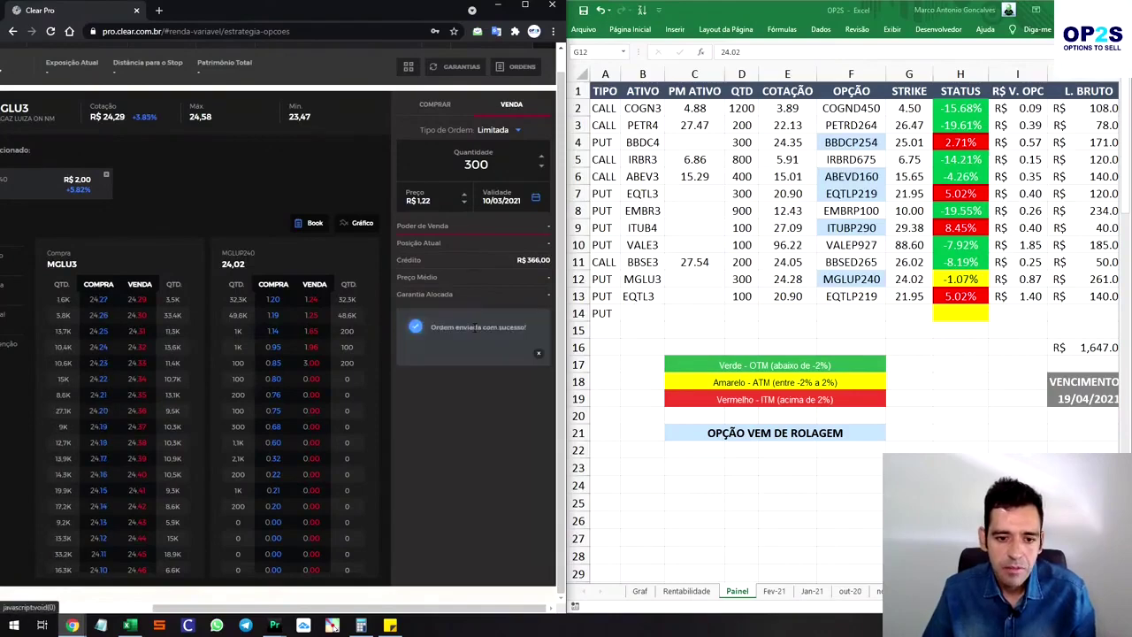
Cancel the open R$ 1,22 order in ORDENS and resend the sale at R$ 1,21.
{"action": "left_click", "coordinate": [520, 67]}
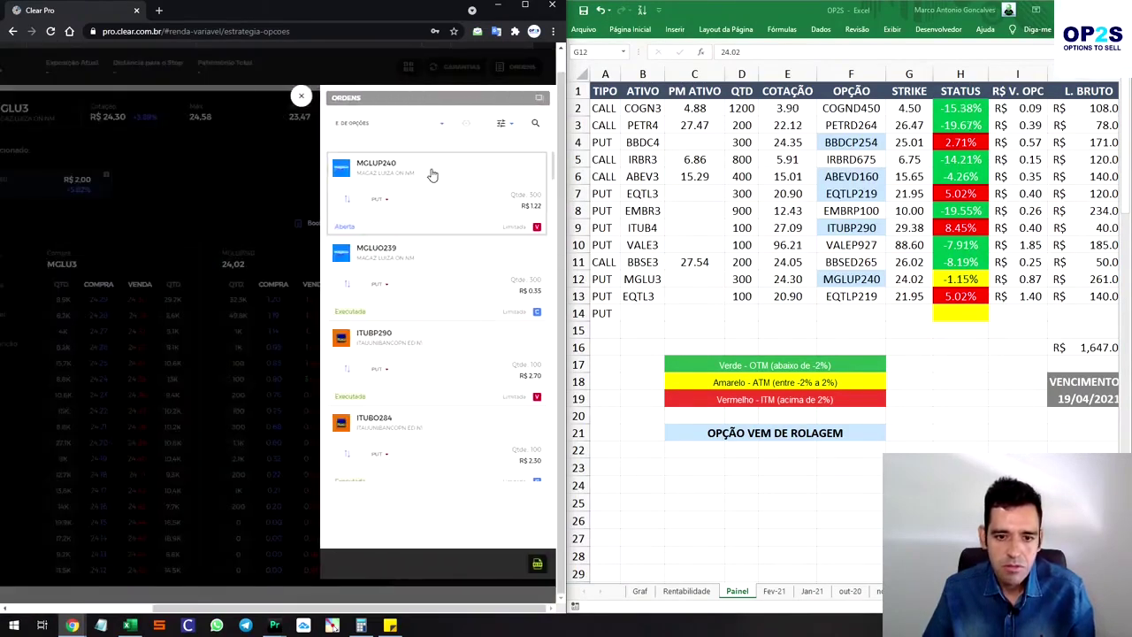
{"action": "left_click", "coordinate": [414, 193]}
{"action": "left_click", "coordinate": [473, 252]}
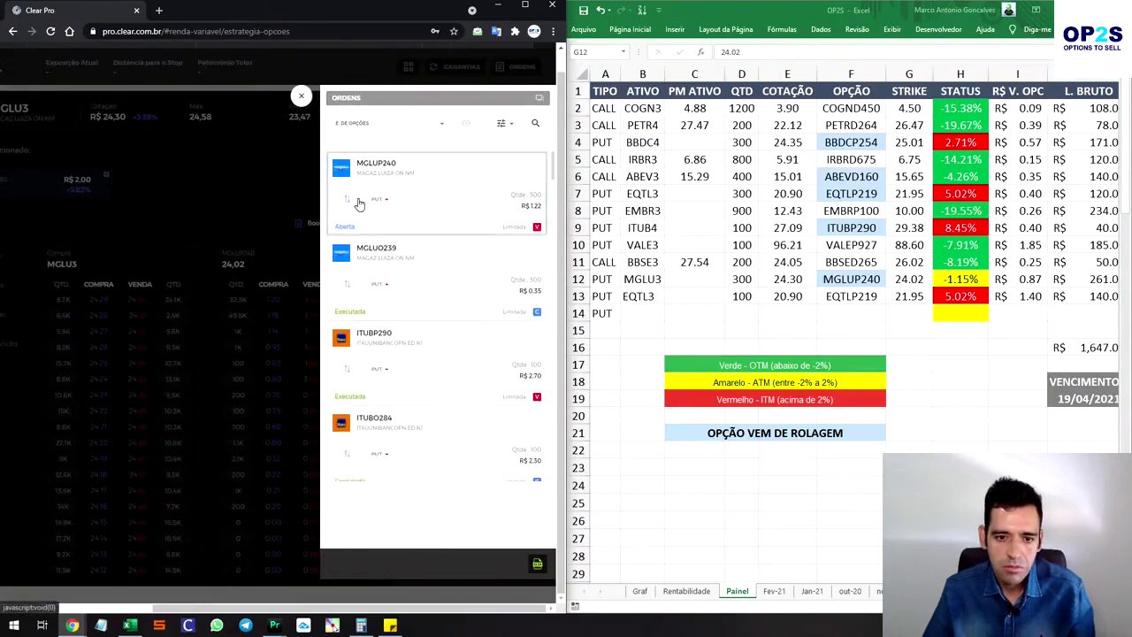
{"action": "left_click", "coordinate": [301, 95]}
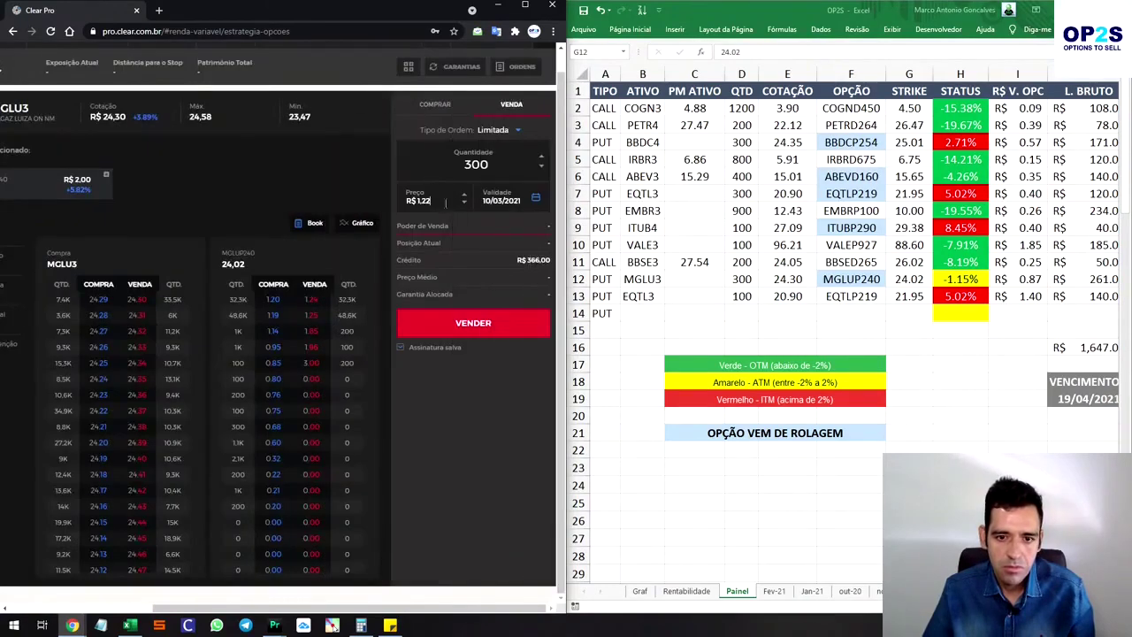
{"action": "key", "text": "BackSpace"}
{"action": "type", "text": "1"}
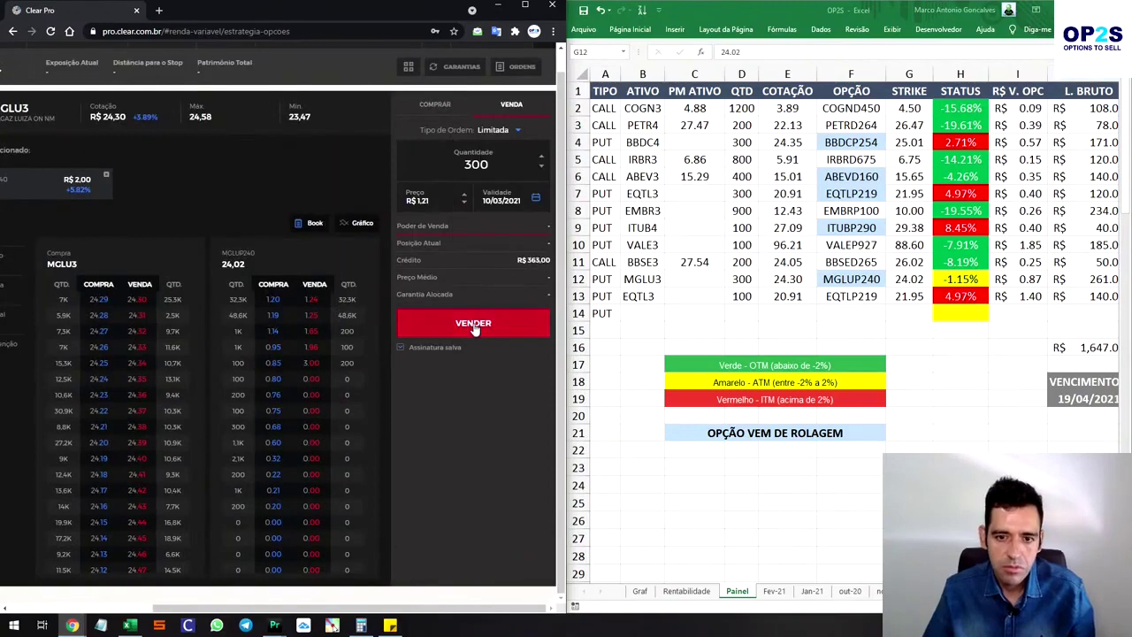
{"action": "left_click", "coordinate": [475, 325]}
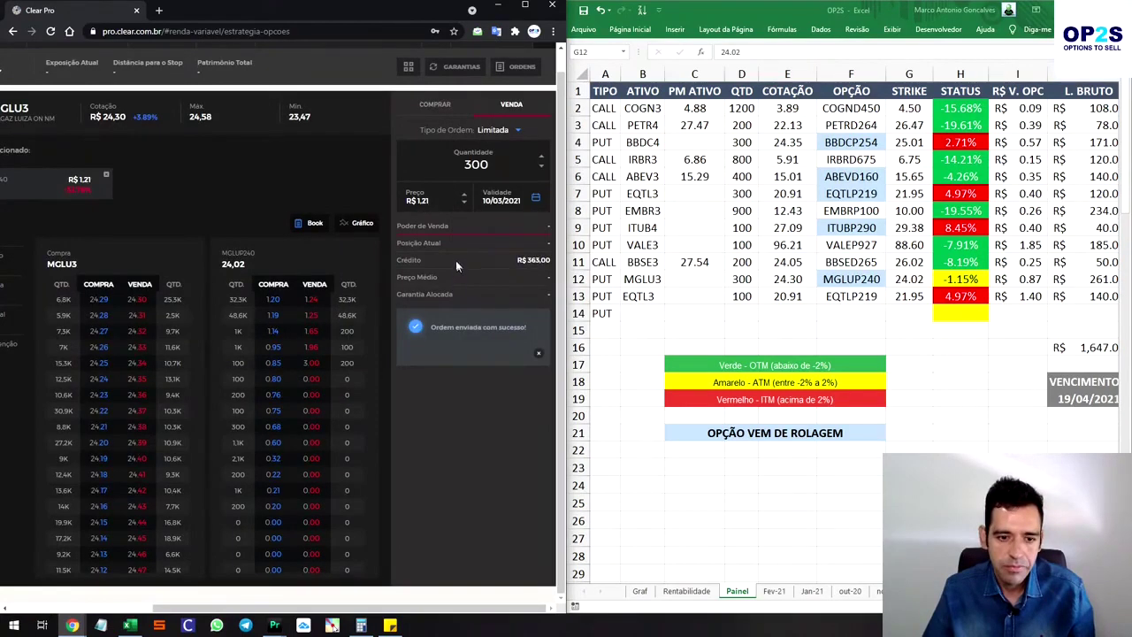
Check the order list, then calculate 1.21 − 0.35 = 0.86 in Windows Calculator.
{"action": "left_click", "coordinate": [518, 68]}
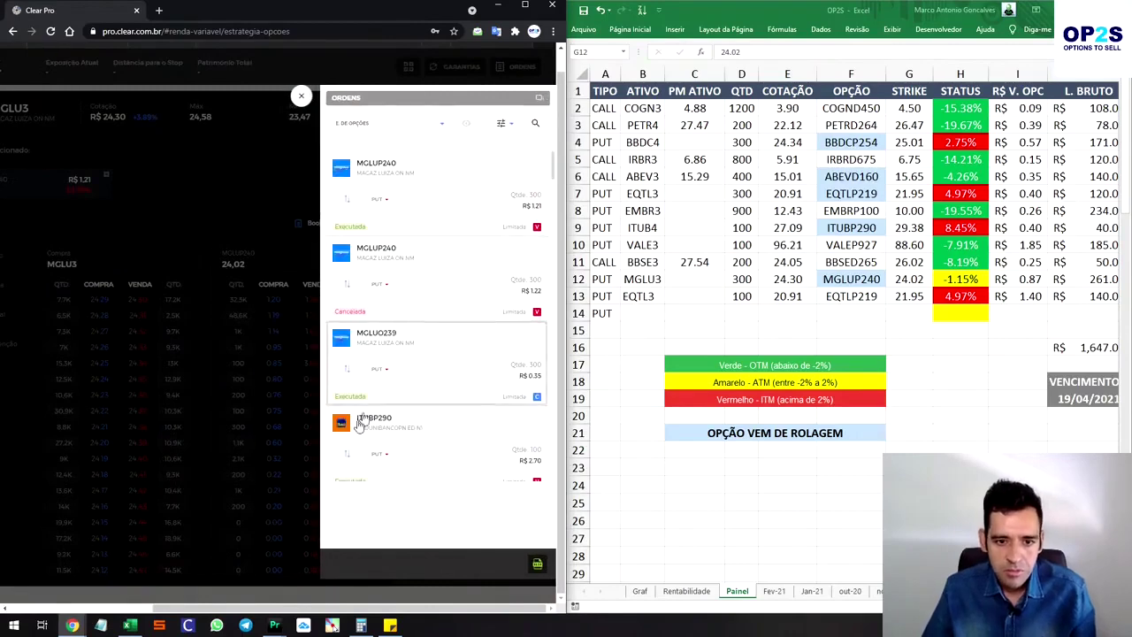
{"action": "left_click", "coordinate": [361, 625]}
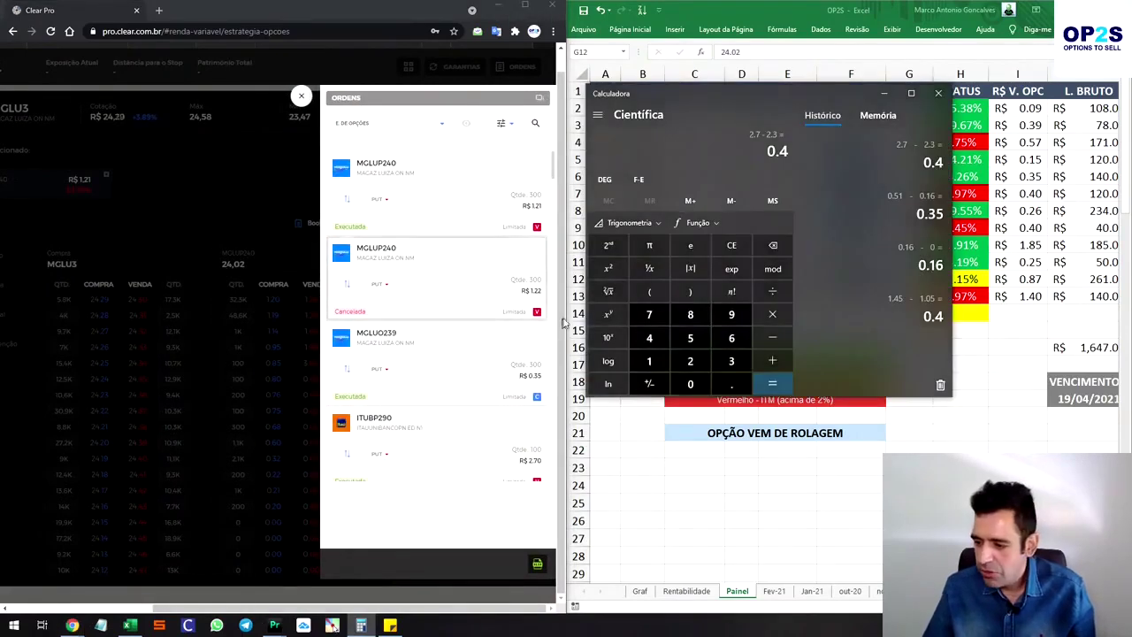
{"action": "left_click_drag", "start_coordinate": [741, 92], "coordinate": [753, 124]}
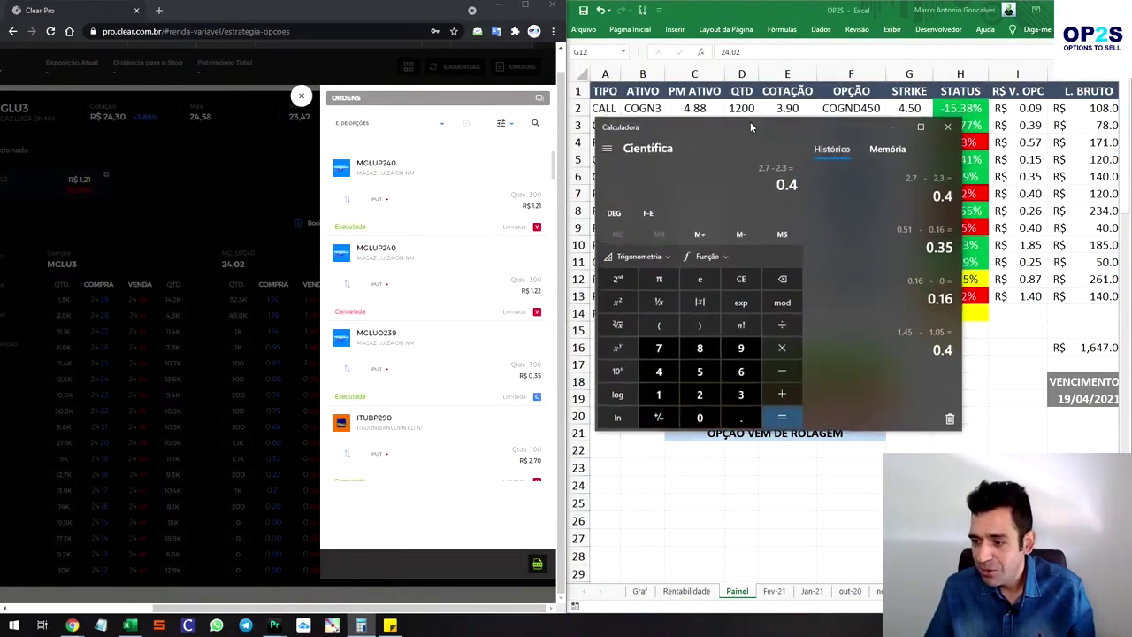
{"action": "key", "text": "Escape"}
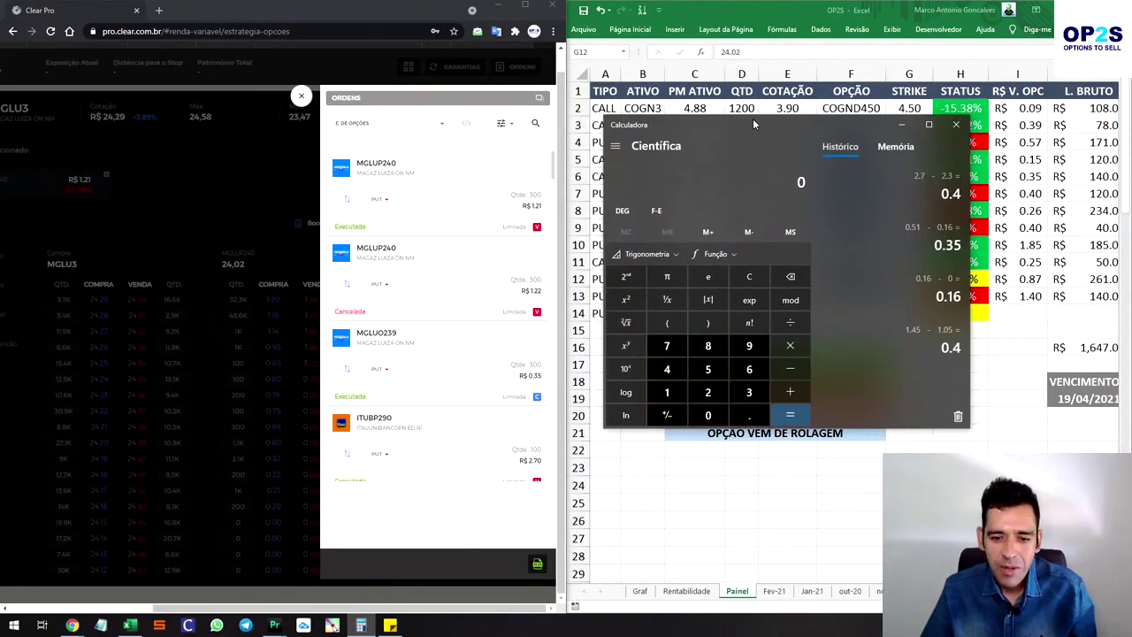
{"action": "type", "text": "1"}
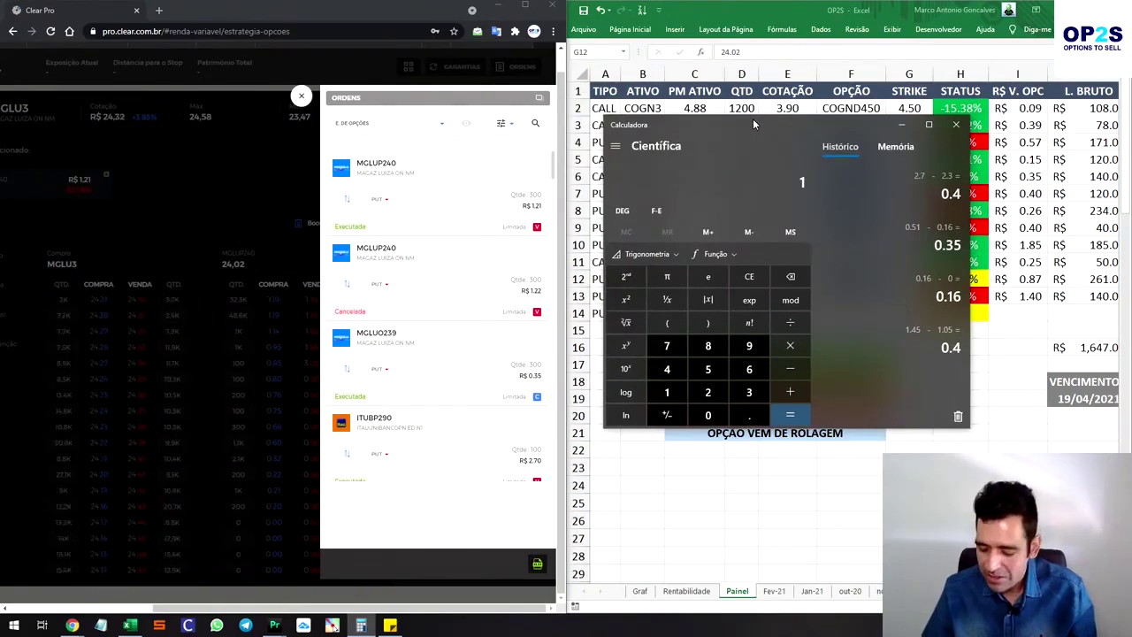
{"action": "type", "text": ".21 - 0"}
{"action": "type", "text": ".03"}
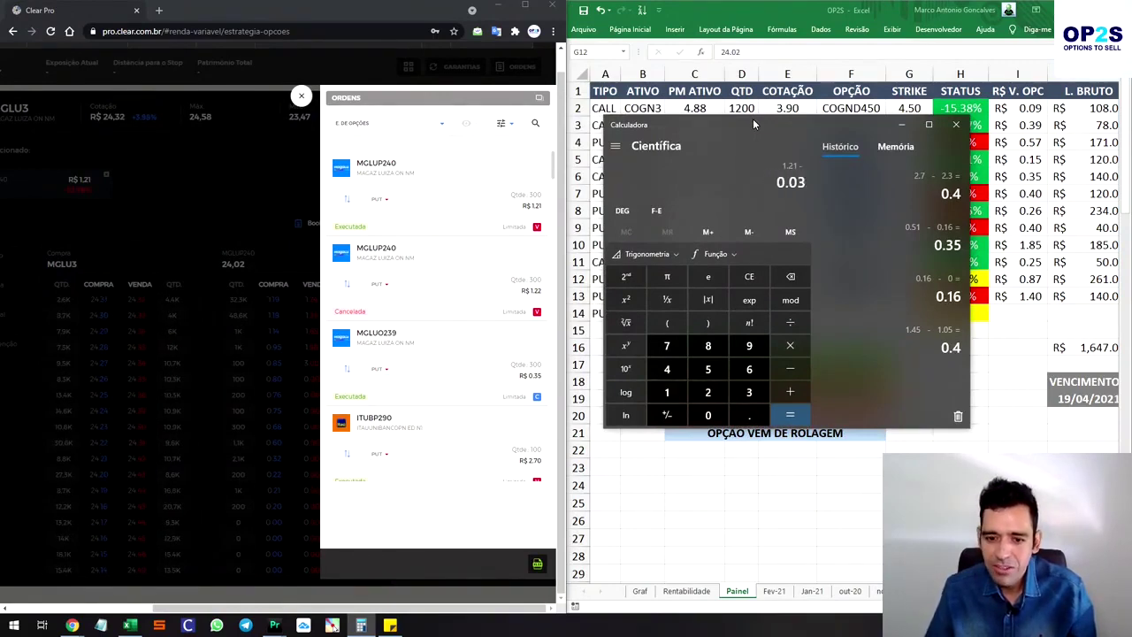
{"action": "type", "text": "5"}
{"action": "key", "text": "Escape"}
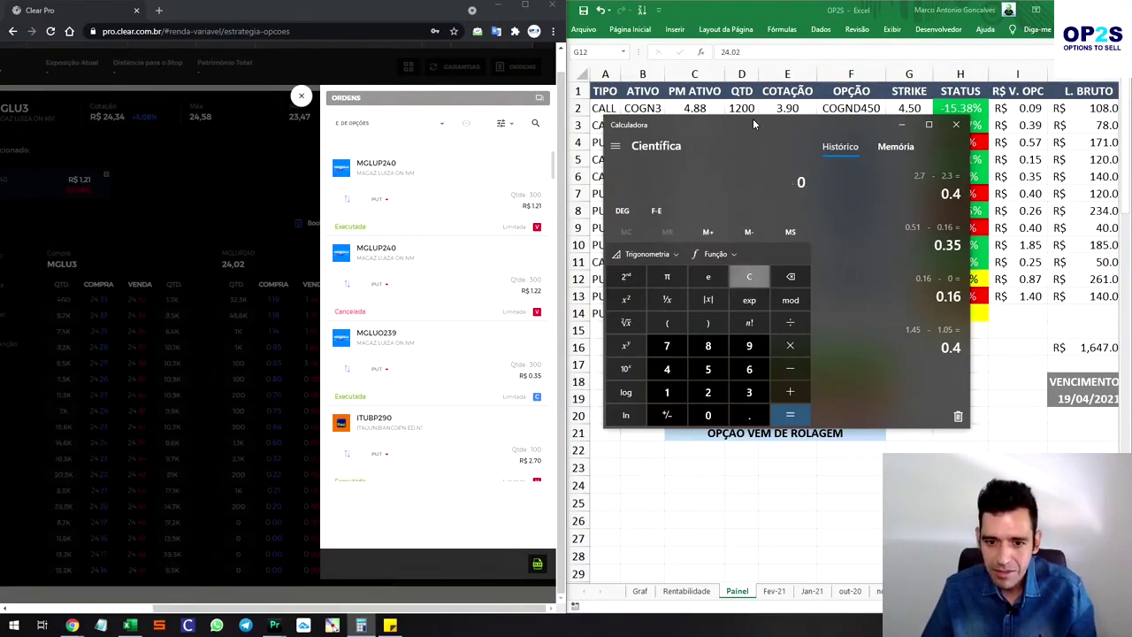
{"action": "type", "text": "1.21 "}
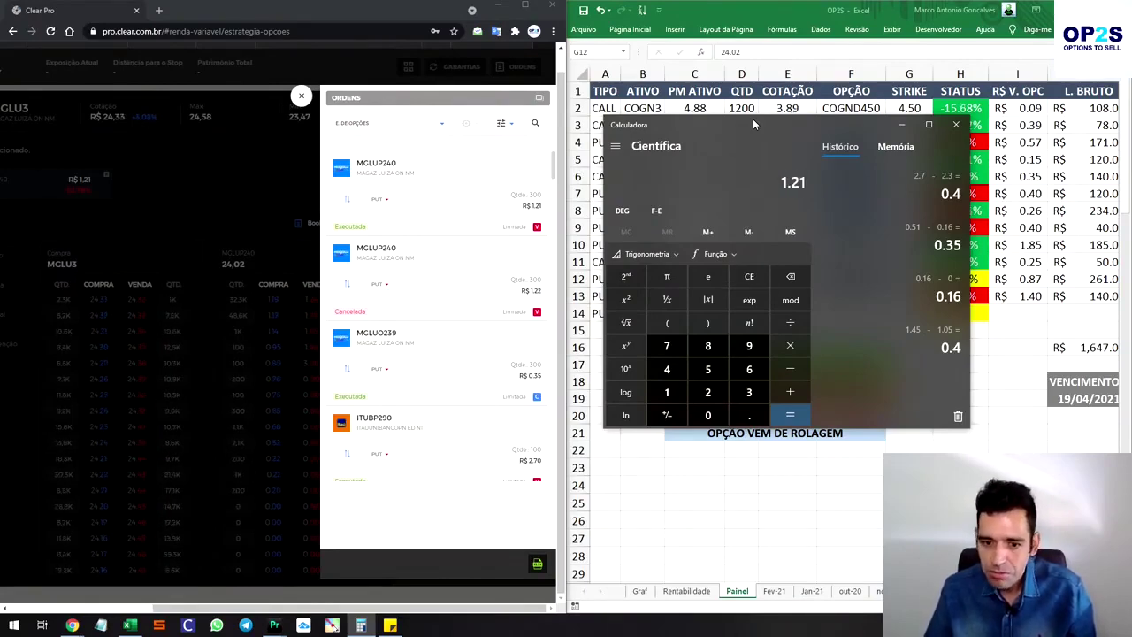
{"action": "type", "text": "- 0.35"}
{"action": "key", "text": "Return"}
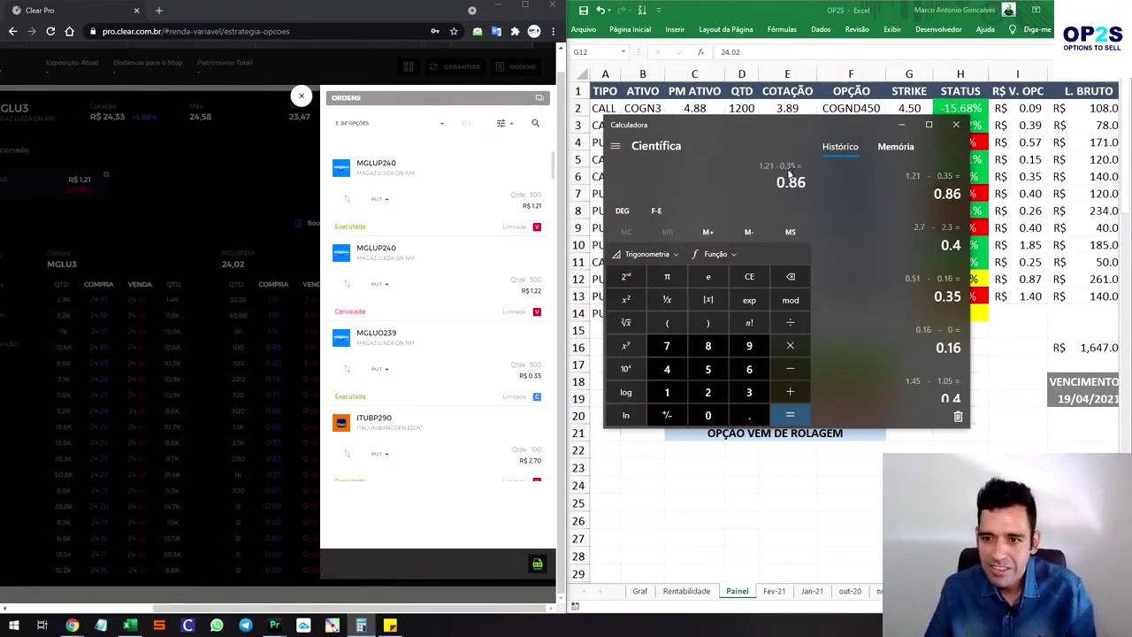
{"action": "key", "text": "alt+Tab"}
Enter 0.86 as the MGLUP240 premium in I12 and check the R$ 1,644.00 total.
{"action": "left_click", "coordinate": [1040, 279]}
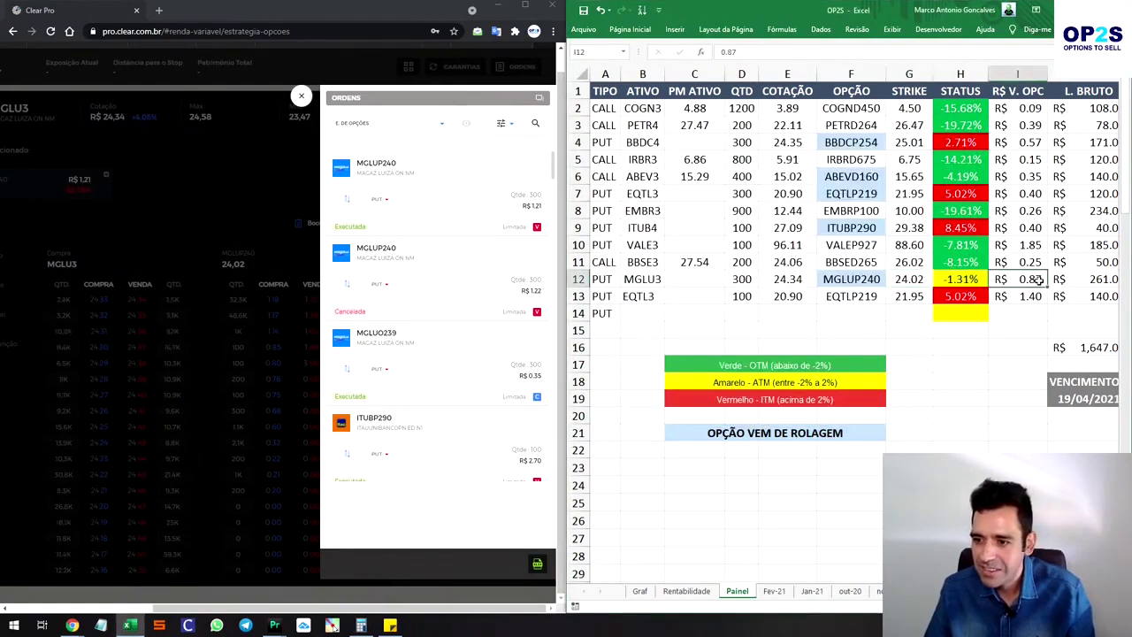
{"action": "type", "text": "0."}
{"action": "key", "text": "Return"}
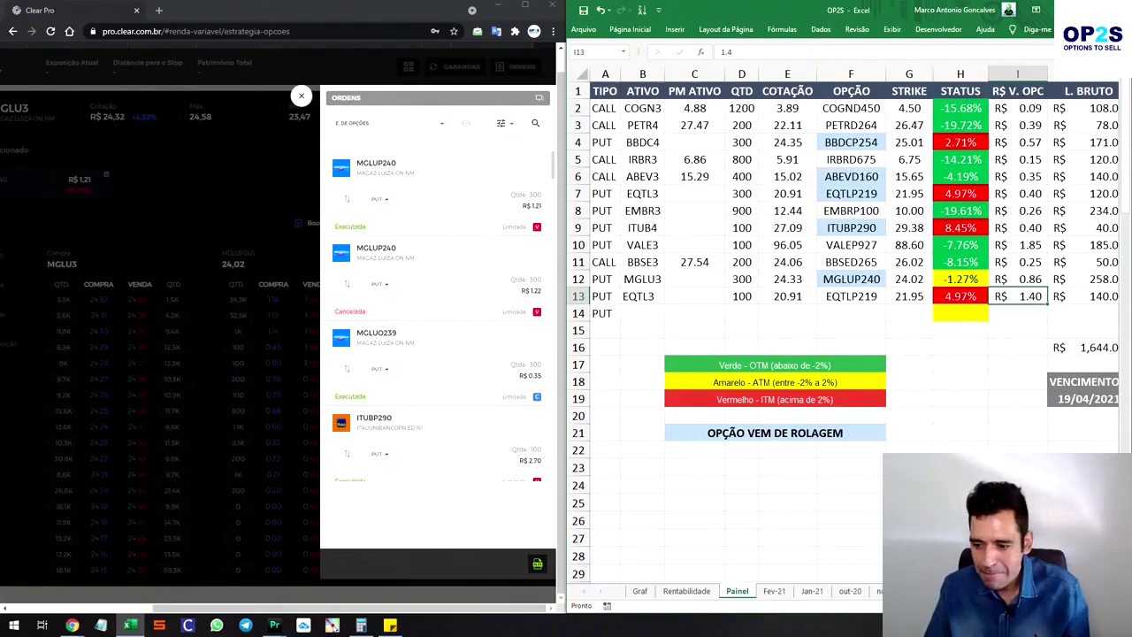
{"action": "scroll", "coordinate": [844, 336], "scroll_direction": "right", "scroll_amount": 3}
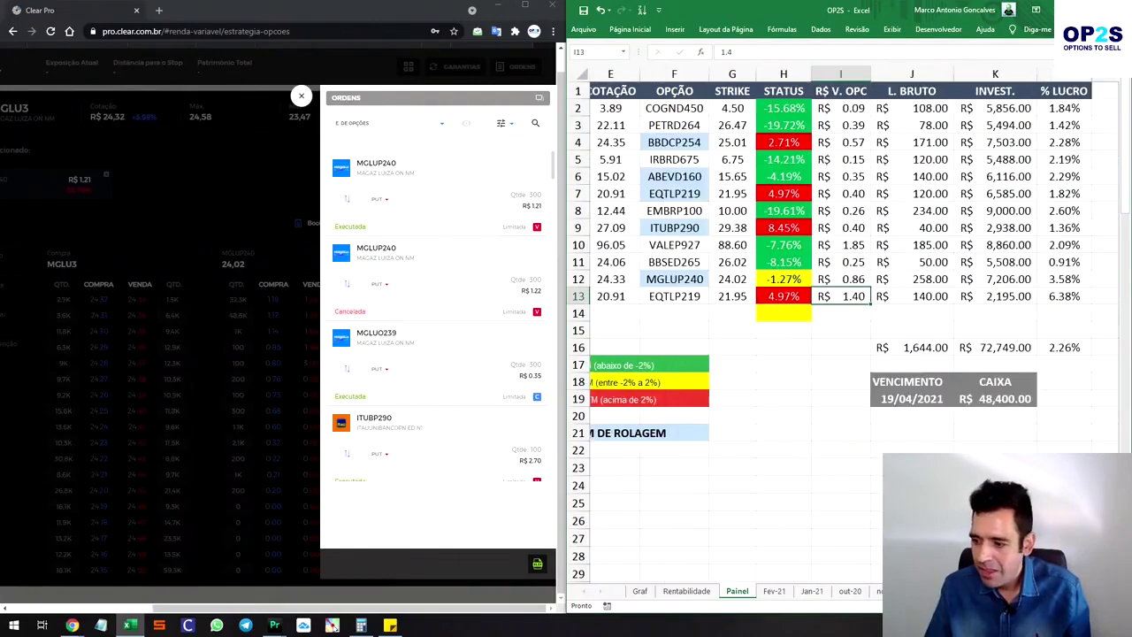
{"action": "scroll", "coordinate": [844, 336], "scroll_direction": "left", "scroll_amount": 1}
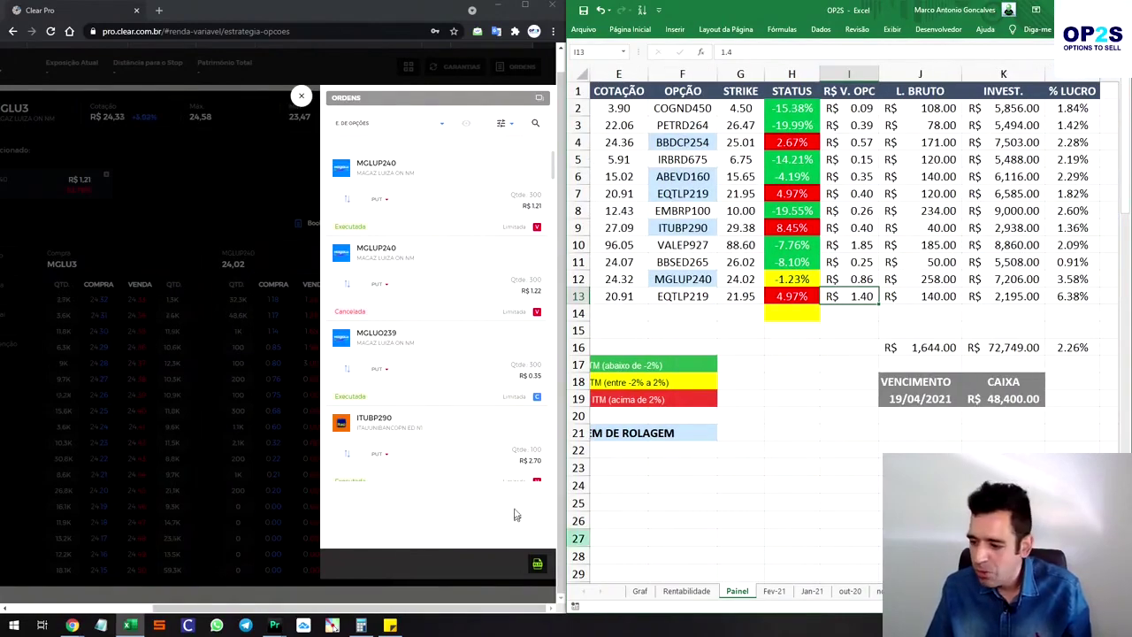